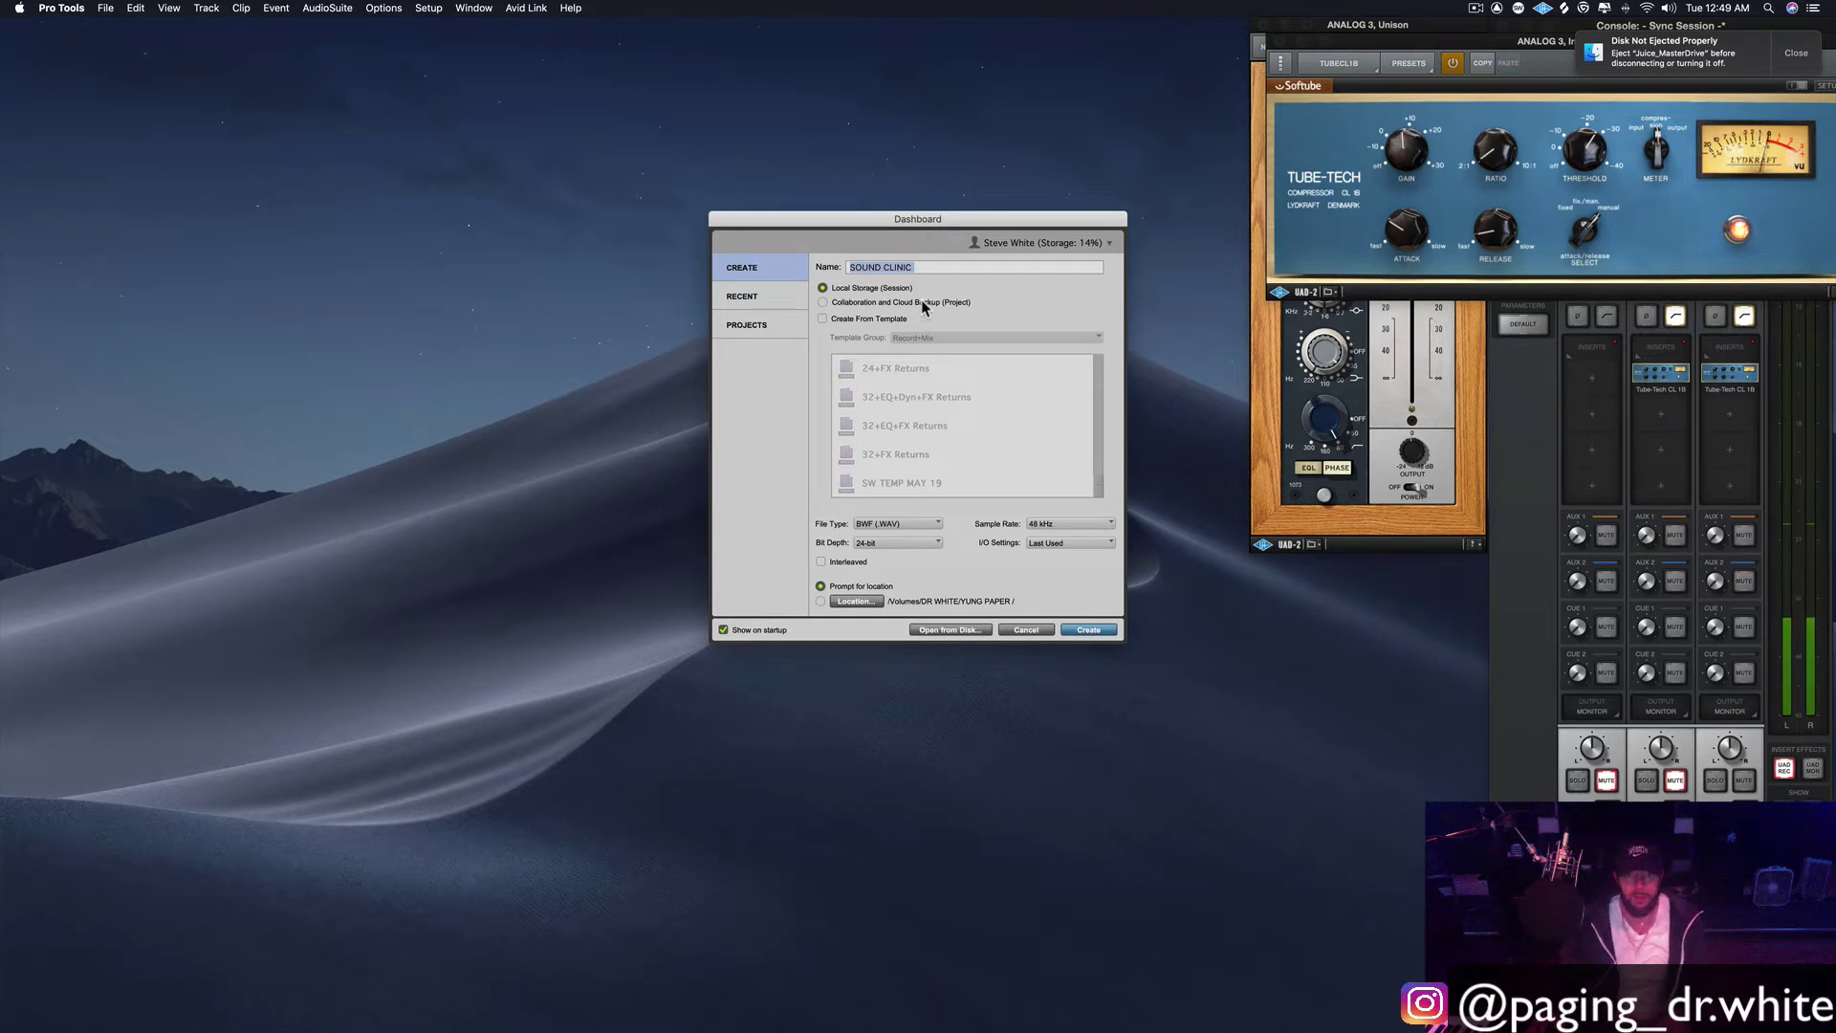
# Step: Create the local session SOUND CLINIC, save it in the THE DOJO Client Sessions folder, and dismiss the disk notification
pyautogui.moveTo(937, 211); pyautogui.dragTo(933, 203)
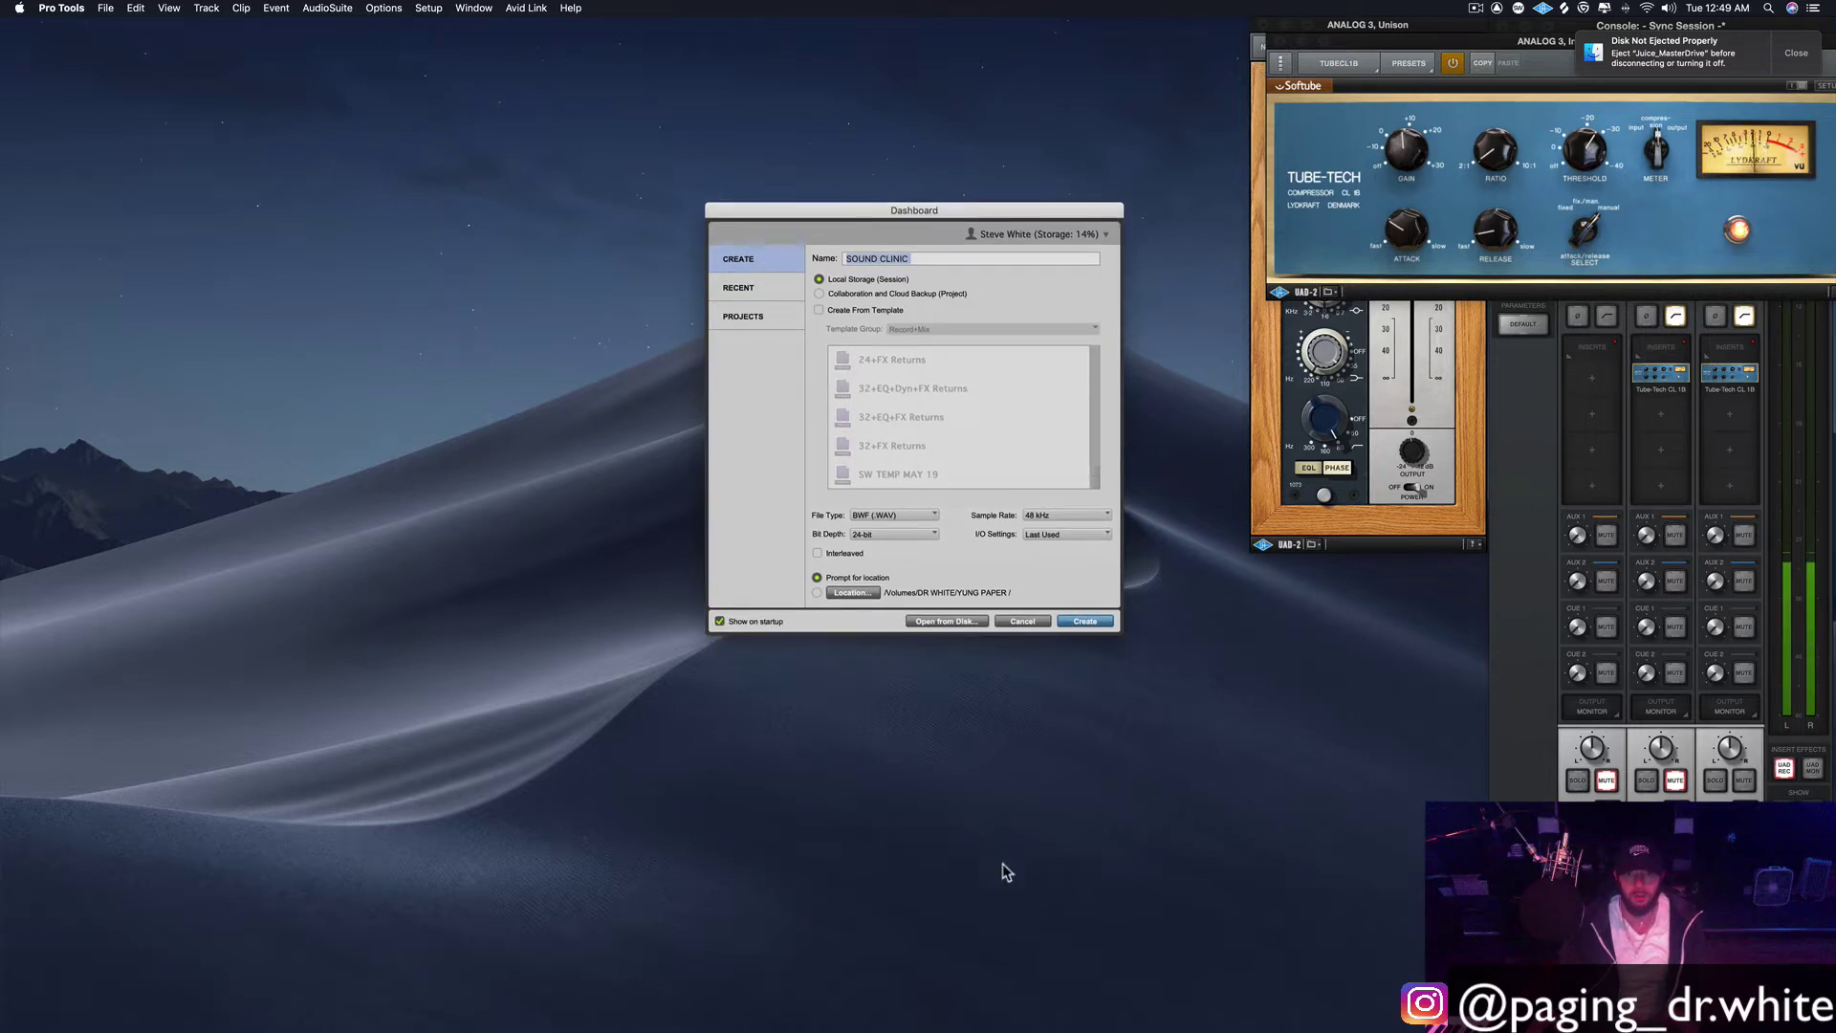
pyautogui.moveTo(1190, 1019)
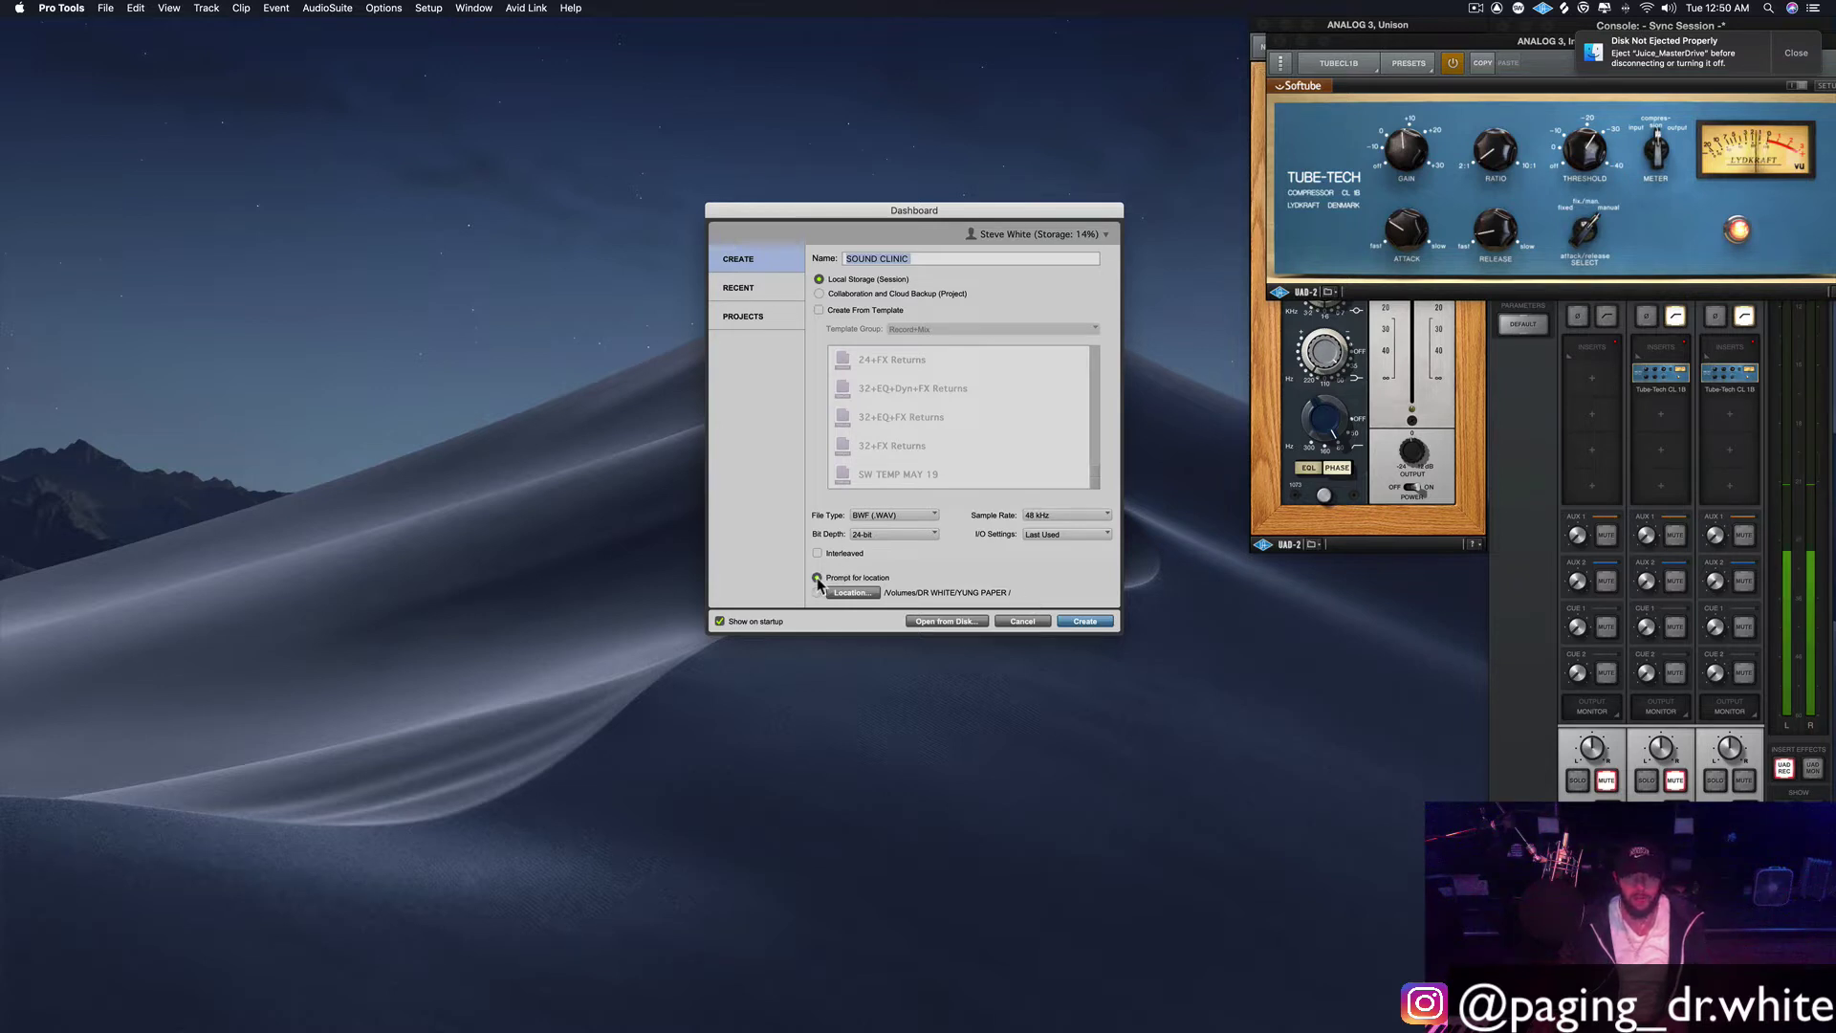
pyautogui.click(1090, 622)
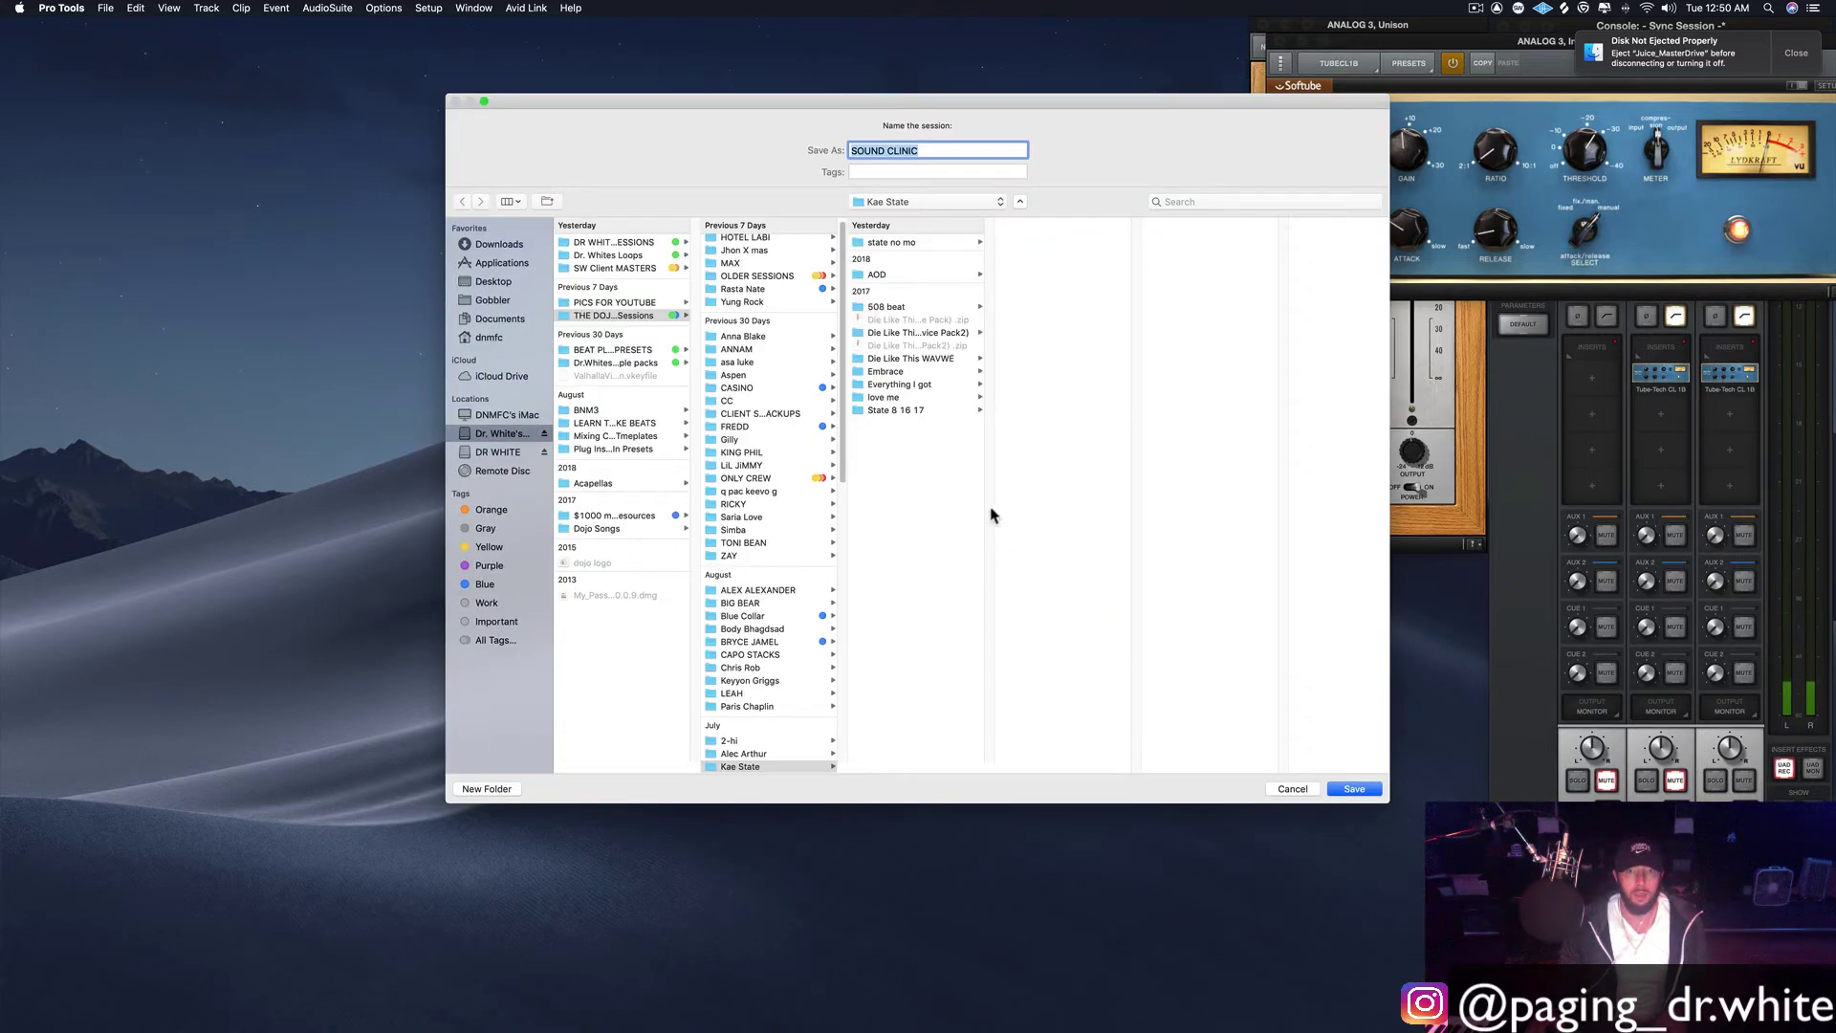
pyautogui.click(619, 245)
pyautogui.click(620, 256)
pyautogui.click(620, 269)
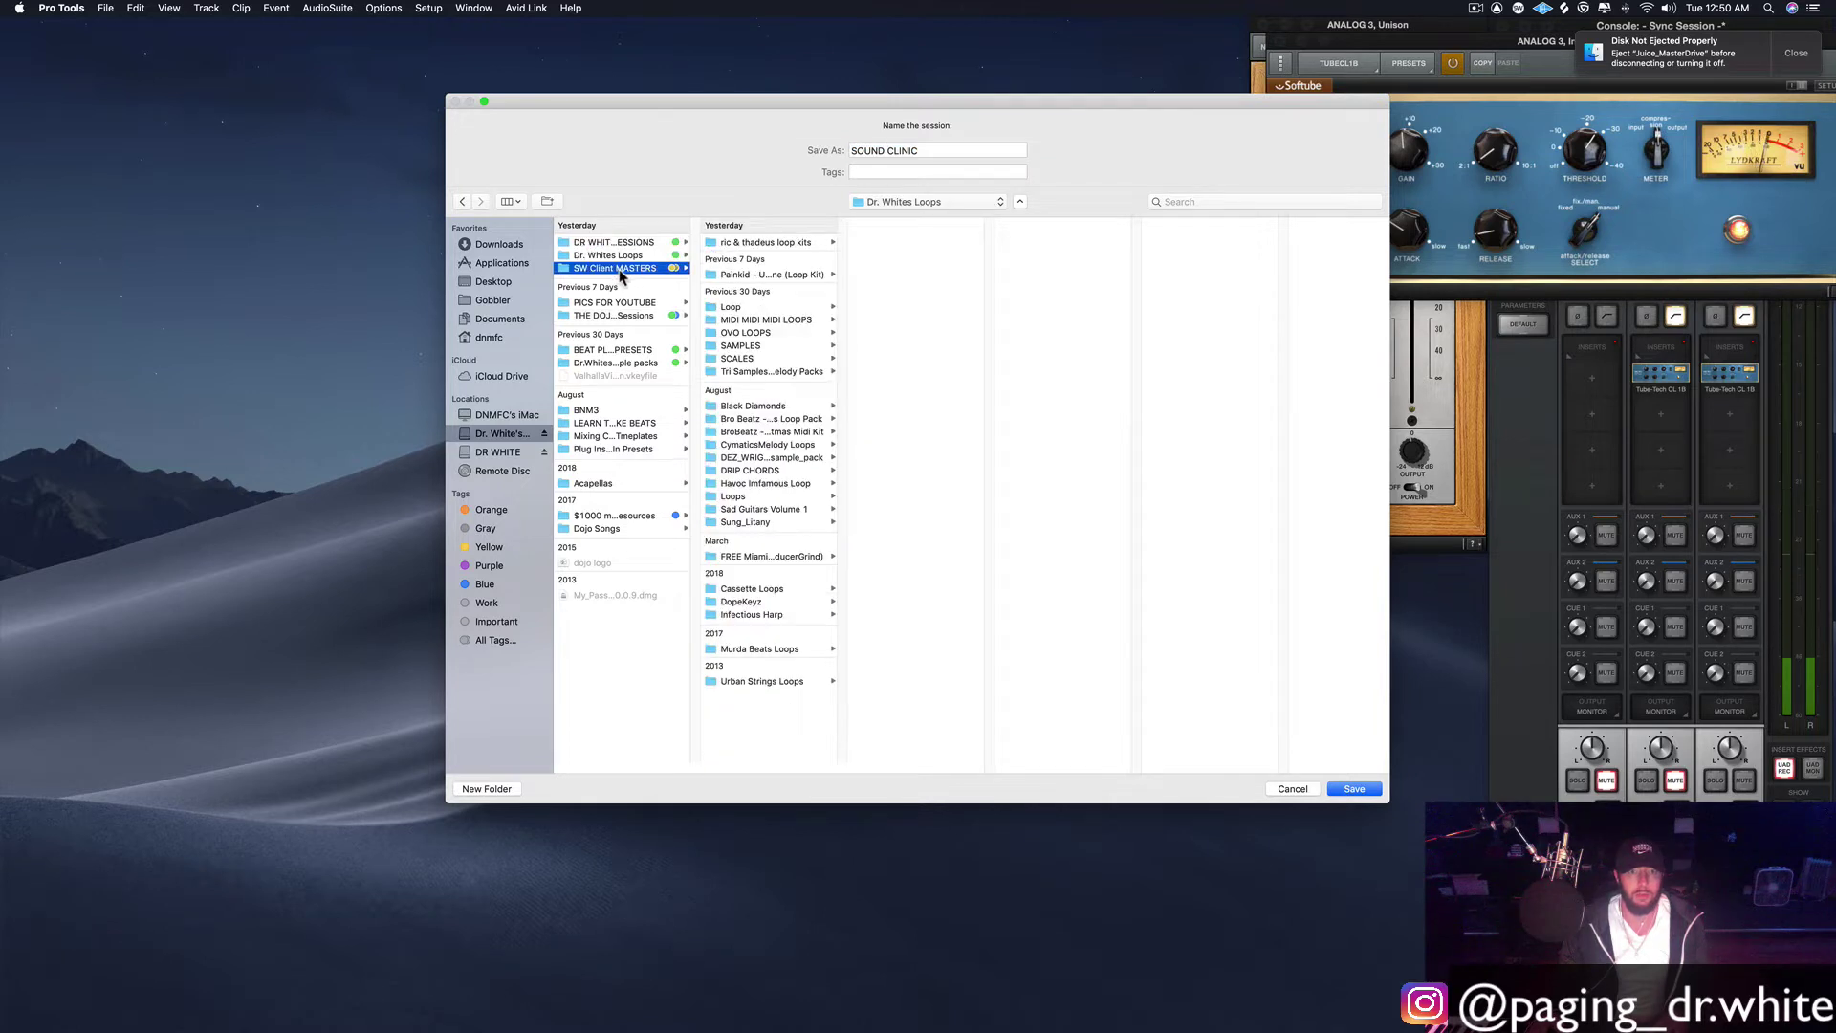
pyautogui.click(620, 316)
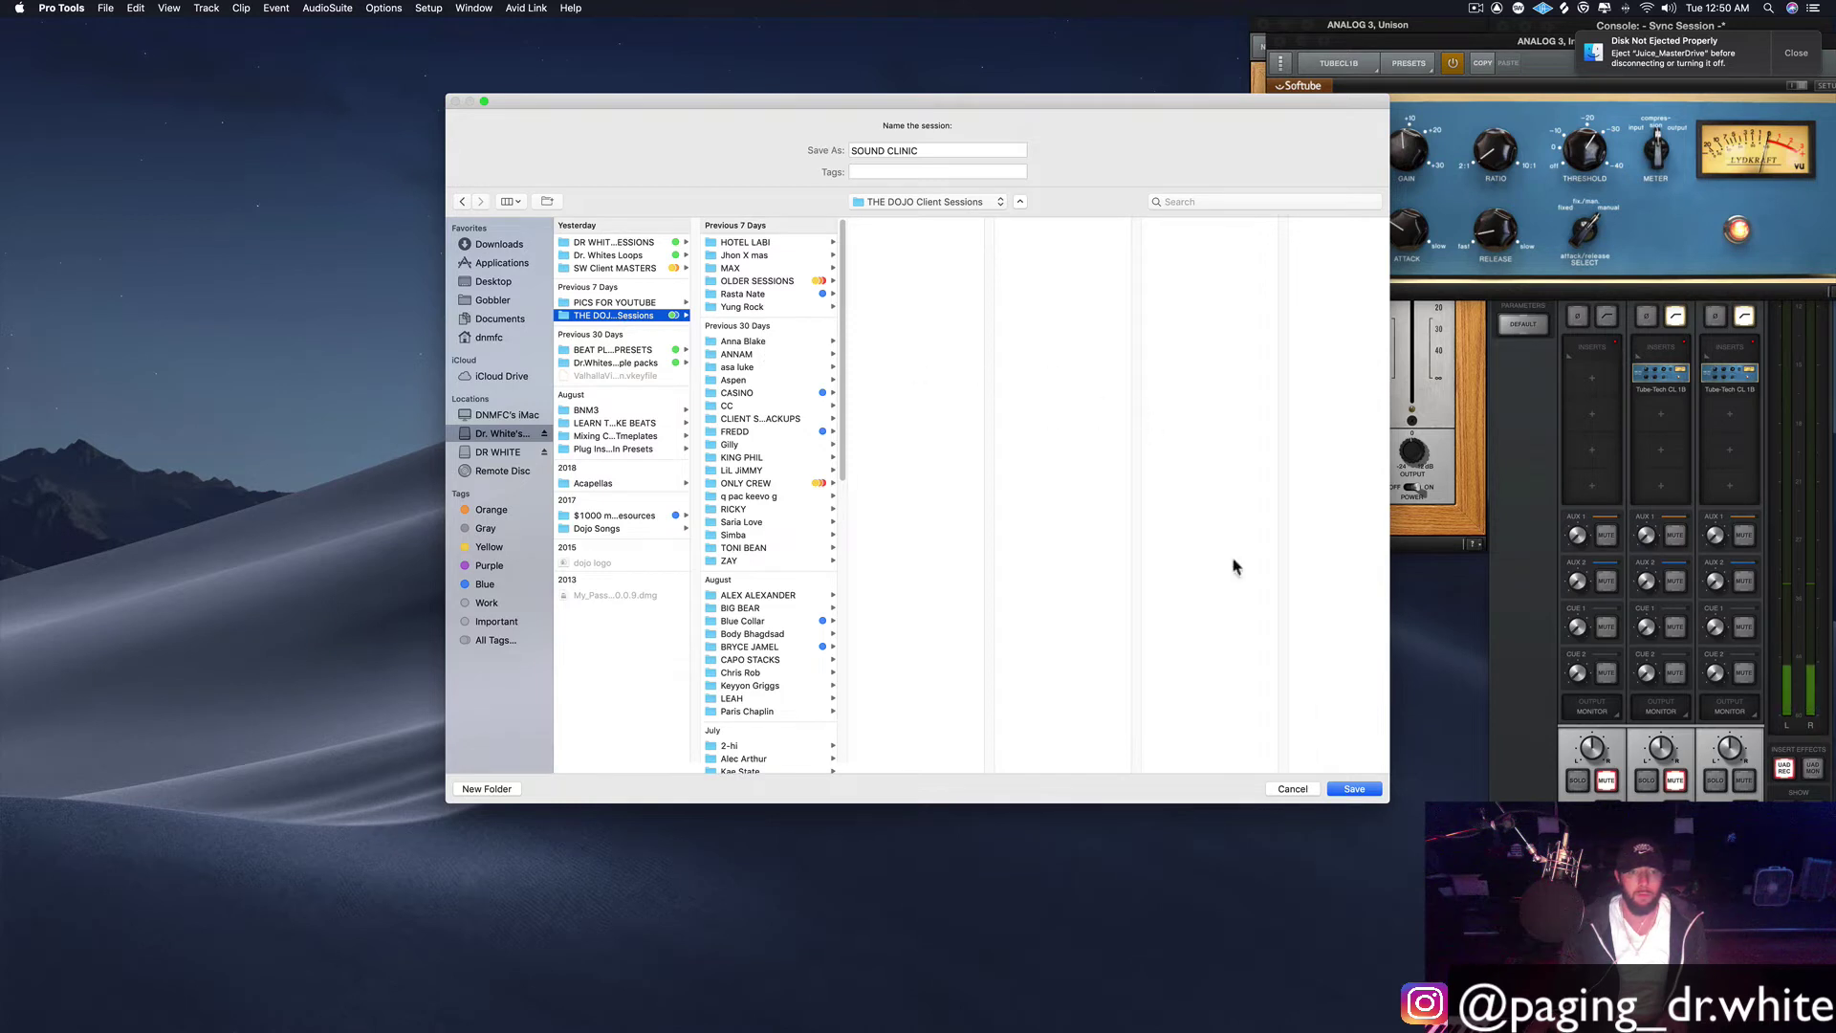
pyautogui.click(1354, 789)
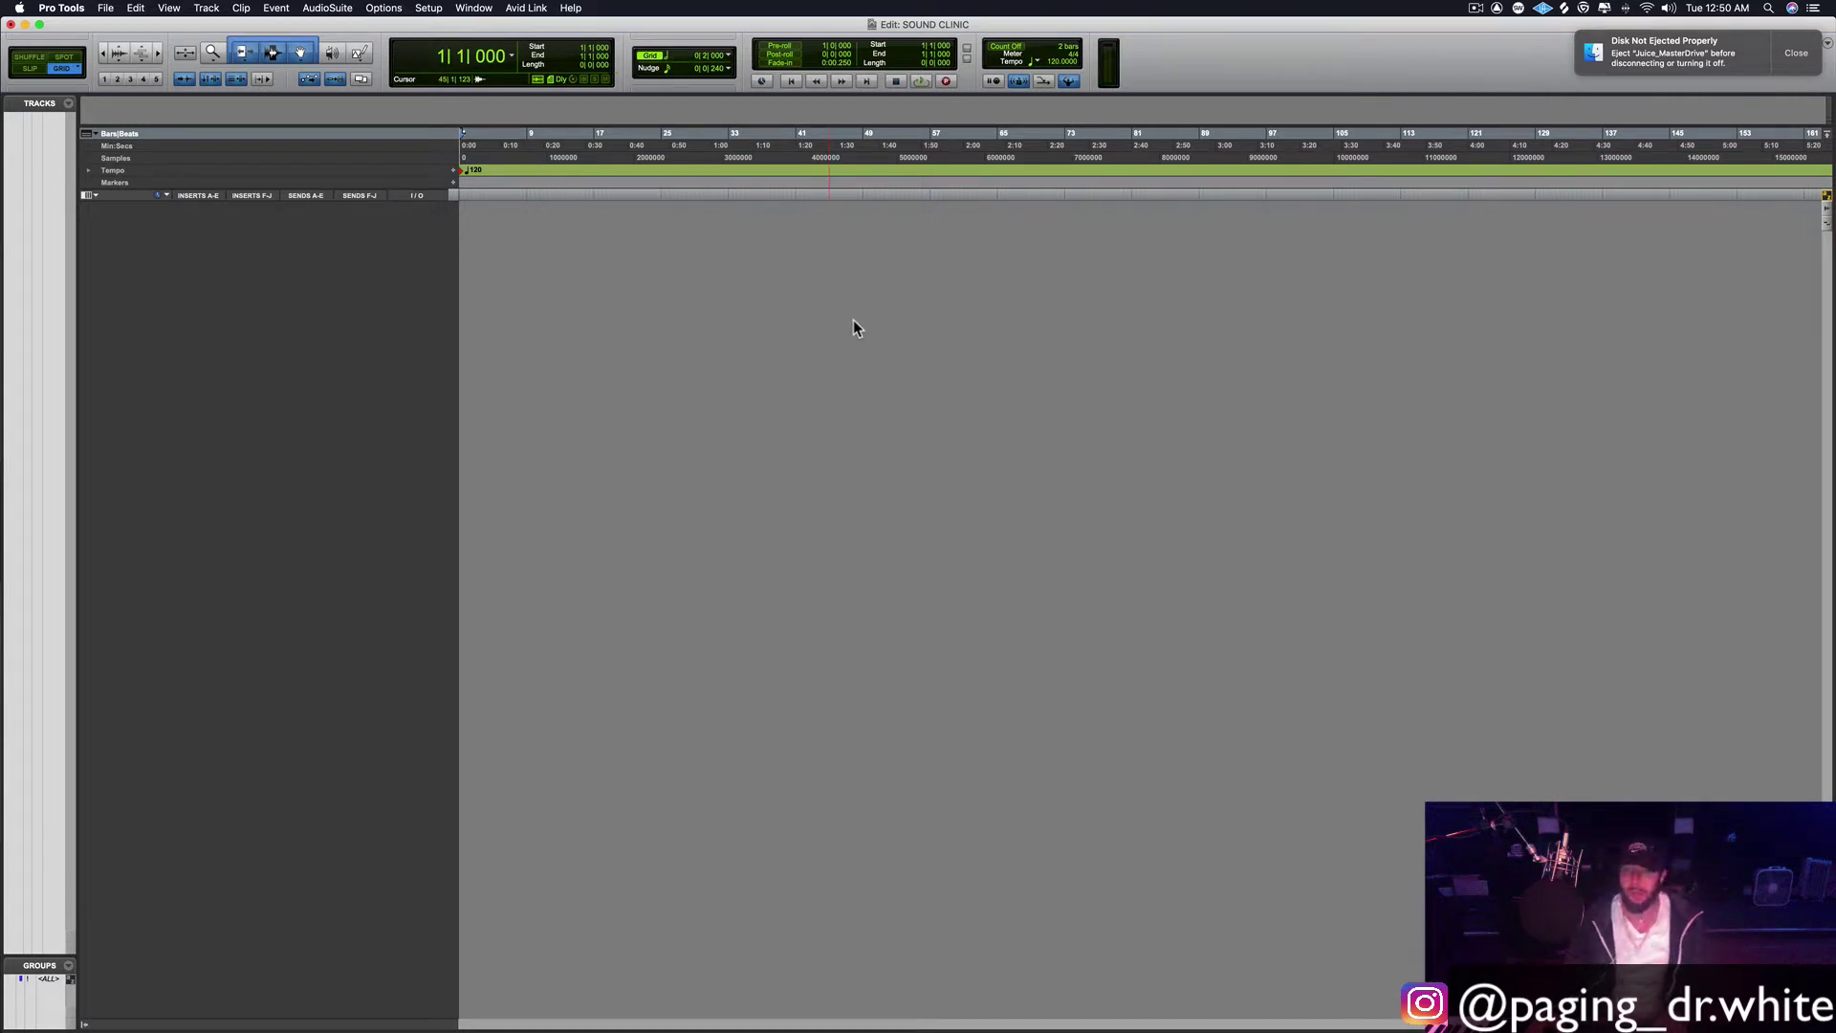
pyautogui.click(1797, 58)
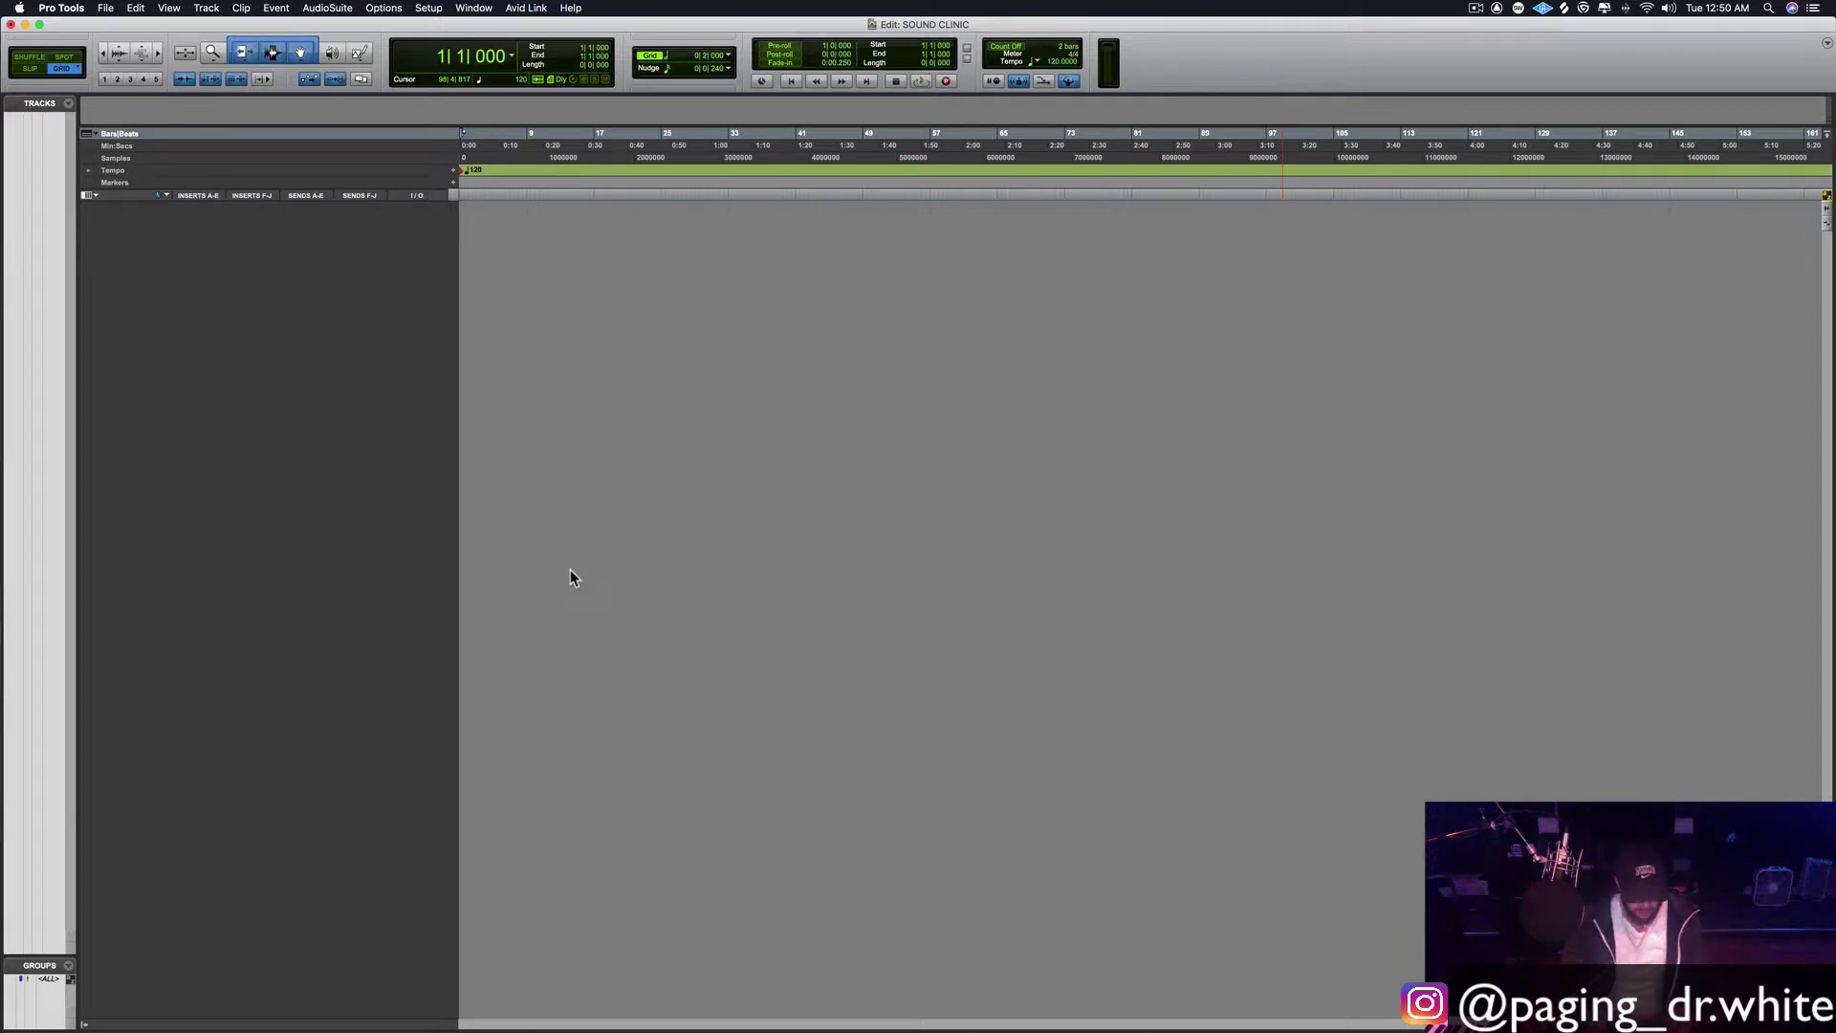
# Step: Start creating new tracks and define eight mono audio tracks plus six stereo aux inputs
pyautogui.press('shift+super+n')
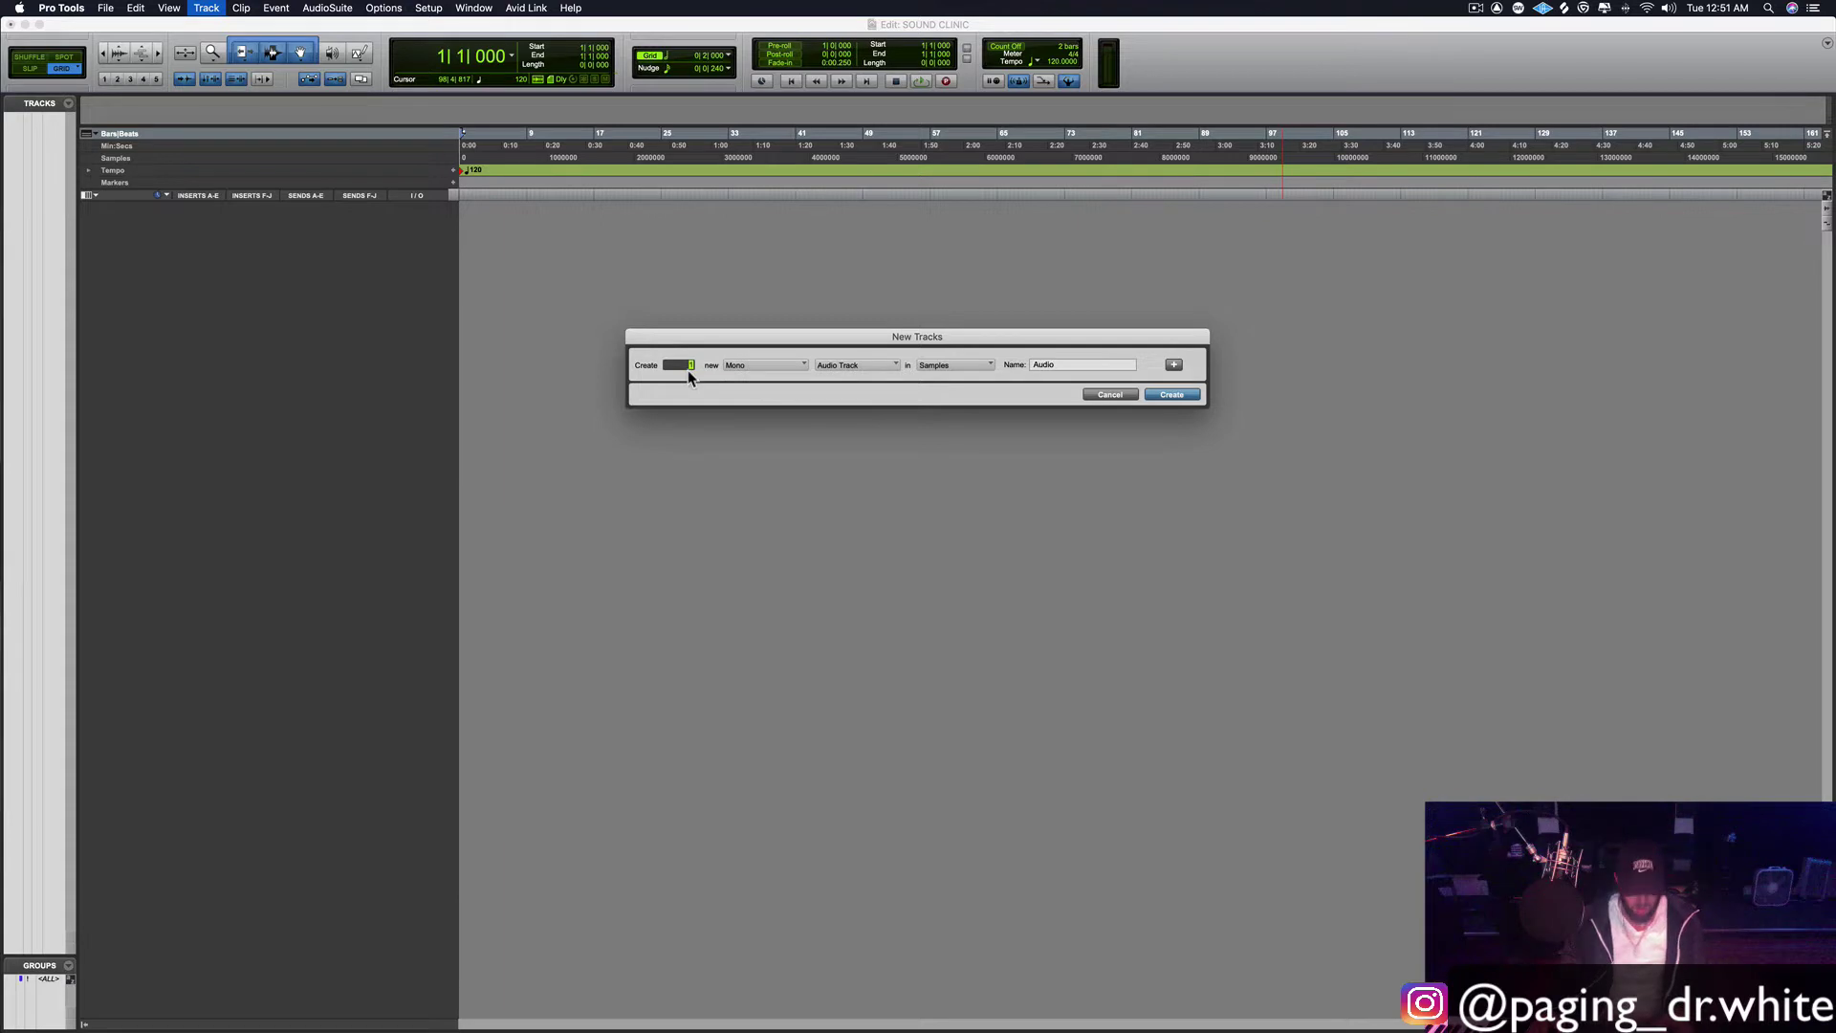
pyautogui.write('8')
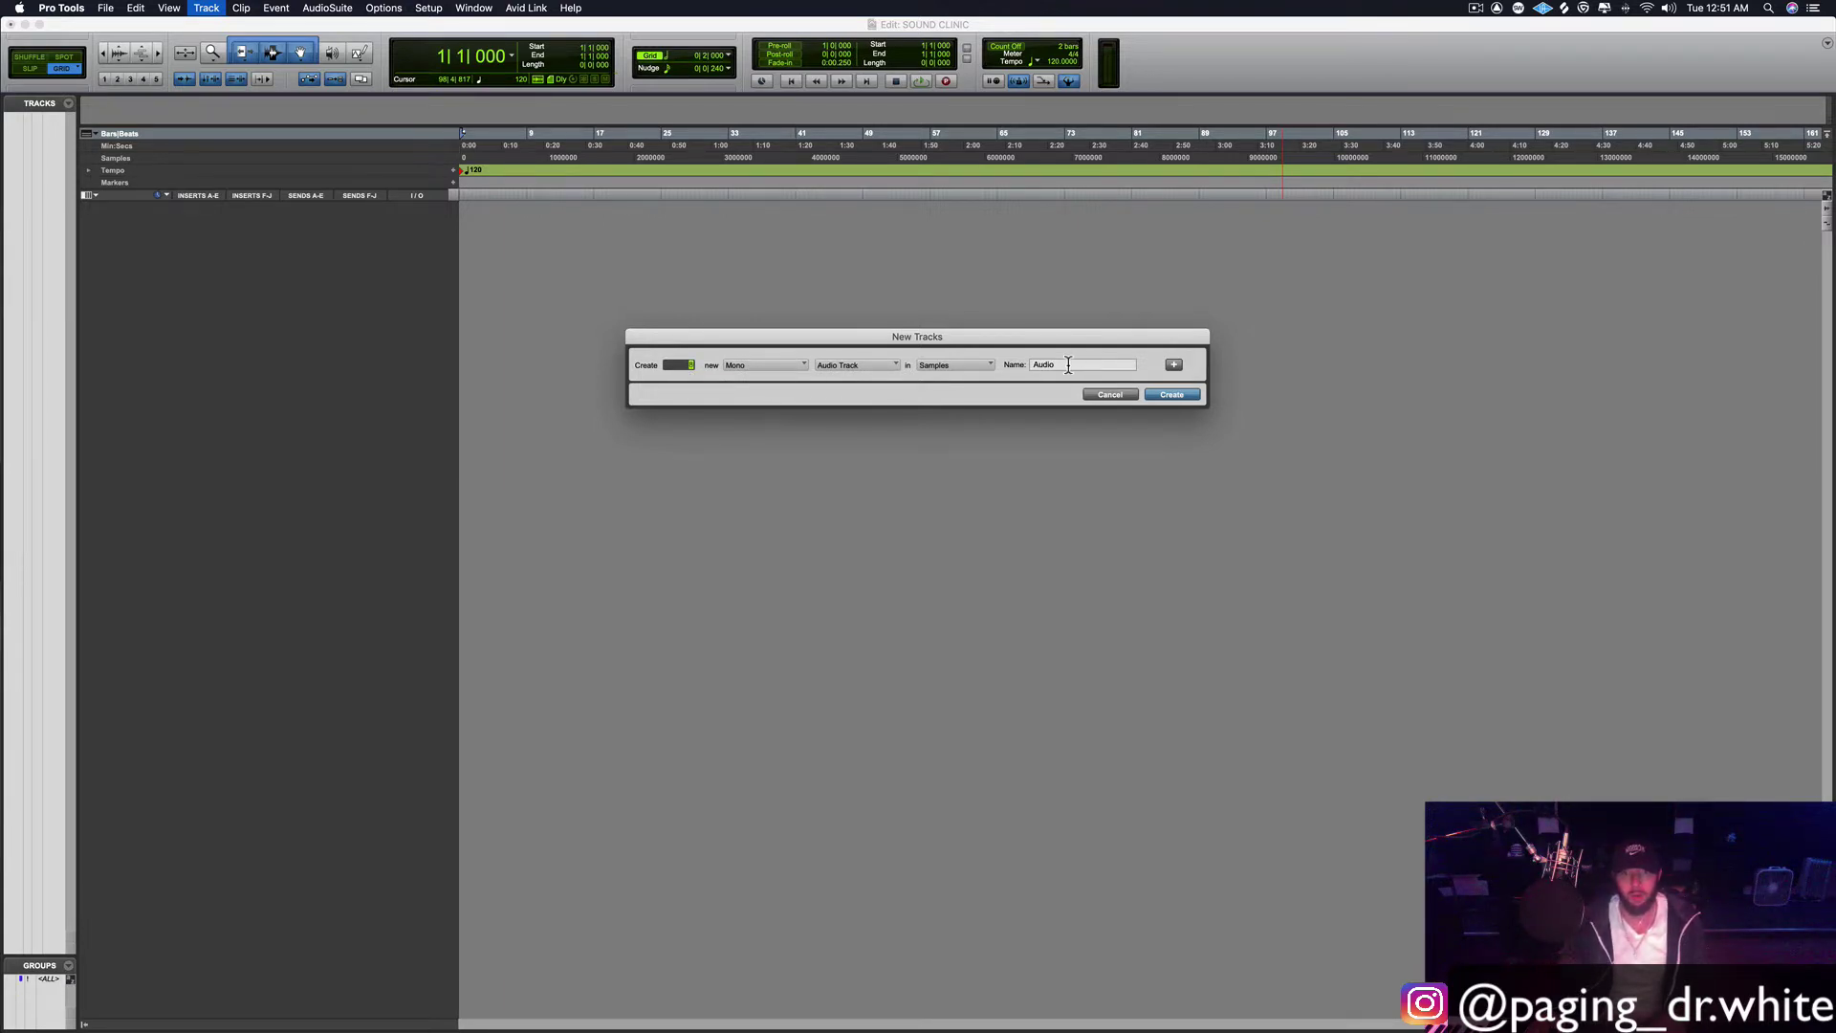
pyautogui.click(1174, 364)
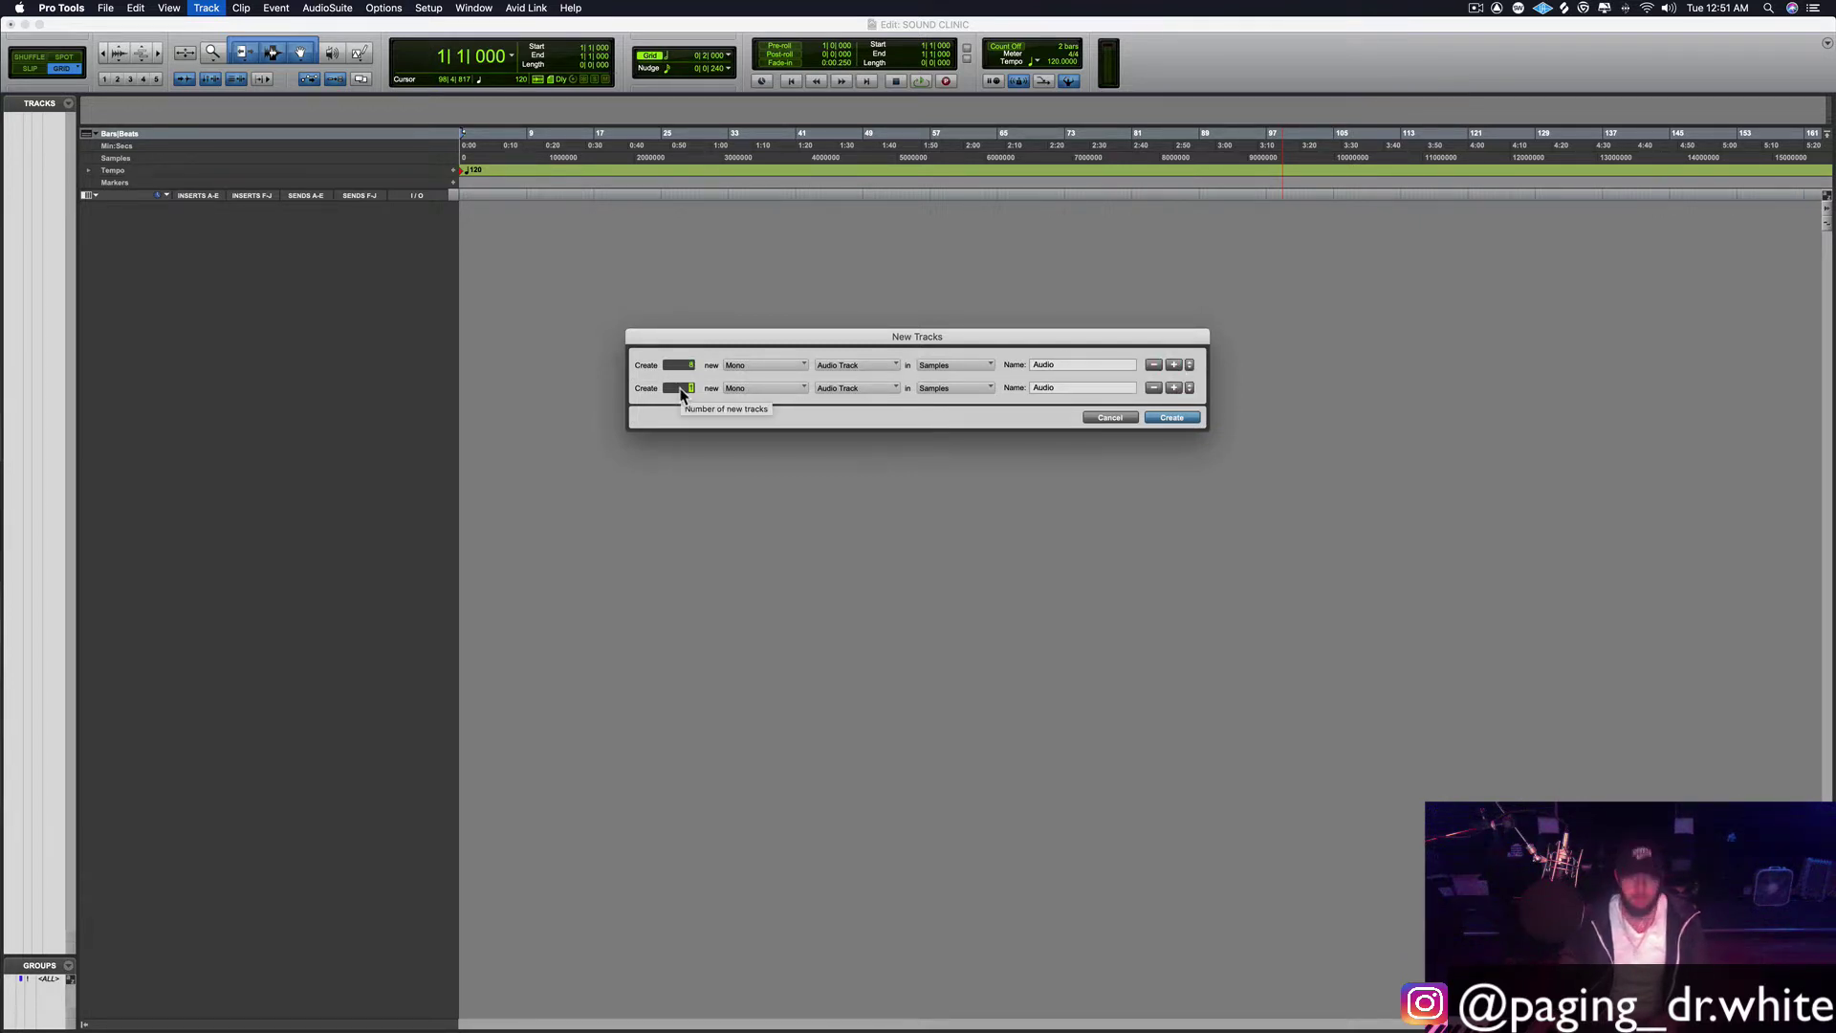
pyautogui.write('6')
pyautogui.click(765, 389)
pyautogui.click(752, 406)
pyautogui.click(895, 388)
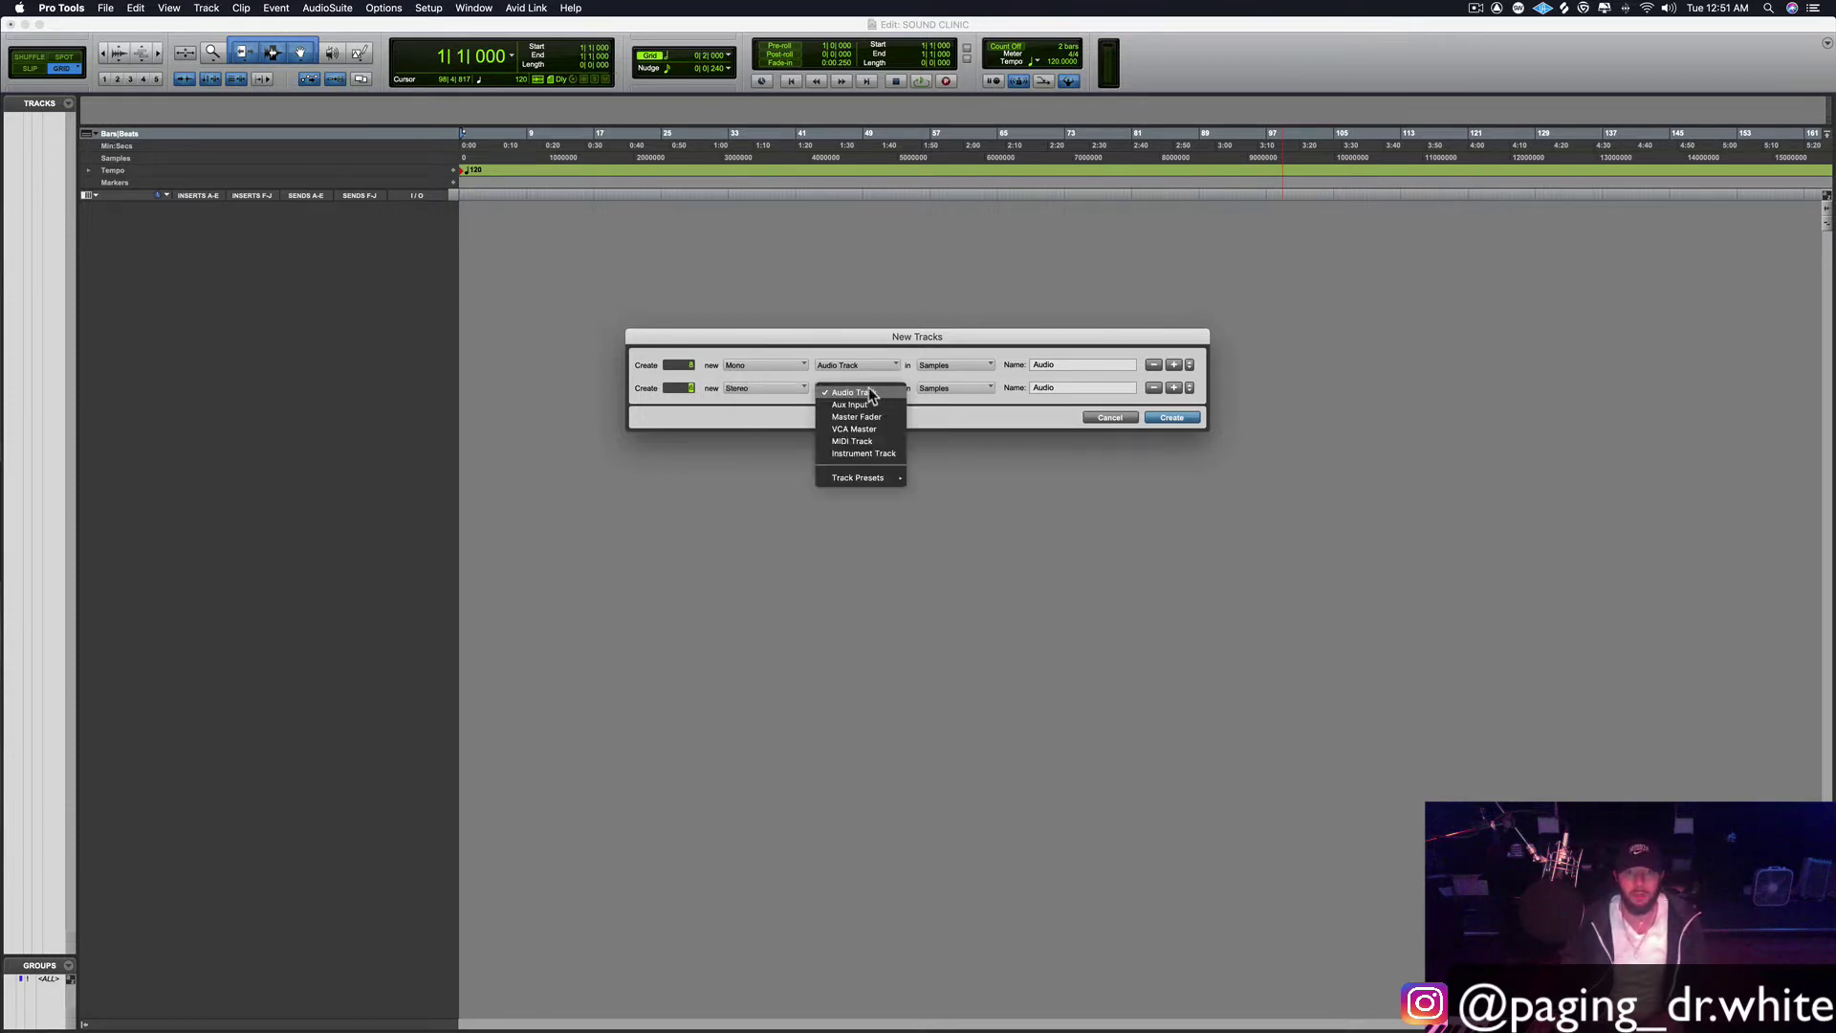
pyautogui.click(874, 406)
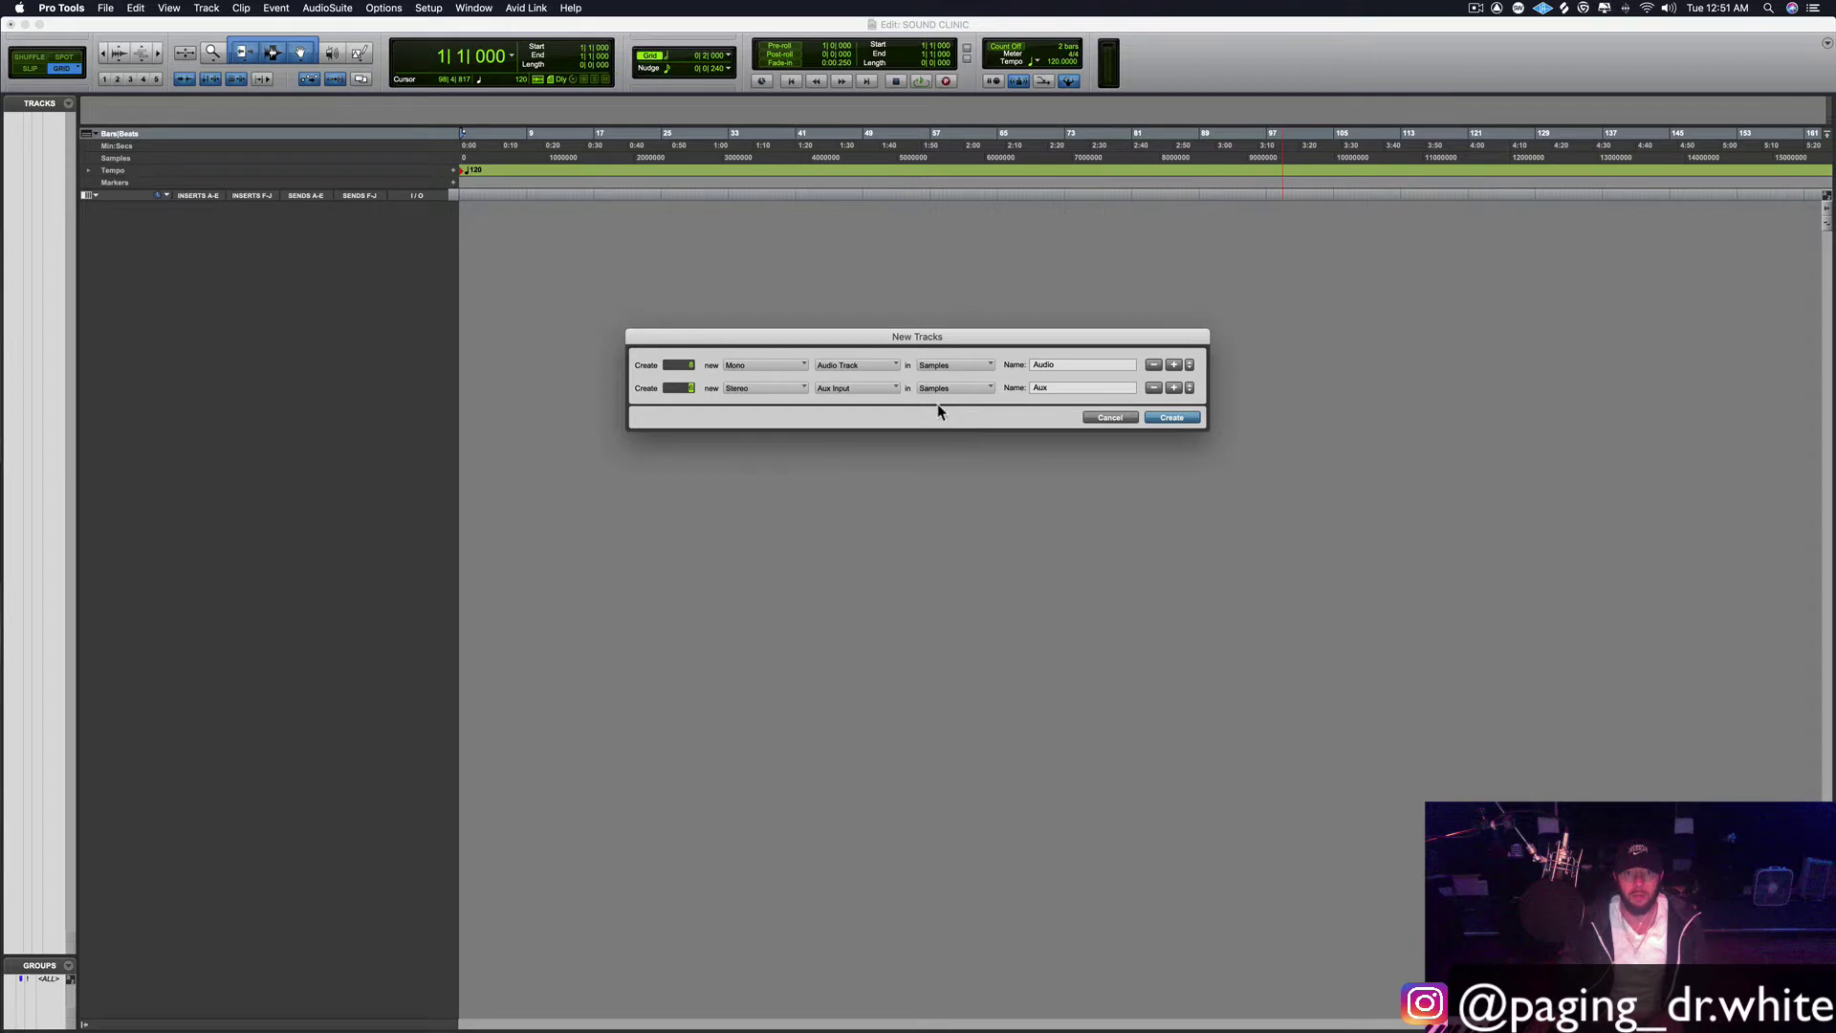
# Step: Insert a stereo audio track named berat before the aux inputs and set the aux input count to 16
pyautogui.click(1174, 364)
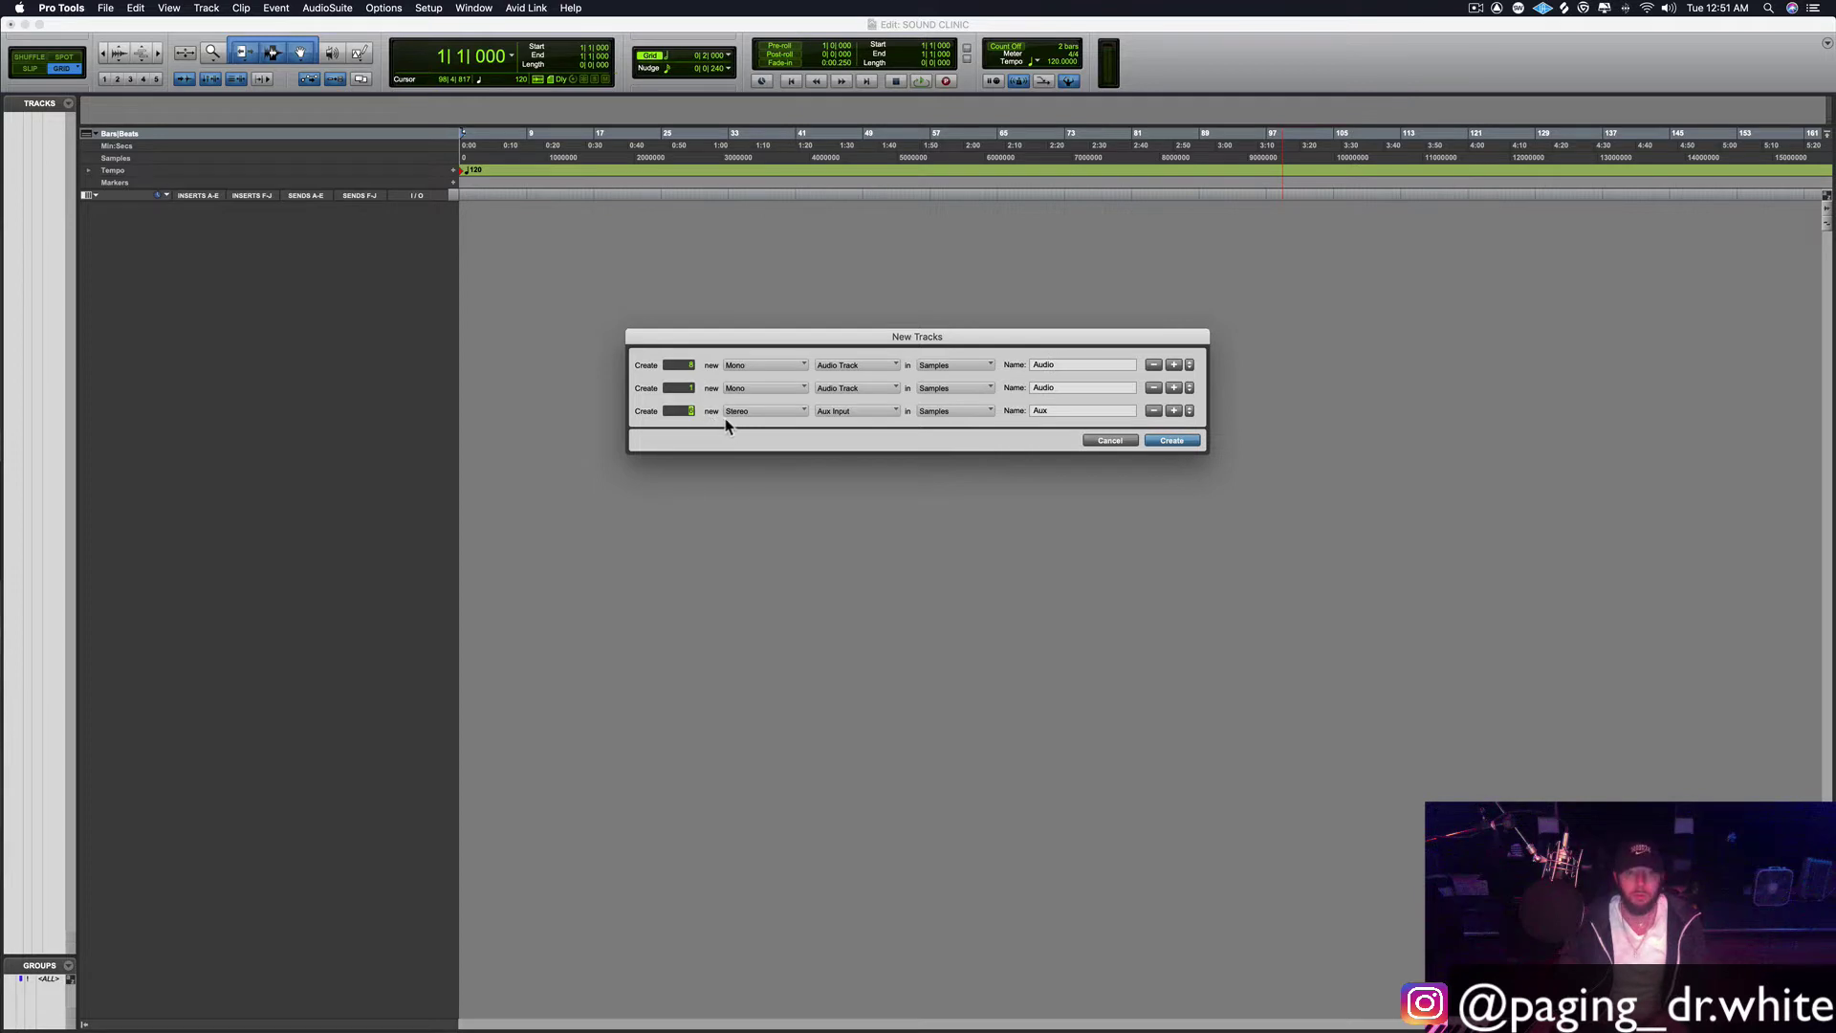
pyautogui.write('16')
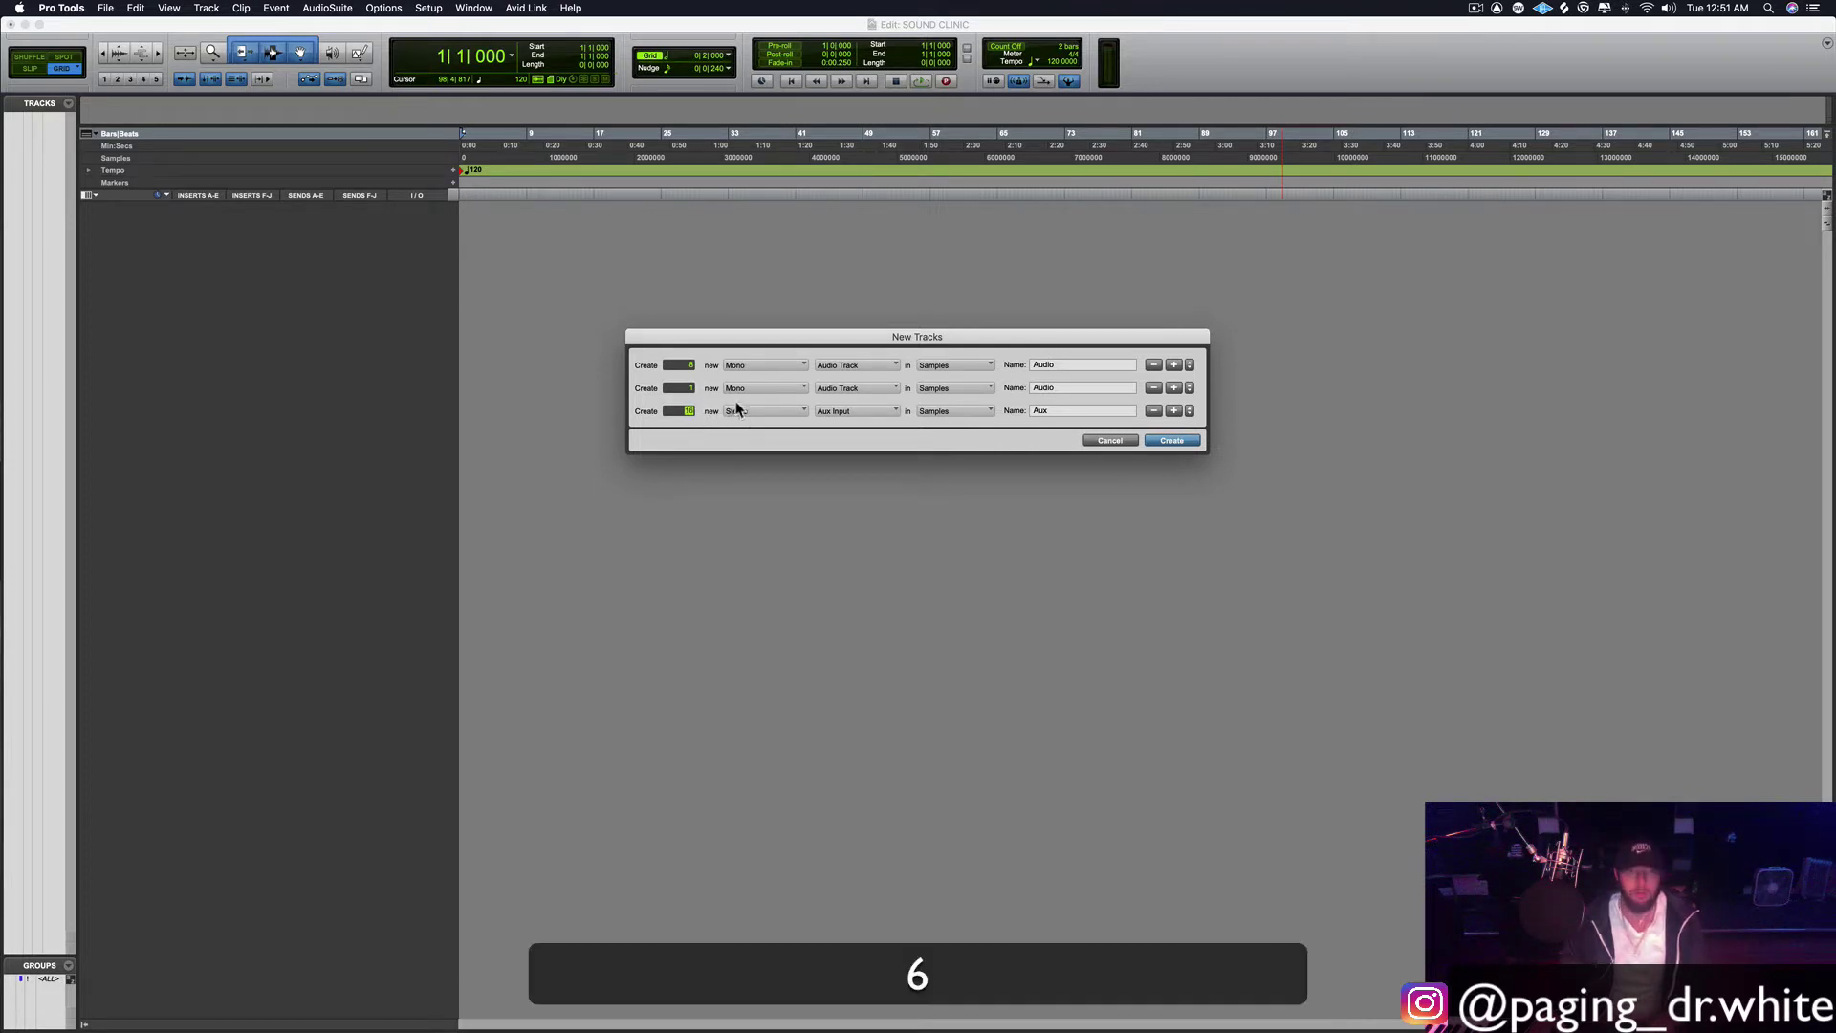
pyautogui.click(753, 390)
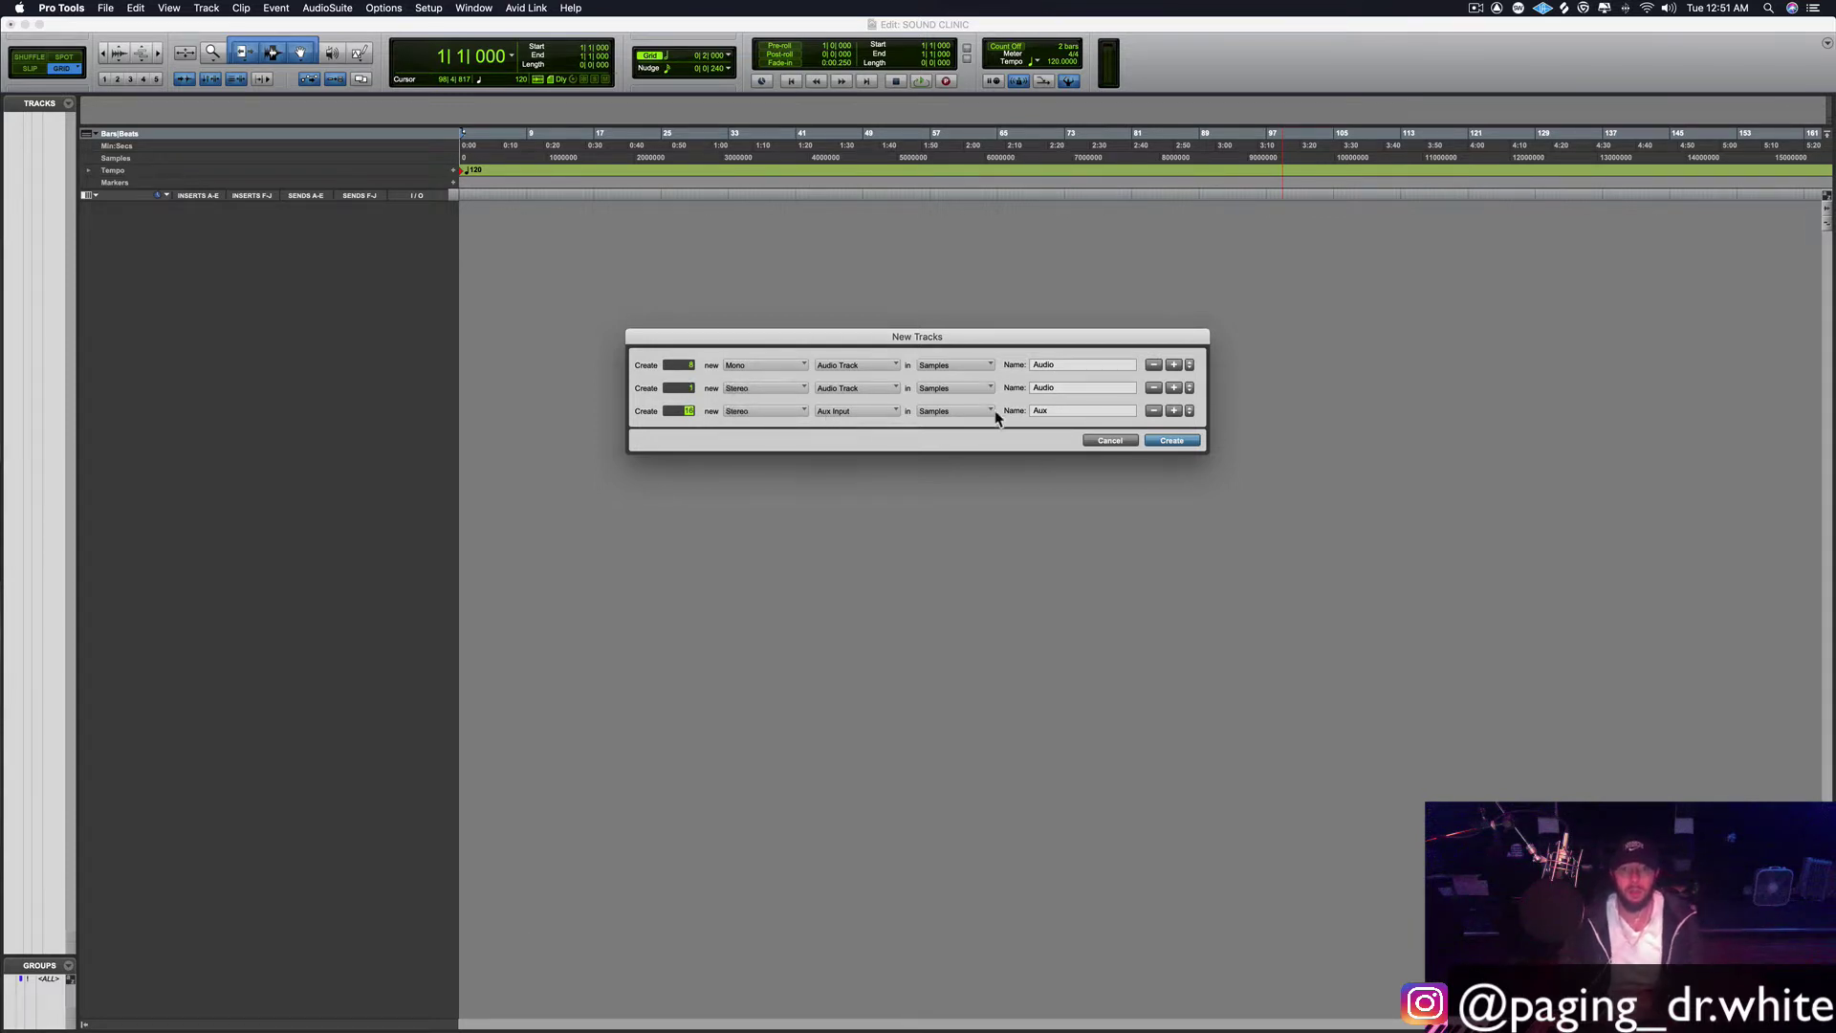
pyautogui.doubleClick(1065, 387)
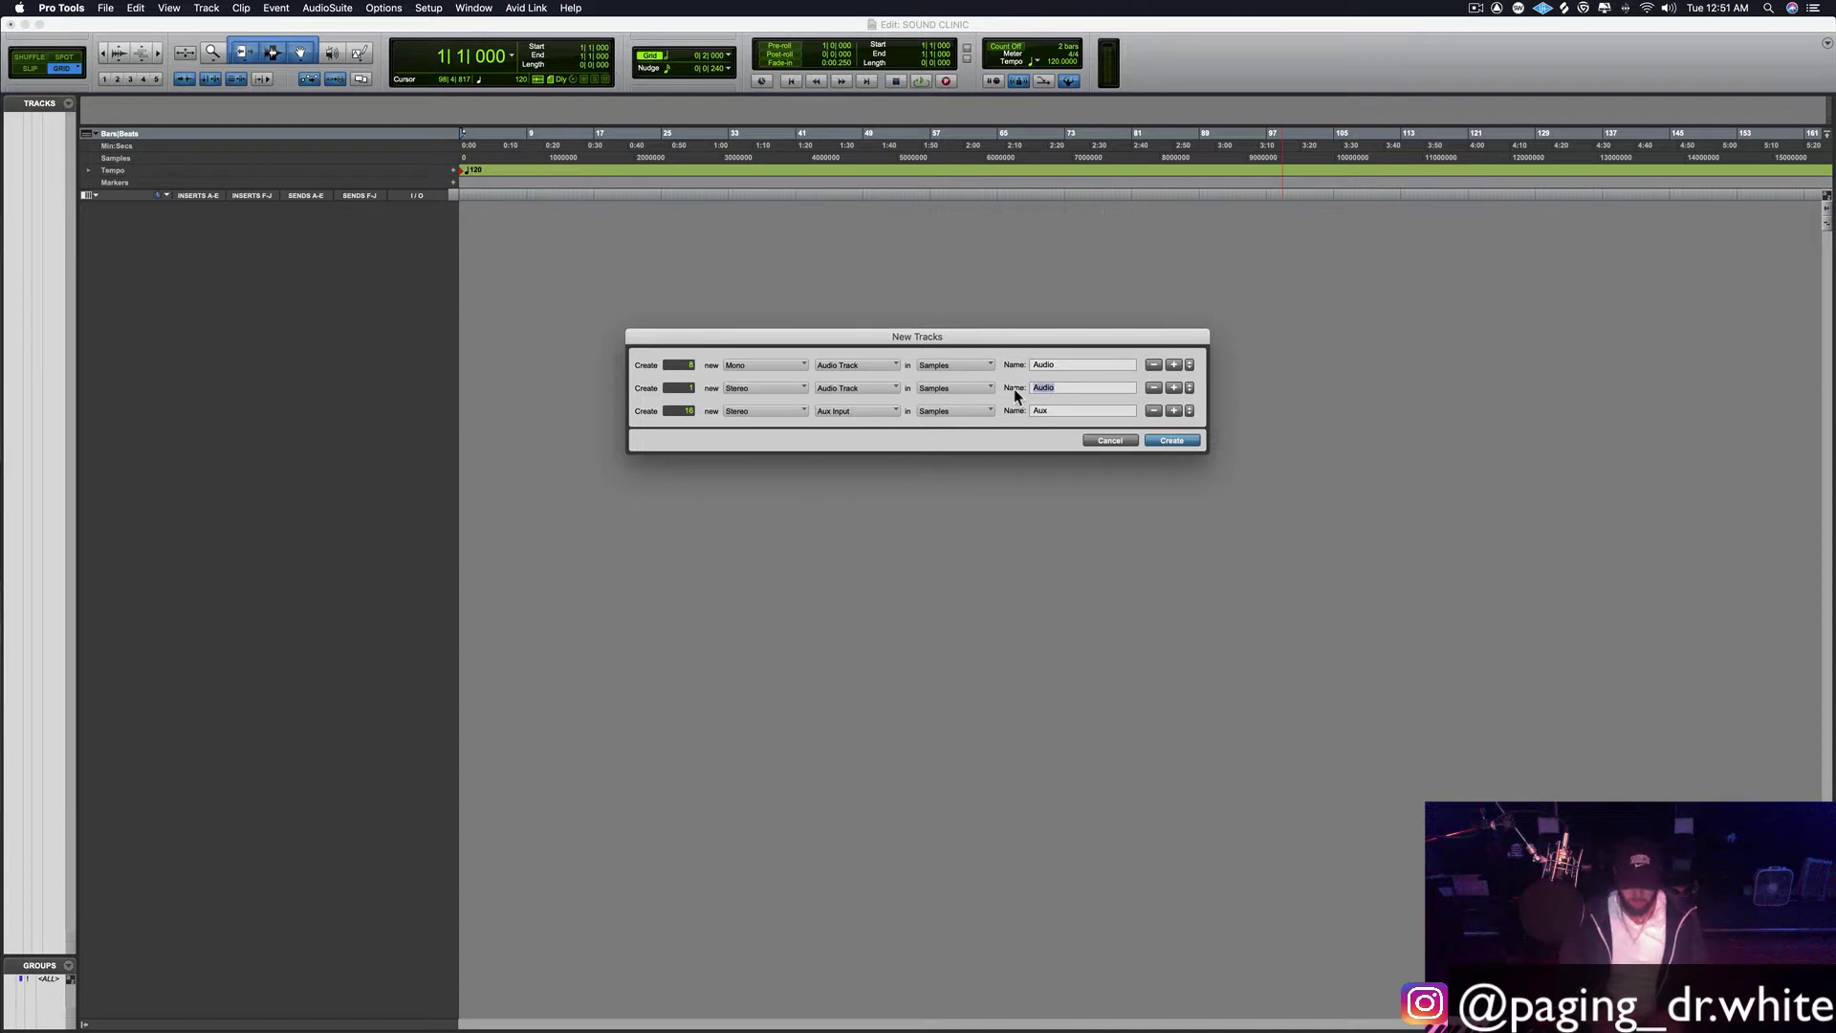
pyautogui.write('berat')
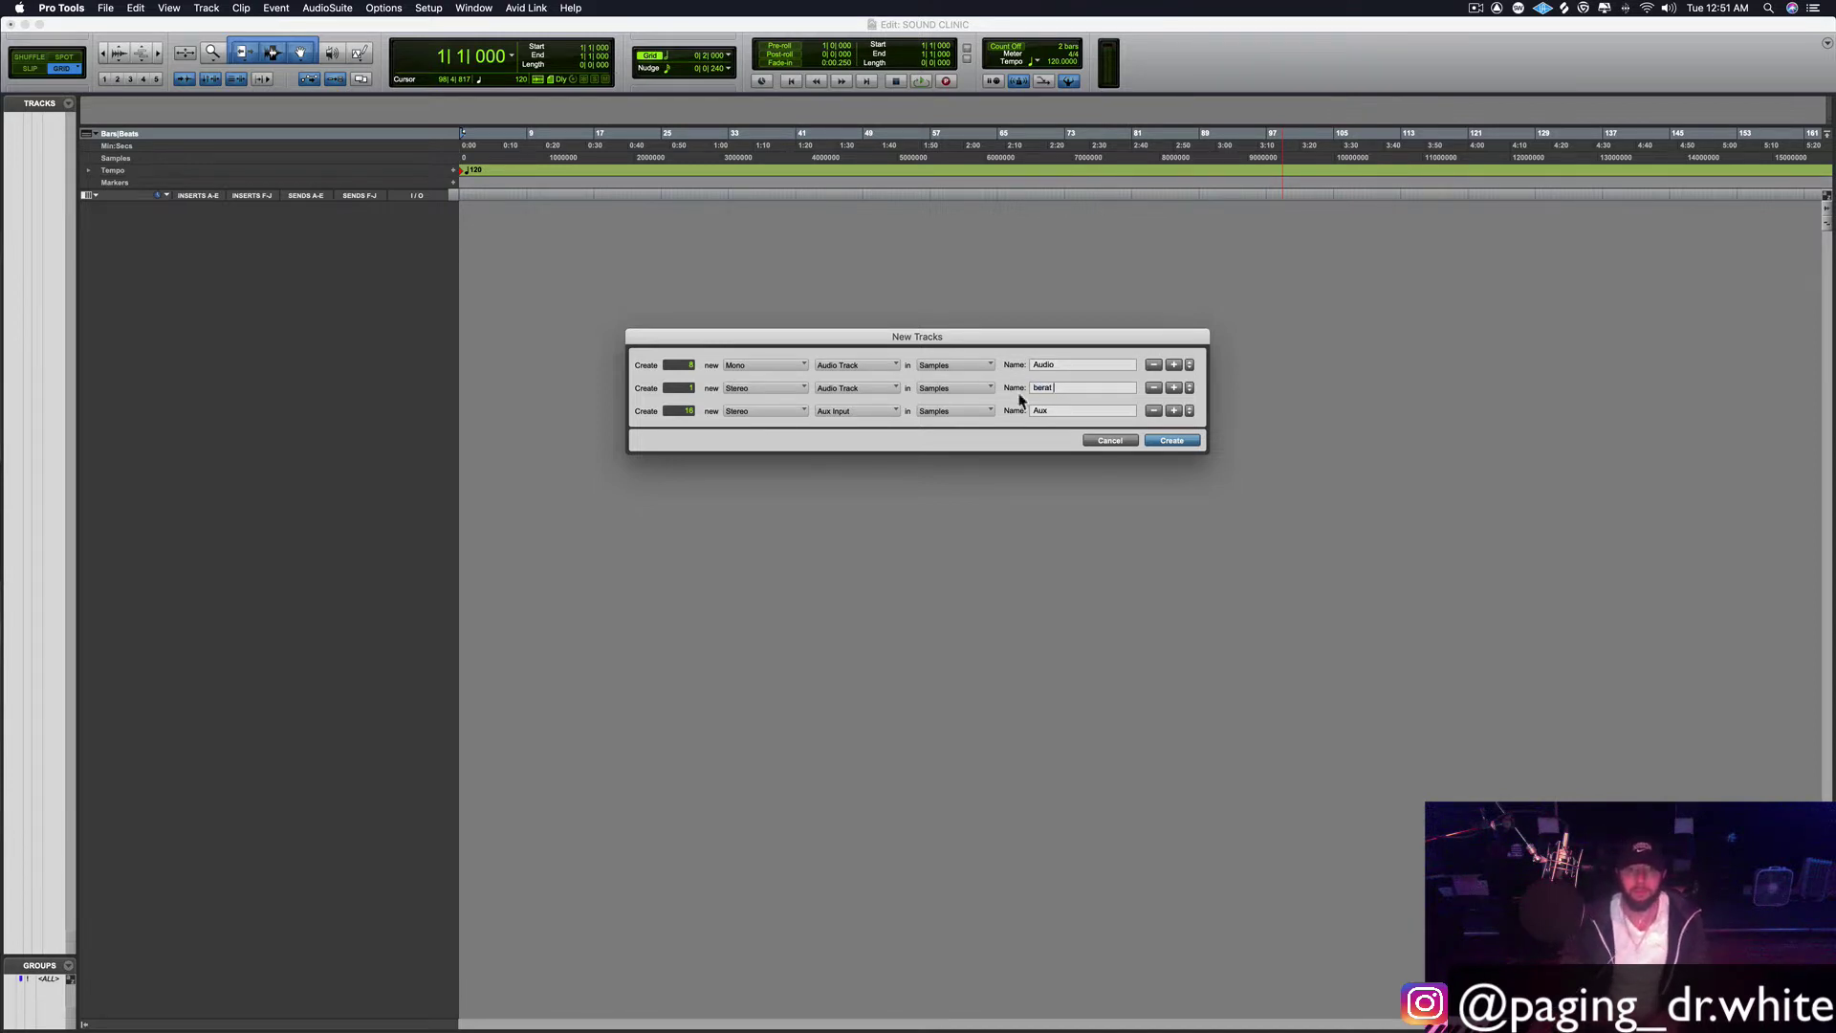
pyautogui.click(1189, 412)
pyautogui.click(1189, 412)
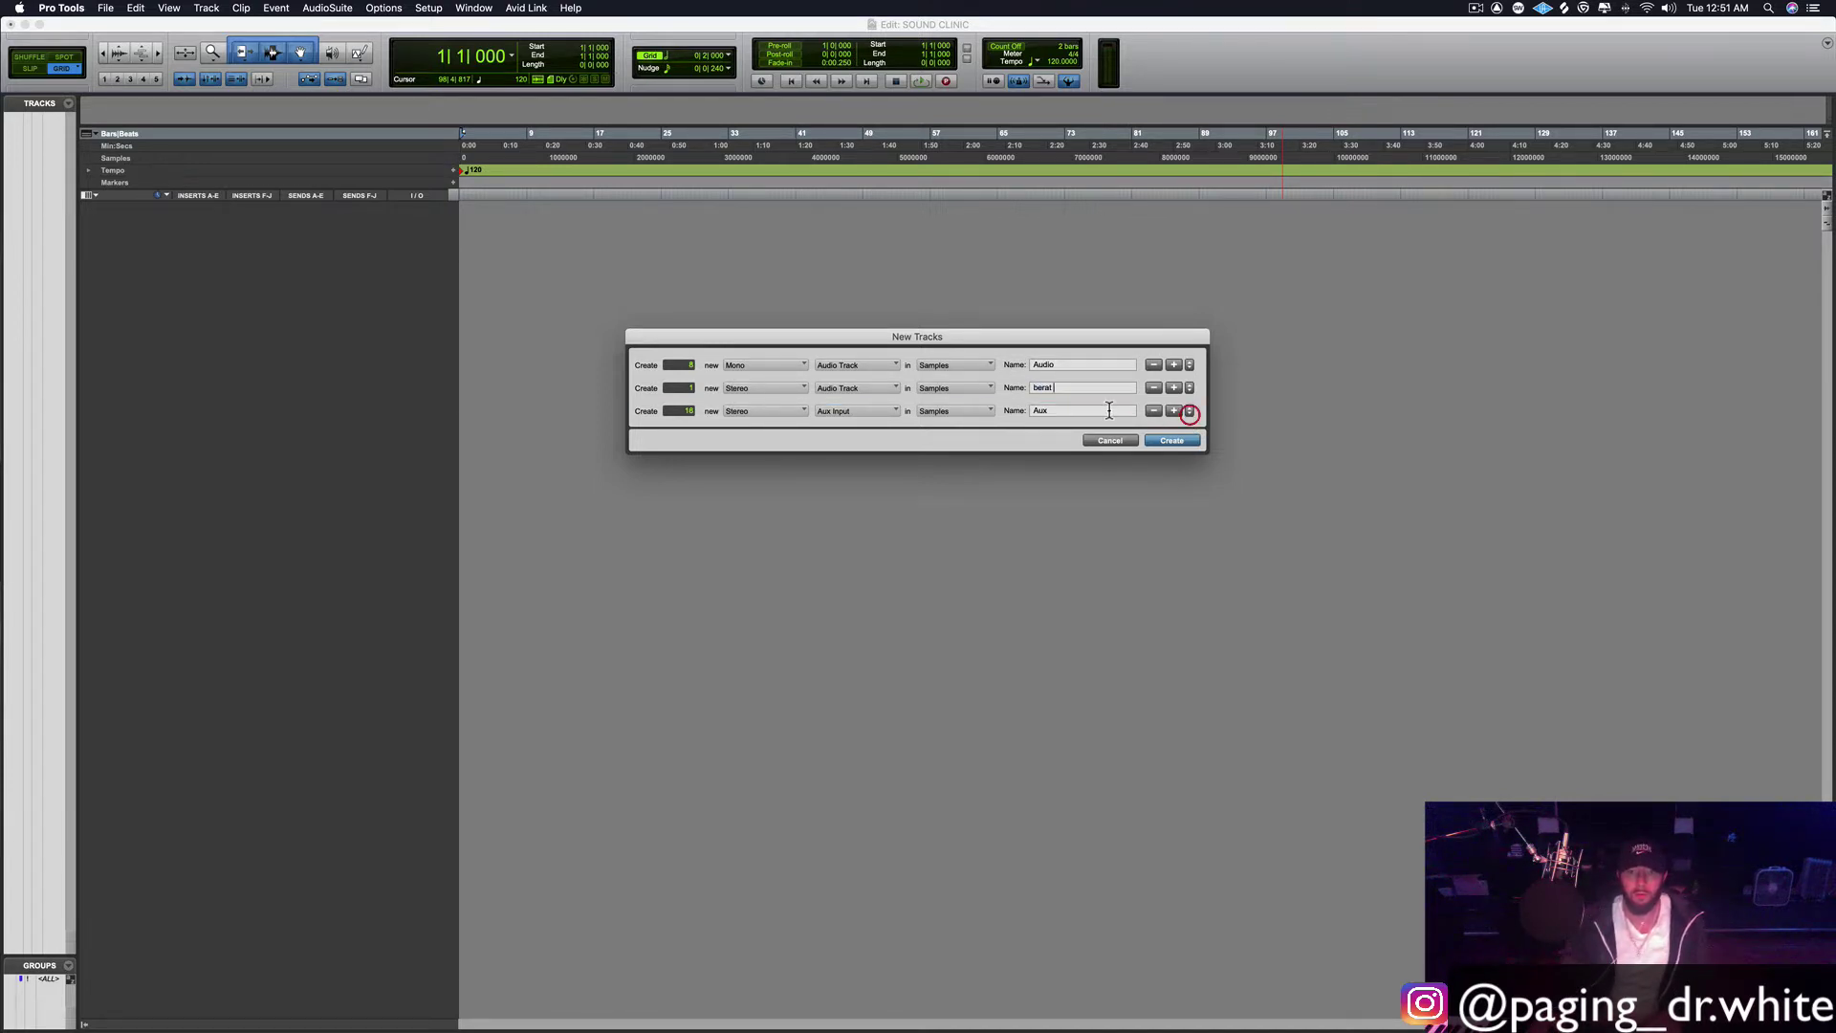
# Step: Add one stereo master fader below the aux inputs in the new track list
pyautogui.click(1173, 410)
pyautogui.click(768, 438)
pyautogui.click(831, 439)
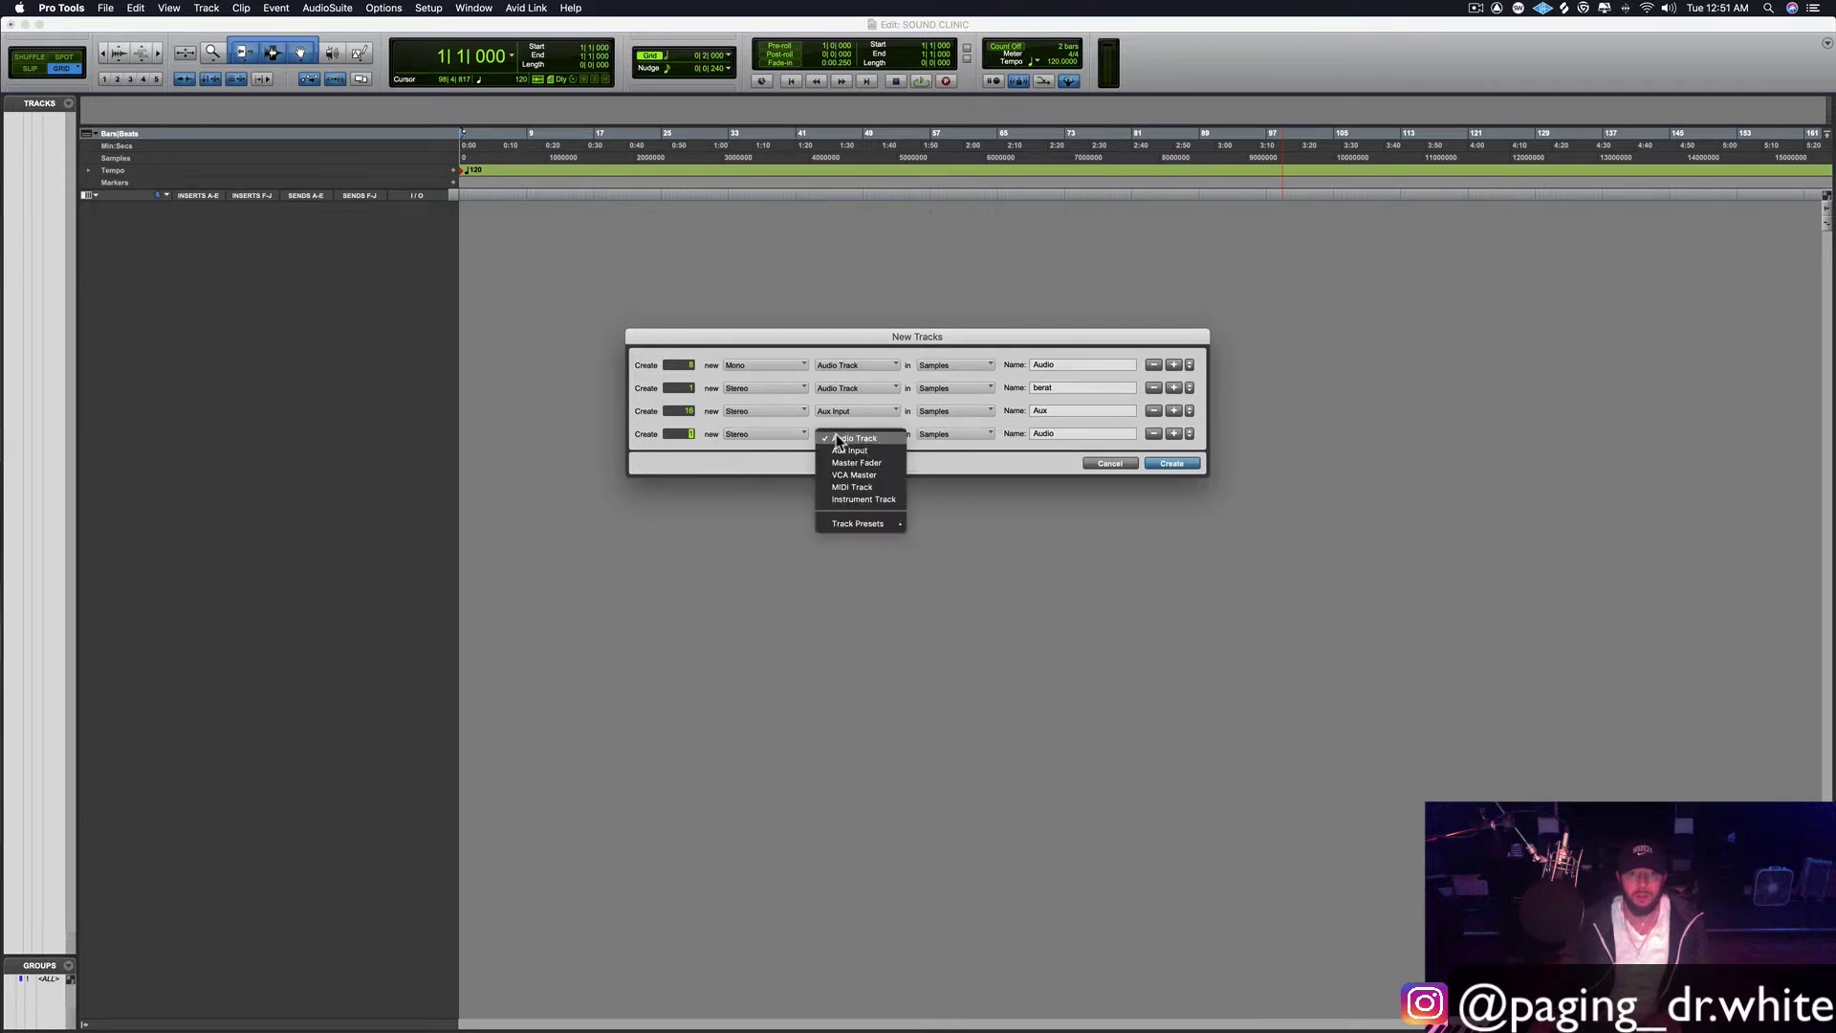
pyautogui.click(880, 465)
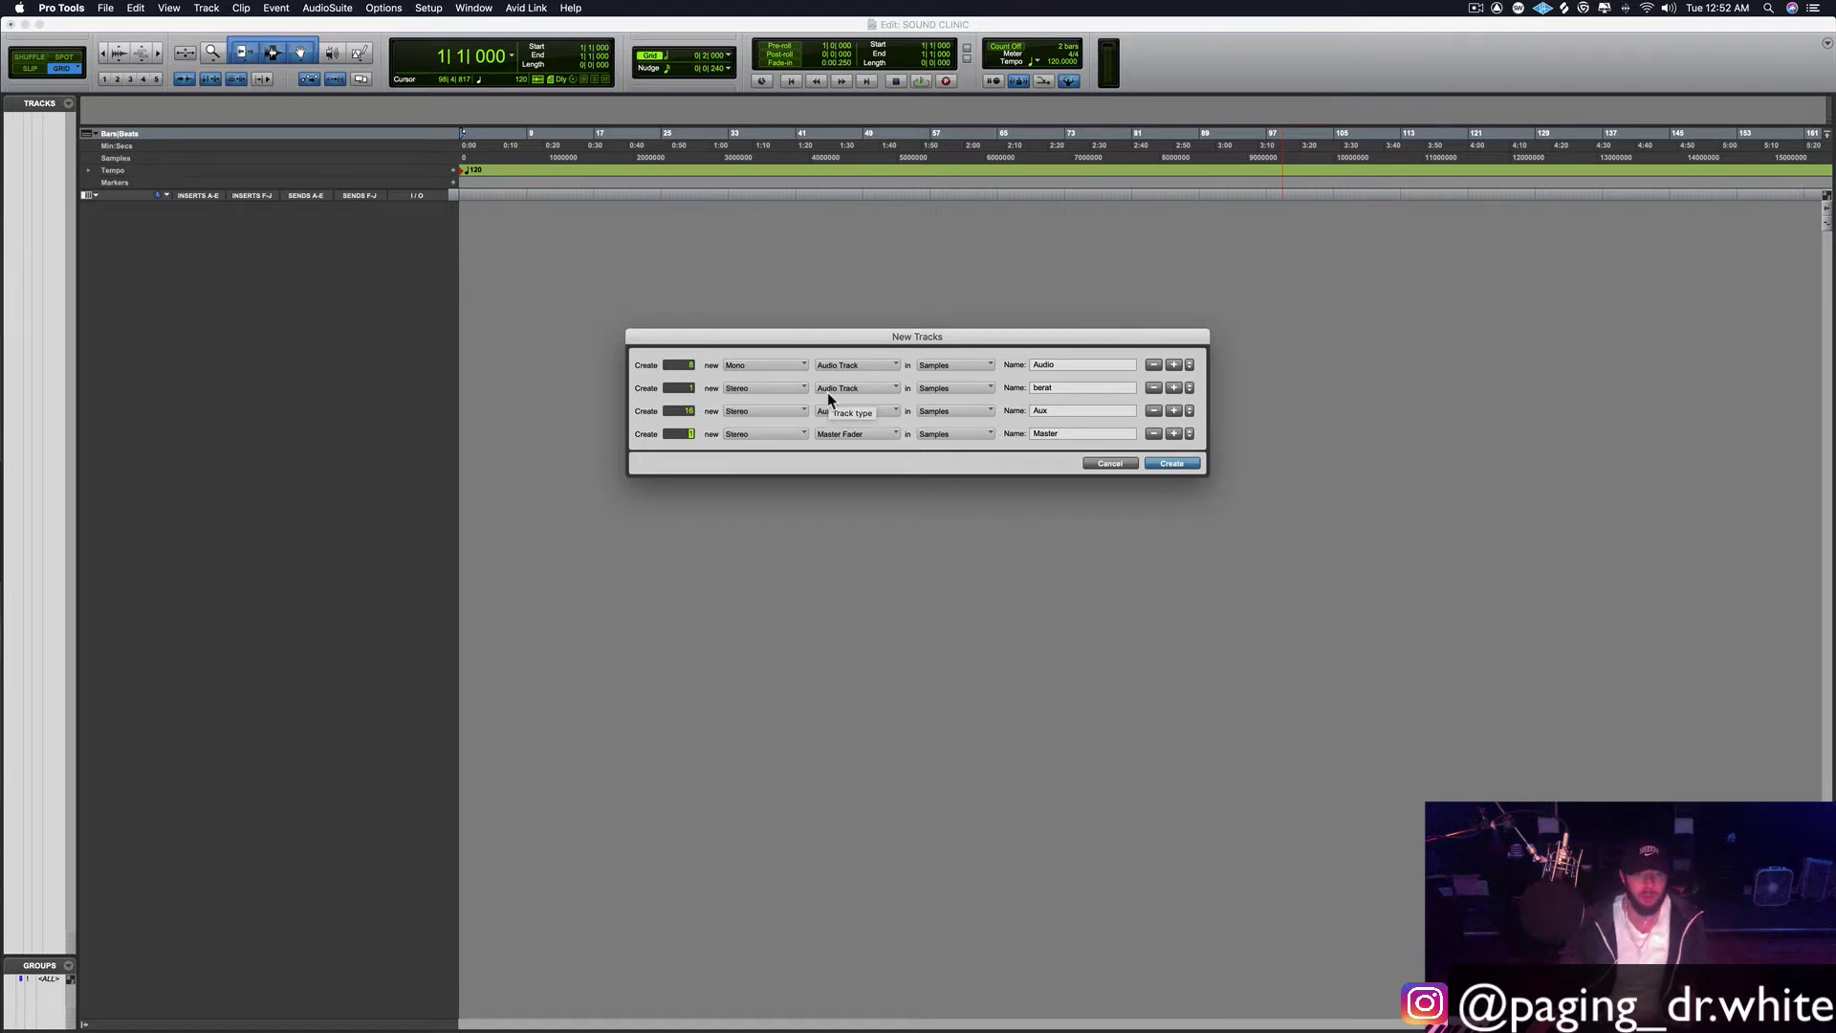
# Step: Set the number of stereo aux inputs to 6 and create all the defined tracks
pyautogui.click(683, 411)
pyautogui.write('15')
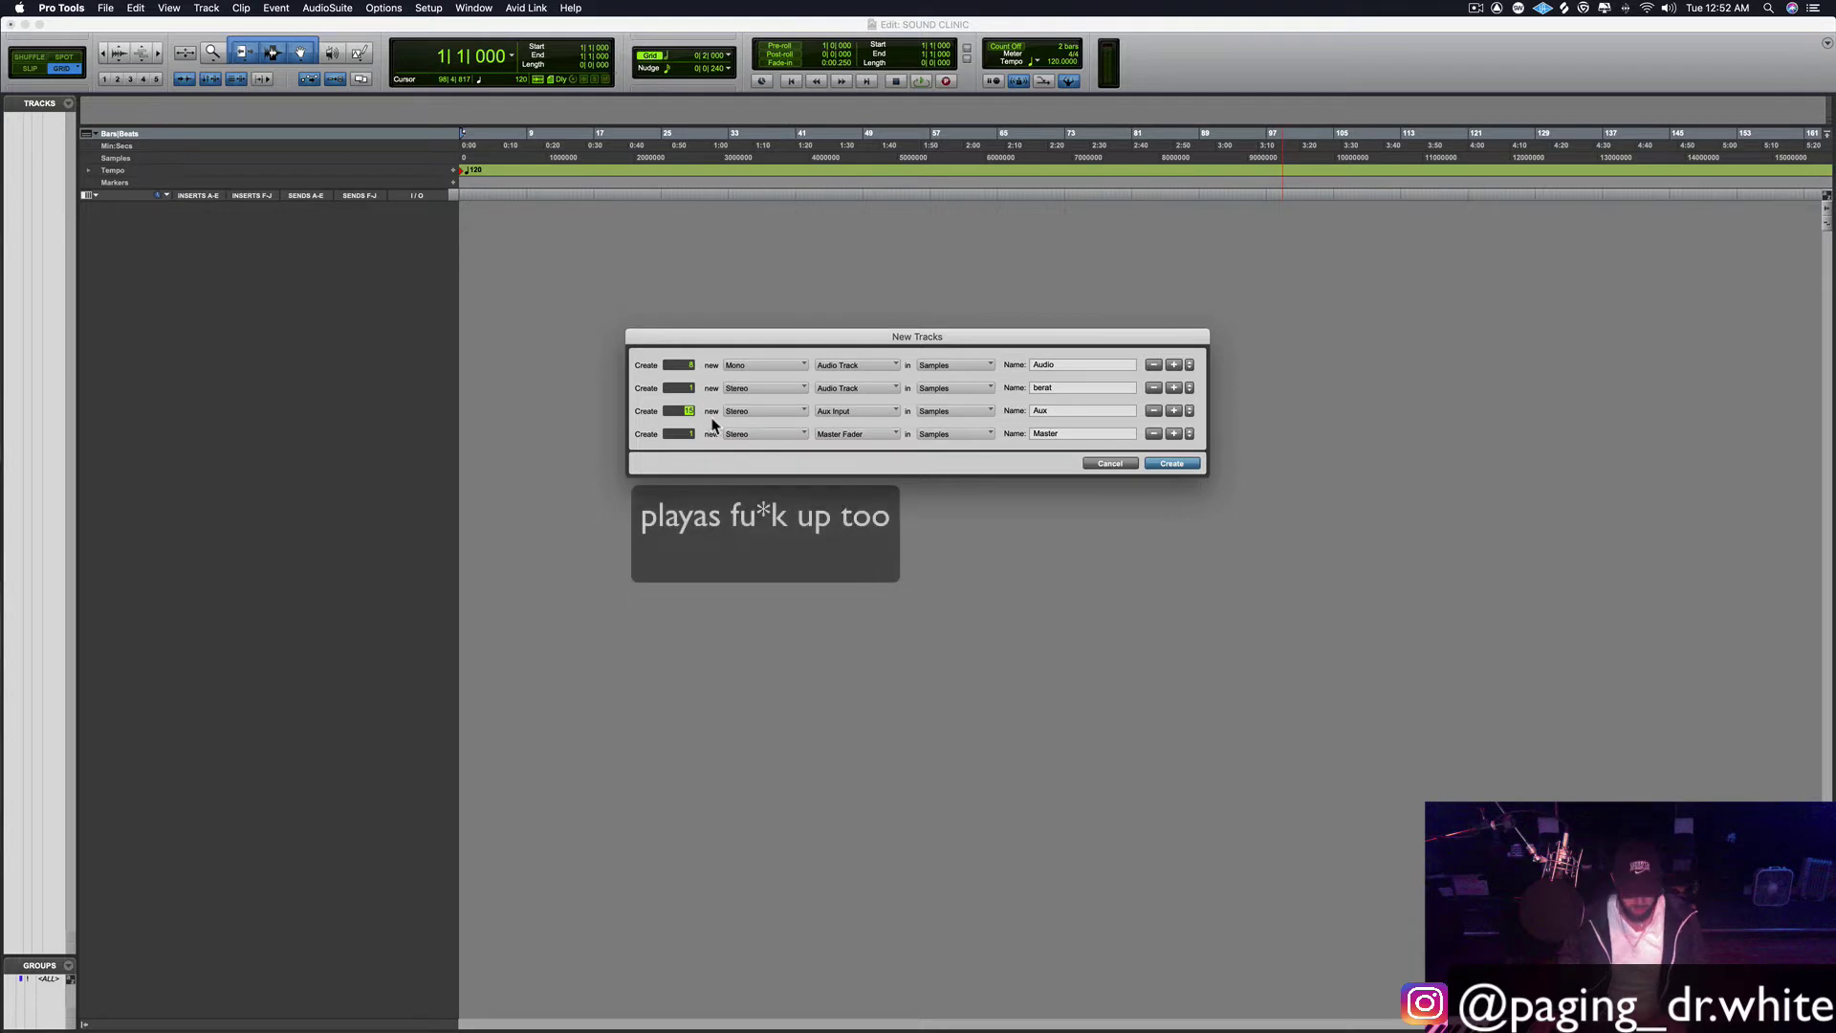
pyautogui.write('6')
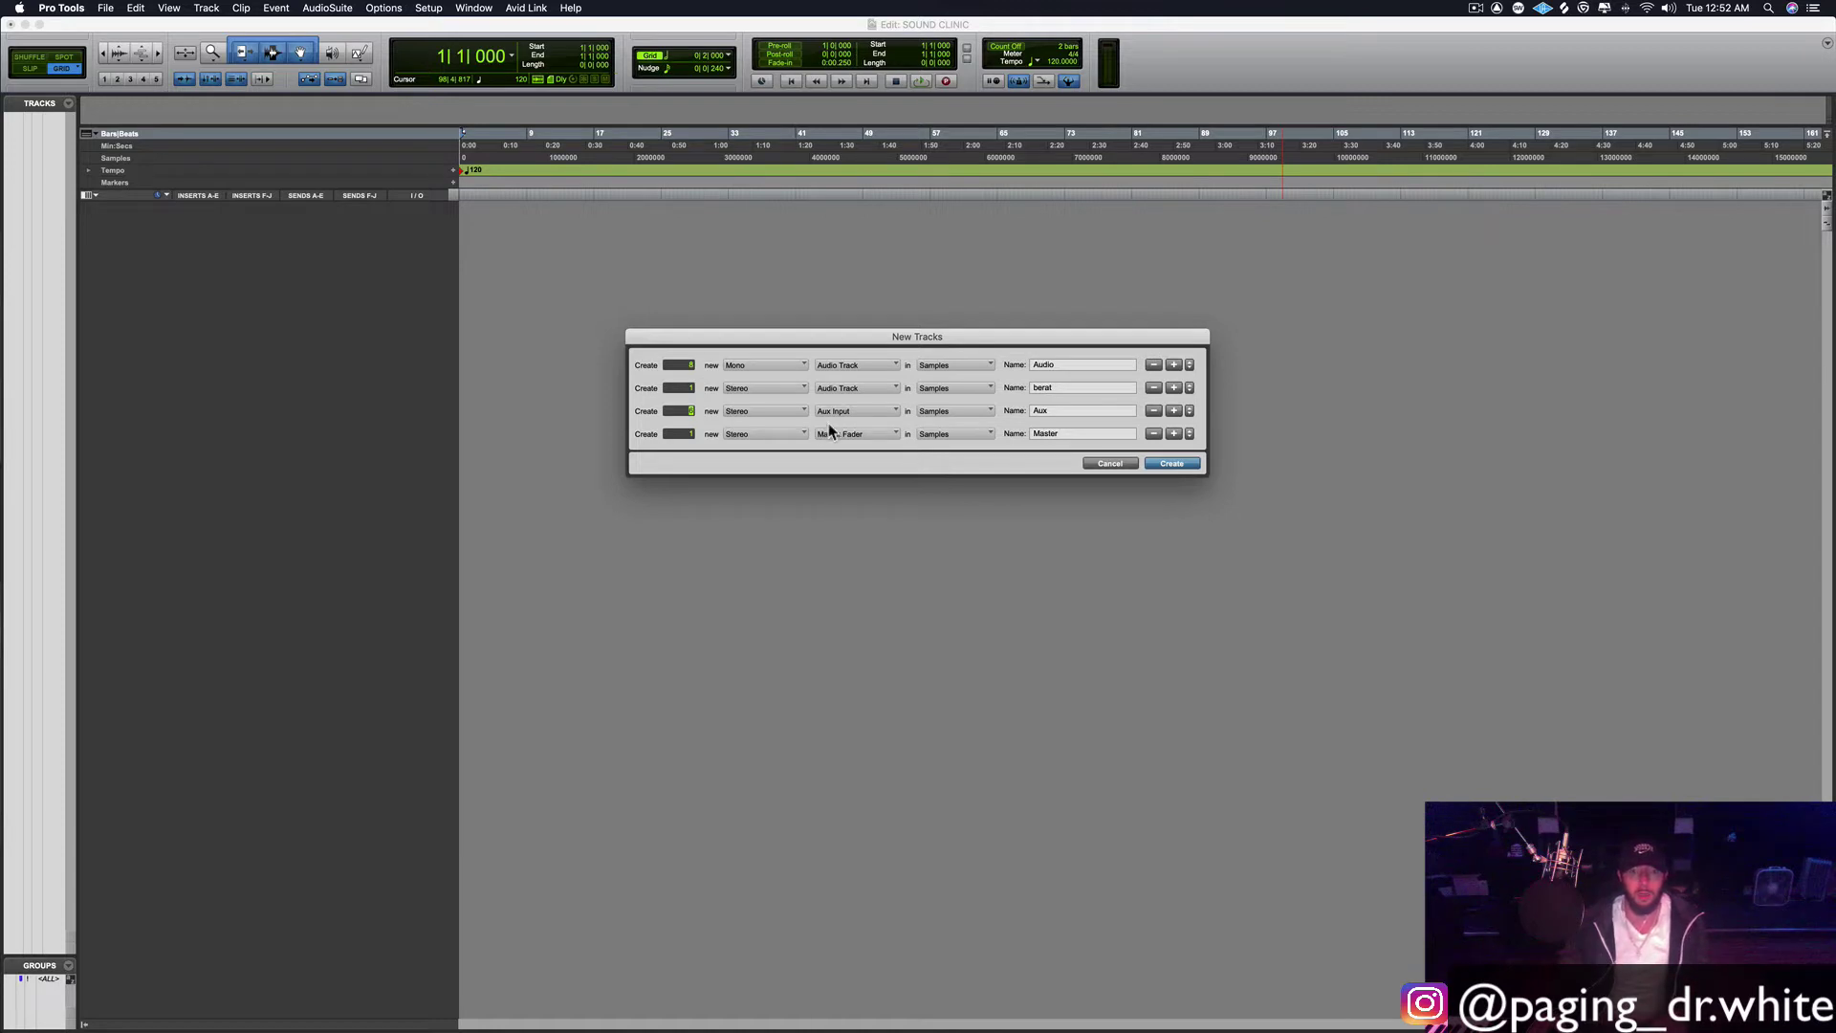
pyautogui.click(1174, 463)
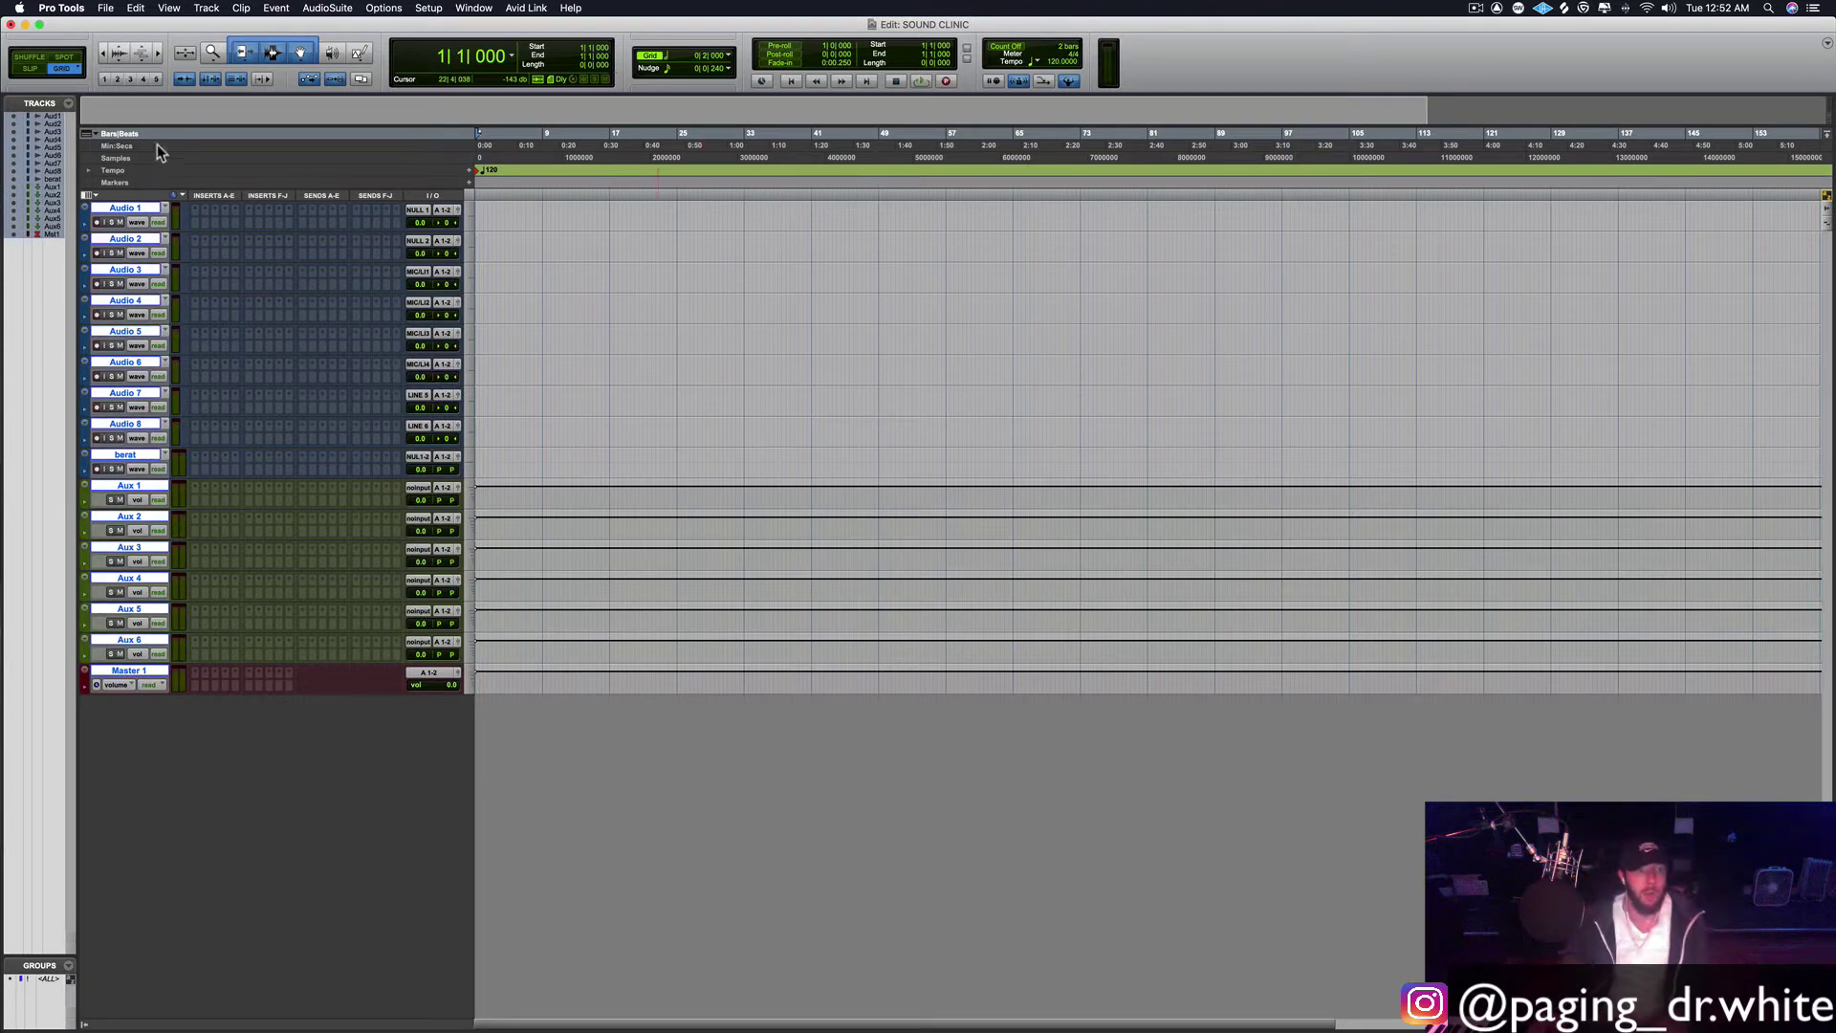
# Step: Rename track Audio 1 as Hook Lead and track Audio 2 as Hook Back Left
pyautogui.doubleClick(131, 212)
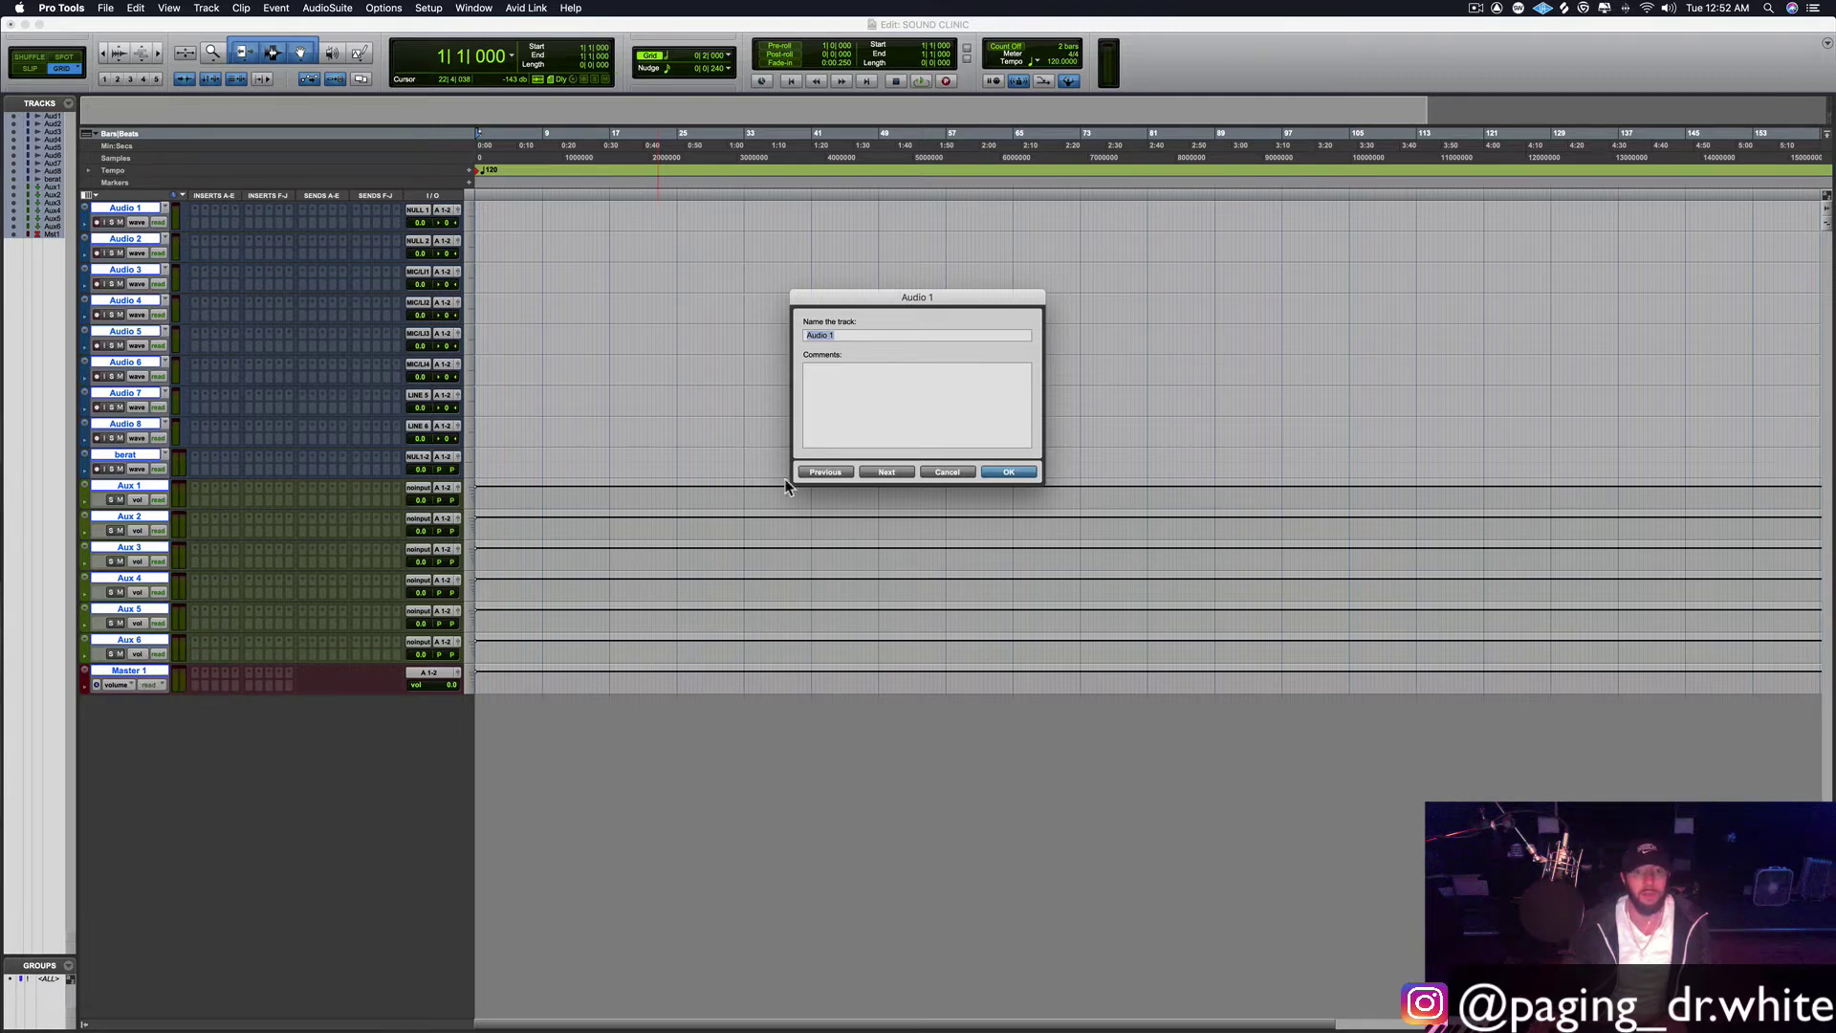
pyautogui.click(960, 472)
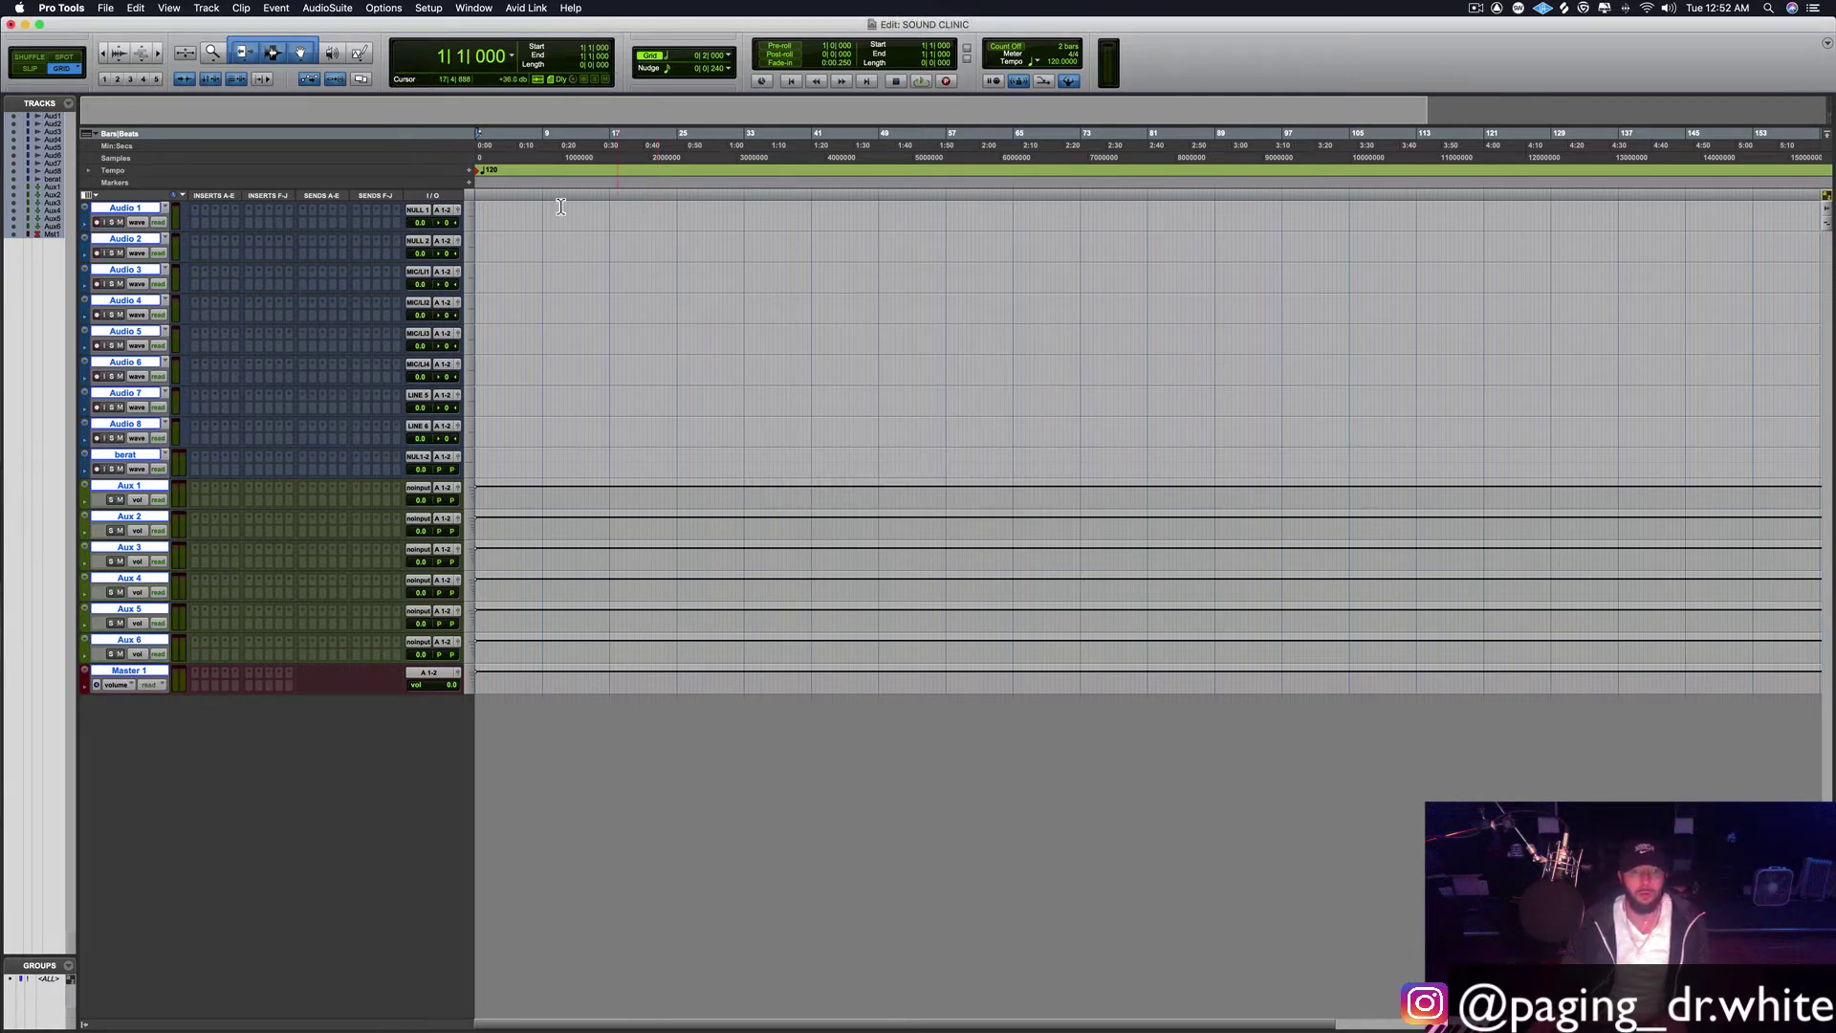
pyautogui.doubleClick(132, 210)
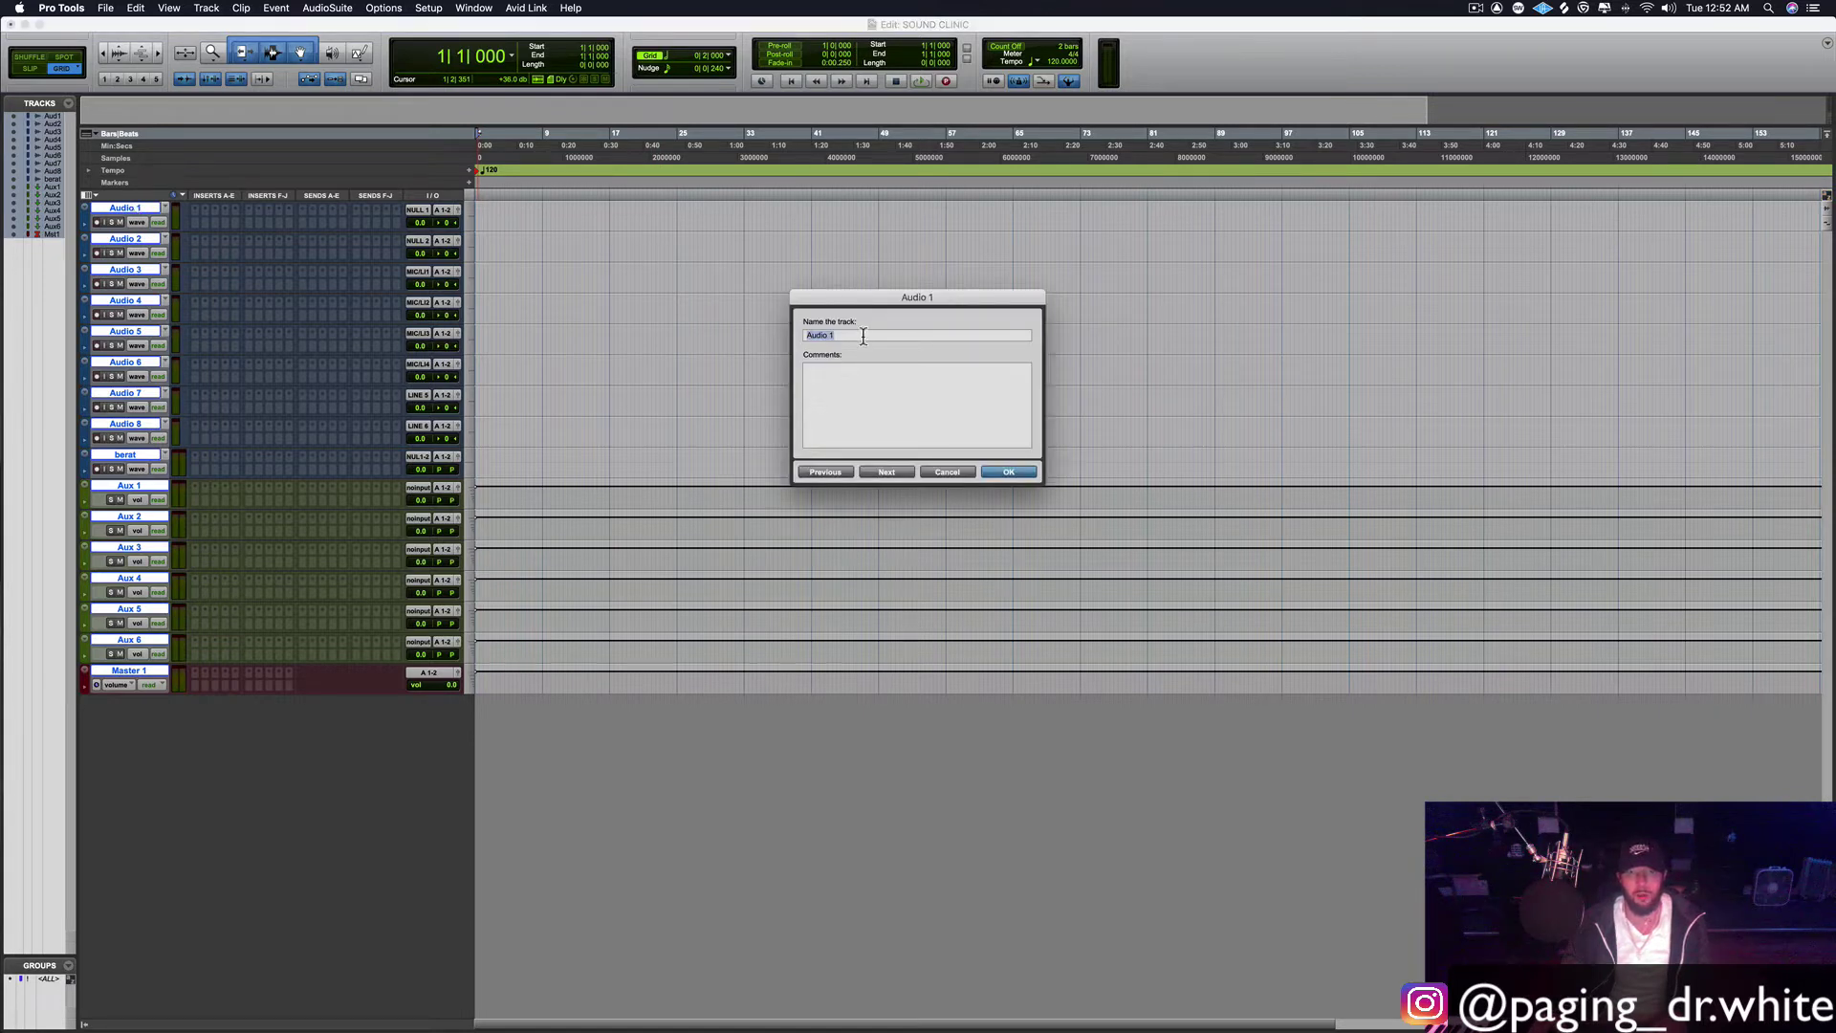
pyautogui.write('Hook Lead')
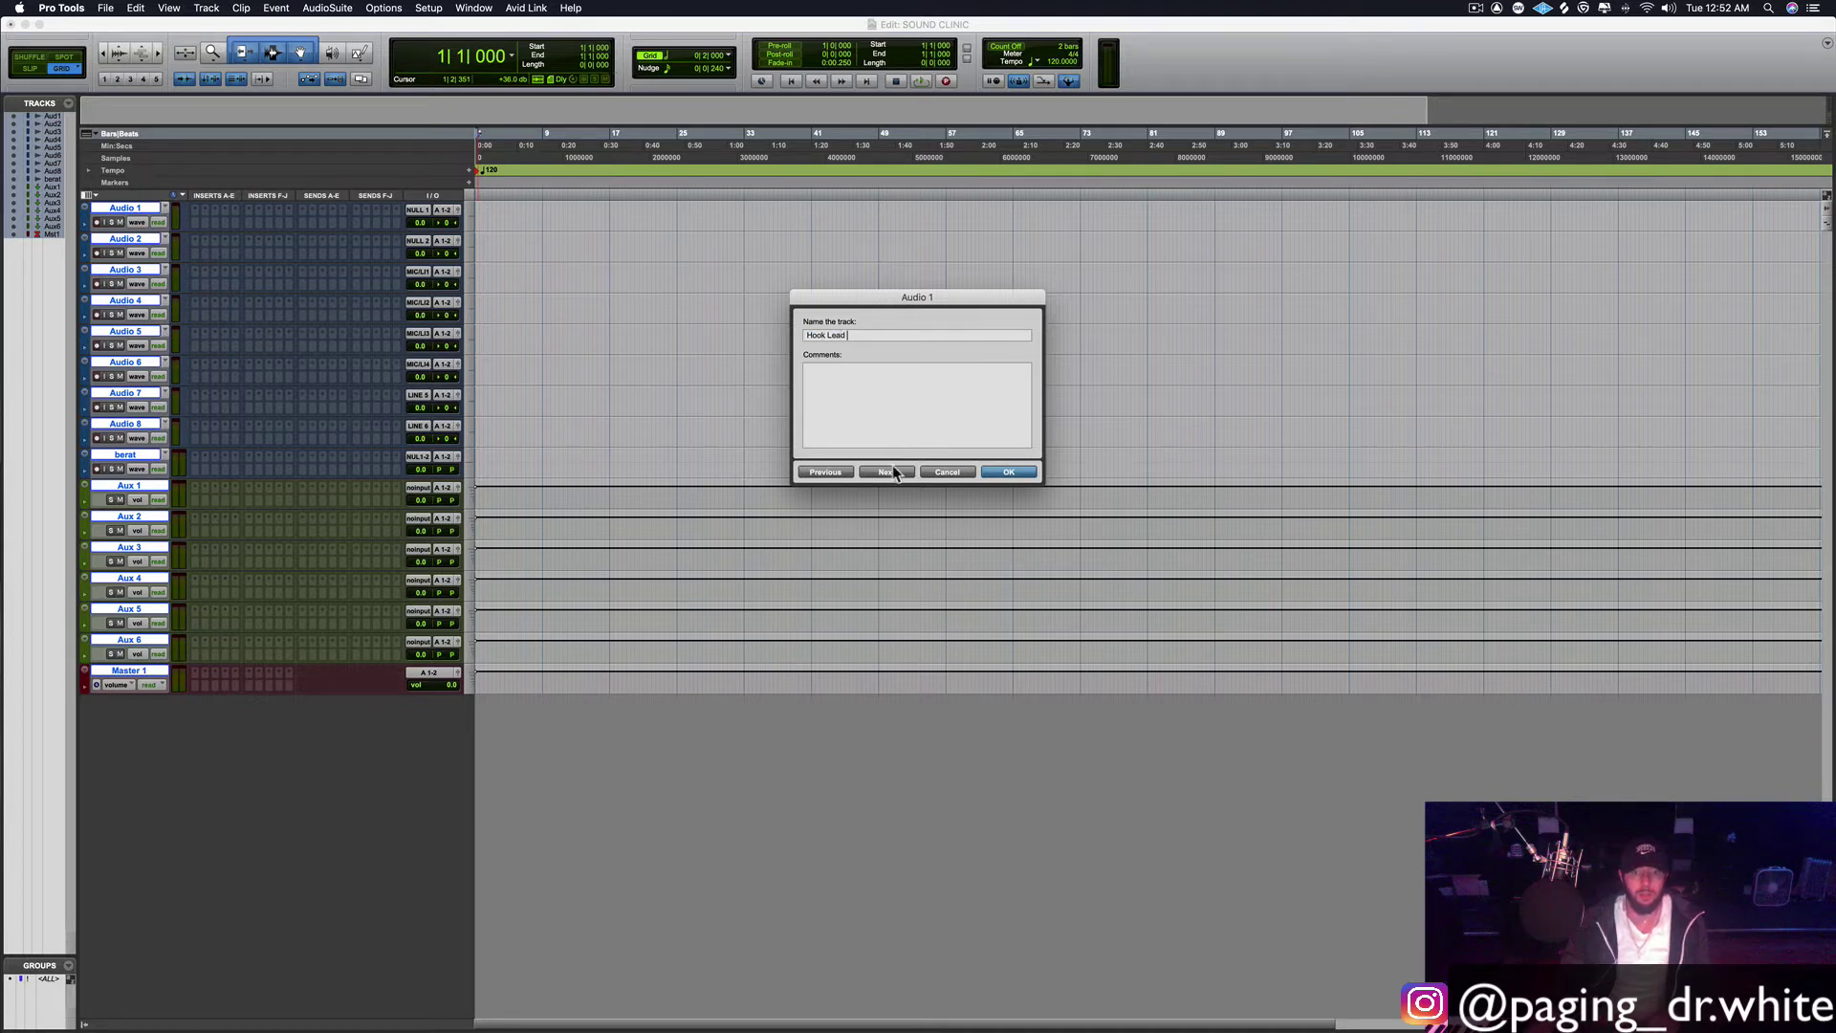
pyautogui.click(886, 472)
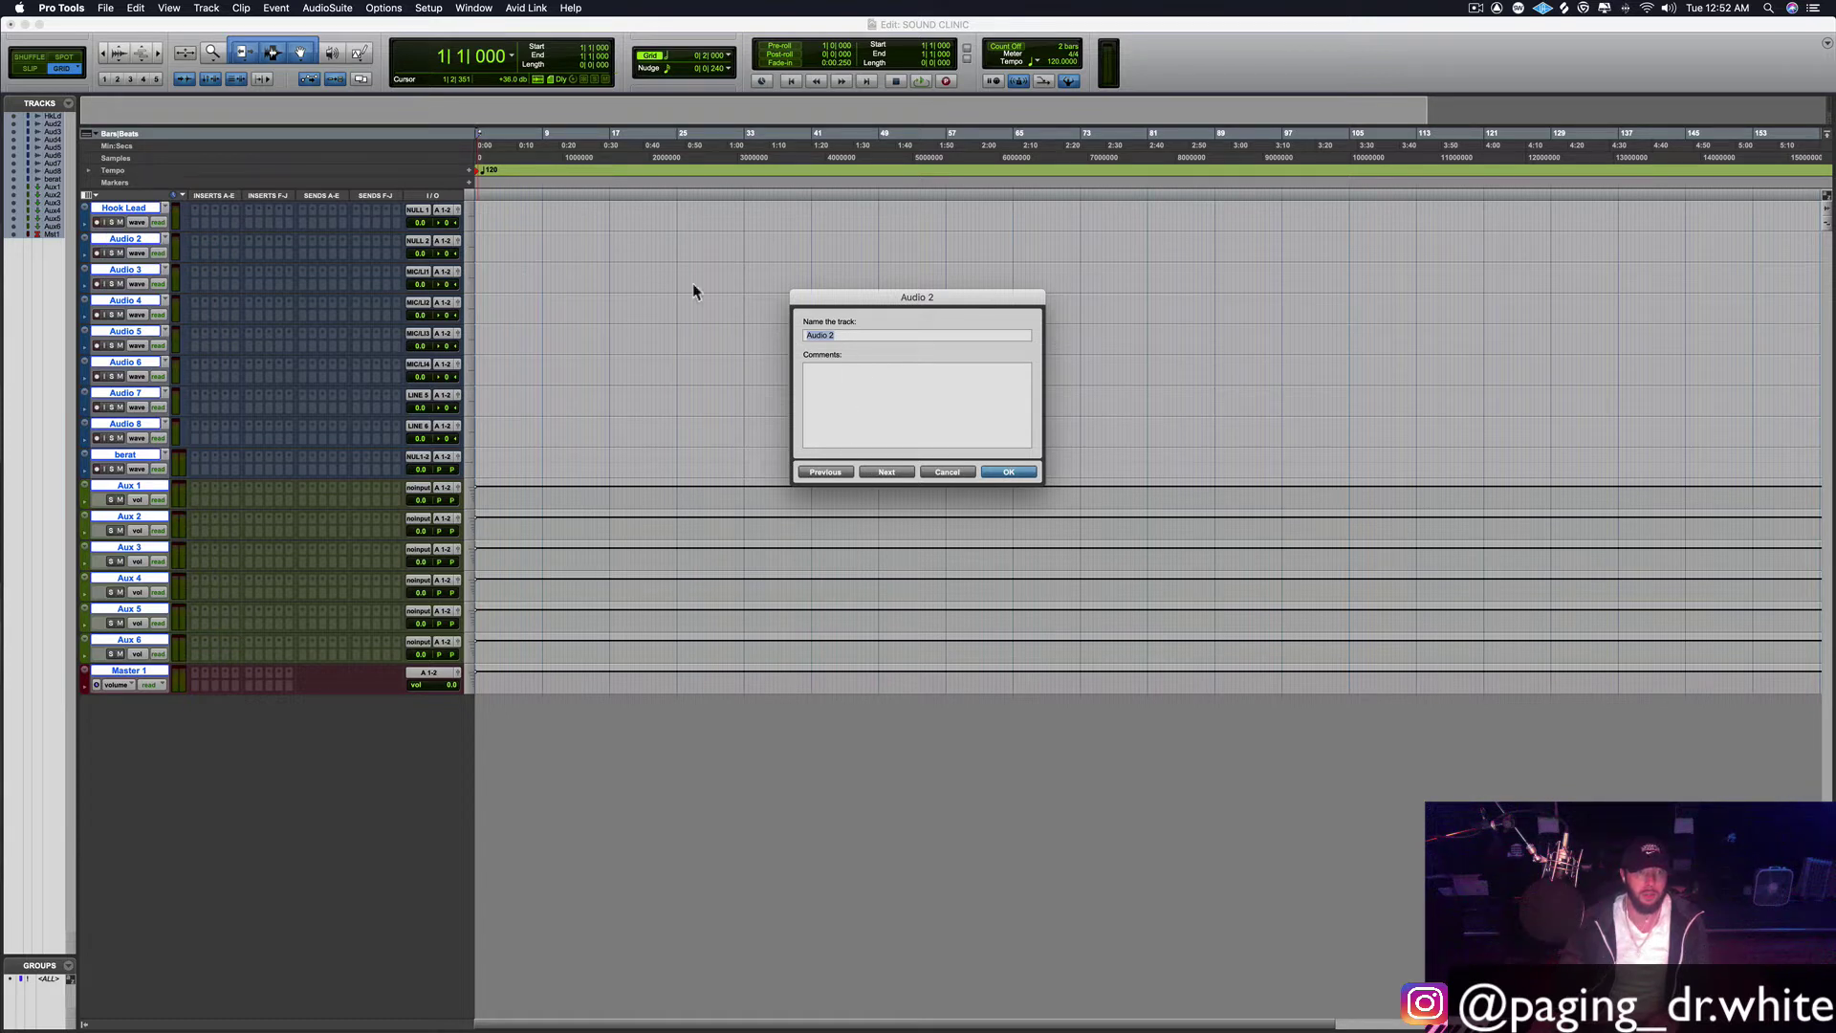
pyautogui.write('Hook Back Left')
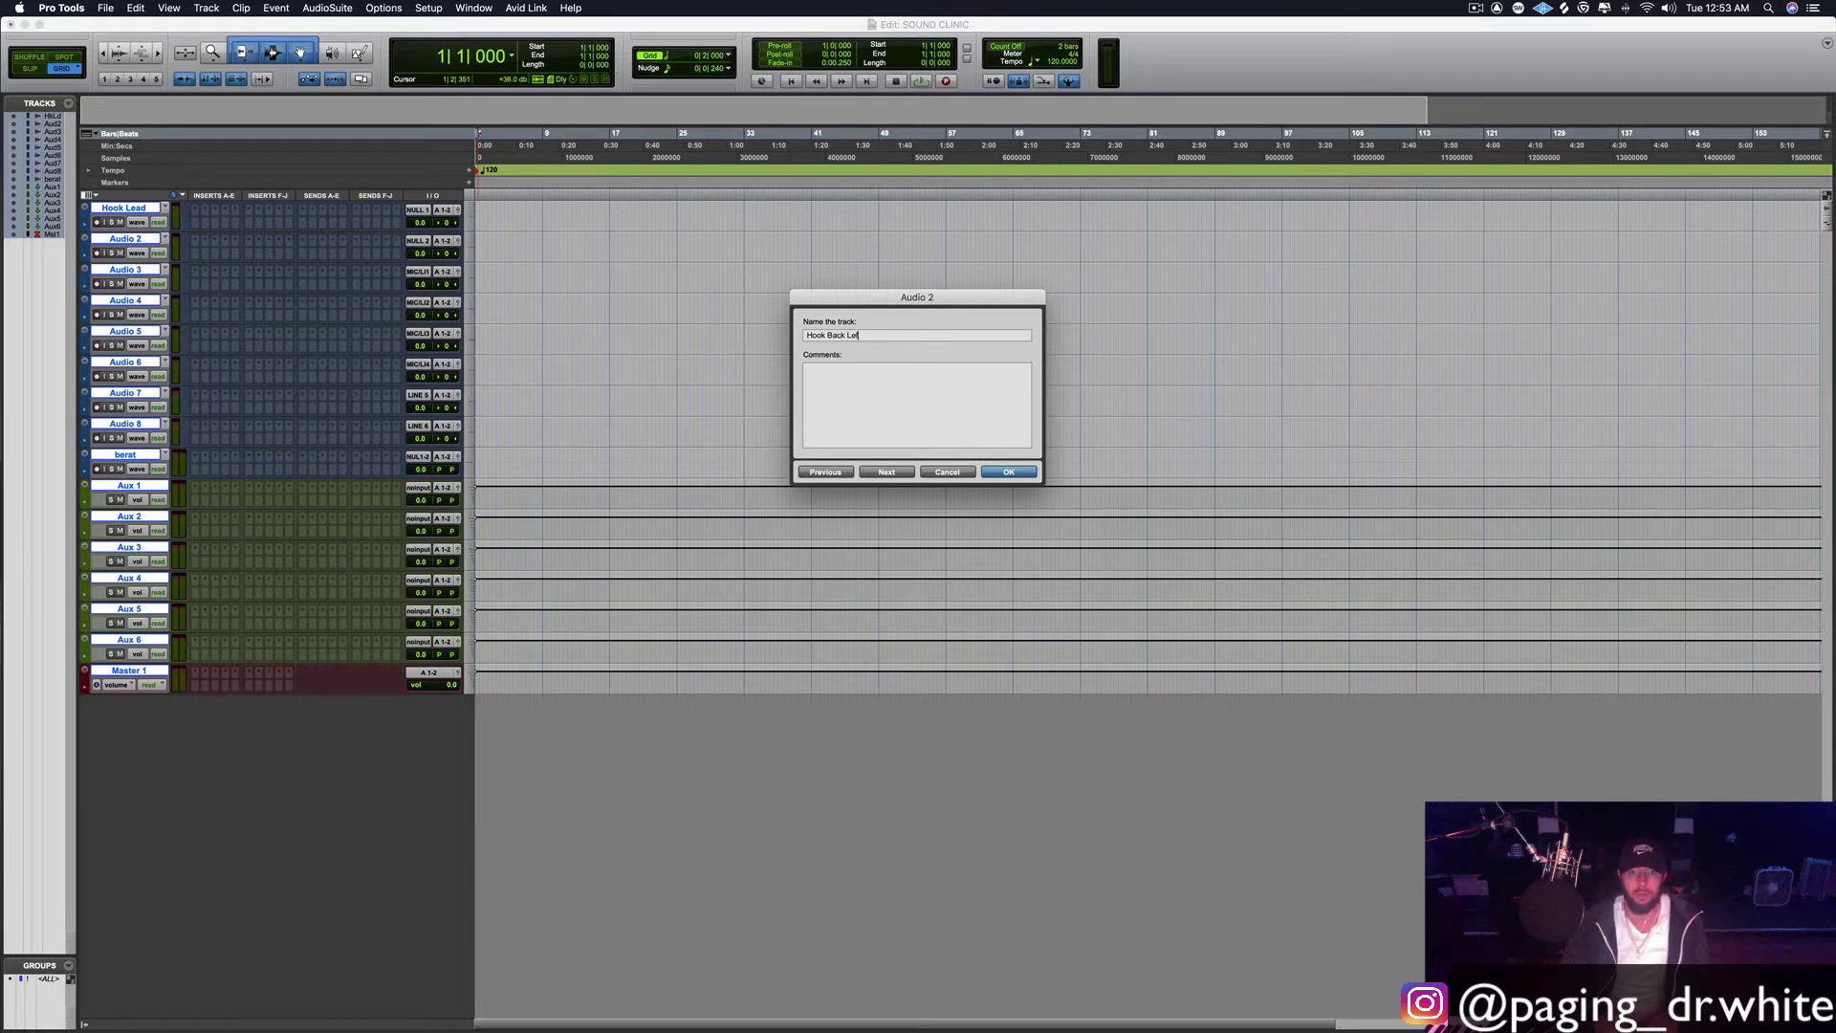
pyautogui.click(1004, 473)
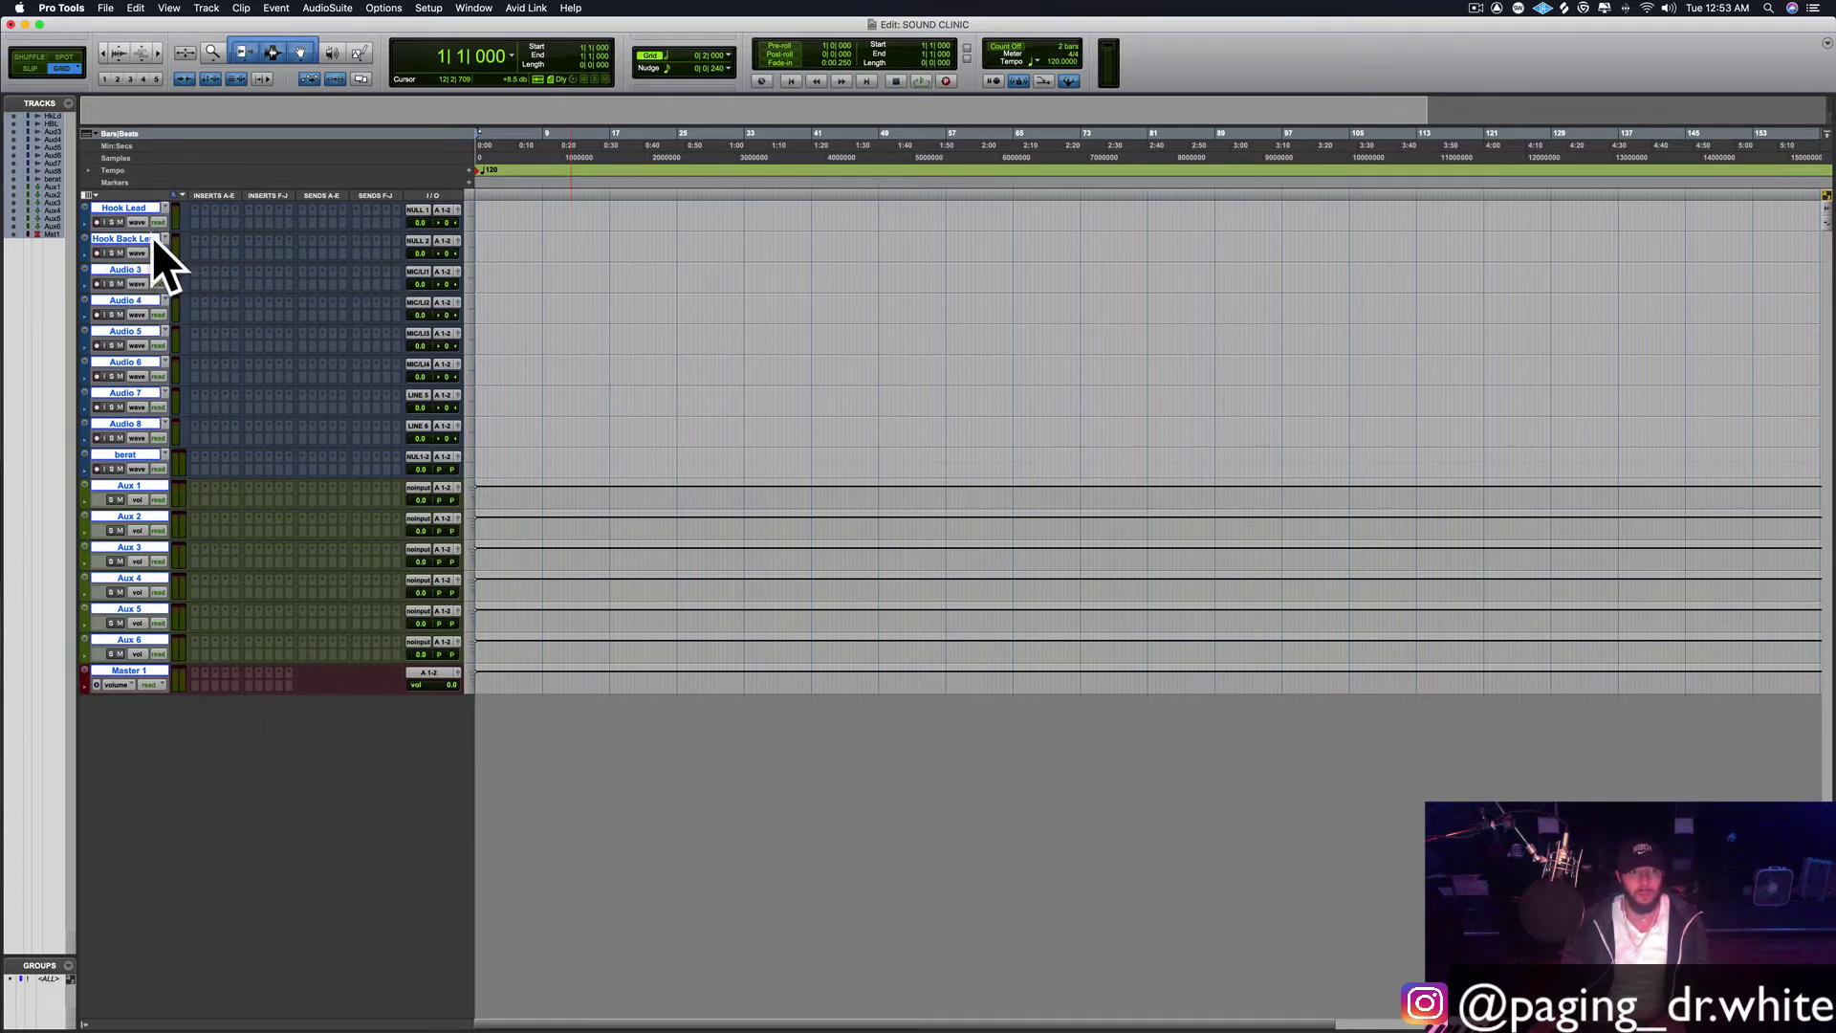
# Step: Rename track Audio 3 as Hook Back Right and track Audio 4 as Hook Ad lib
pyautogui.doubleClick(124, 272)
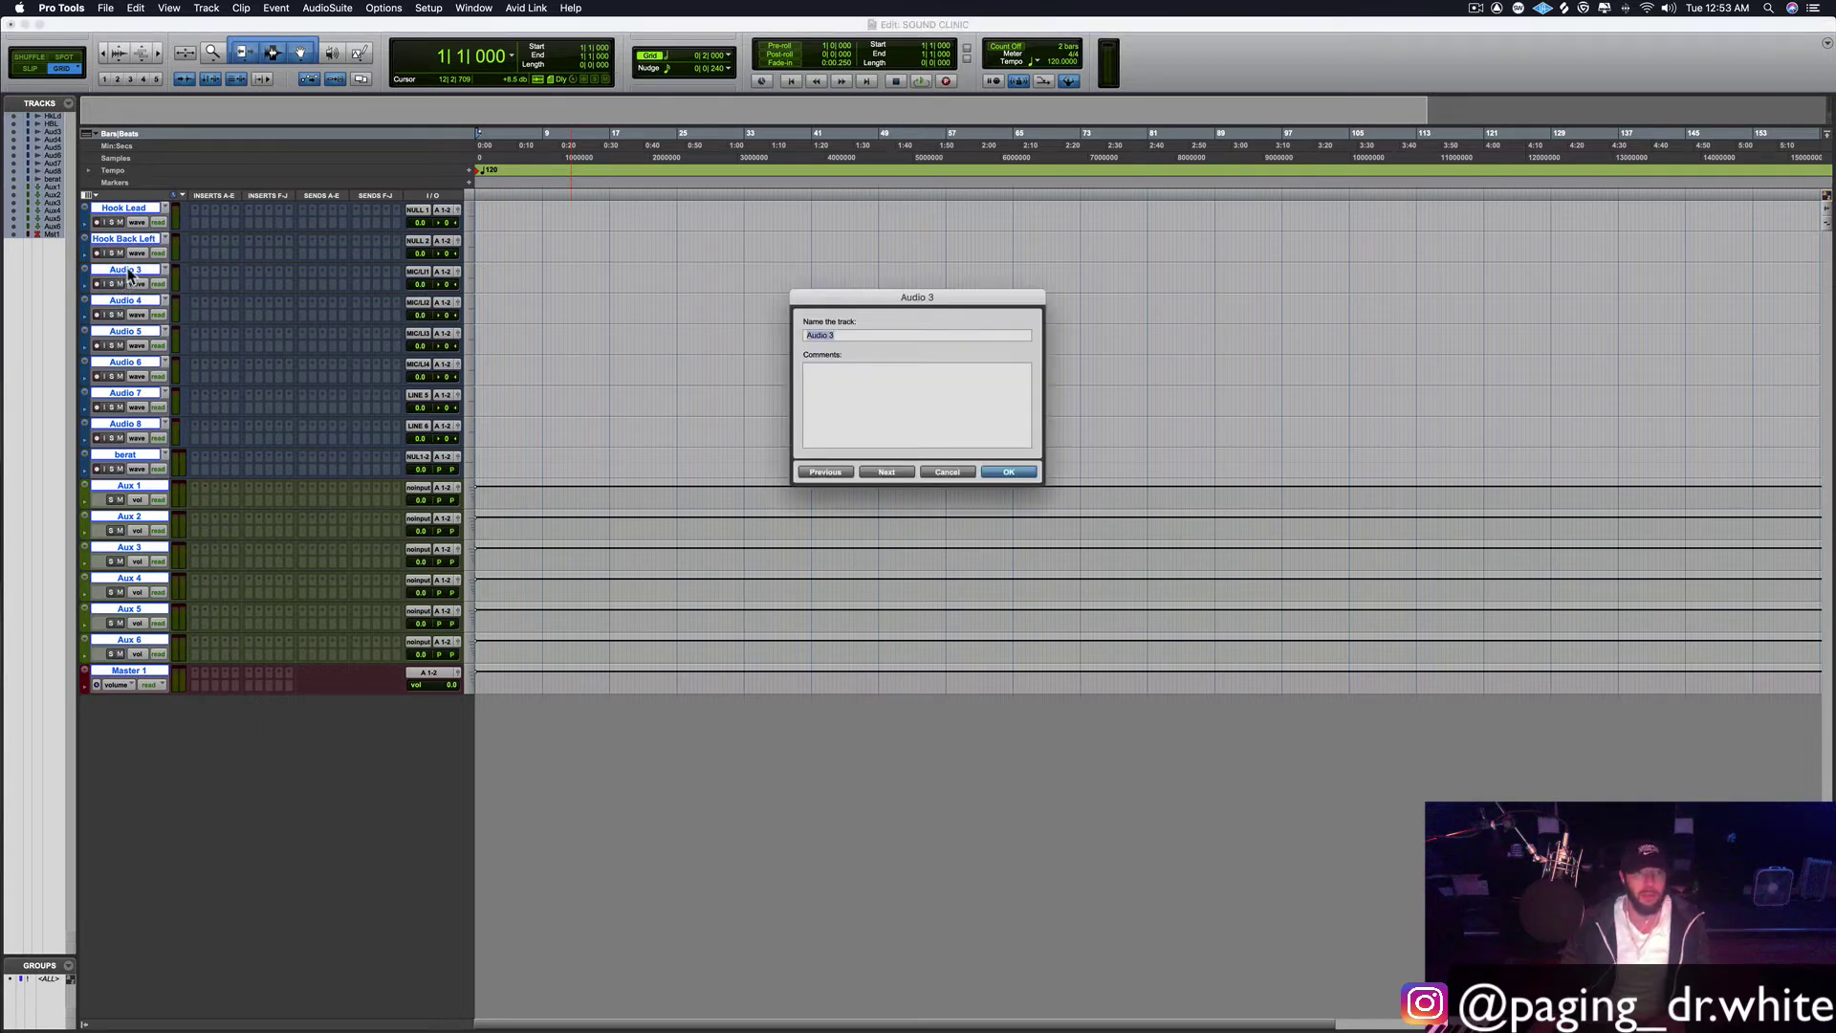
pyautogui.write('Hook Back Right')
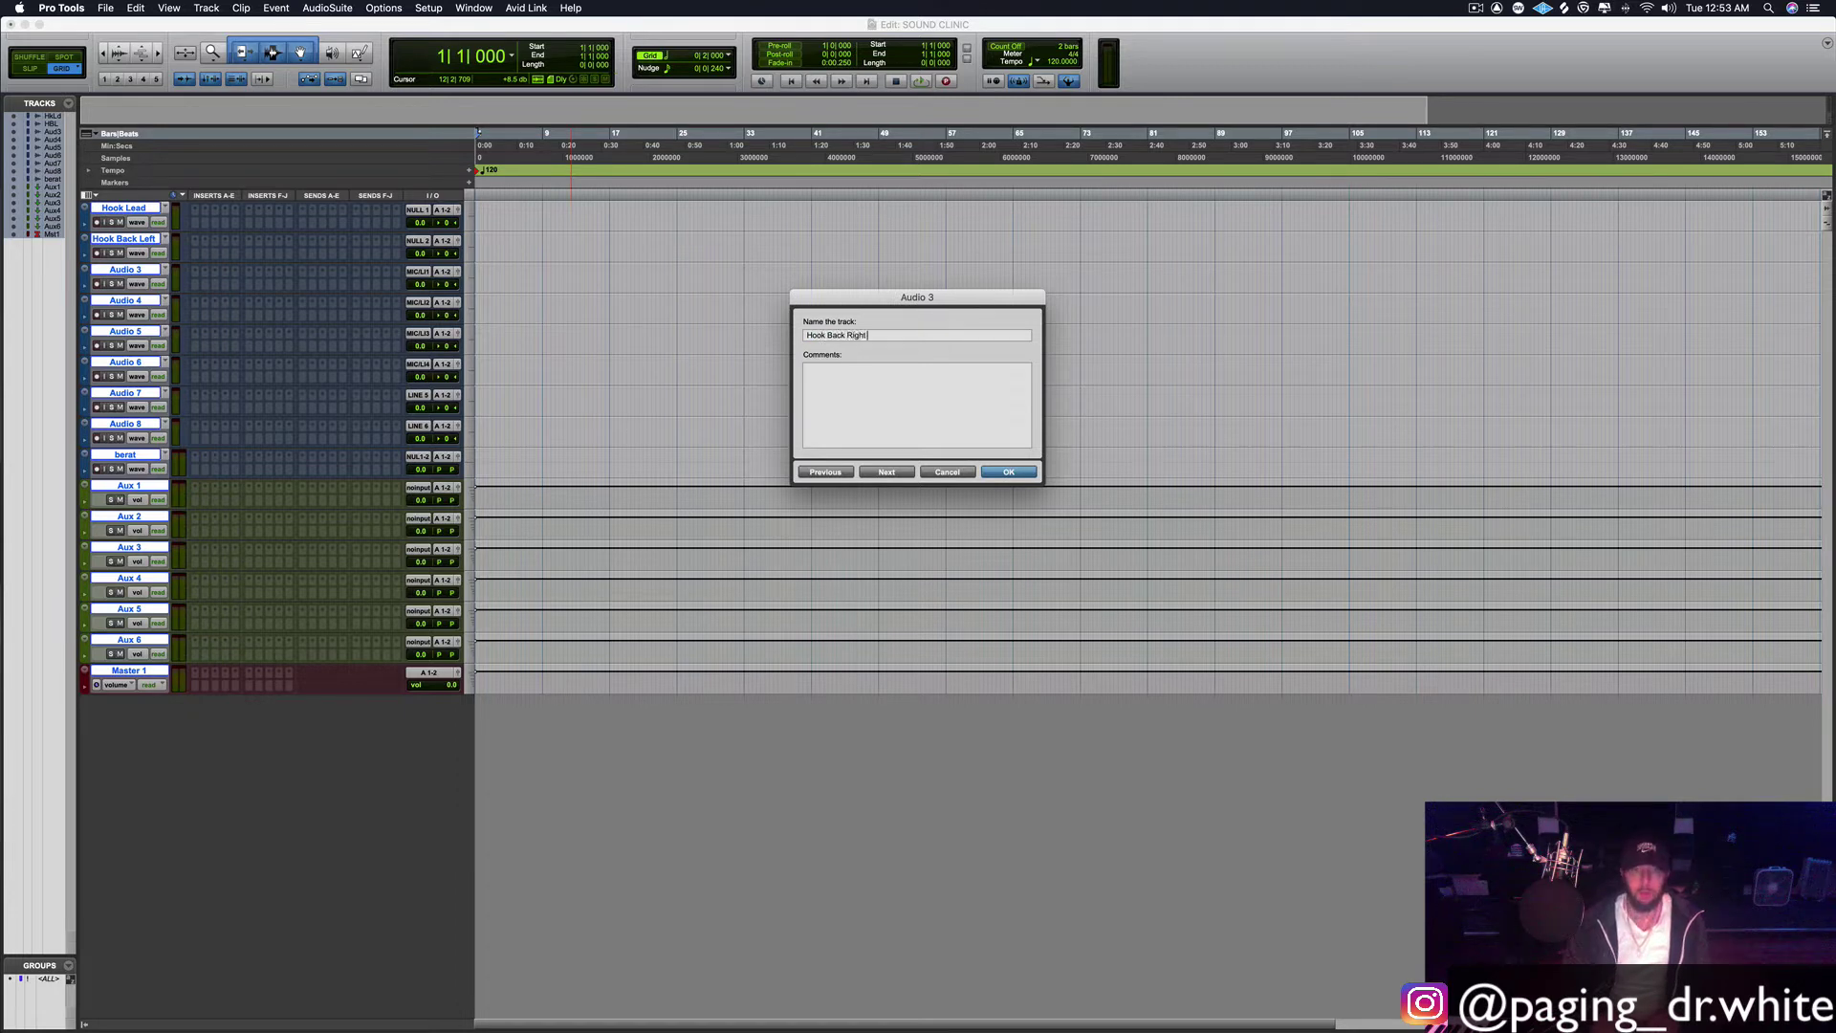
pyautogui.press('Return')
pyautogui.doubleClick(133, 303)
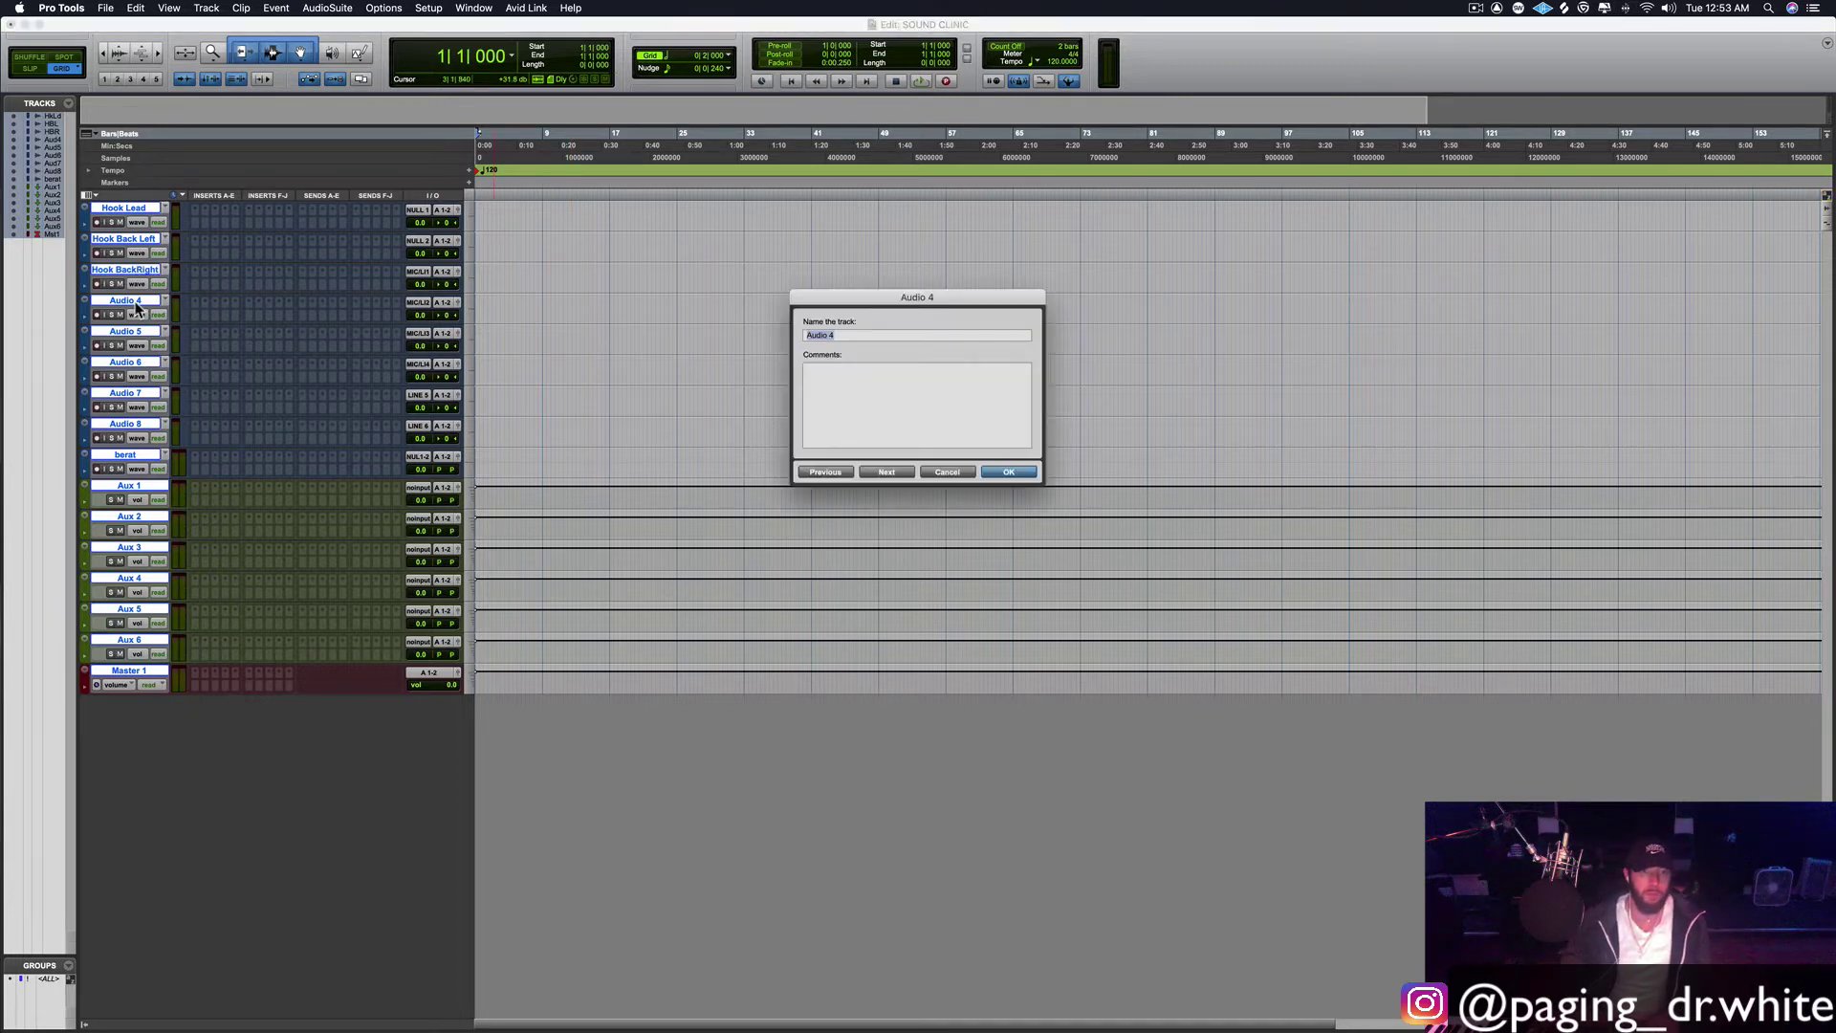
pyautogui.write('Hook Ad lib')
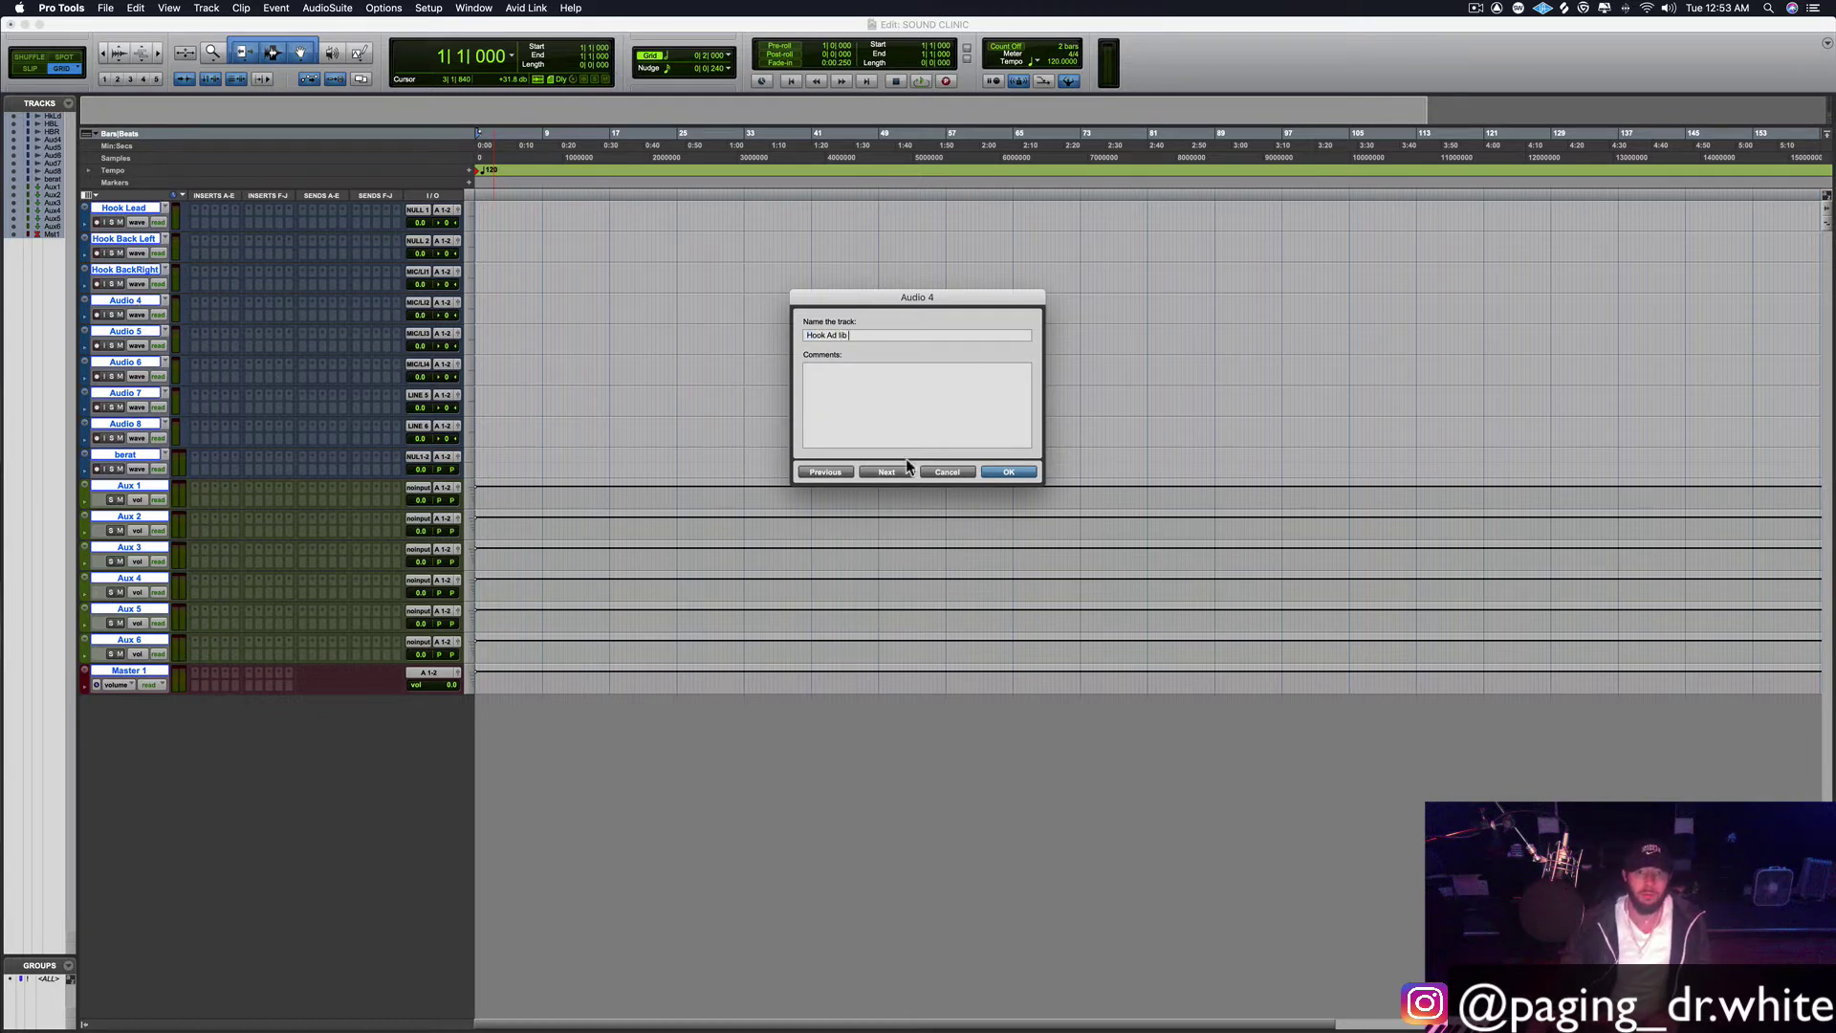
pyautogui.click(885, 472)
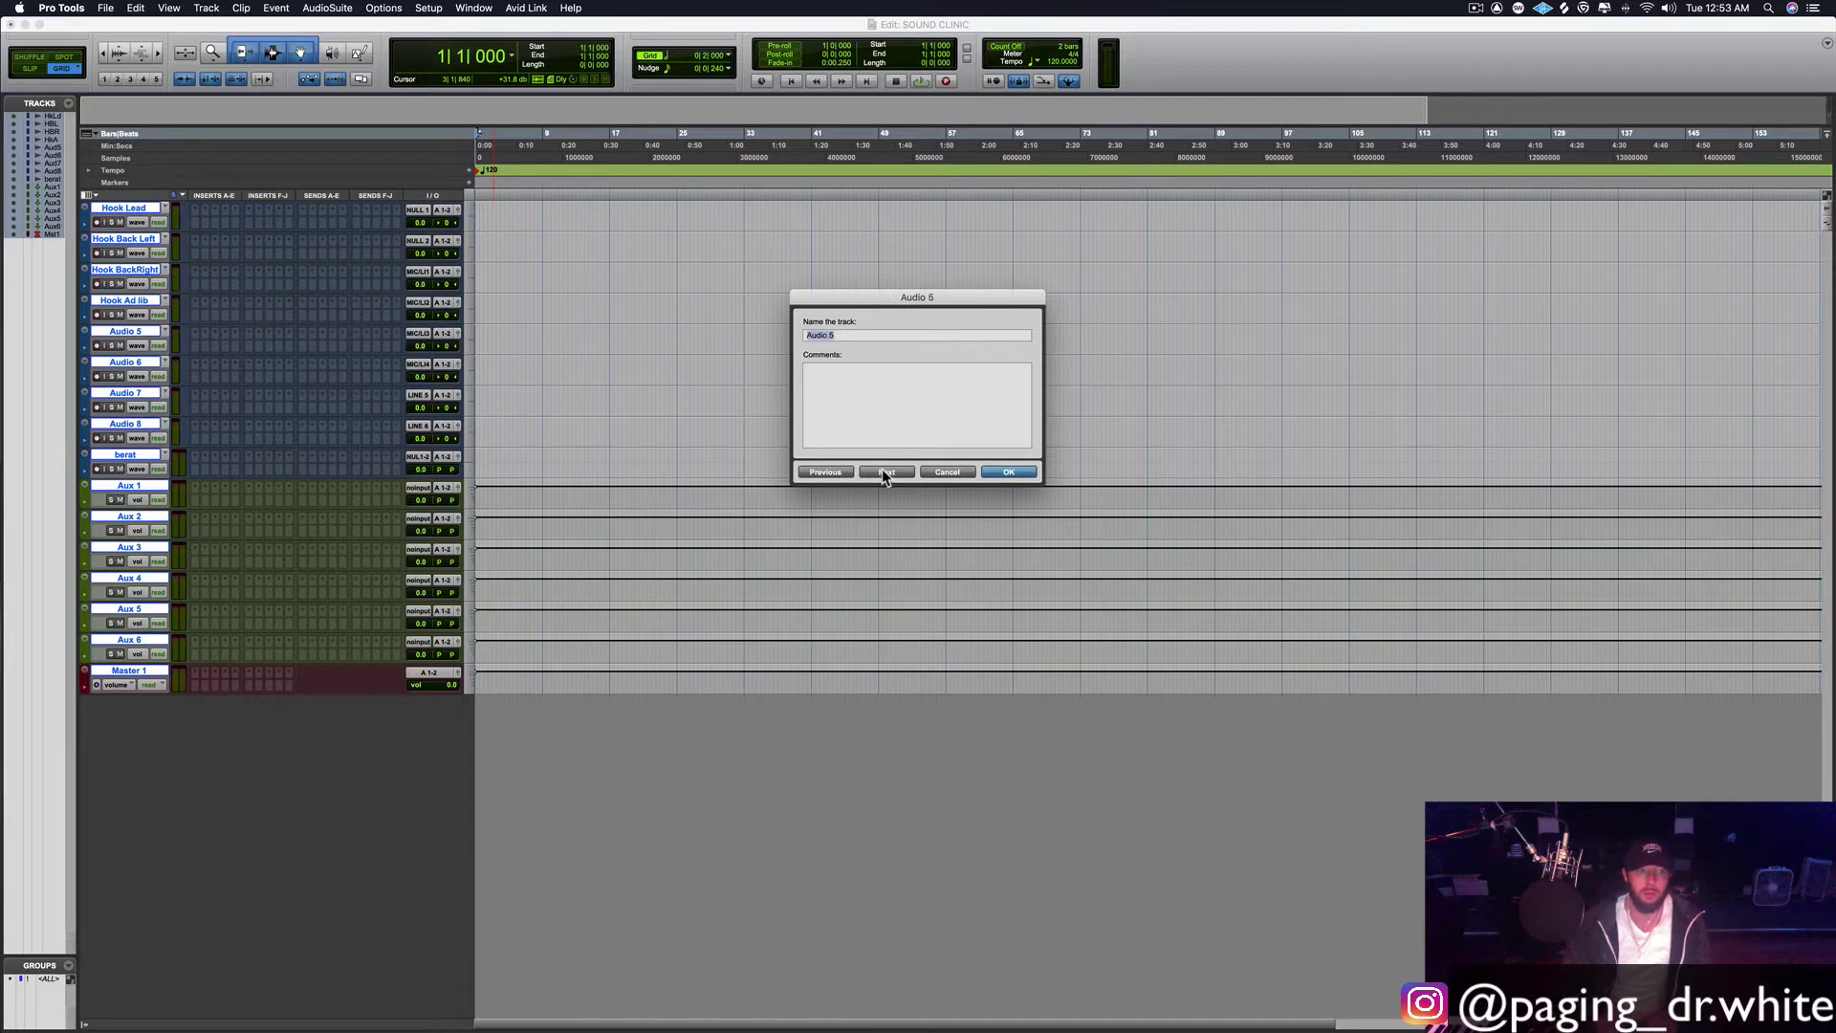
# Step: Rename track Audio 5 as Verse 1 and track Audio 6 as Verse 1 back
pyautogui.write('Verse 1')
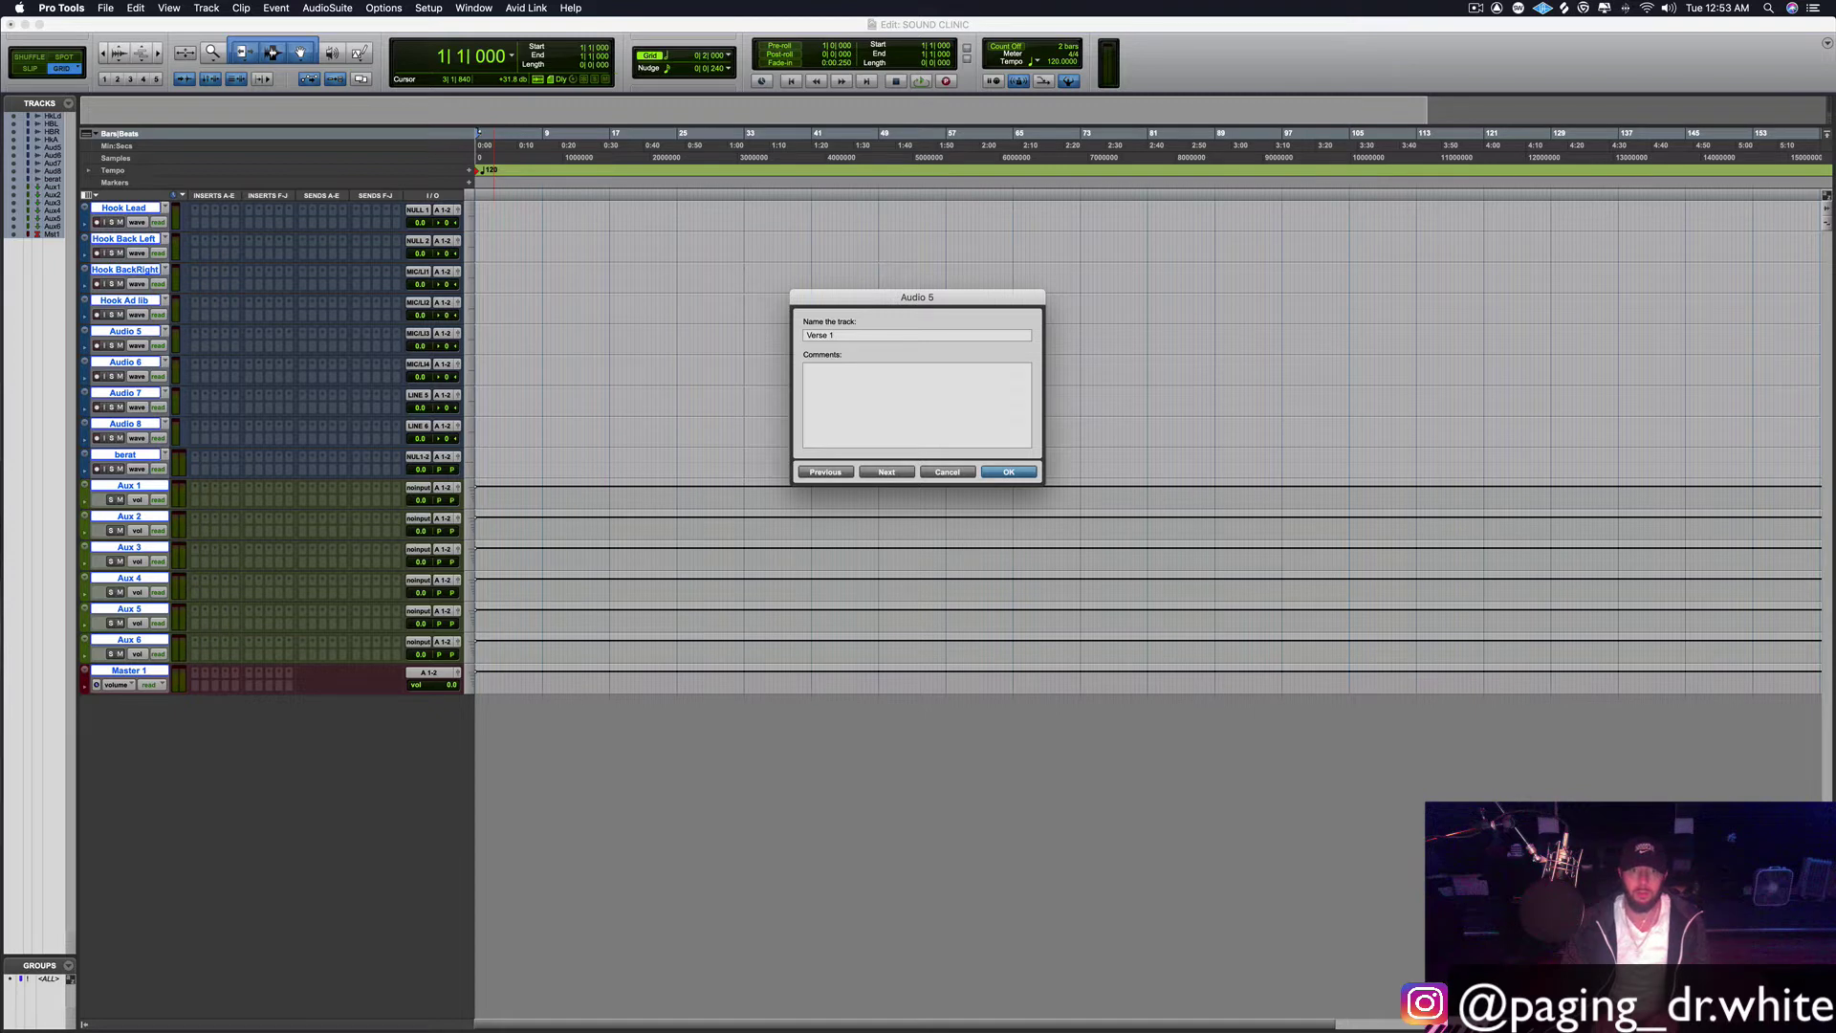
pyautogui.click(895, 473)
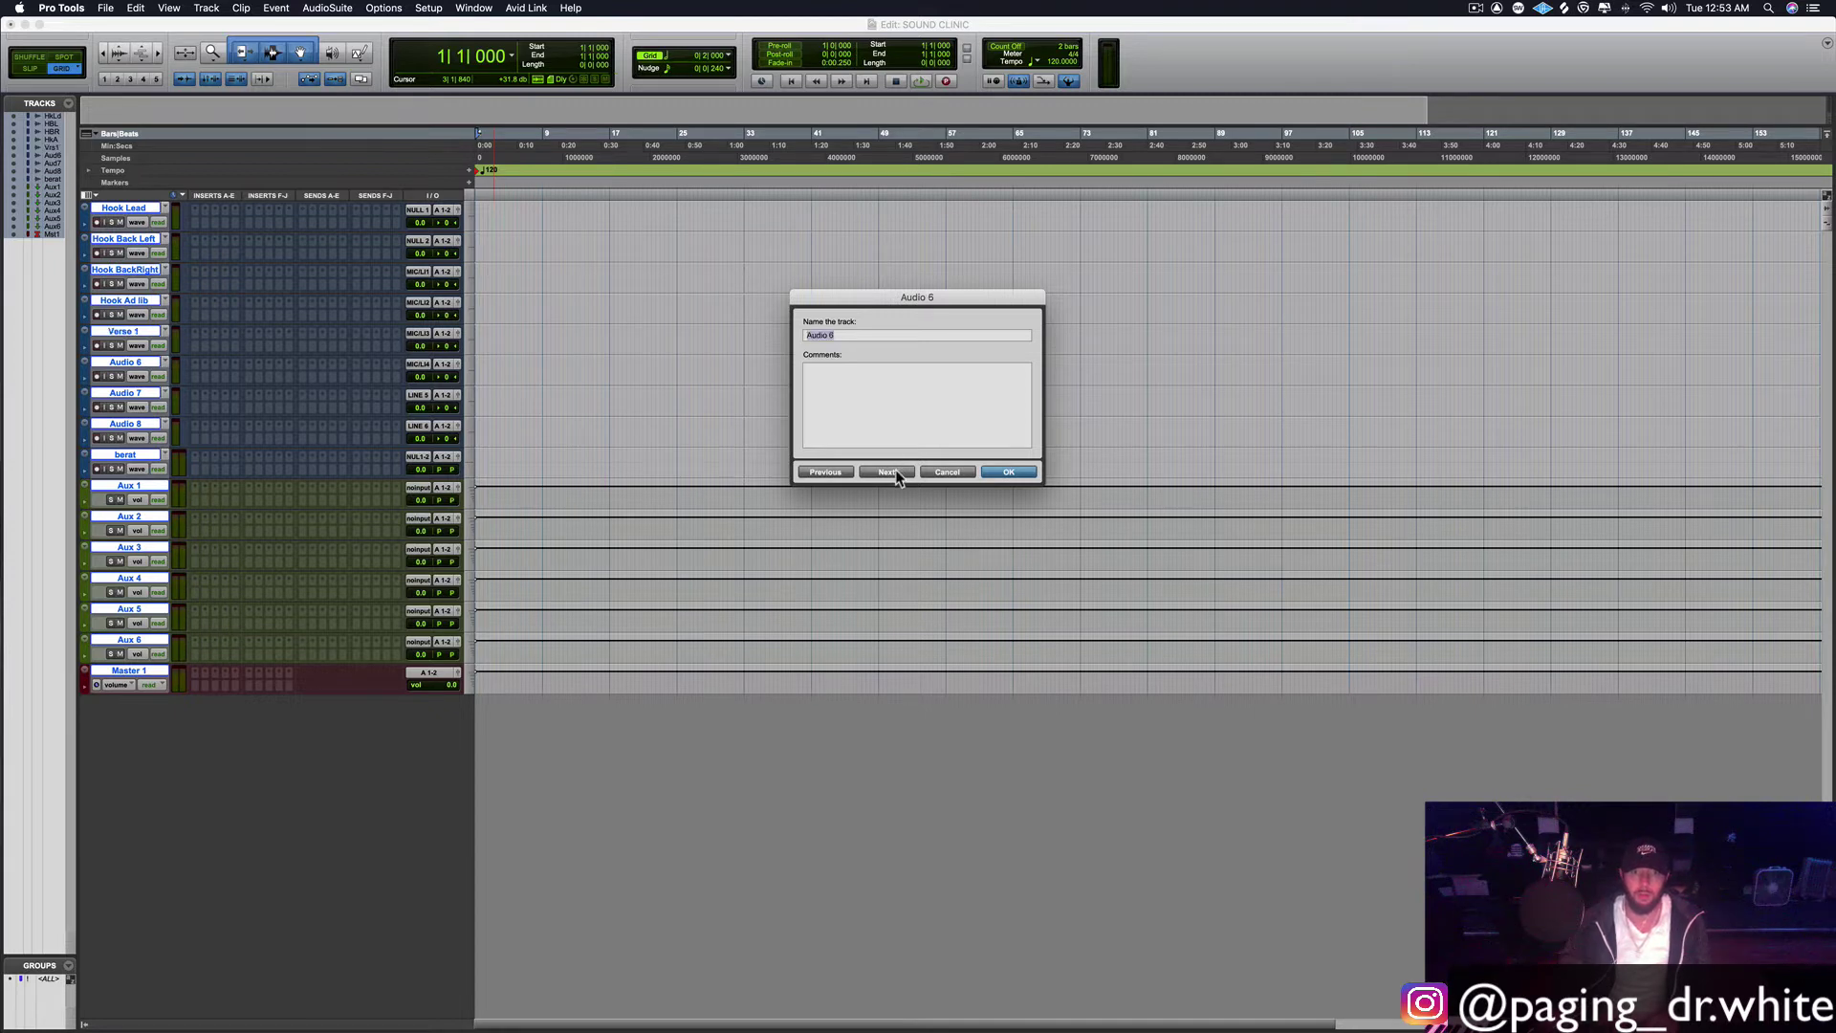
pyautogui.write('Verse 1 back')
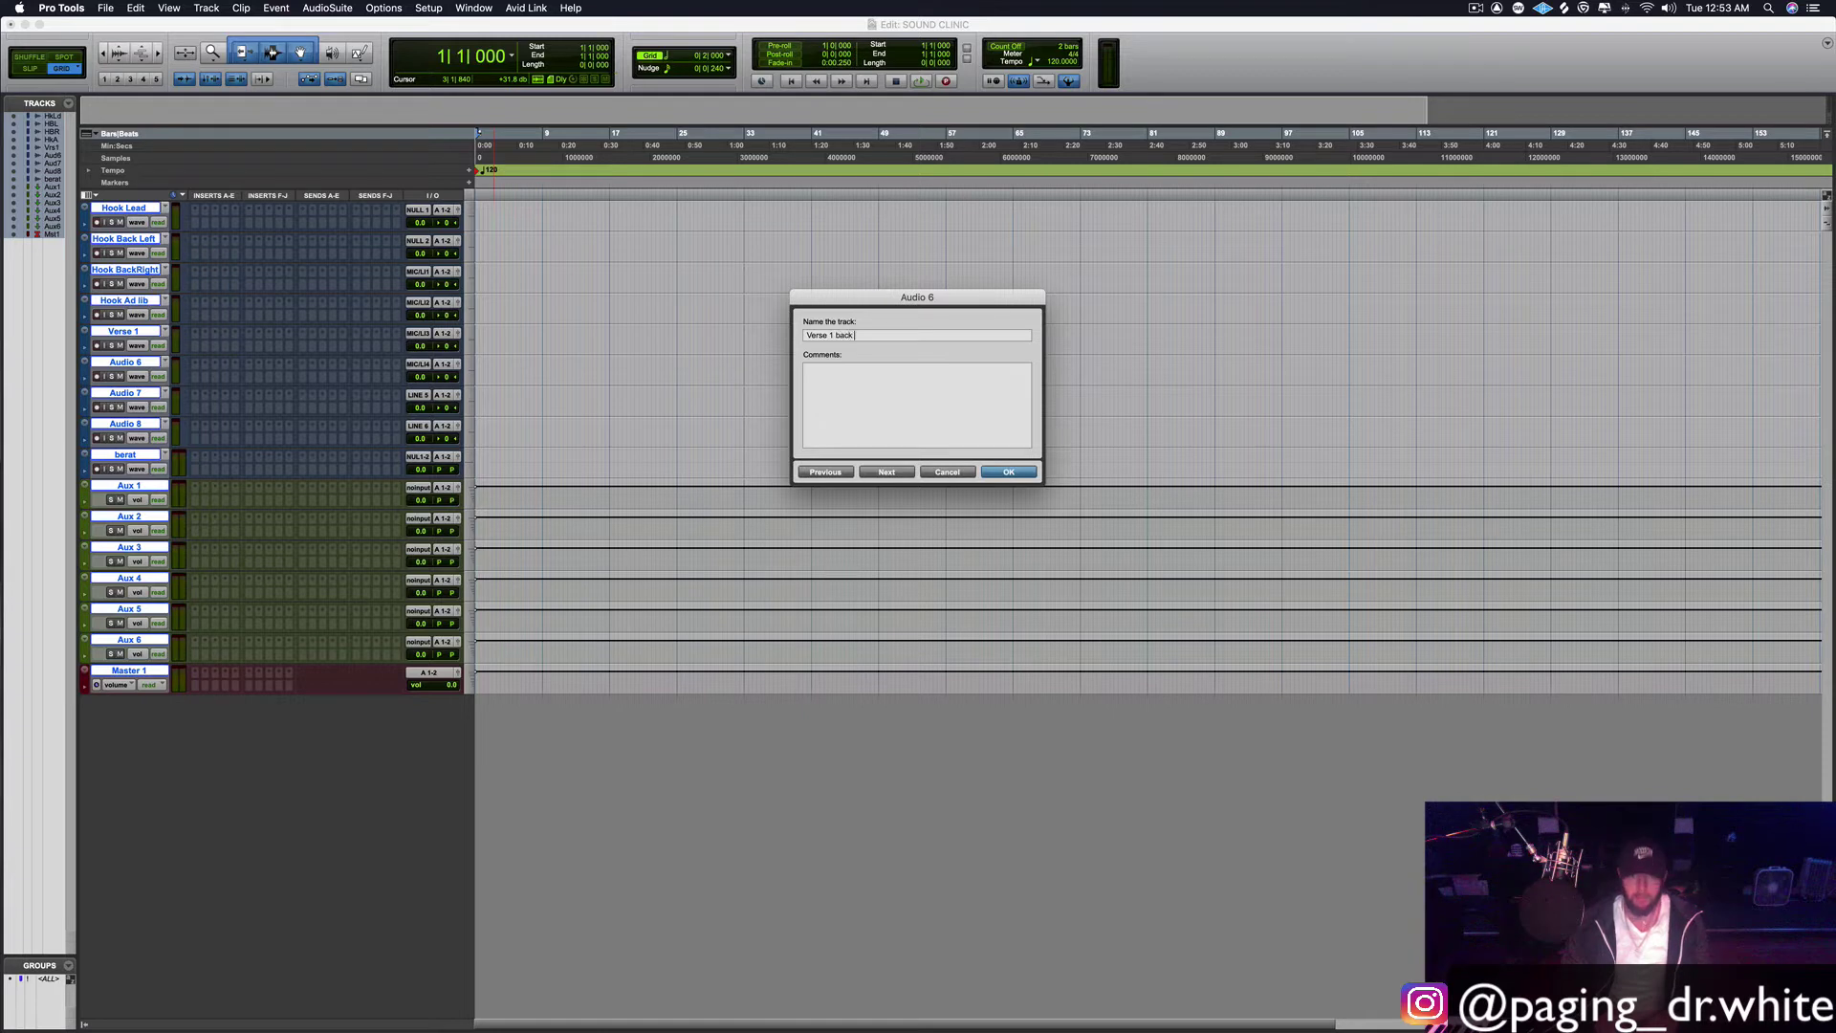
pyautogui.click(896, 472)
# Step: Rename track Audio 7 as Verse 1 ad lib and track Audio 8 as Ad lib 2
pyautogui.write('VE')
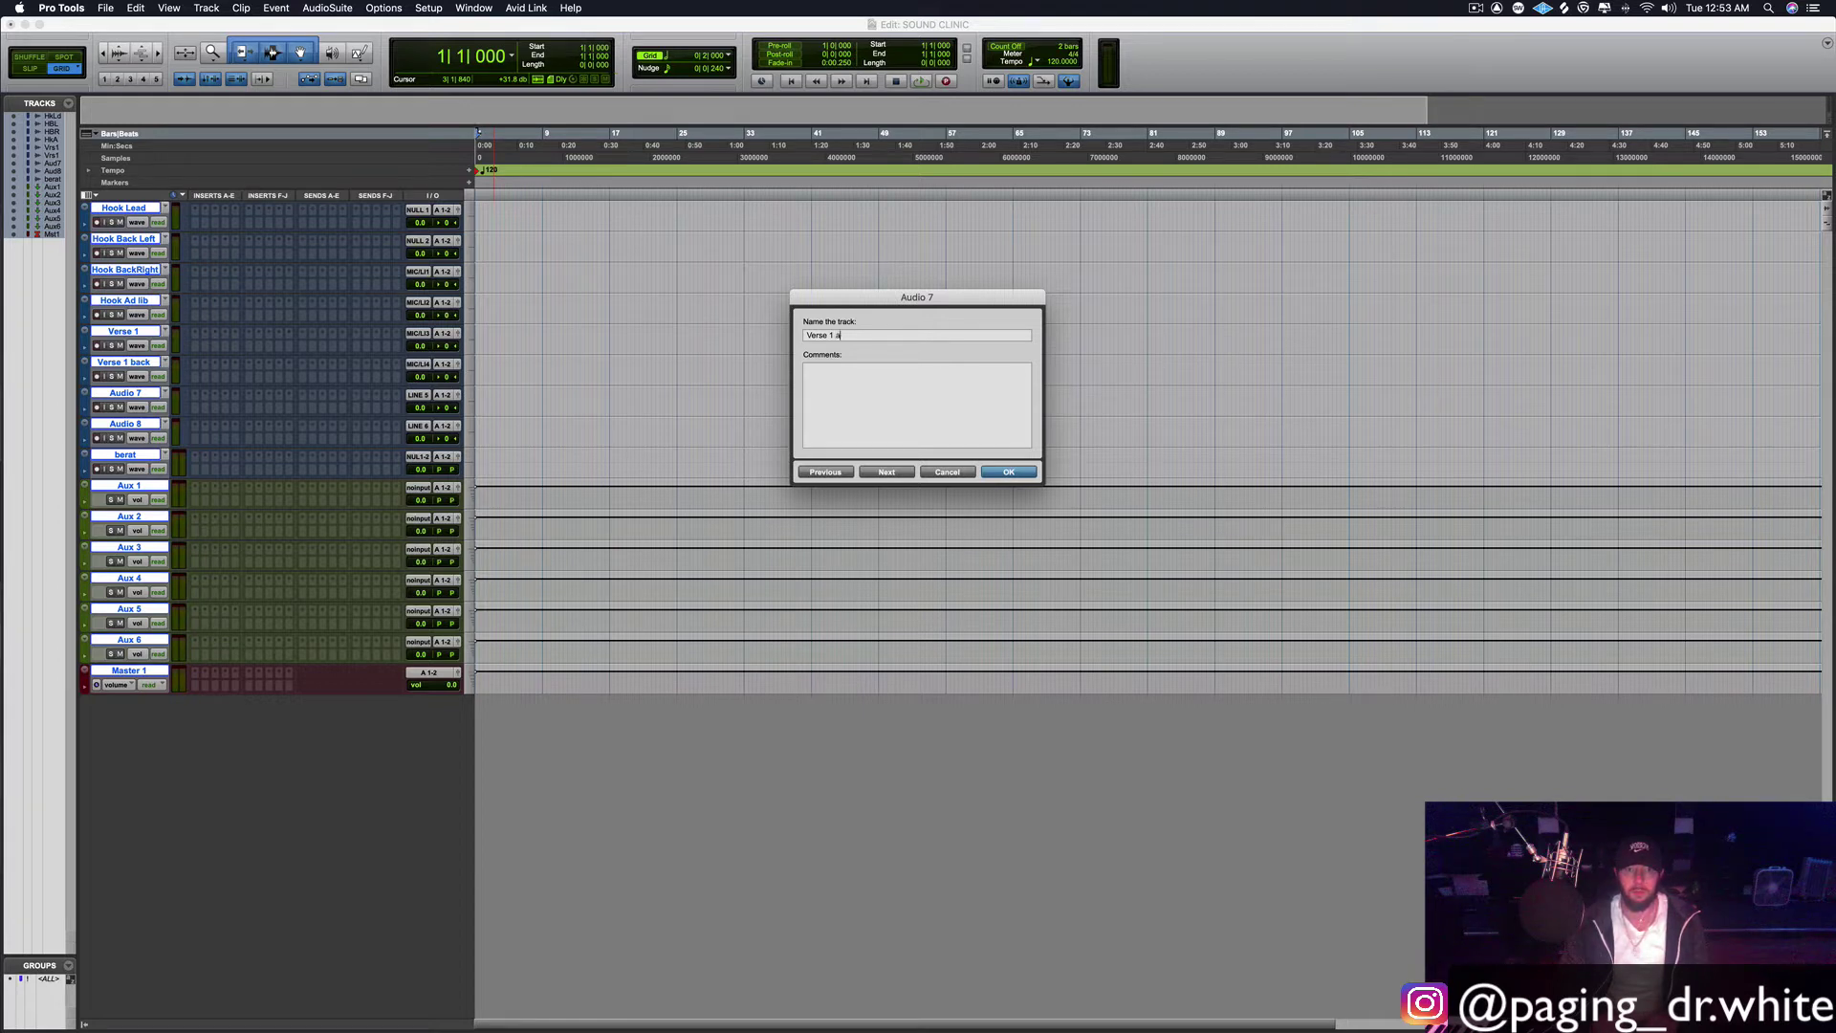
pyautogui.write('b')
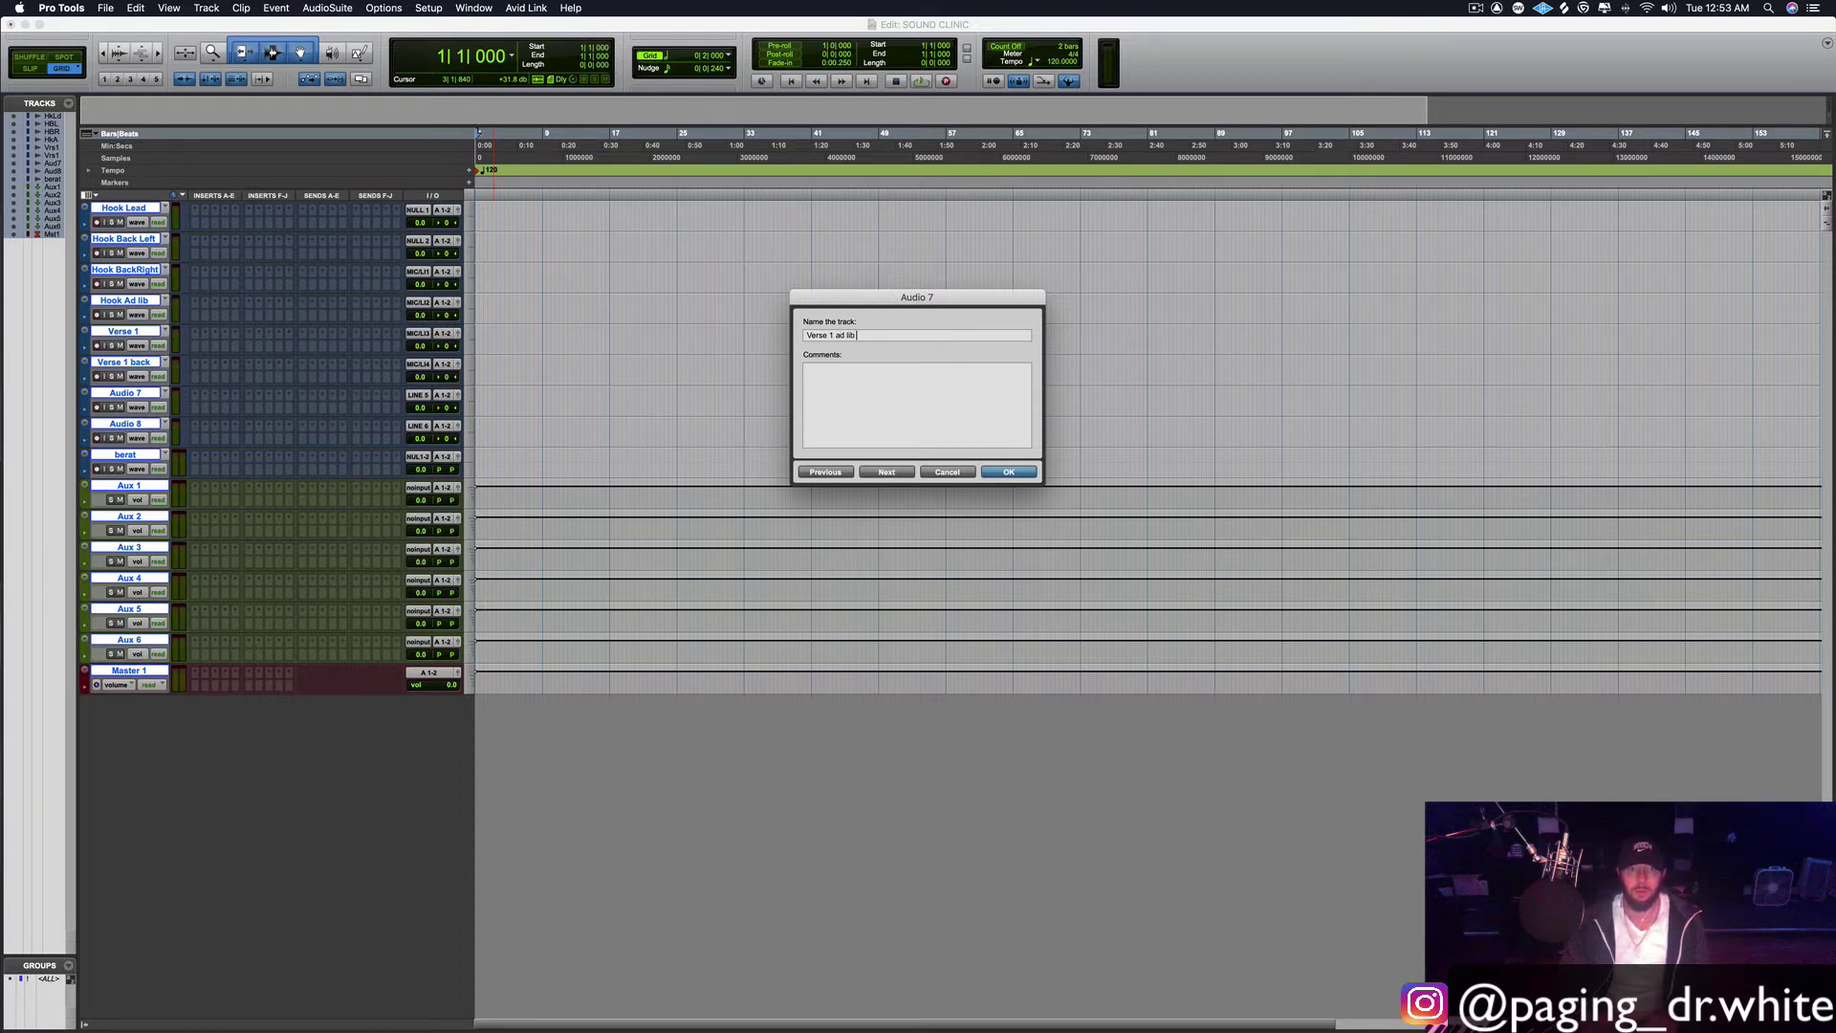
pyautogui.click(881, 475)
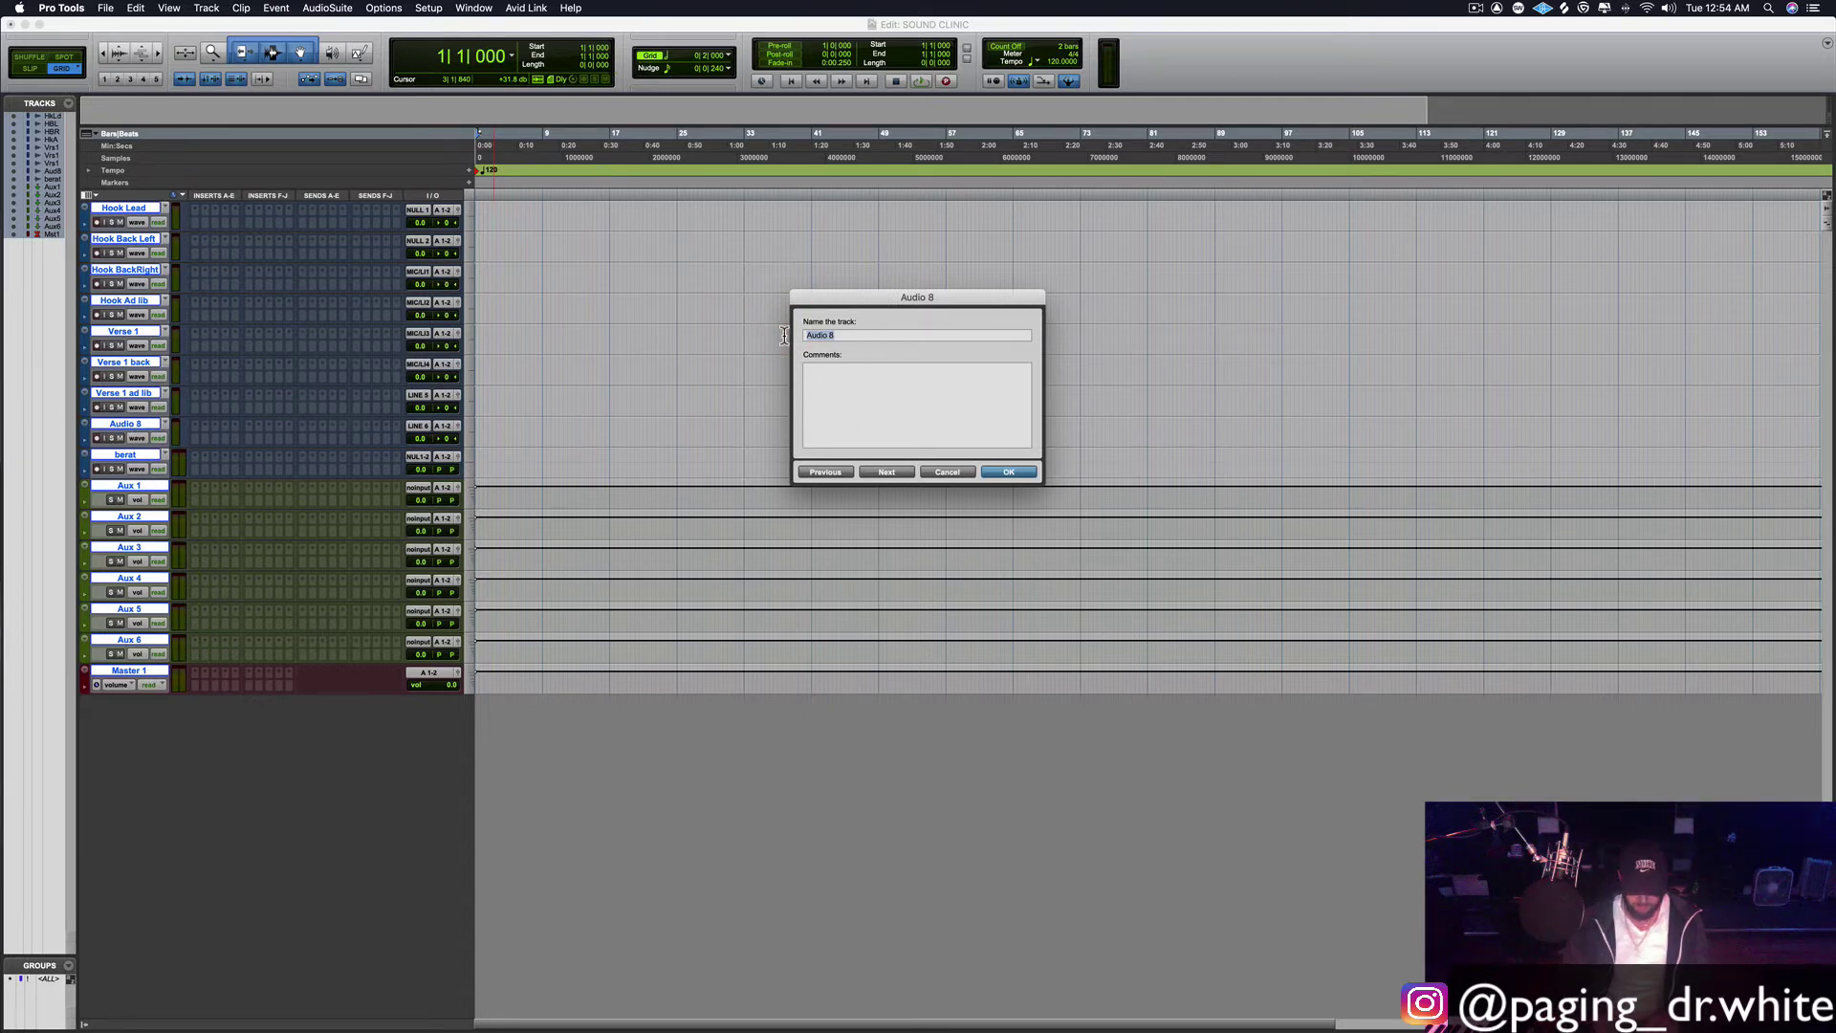
pyautogui.write('Ad')
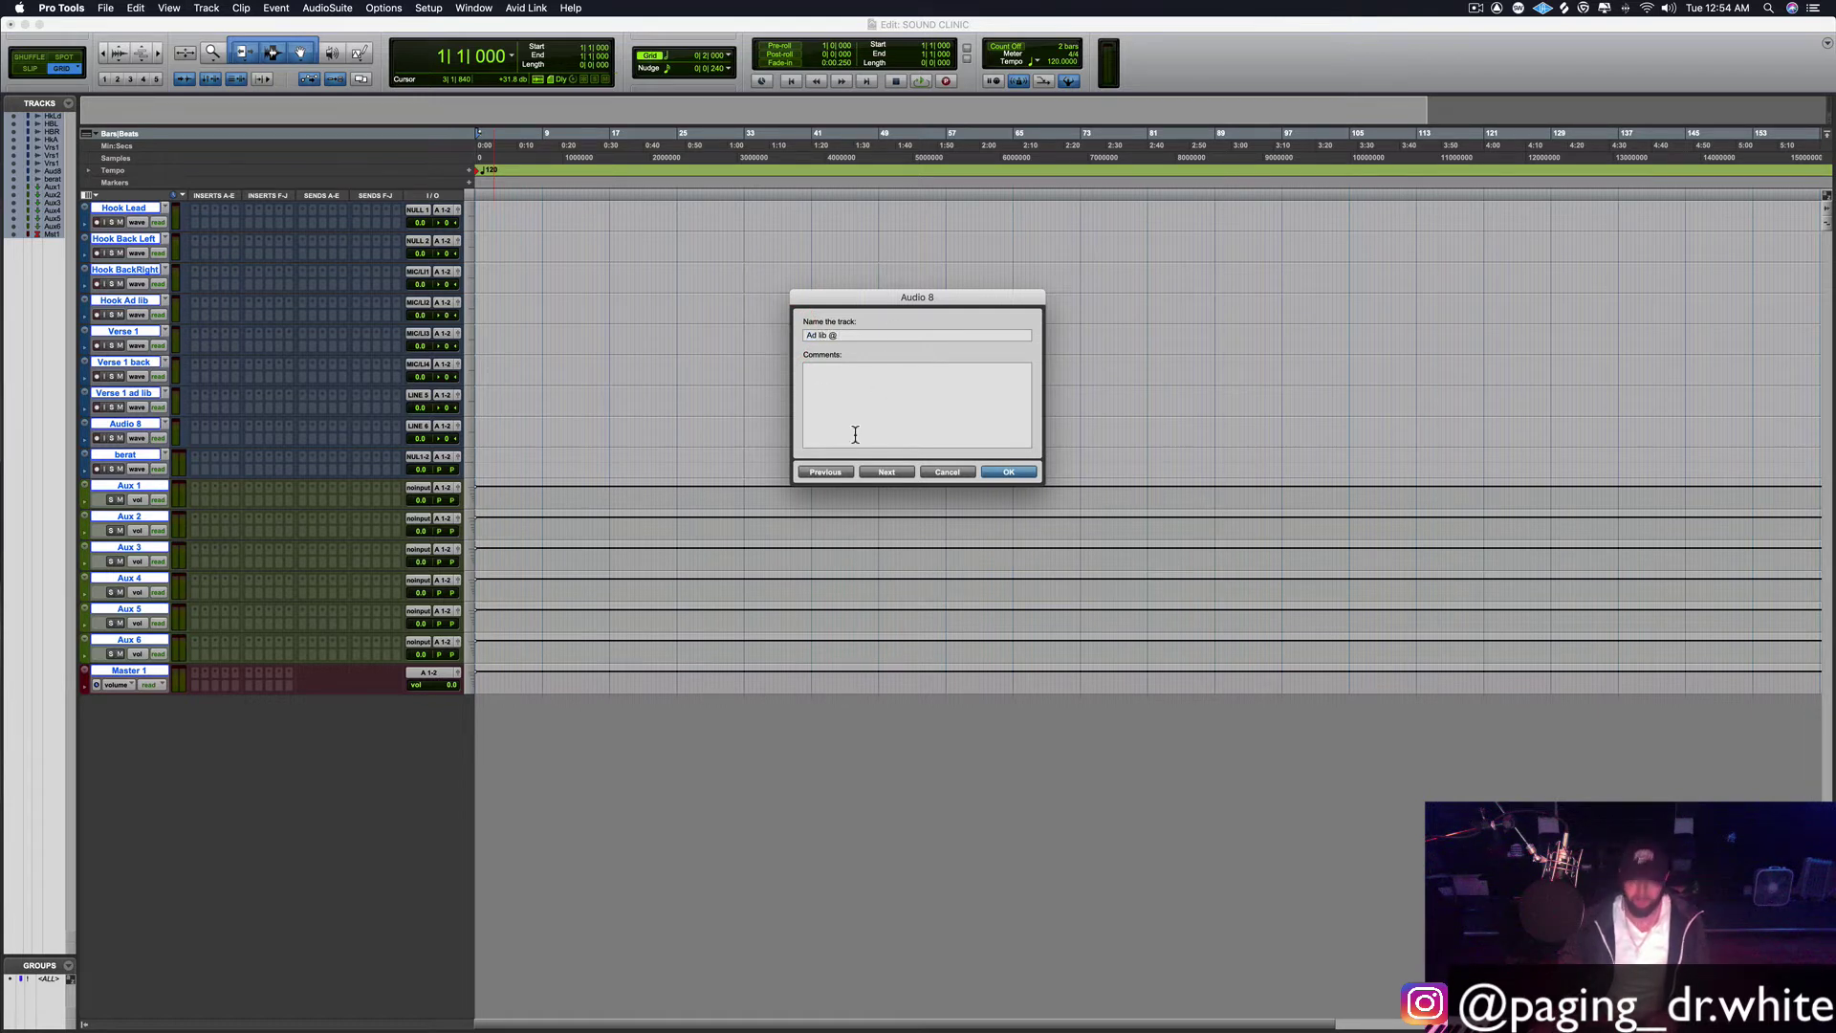
pyautogui.click(890, 470)
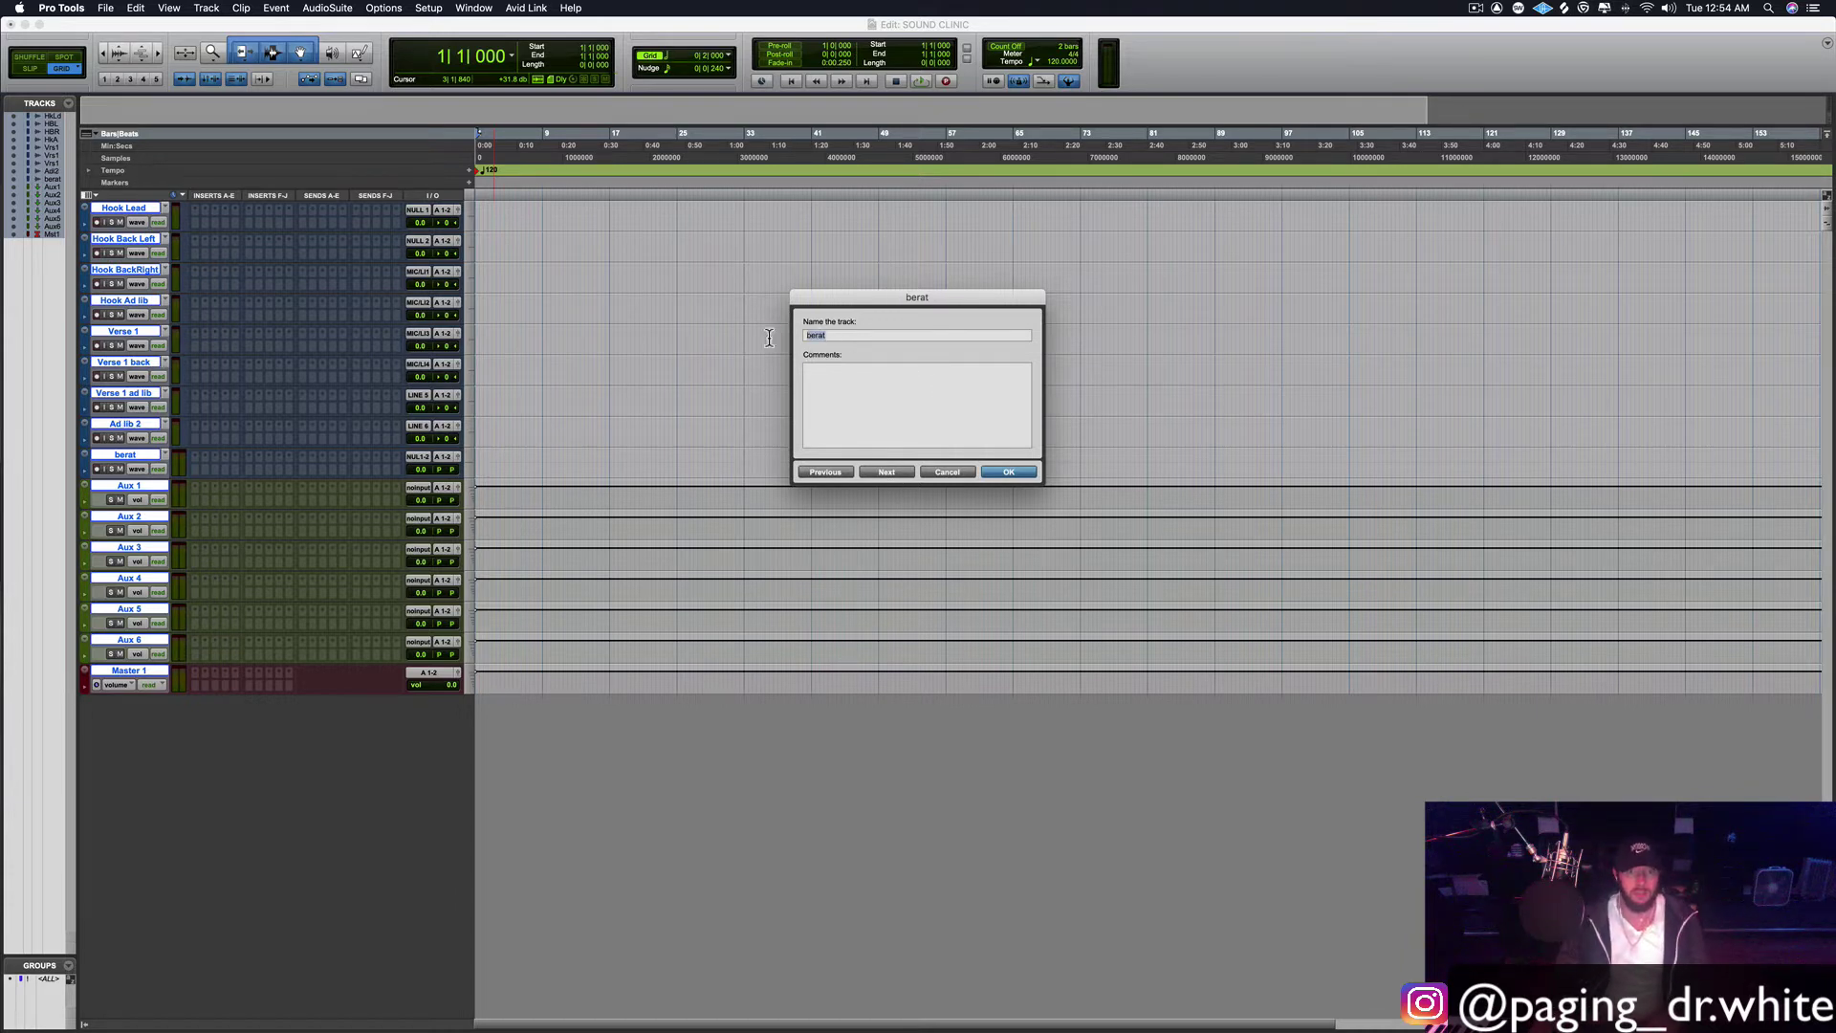
# Step: Correct the stereo berst track's name to Beat and finish the track naming
pyautogui.write('Beat')
pyautogui.click(896, 470)
pyautogui.click(88, 468)
pyautogui.click(1017, 471)
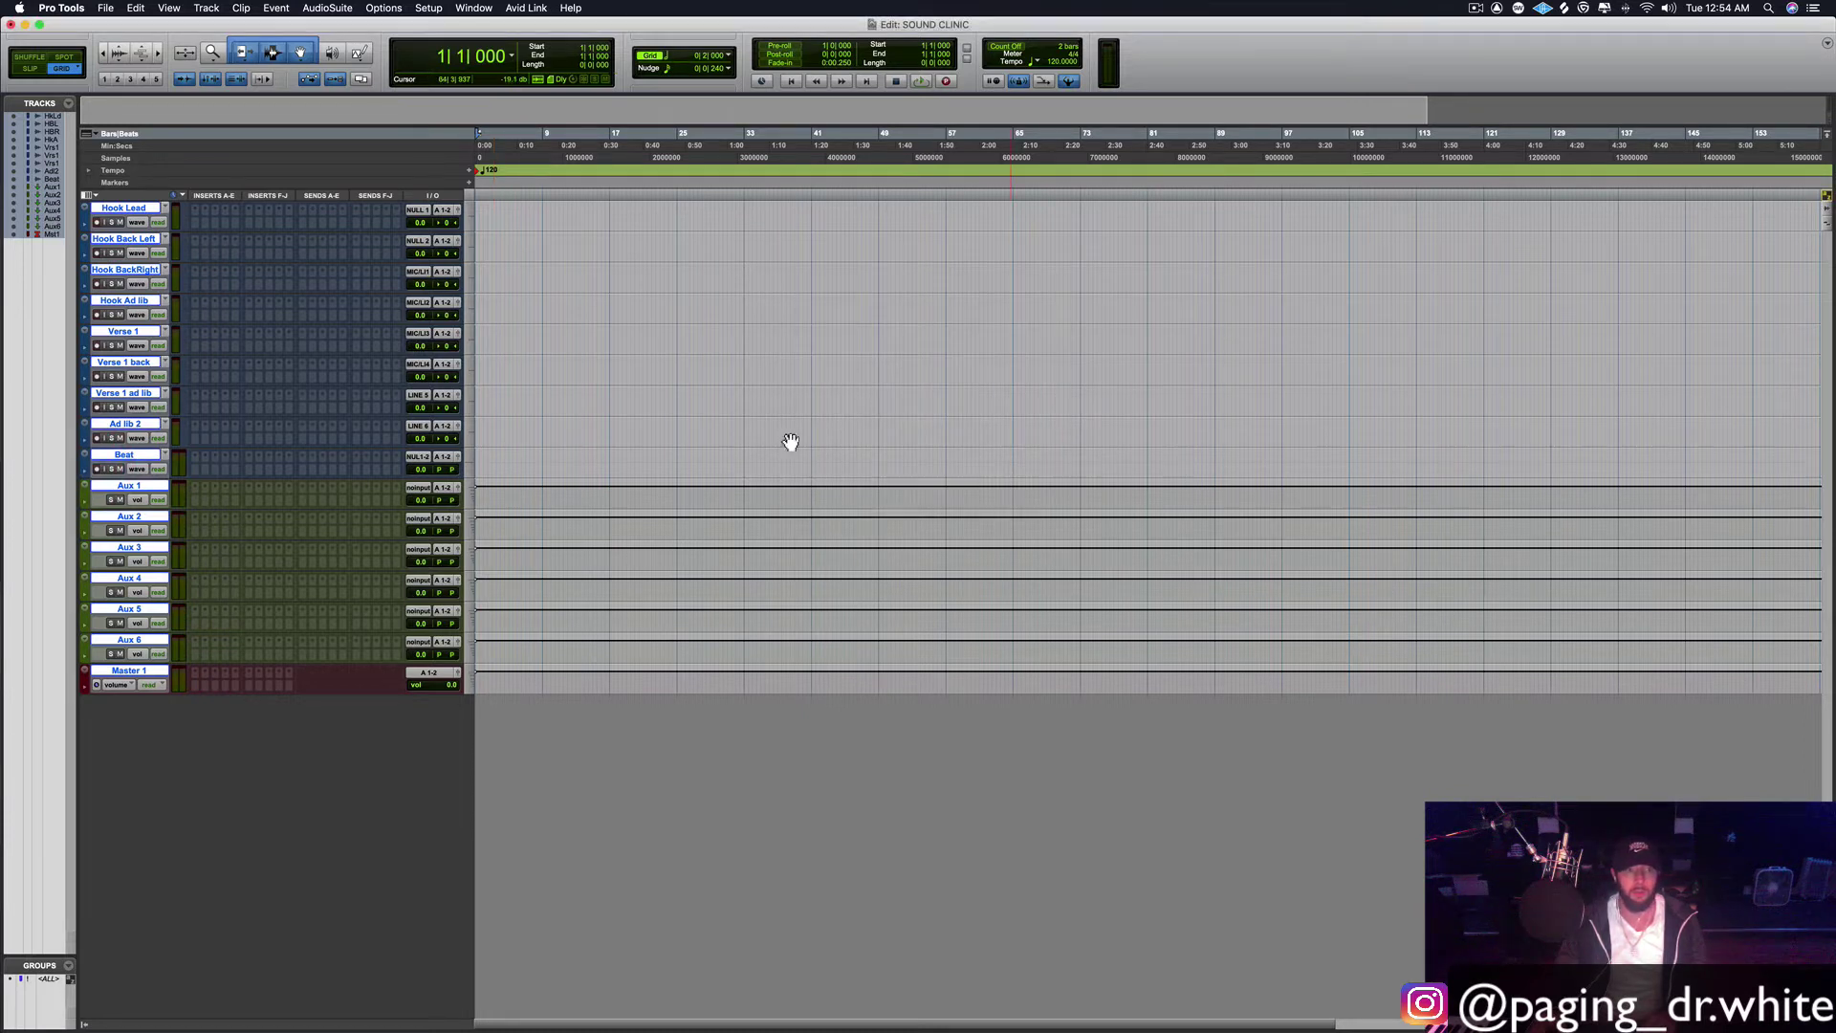
# Step: Open the track color palette and color all selected tracks dark blue-violet, then clear the track selection
pyautogui.doubleClick(88, 468)
pyautogui.click(964, 90)
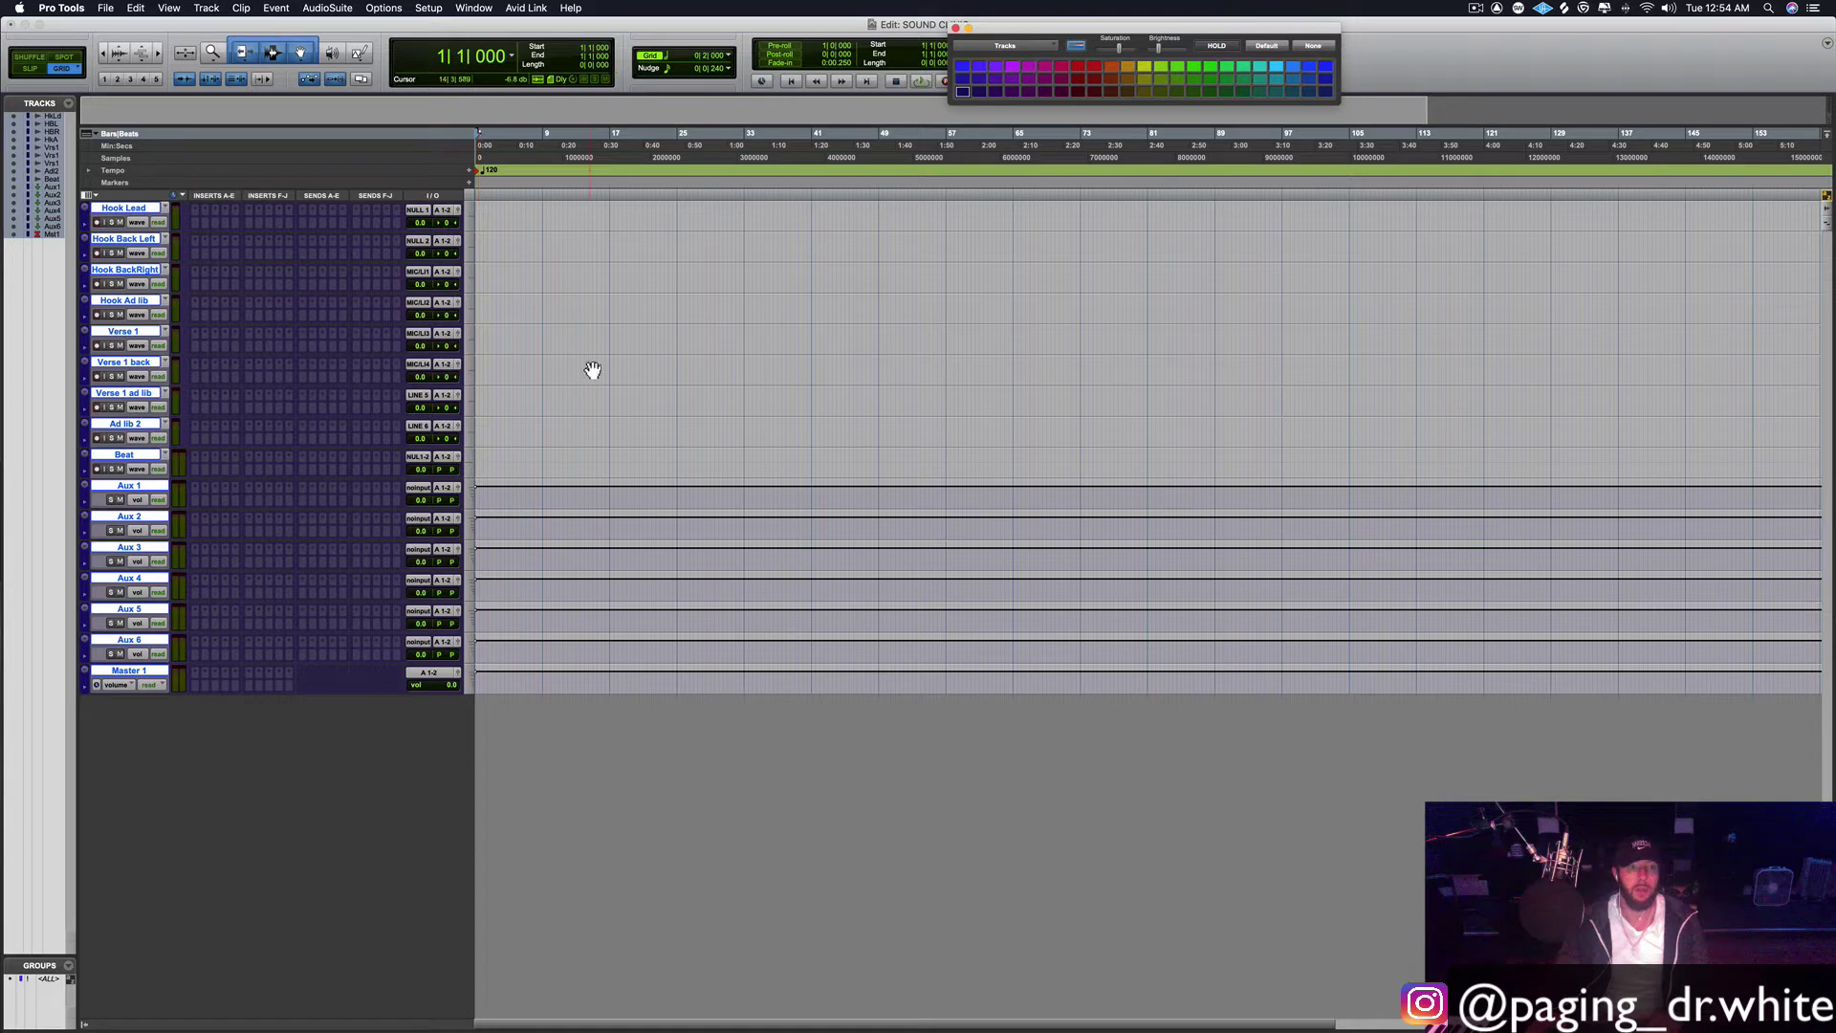
pyautogui.click(658, 367)
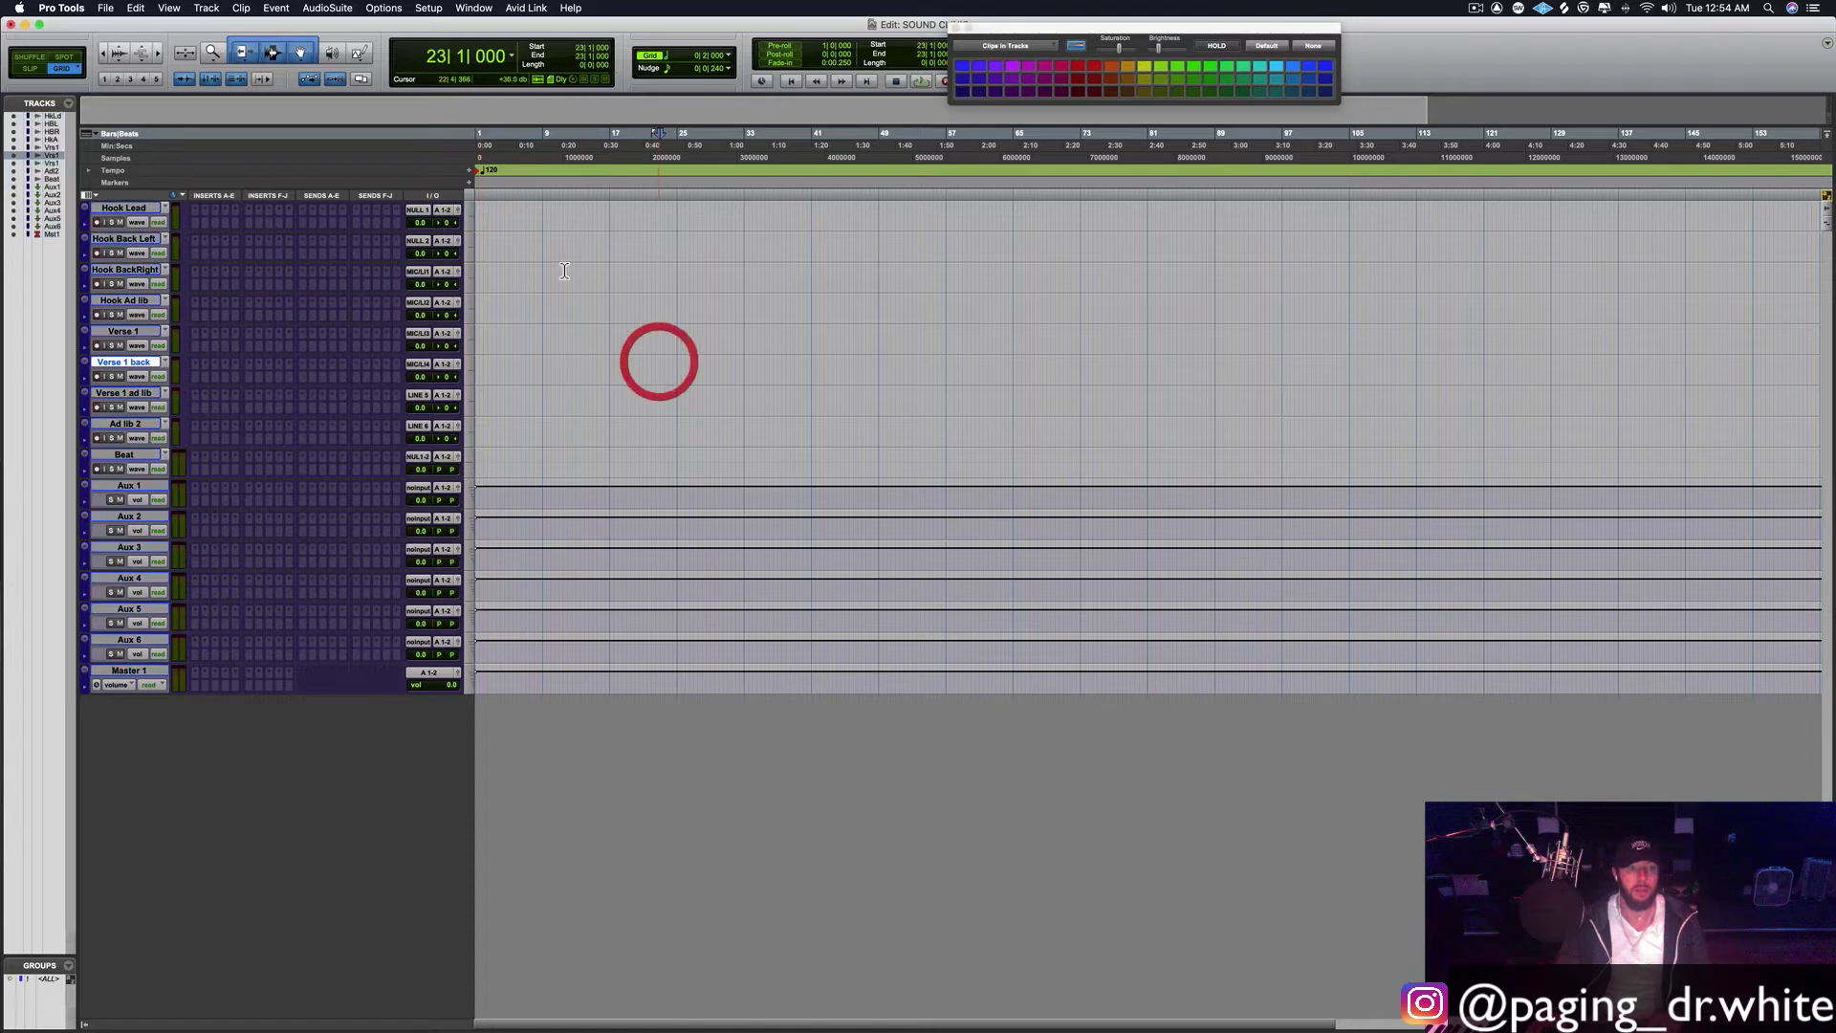
# Step: Color the four Hook tracks medium blue-violet and the four tracks from Verse 1 to Ad lib 2 dark magenta
pyautogui.click(123, 206)
pyautogui.keyDown('shift'); pyautogui.click(148, 302); pyautogui.keyUp('shift')
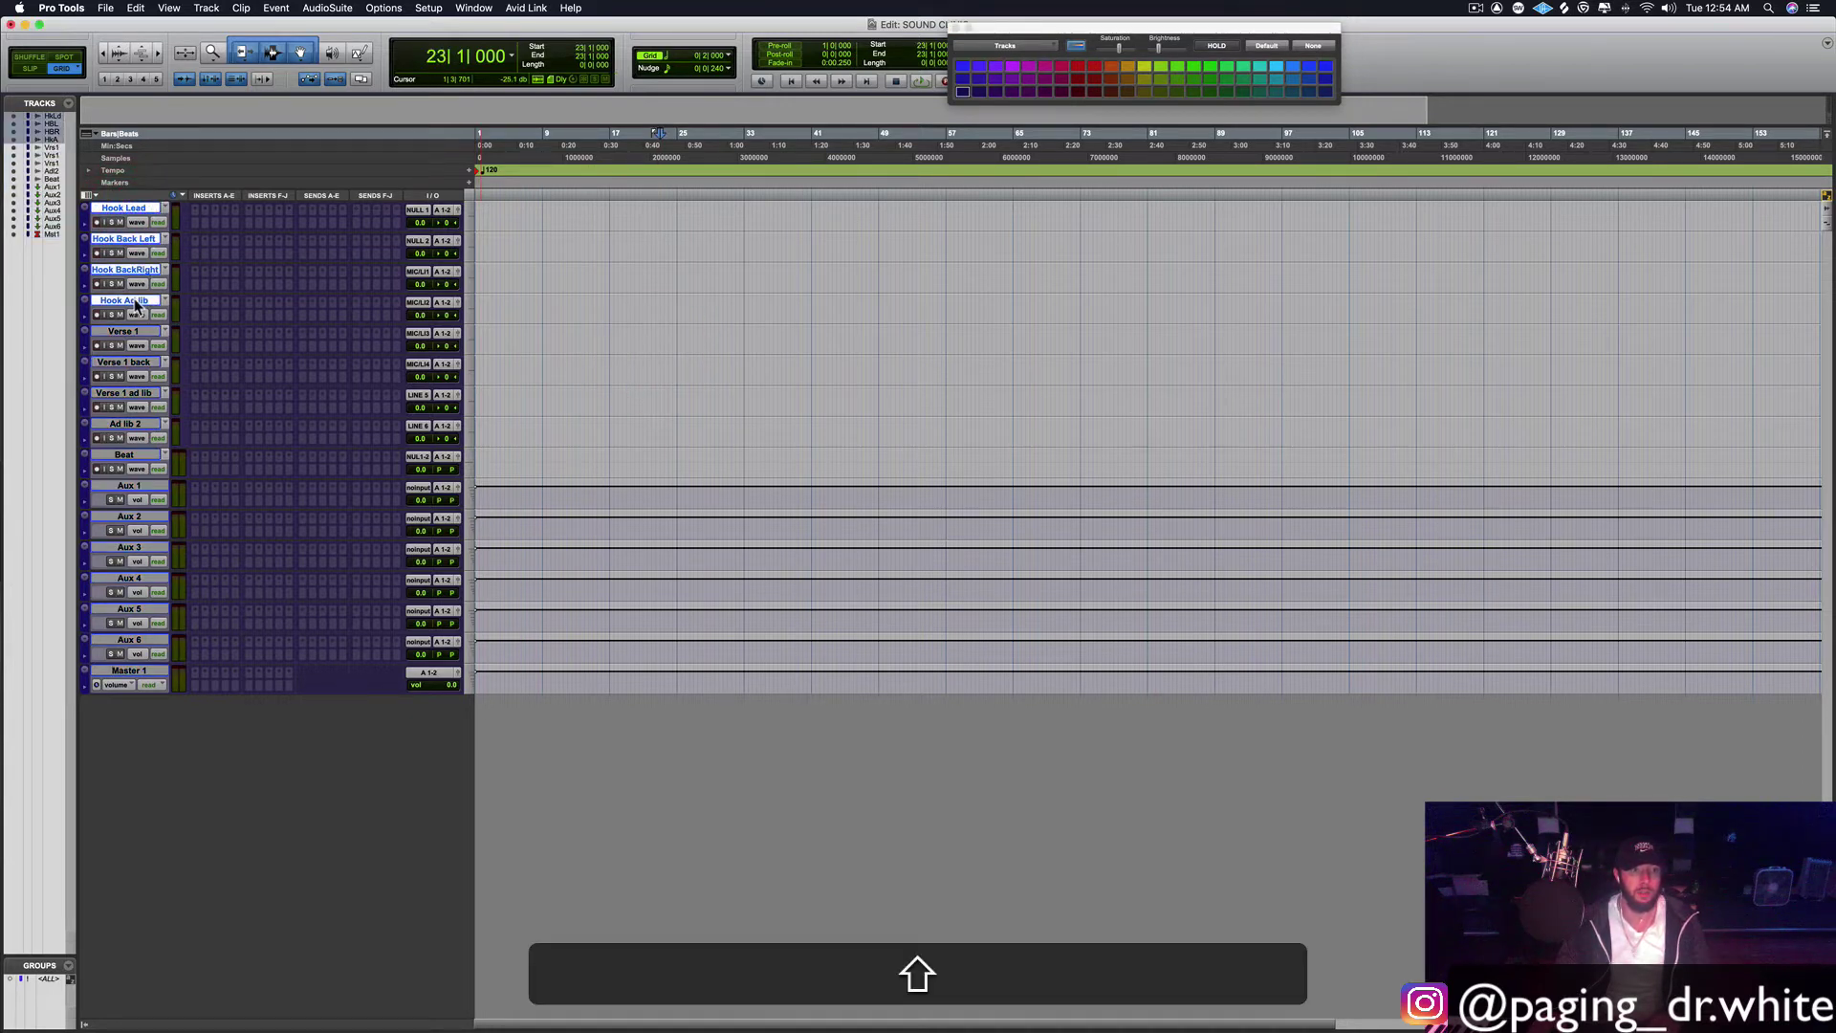
pyautogui.click(963, 79)
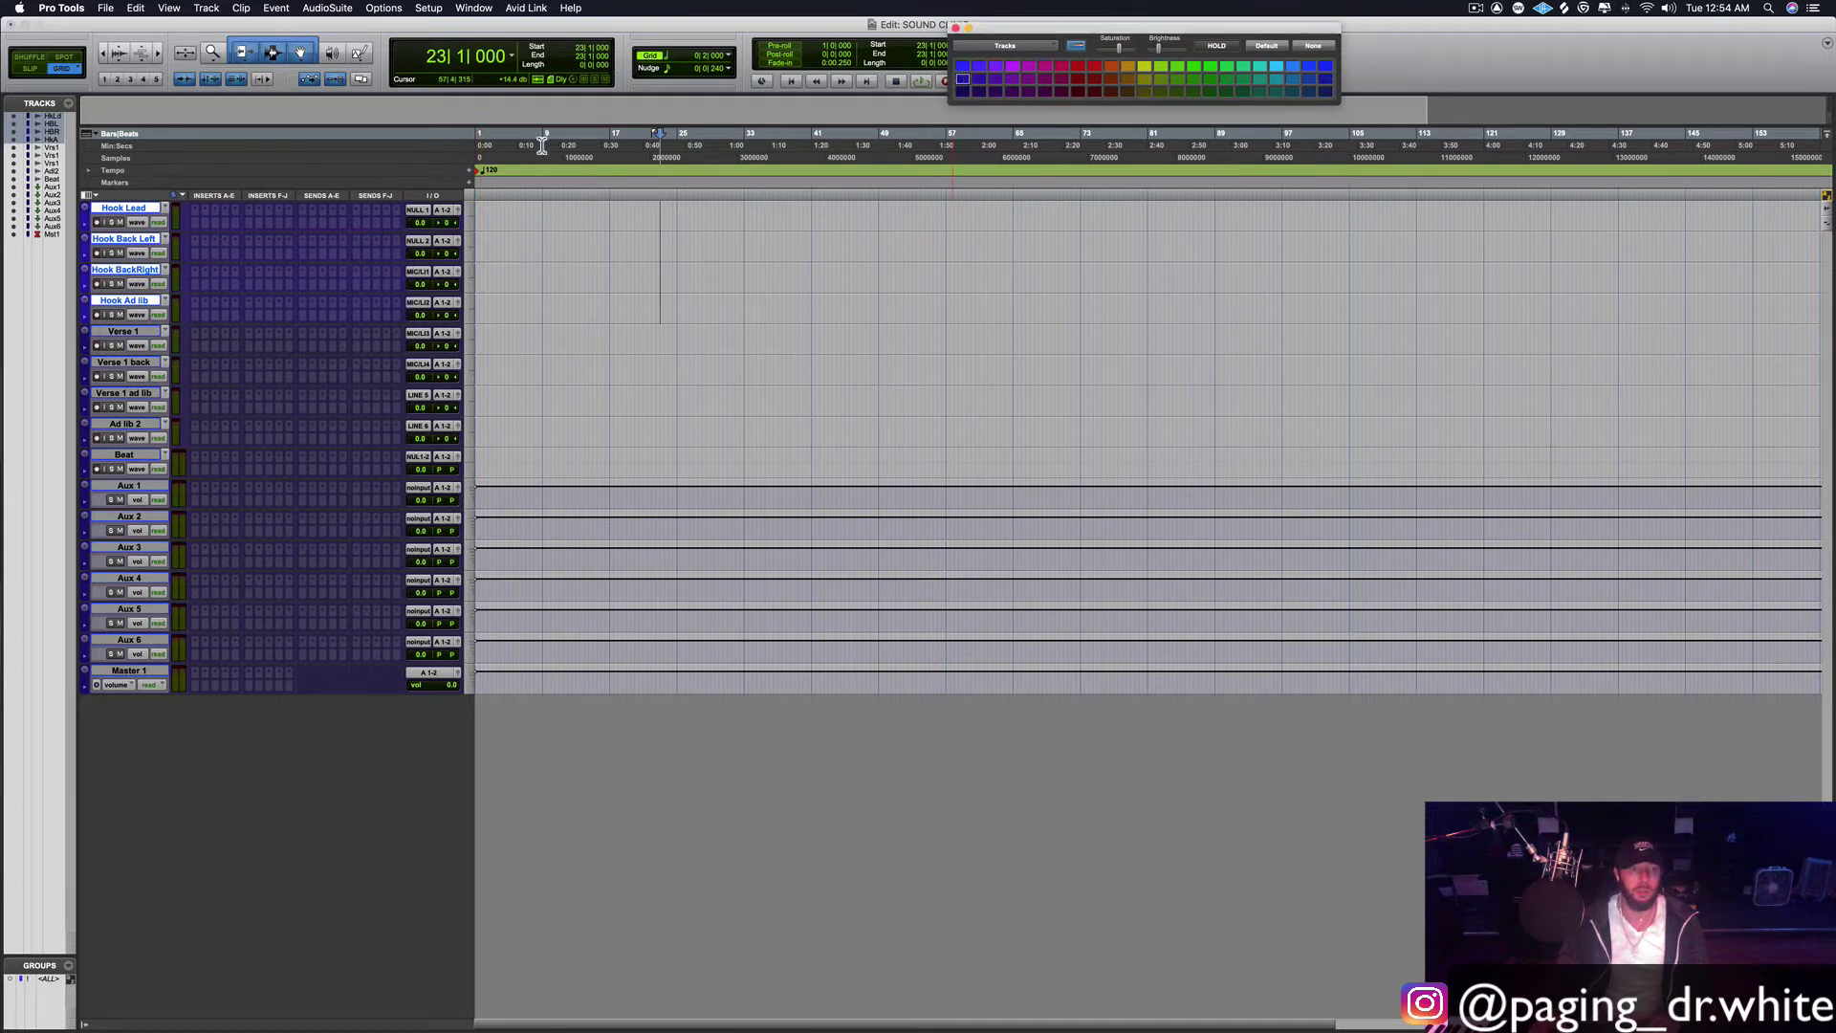
pyautogui.click(141, 330)
pyautogui.keyDown('shift'); pyautogui.click(134, 430); pyautogui.keyUp('shift')
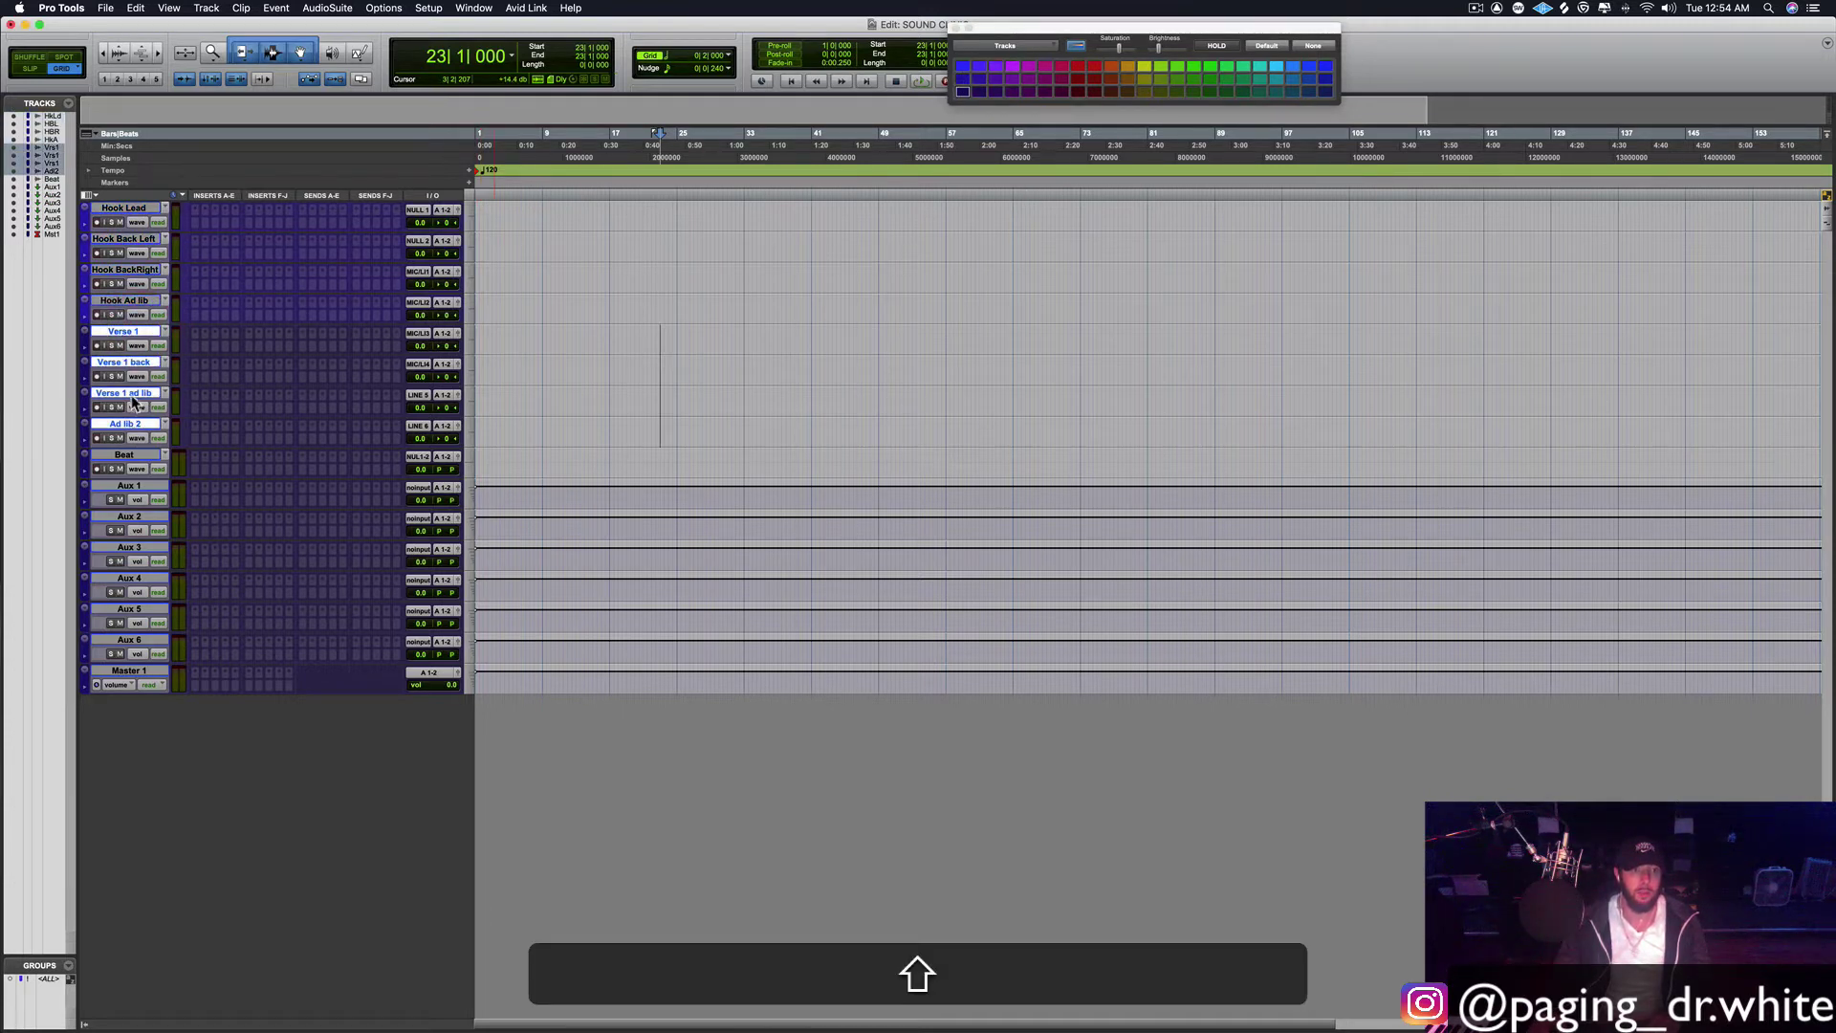
pyautogui.click(1029, 91)
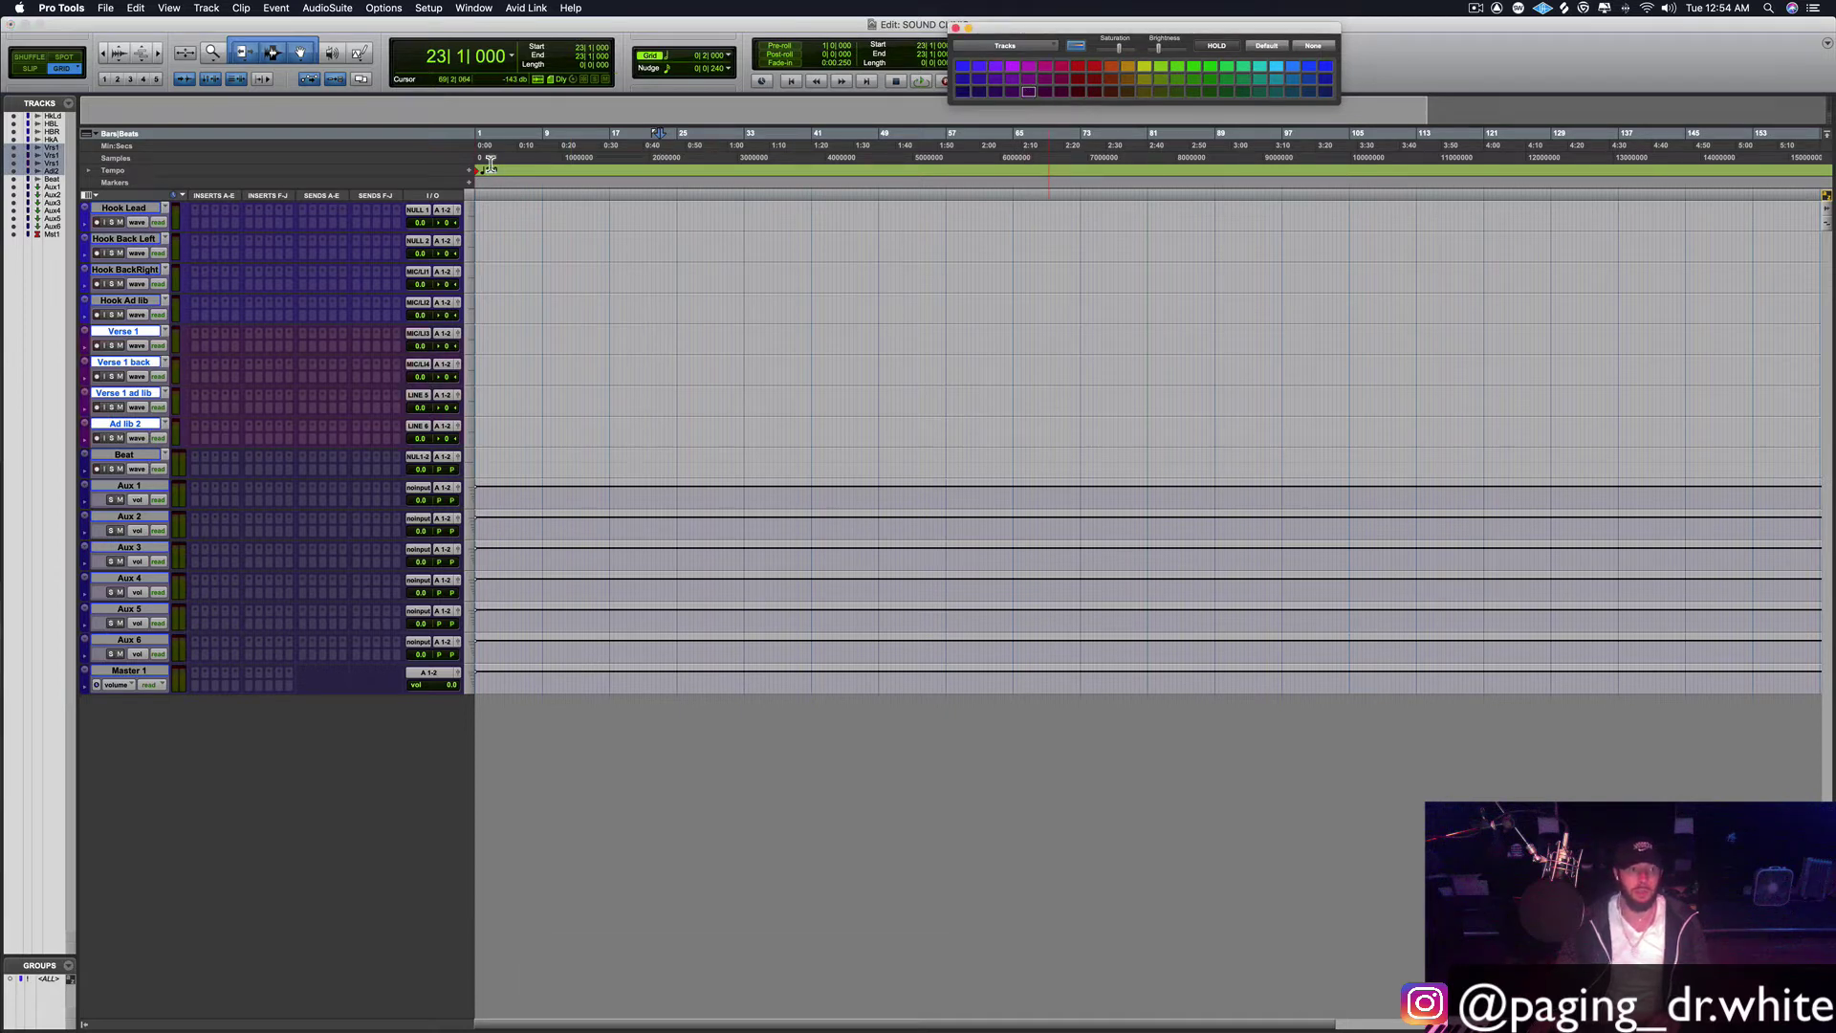
# Step: Color the Beat track dark teal and the six aux tracks, Aux 1 to Aux 6, dark steel blue
pyautogui.click(124, 454)
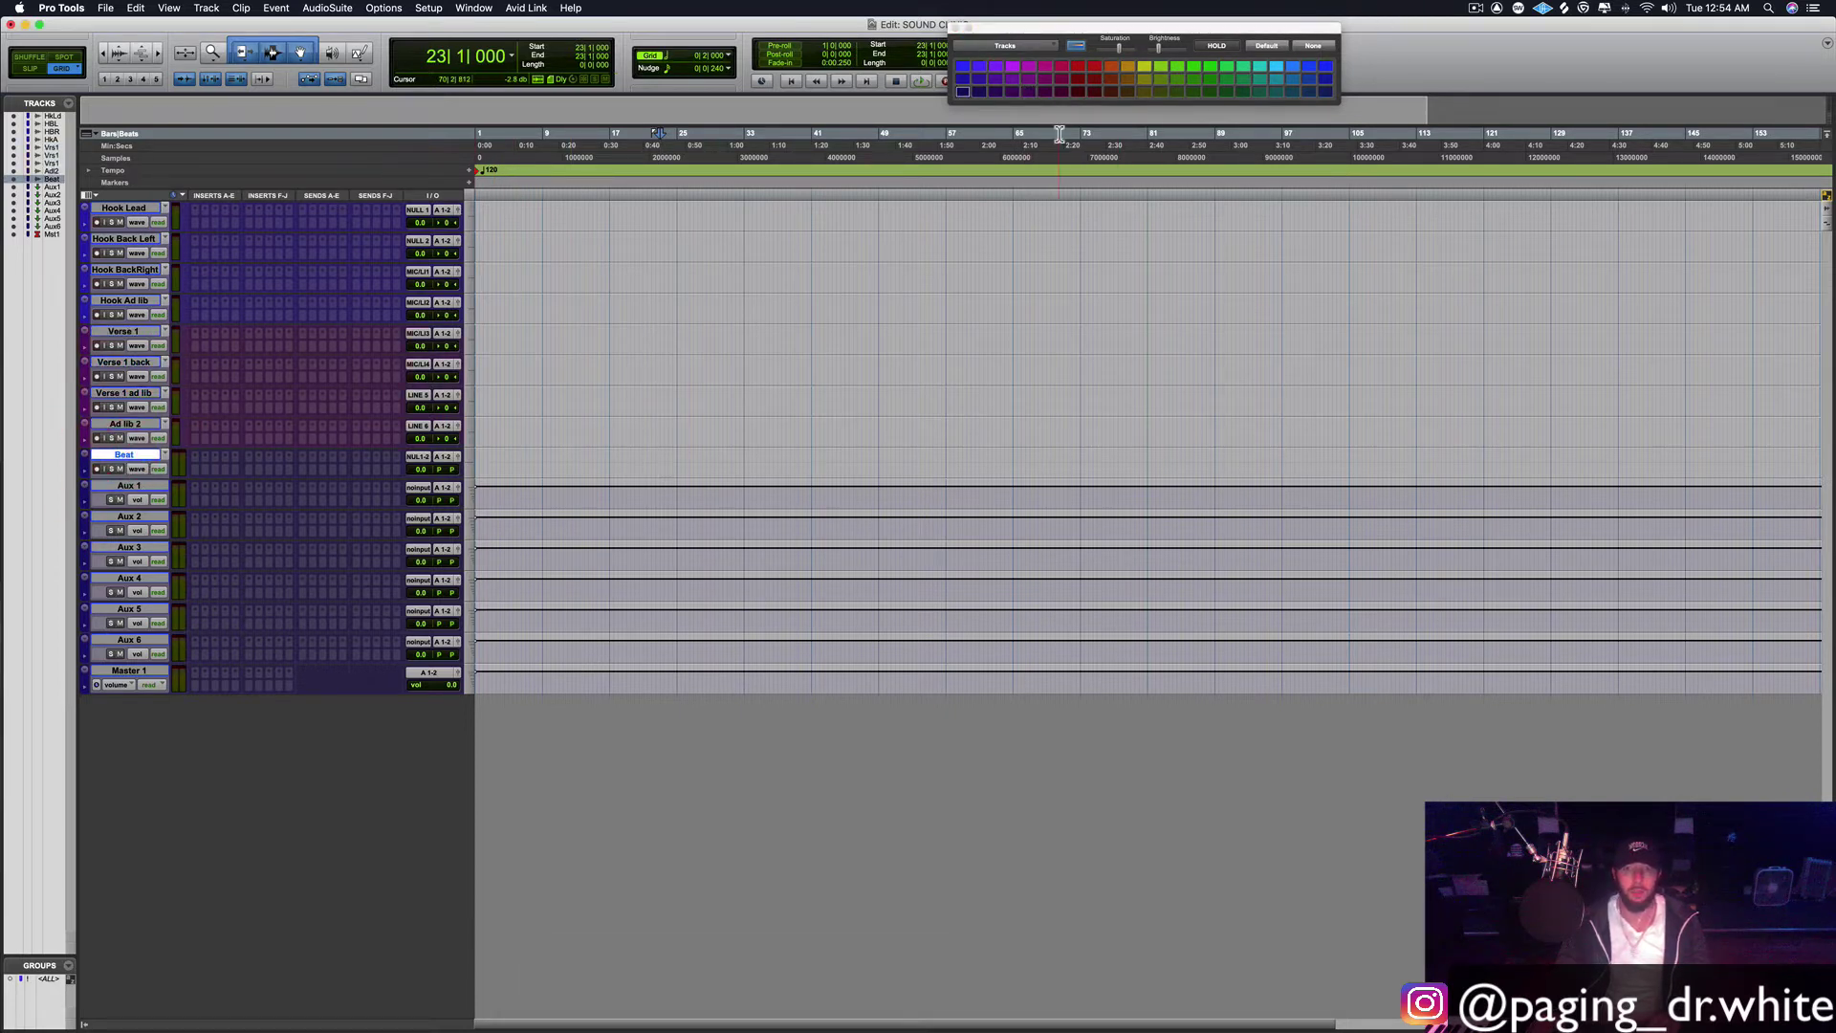
pyautogui.click(1277, 92)
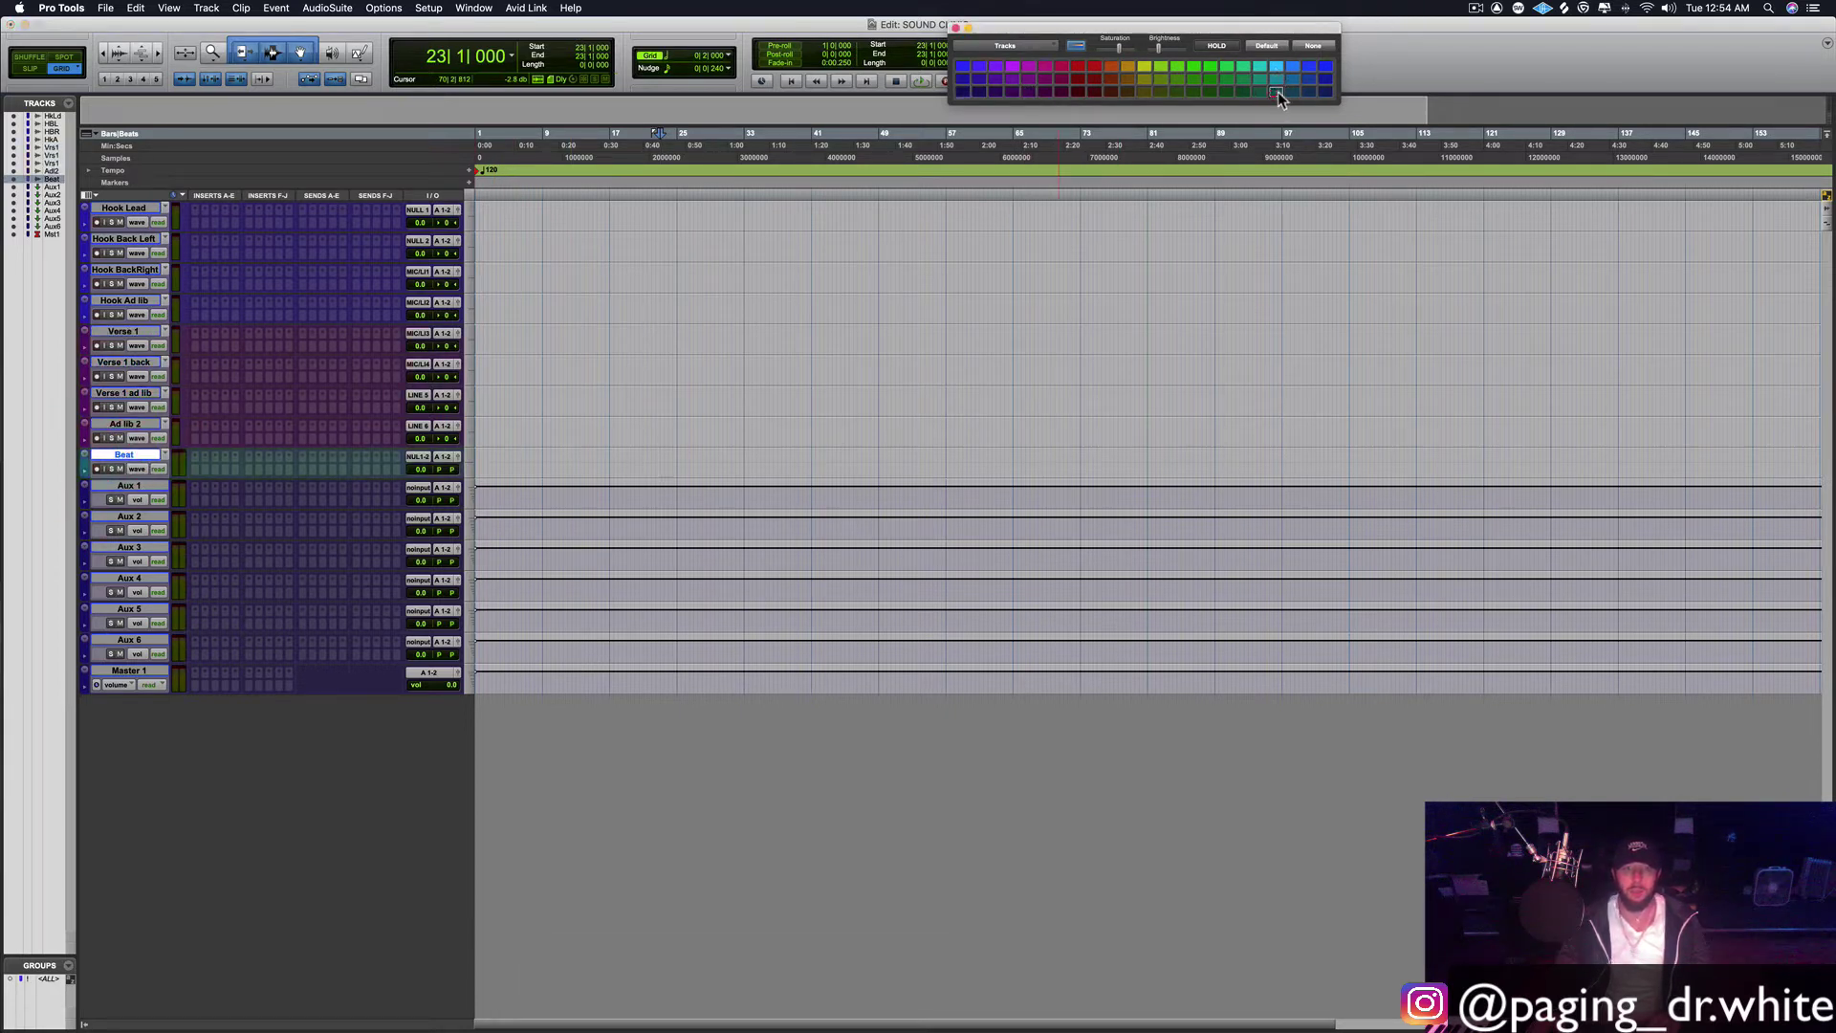
pyautogui.click(117, 489)
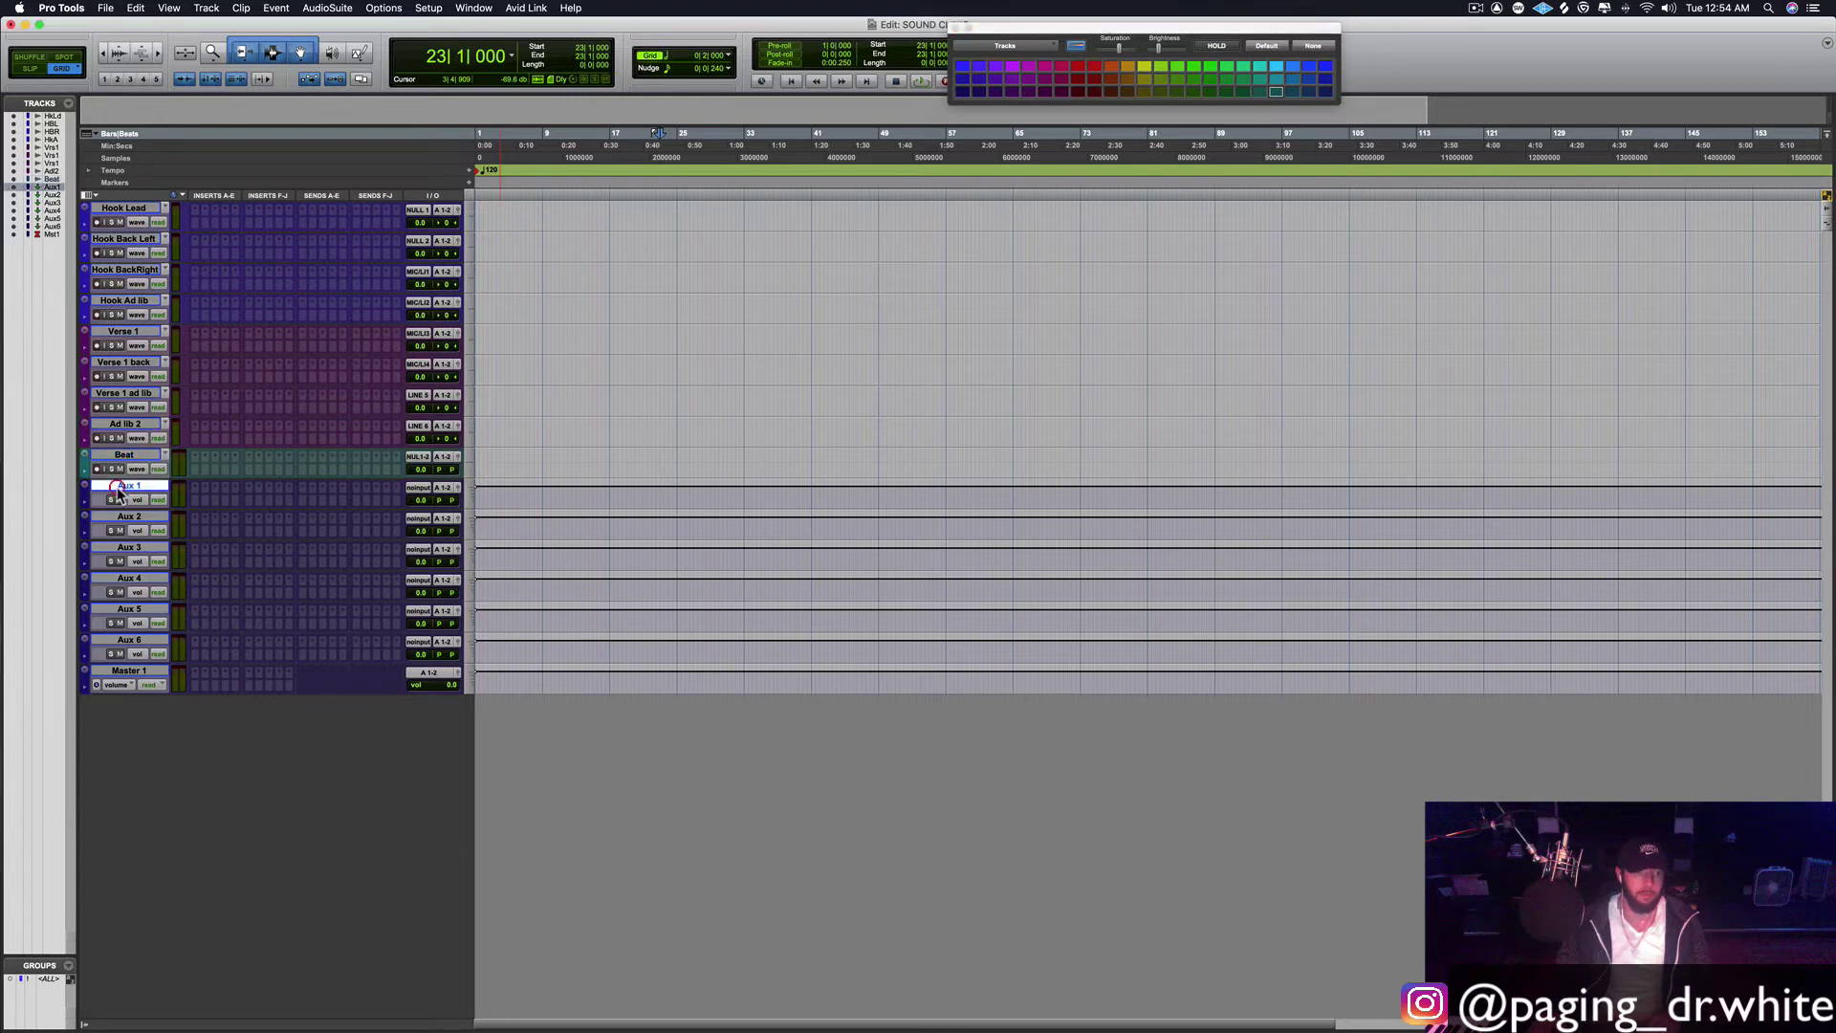
pyautogui.keyDown('shift'); pyautogui.click(127, 641); pyautogui.keyUp('shift')
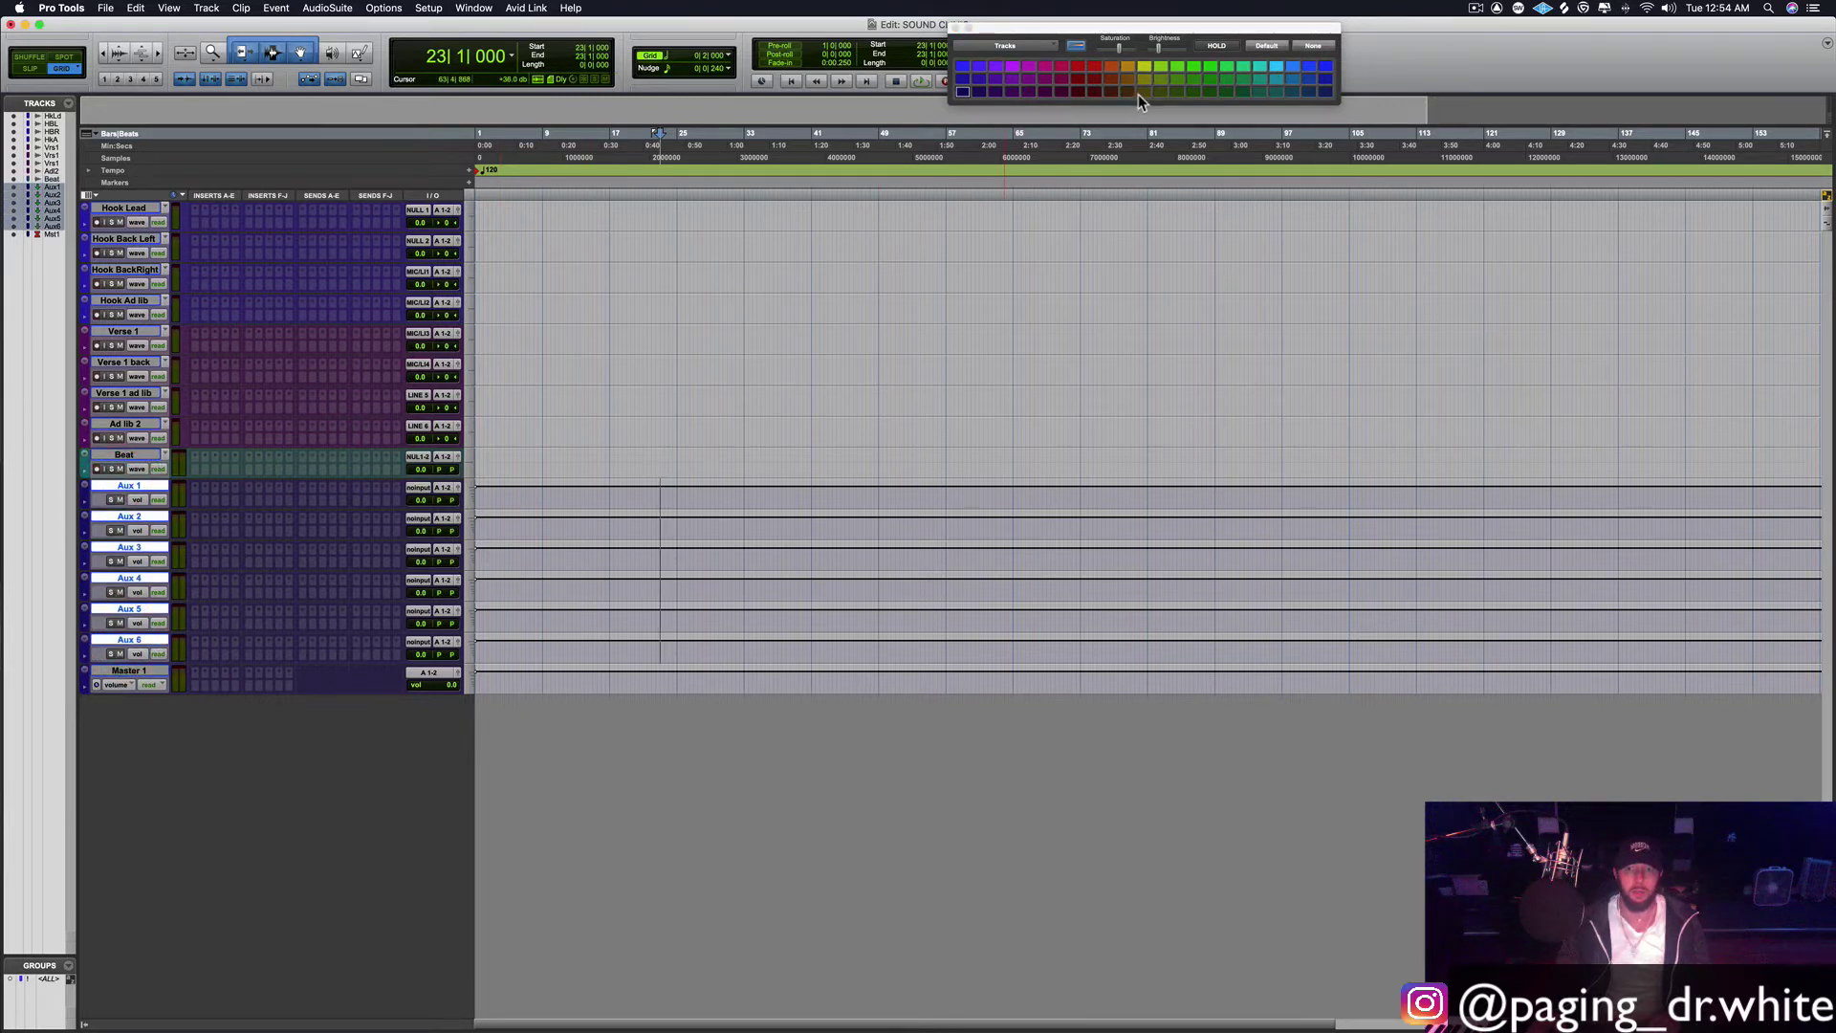
pyautogui.click(1142, 92)
pyautogui.click(1177, 92)
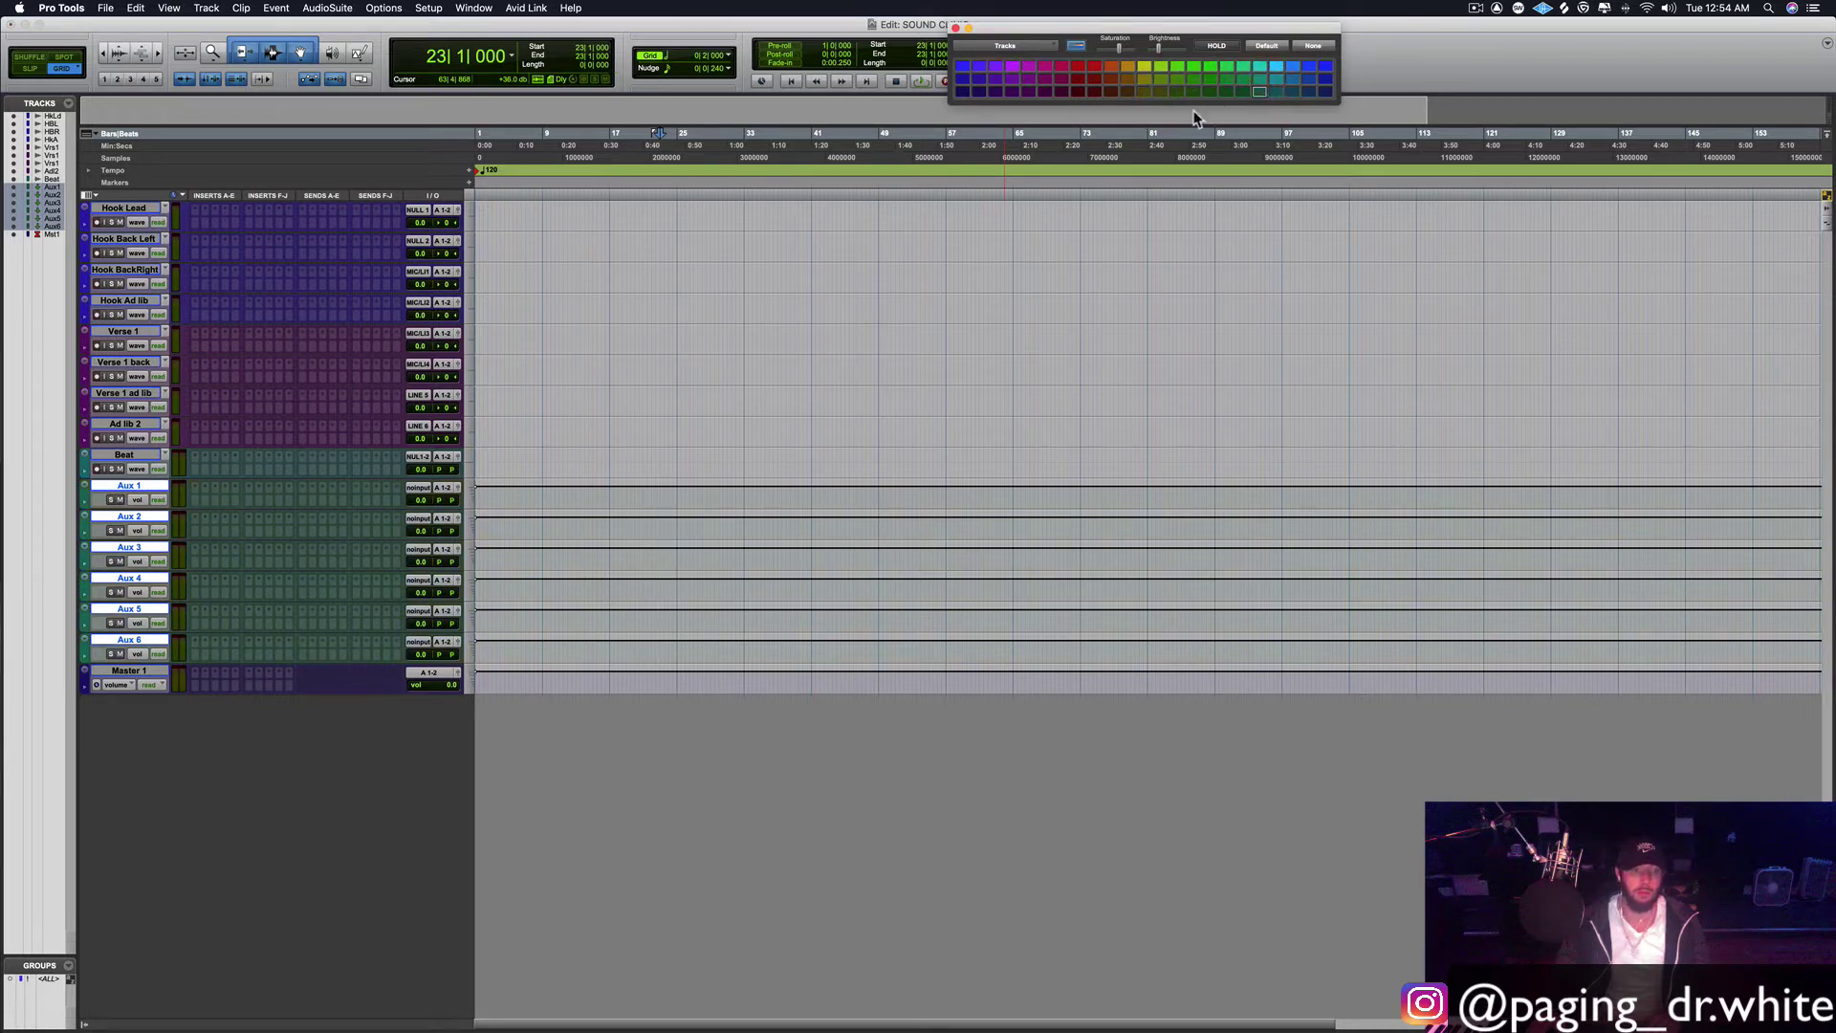
pyautogui.click(1276, 92)
pyautogui.click(1292, 92)
pyautogui.click(1309, 92)
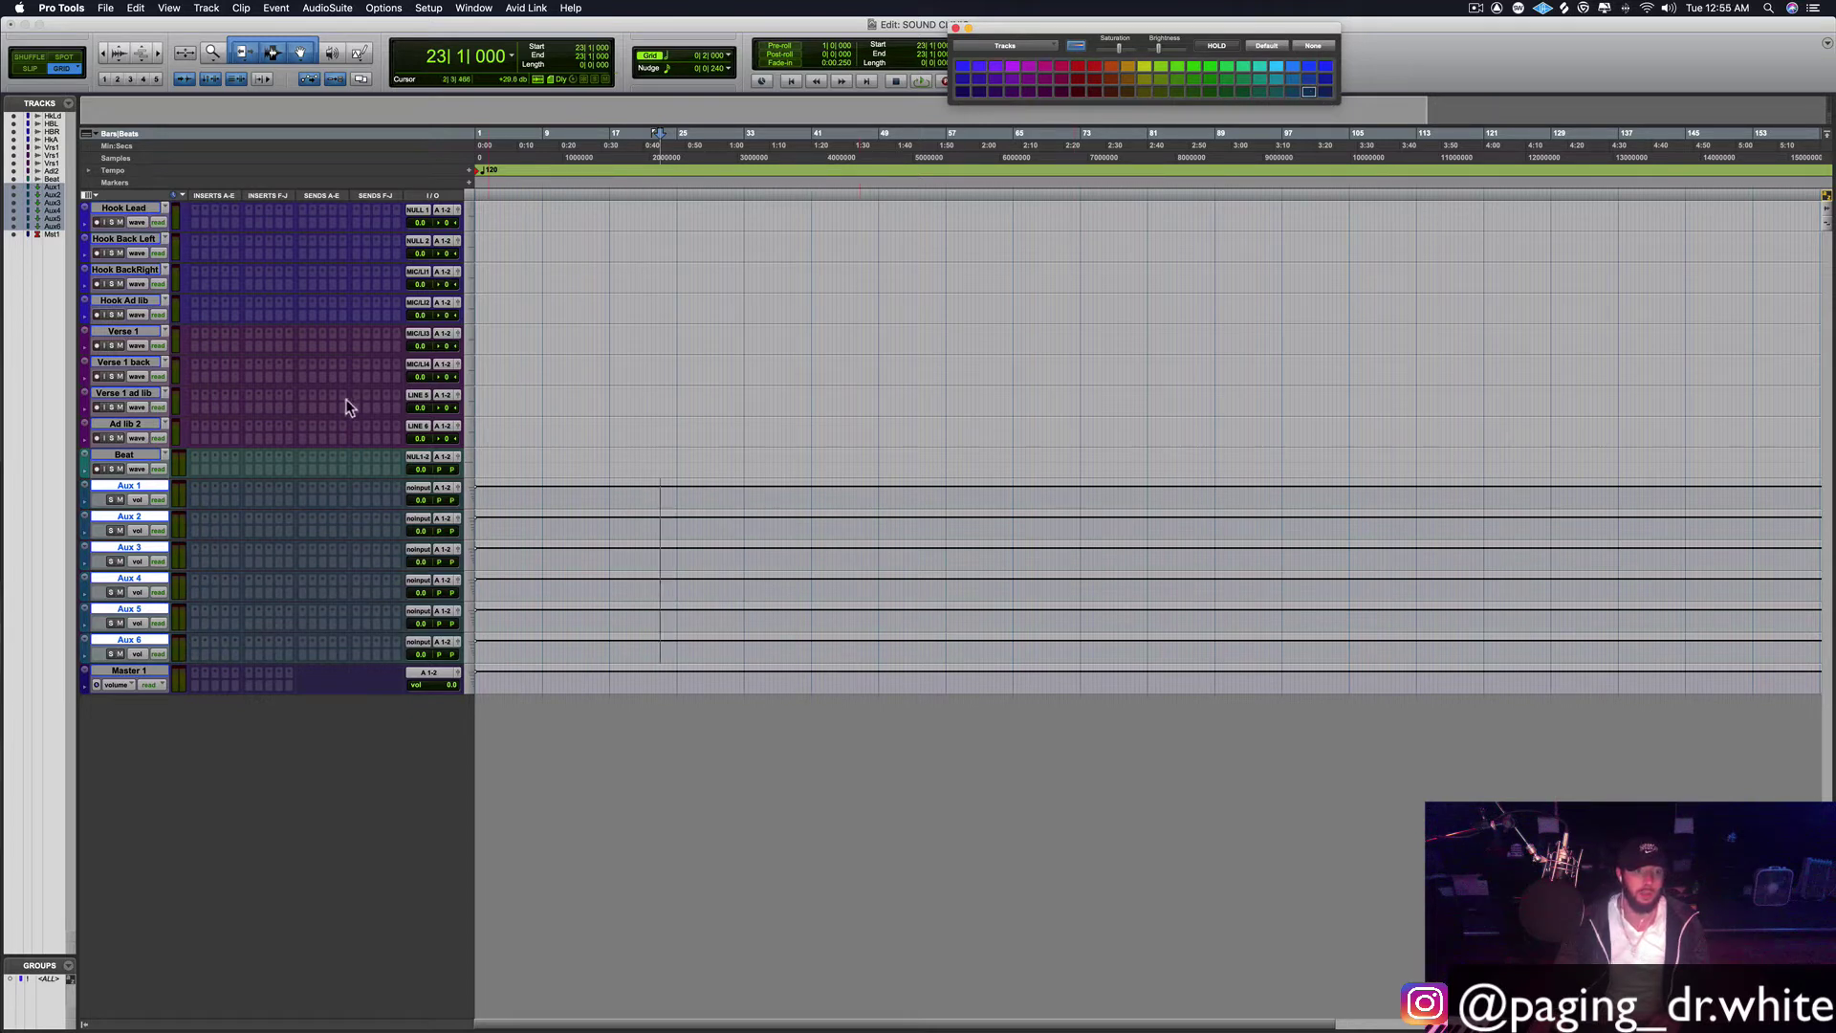
# Step: Color the Master 1 track dark red, keeping its name
pyautogui.doubleClick(129, 671)
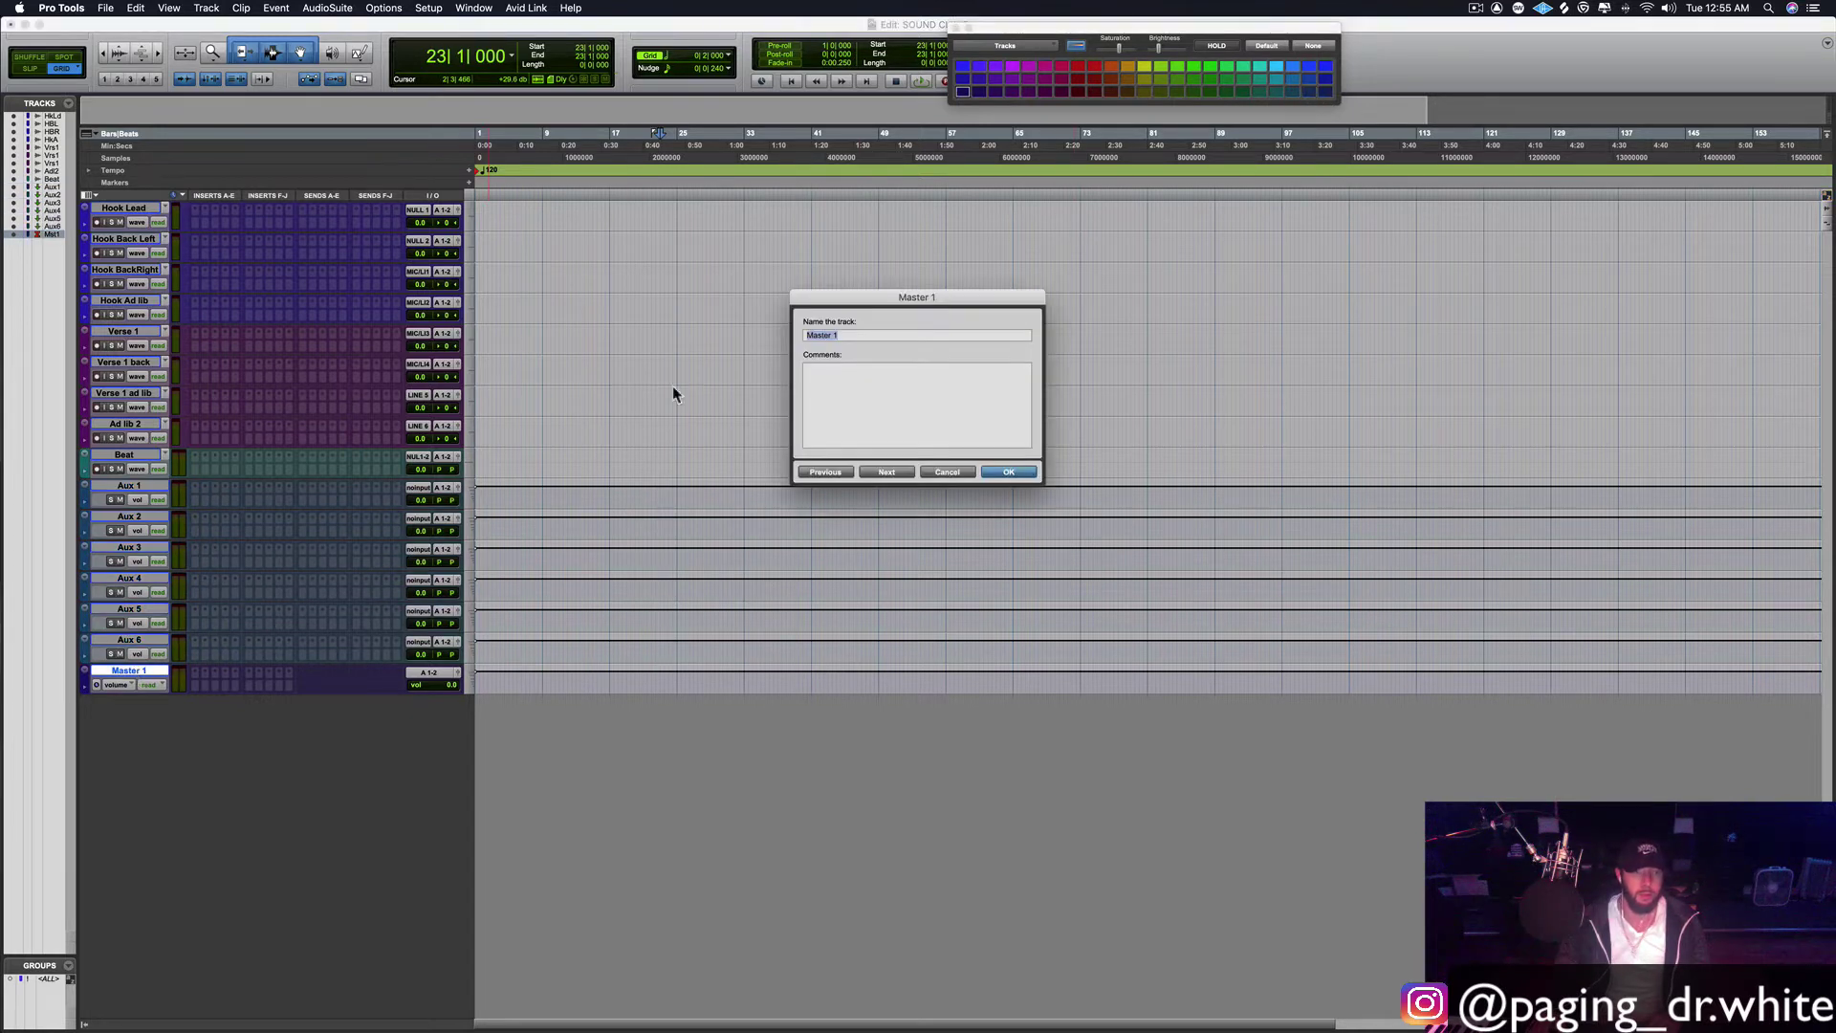
pyautogui.click(967, 472)
pyautogui.click(1079, 93)
pyautogui.click(1095, 92)
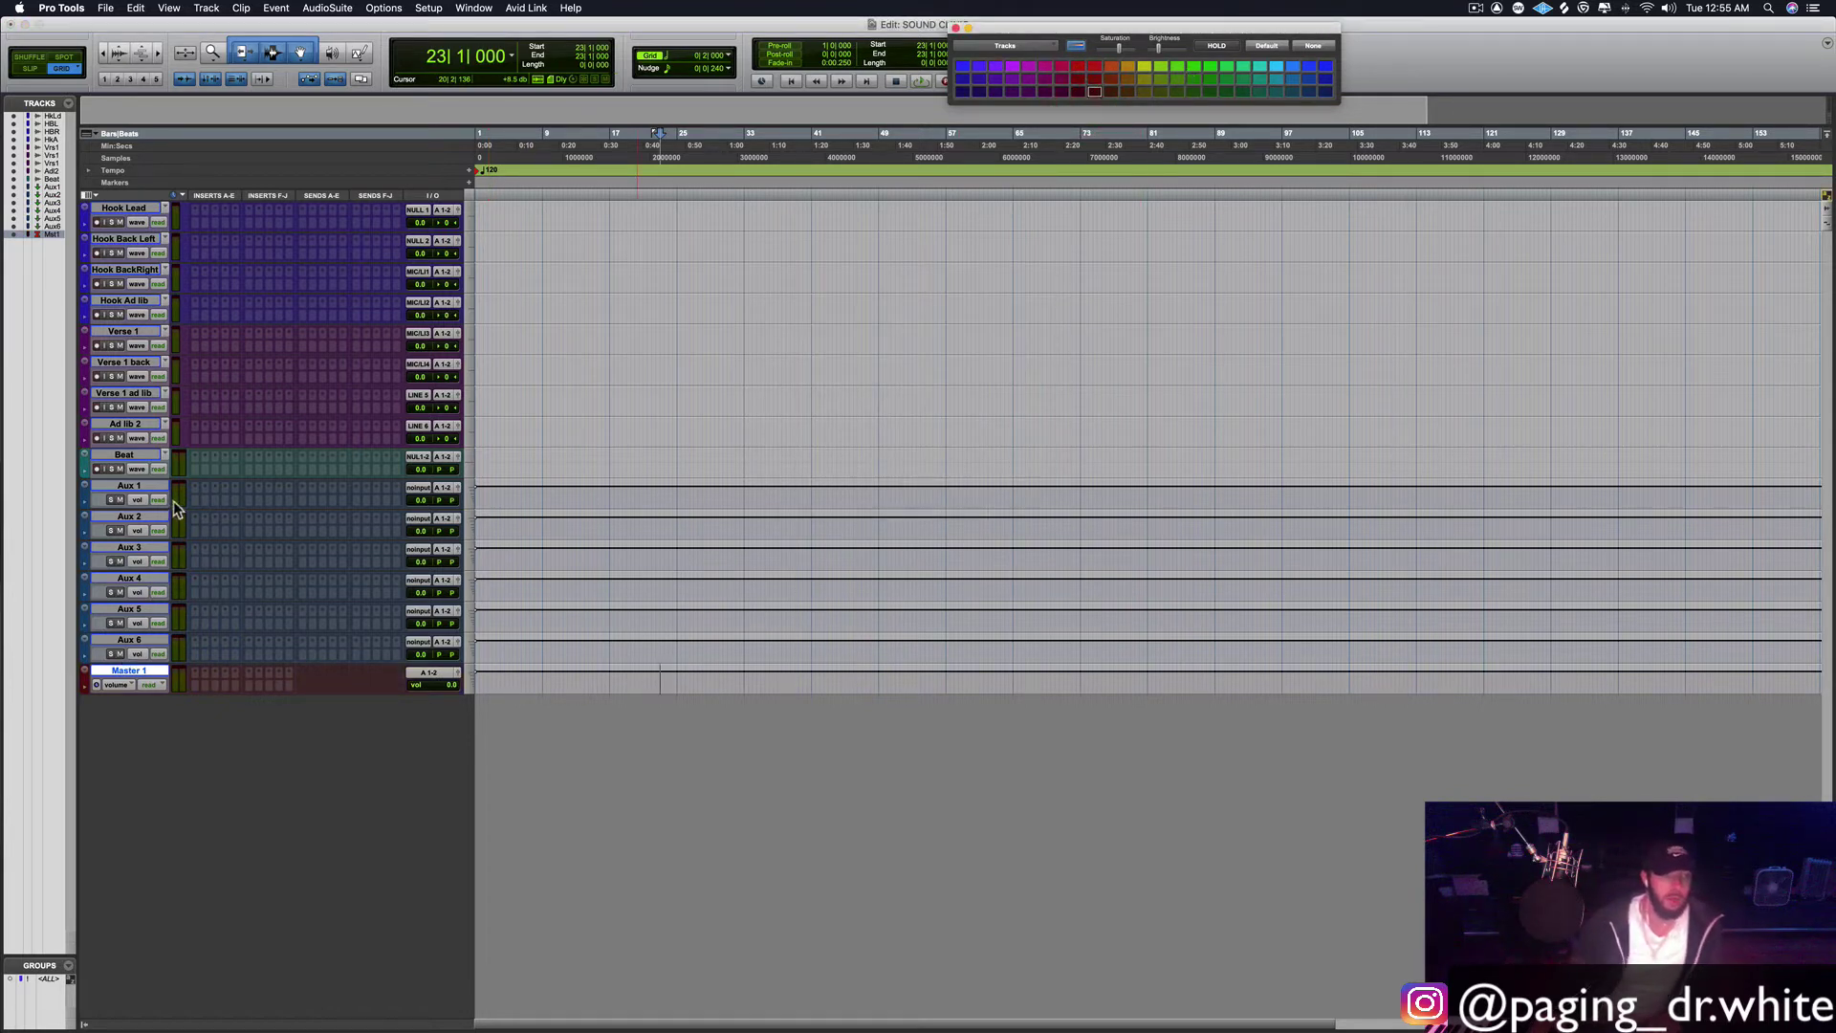
# Step: Examine the interface inputs available for the Hook Lead track without changing its input
pyautogui.click(126, 208)
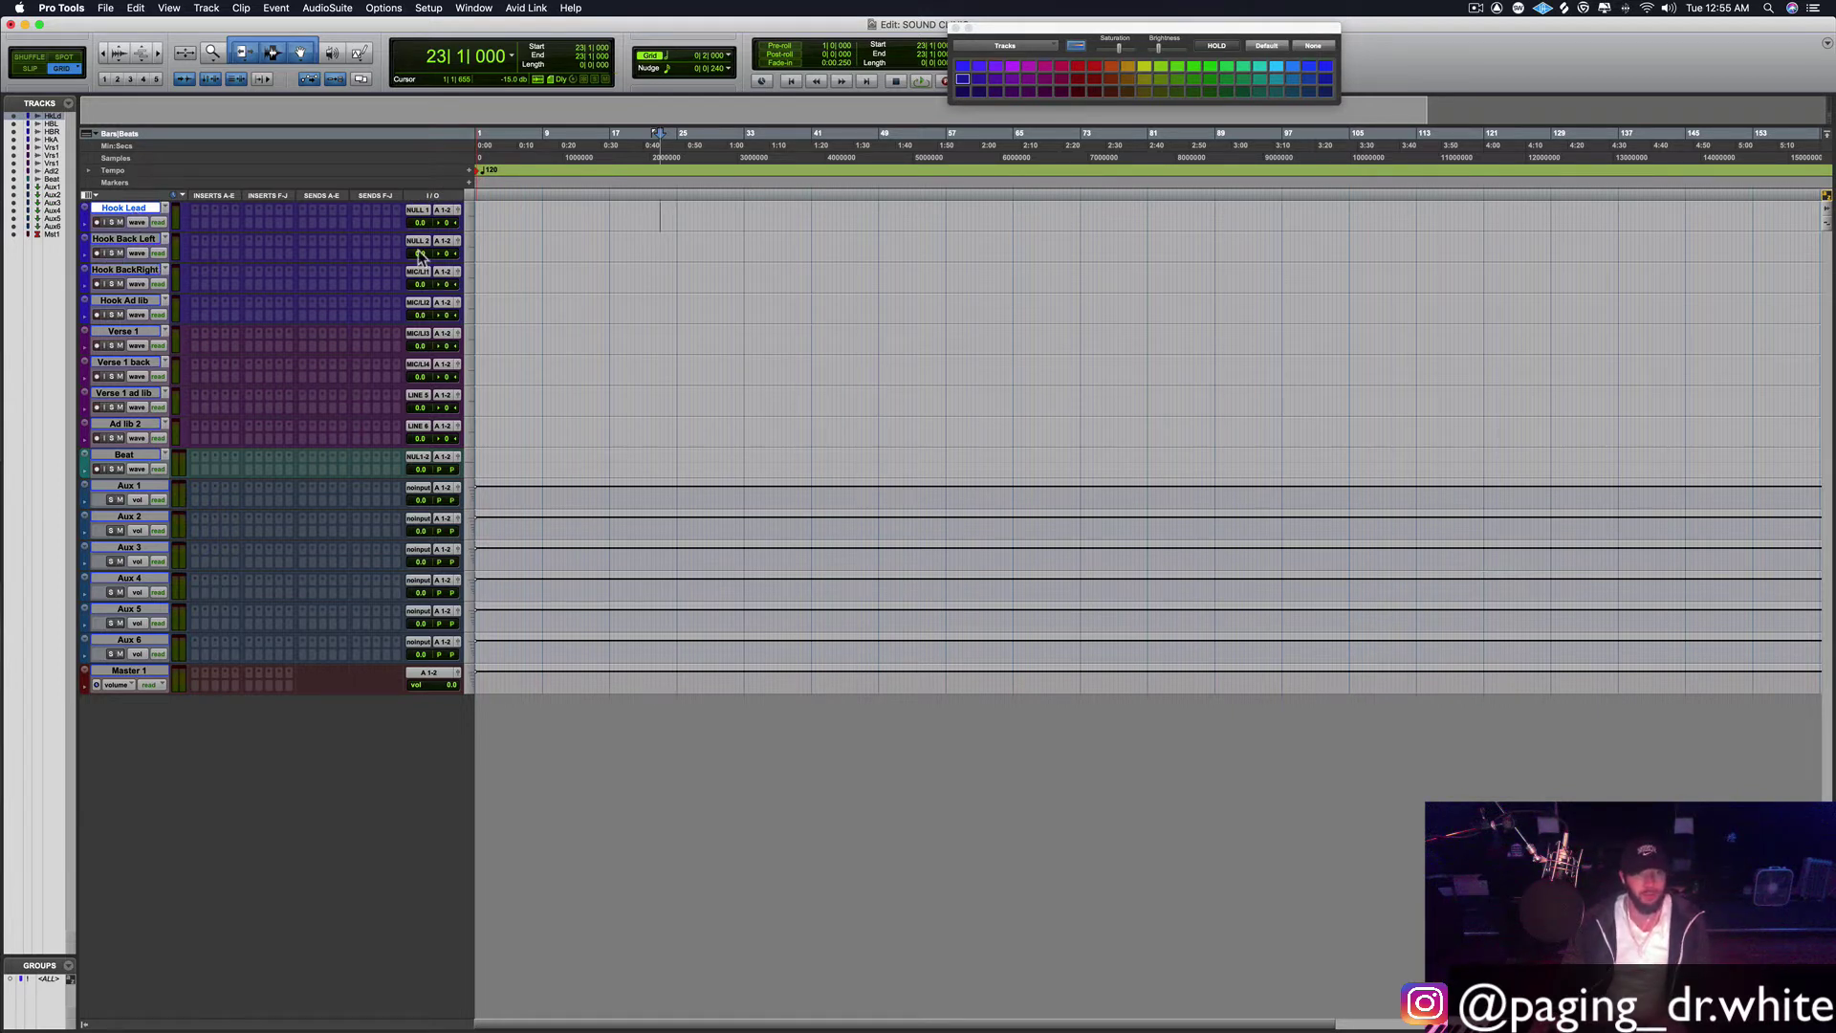
pyautogui.click(417, 211)
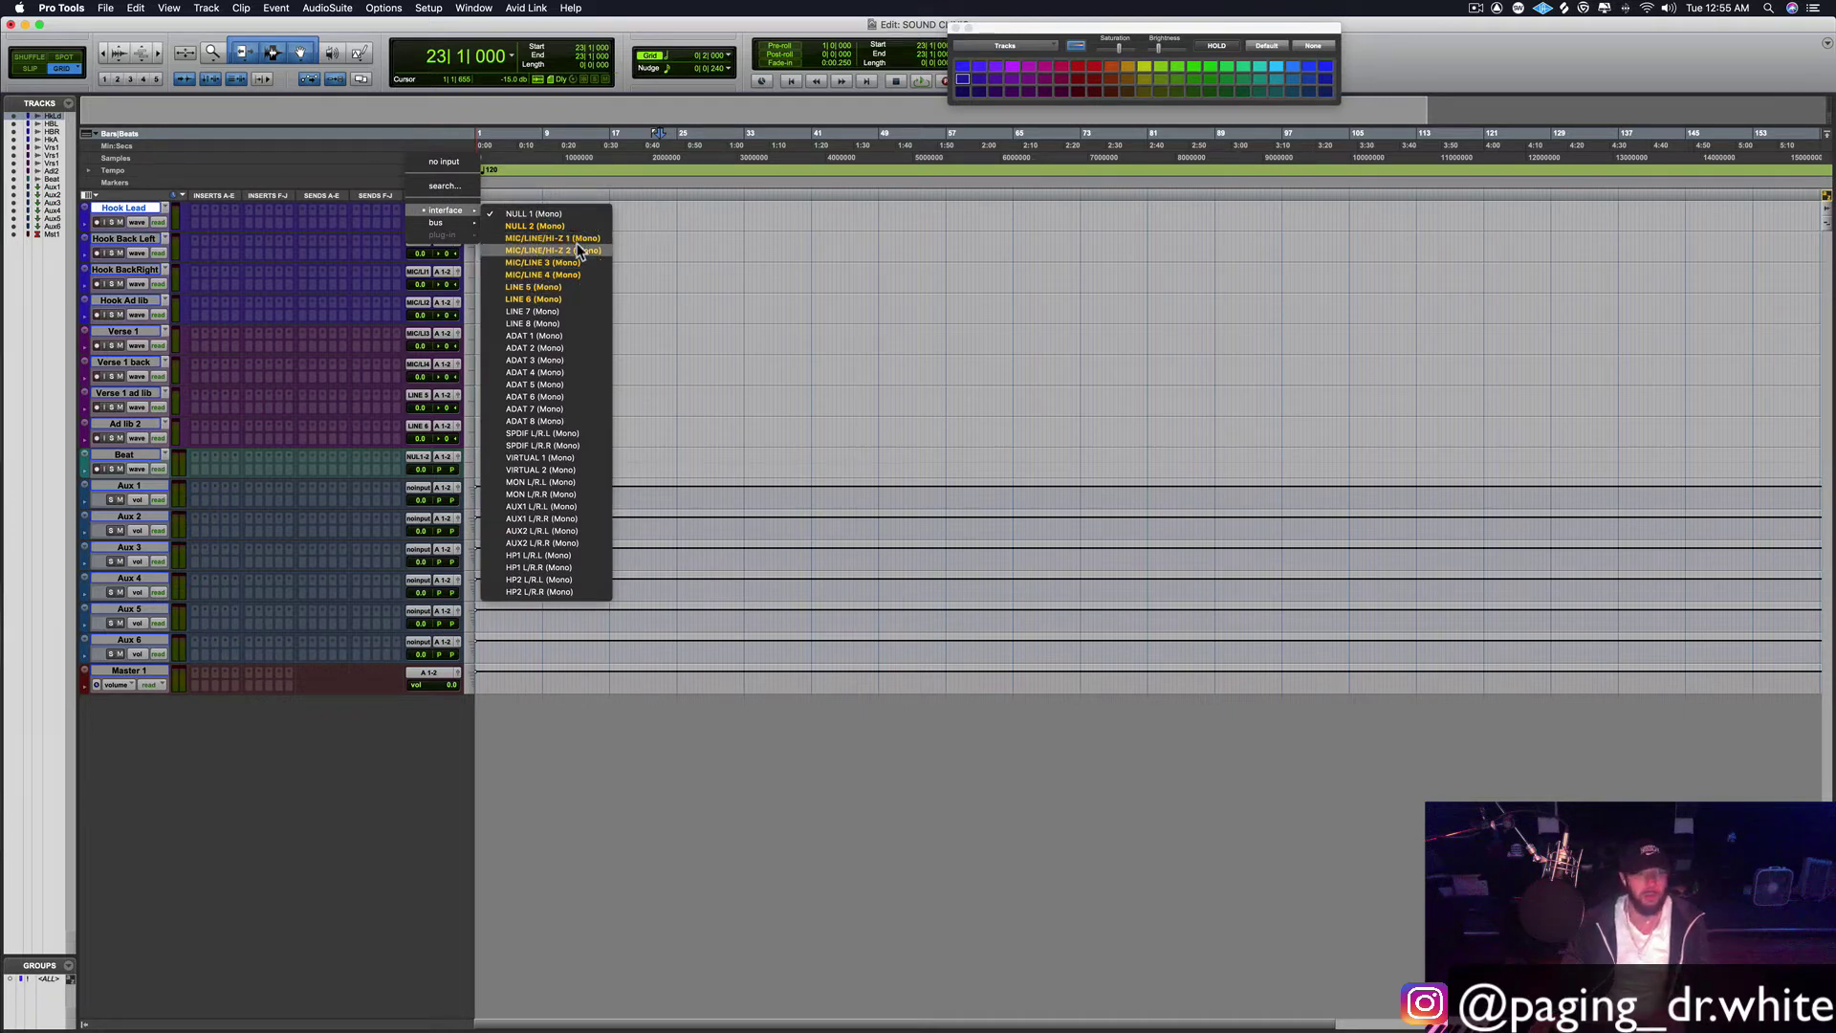
pyautogui.click(721, 246)
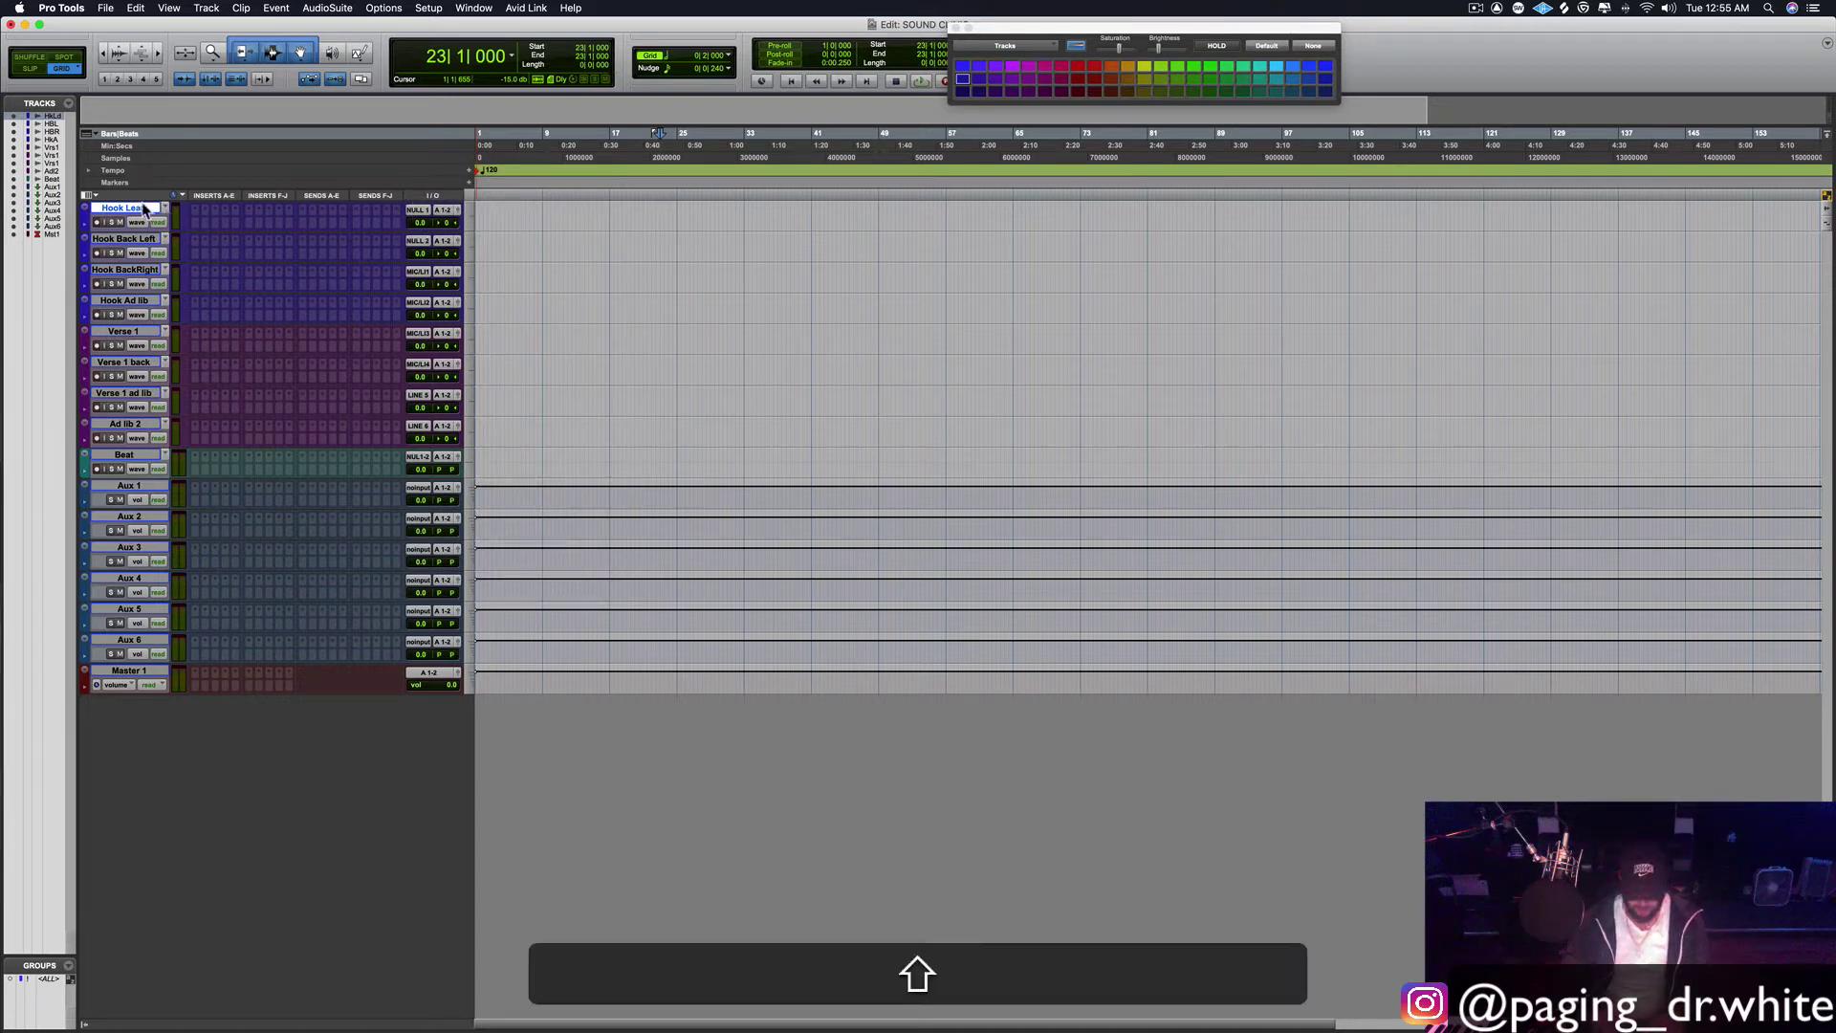
# Step: Create one new mono audio track named REC
pyautogui.press('shift+super+n')
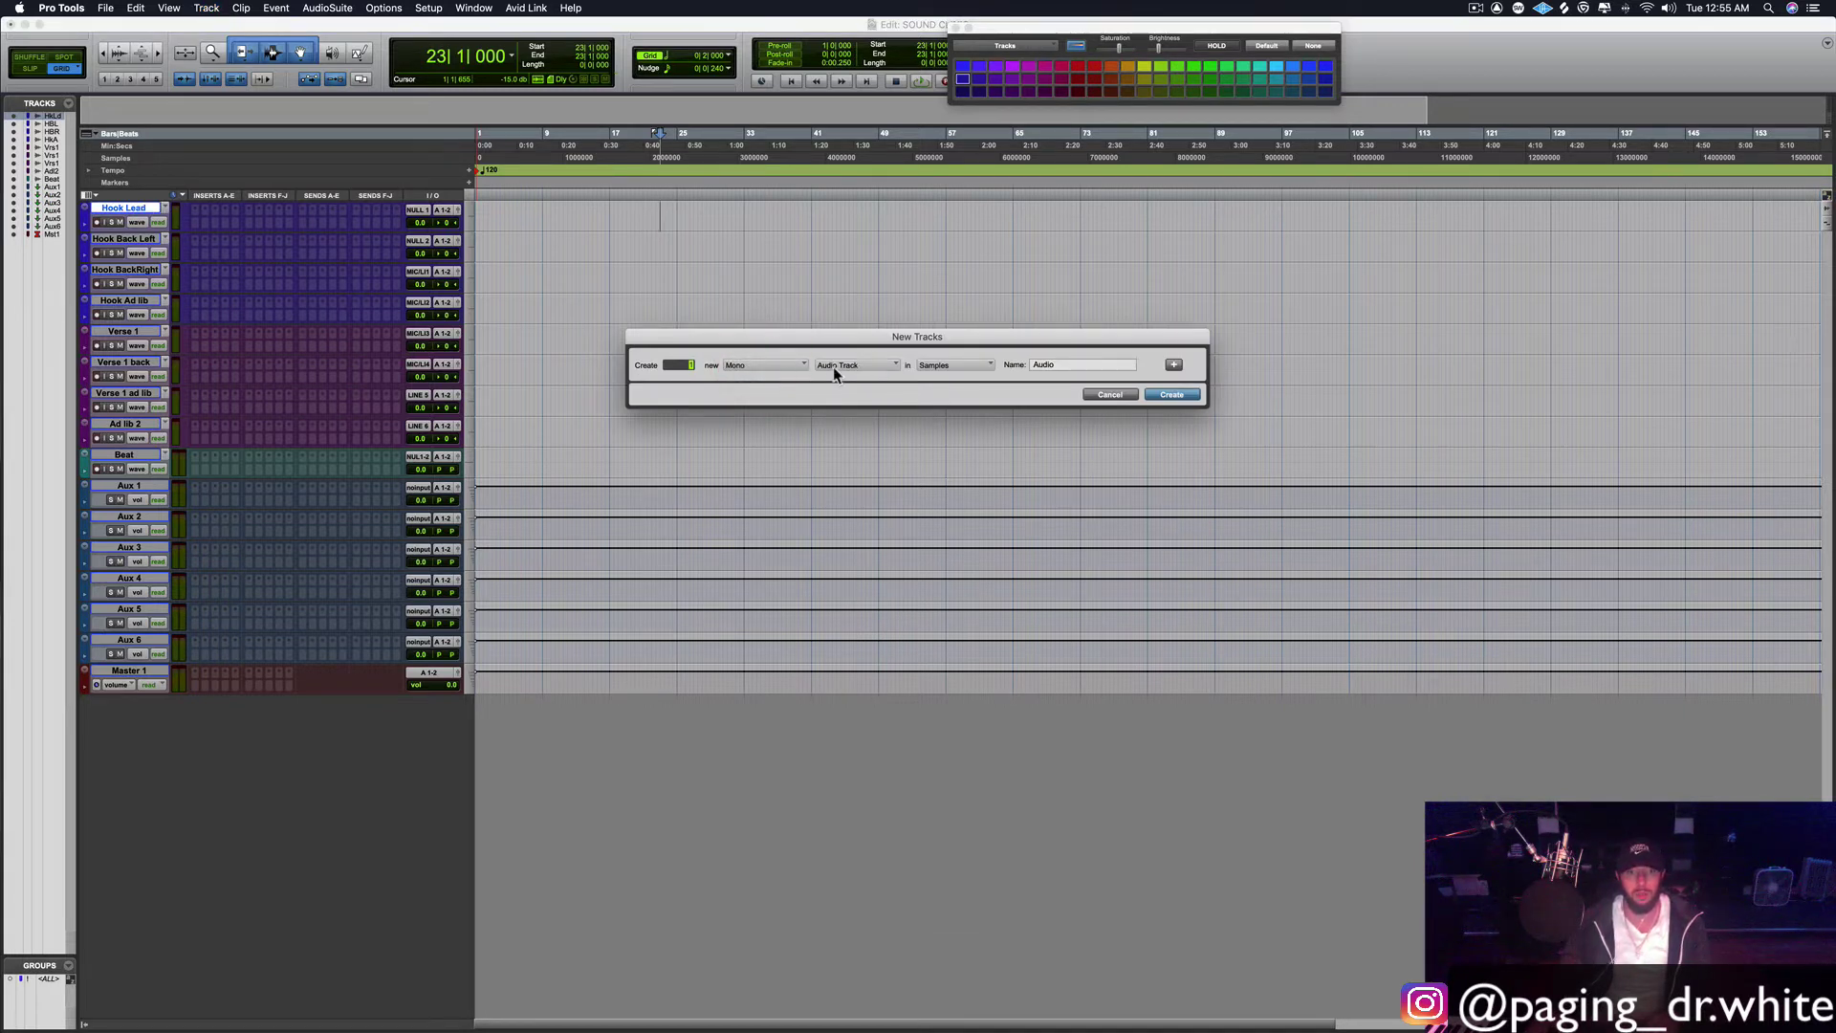
pyautogui.moveTo(1073, 363); pyautogui.dragTo(996, 364)
pyautogui.write('REC')
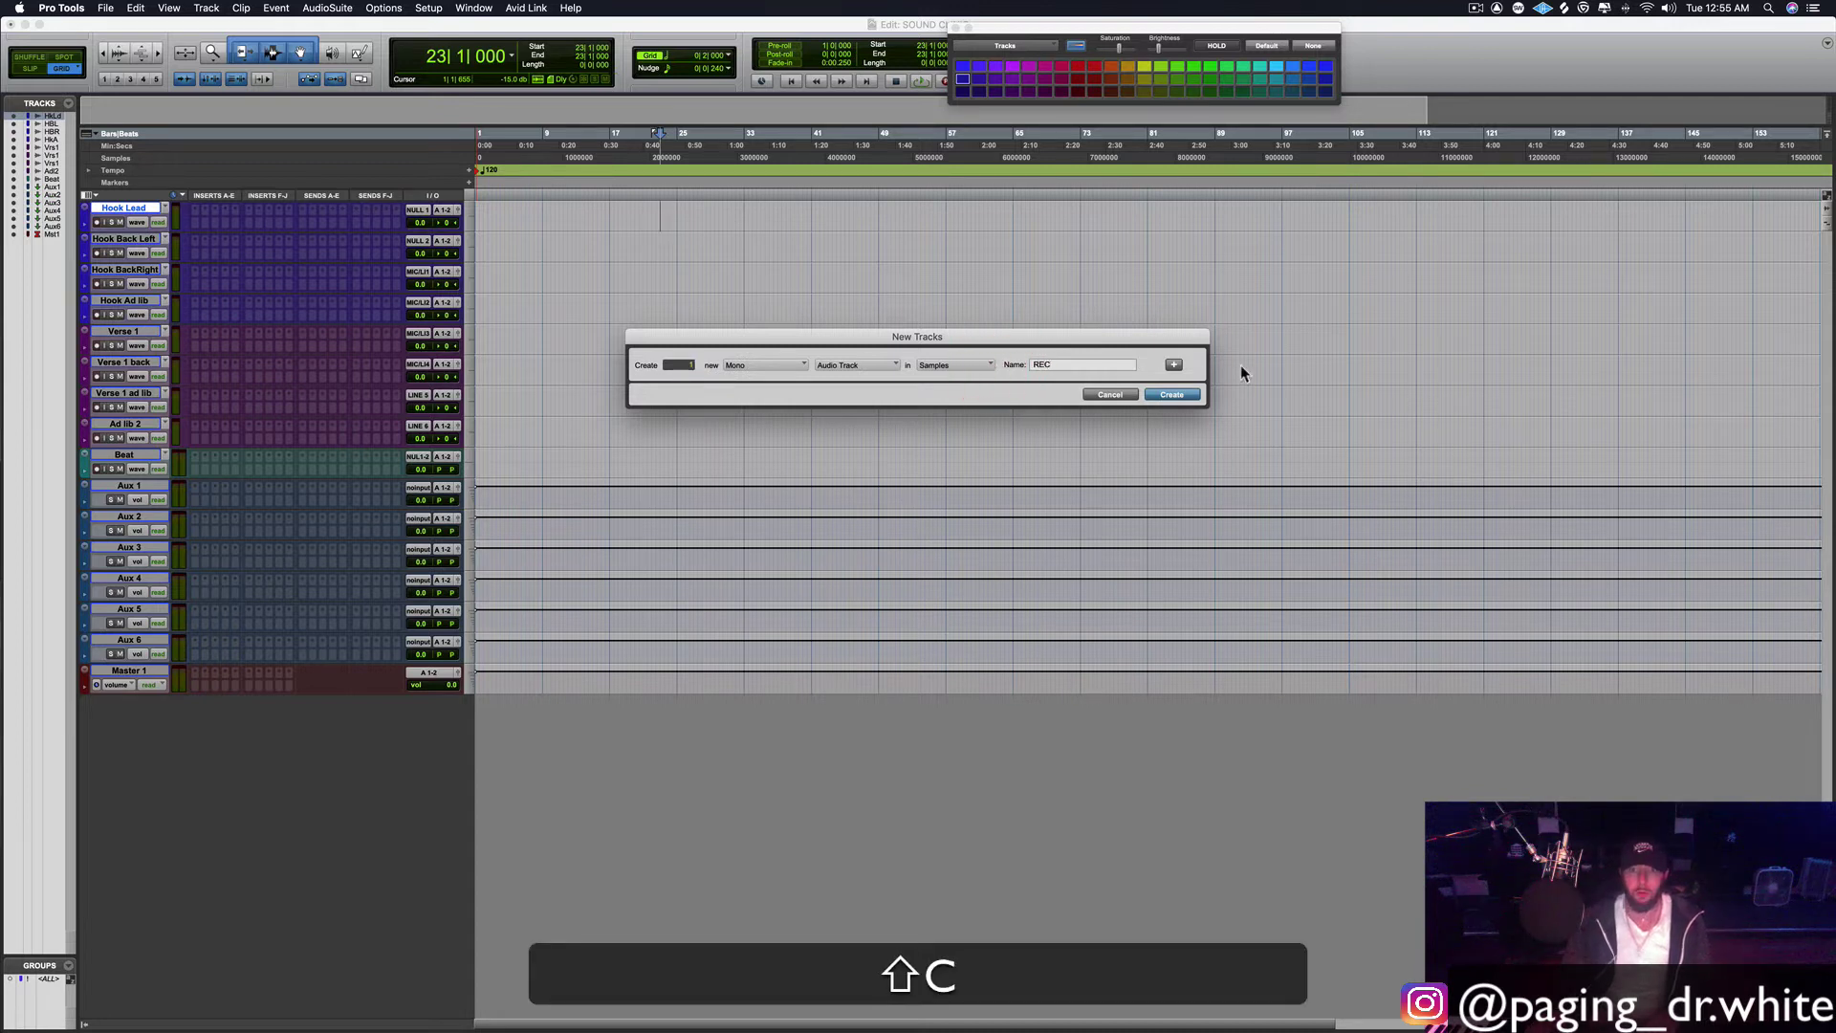
pyautogui.click(1173, 394)
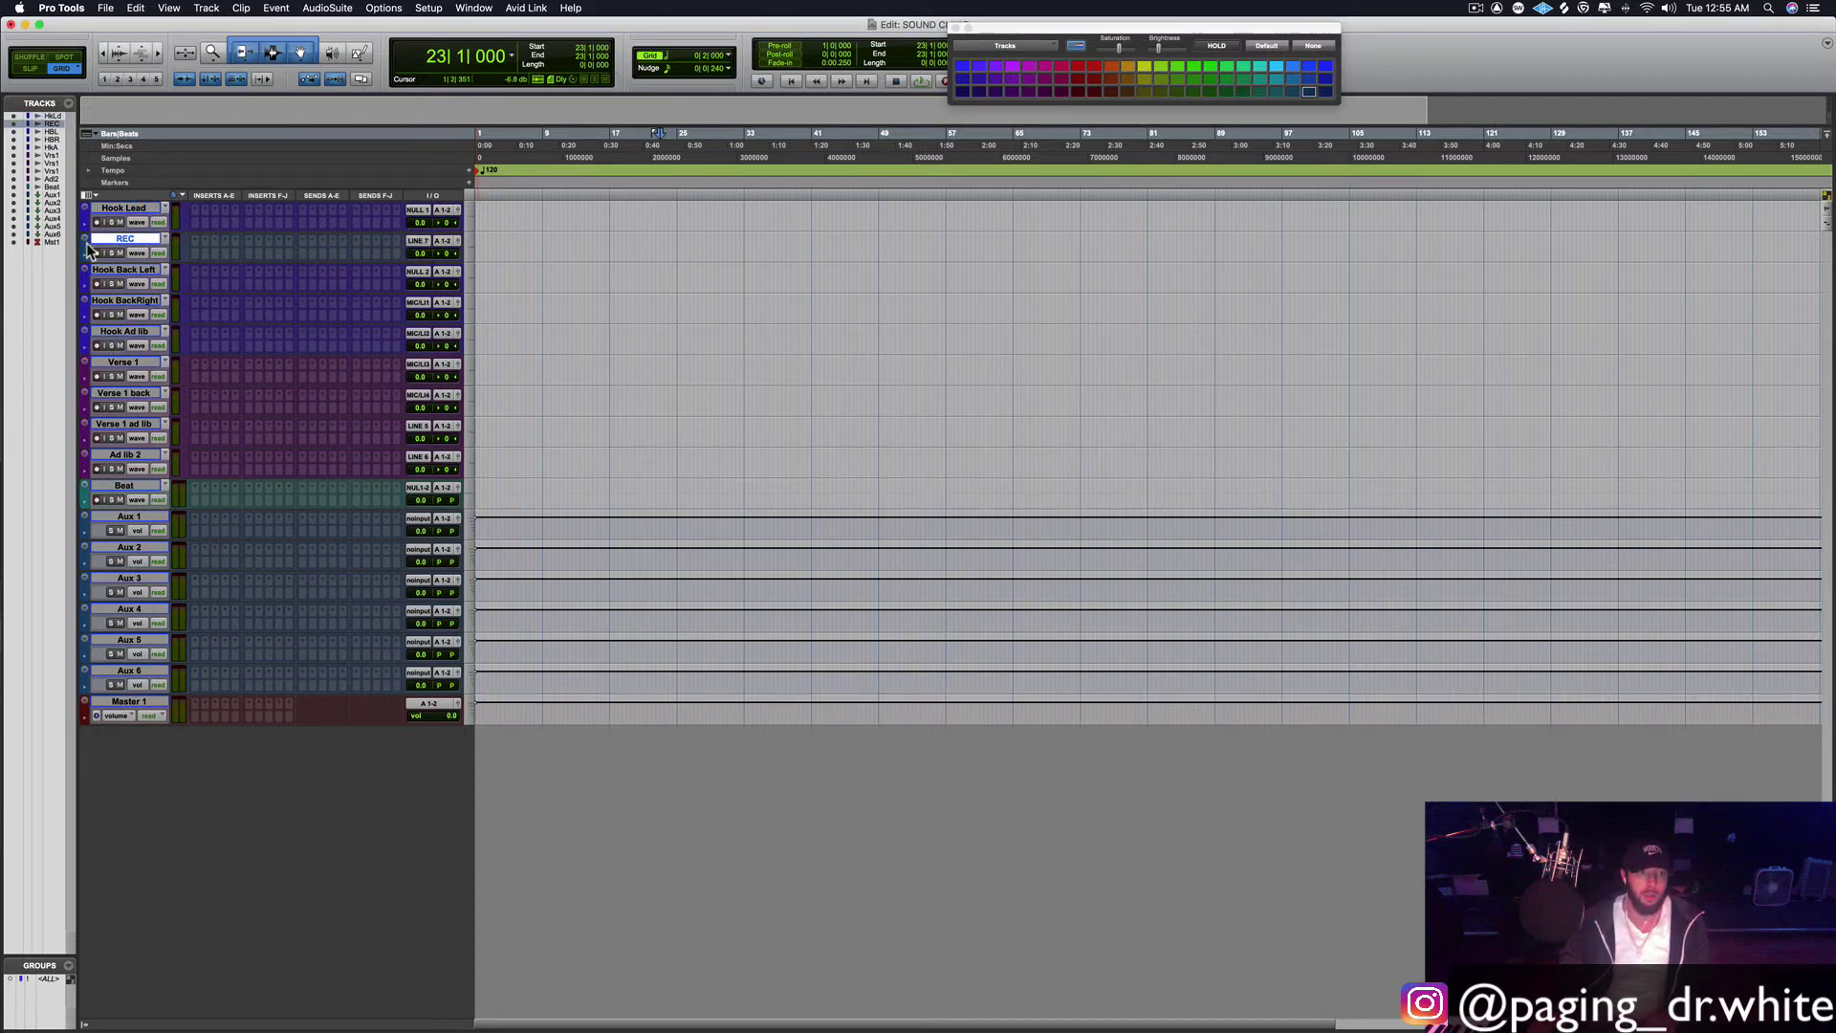
# Step: Color the REC track bright red and move it above Hook Lead
pyautogui.click(1076, 67)
pyautogui.moveTo(149, 241); pyautogui.dragTo(148, 212)
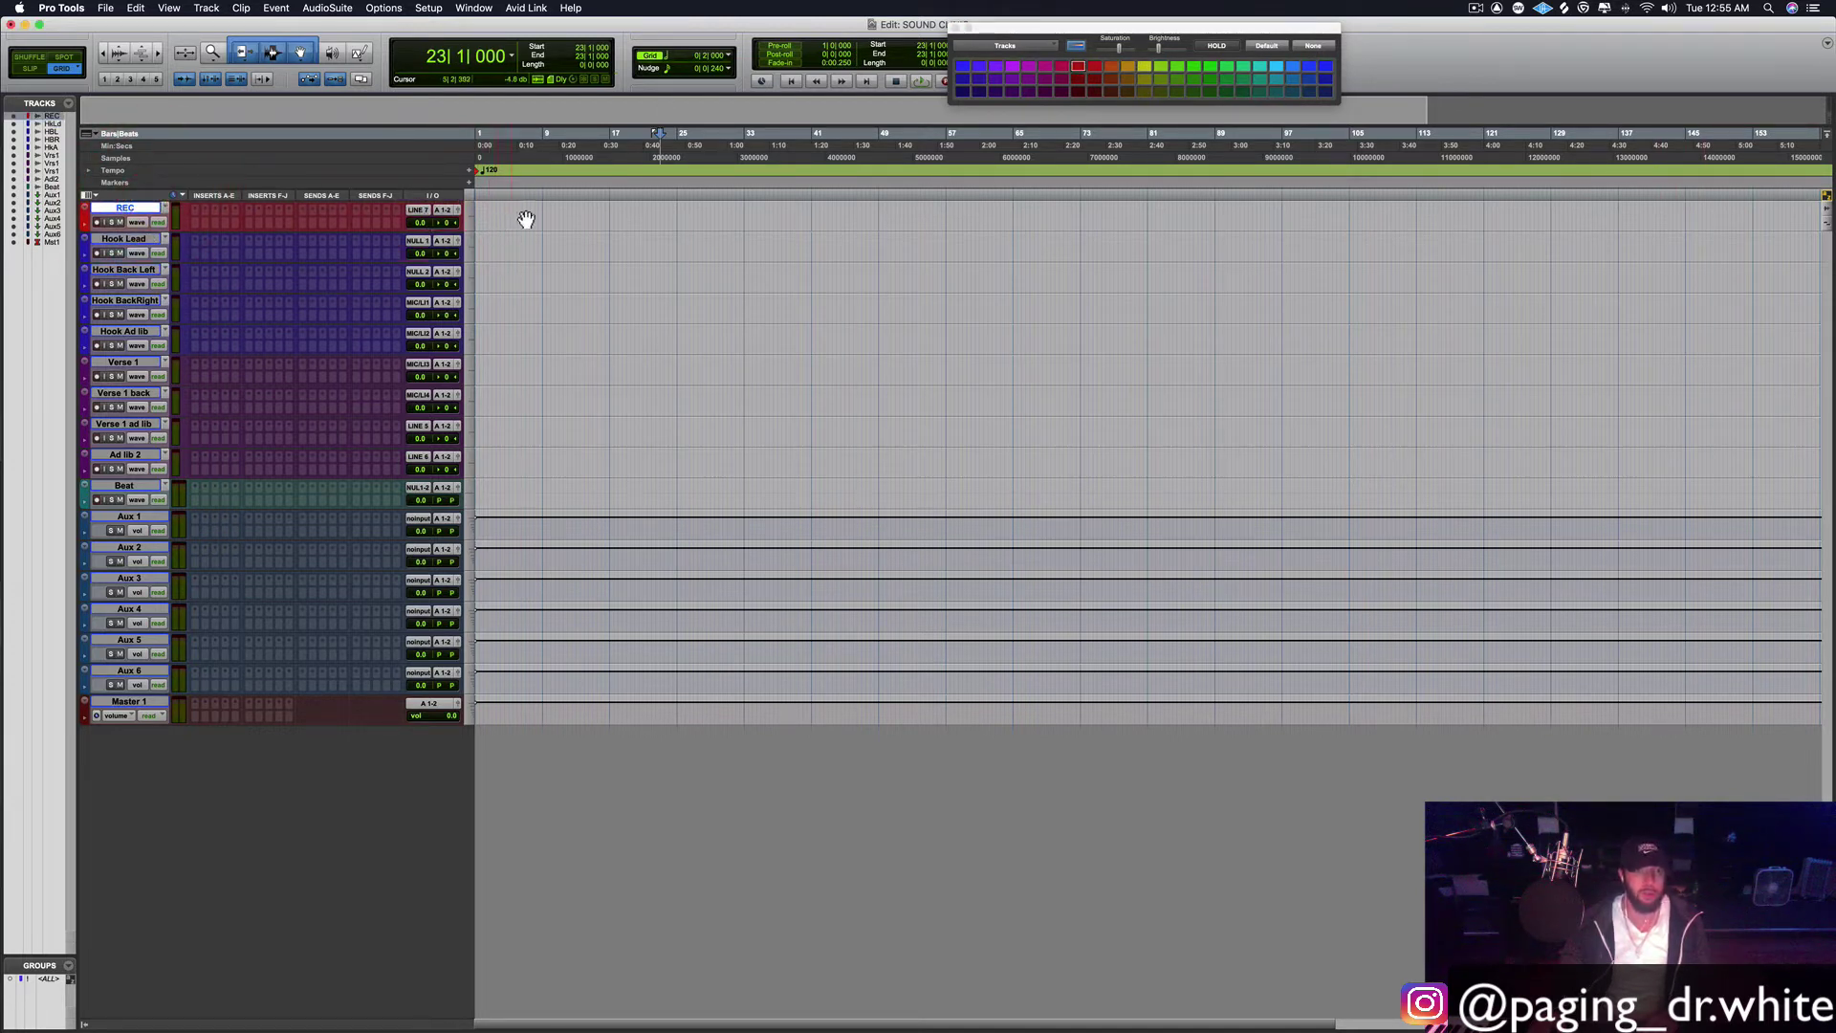
# Step: Select a 16-bar range from bar 13 on the Hook Lead track, and move the Beat track above REC
pyautogui.moveTo(525, 218); pyautogui.dragTo(727, 251)
pyautogui.click(577, 218)
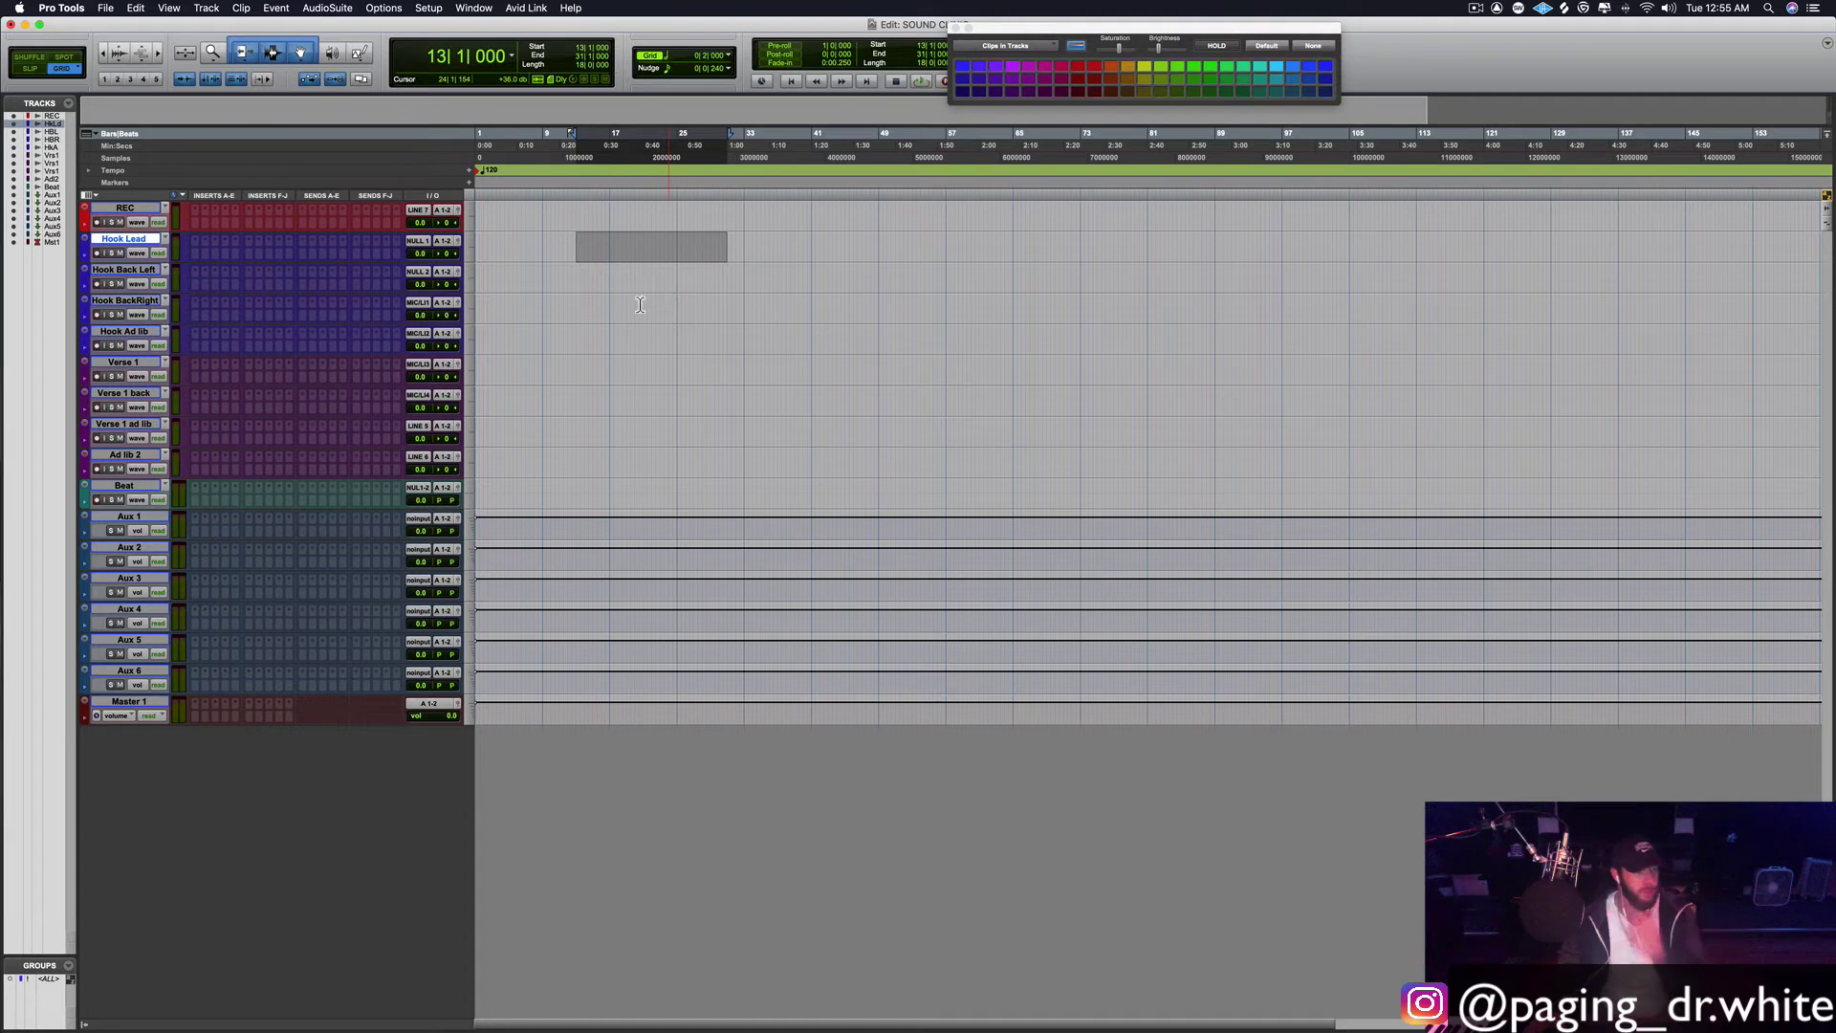
pyautogui.click(129, 487)
pyautogui.moveTo(131, 489); pyautogui.dragTo(132, 215)
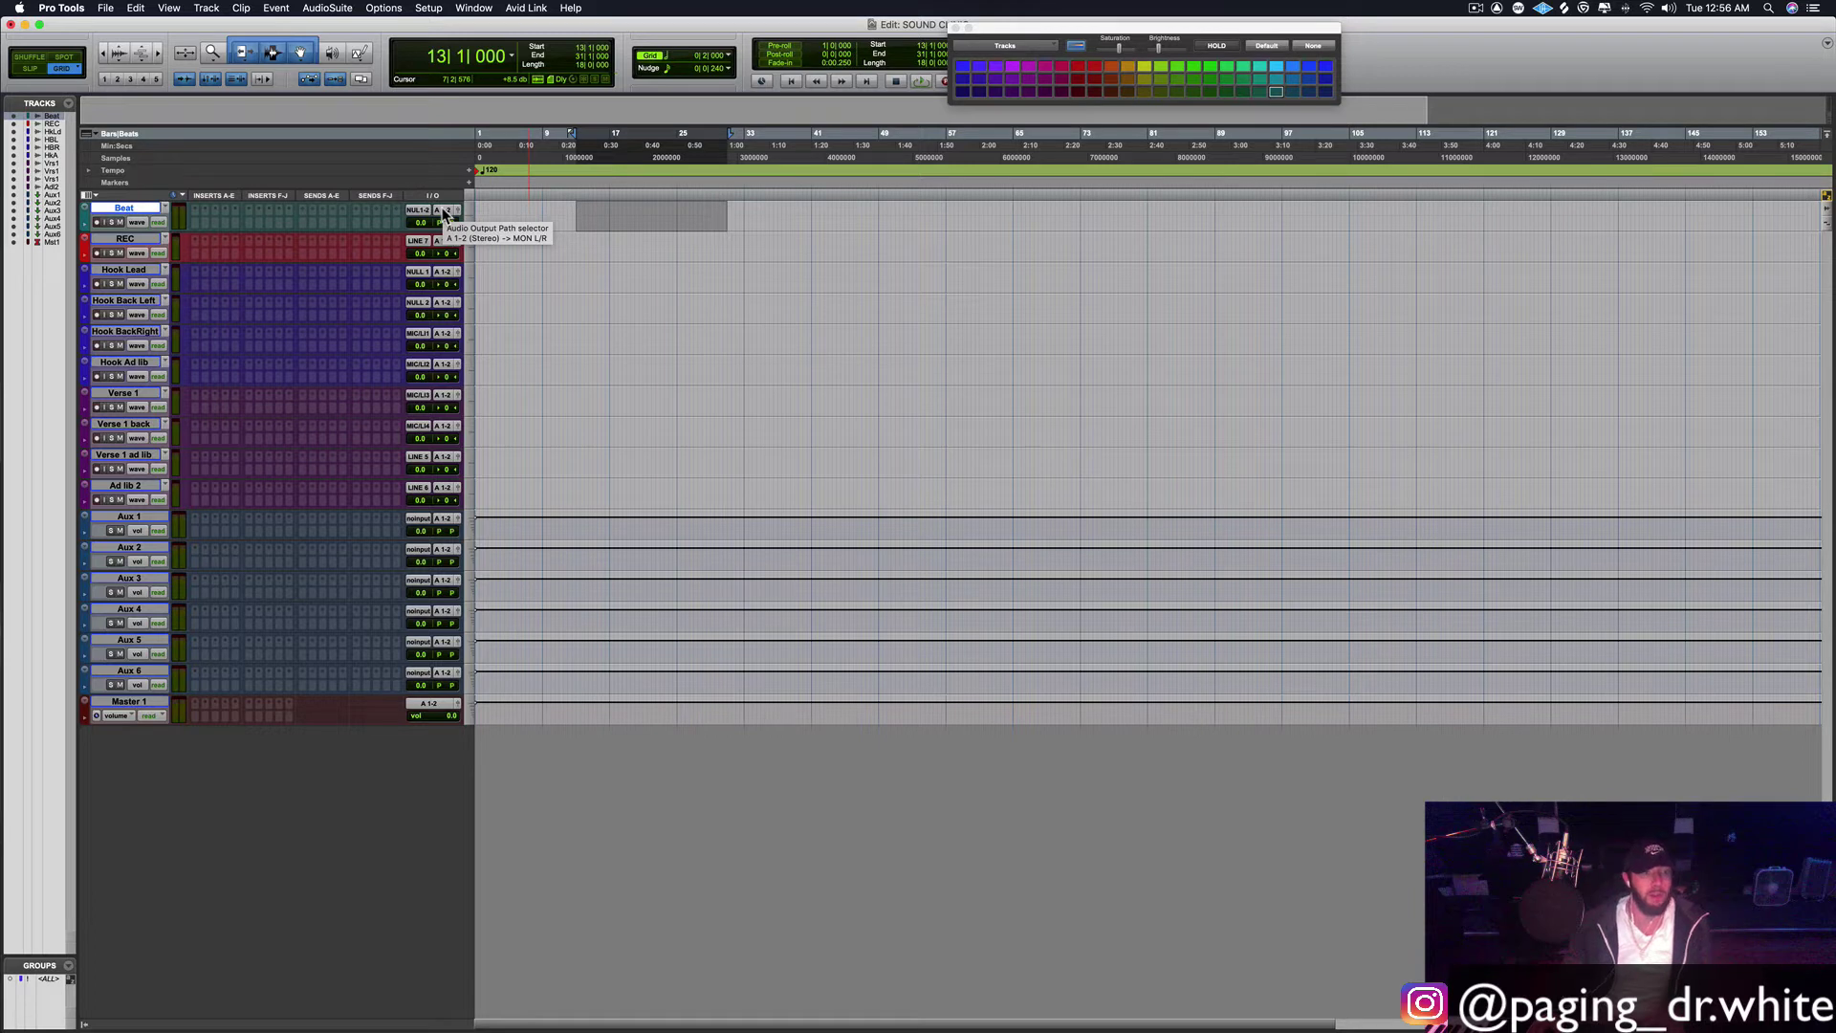
pyautogui.click(120, 269)
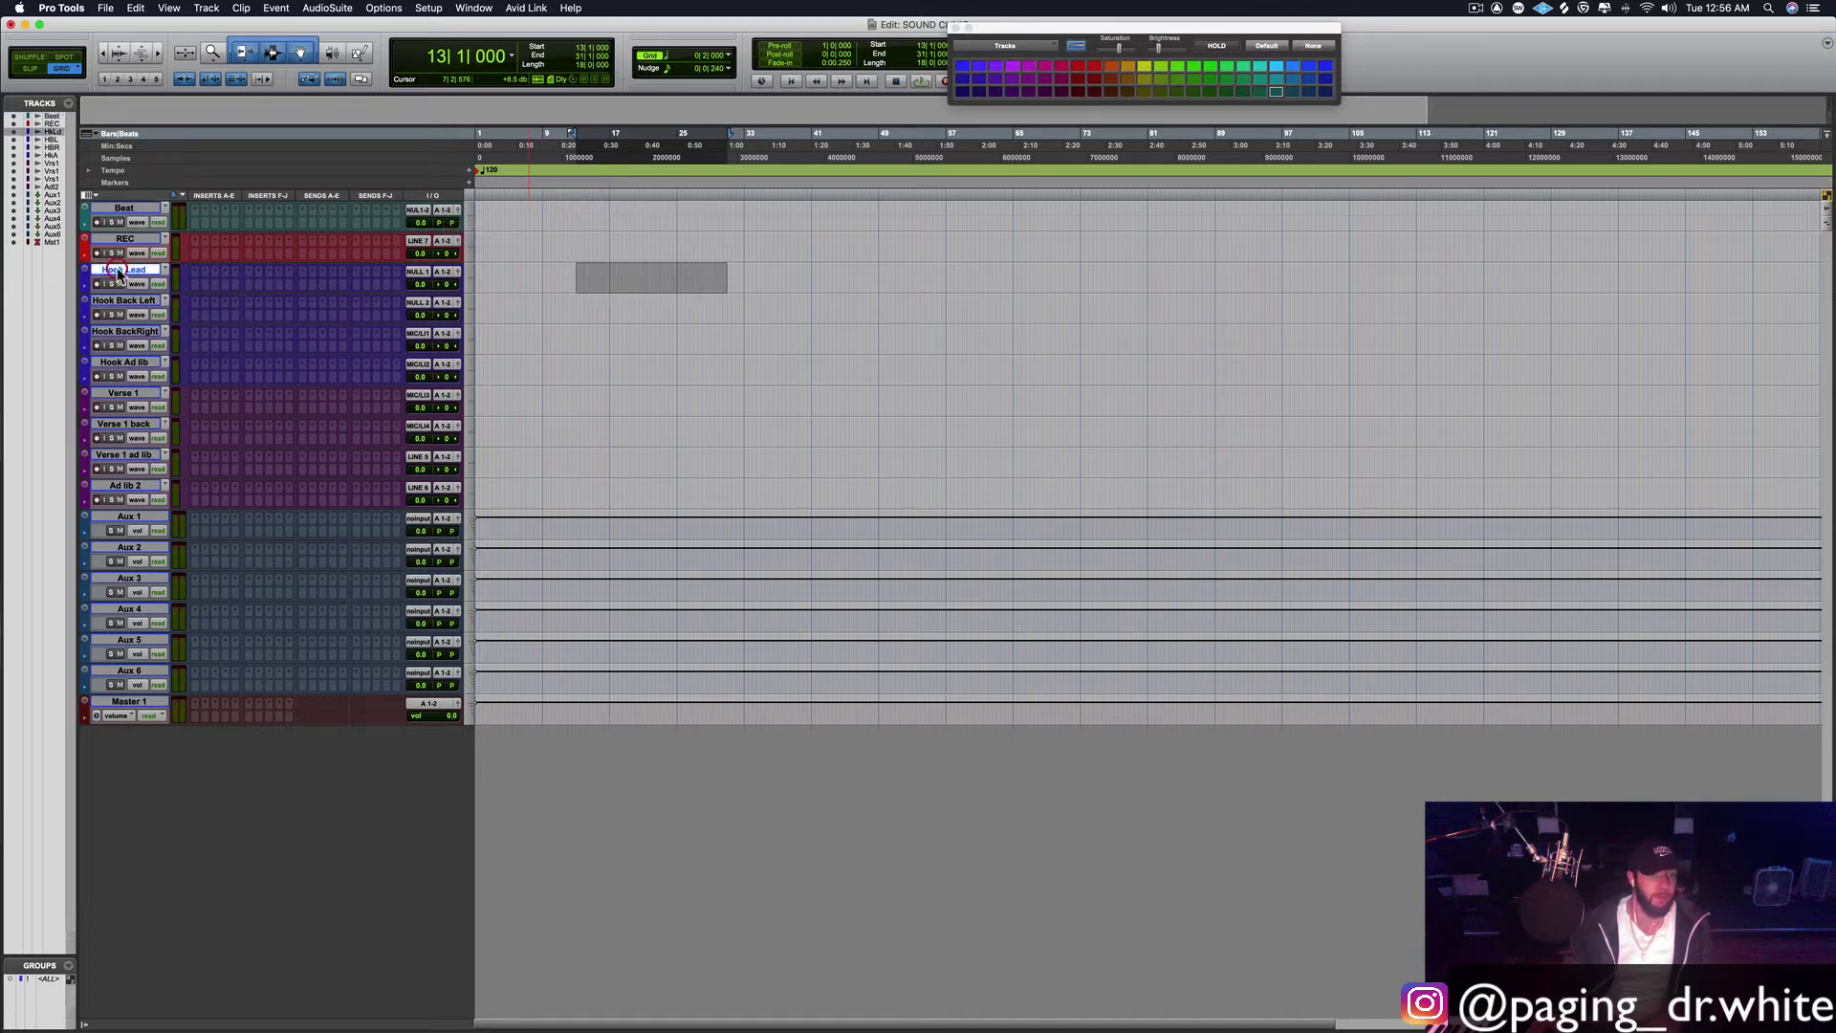
pyautogui.keyDown('shift'); pyautogui.click(119, 364); pyautogui.keyUp('shift')
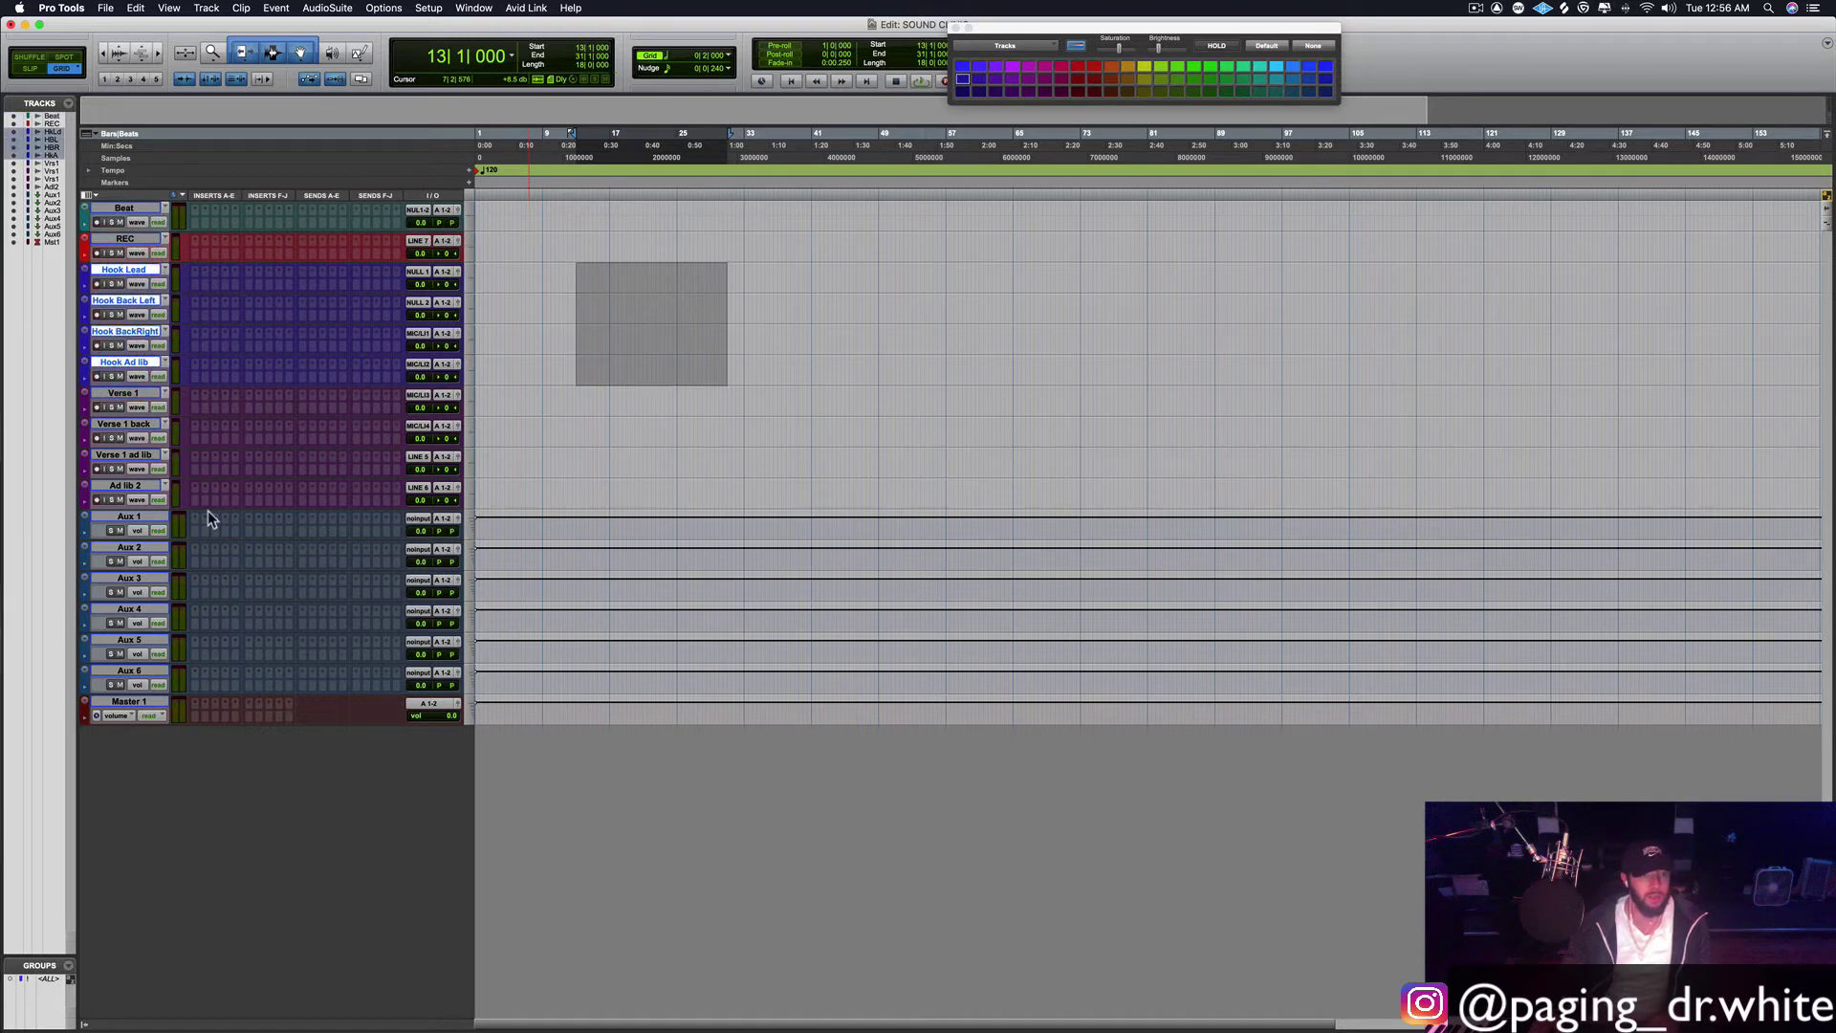
# Step: Rename the Aux 1 track as VOX
pyautogui.click(139, 517)
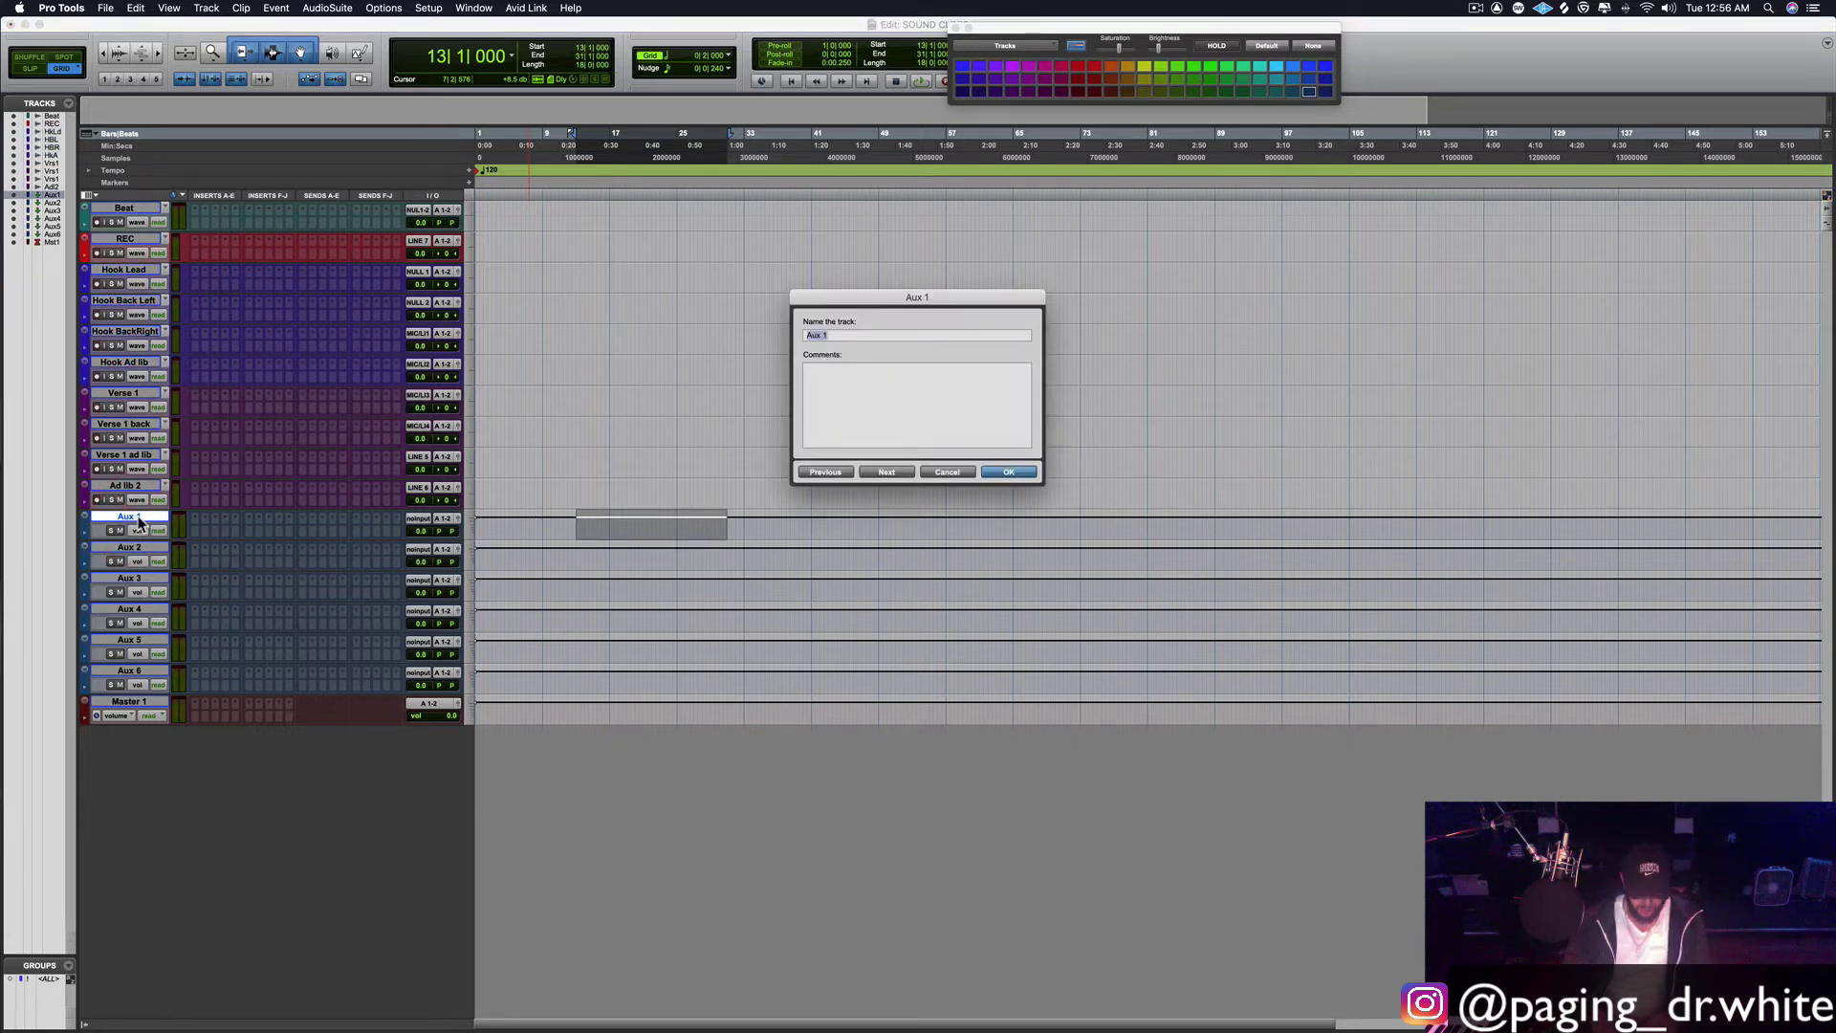
pyautogui.write('VOX')
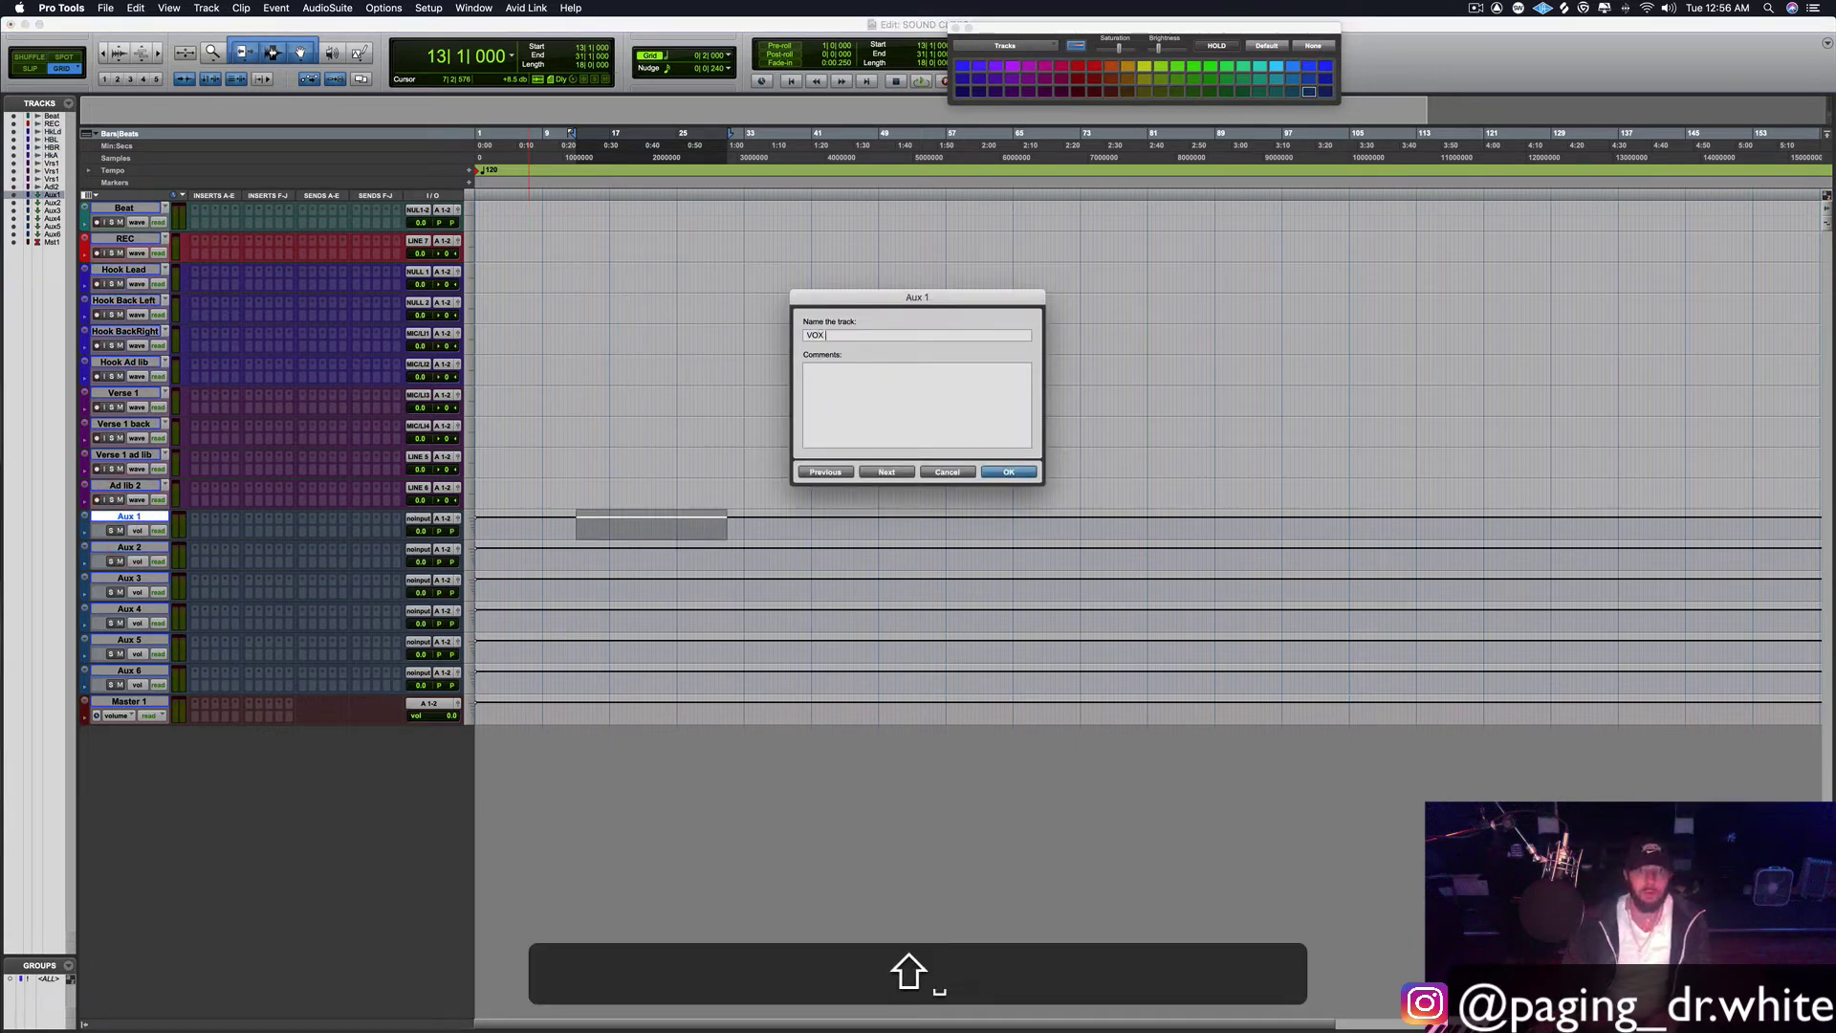
pyautogui.click(1006, 473)
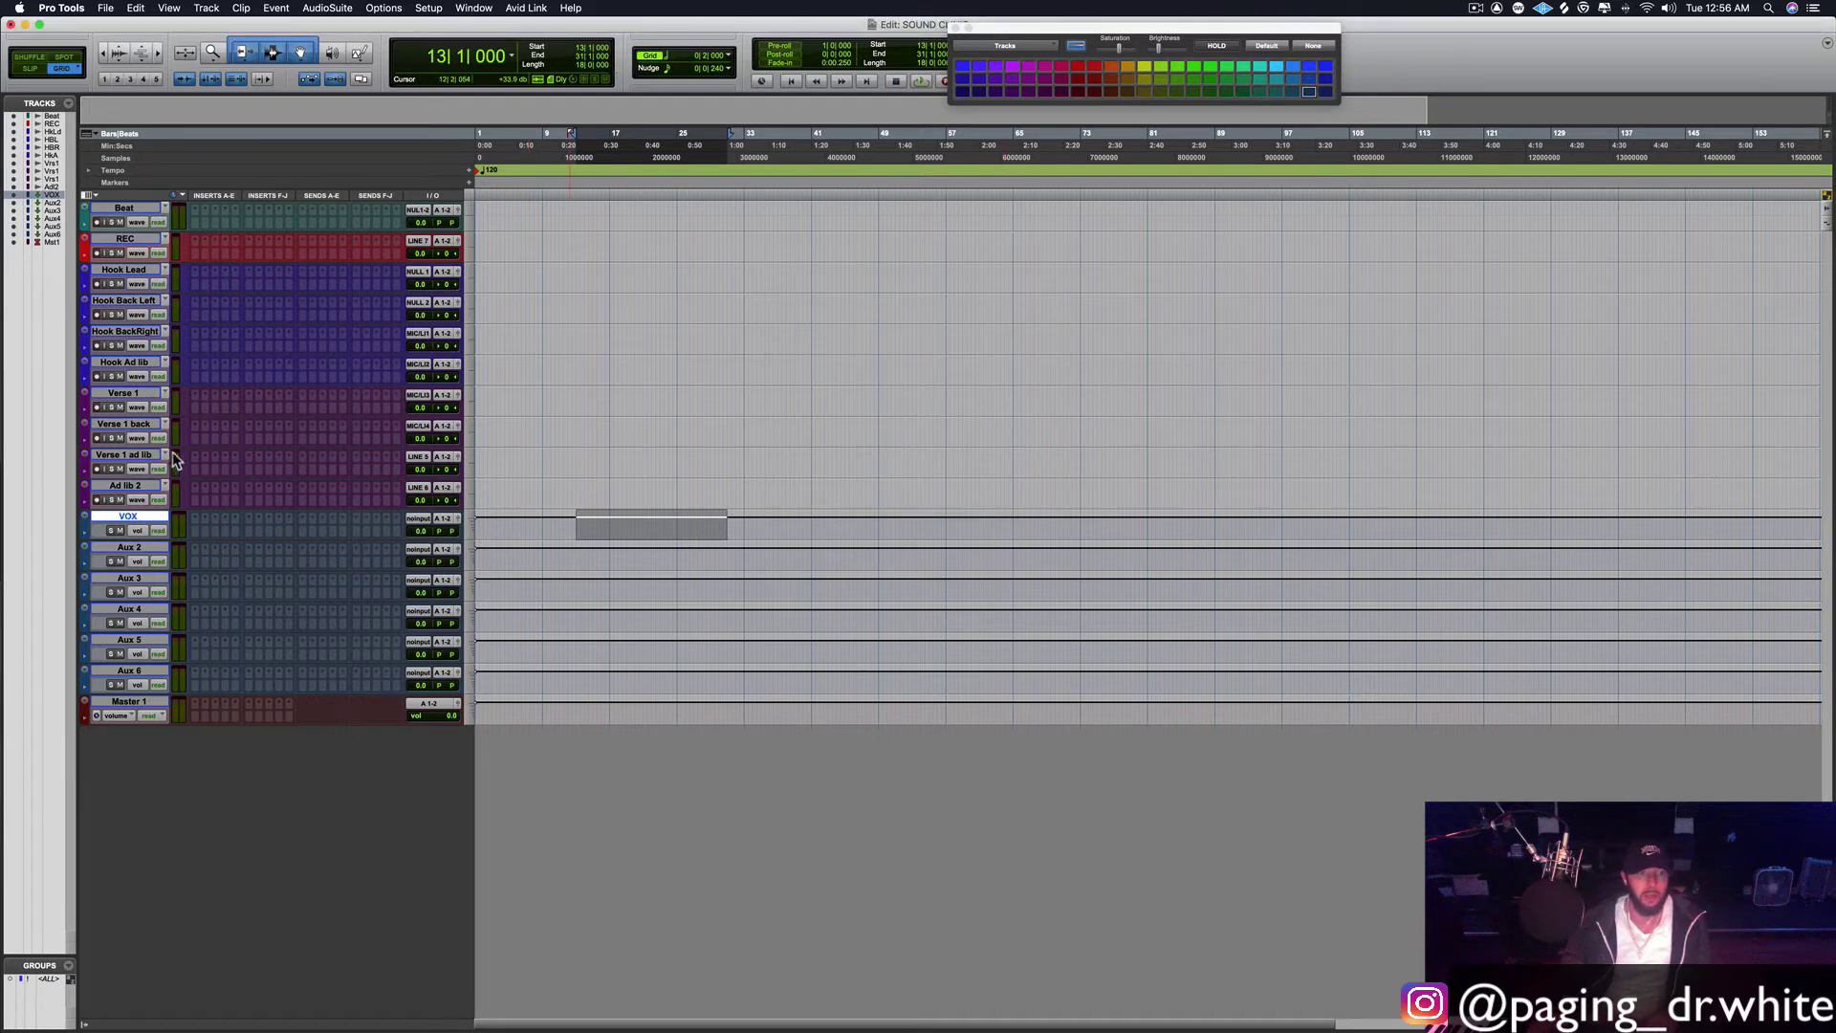
# Step: Select the tracks from Hook Lead through Ad lib 2 and route all their outputs to Bus 7-8 (Stereo)
pyautogui.click(131, 269)
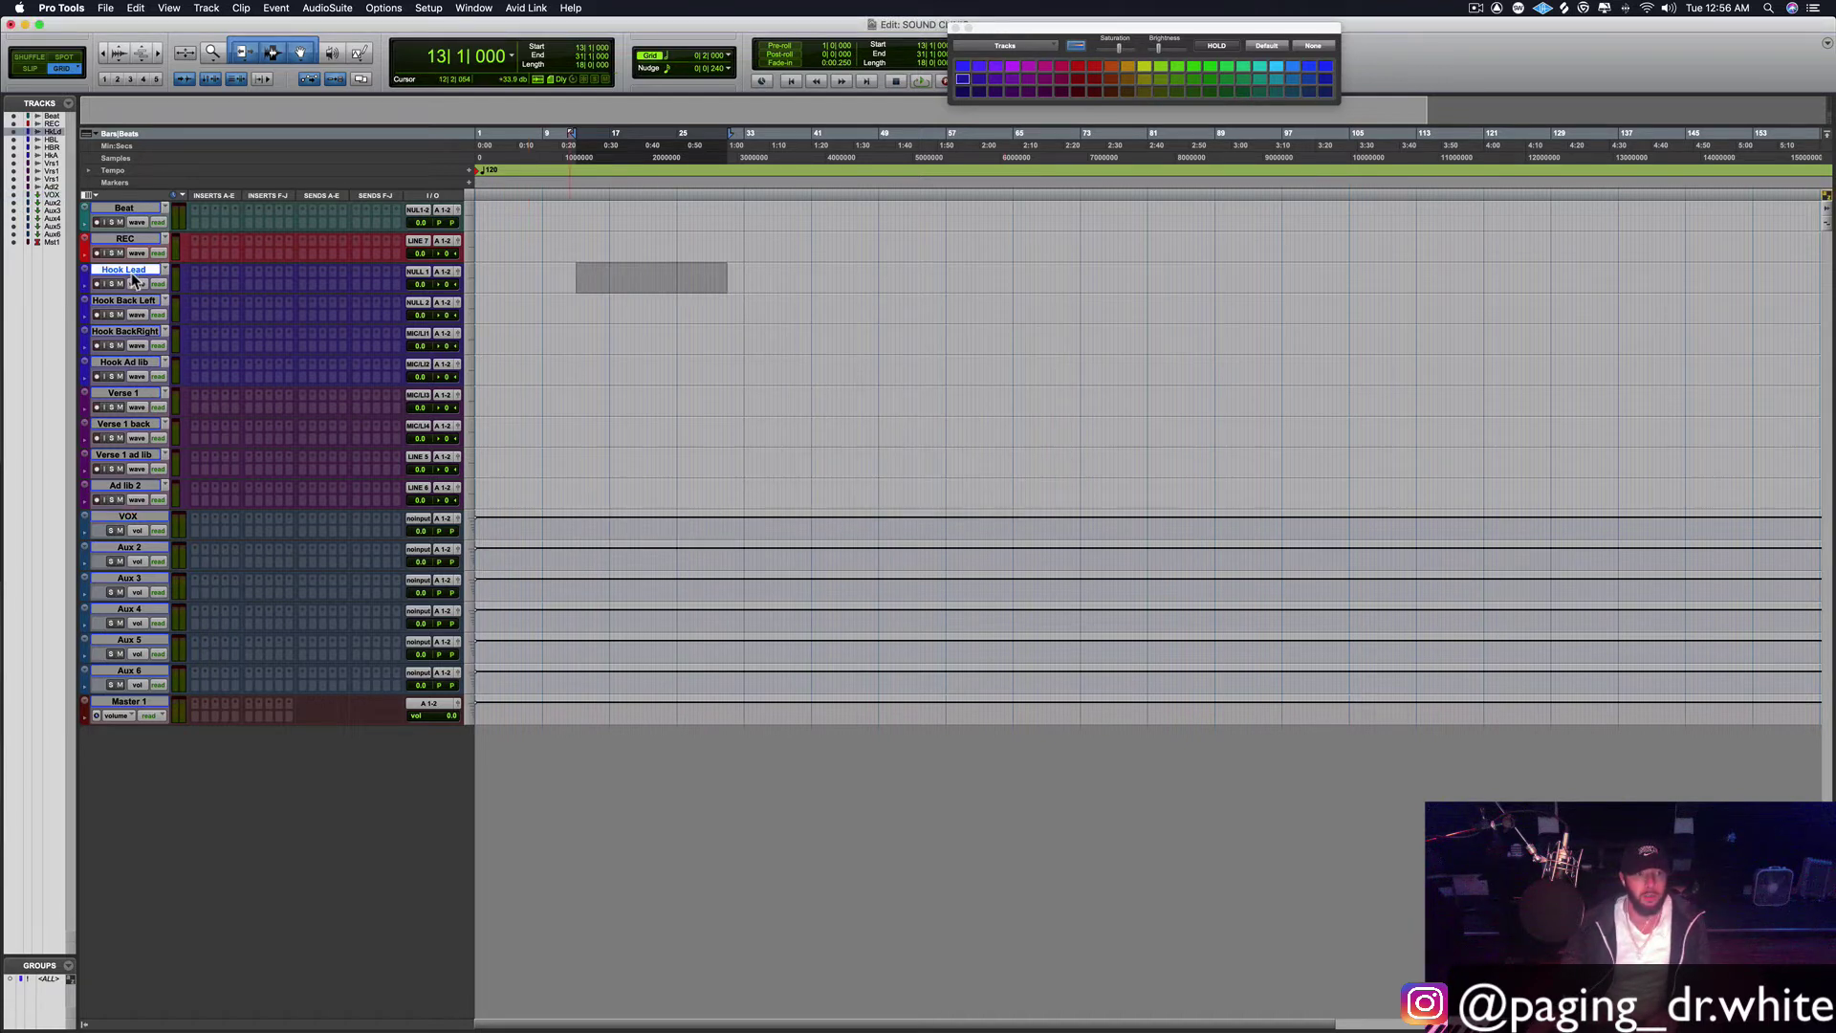
pyautogui.keyDown('shift'); pyautogui.click(131, 490); pyautogui.keyUp('shift')
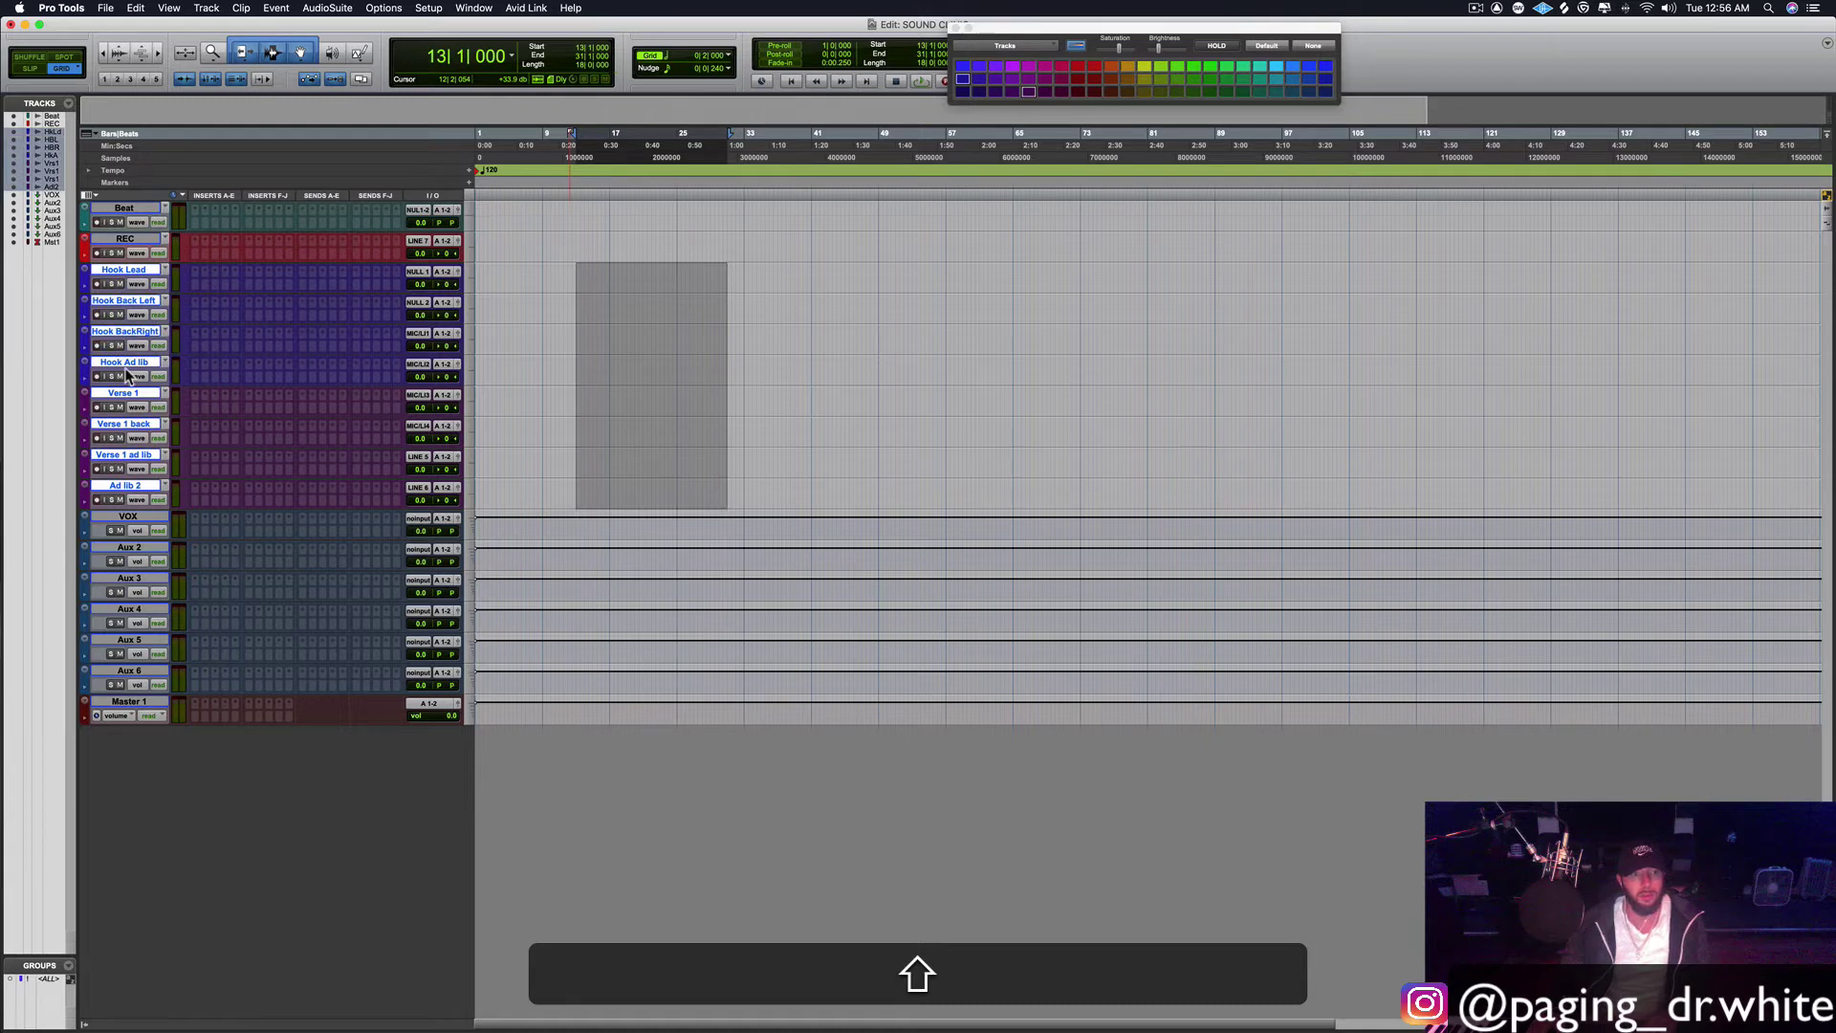
pyautogui.keyDown('ctrl'); pyautogui.keyDown('shift'); pyautogui.click(447, 273); pyautogui.keyUp('shift'); pyautogui.keyUp('ctrl')
pyautogui.moveTo(450, 278)
pyautogui.moveTo(536, 288)
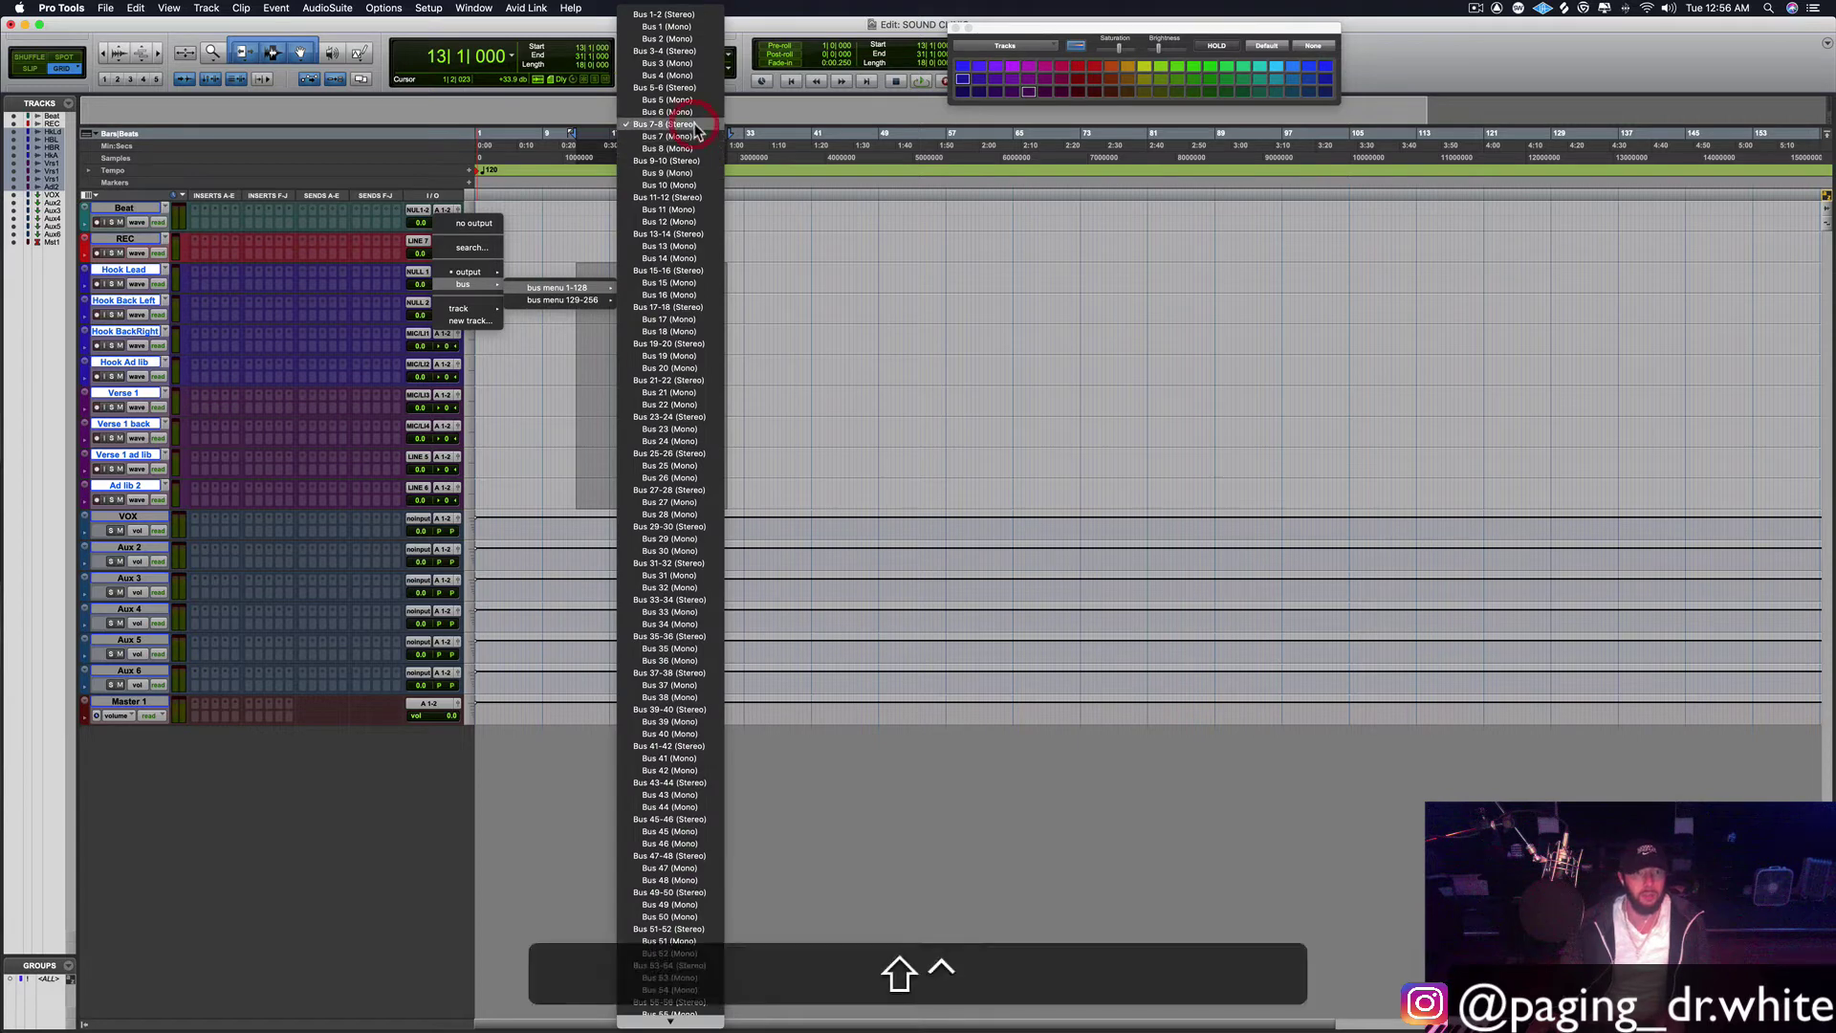
pyautogui.hotkey('alt', 'shift')
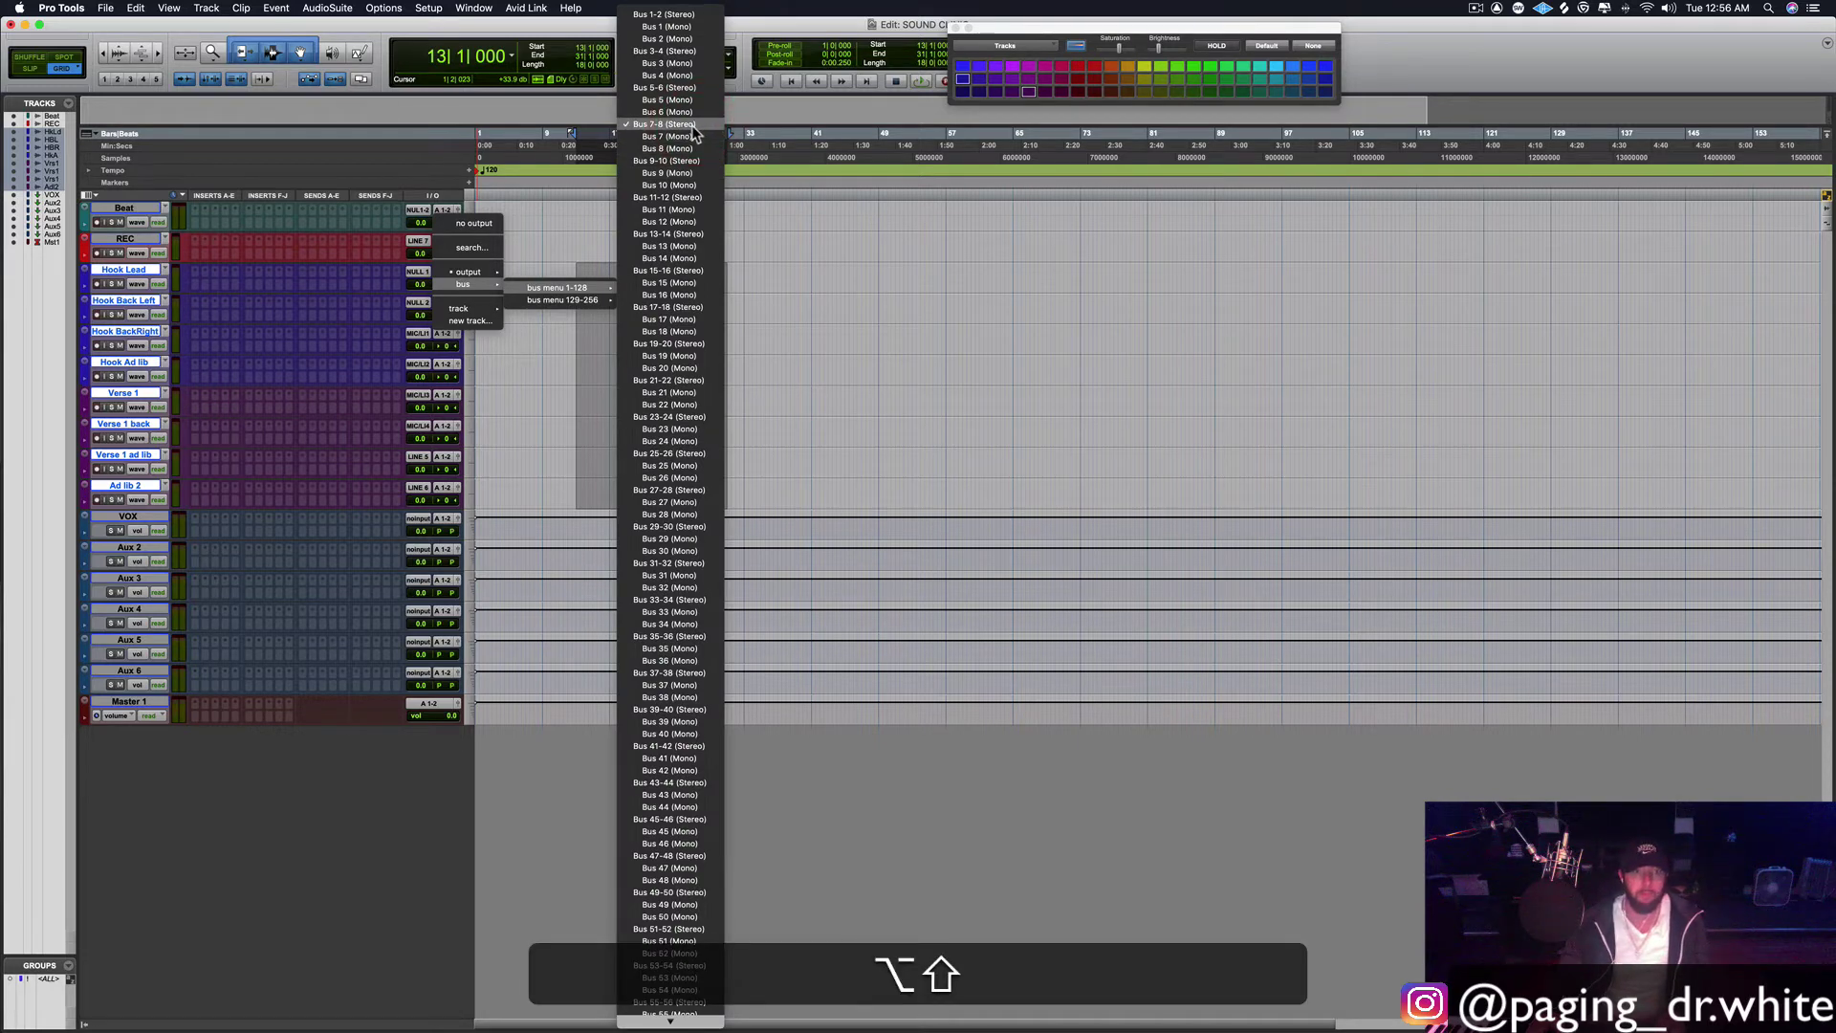
pyautogui.keyDown('alt'); pyautogui.keyDown('shift'); pyautogui.click(692, 125); pyautogui.keyUp('shift'); pyautogui.keyUp('alt')
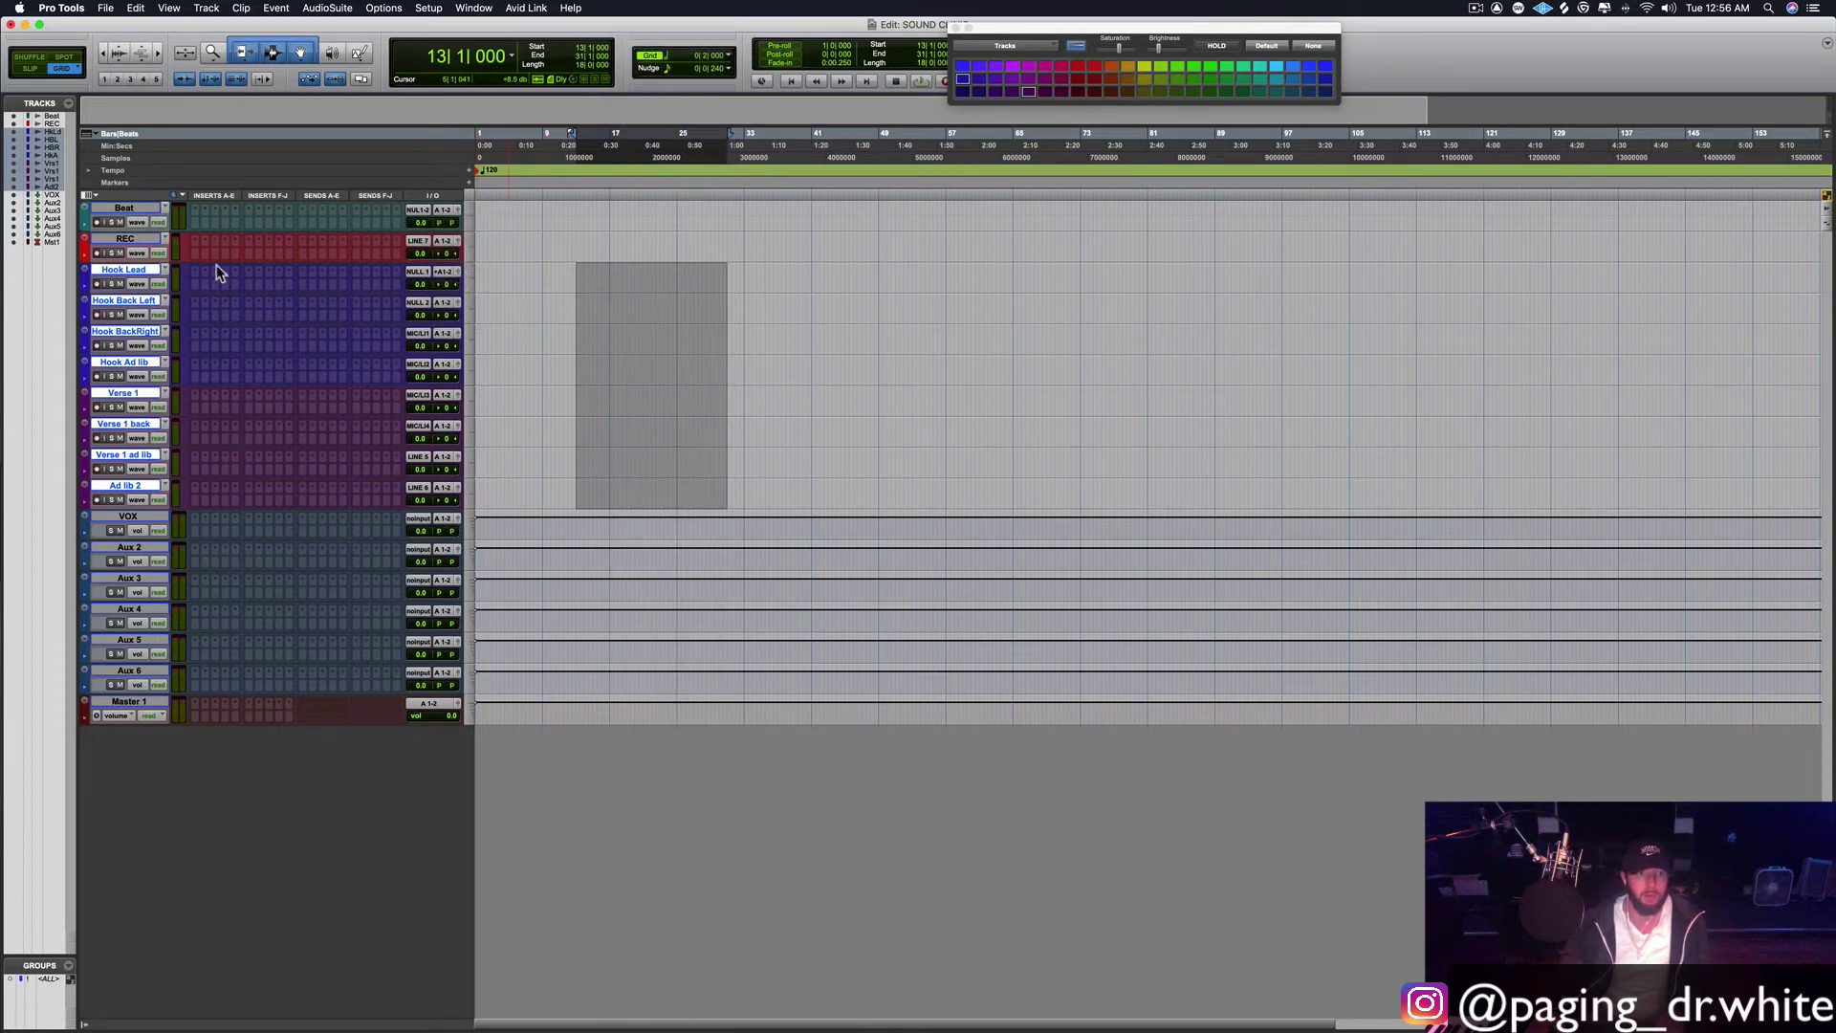
pyautogui.press('shift')
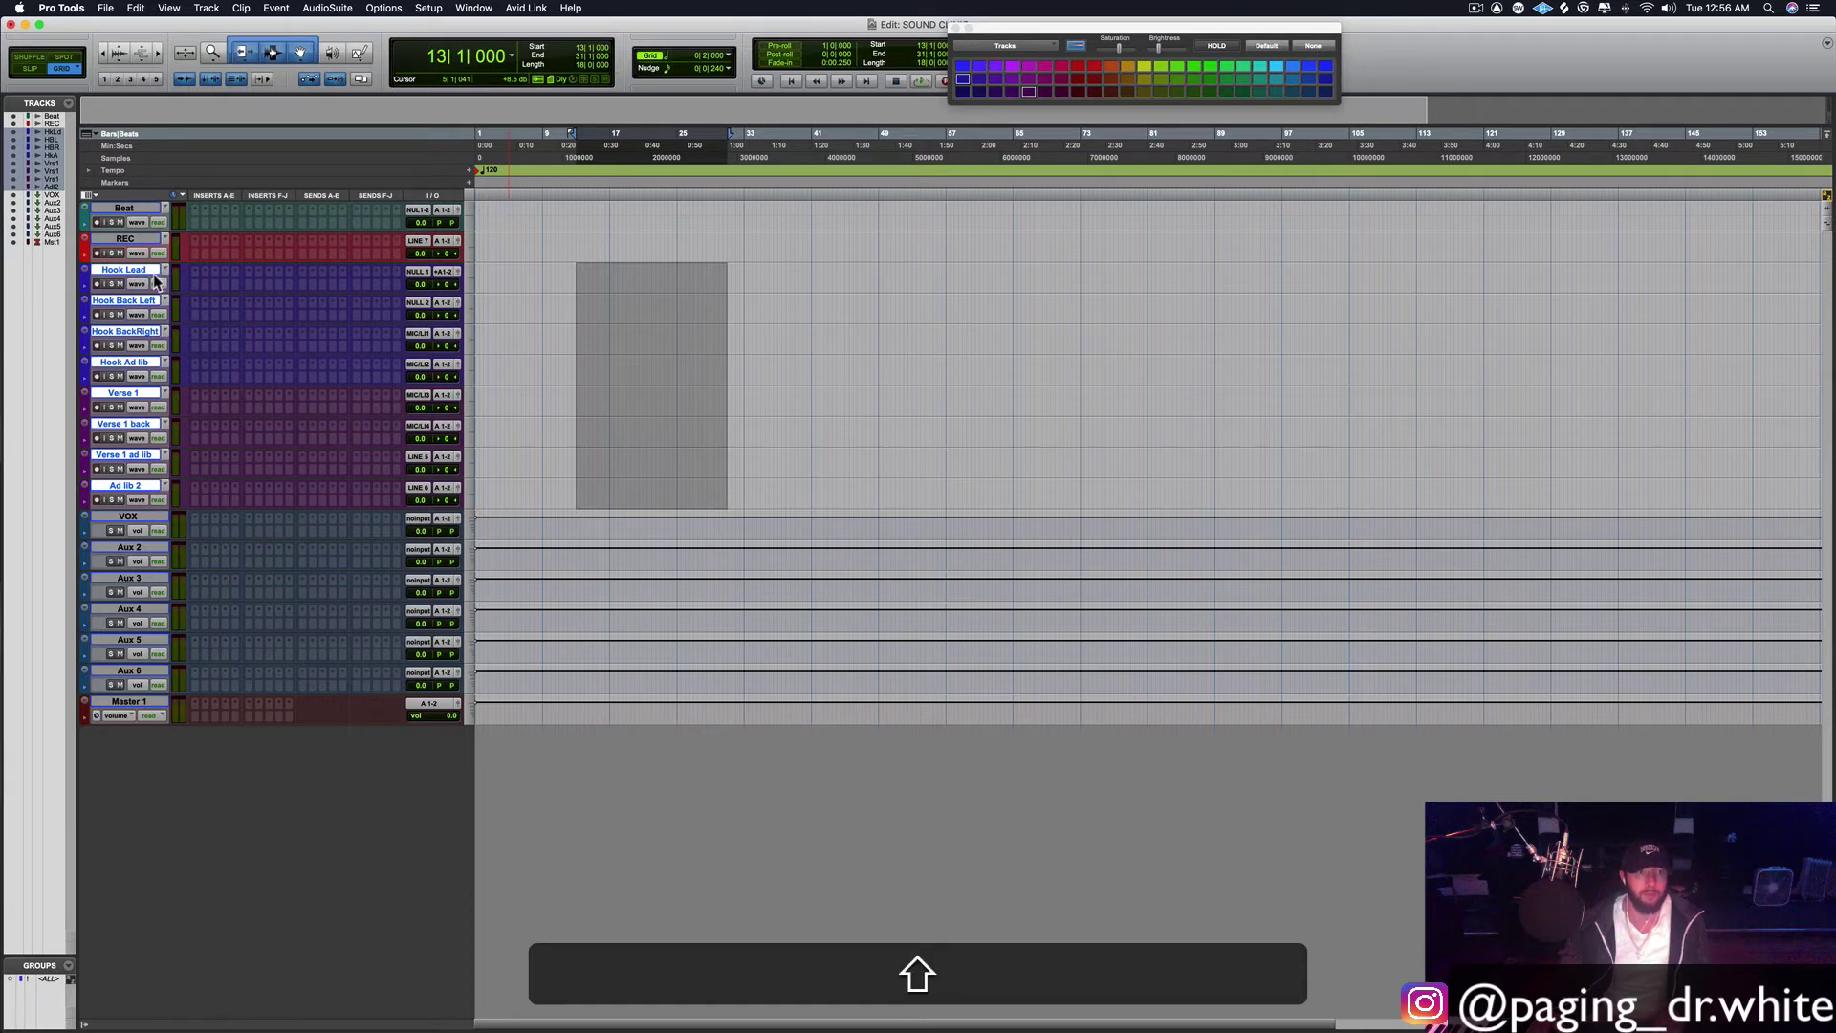
pyautogui.keyDown('alt'); pyautogui.keyDown('shift'); pyautogui.click(440, 274); pyautogui.keyUp('shift'); pyautogui.keyUp('alt')
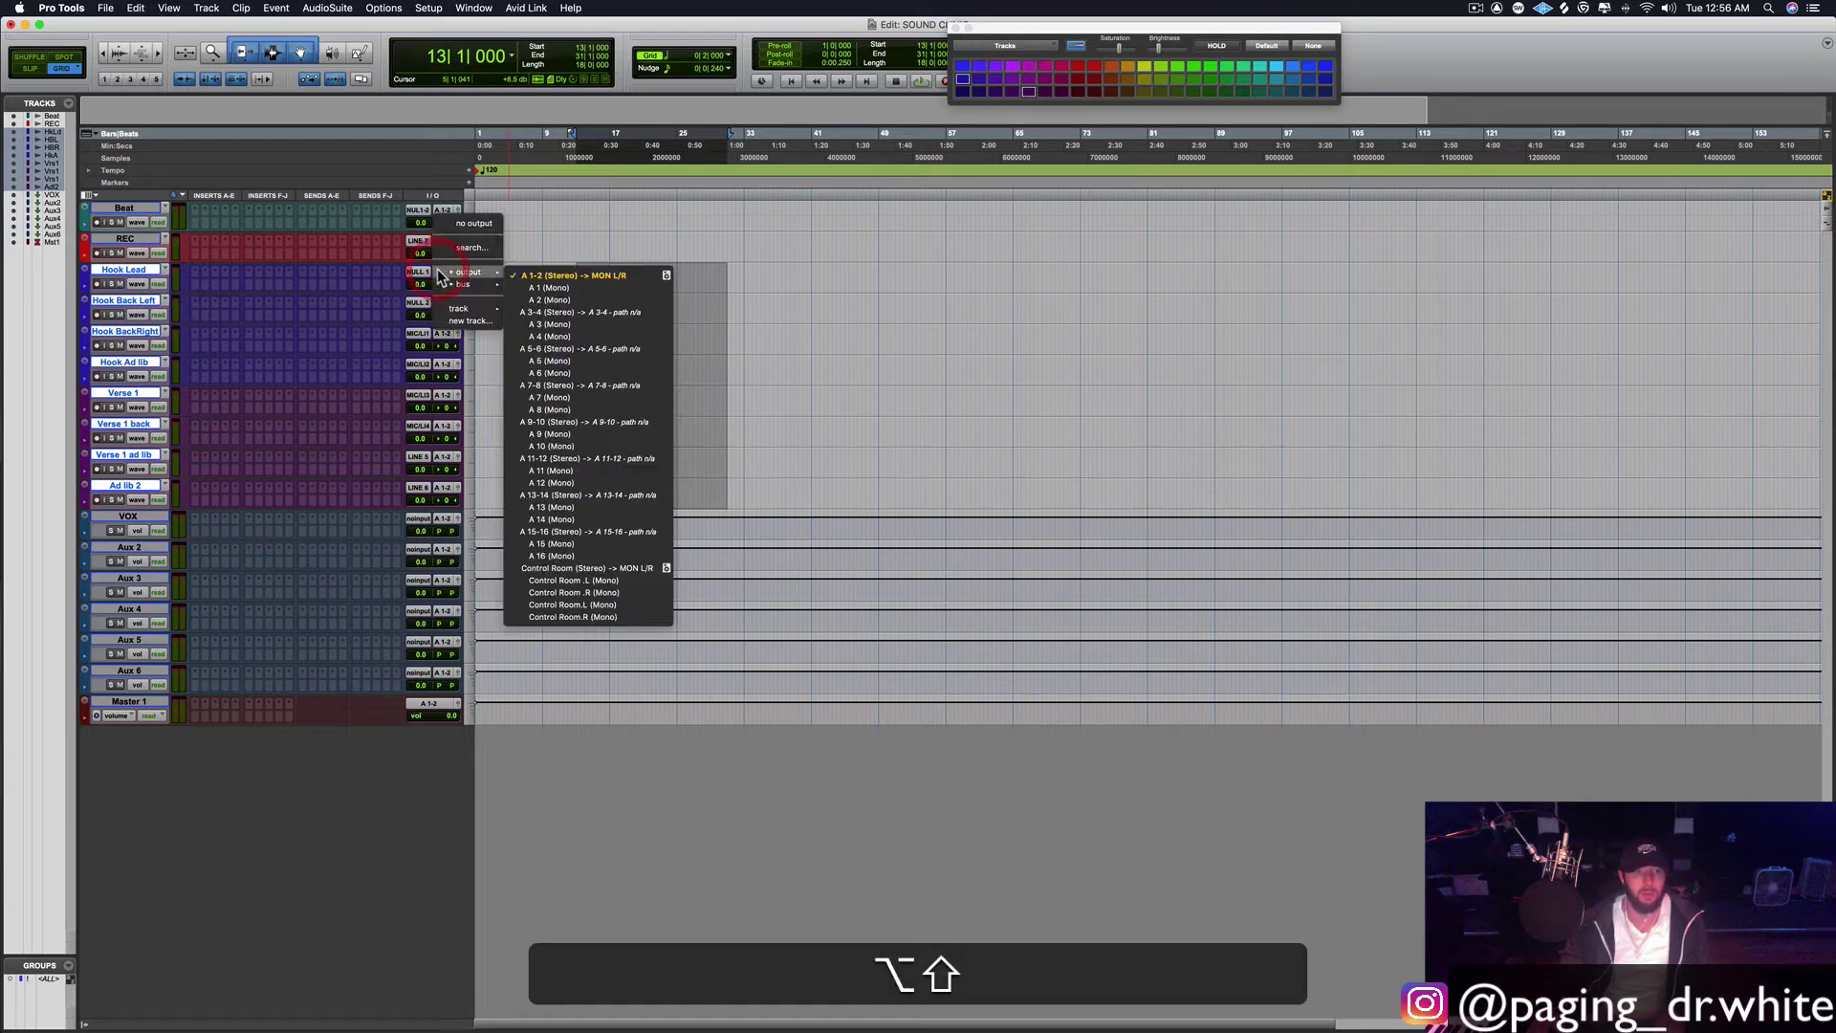
pyautogui.moveTo(463, 285)
pyautogui.moveTo(562, 288)
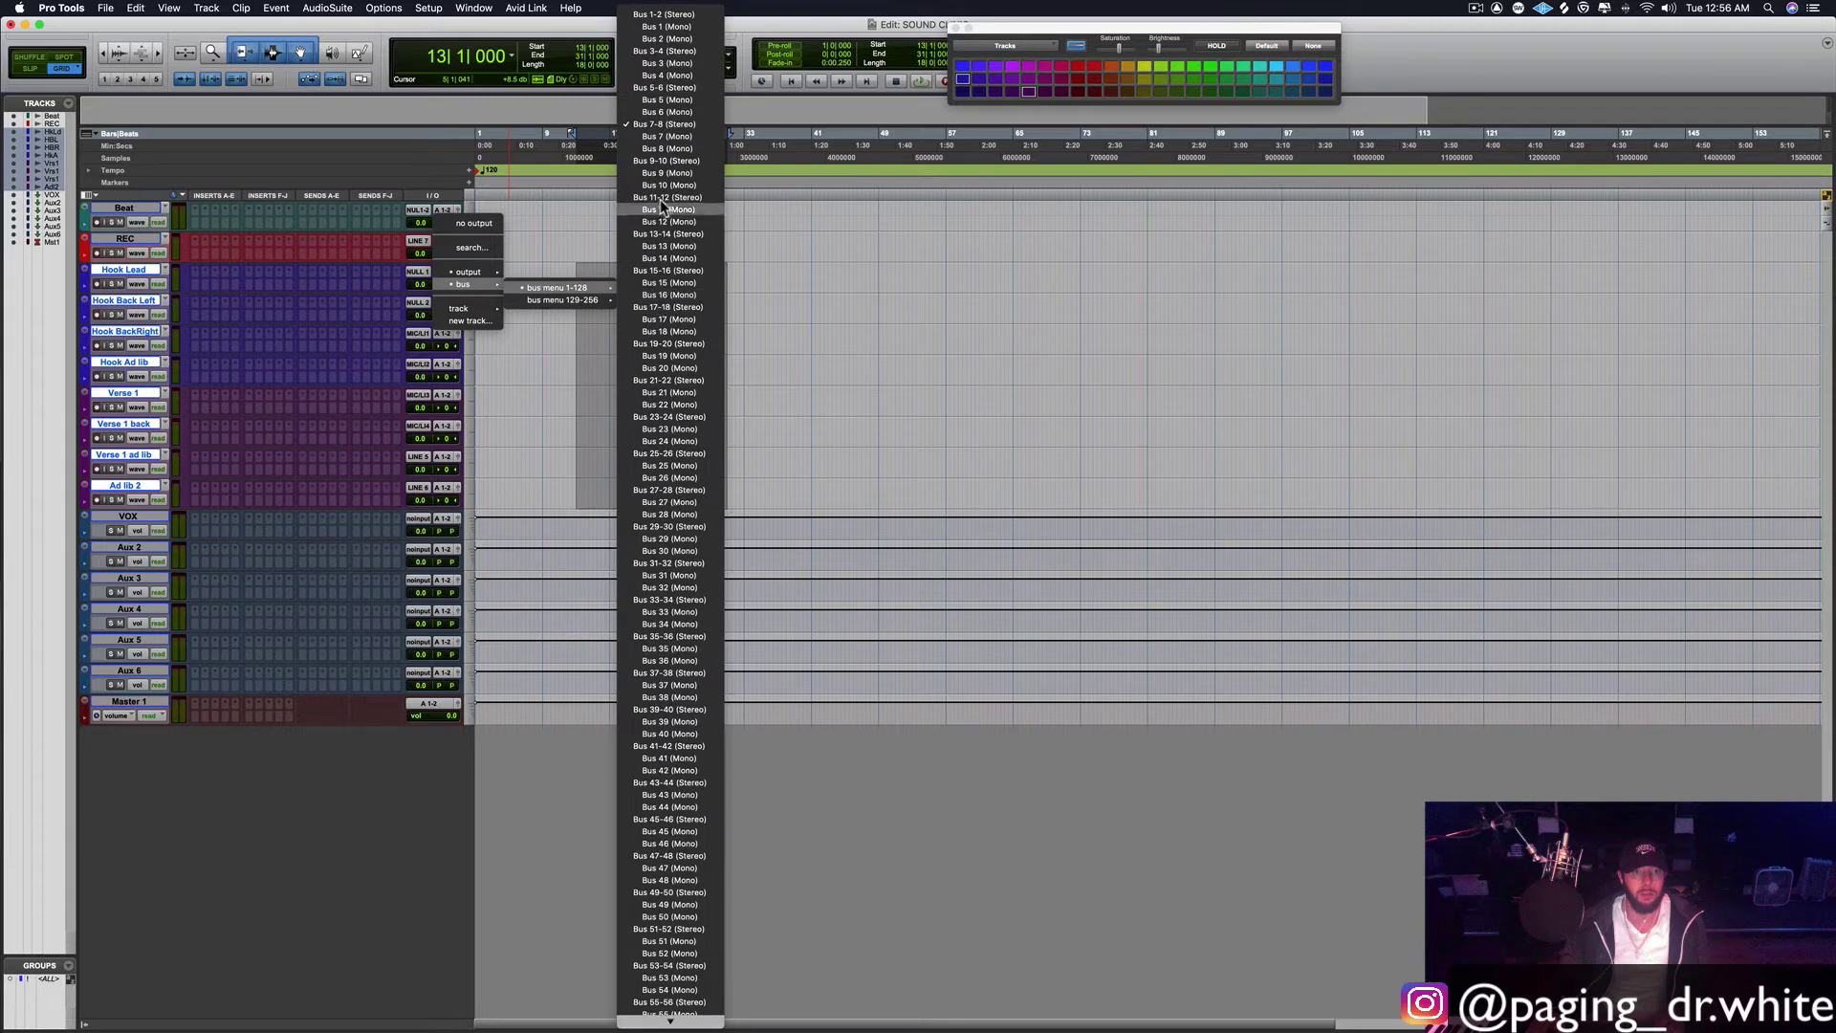
pyautogui.keyDown('alt'); pyautogui.keyDown('shift'); pyautogui.click(663, 125); pyautogui.keyUp('shift'); pyautogui.keyUp('alt')
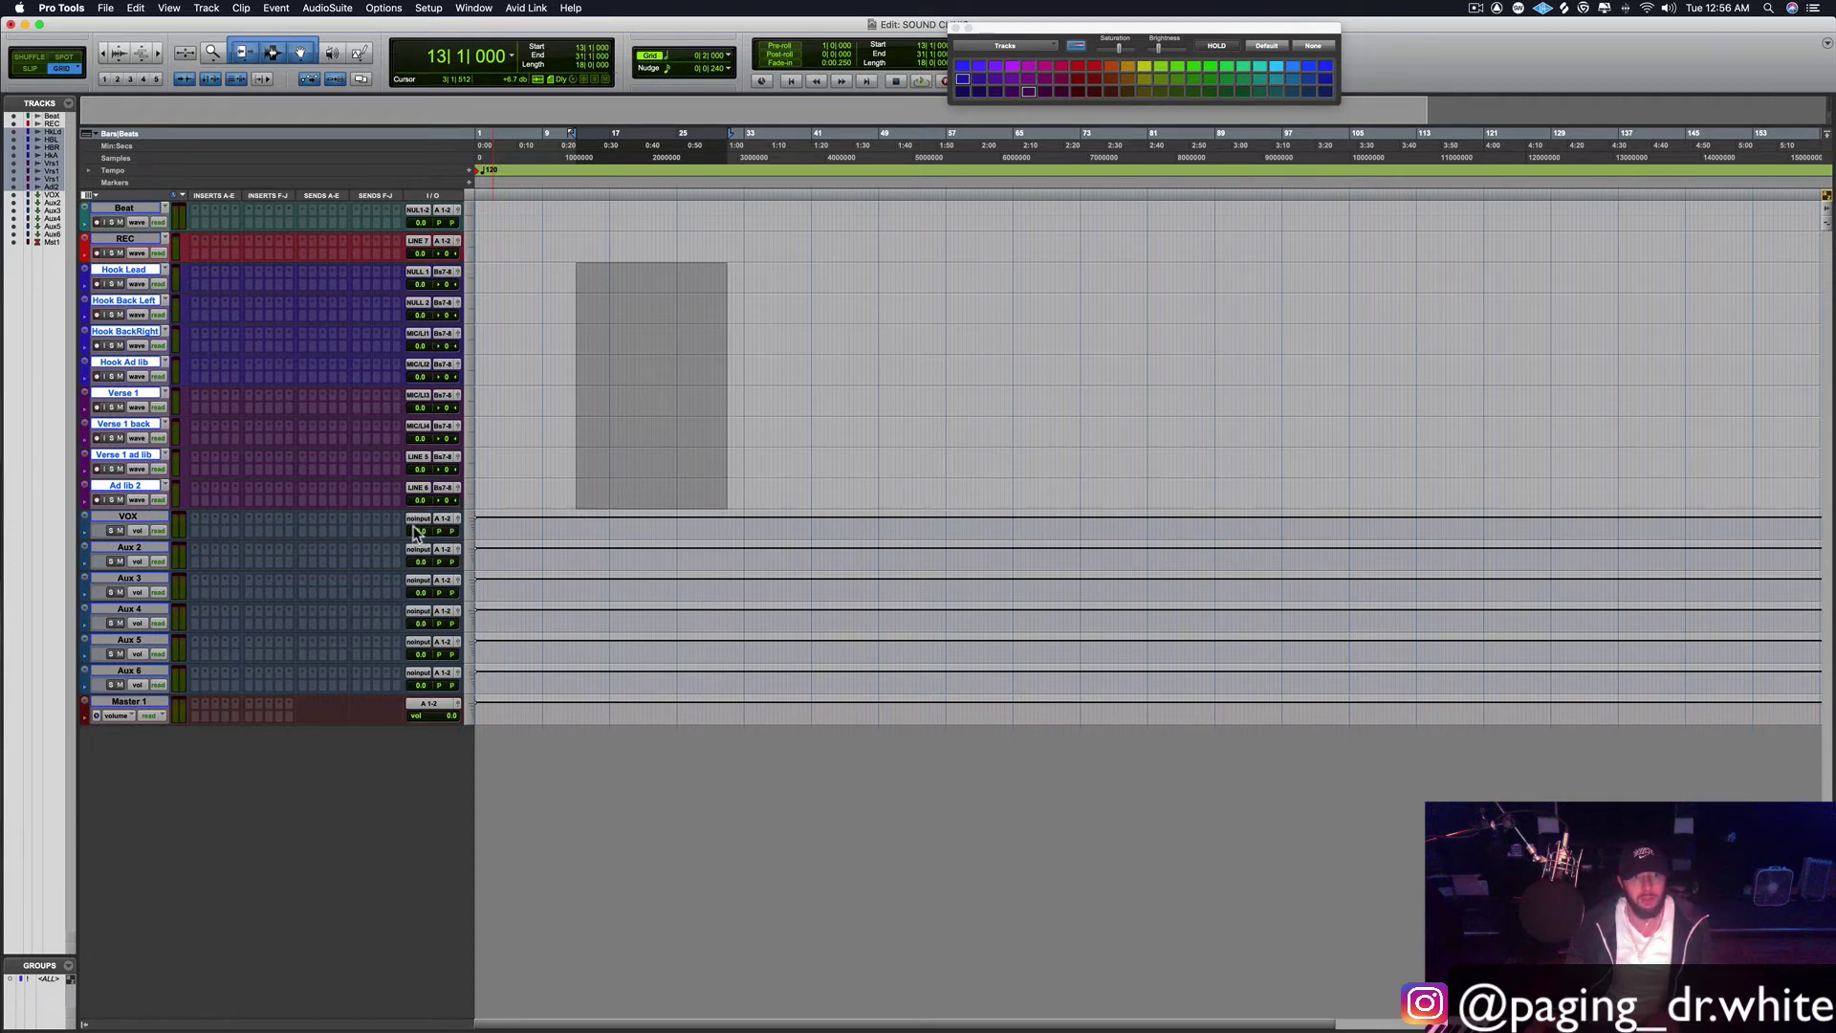
# Step: Set the input of the VOX aux track to Bus 7-8 (Stereo)
pyautogui.click(153, 516)
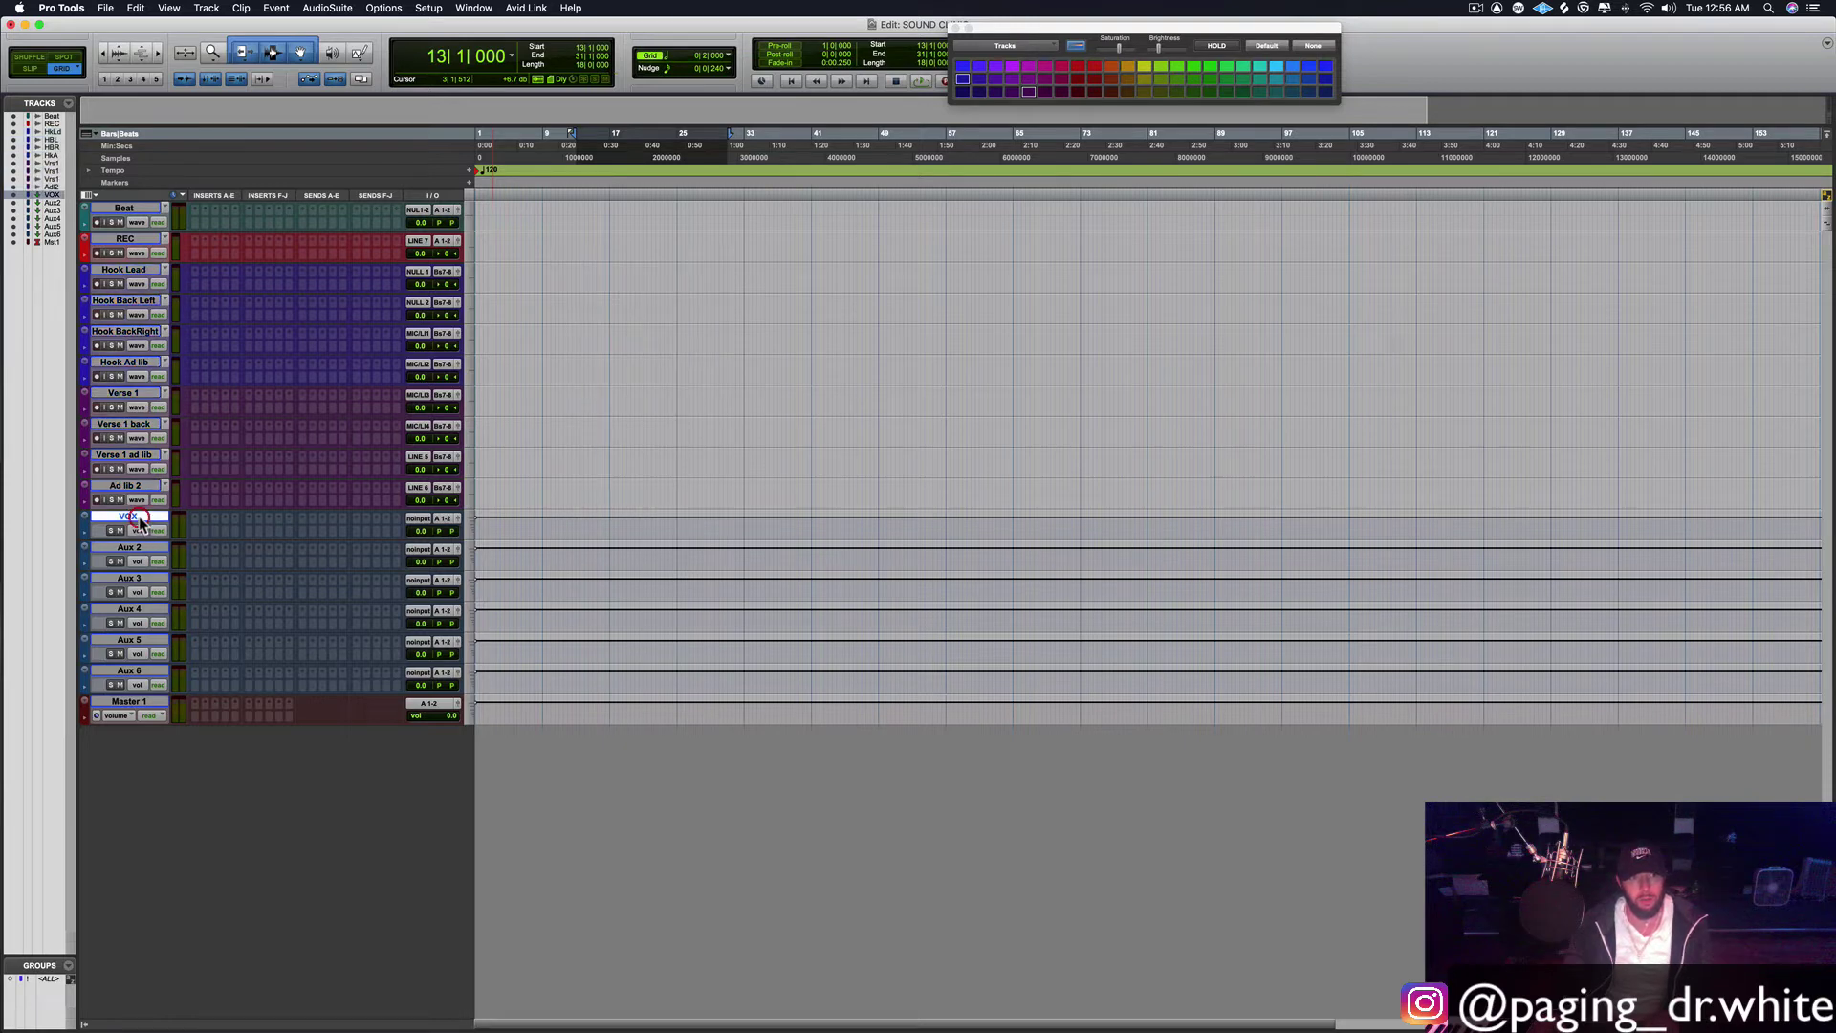
pyautogui.click(414, 520)
pyautogui.moveTo(439, 532)
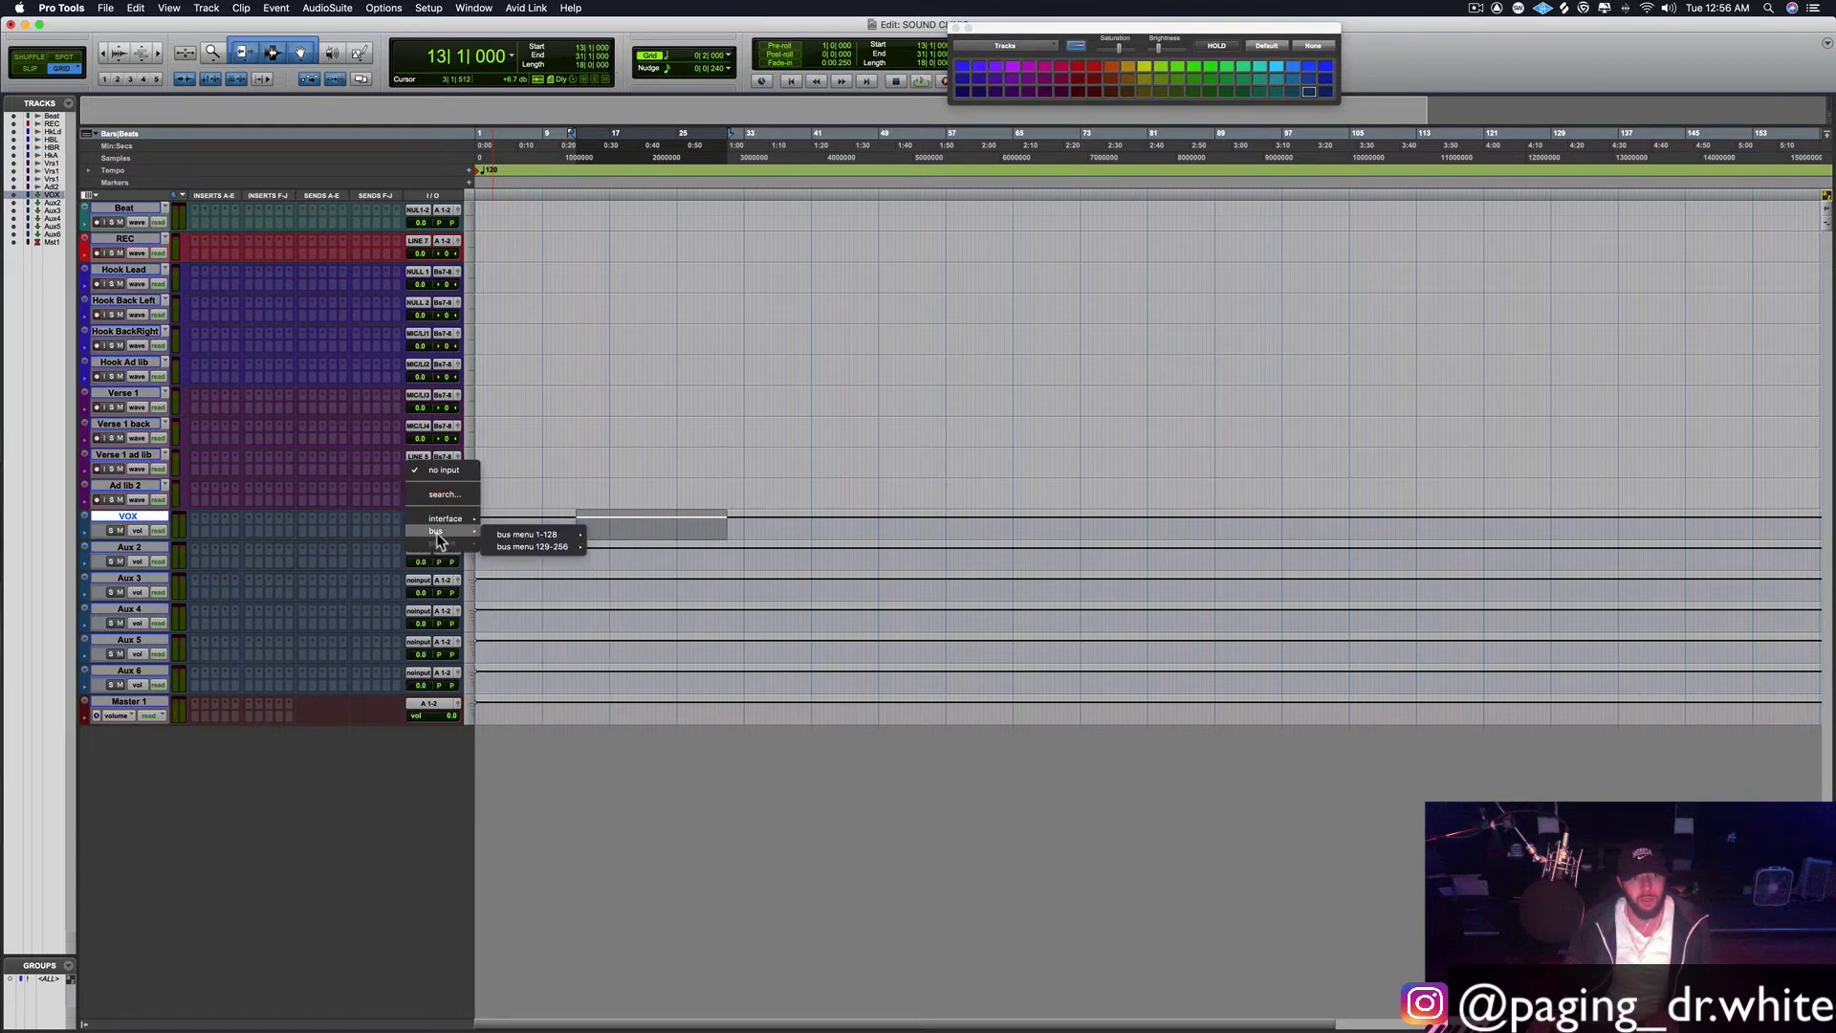
pyautogui.moveTo(538, 538)
pyautogui.click(638, 286)
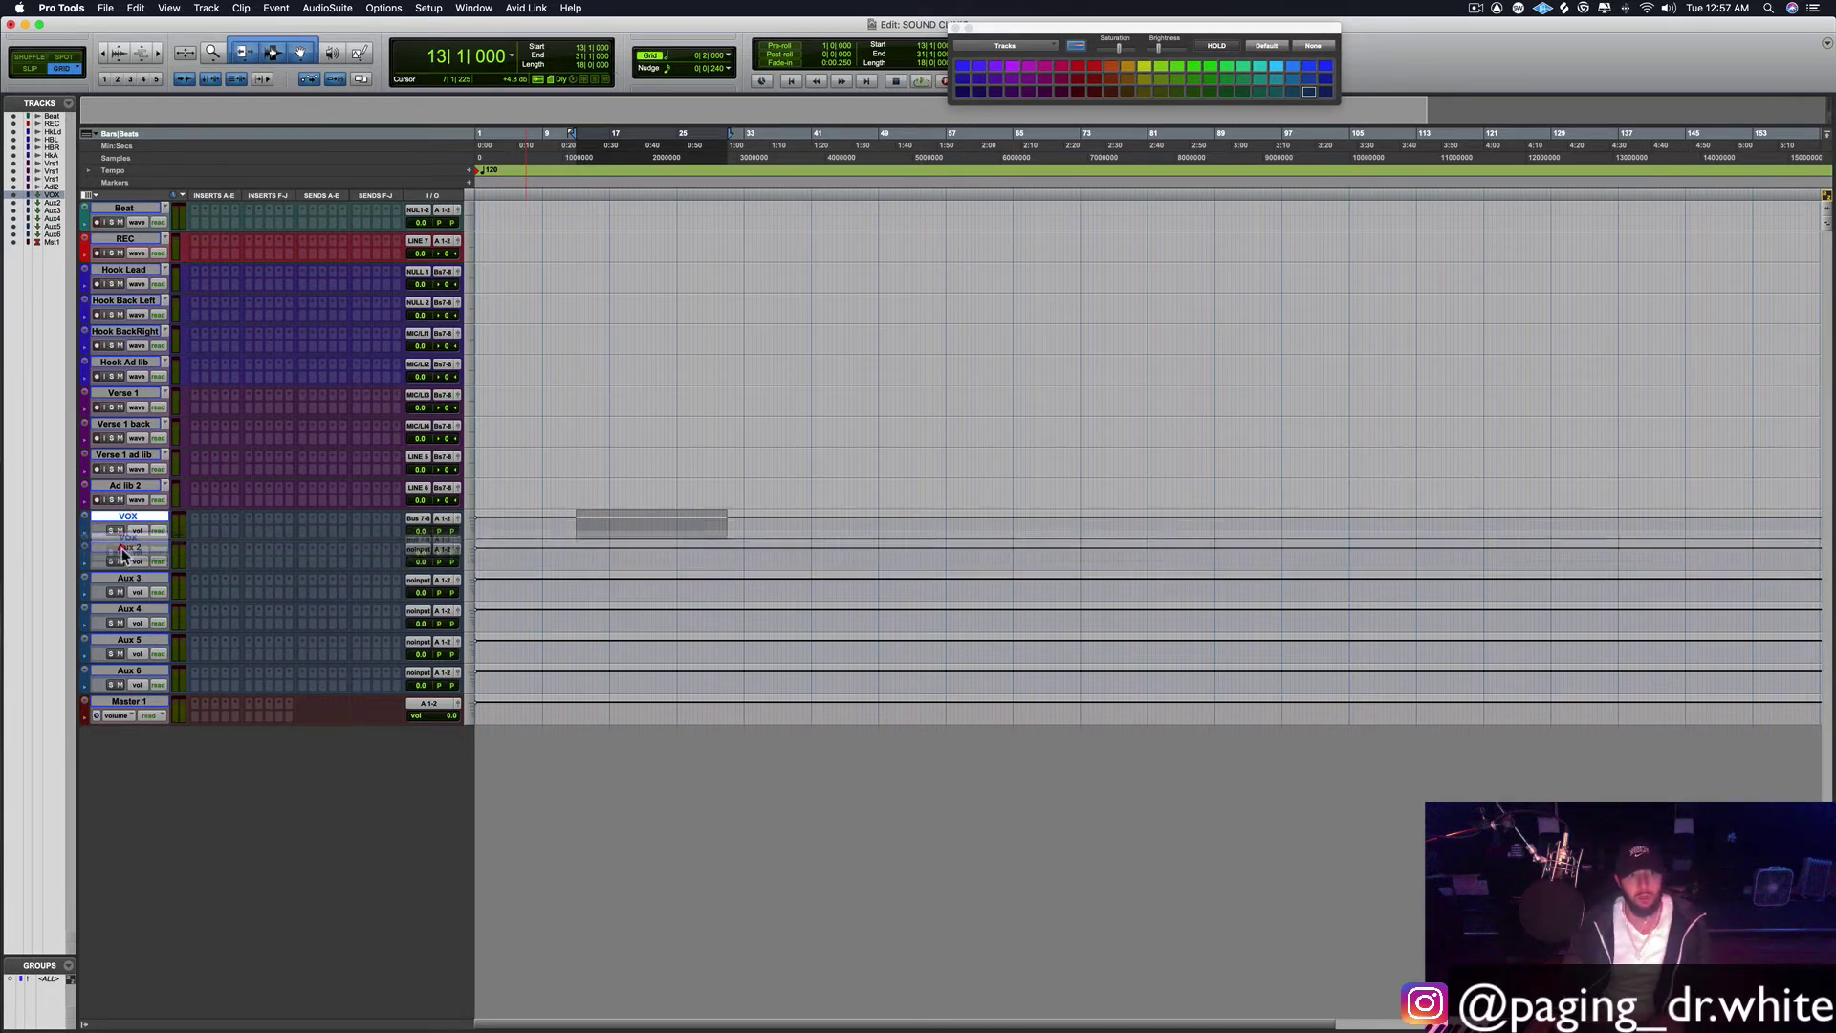
pyautogui.click(197, 535)
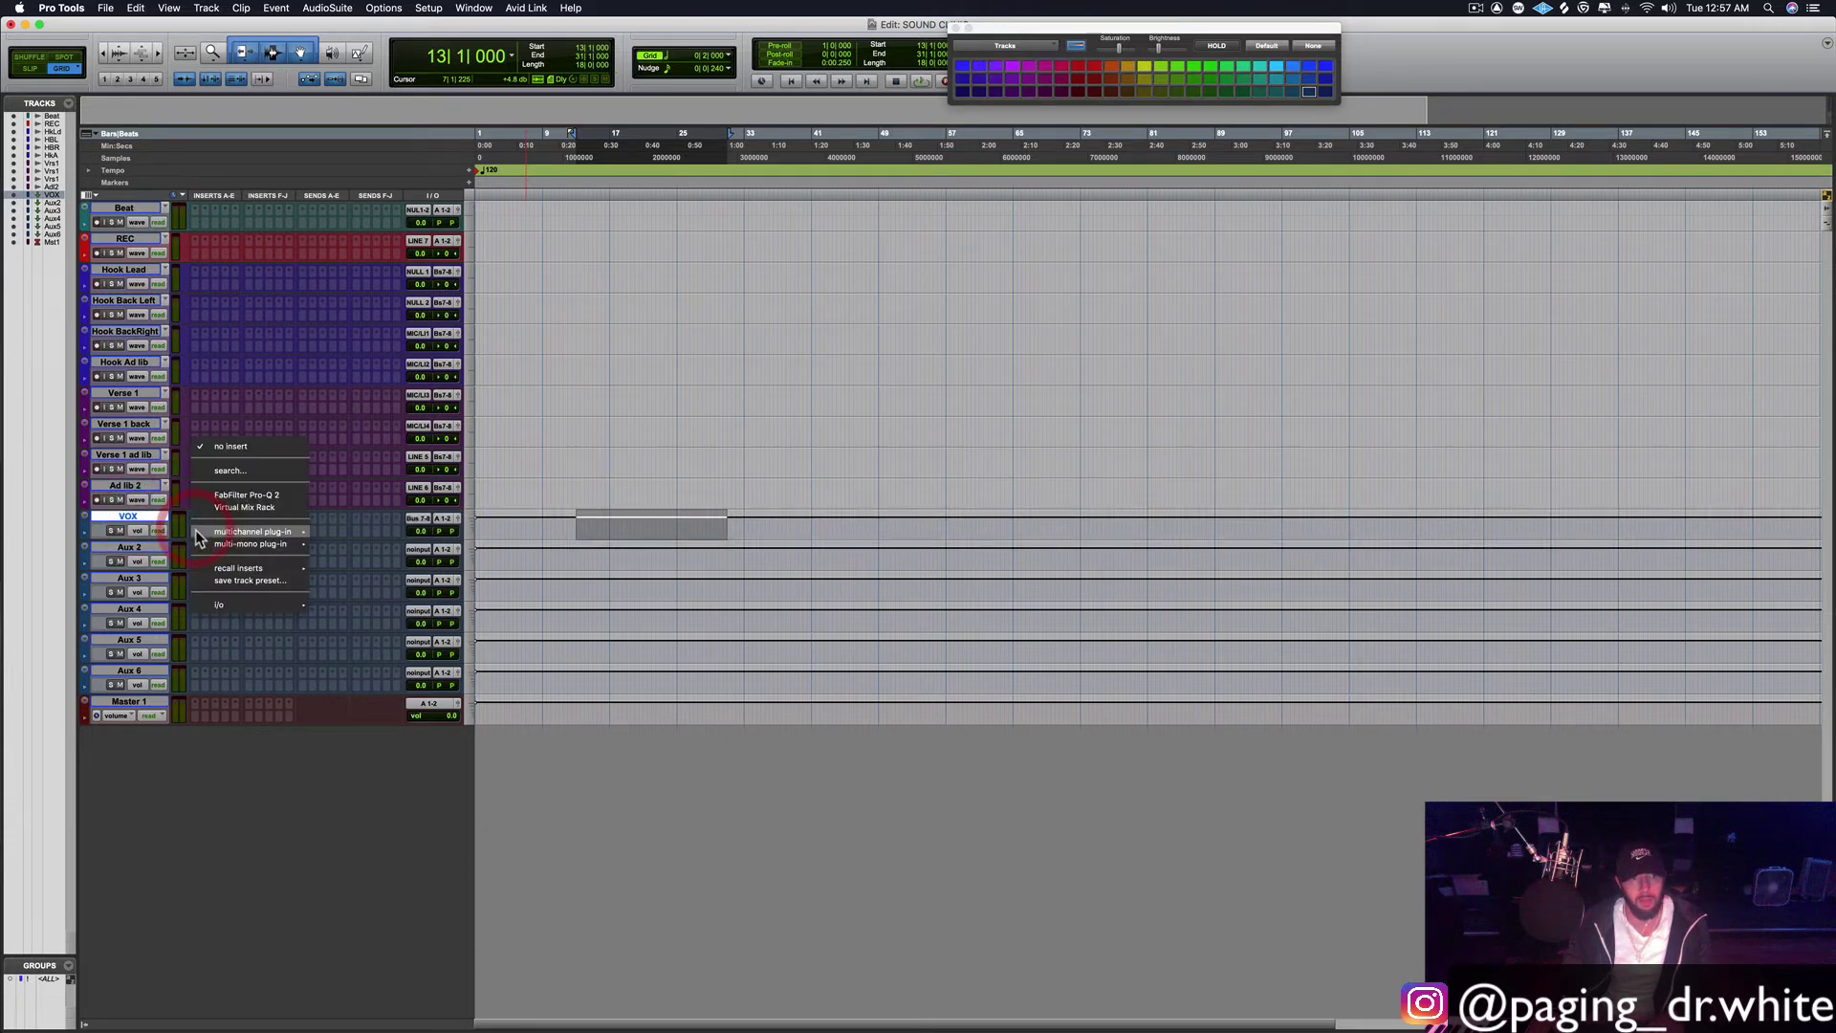
pyautogui.click(614, 450)
pyautogui.click(195, 528)
pyautogui.click(546, 451)
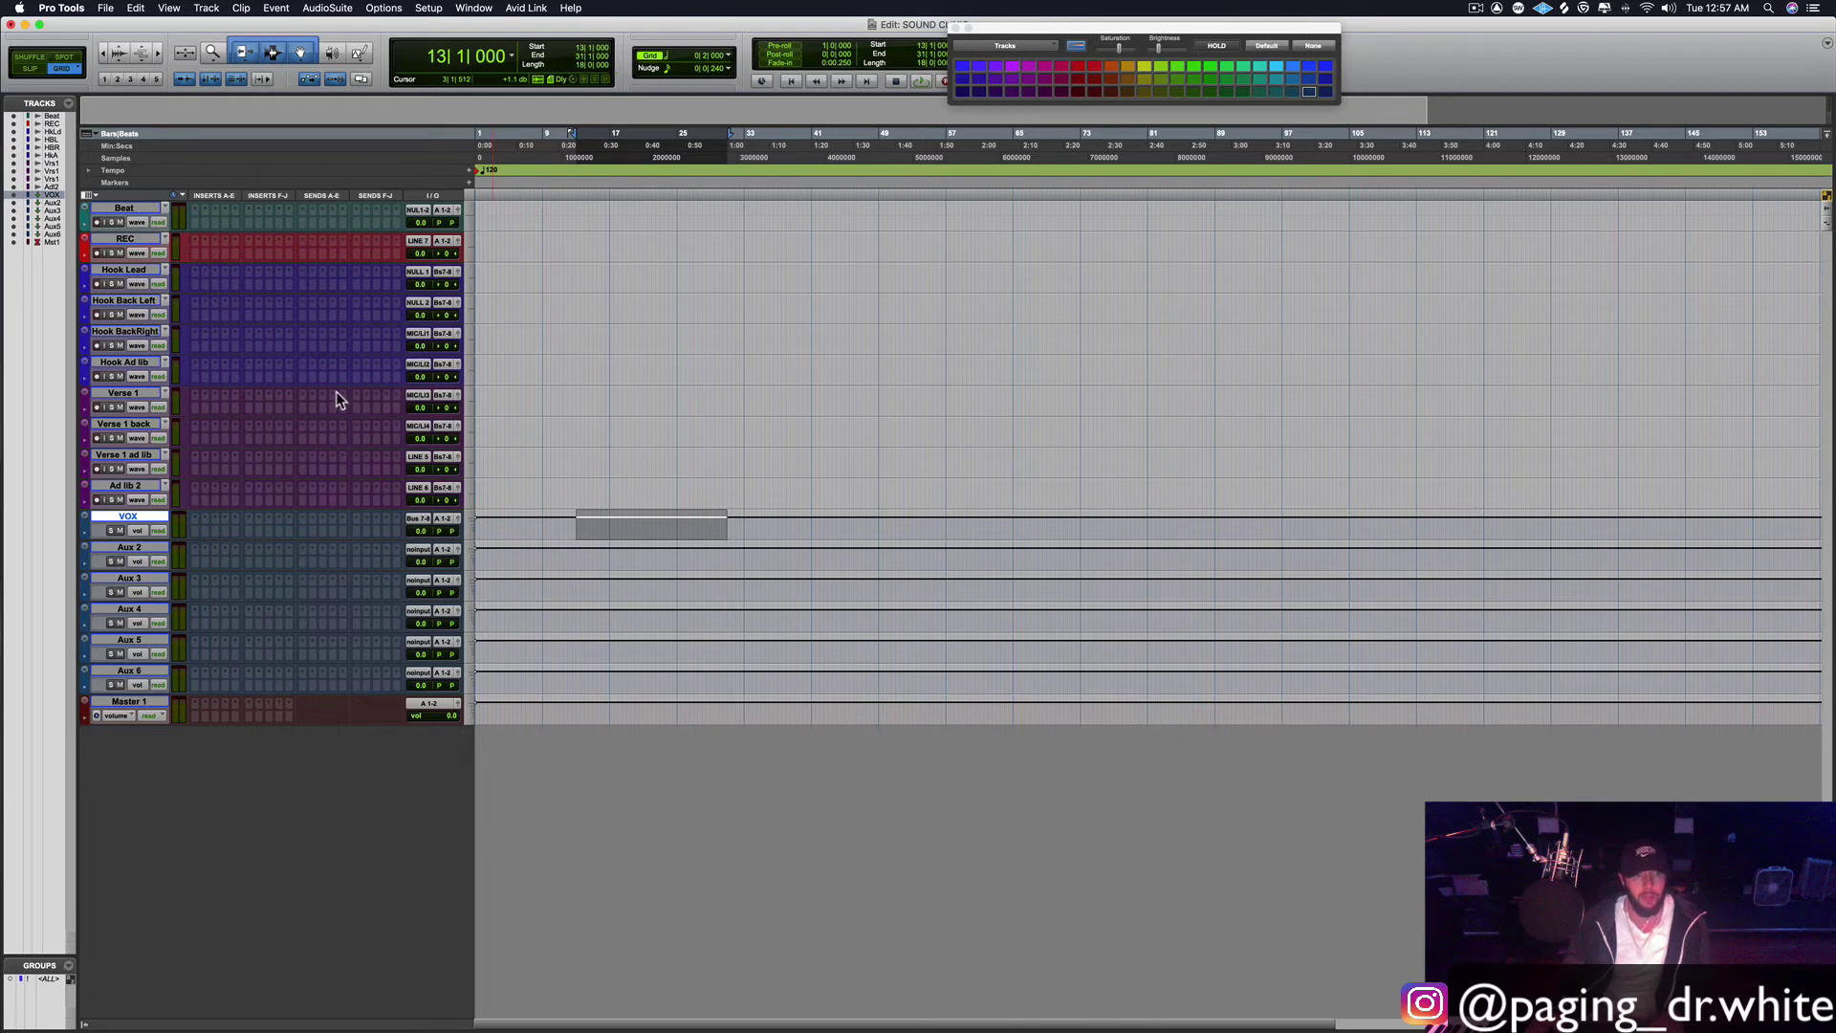
pyautogui.click(141, 272)
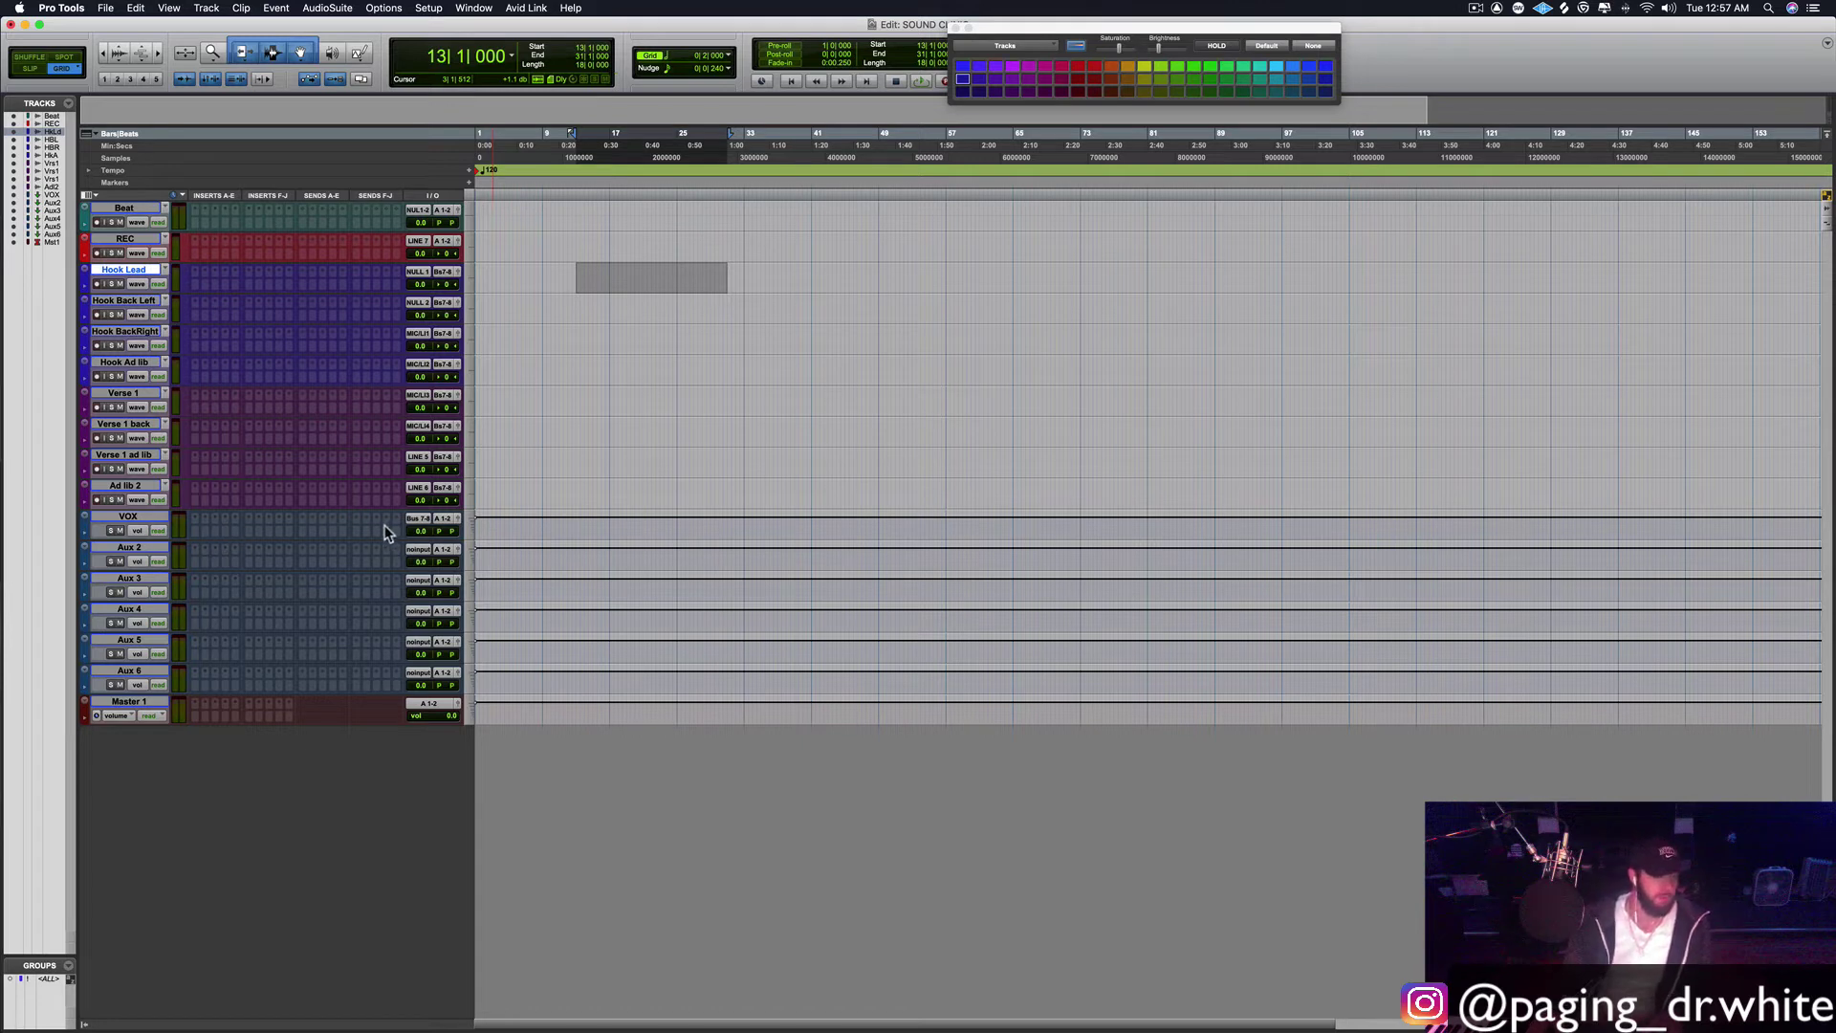
pyautogui.click(132, 548)
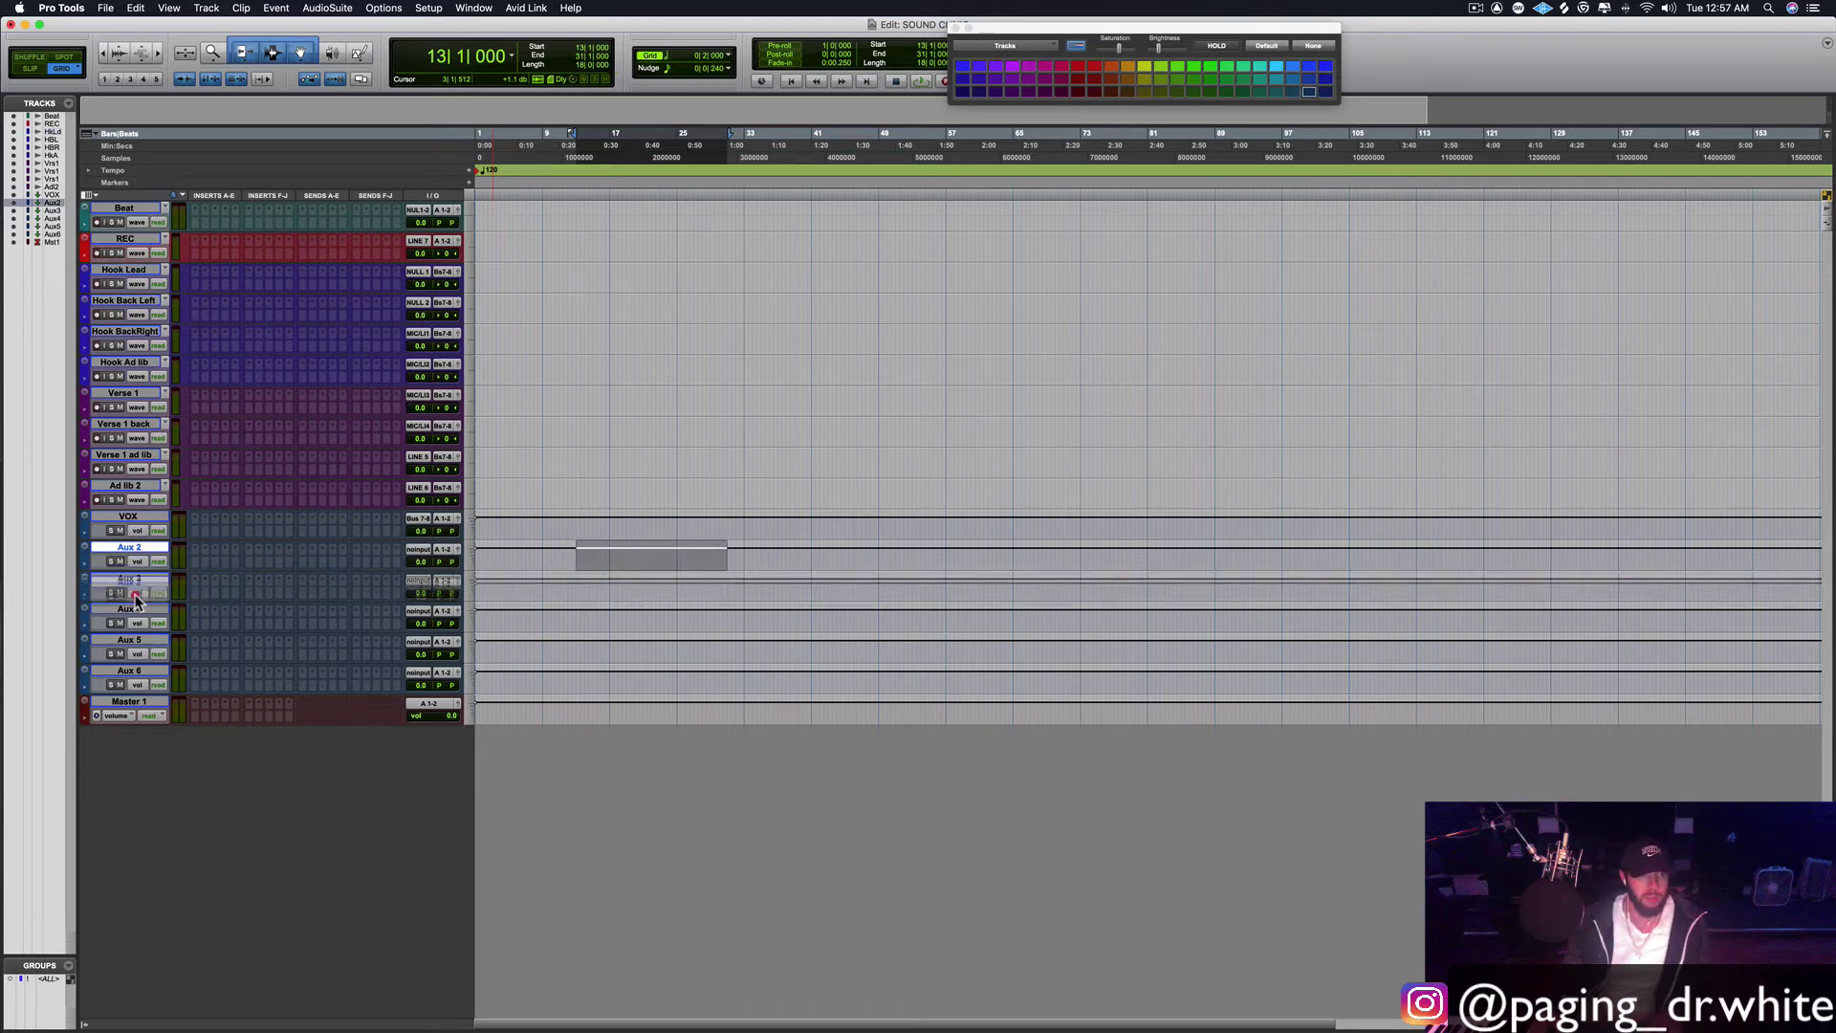
# Step: Rename the bus feeding the VOX track's input as ALL VOX AUX
pyautogui.rightClick(414, 524)
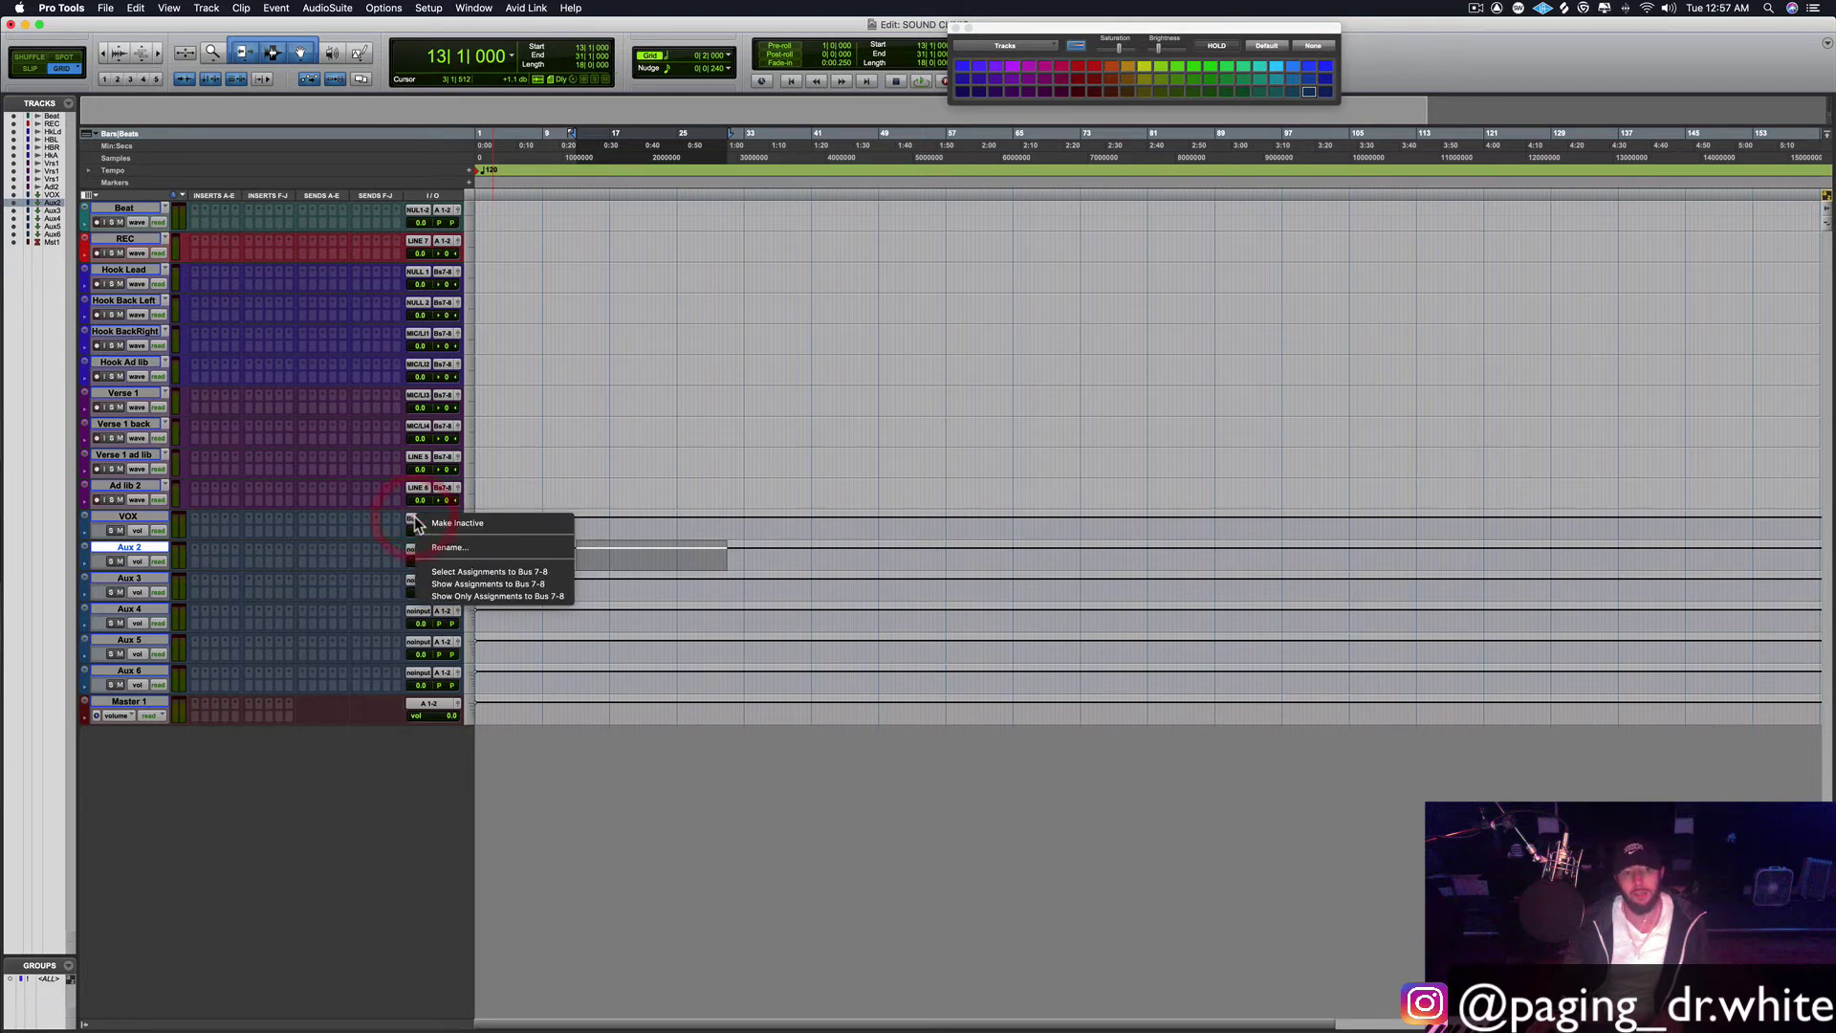
pyautogui.click(373, 528)
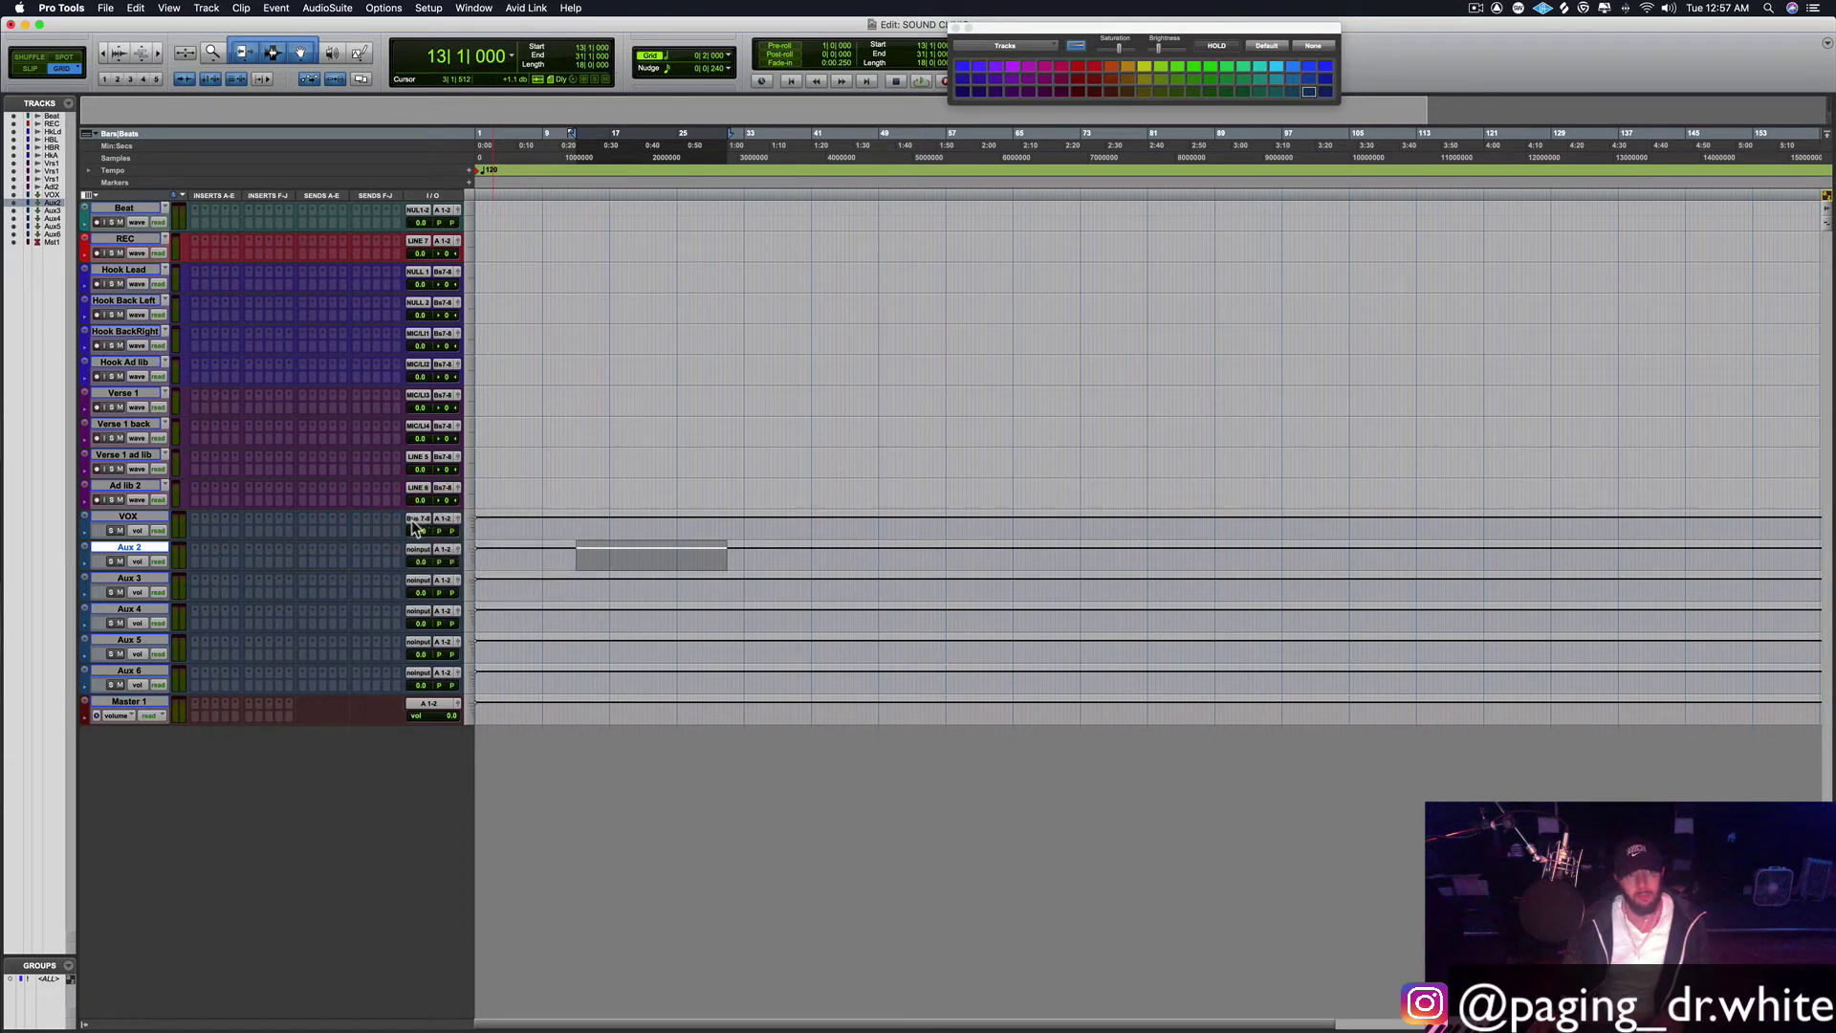
pyautogui.rightClick(416, 525)
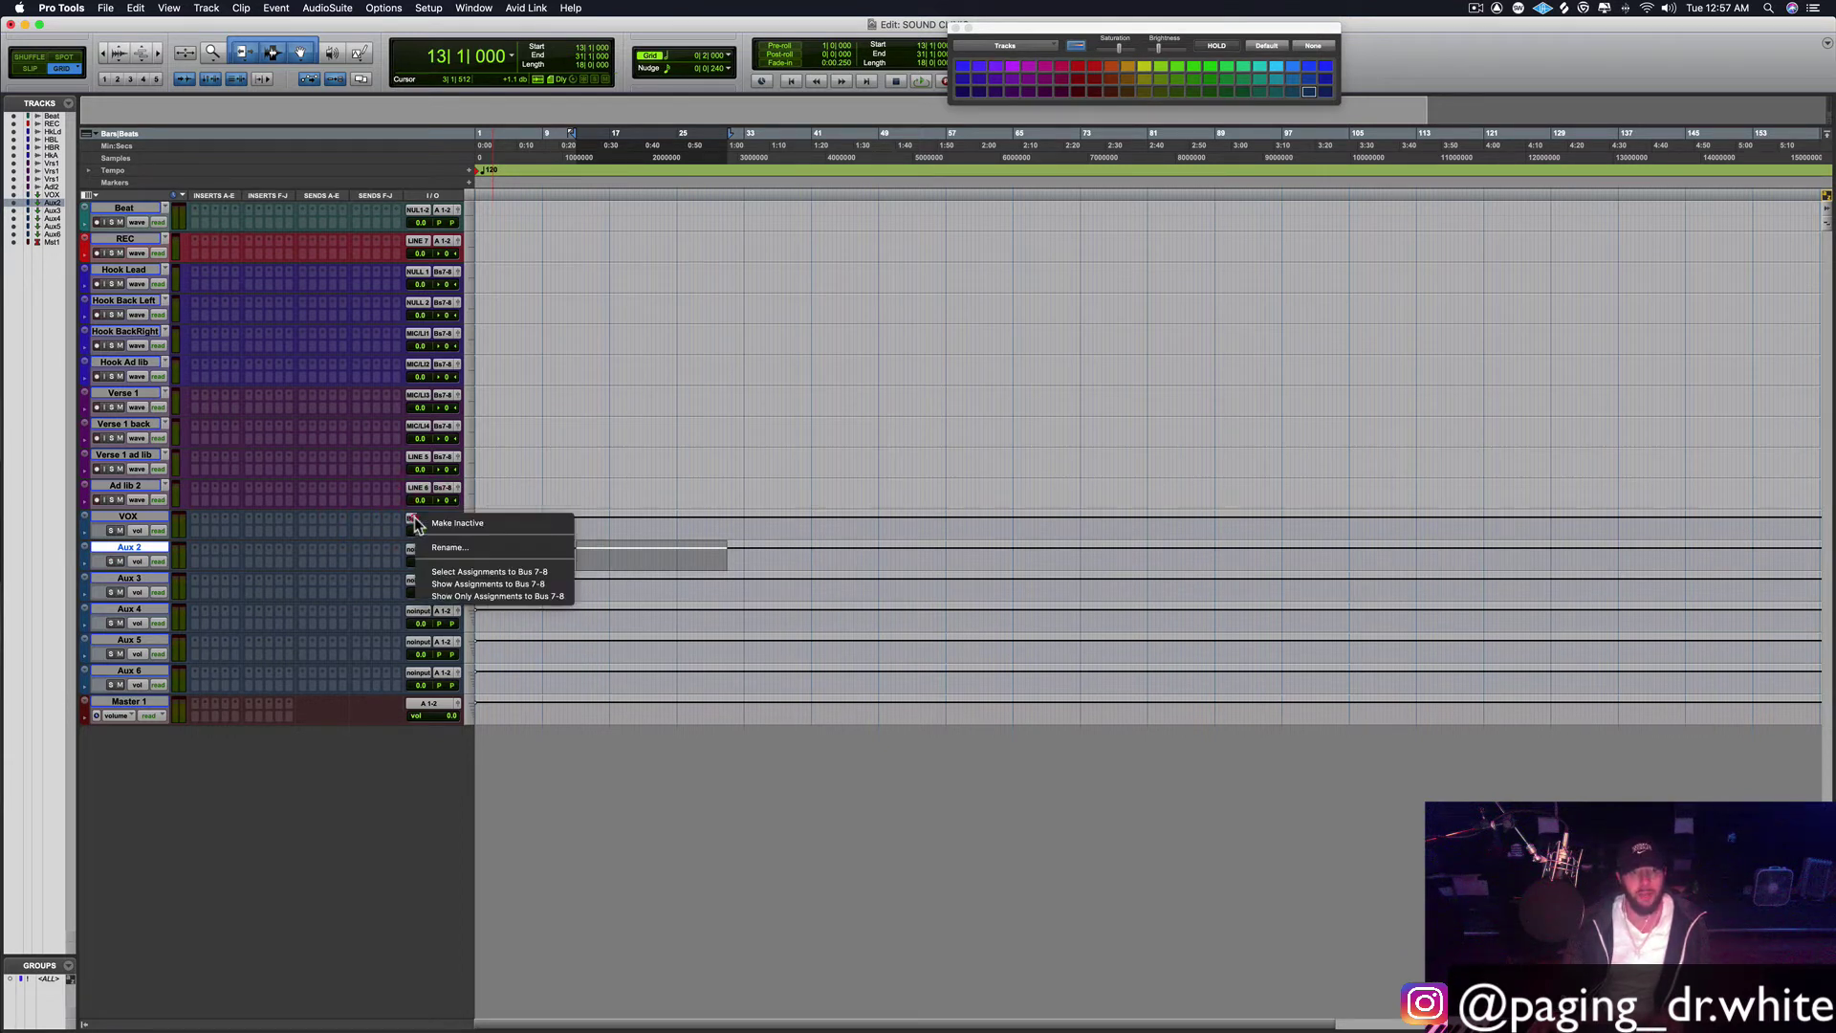
pyautogui.click(455, 546)
pyautogui.write('V')
pyautogui.press('BackSpace')
pyautogui.write('AL')
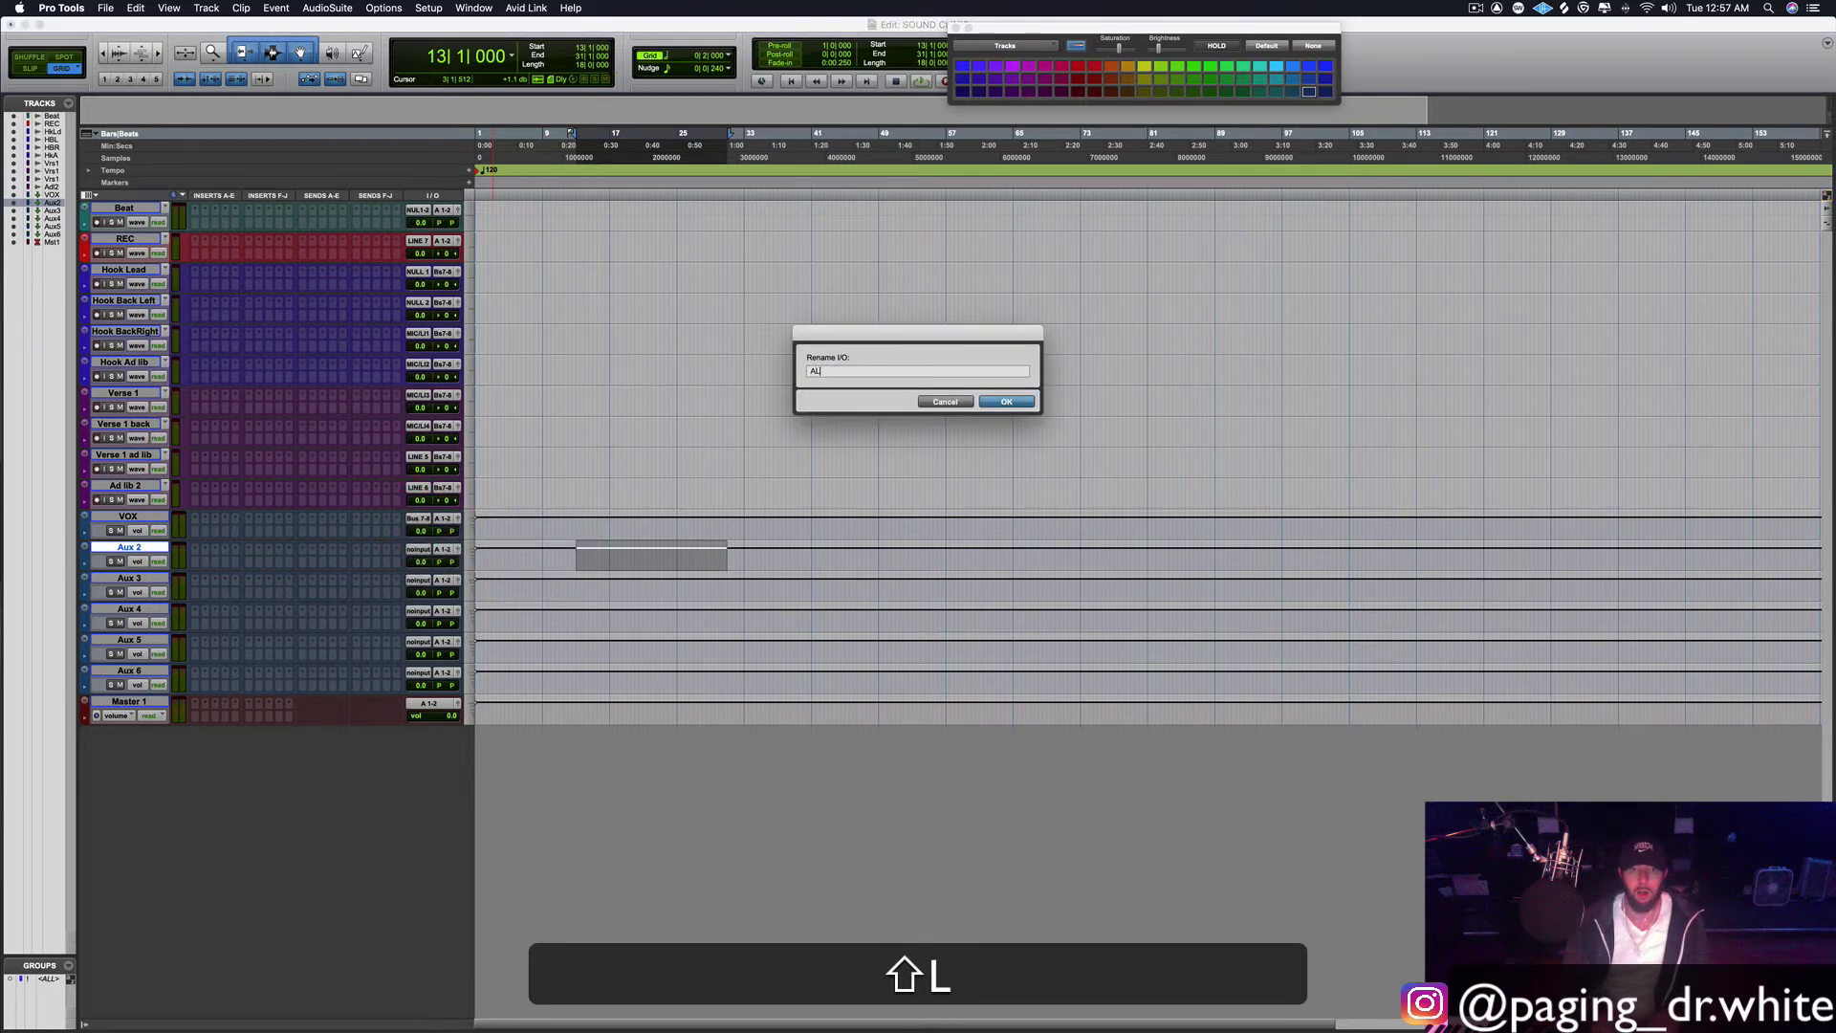
pyautogui.write('L VOX')
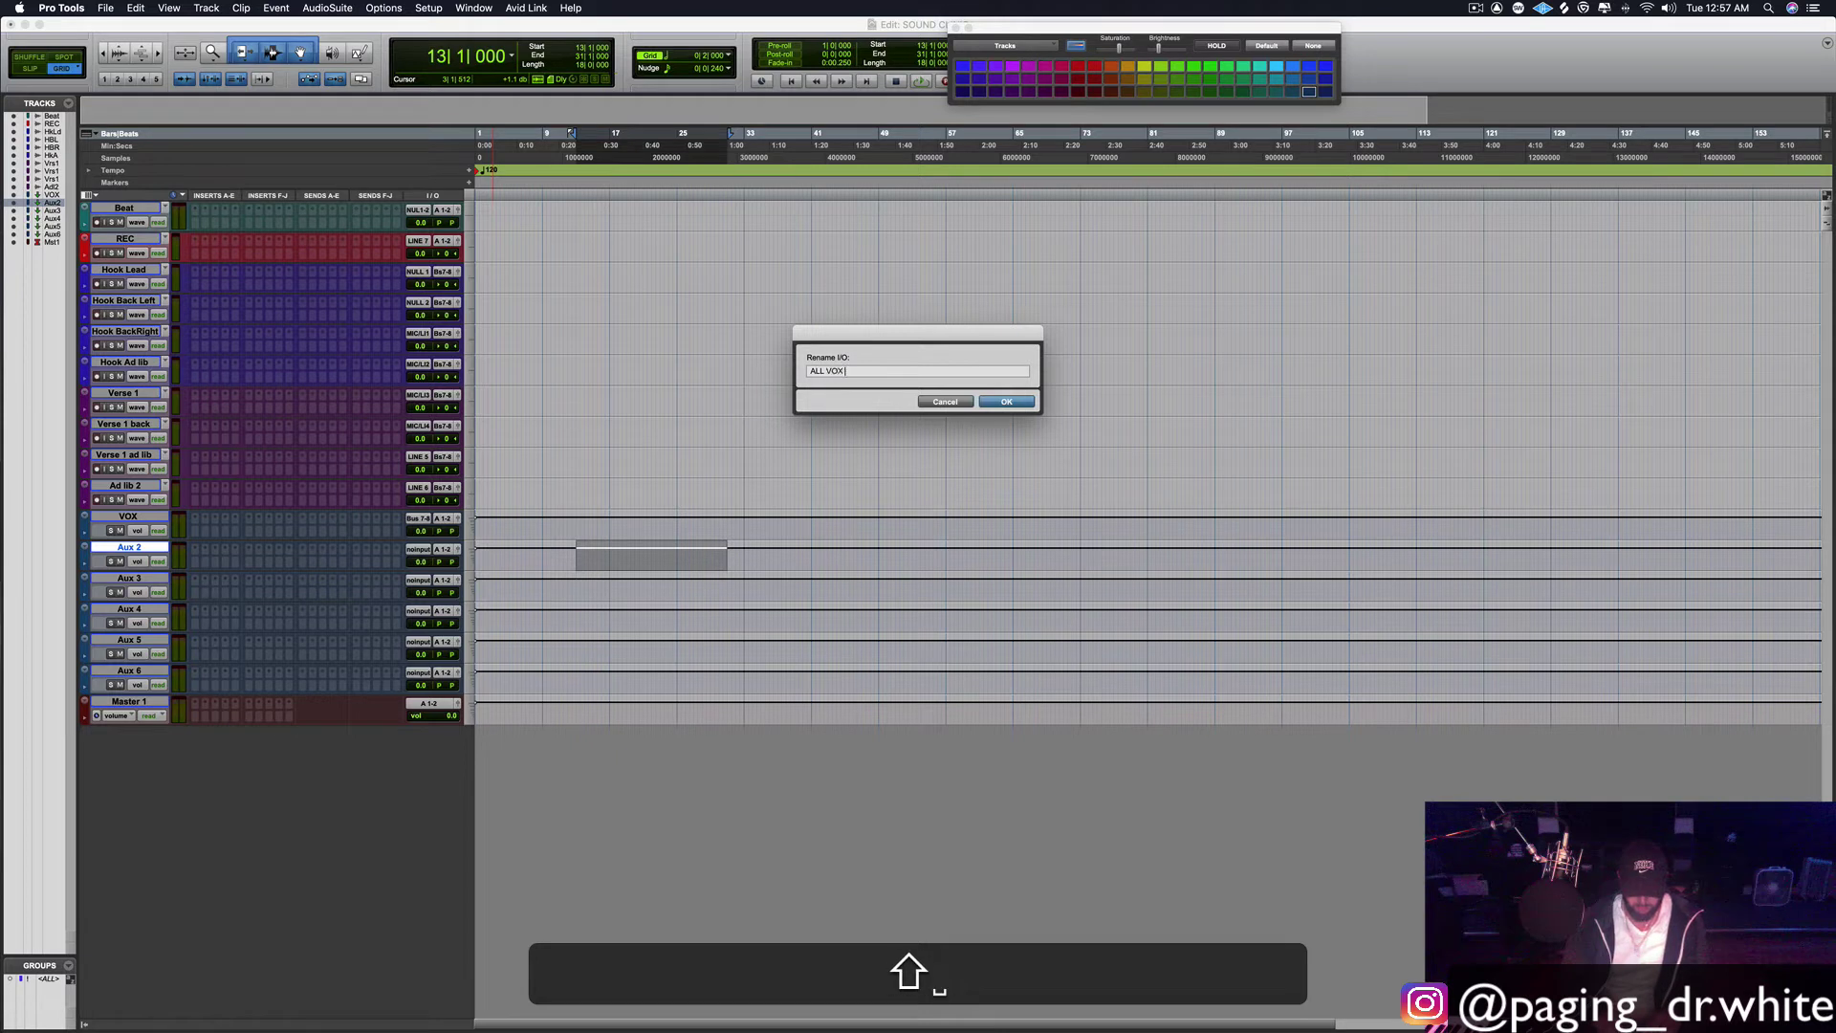
pyautogui.write(' AUX')
pyautogui.press('Return')
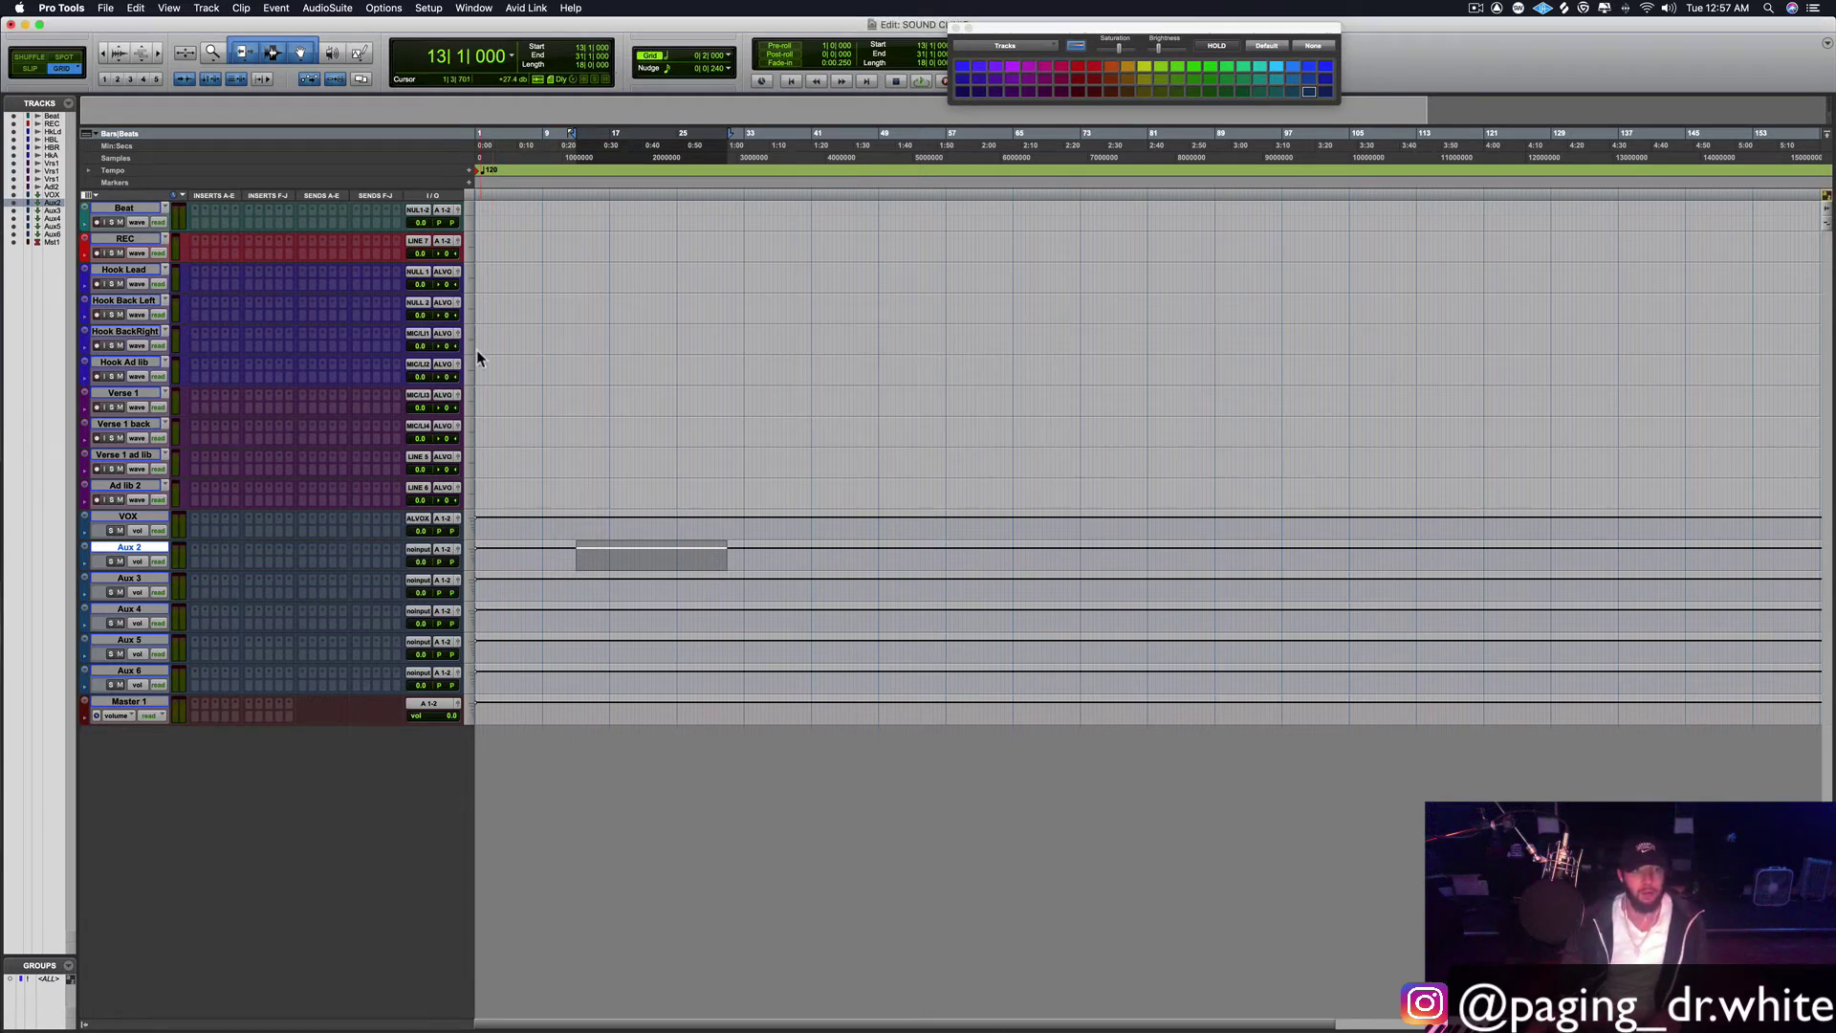
# Step: Check the Hook BackRight track's output bus list for the renamed bus without changing the assignment
pyautogui.click(449, 336)
pyautogui.moveTo(463, 347)
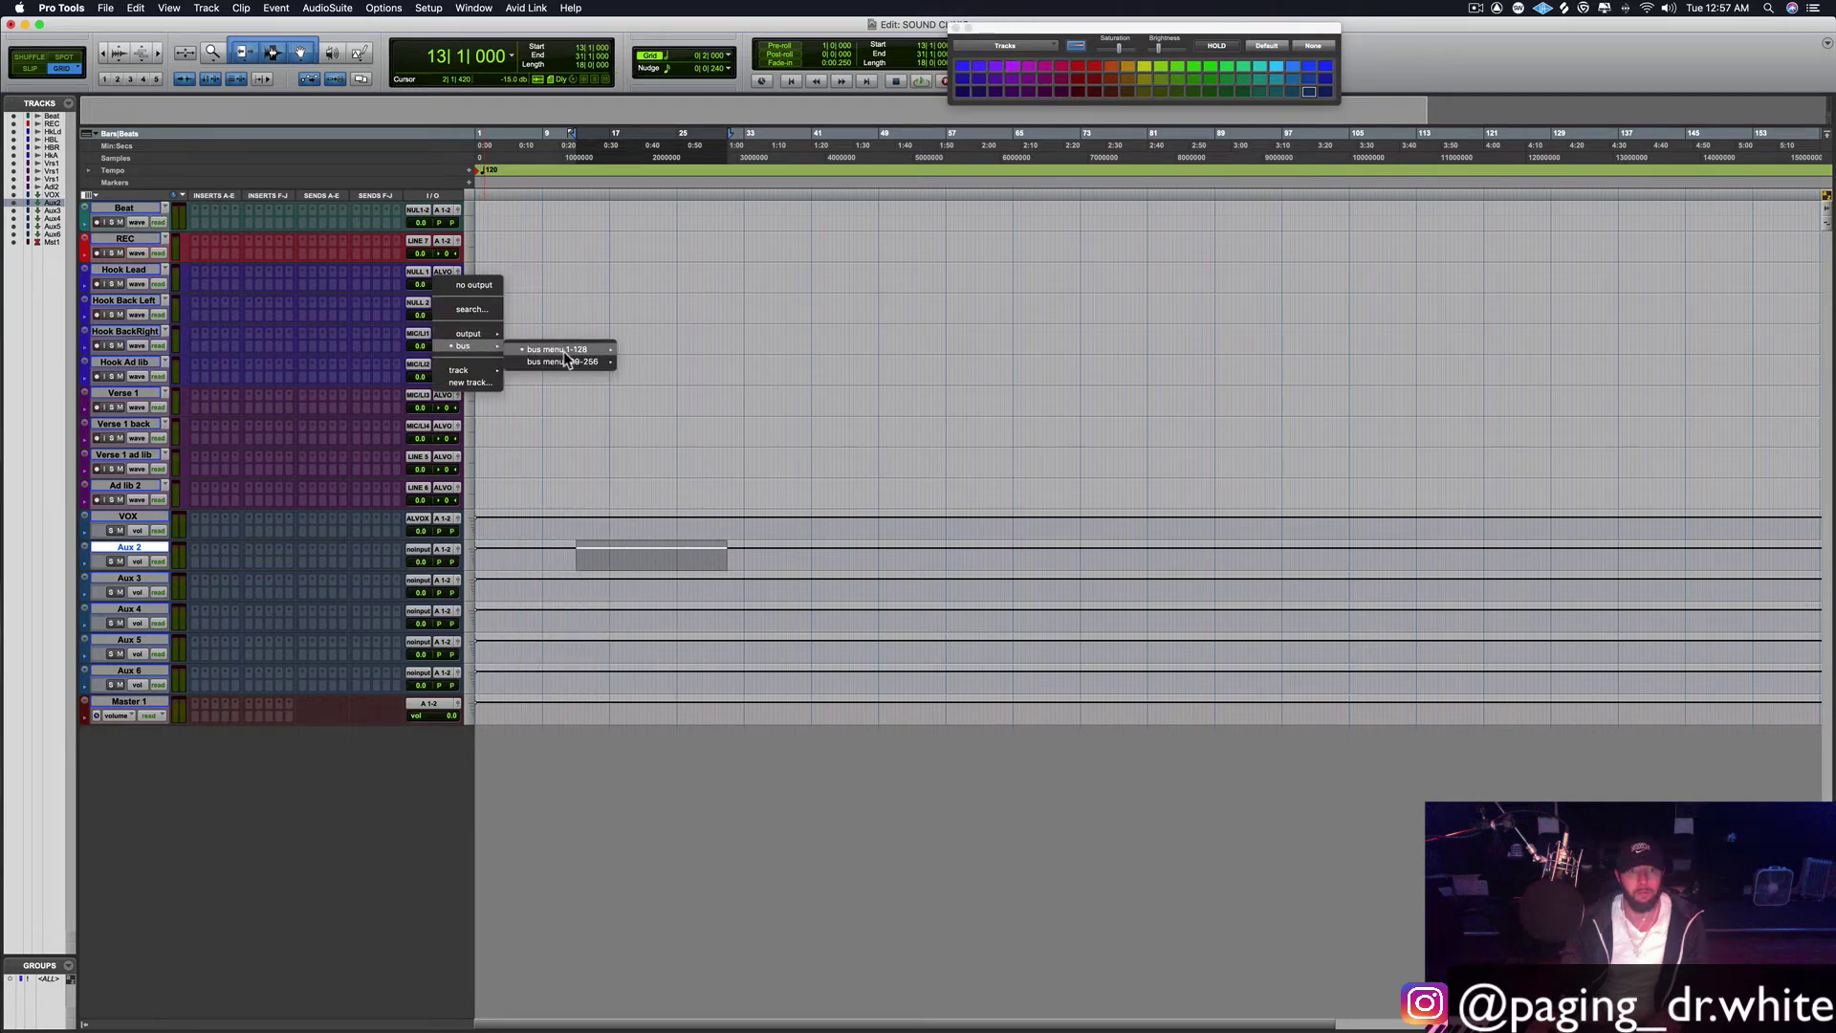
pyautogui.moveTo(564, 355)
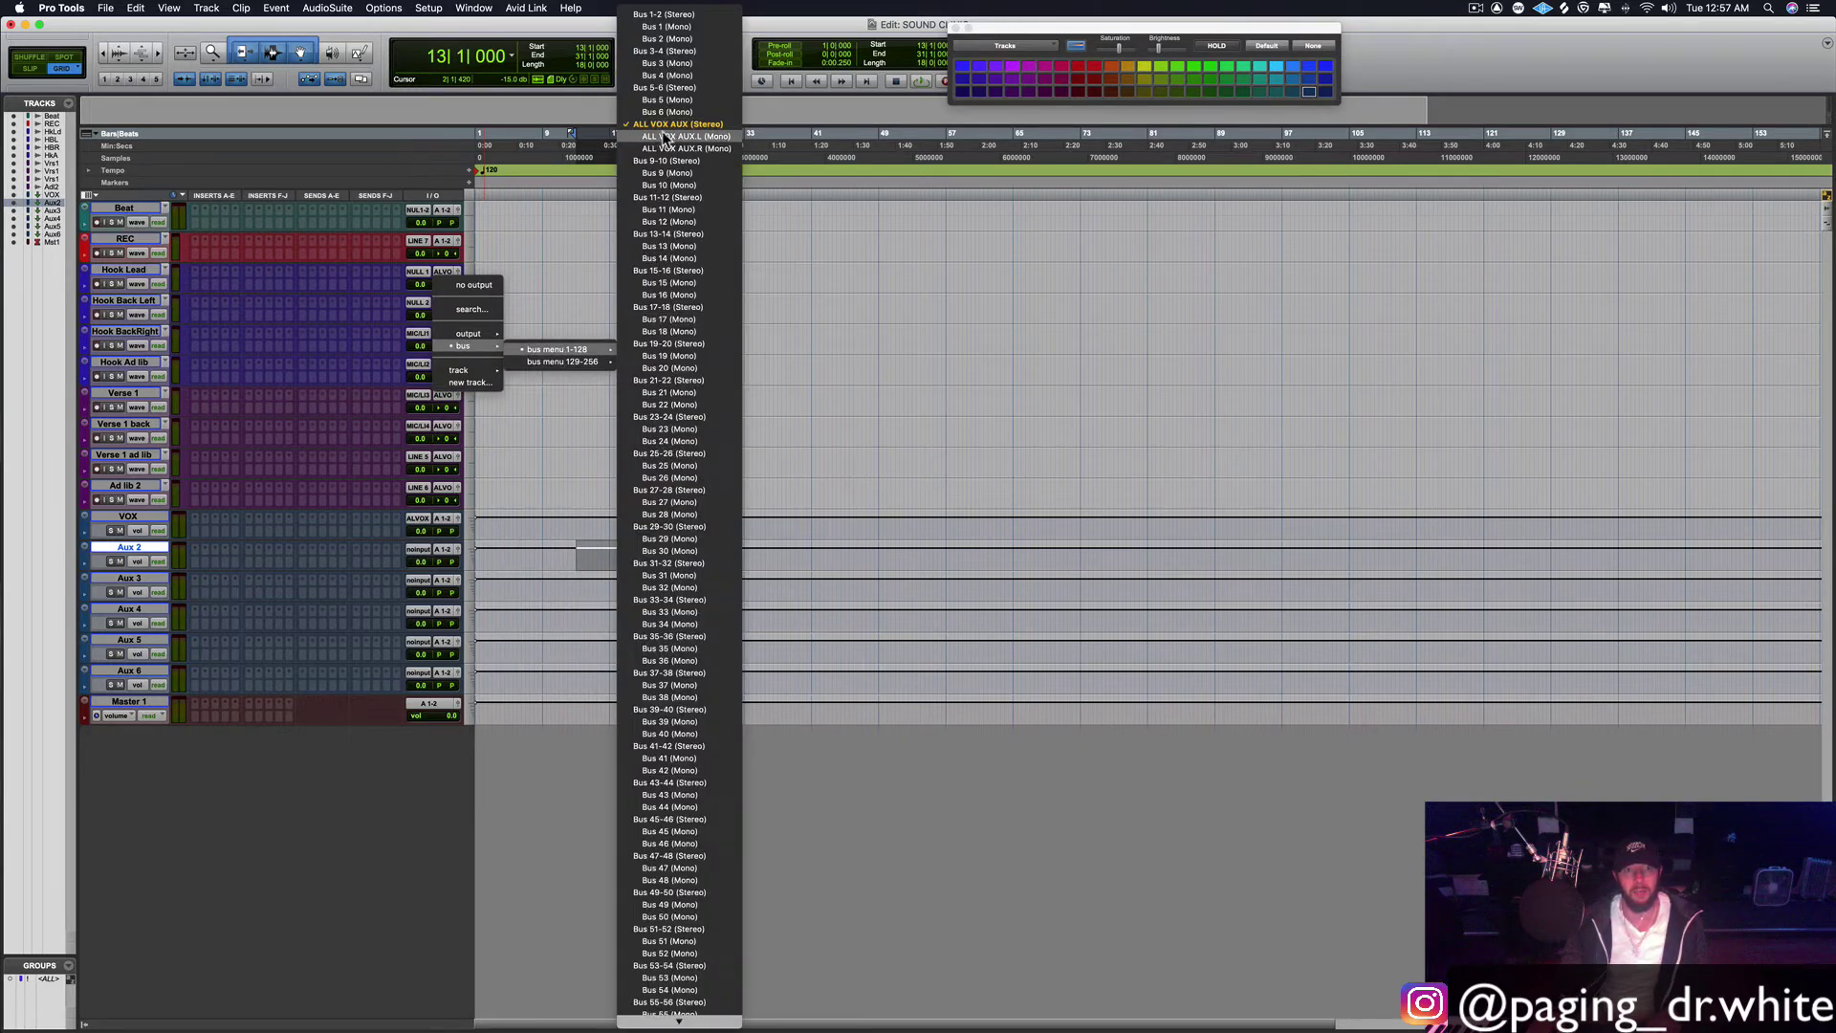
pyautogui.click(857, 294)
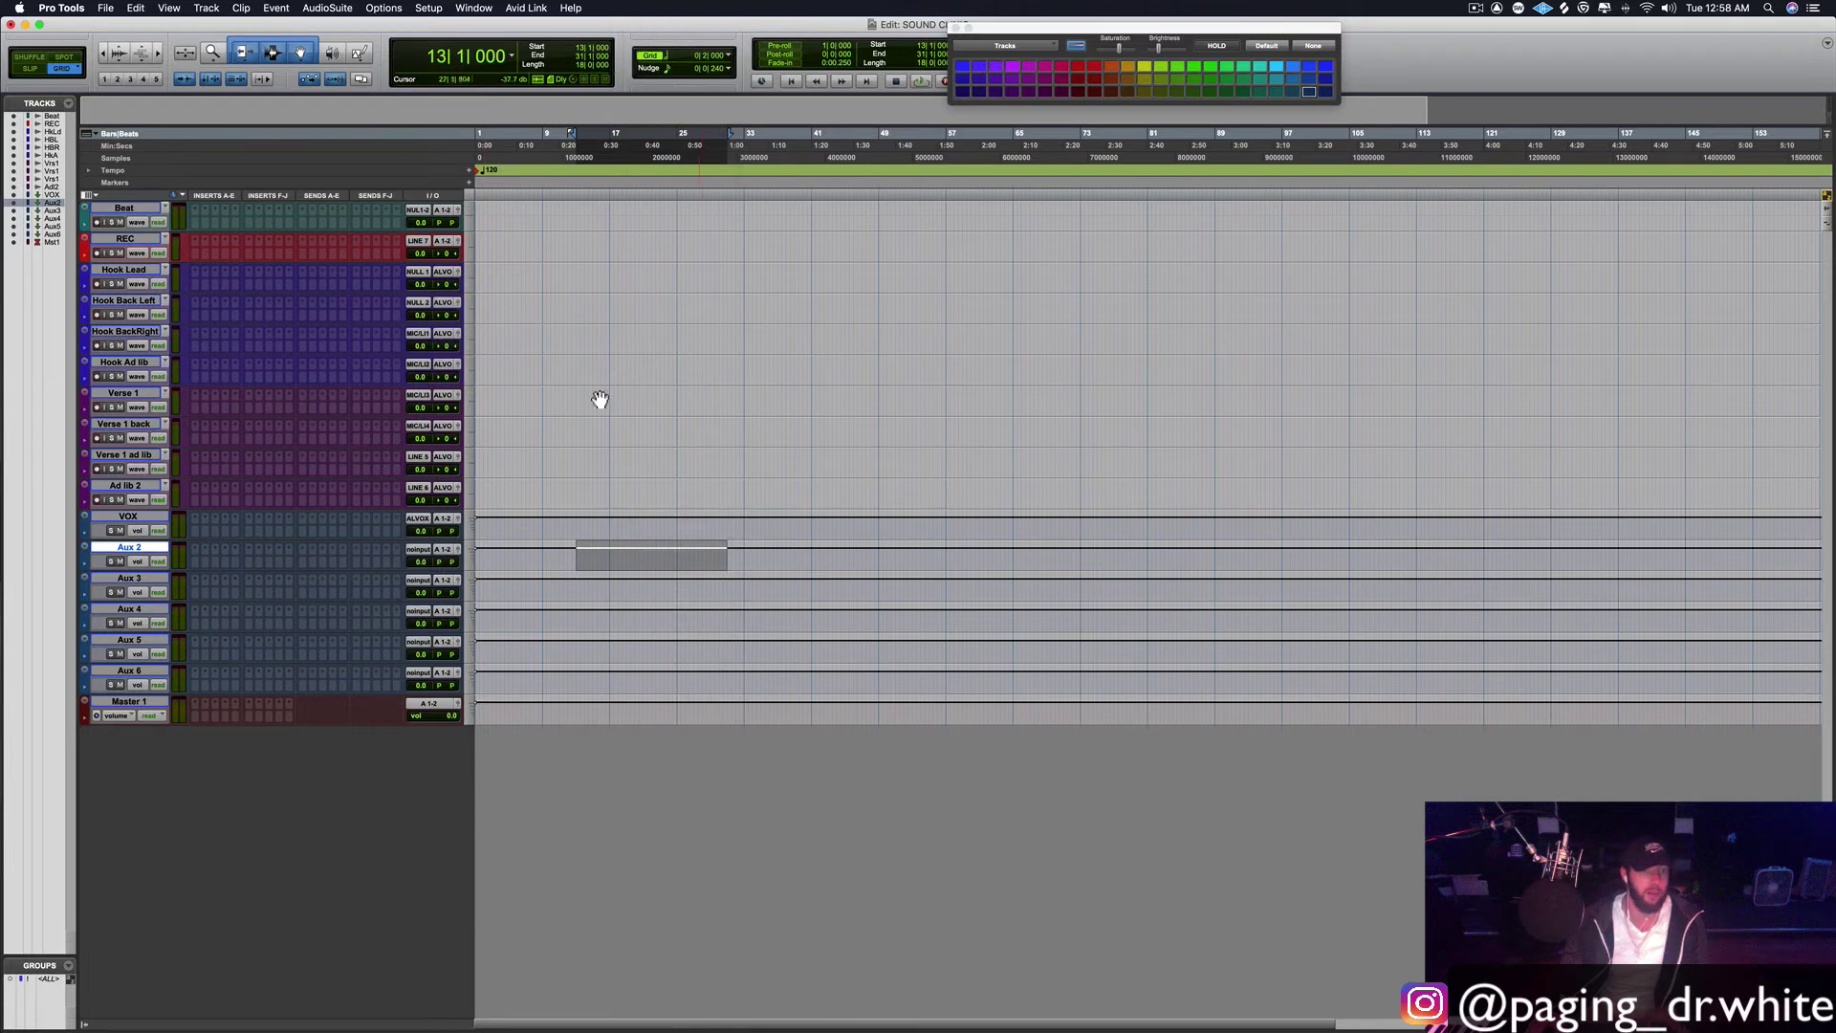
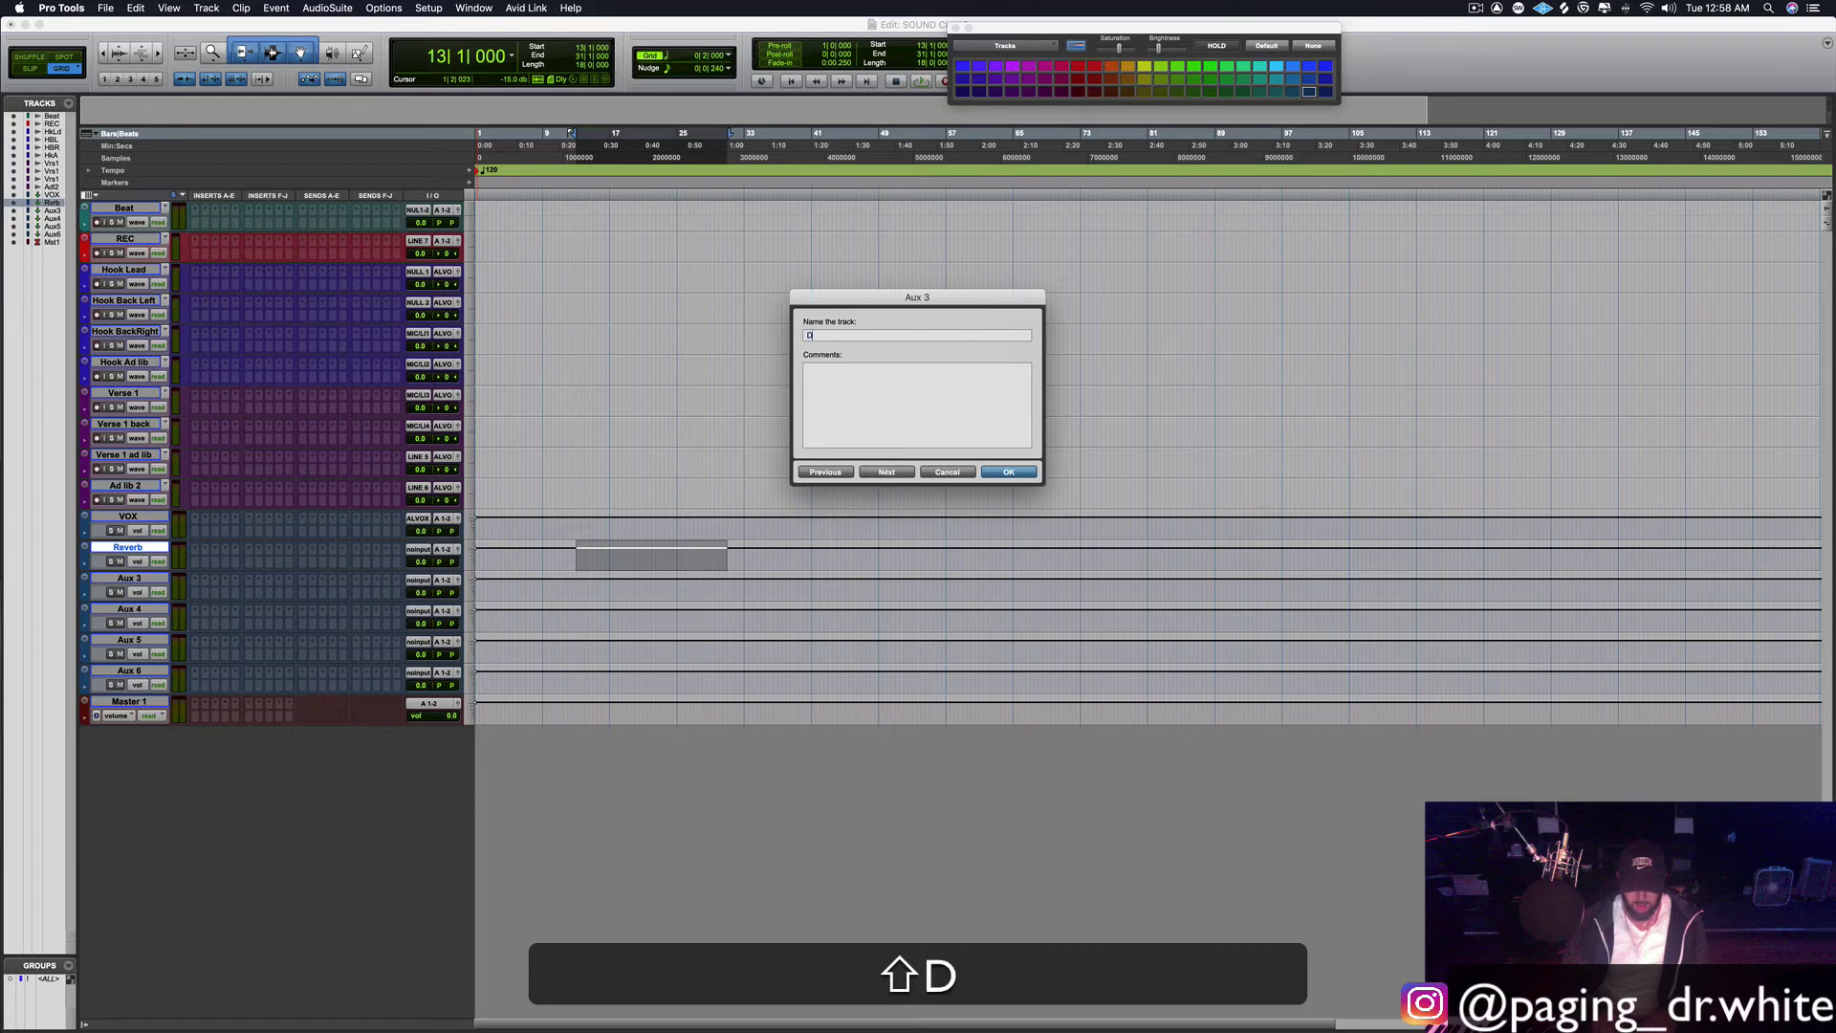
# Step: Name the Aux 3 track DELAY 1/8 and the Aux 4 track Delay 1/4
pyautogui.write('ELAY ')
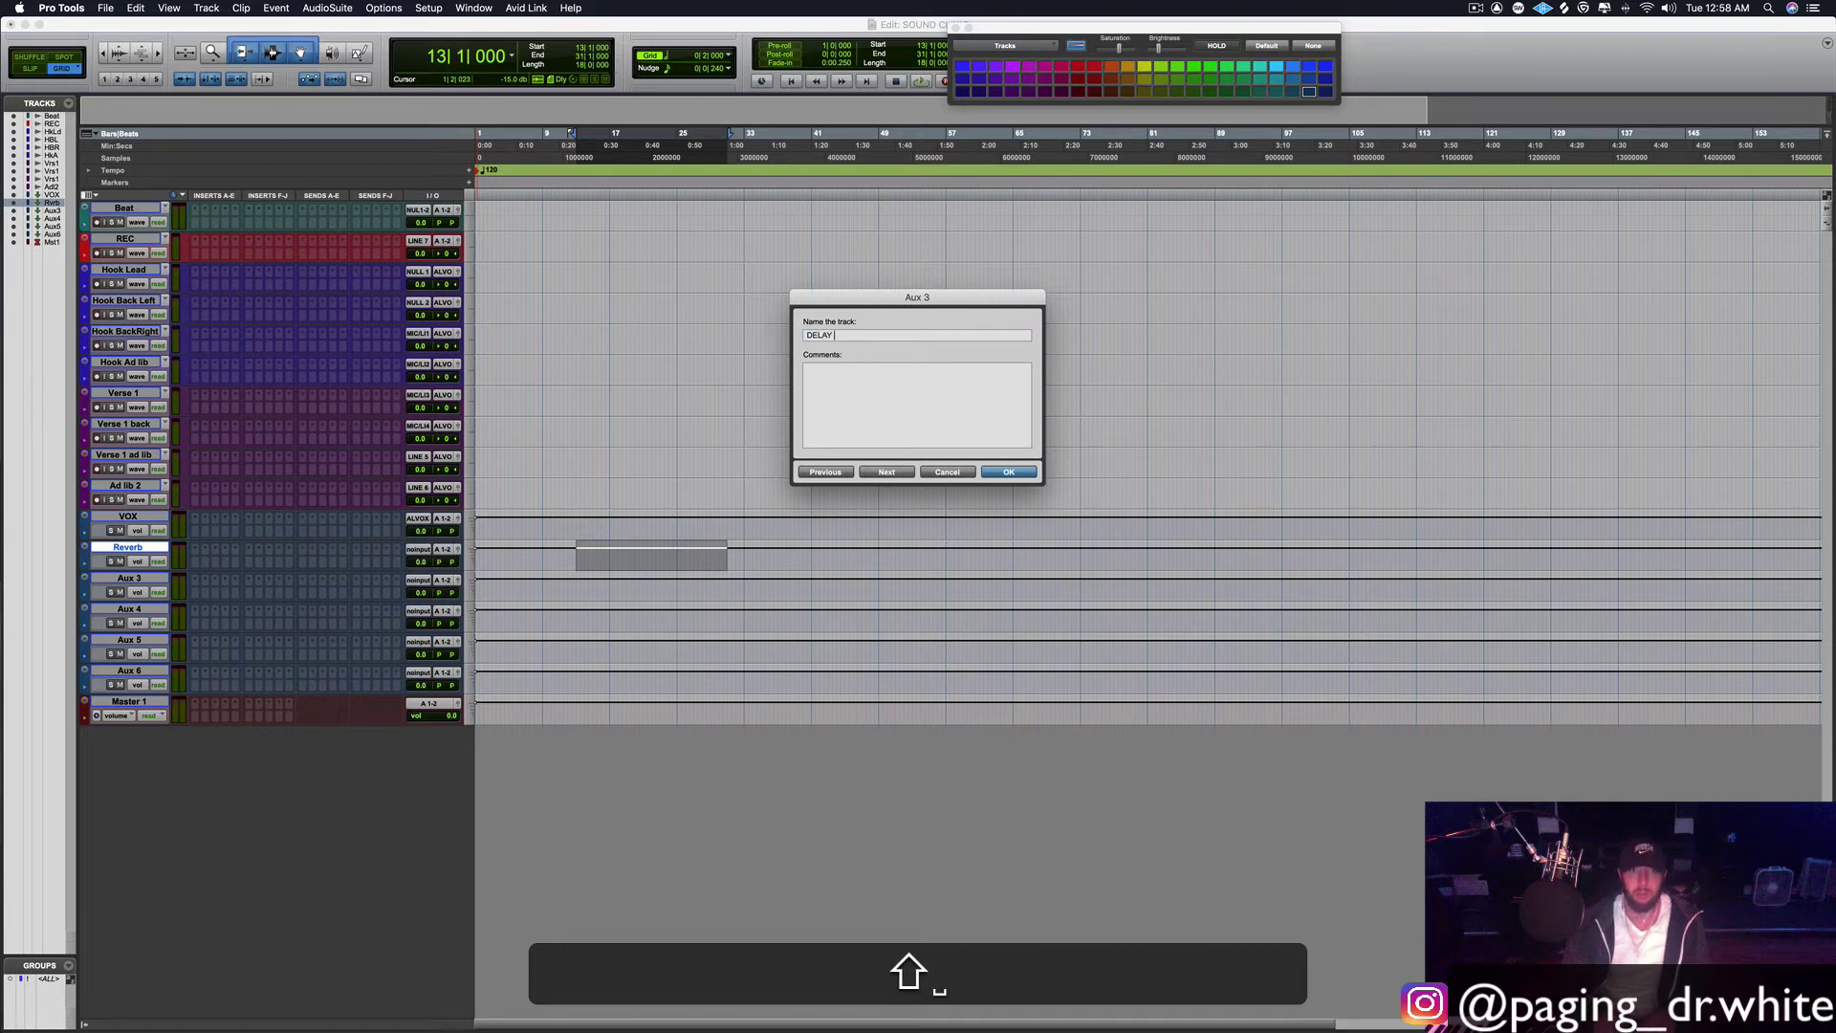
pyautogui.write('1')
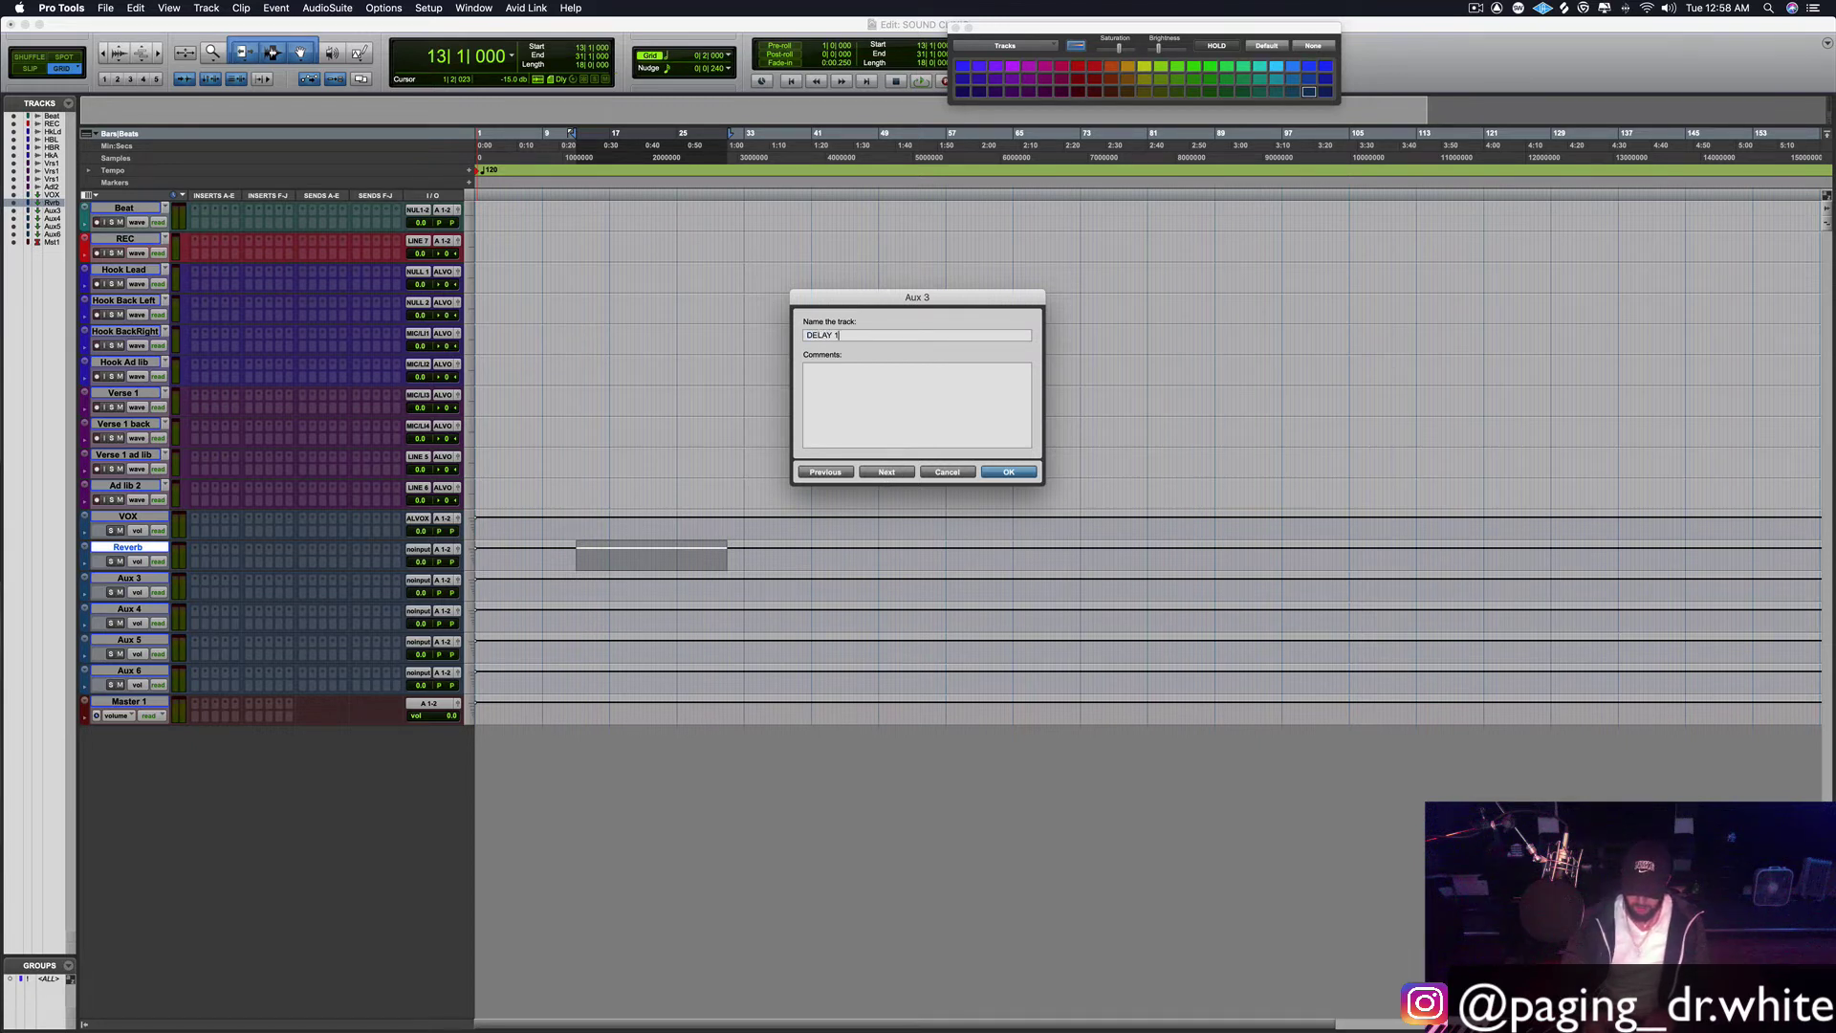
pyautogui.write('/8')
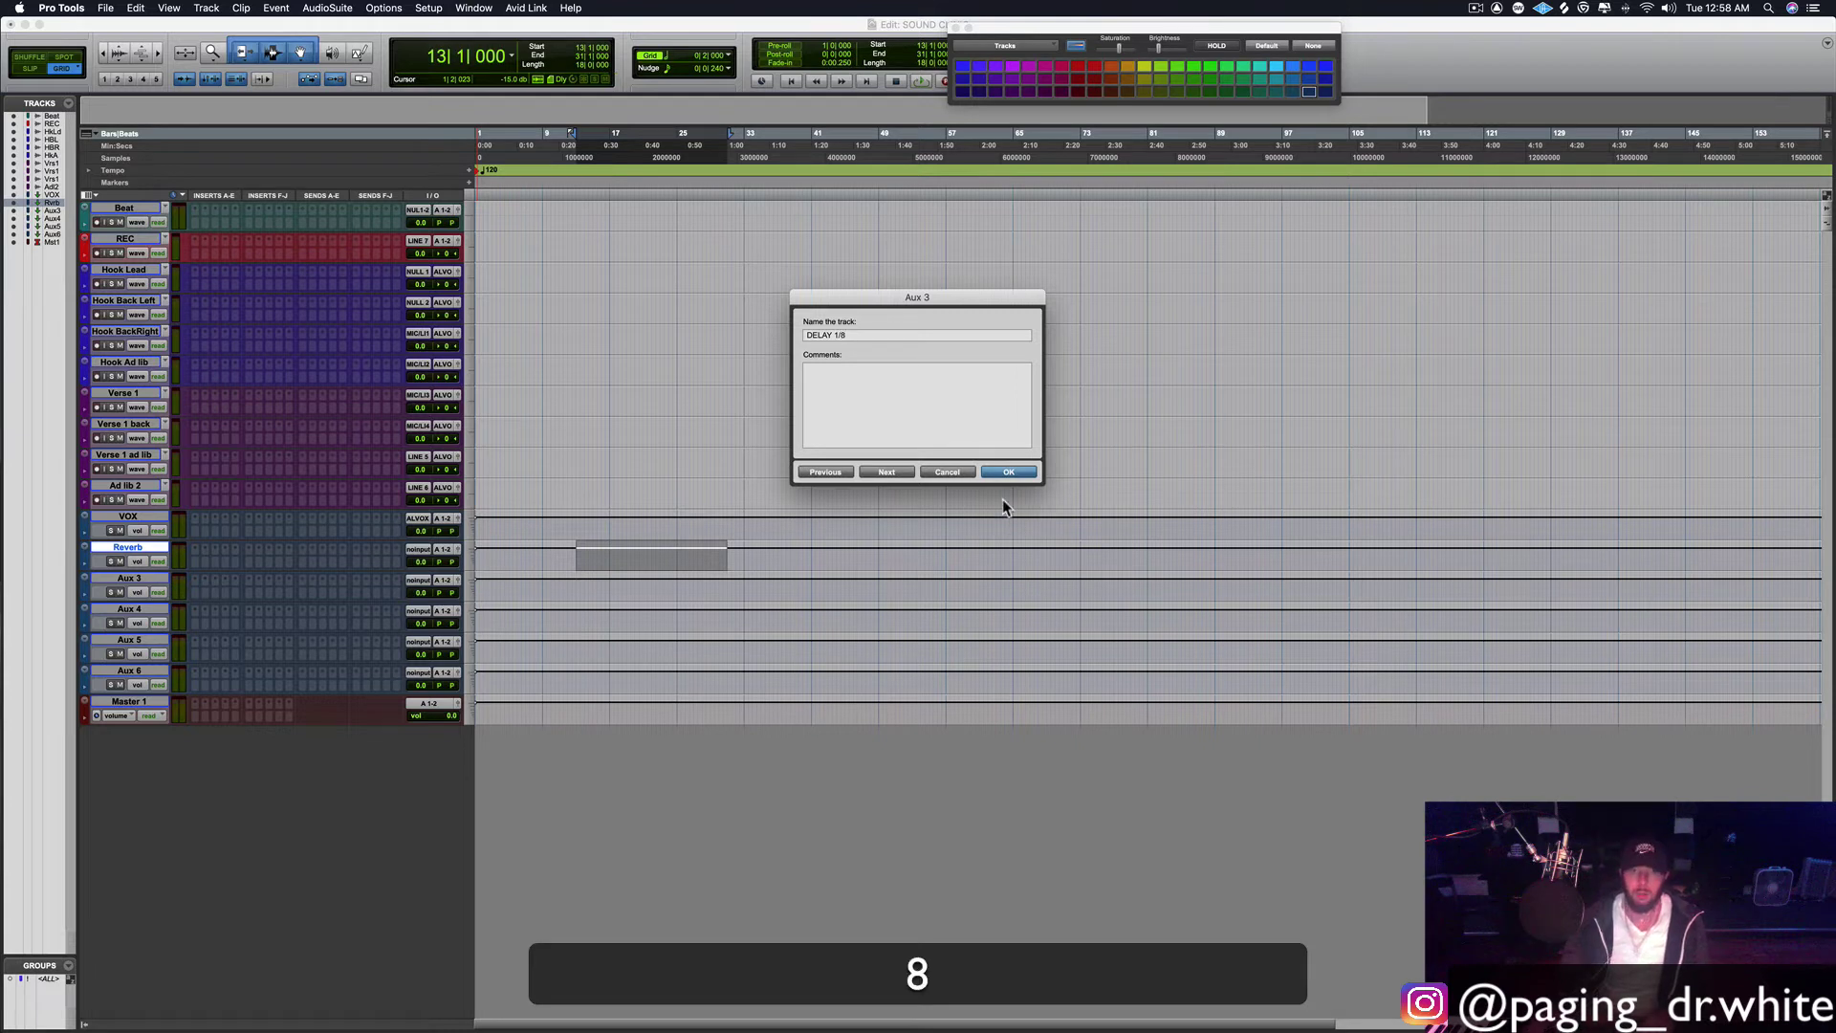
pyautogui.click(887, 471)
pyautogui.write('De')
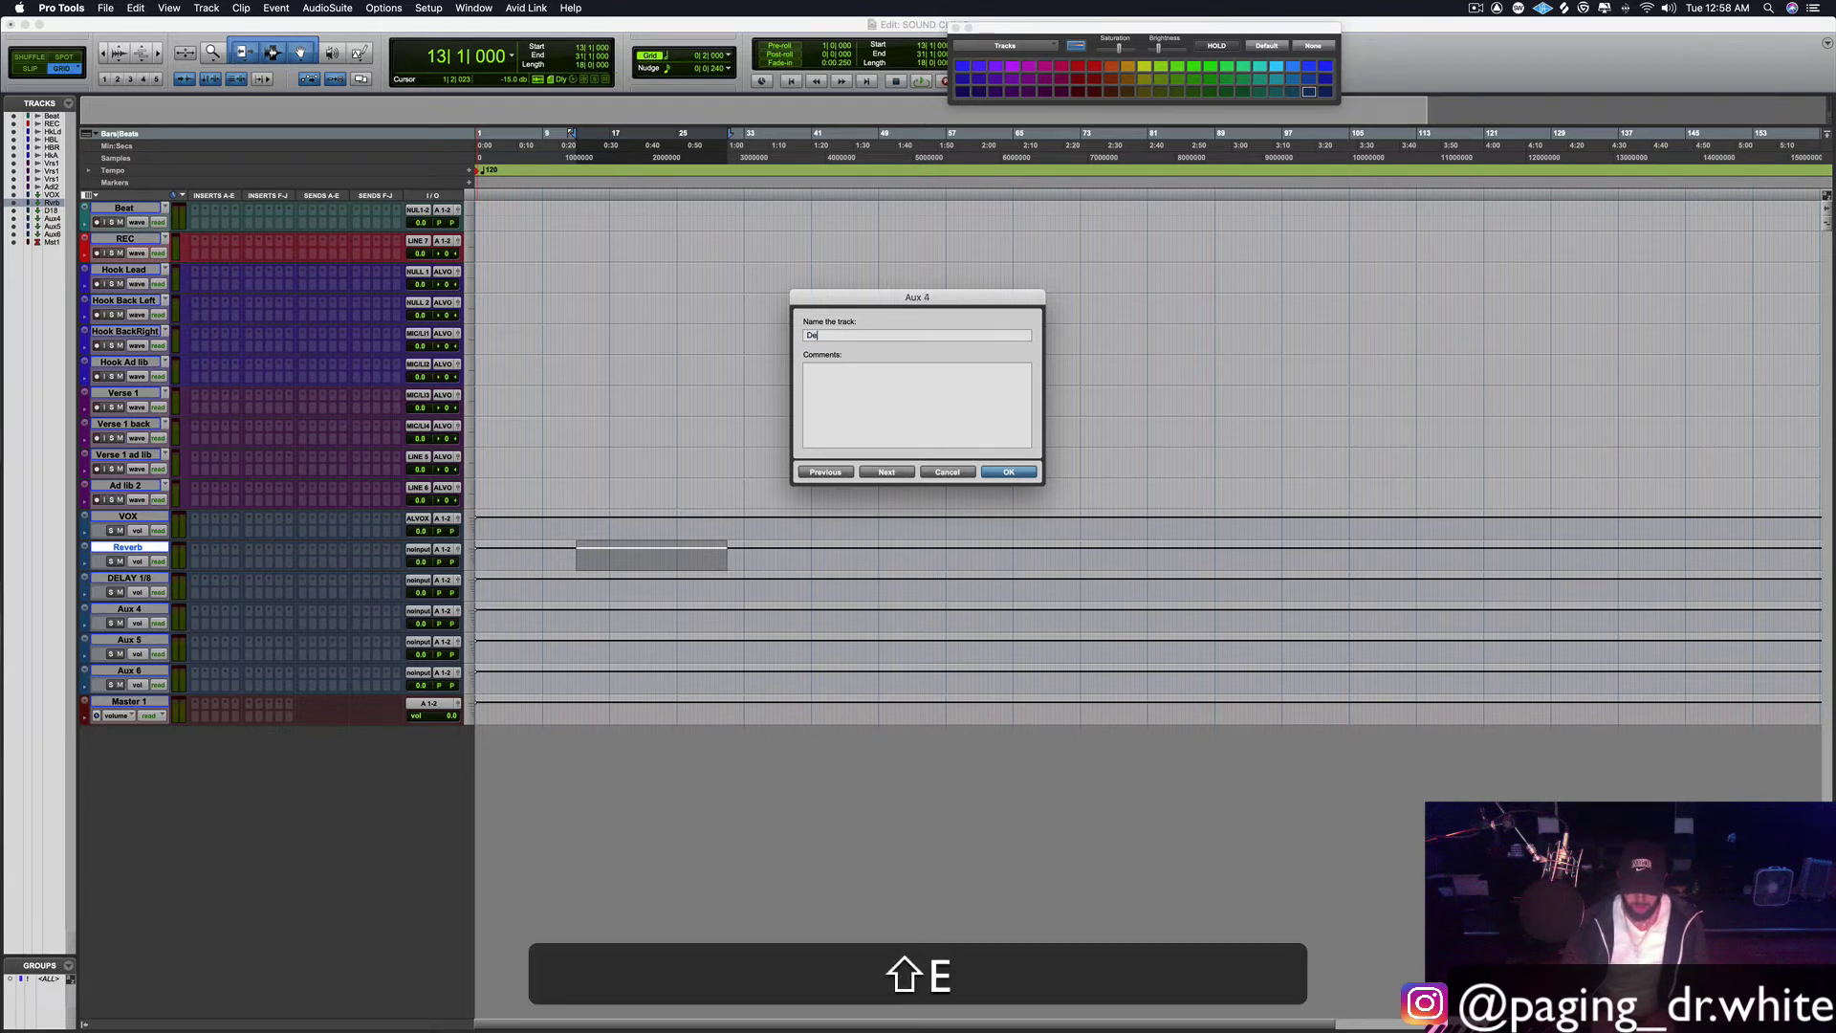
pyautogui.write('lay 1')
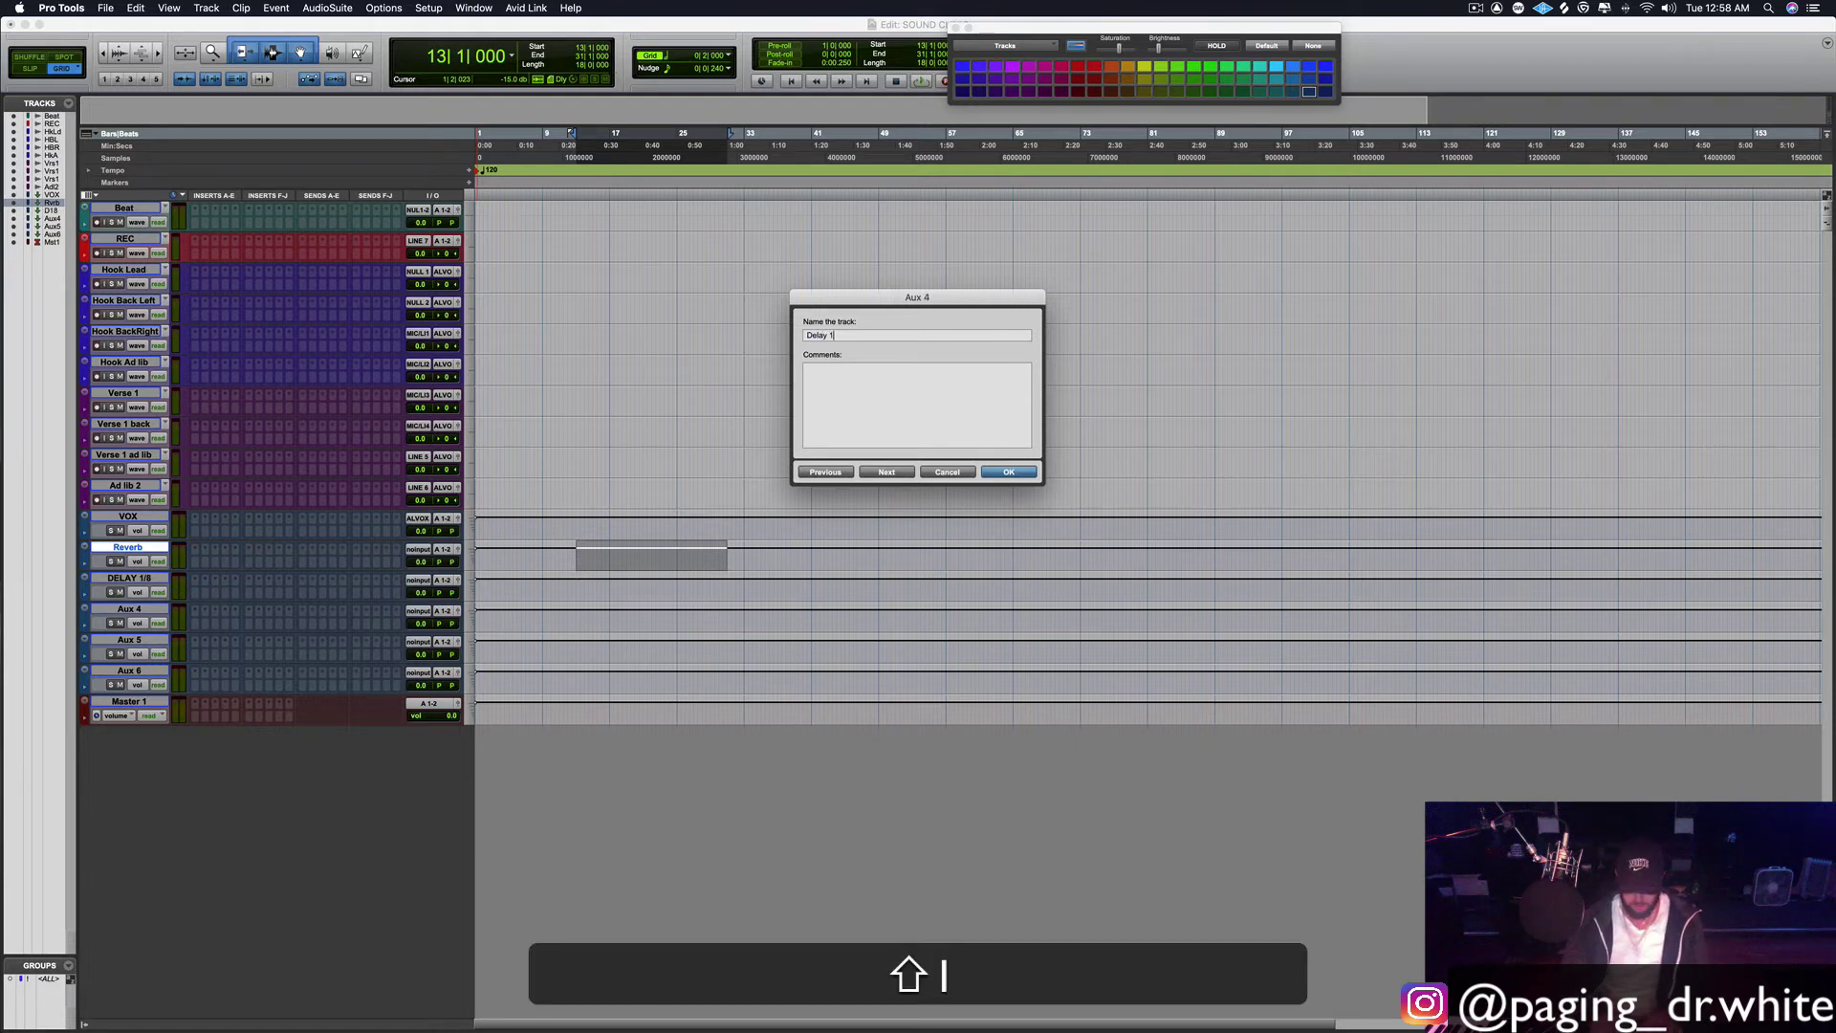
pyautogui.write('/4')
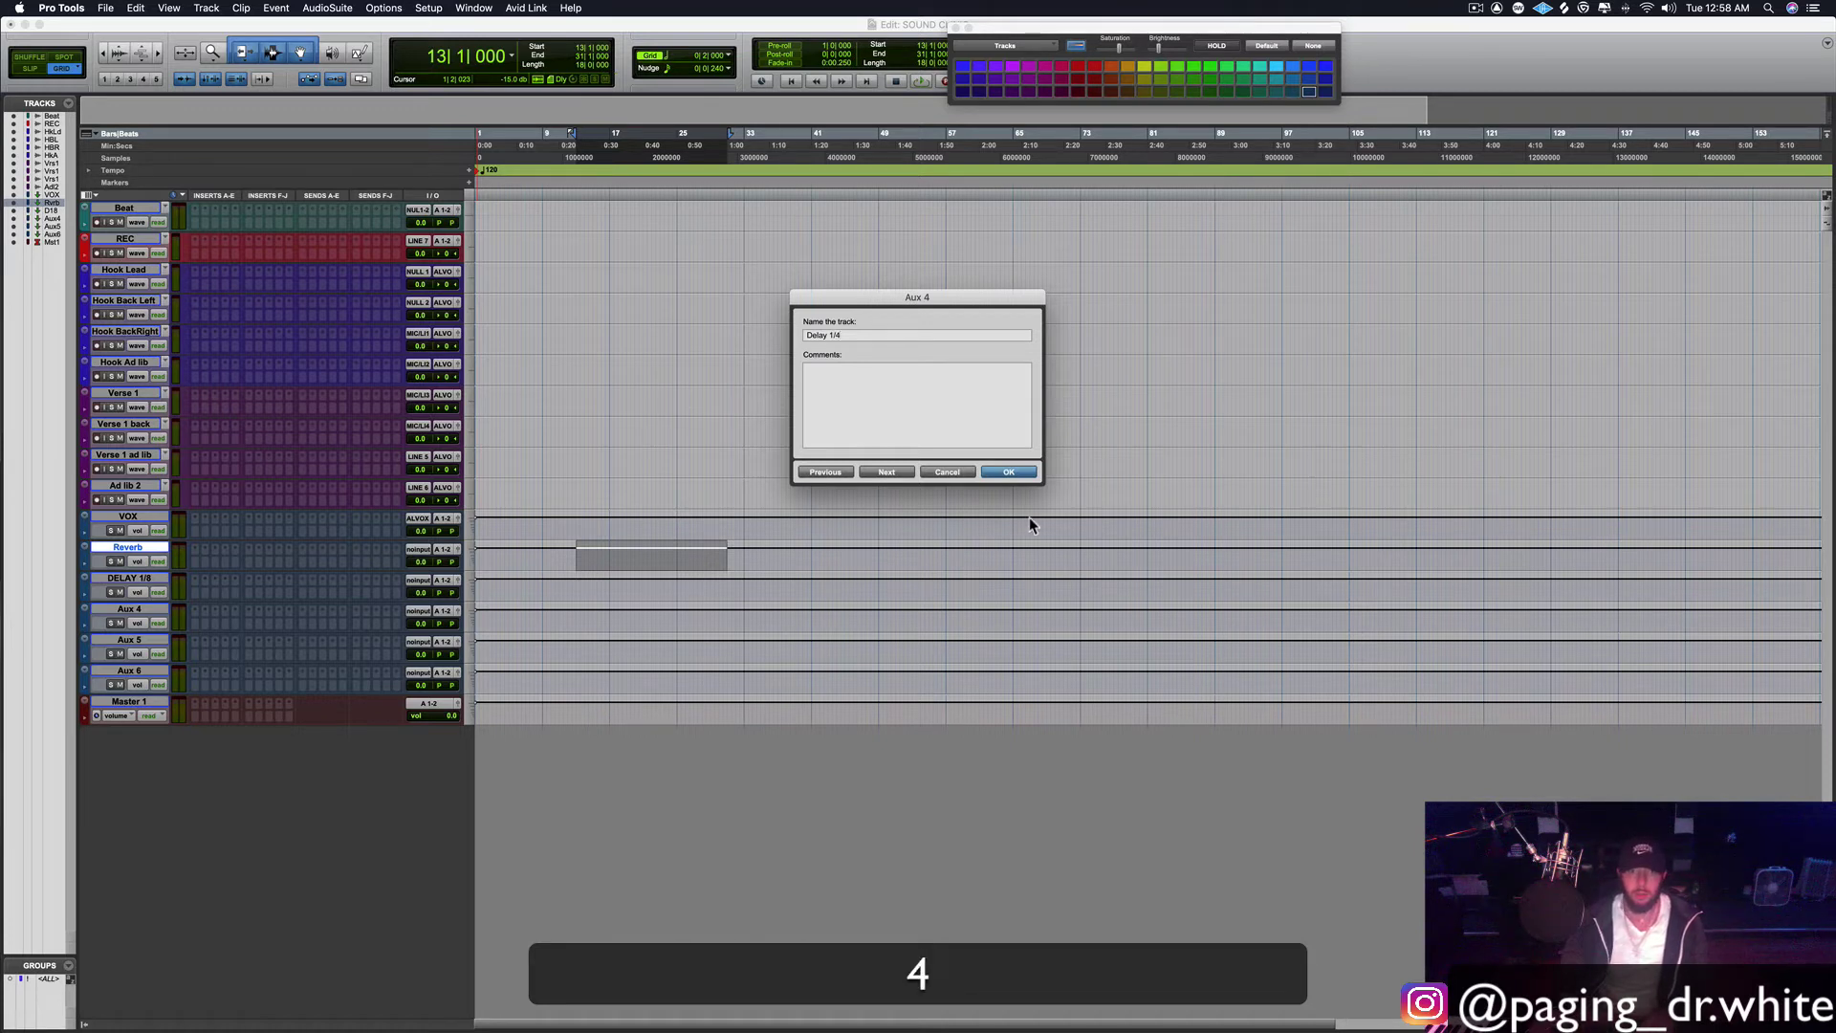
pyautogui.click(882, 474)
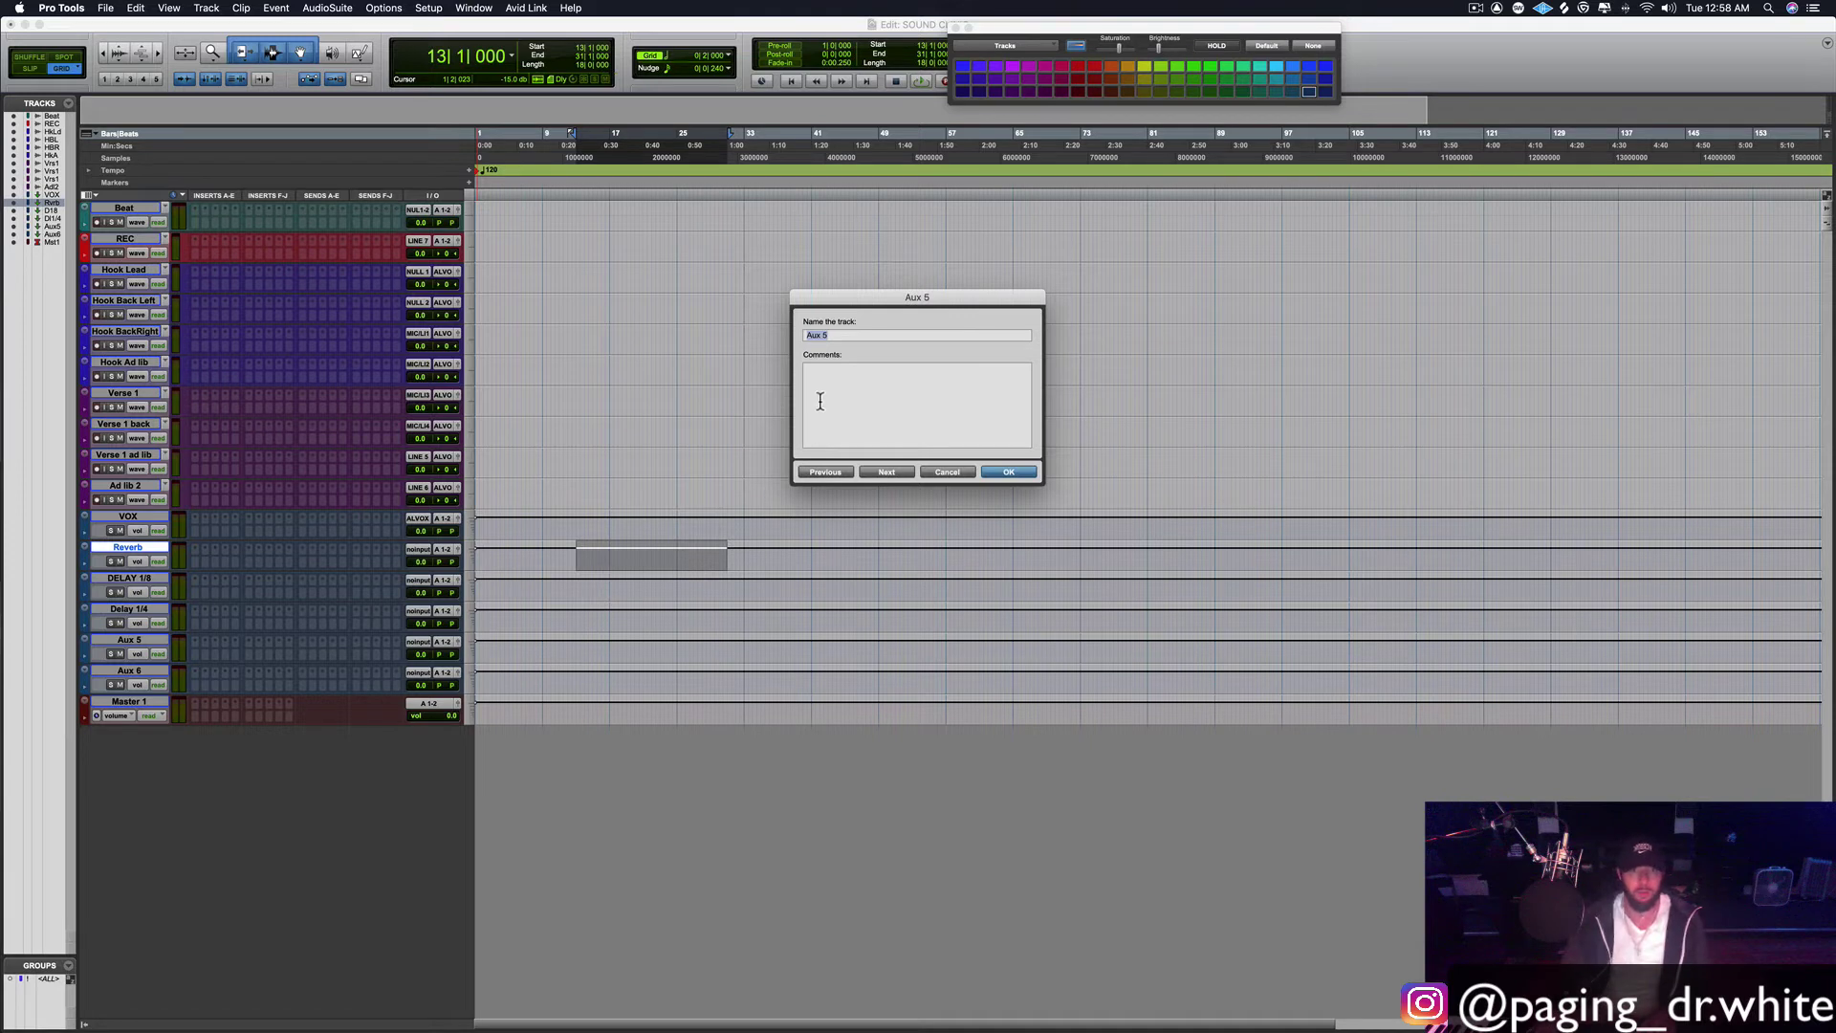
# Step: Name the Aux 5 track PC and the Aux 6 track MIX BUS
pyautogui.write('PC')
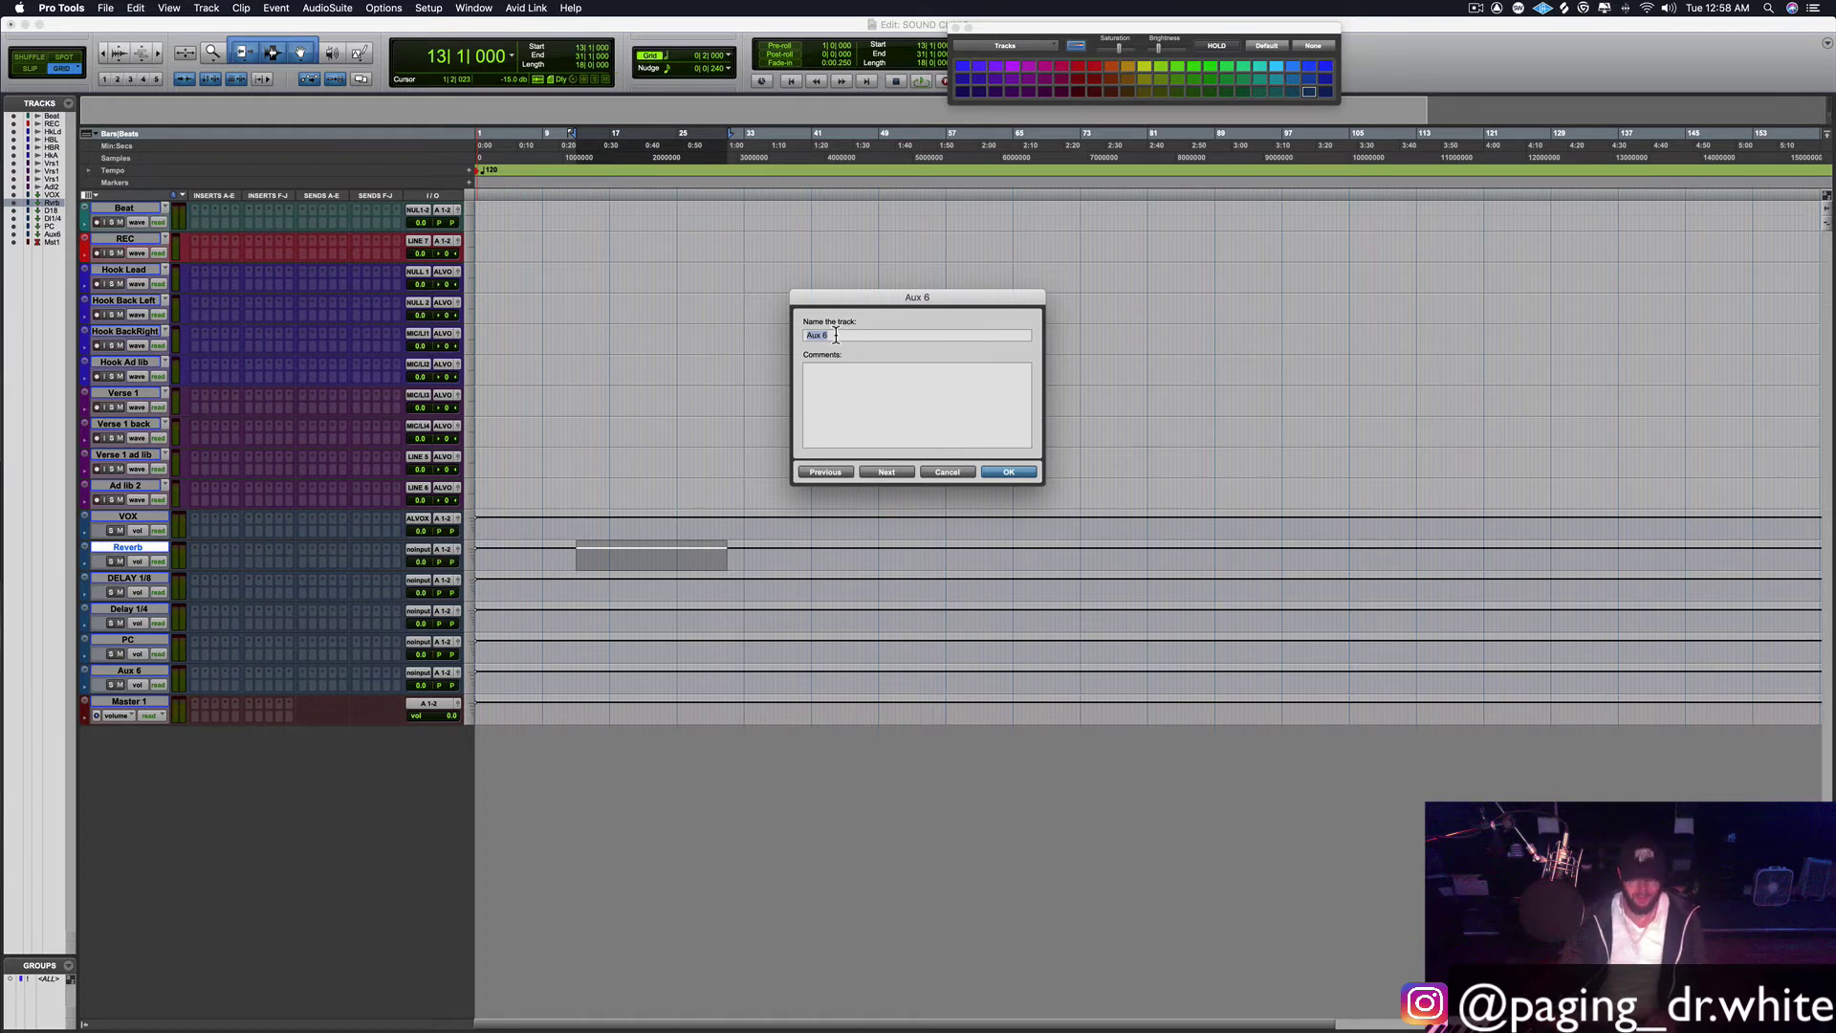
pyautogui.write('MIX ')
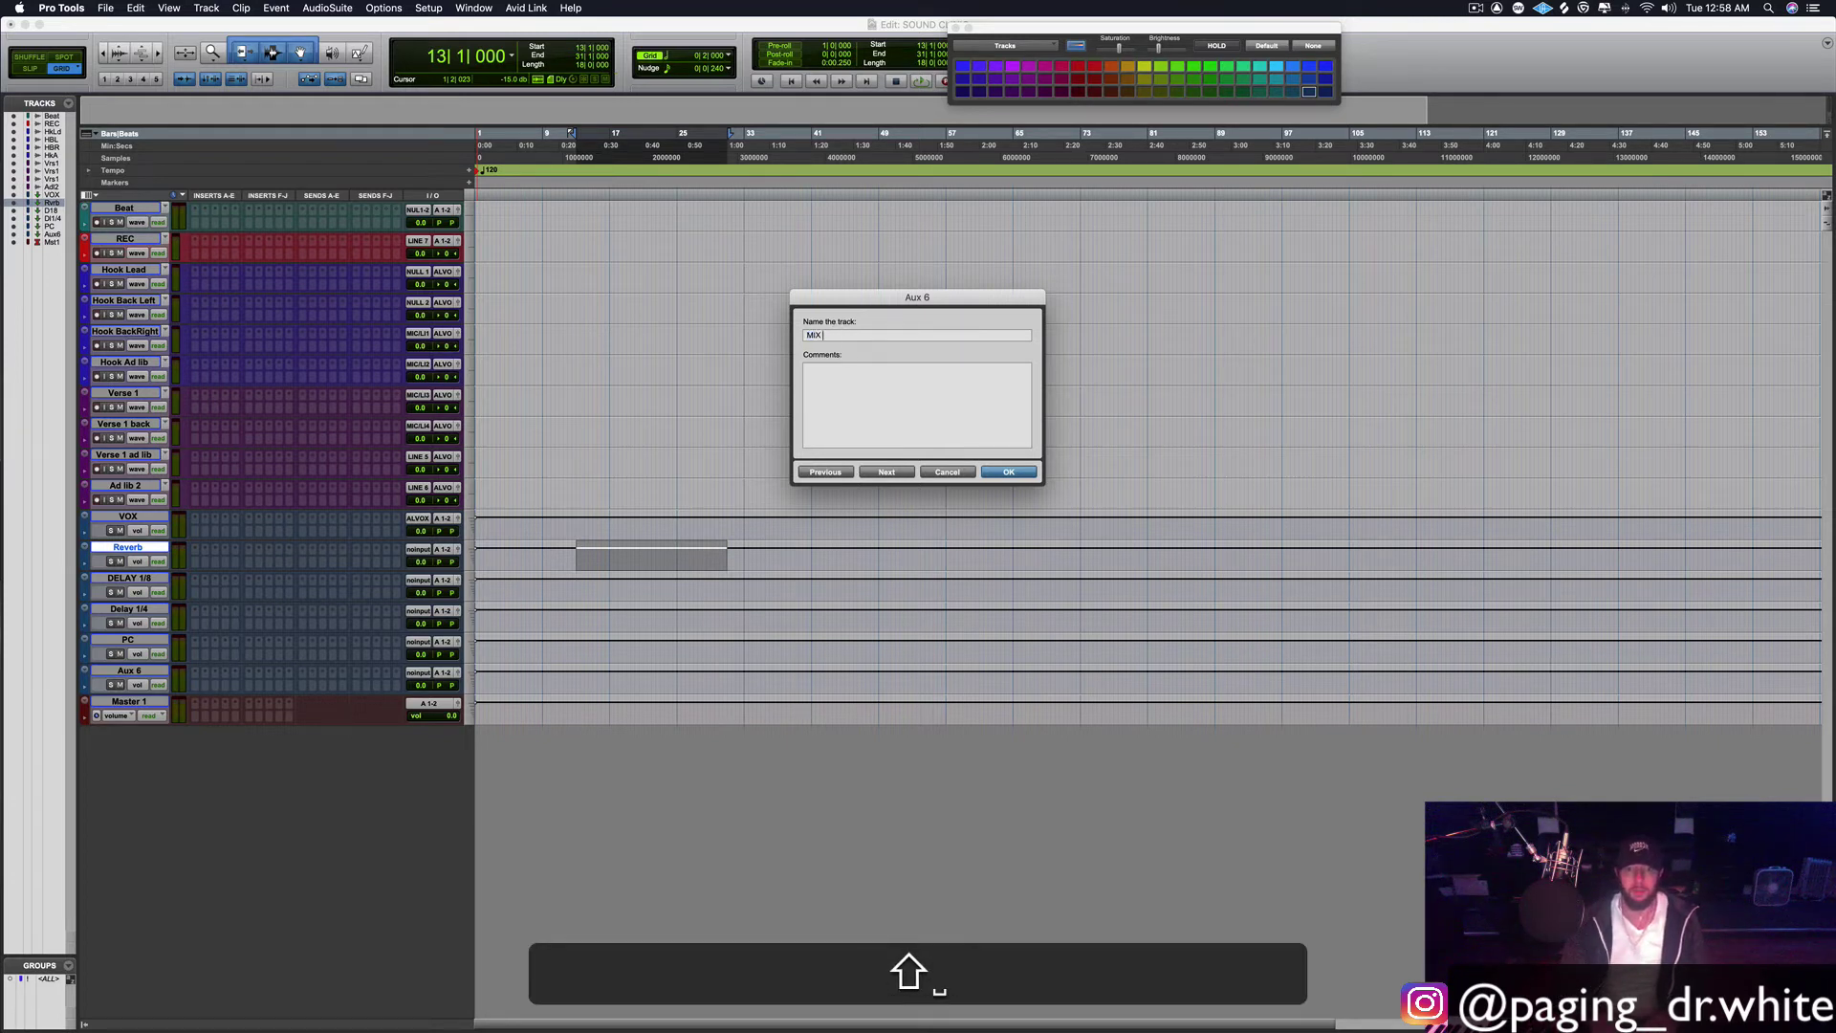
pyautogui.write('BUS')
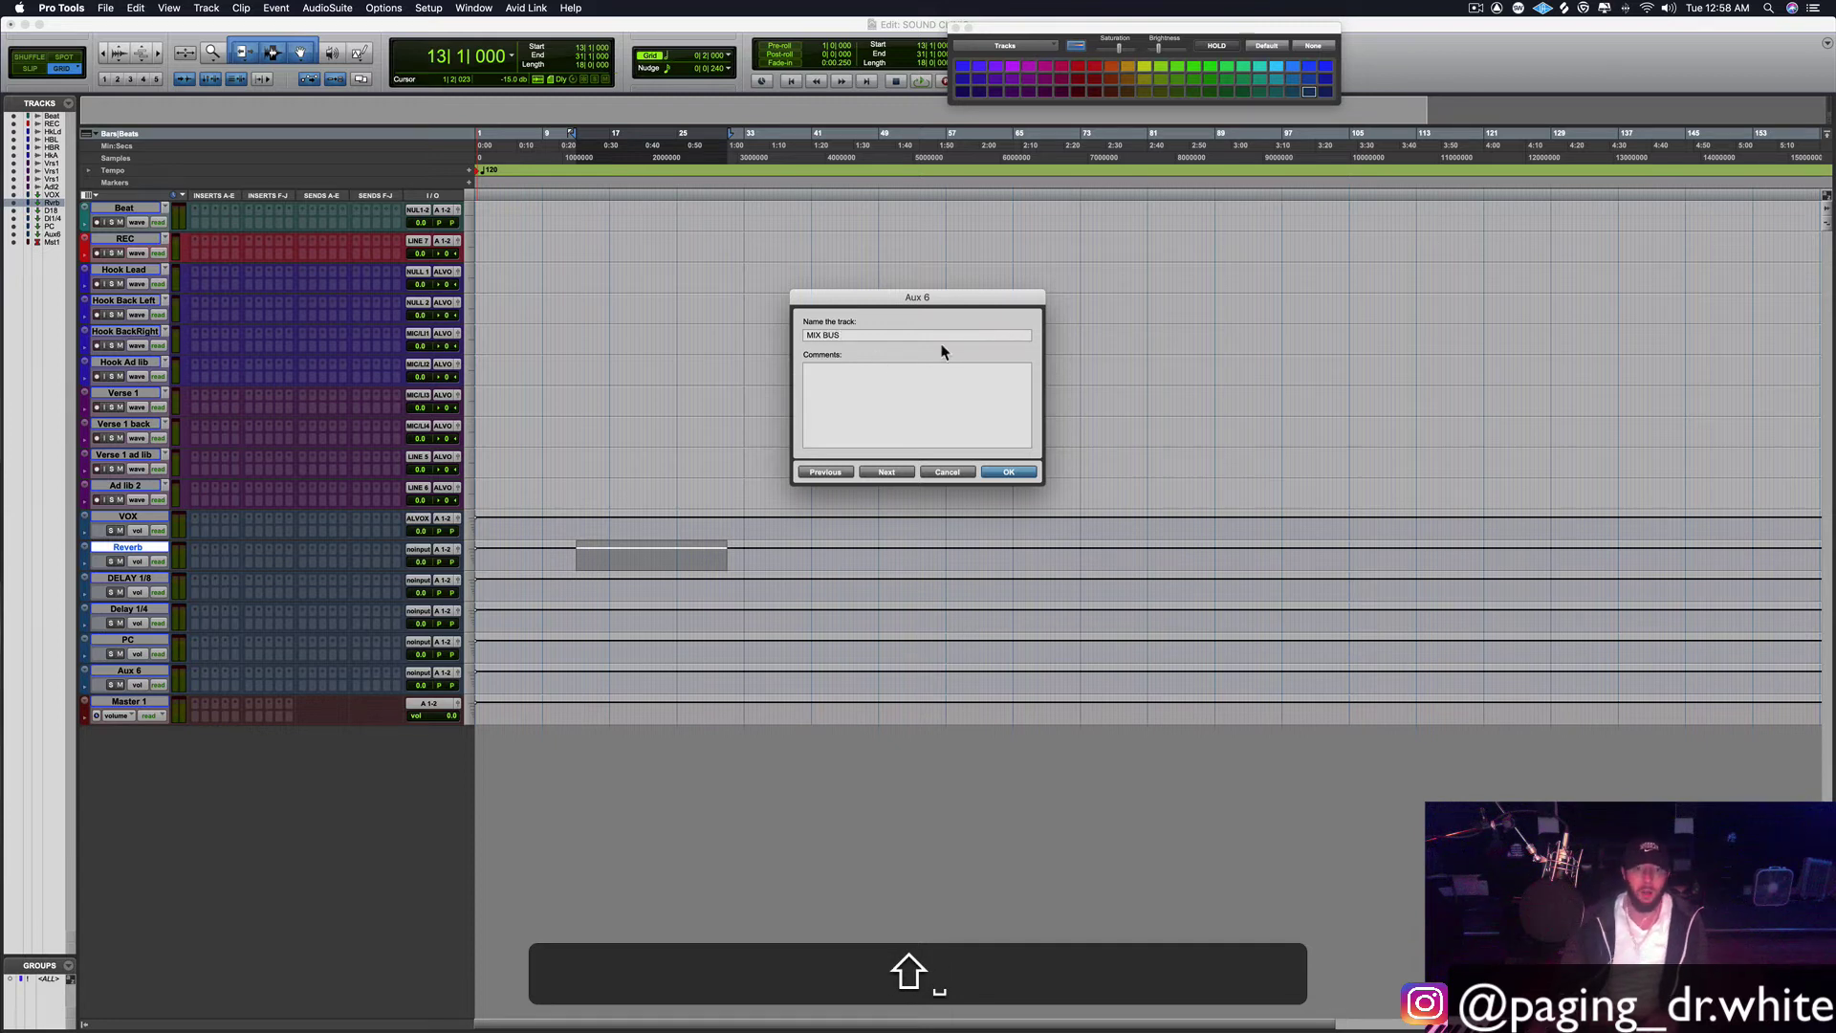
pyautogui.click(1012, 472)
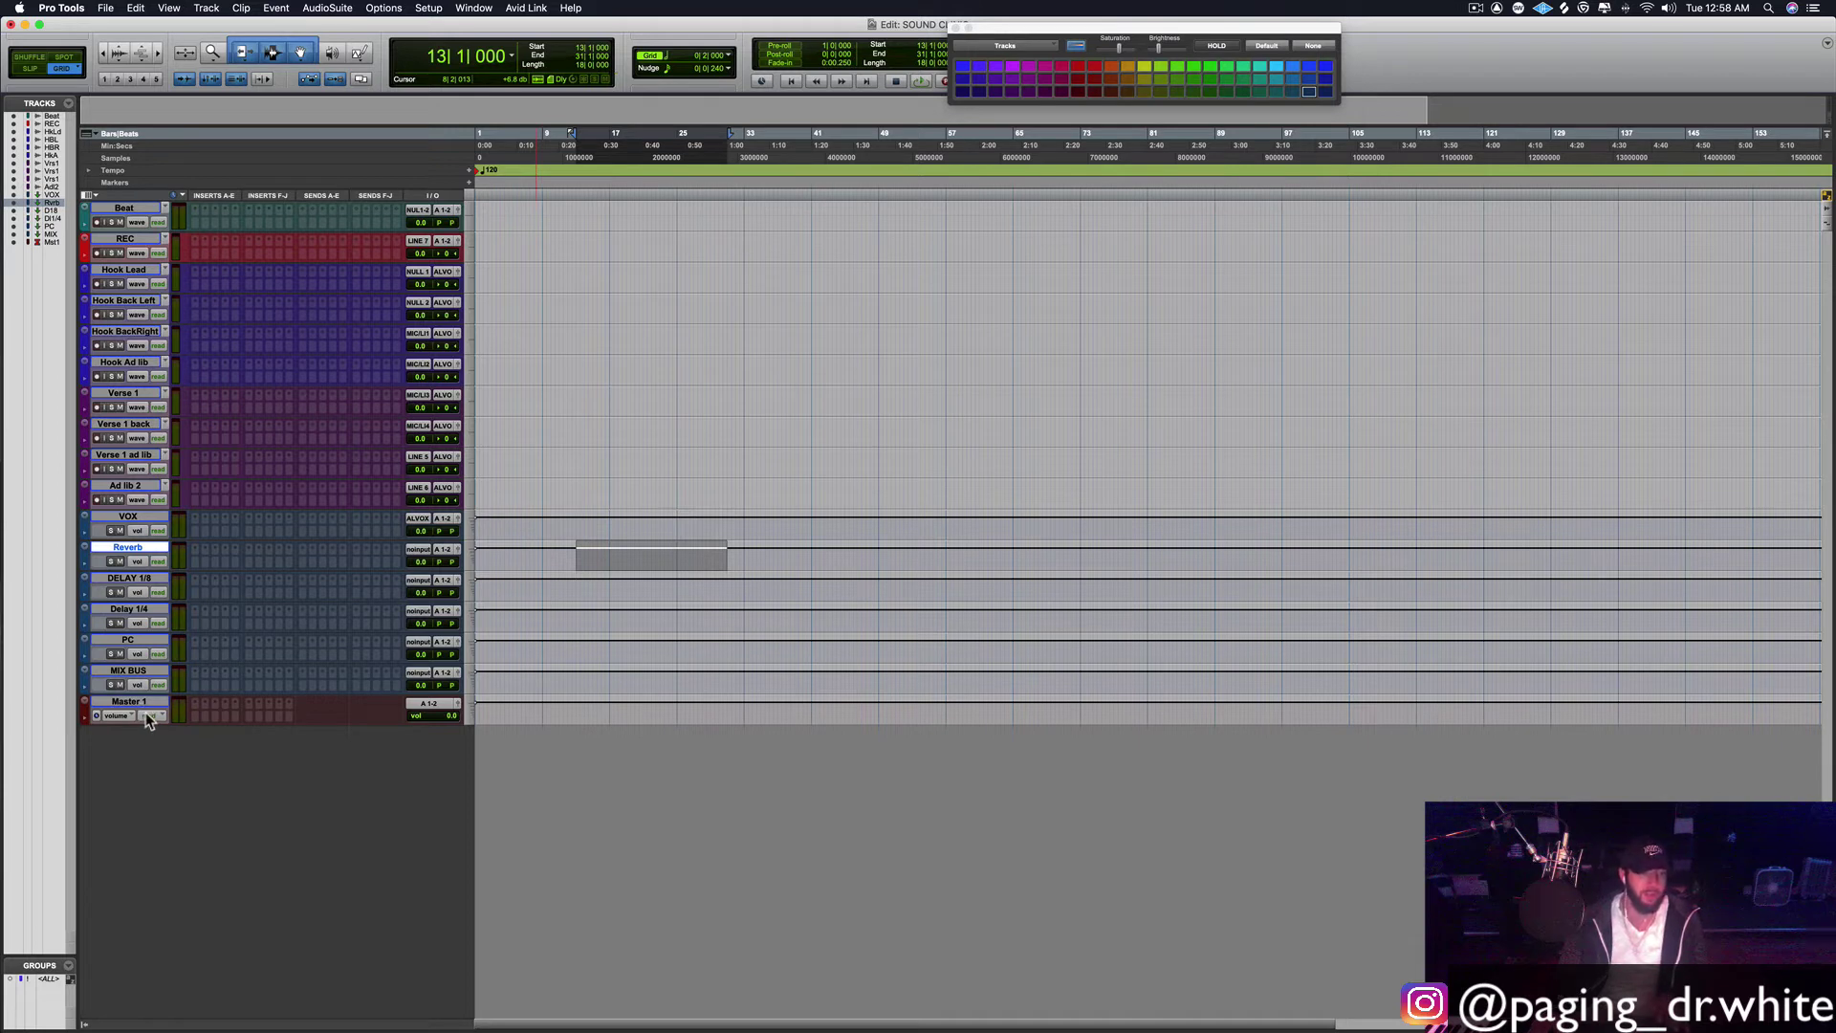
# Step: Set the input of the MIX BUS aux track to Bus 9-10 (Stereo)
pyautogui.click(412, 678)
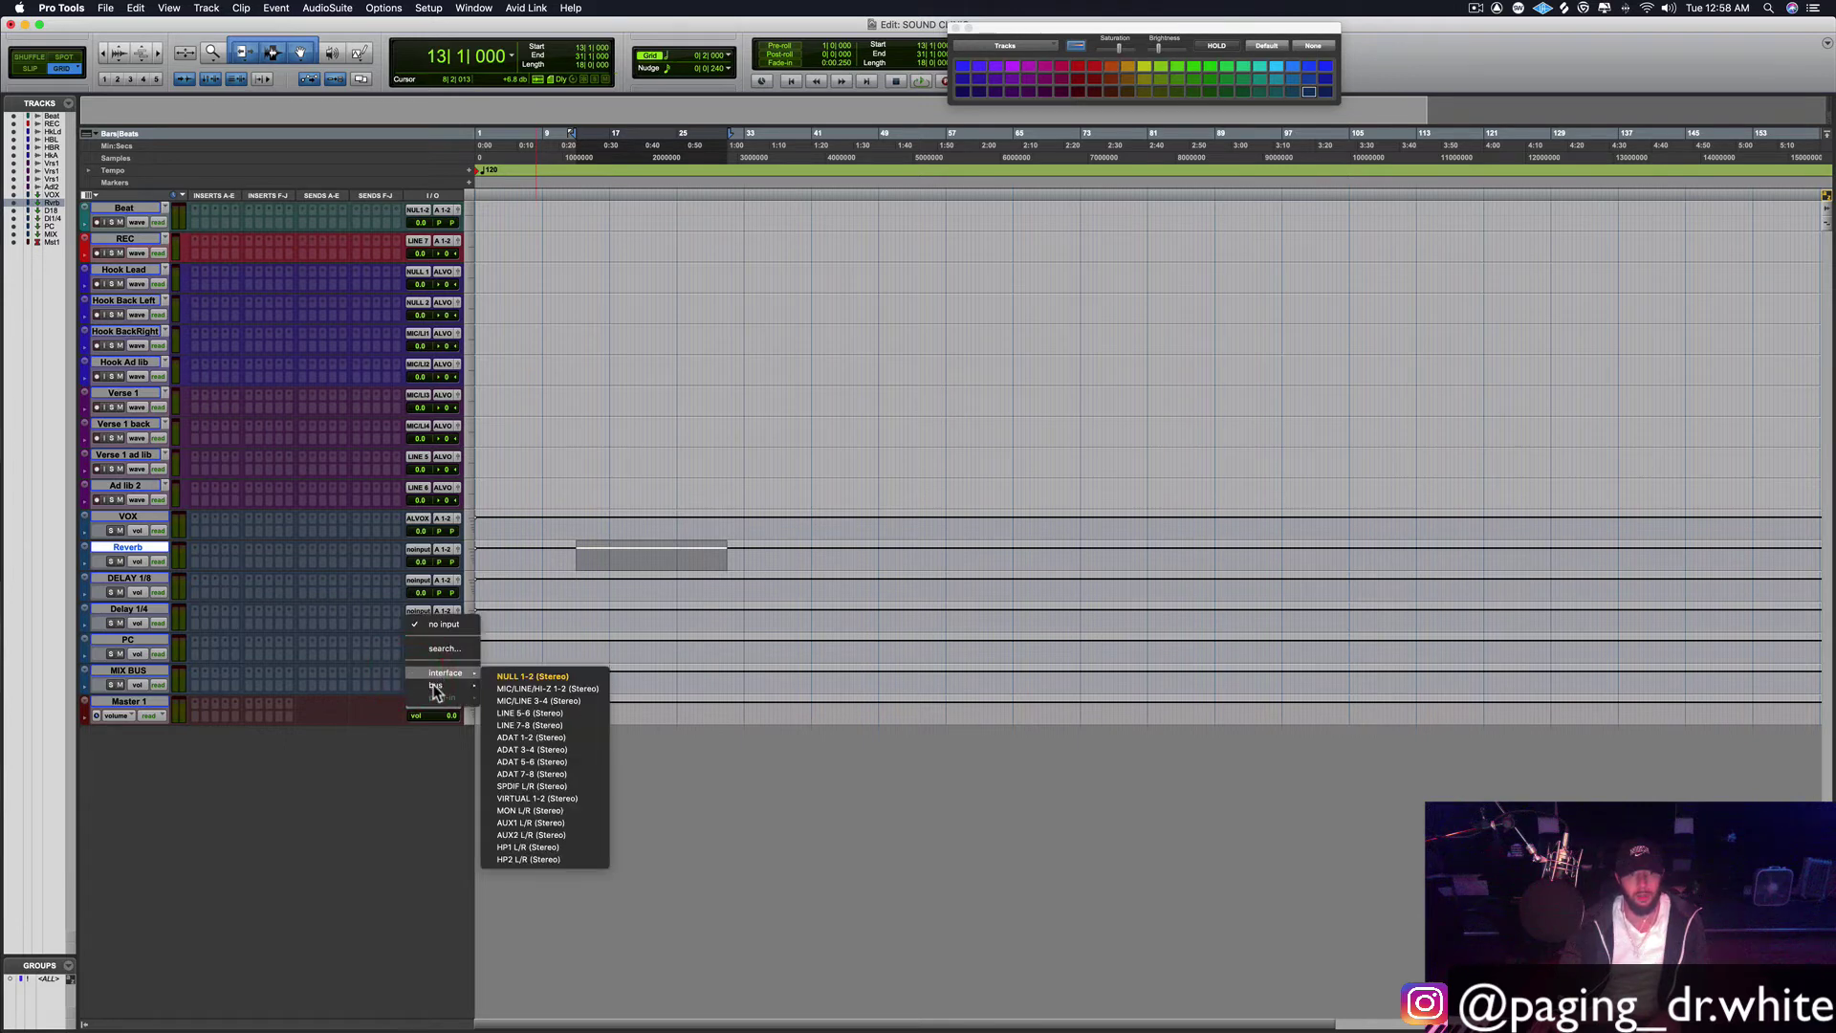
pyautogui.moveTo(443, 689)
pyautogui.moveTo(525, 688)
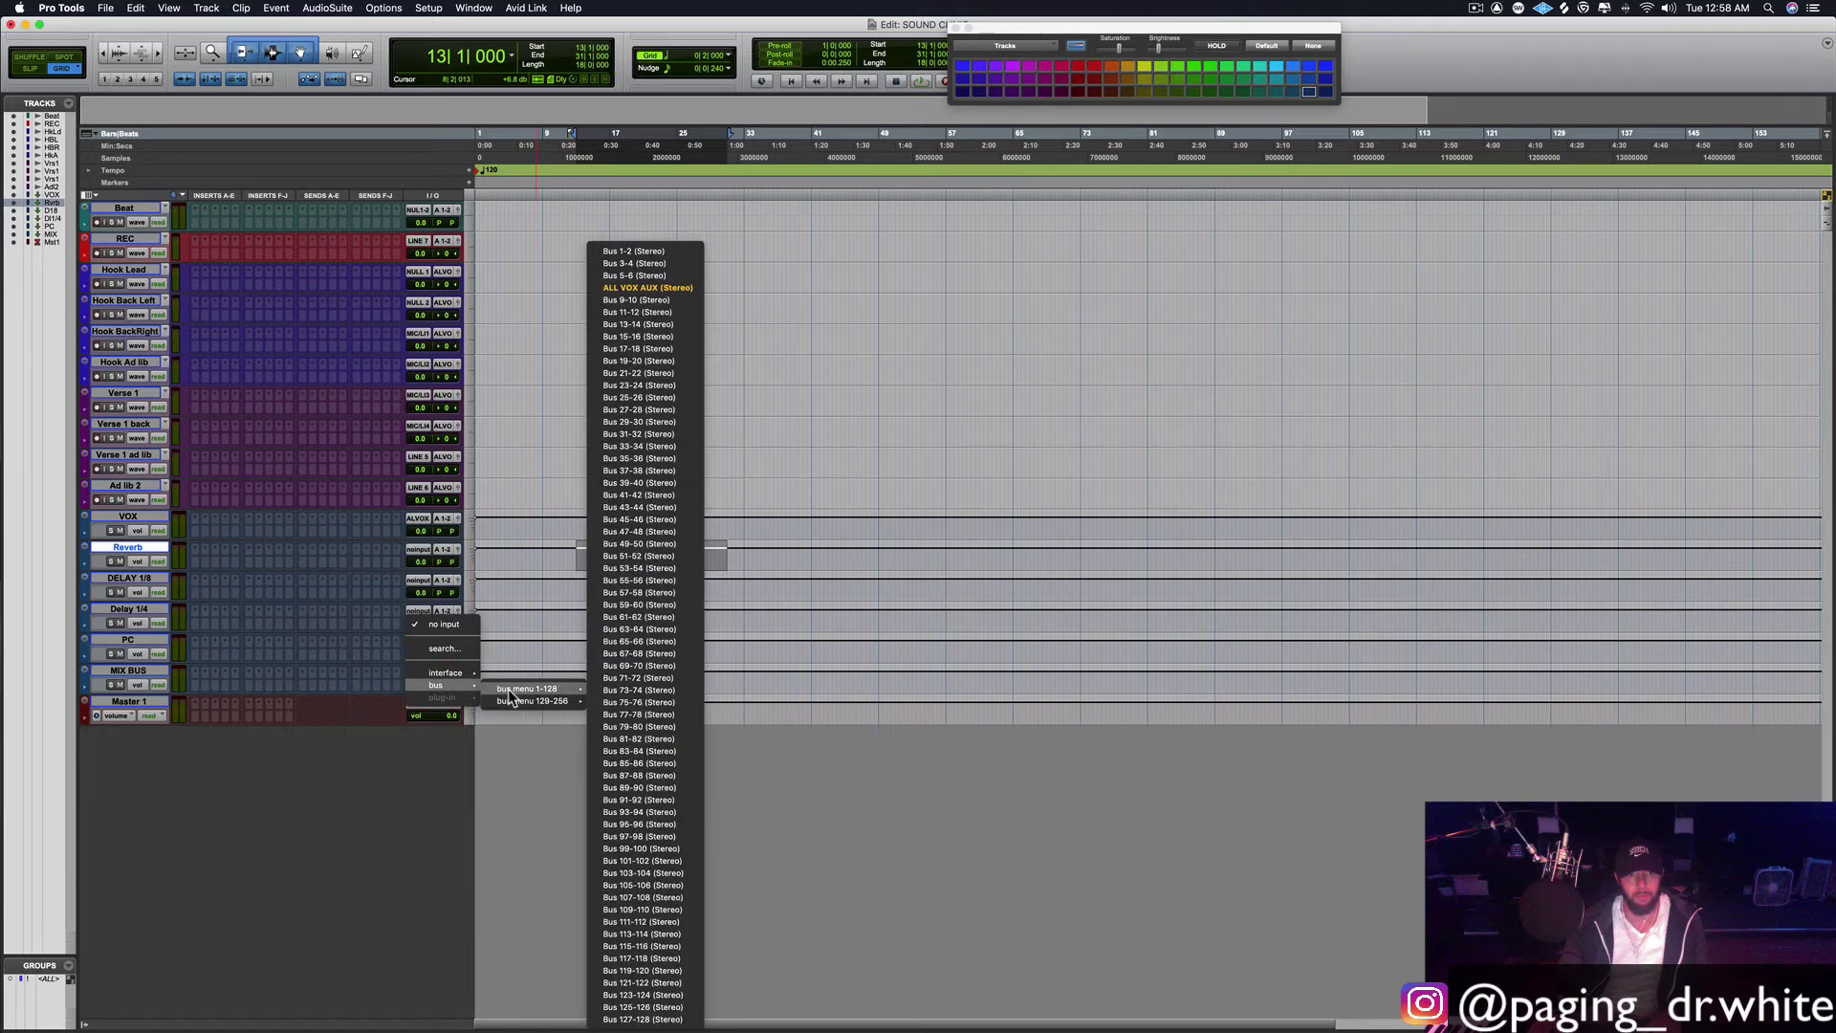
pyautogui.click(622, 302)
# Step: Rename the bus feeding the MIX BUS track's input as MIX BUS
pyautogui.rightClick(423, 678)
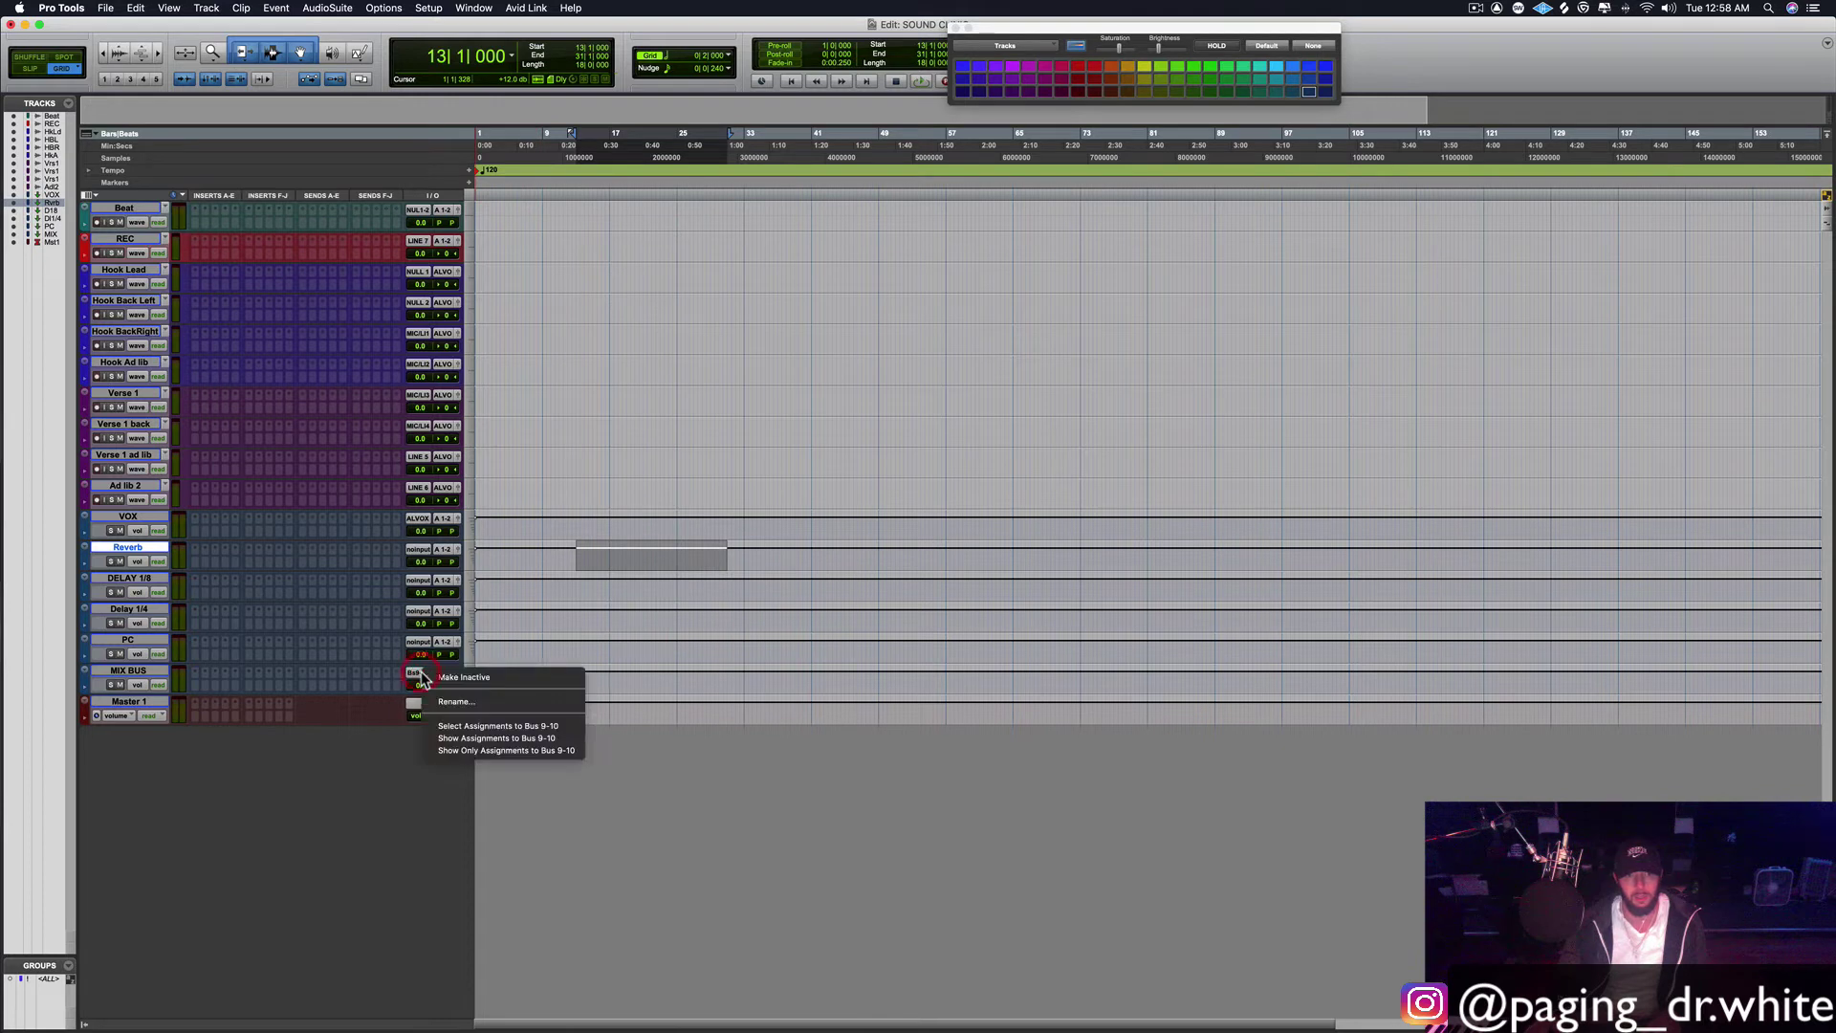
pyautogui.click(501, 702)
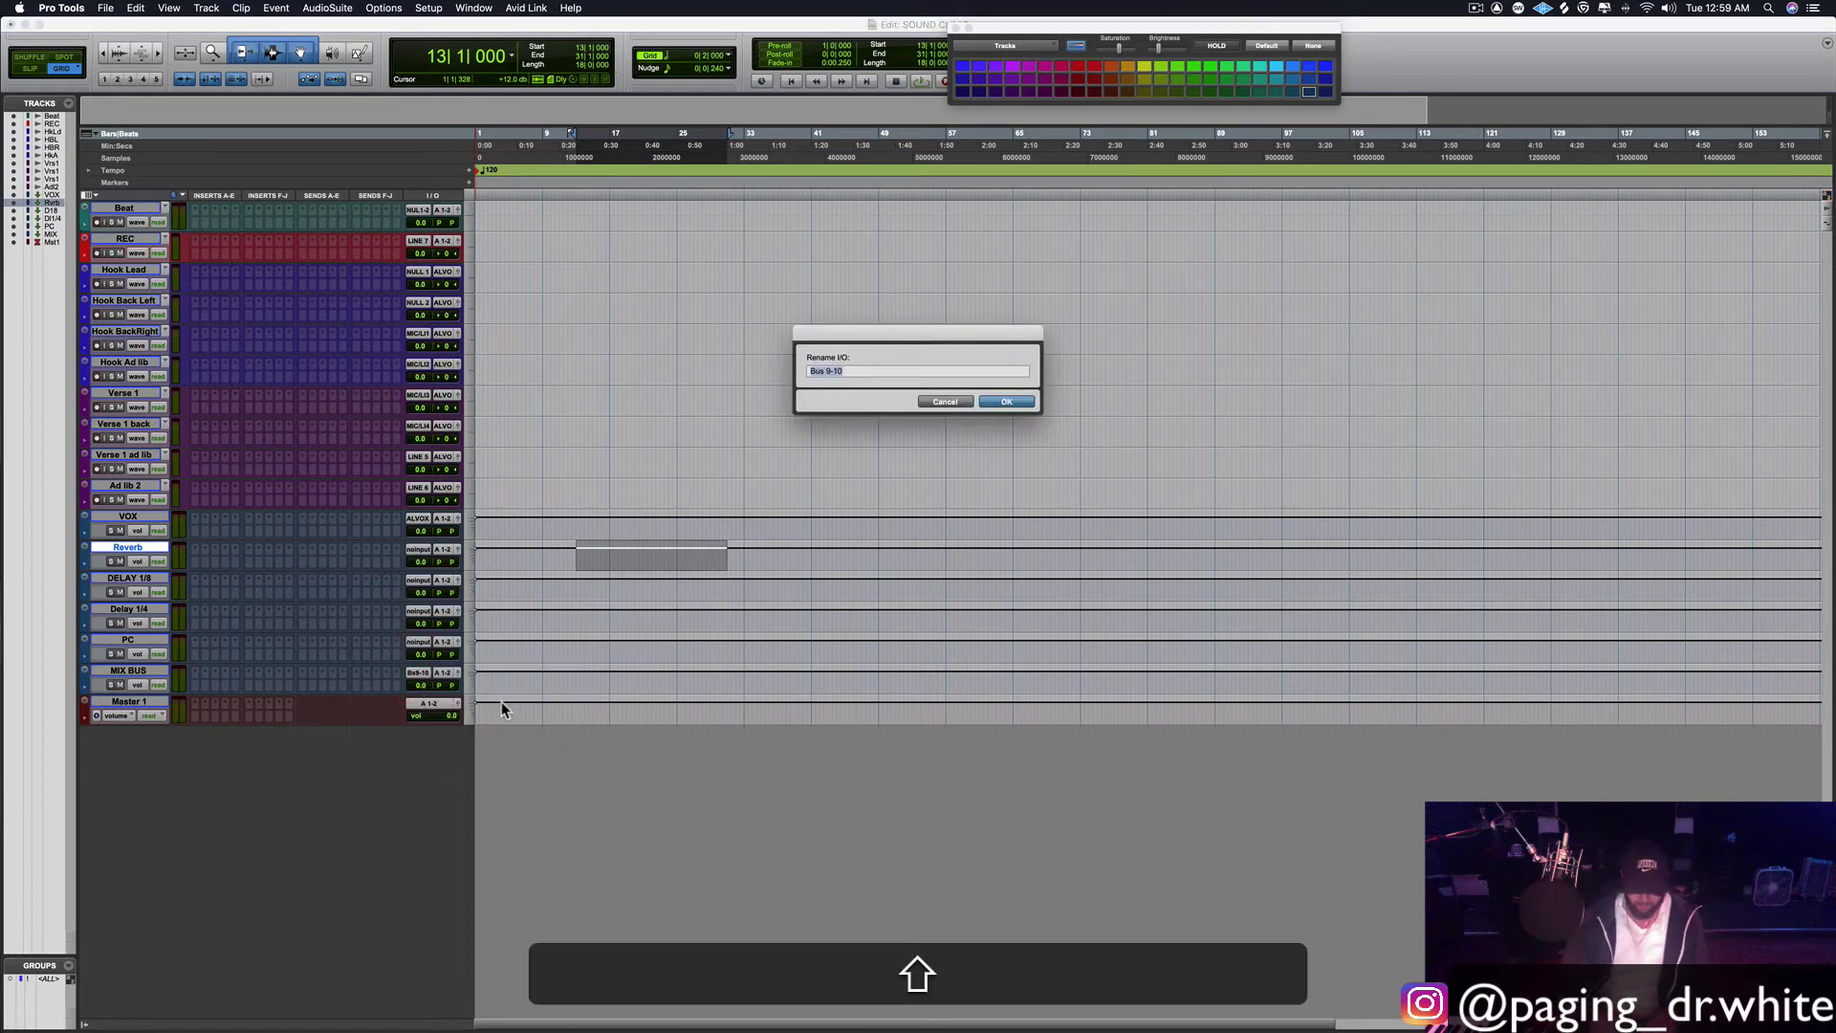
pyautogui.write('MIX BUS')
pyautogui.press('Return')
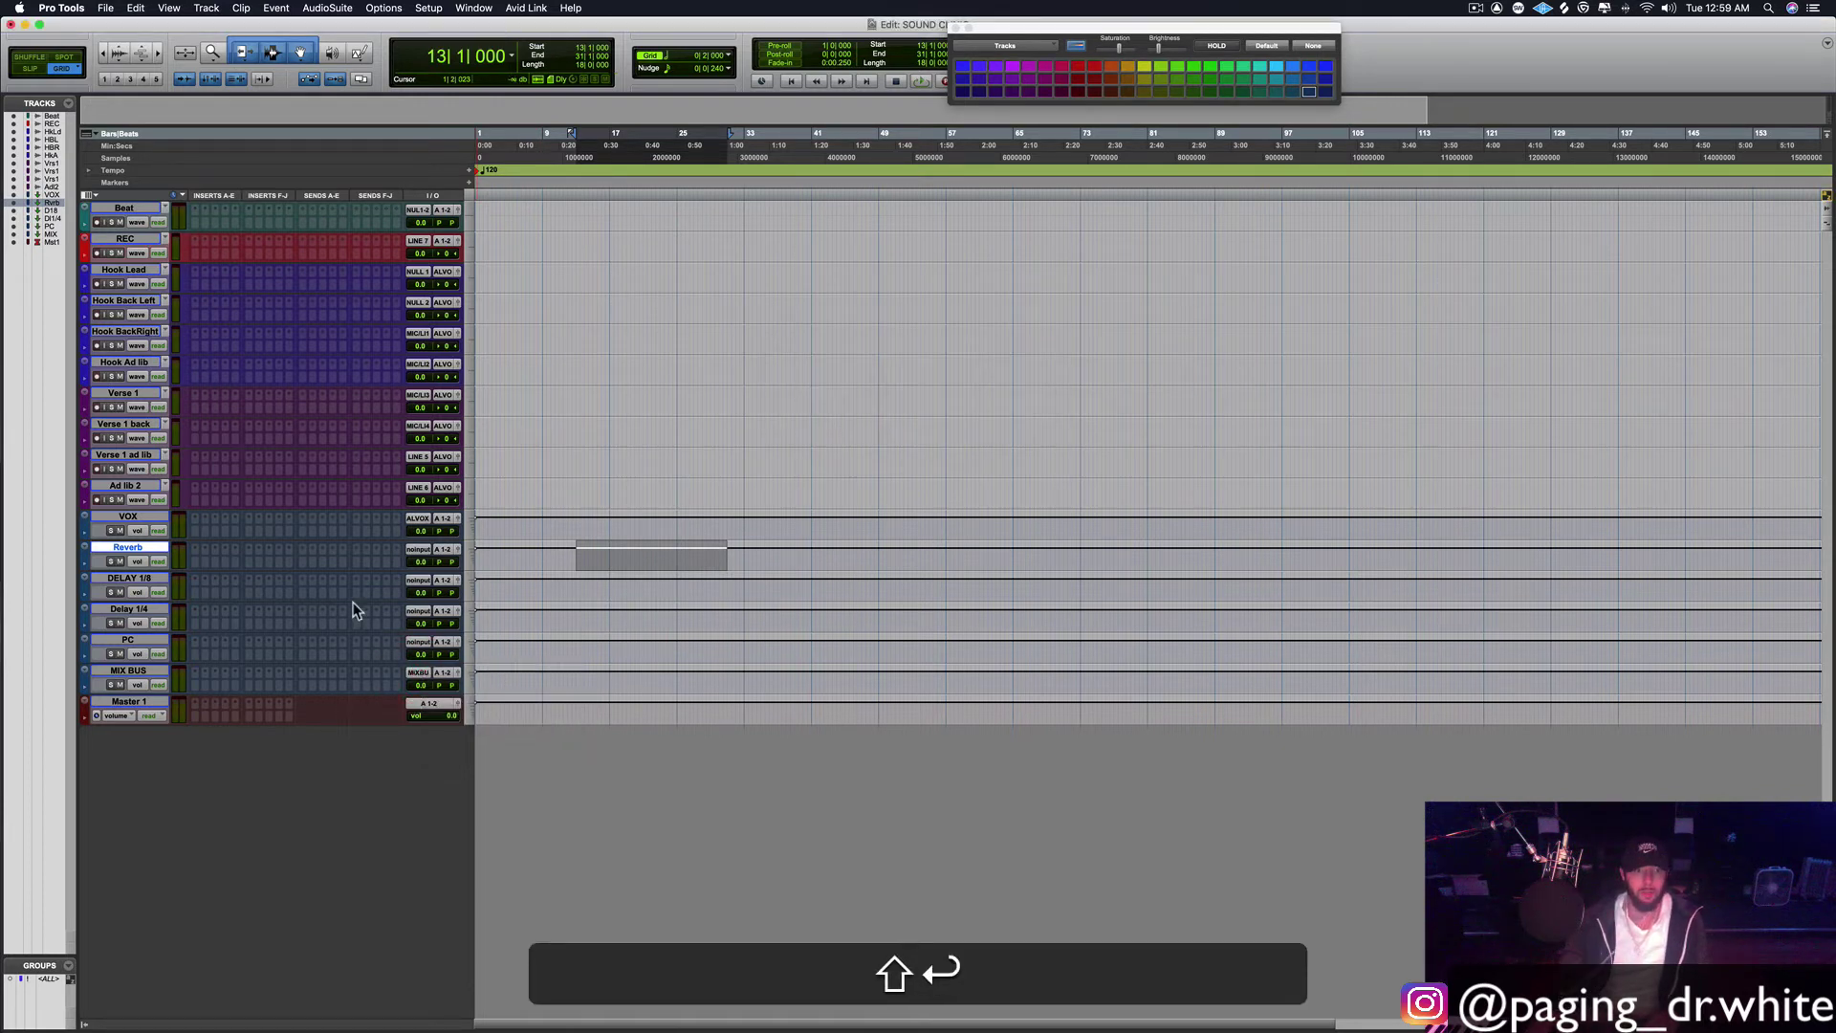
# Step: Route the VOX aux track's output to the MIX BUS (Stereo) bus
pyautogui.click(533, 262)
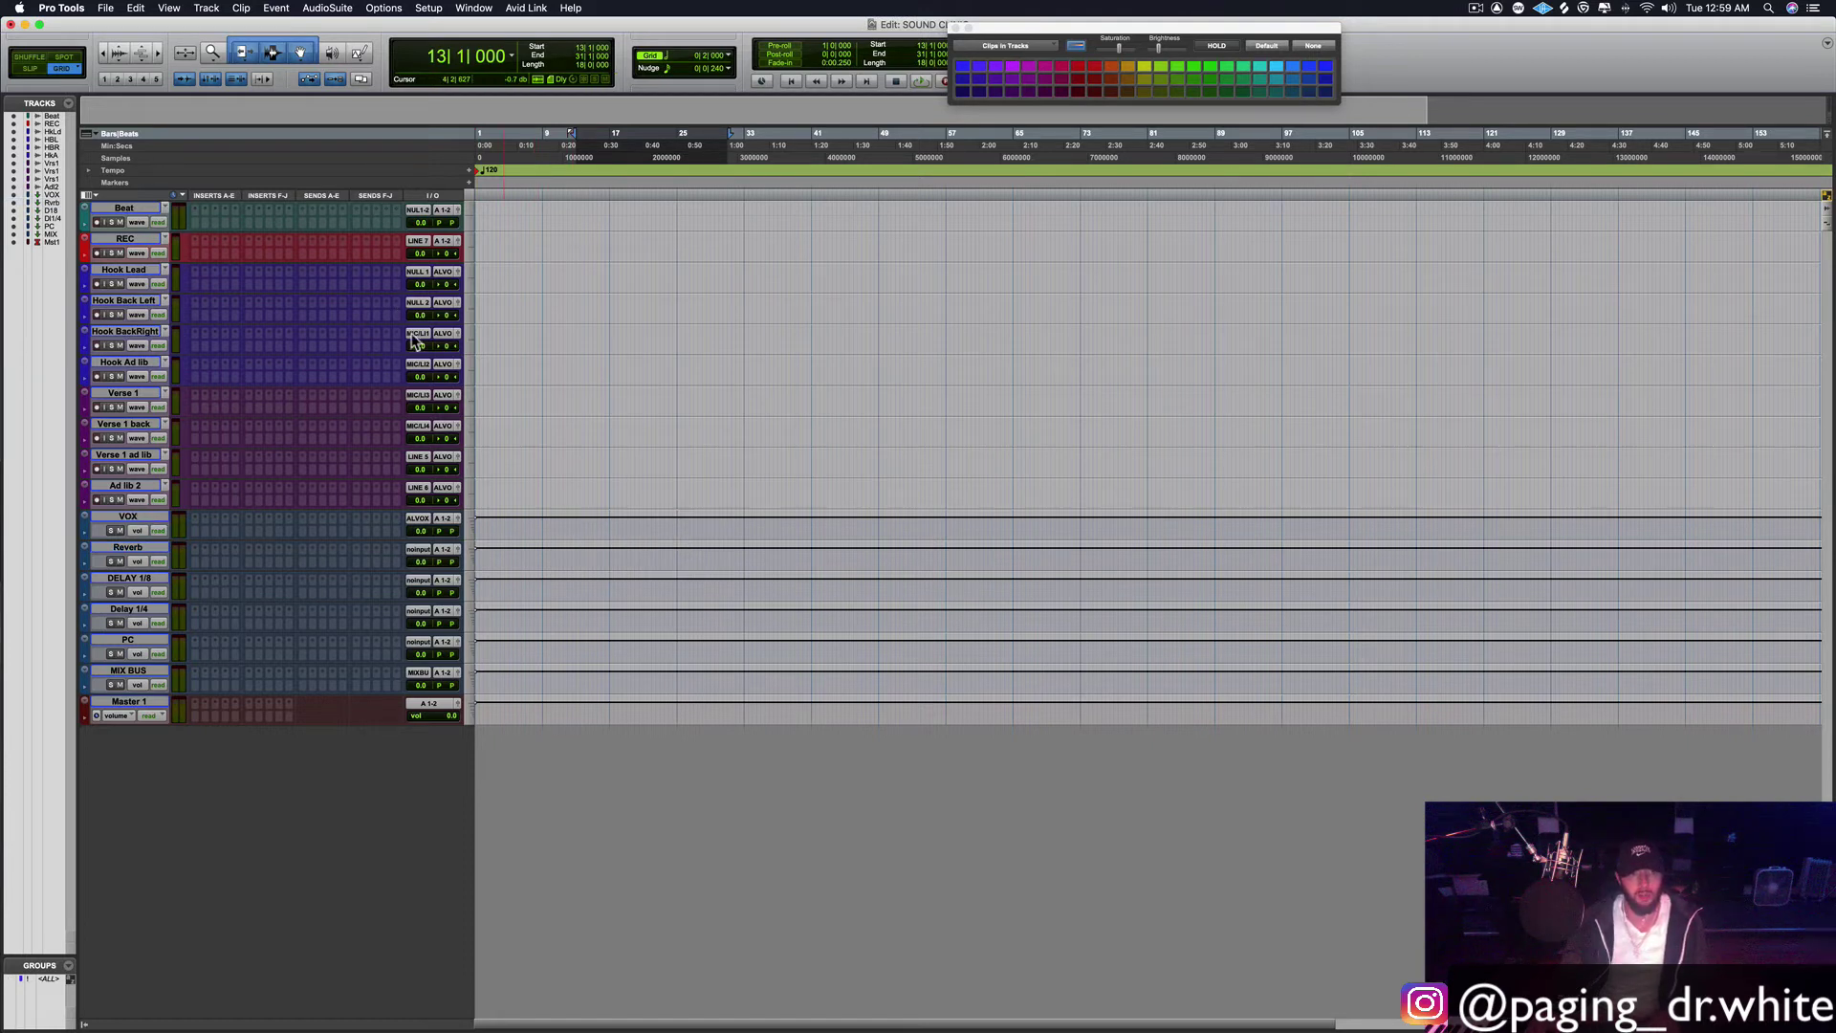
pyautogui.click(445, 527)
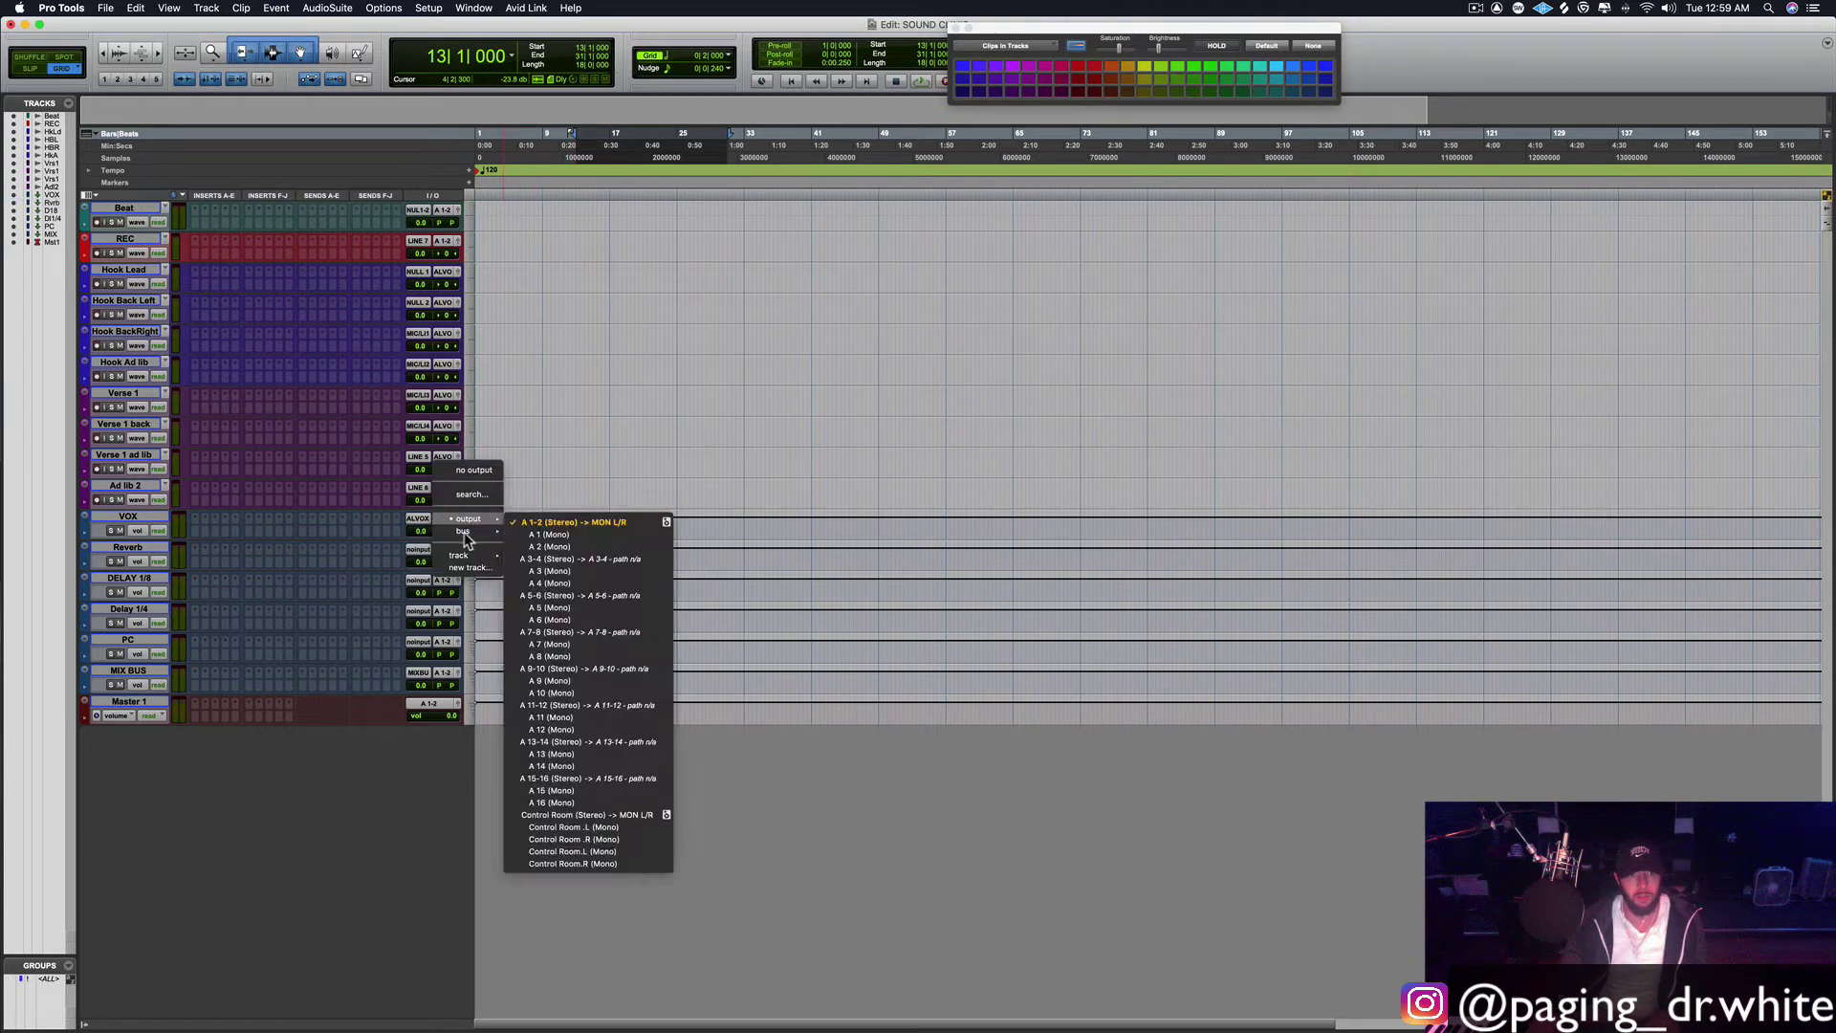
pyautogui.moveTo(465, 532)
pyautogui.moveTo(557, 535)
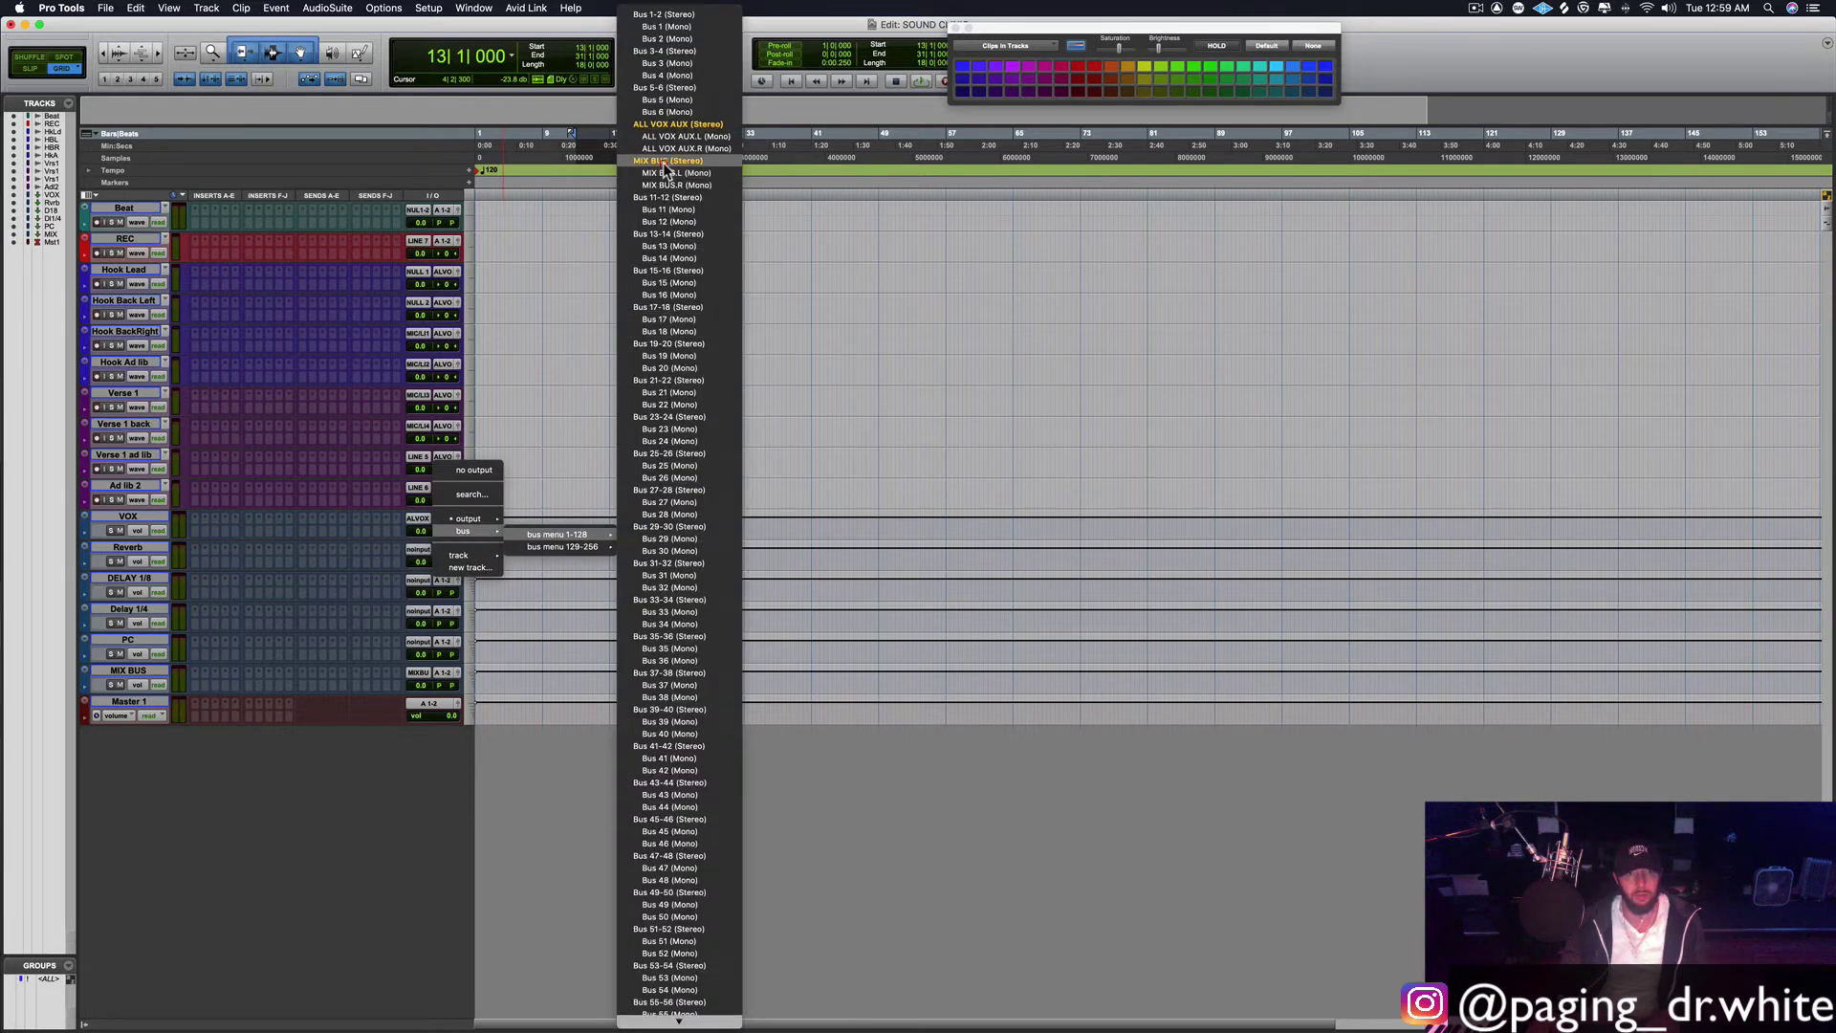
pyautogui.click(667, 161)
pyautogui.click(119, 553)
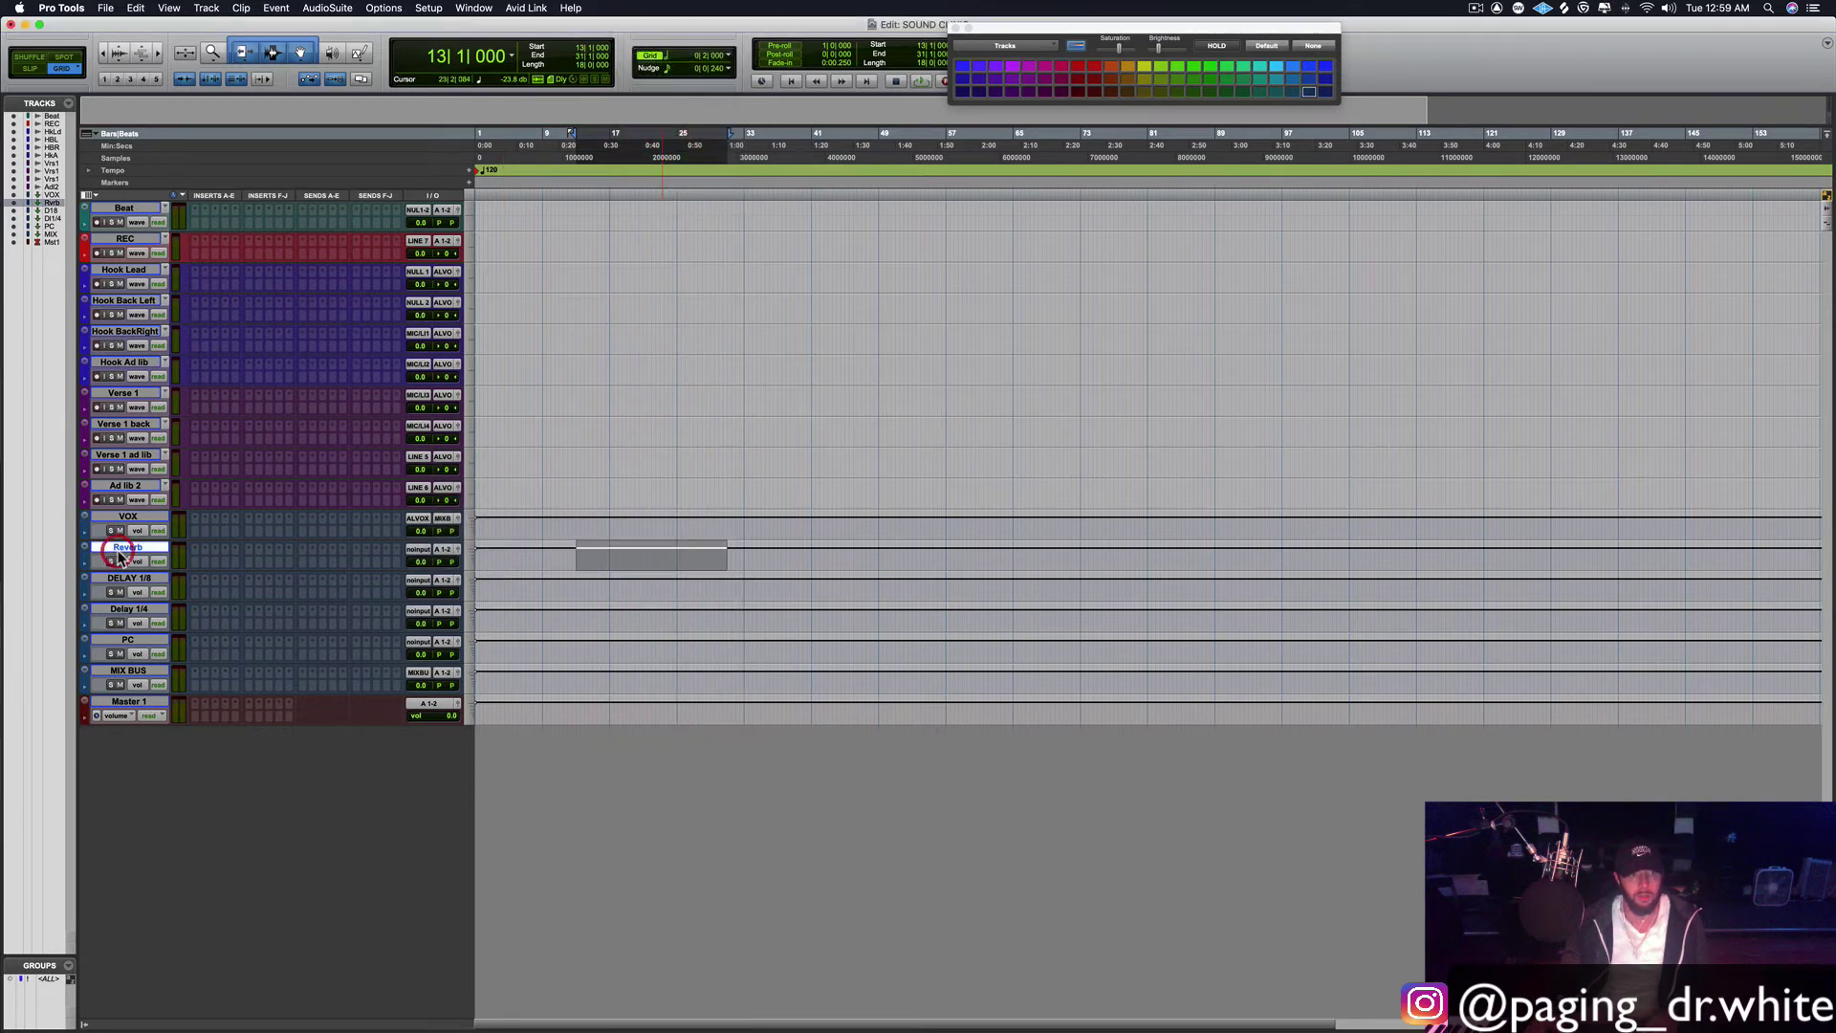
pyautogui.keyDown('shift'); pyautogui.click(127, 639); pyautogui.keyUp('shift')
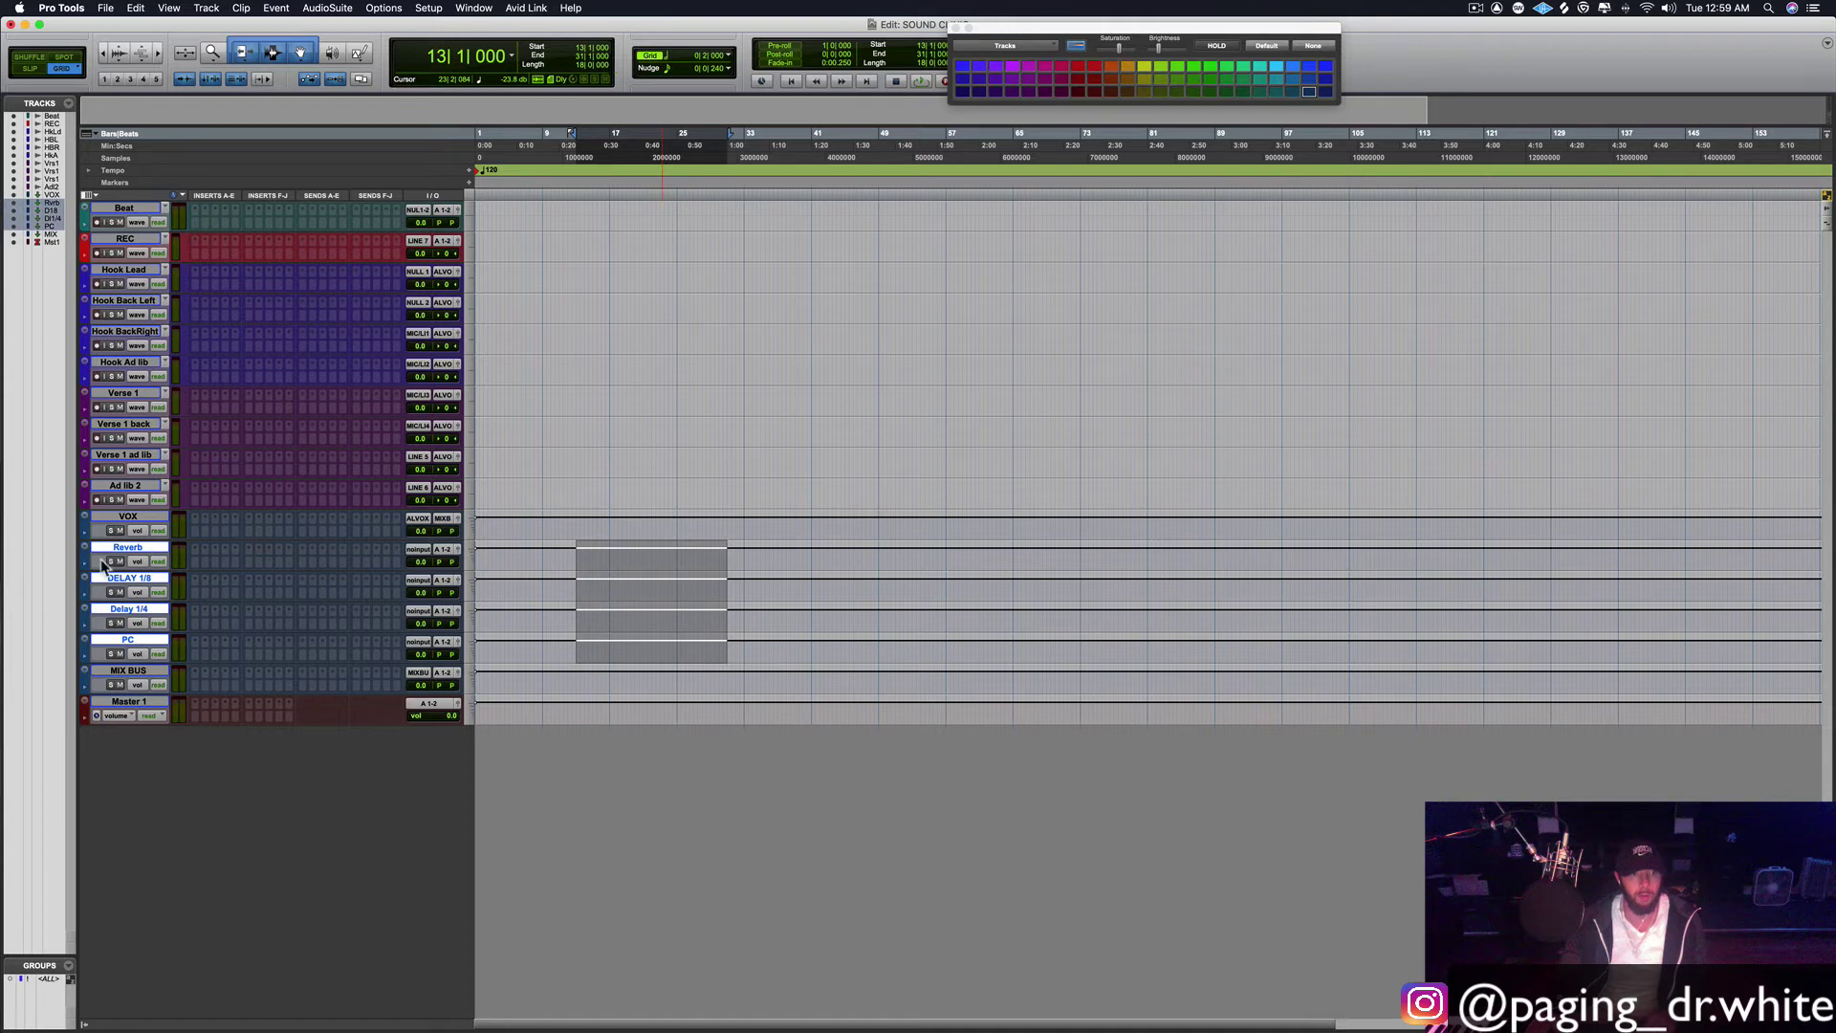
pyautogui.keyDown('alt'); pyautogui.keyDown('shift'); pyautogui.click(445, 551); pyautogui.keyUp('shift'); pyautogui.keyUp('alt')
pyautogui.click(212, 564)
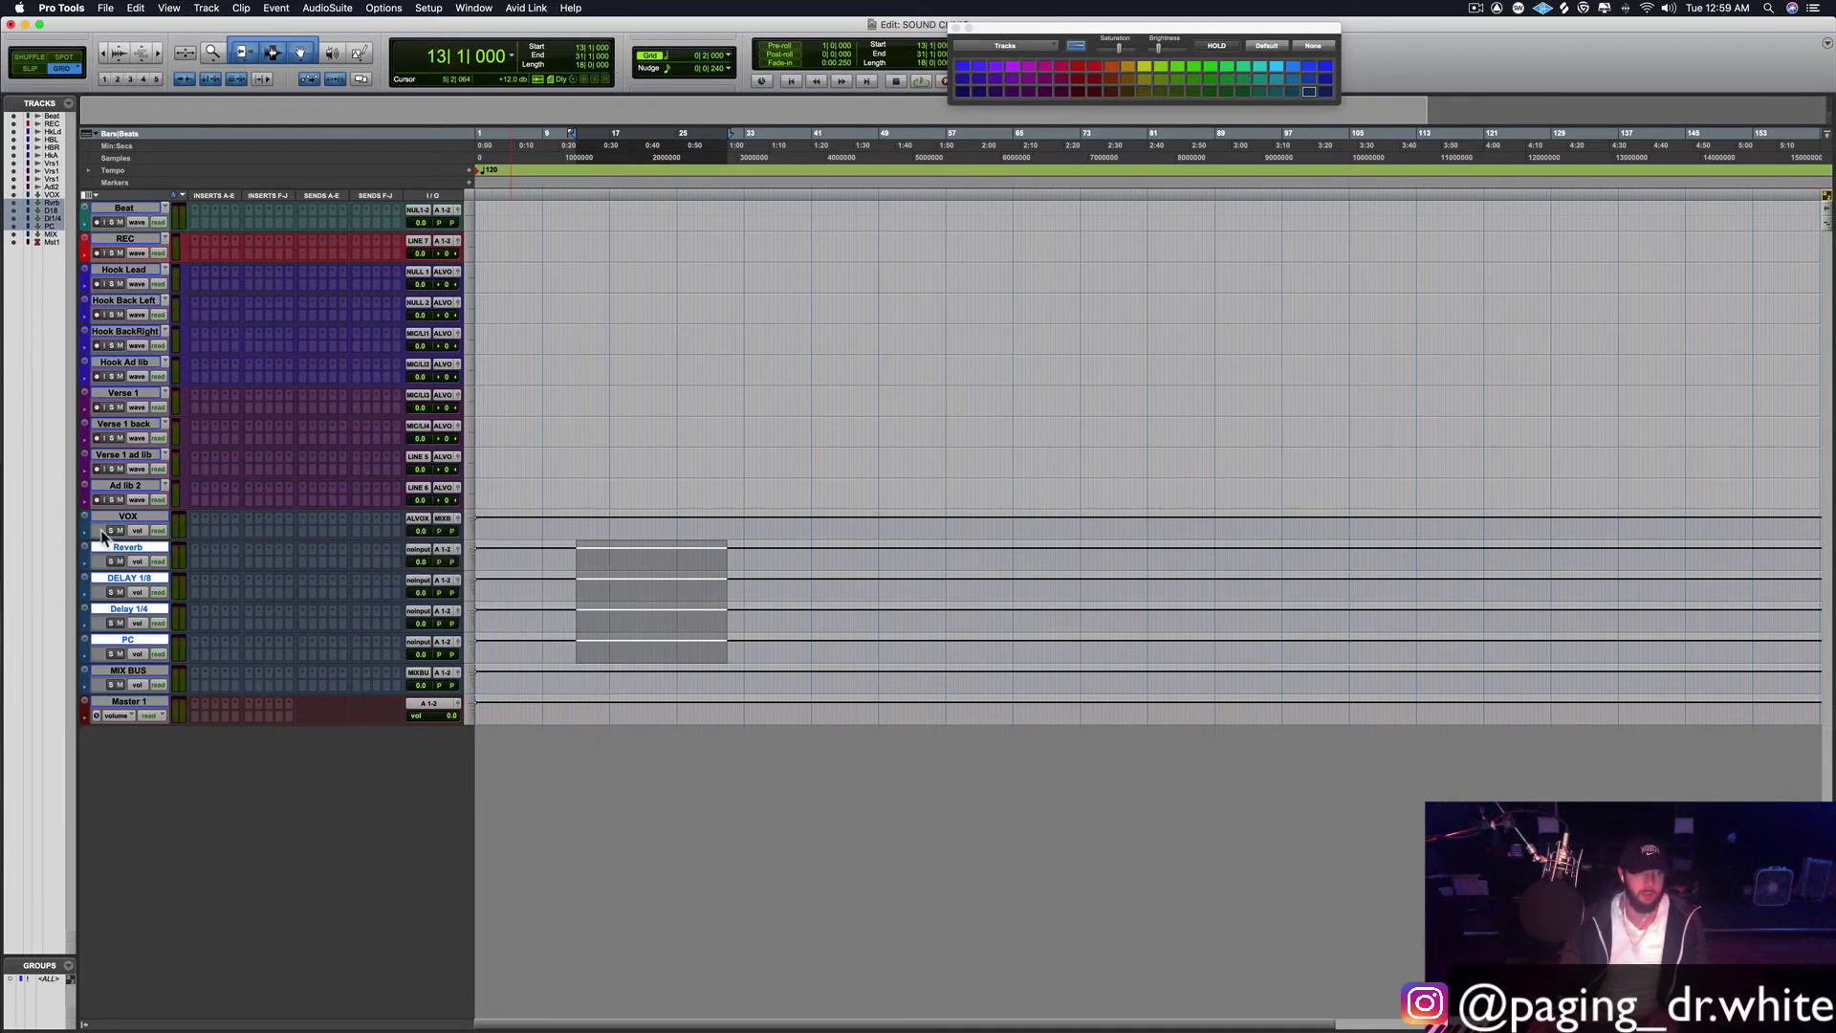
pyautogui.click(127, 517)
# Step: Select the aux tracks from Reverb through PC and route all their outputs to MIX BUS (Stereo)
pyautogui.click(132, 550)
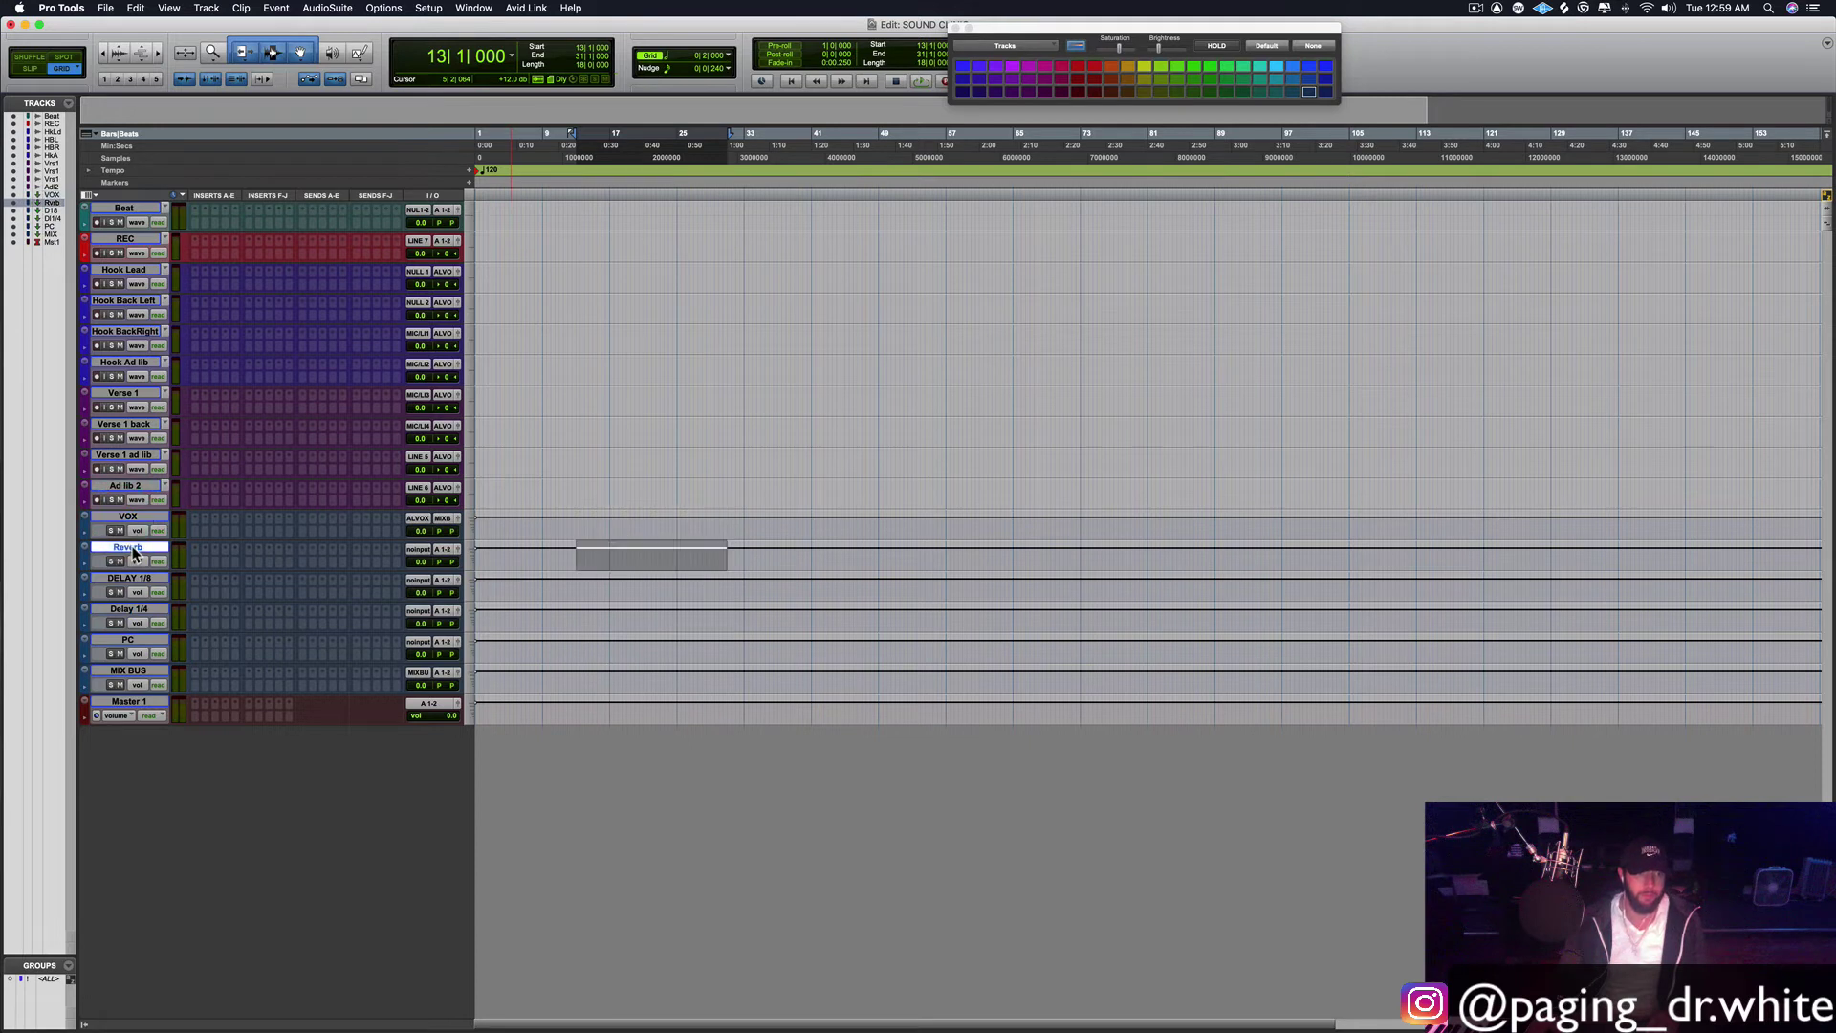
pyautogui.keyDown('shift'); pyautogui.click(128, 640); pyautogui.keyUp('shift')
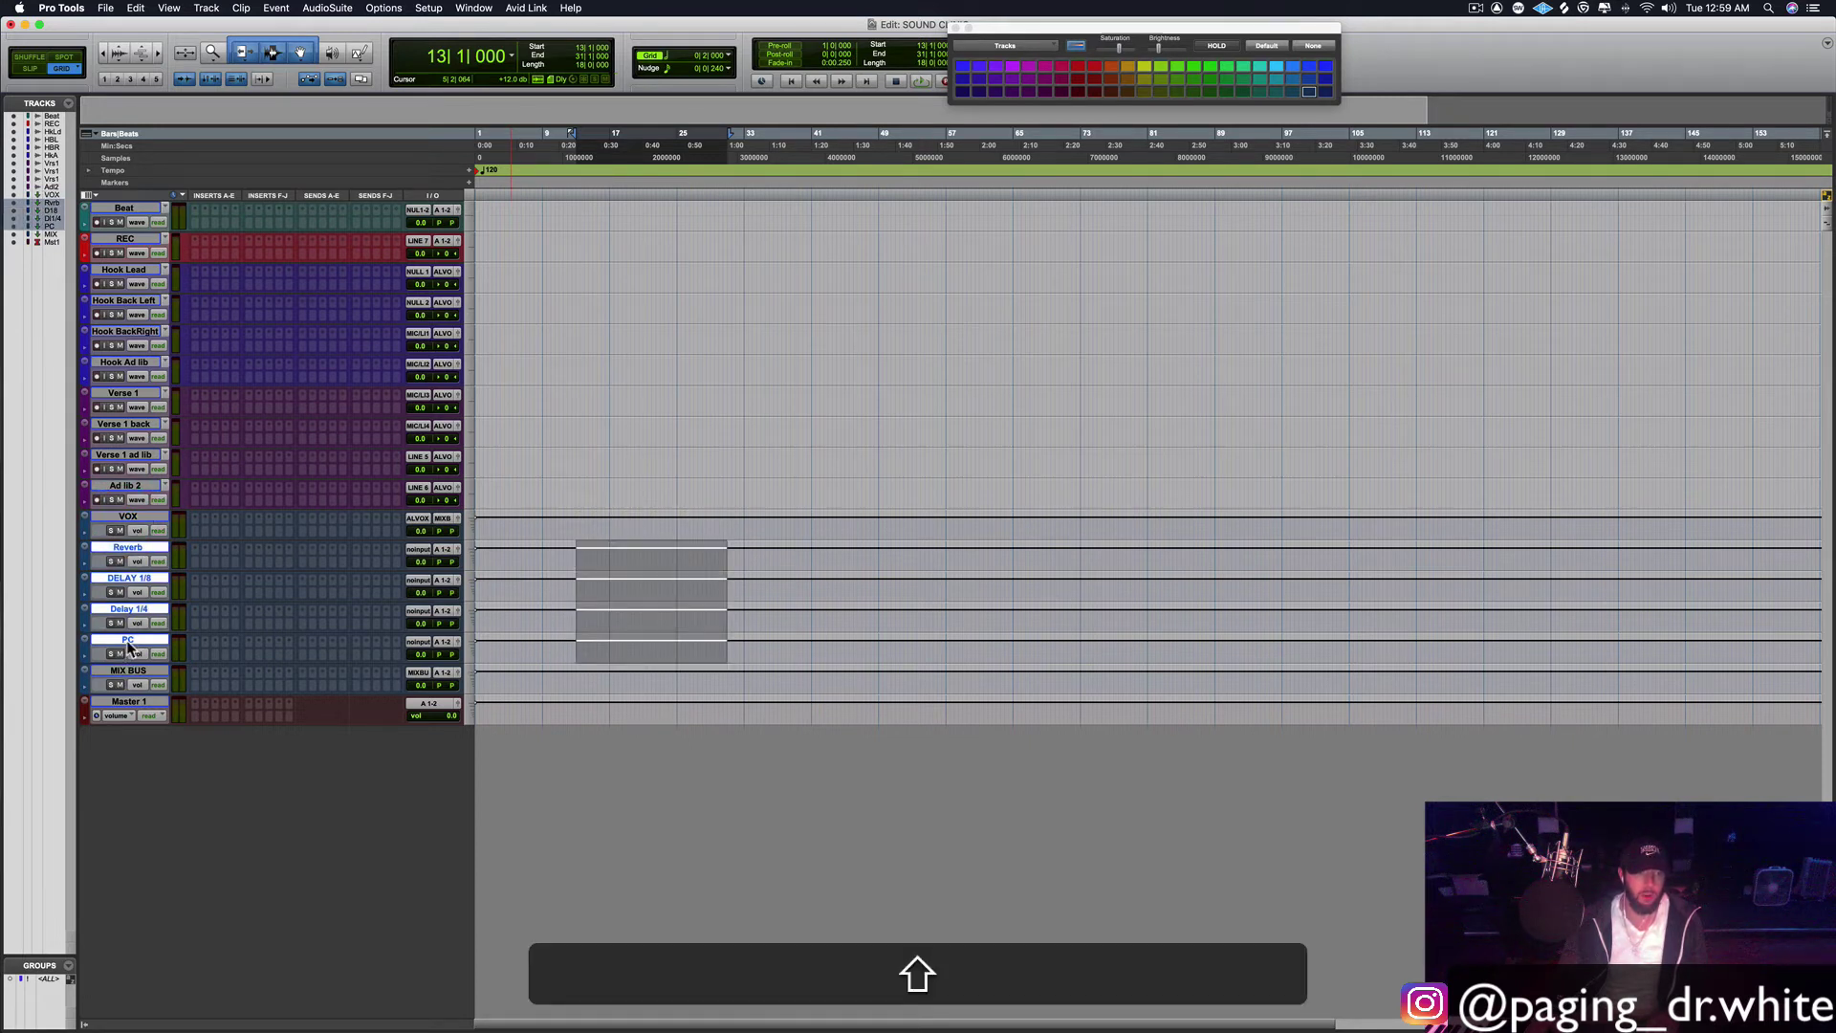
pyautogui.keyDown('alt'); pyautogui.keyDown('shift'); pyautogui.click(444, 550); pyautogui.keyUp('shift'); pyautogui.keyUp('alt')
pyautogui.moveTo(485, 570)
pyautogui.moveTo(565, 565)
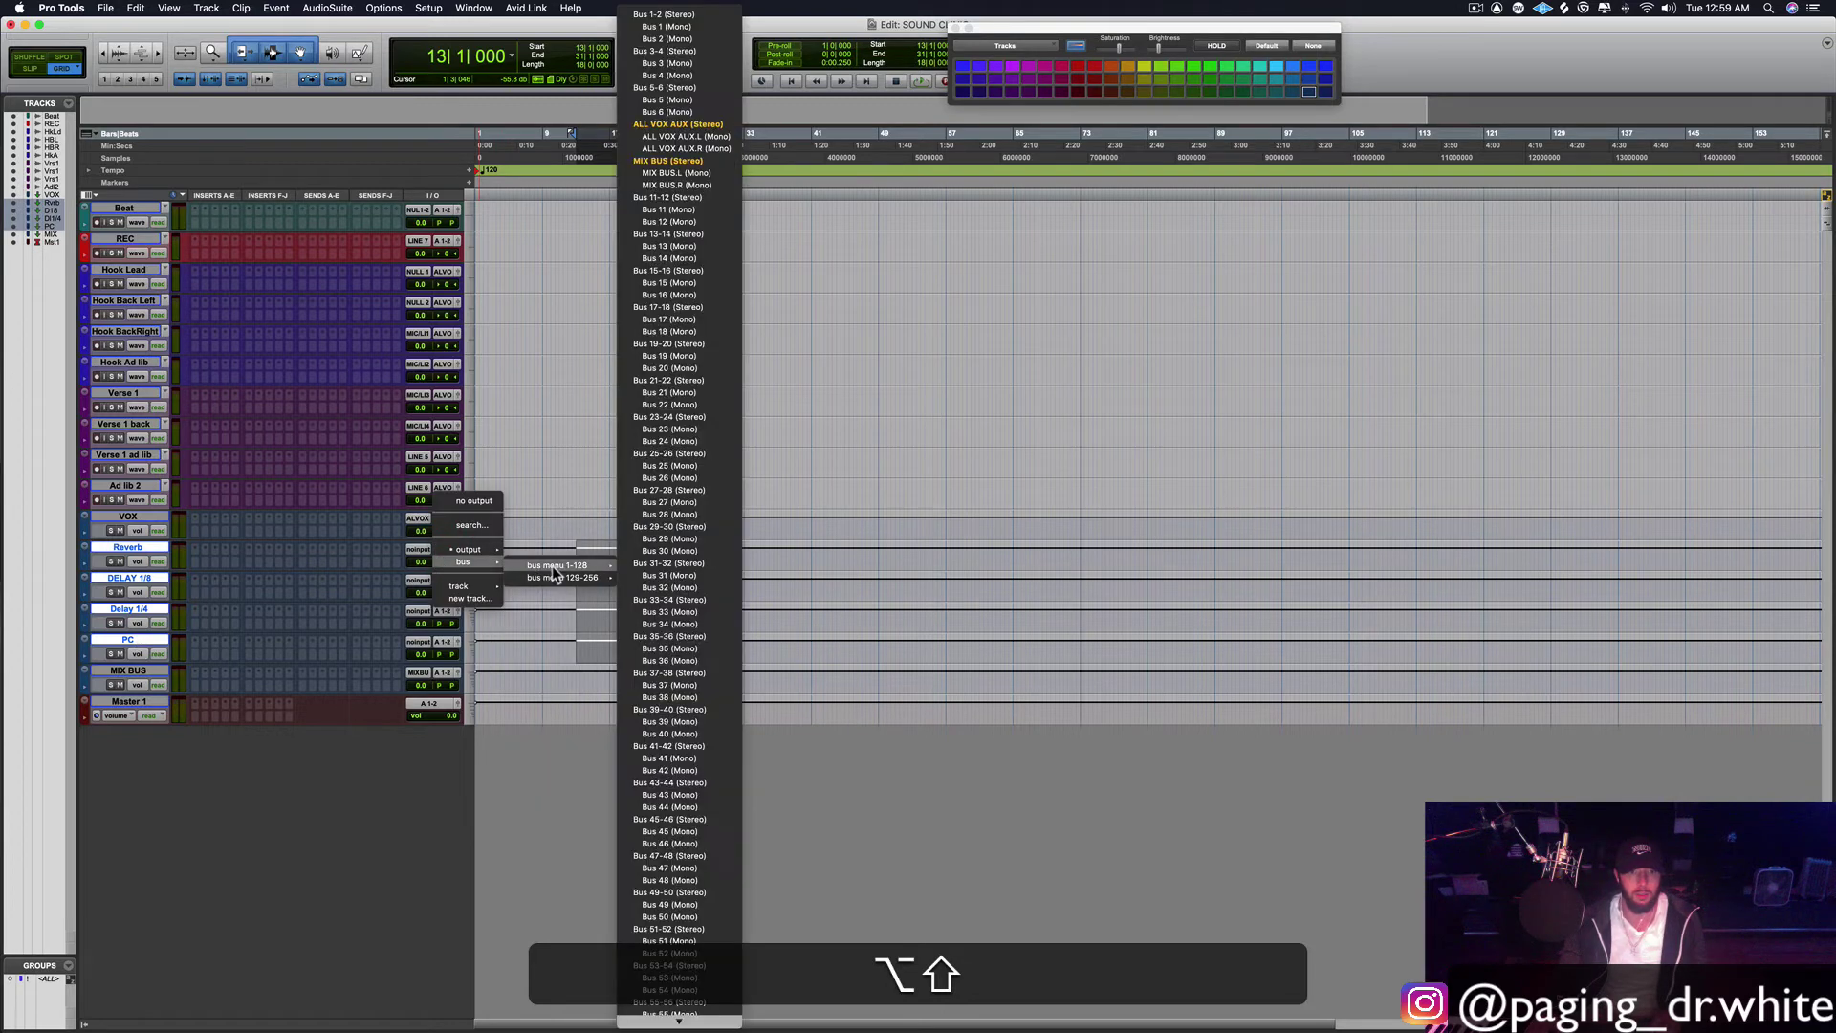
pyautogui.keyDown('alt'); pyautogui.keyDown('shift'); pyautogui.click(661, 161); pyautogui.keyUp('shift'); pyautogui.keyUp('alt')
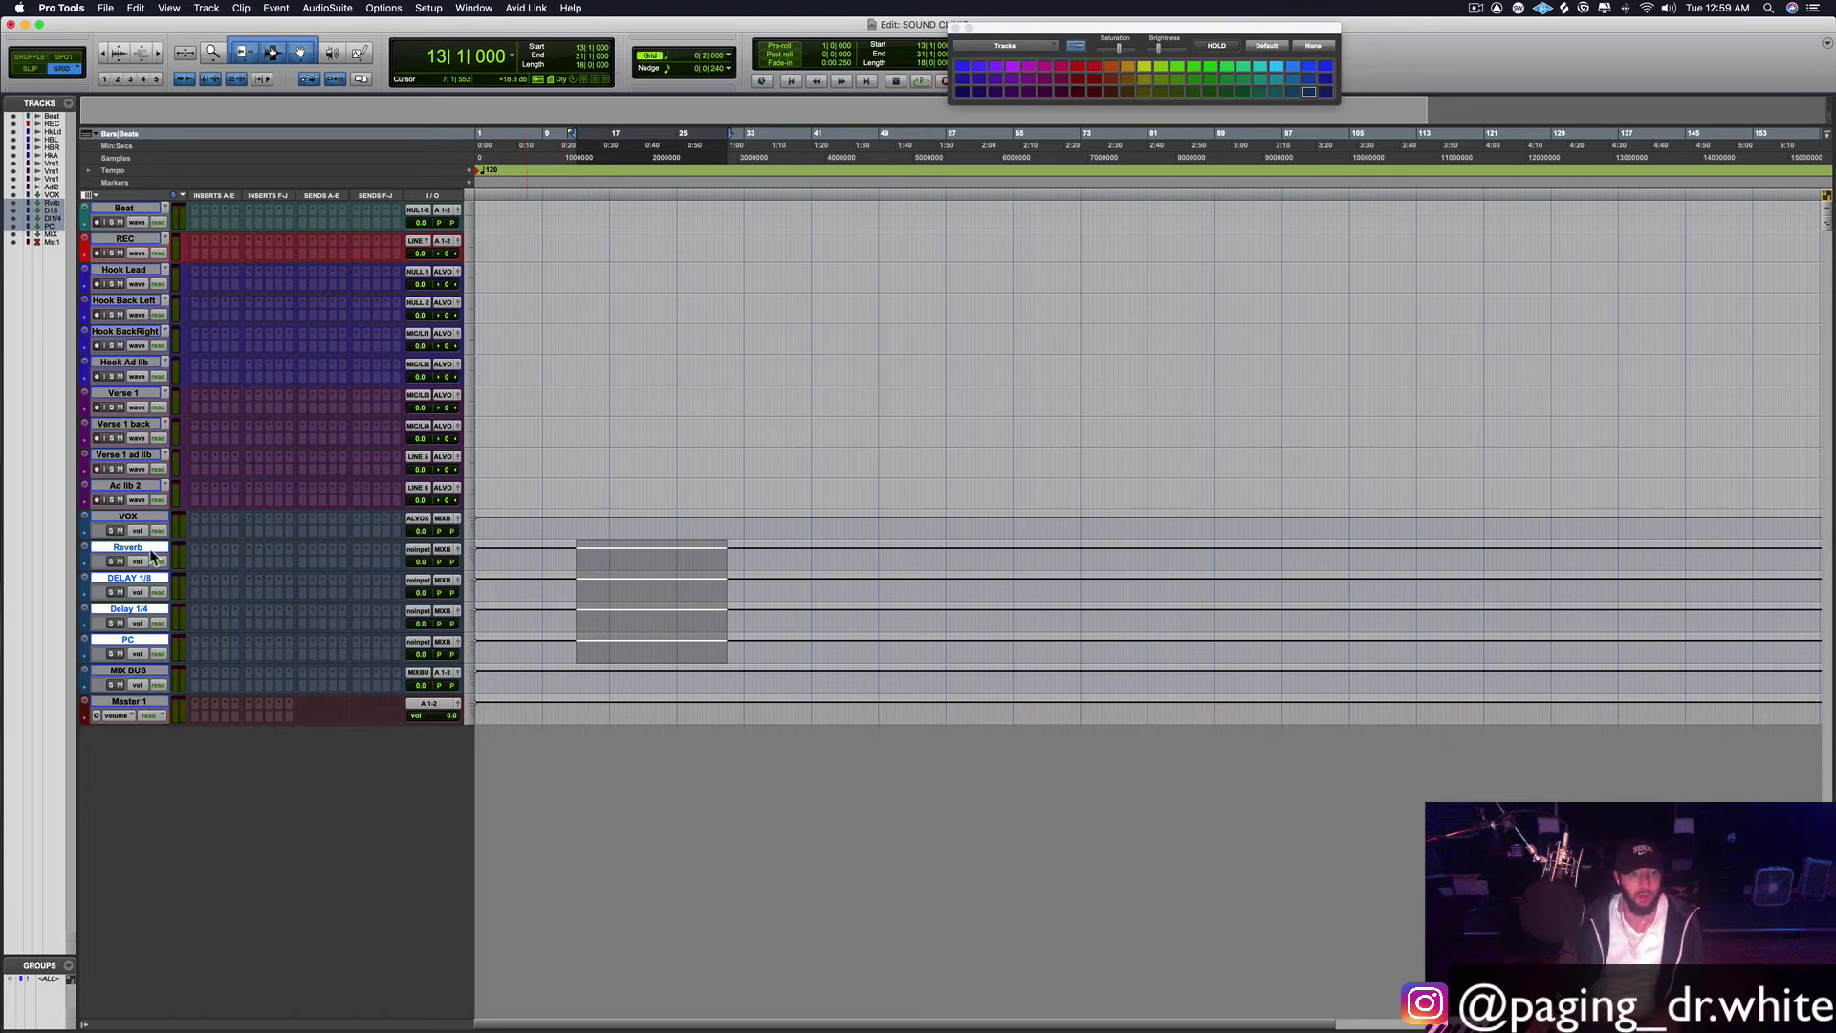
# Step: Insert the multichannel RVerb (stereo) plug-in in the first insert slot of the Reverb track
pyautogui.click(197, 558)
pyautogui.moveTo(198, 562)
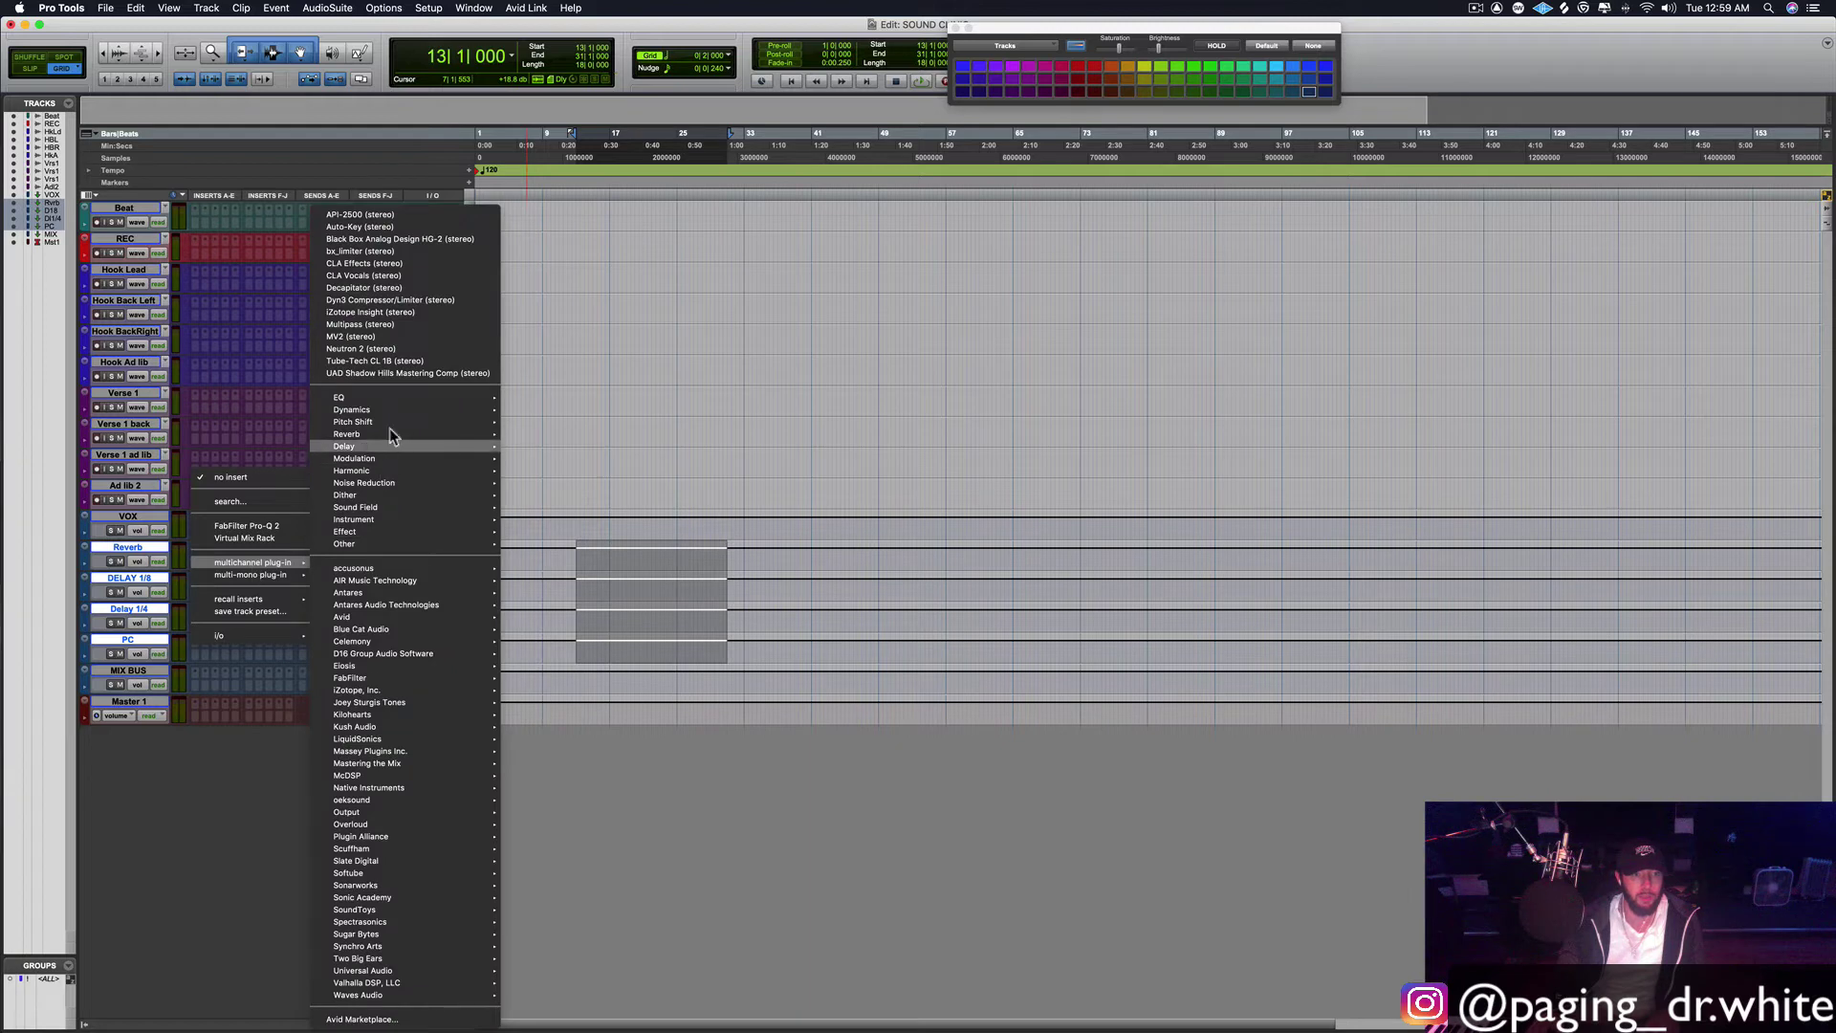
pyautogui.moveTo(386, 432)
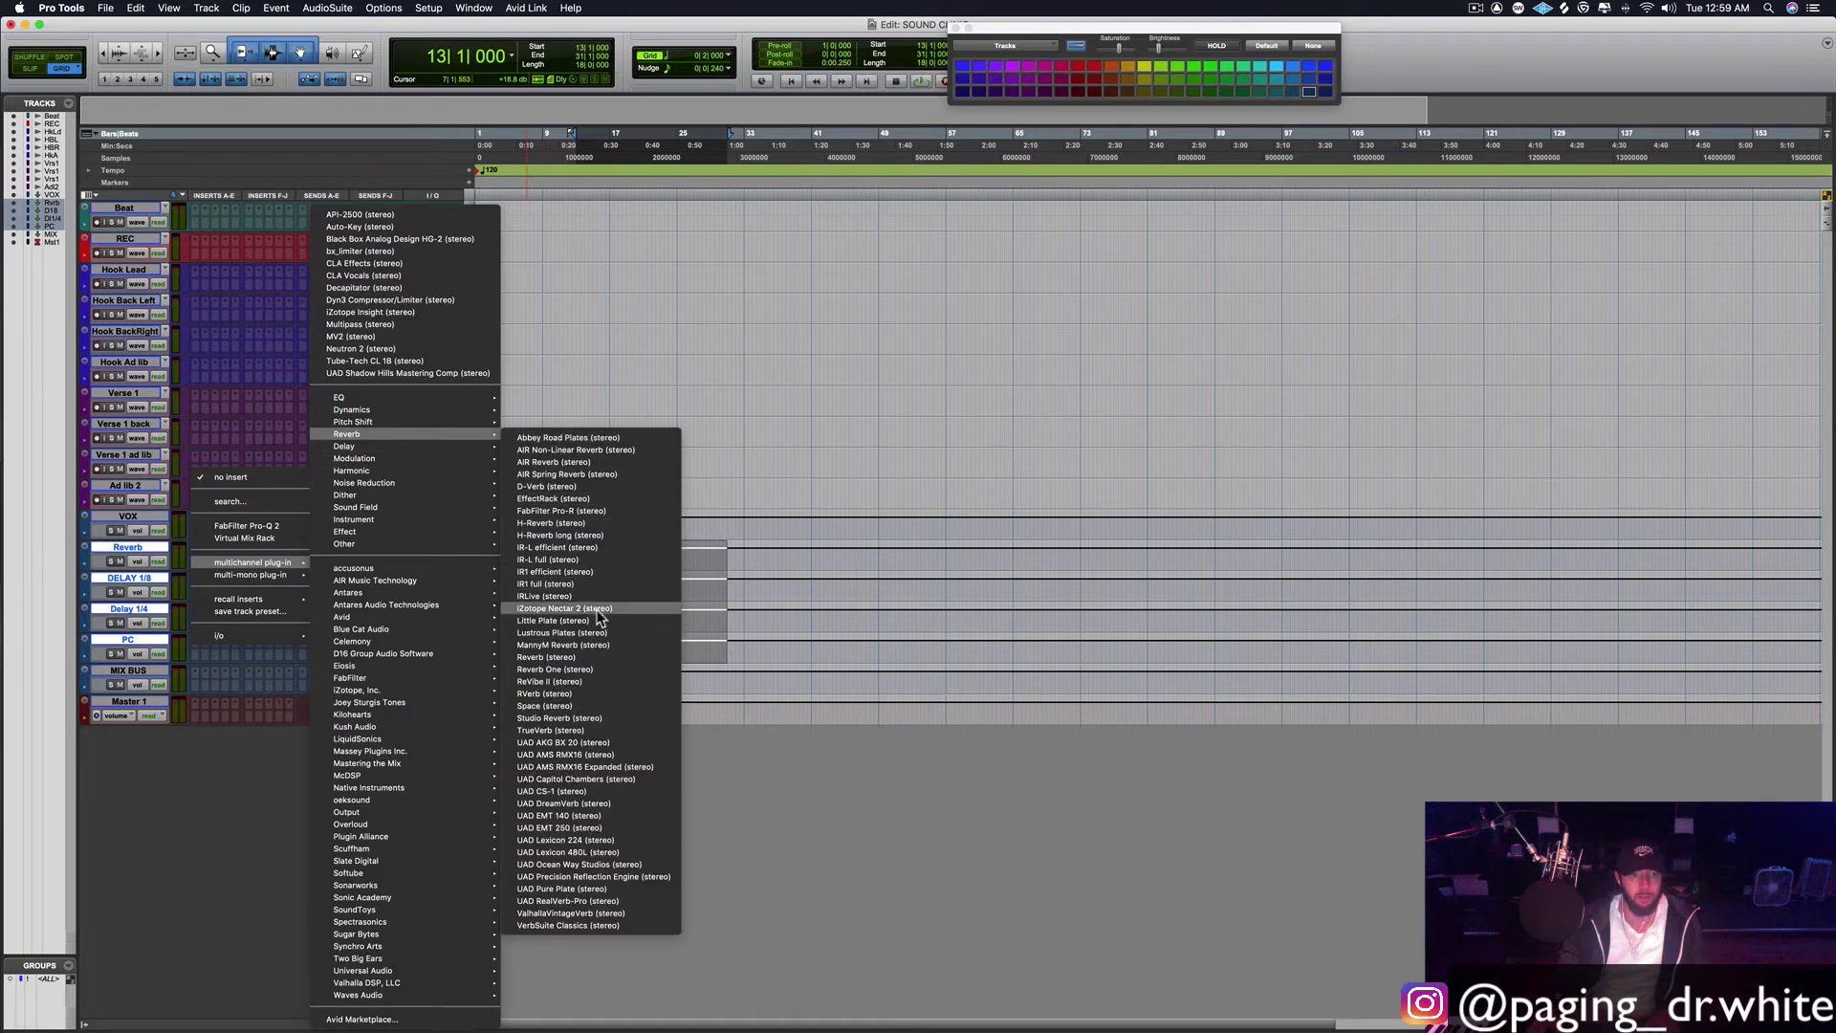
pyautogui.click(568, 703)
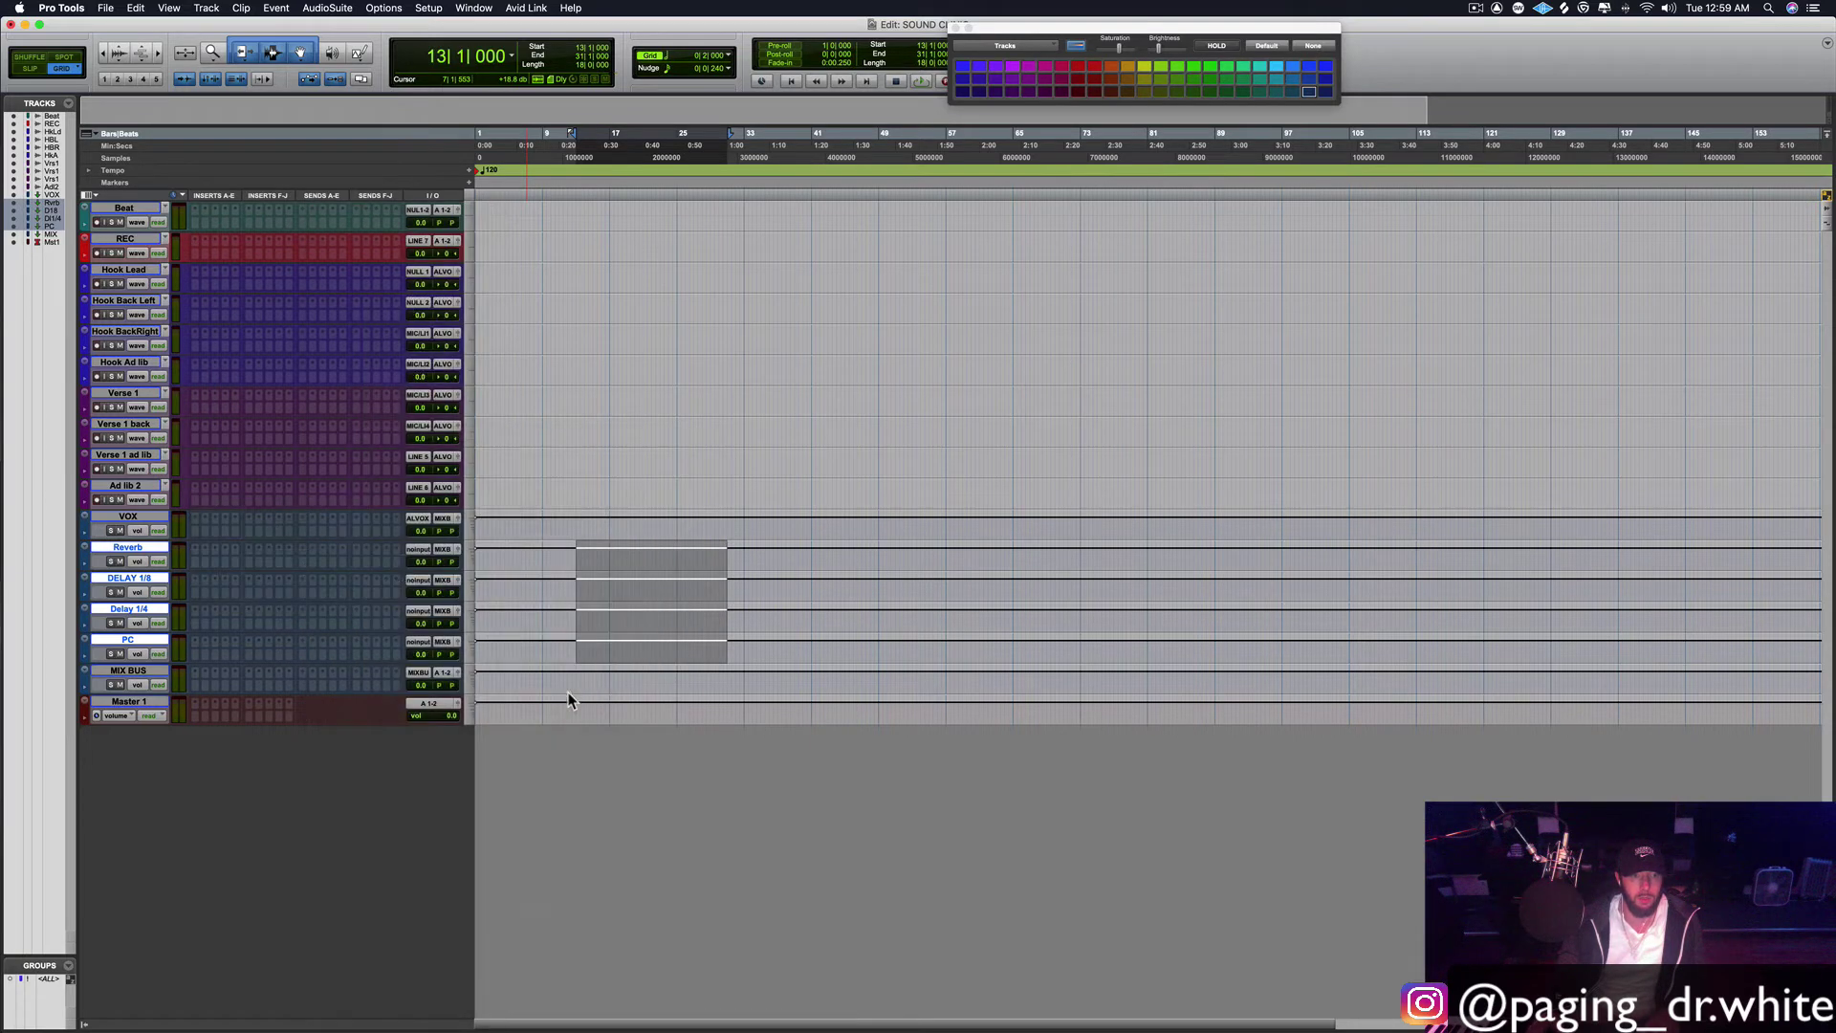
# Step: Insert the multichannel H-Delay (stereo) plug-in on the DELAY 1/8 track and set its delay time to a straight 1/8 note
pyautogui.click(194, 591)
pyautogui.moveTo(206, 593)
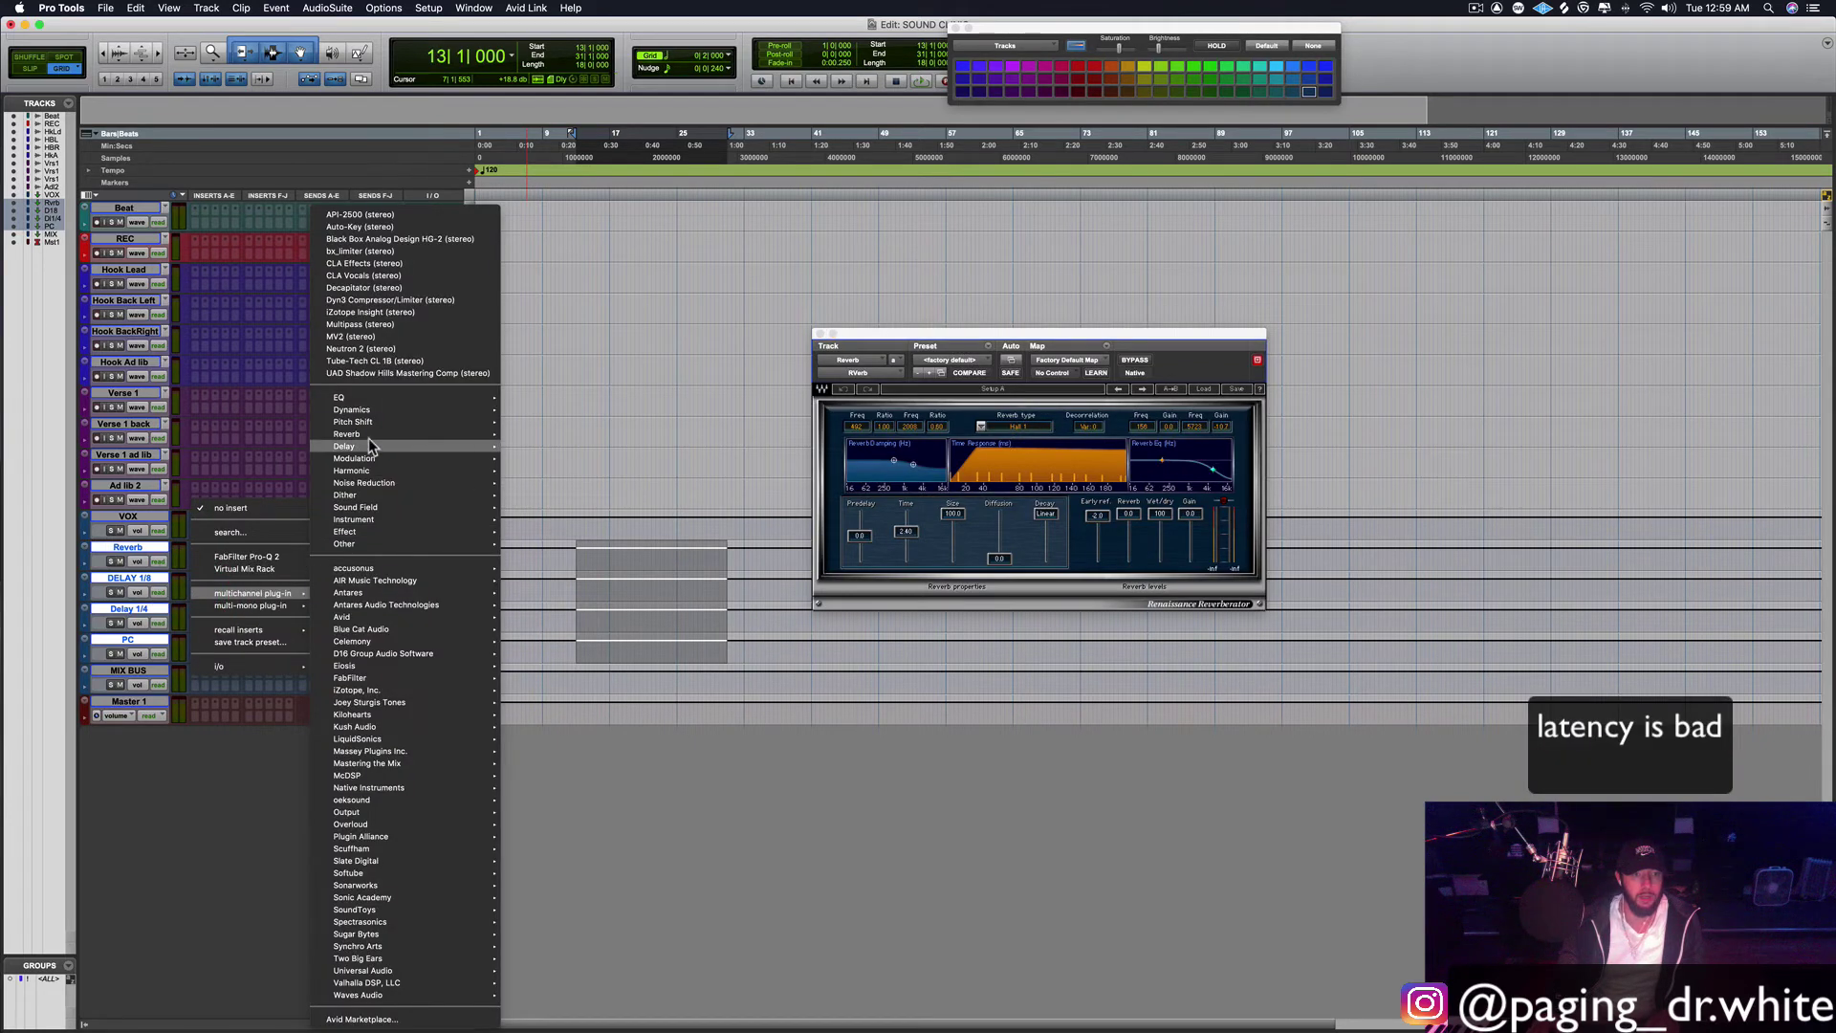
pyautogui.moveTo(370, 446)
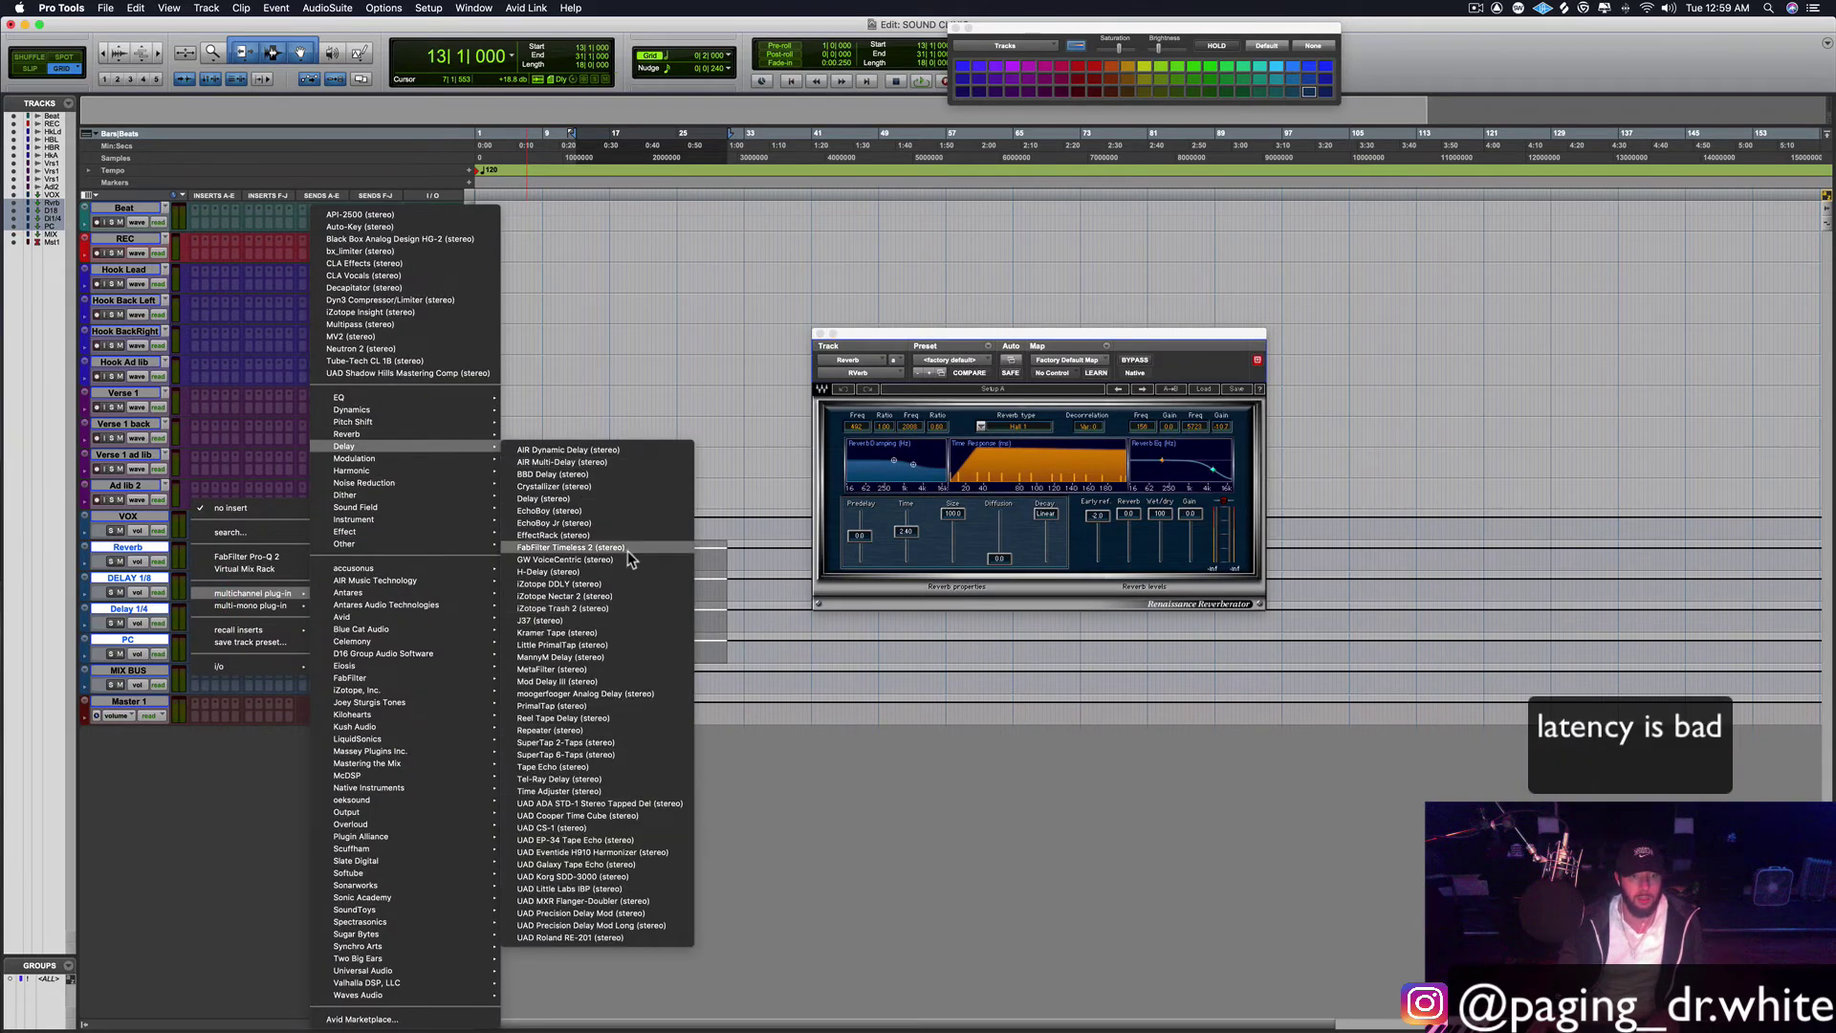
pyautogui.click(608, 571)
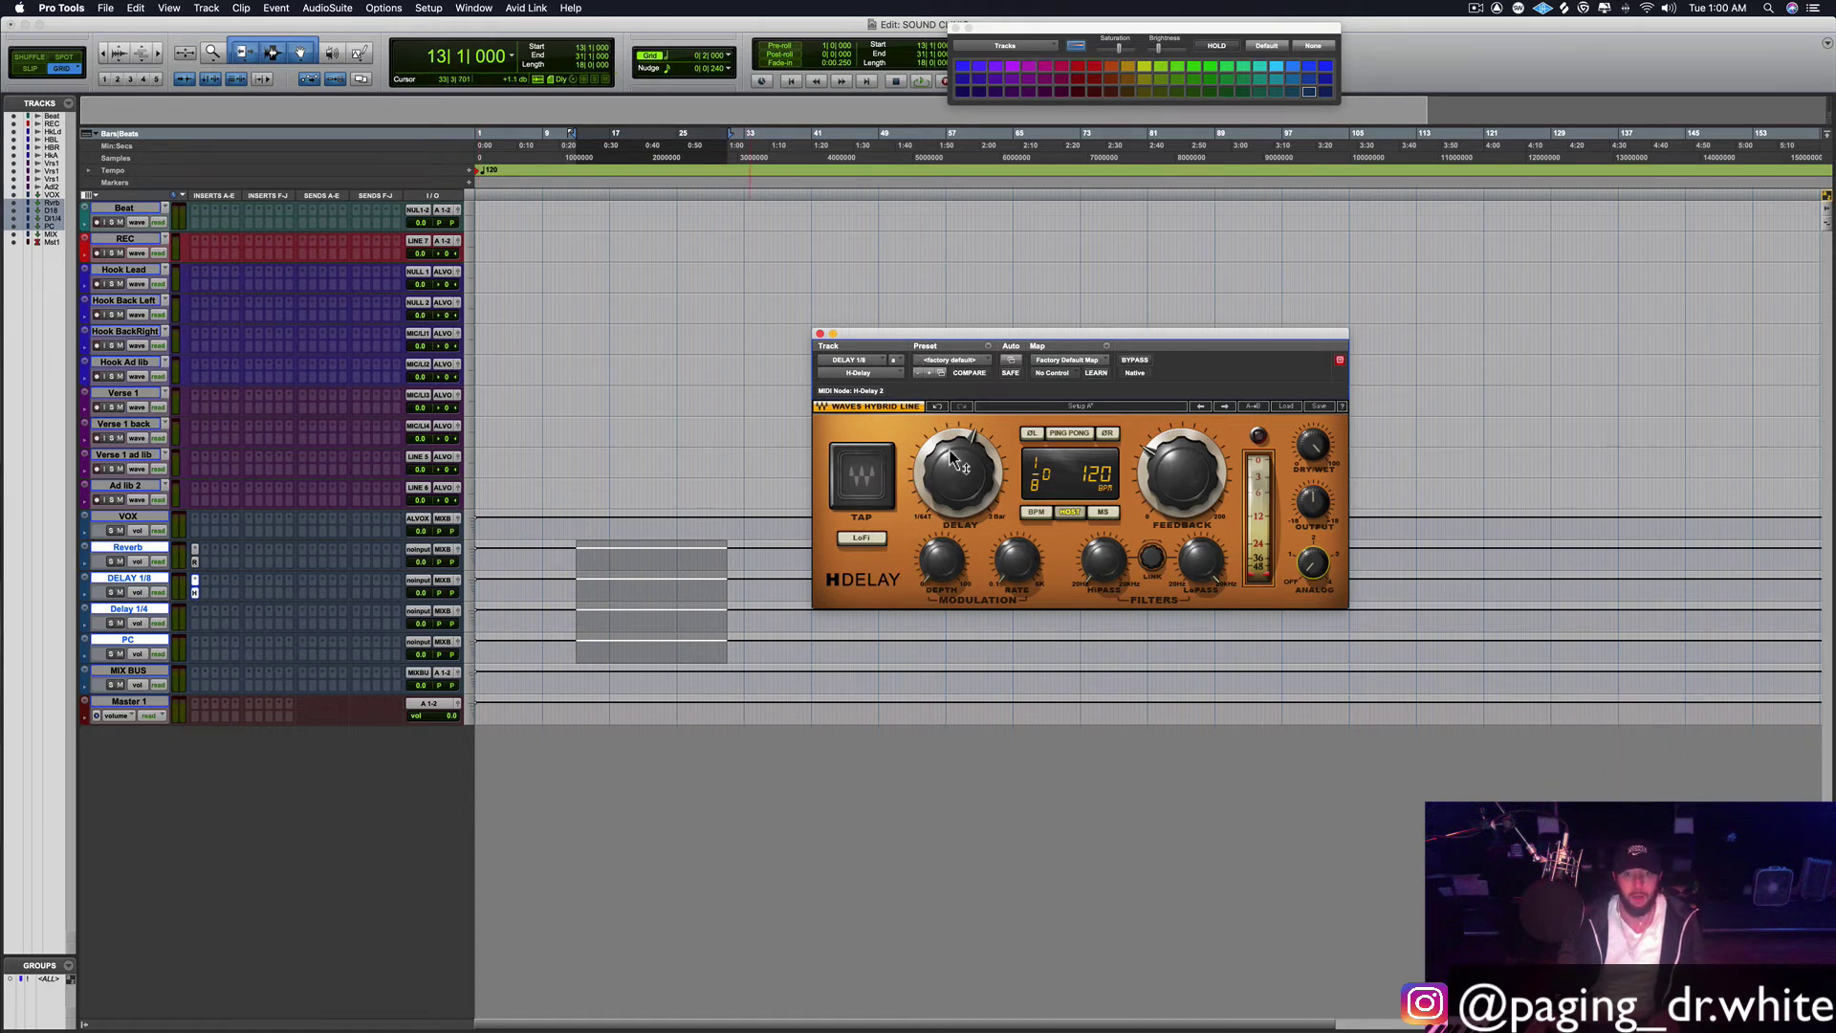
pyautogui.moveTo(957, 474); pyautogui.dragTo(957, 483)
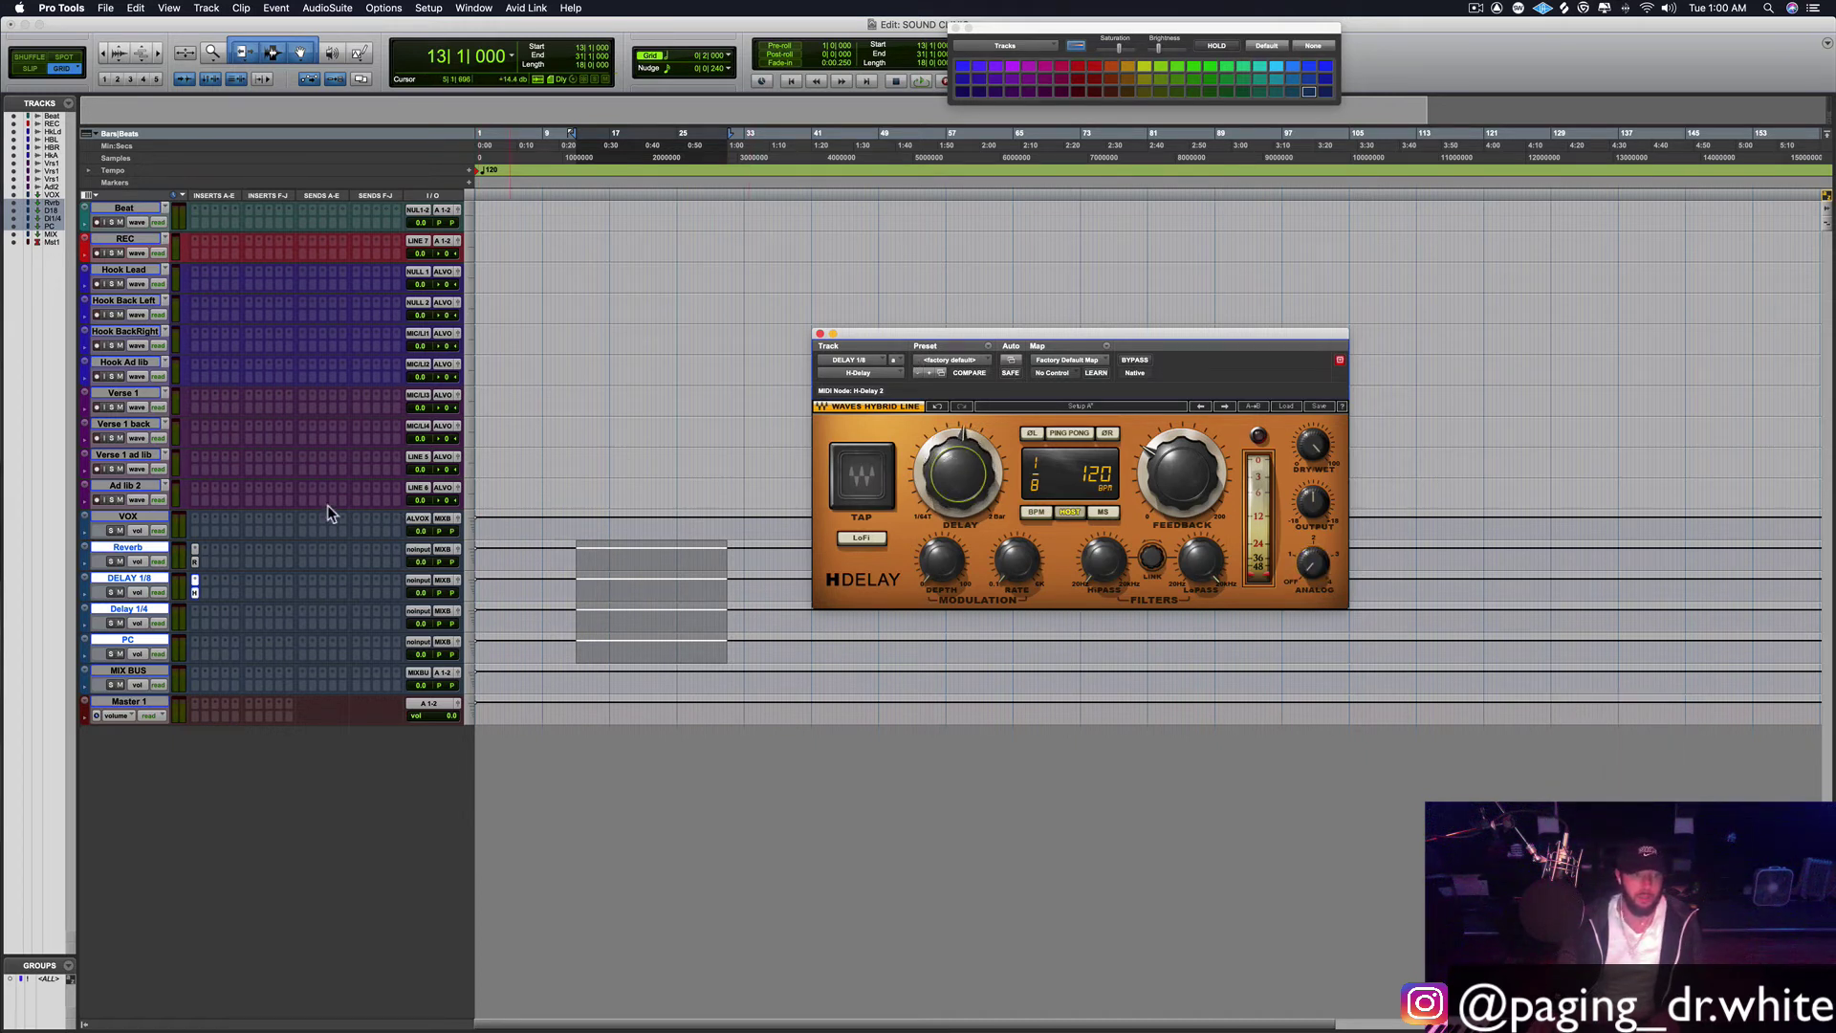
# Step: Copy the H-Delay insert from the DELAY 1/8 track to the first insert slot of the Delay 1/4 track
pyautogui.moveTo(193, 592); pyautogui.dragTo(195, 623)
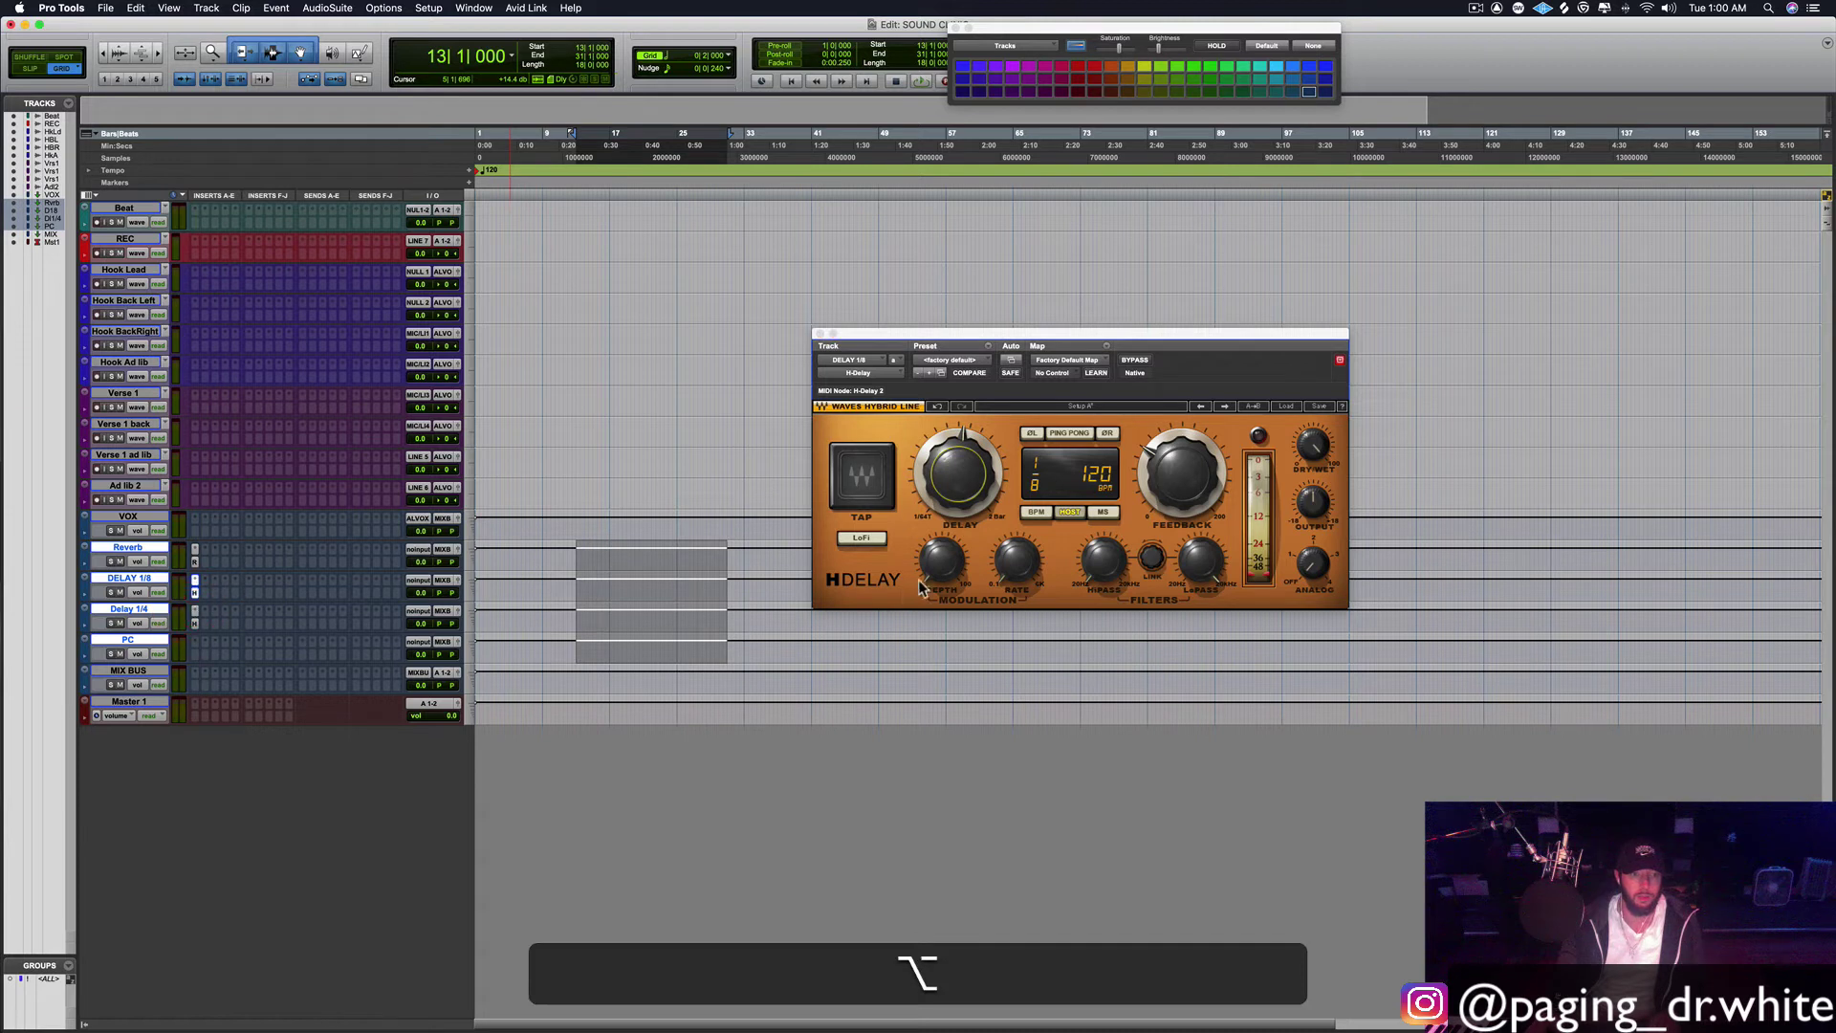
pyautogui.press('alt')
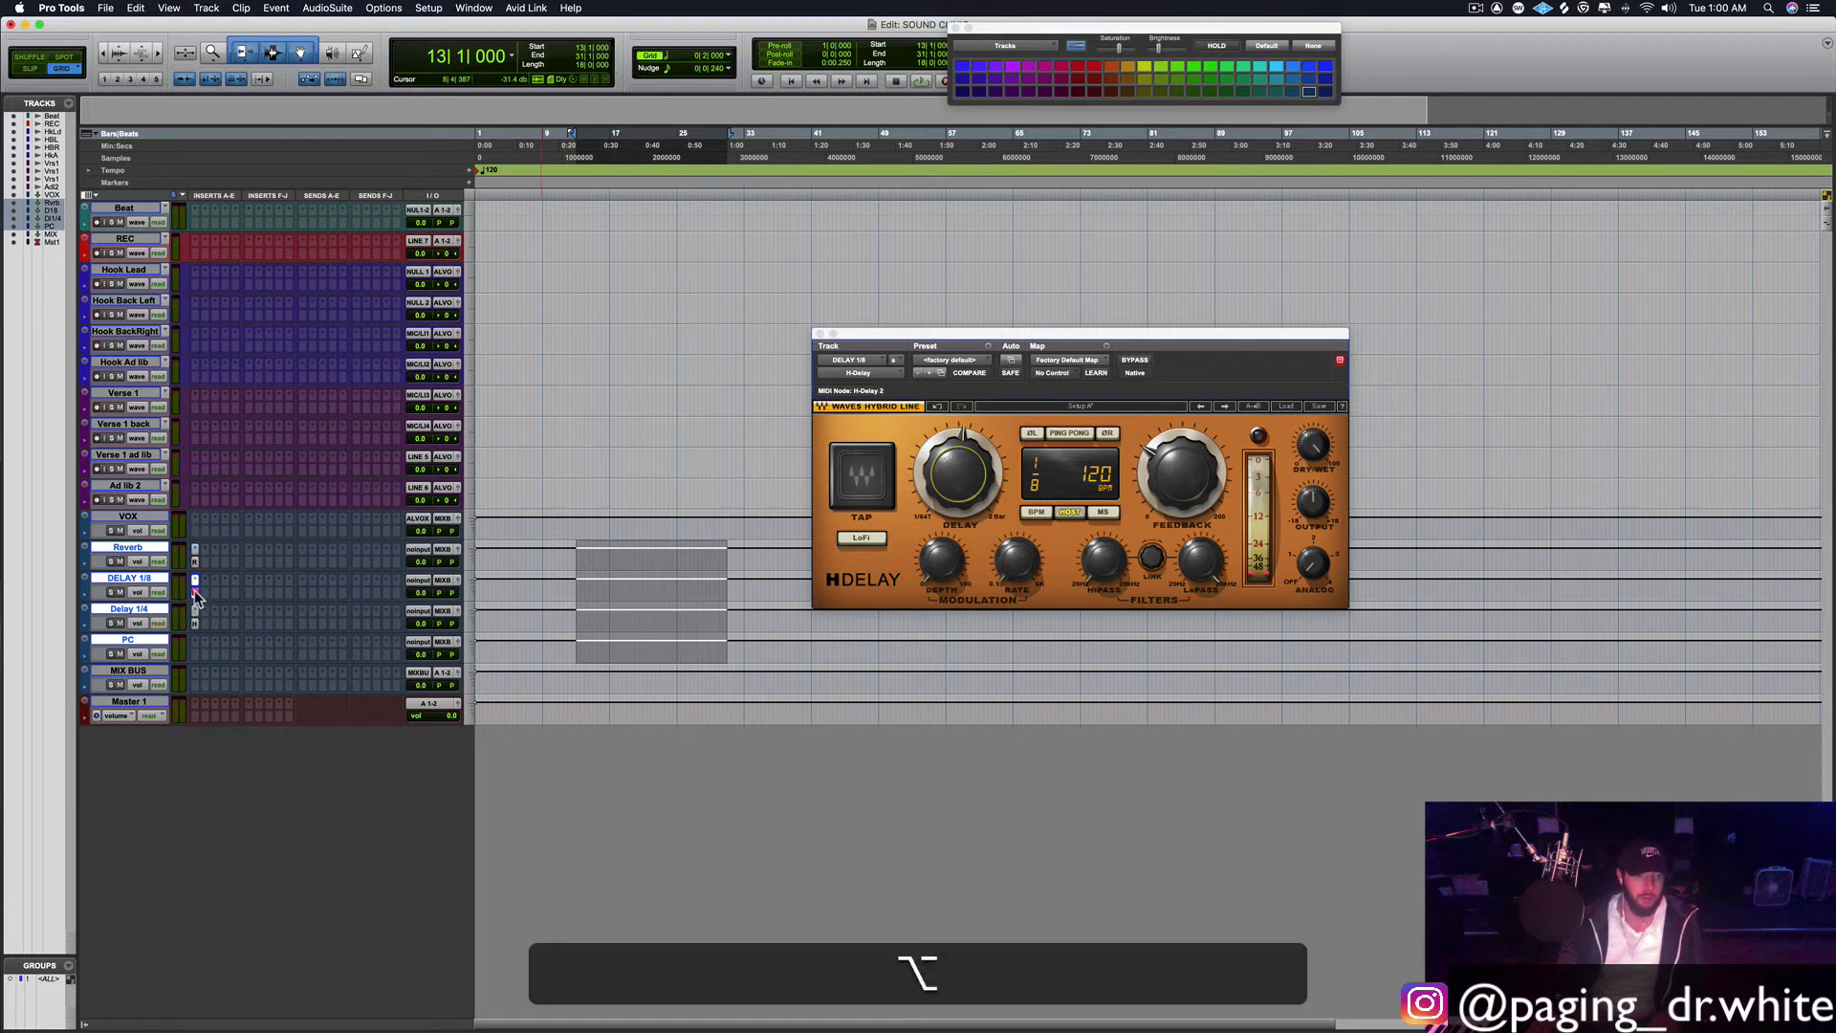
# Step: Set the delay time of the H-Delay on the Delay 1/4 track to a 1/4 note
pyautogui.moveTo(193, 610); pyautogui.dragTo(193, 617)
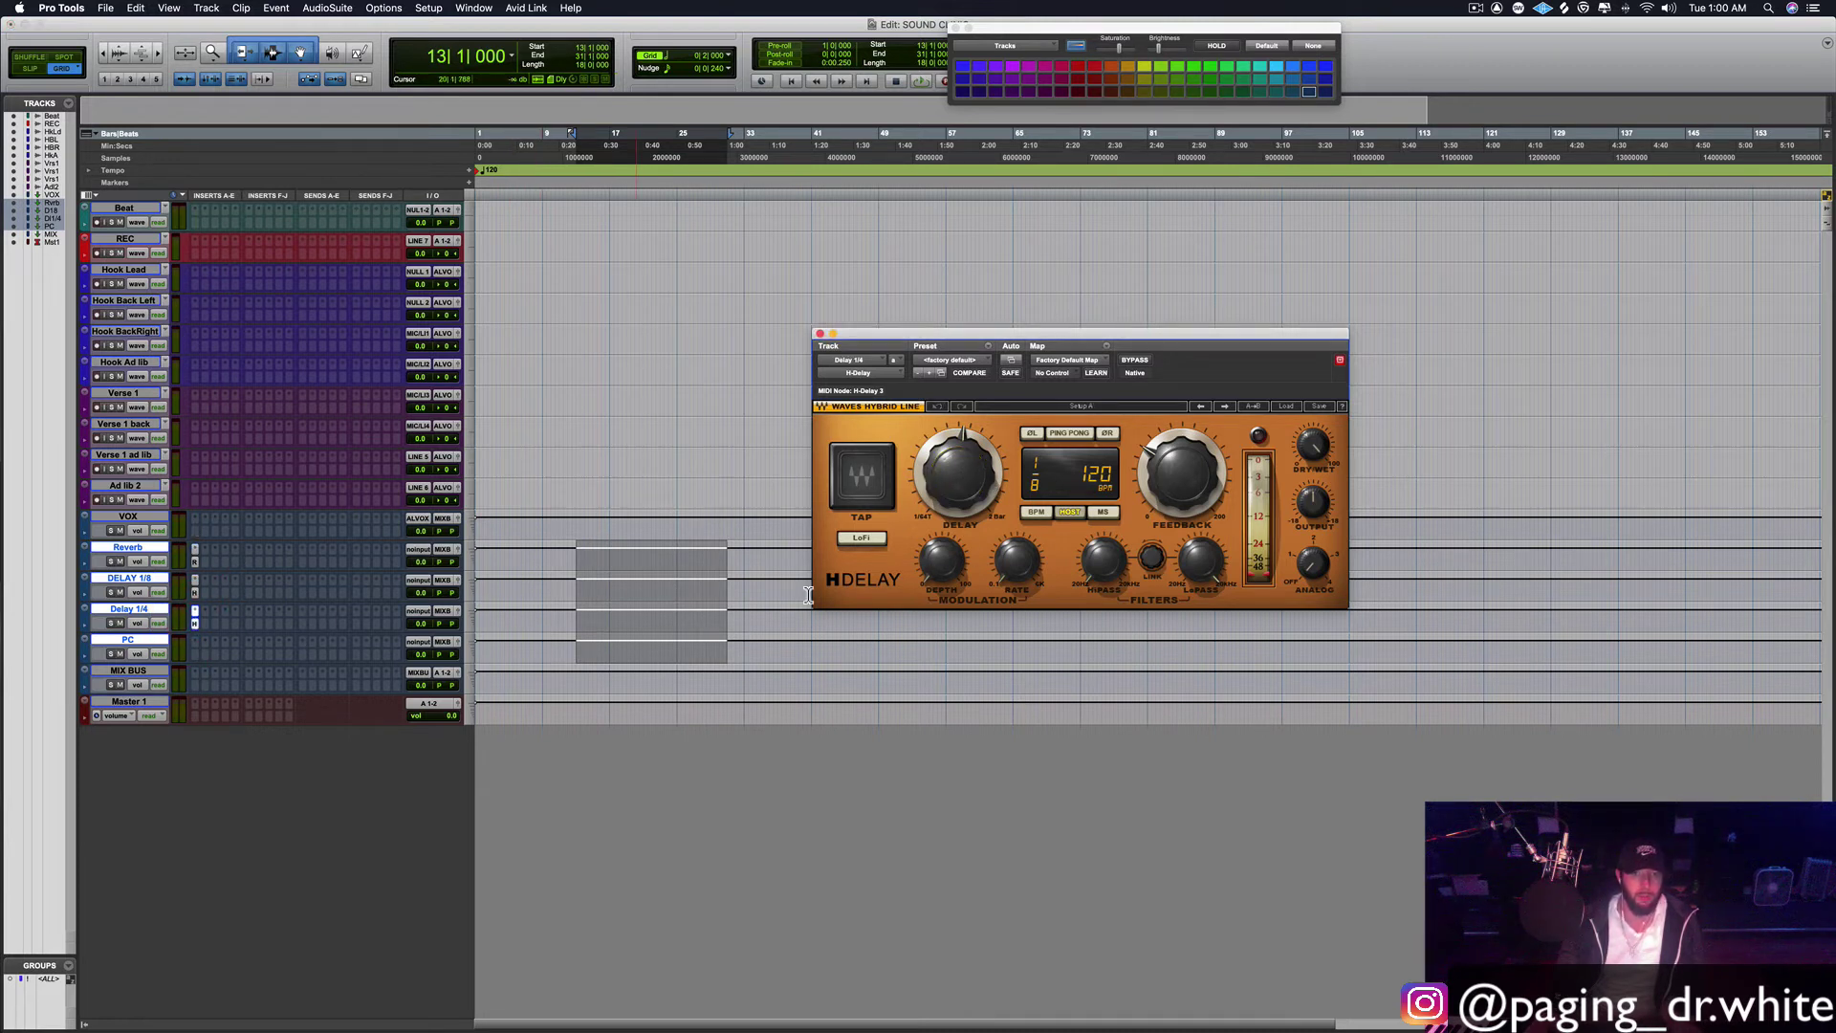
pyautogui.moveTo(957, 475); pyautogui.dragTo(957, 448)
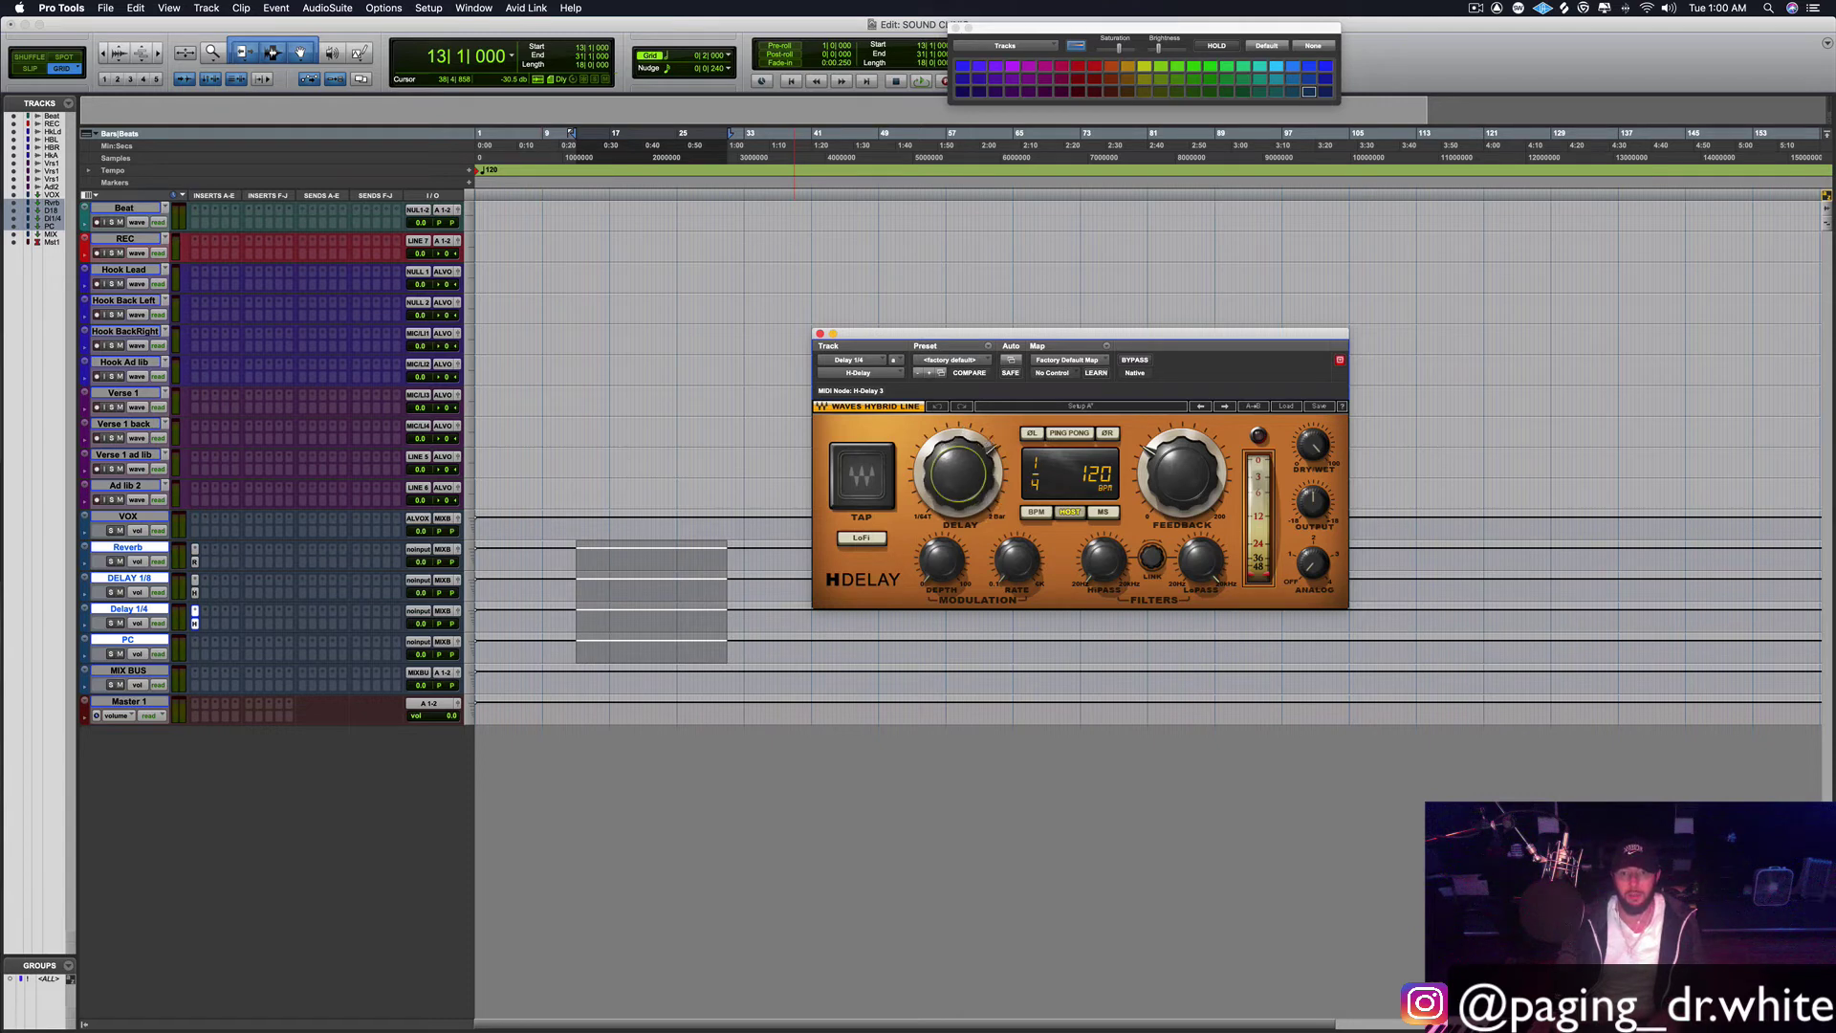
# Step: Insert the multichannel CLA-76 (stereo) compressor in the first insert slot of the PC track and switch its revision to Bluey
pyautogui.click(193, 651)
pyautogui.click(193, 652)
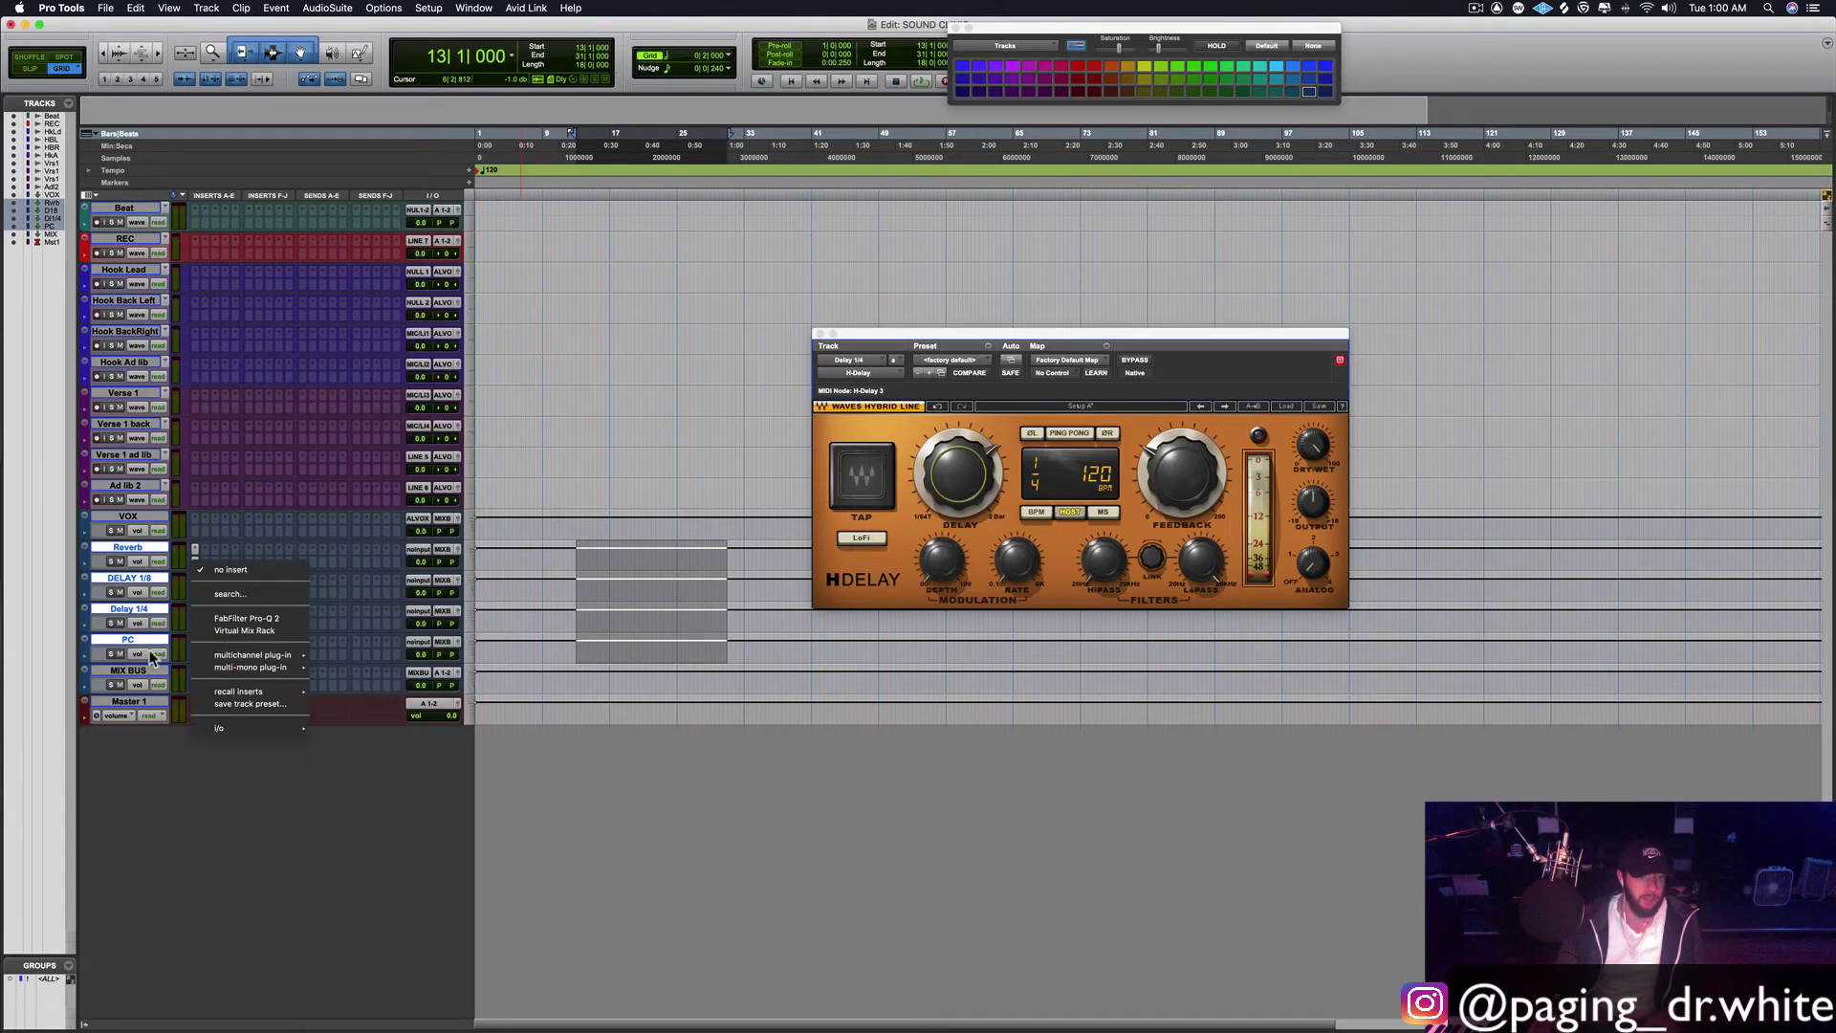
pyautogui.click(216, 647)
pyautogui.click(195, 652)
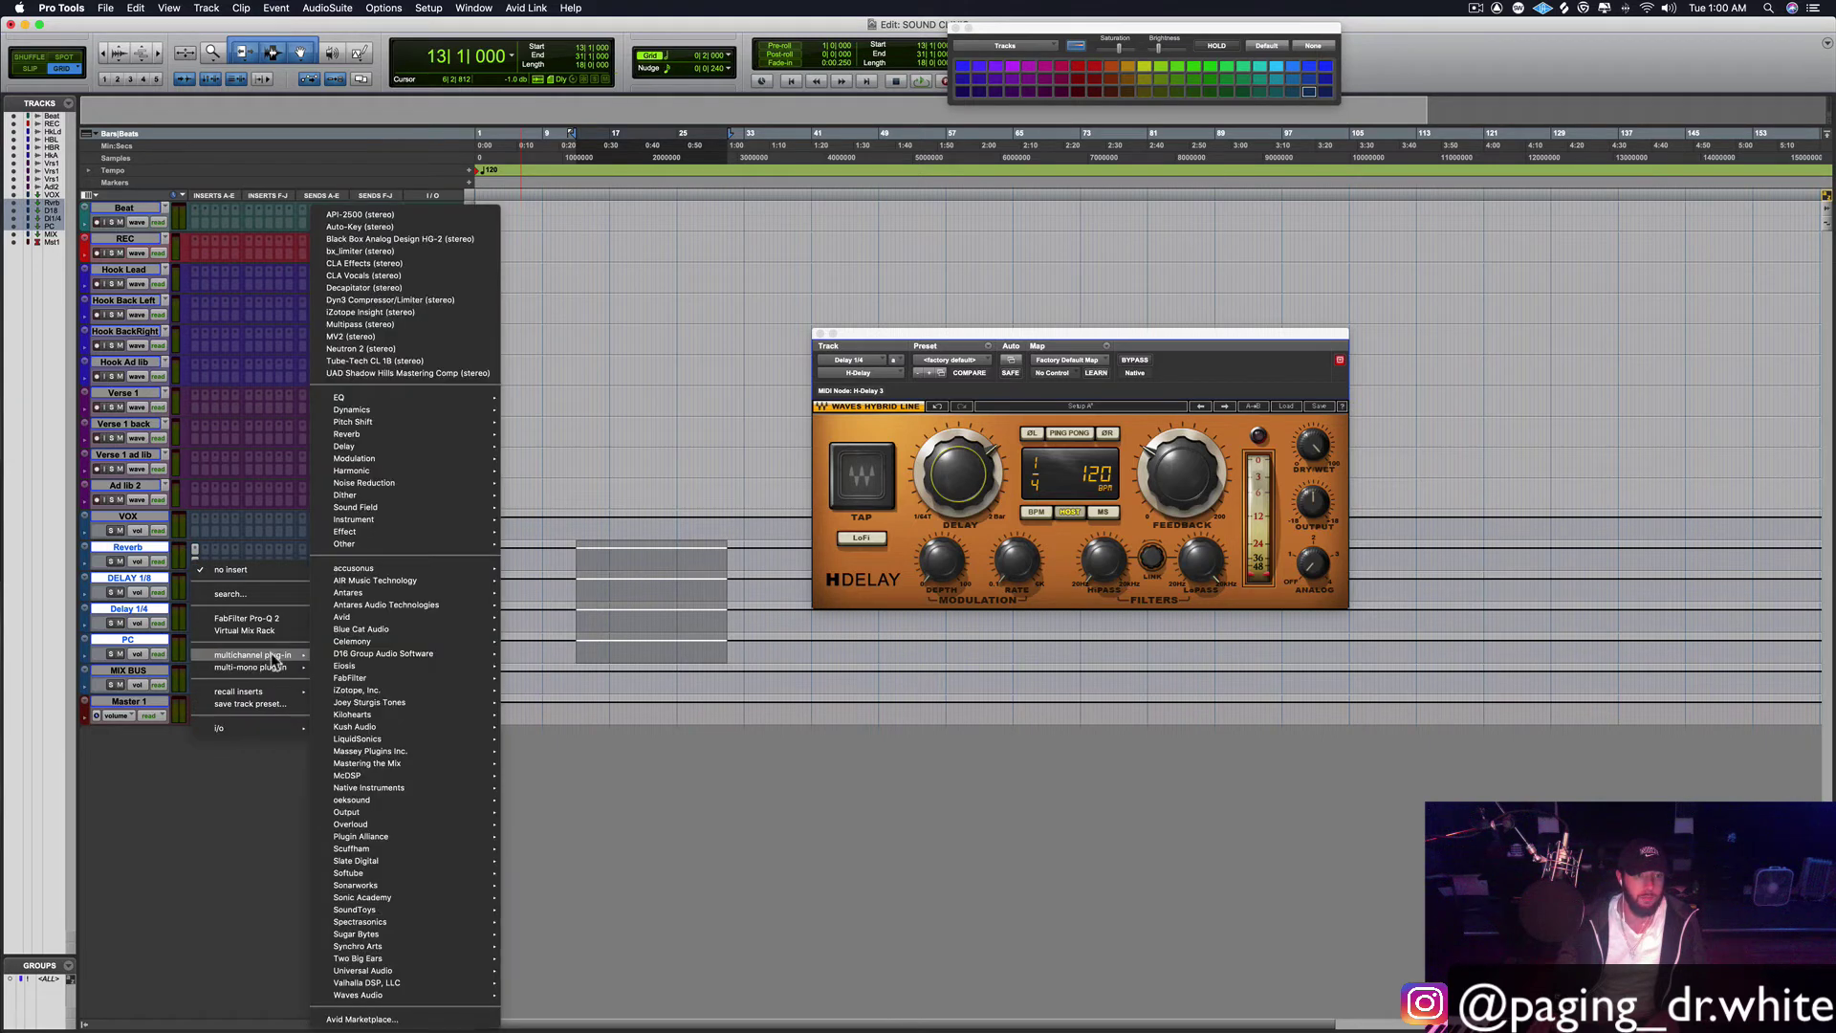
pyautogui.moveTo(253, 654)
pyautogui.moveTo(411, 406)
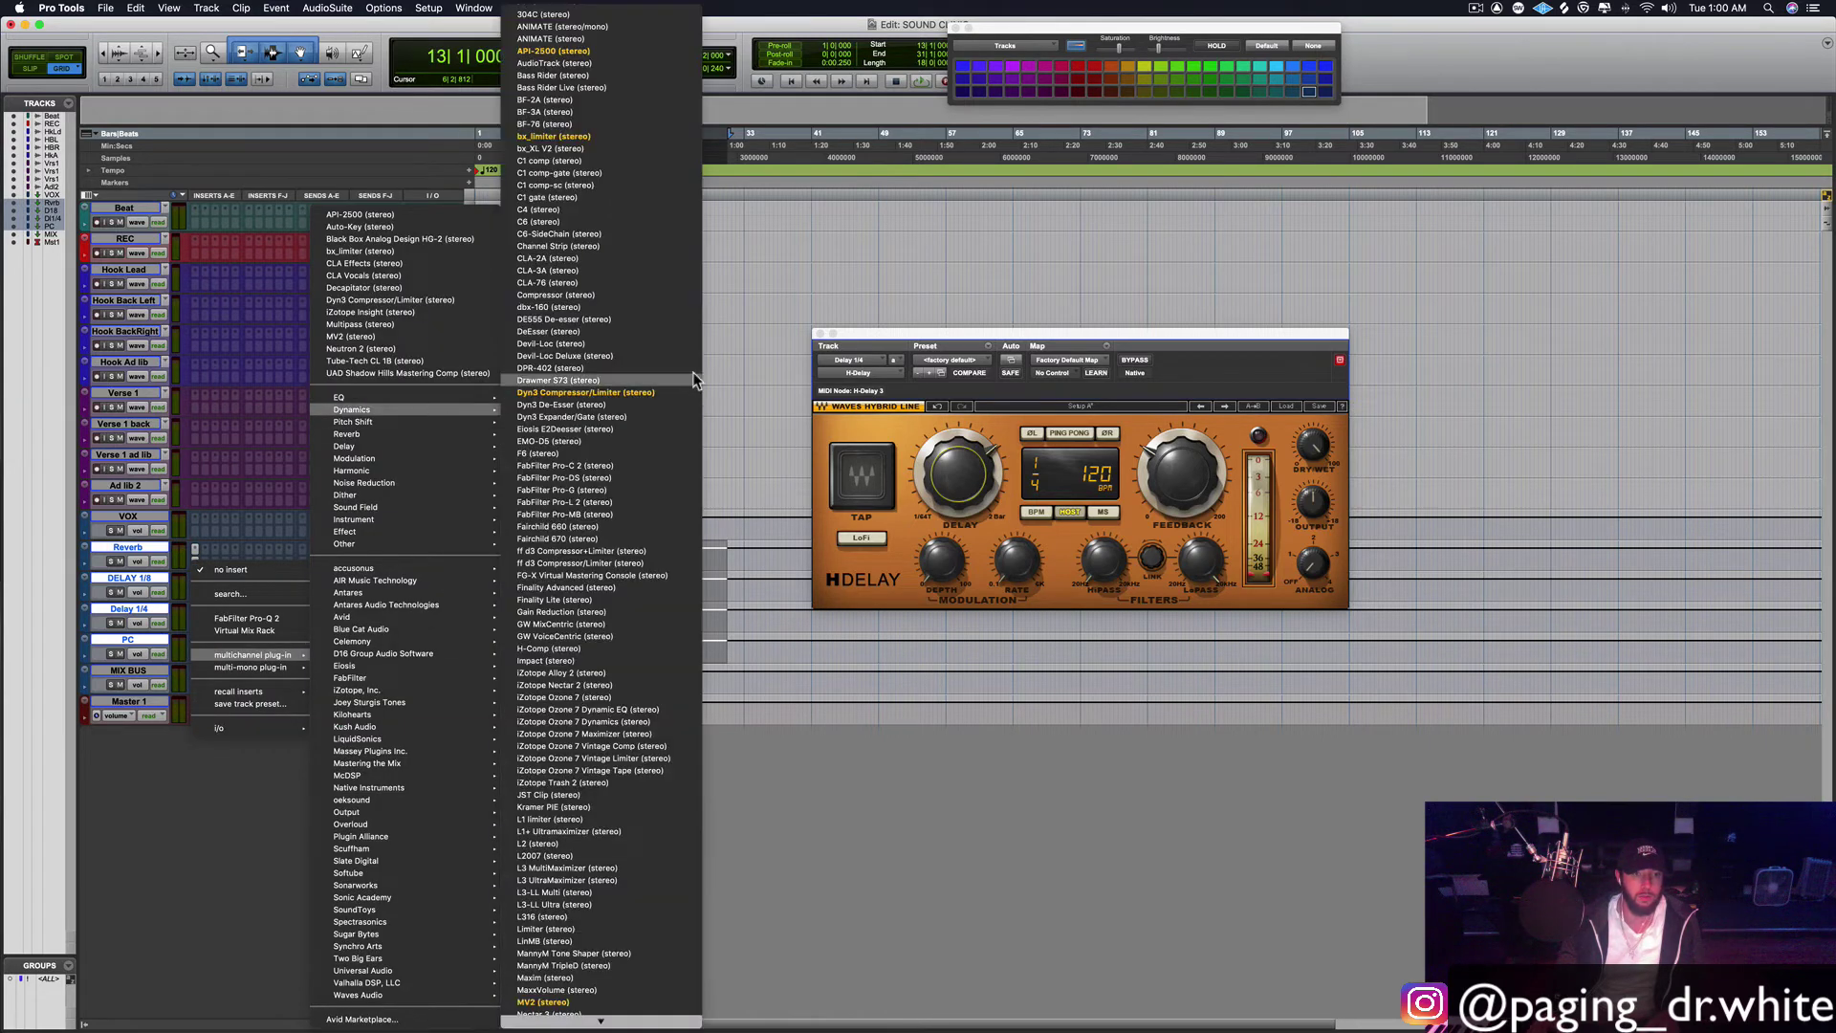
pyautogui.click(610, 283)
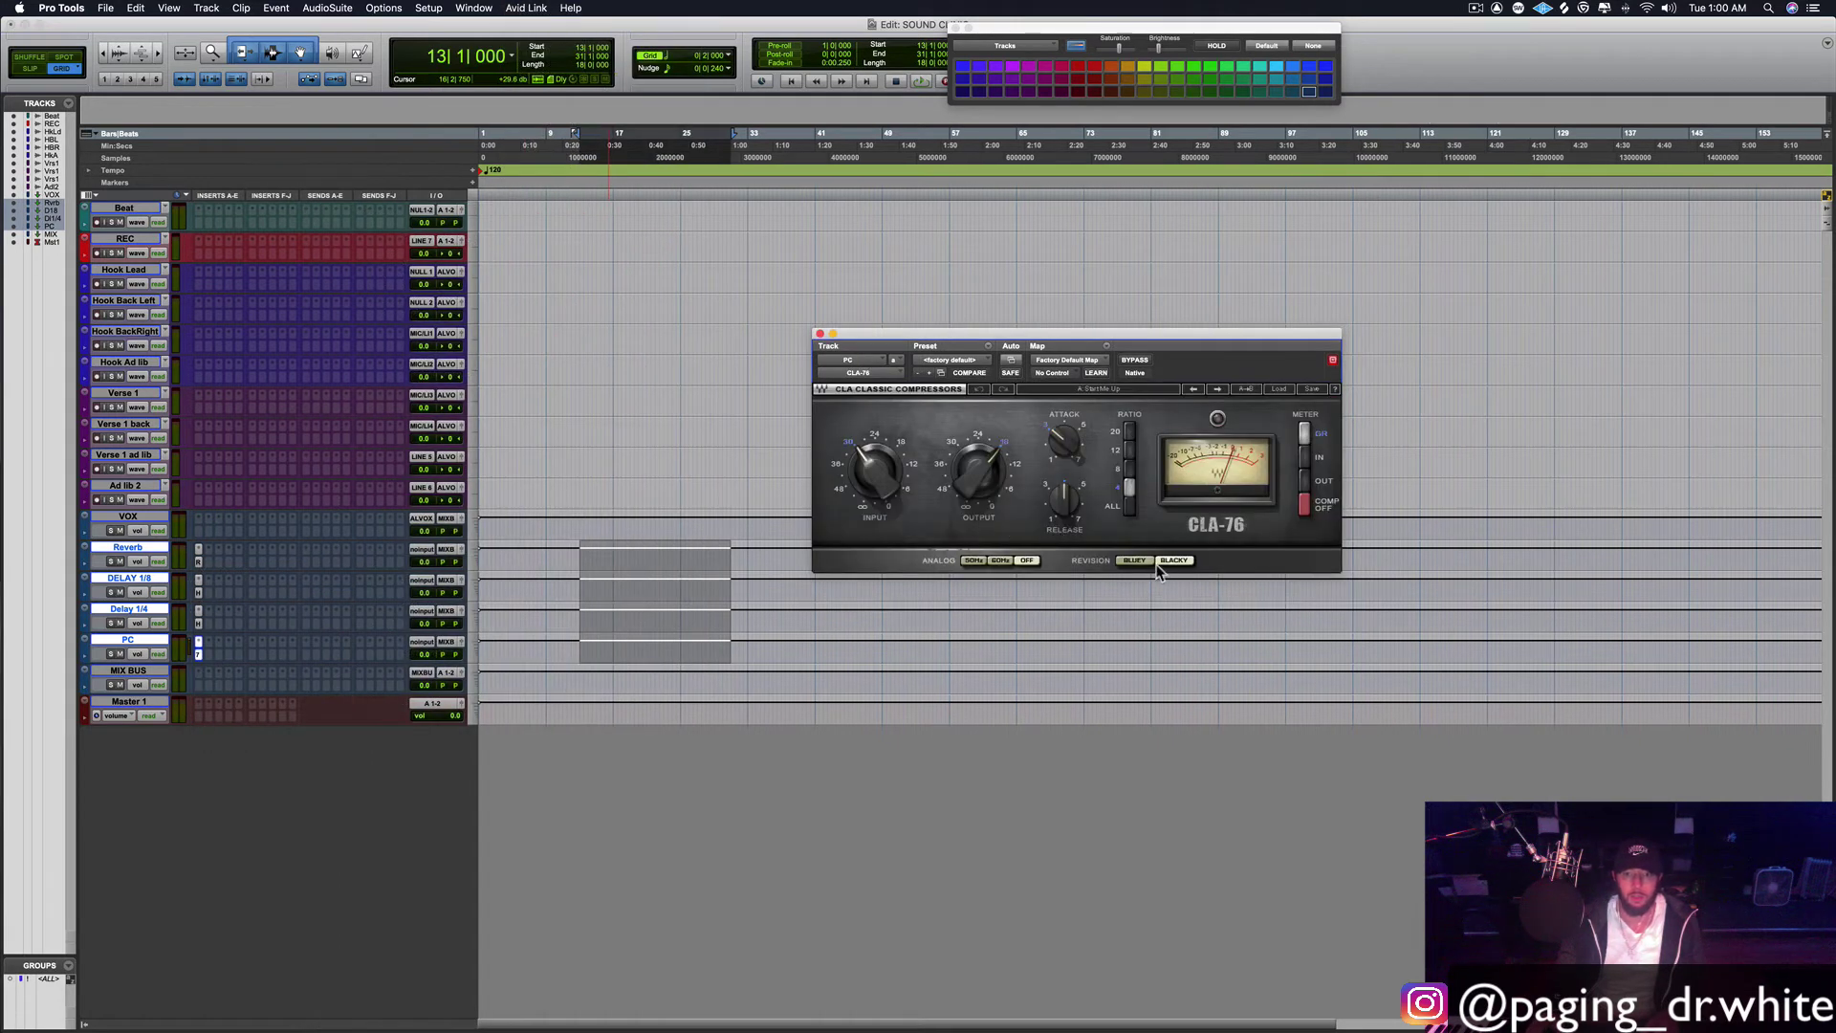
pyautogui.click(1135, 562)
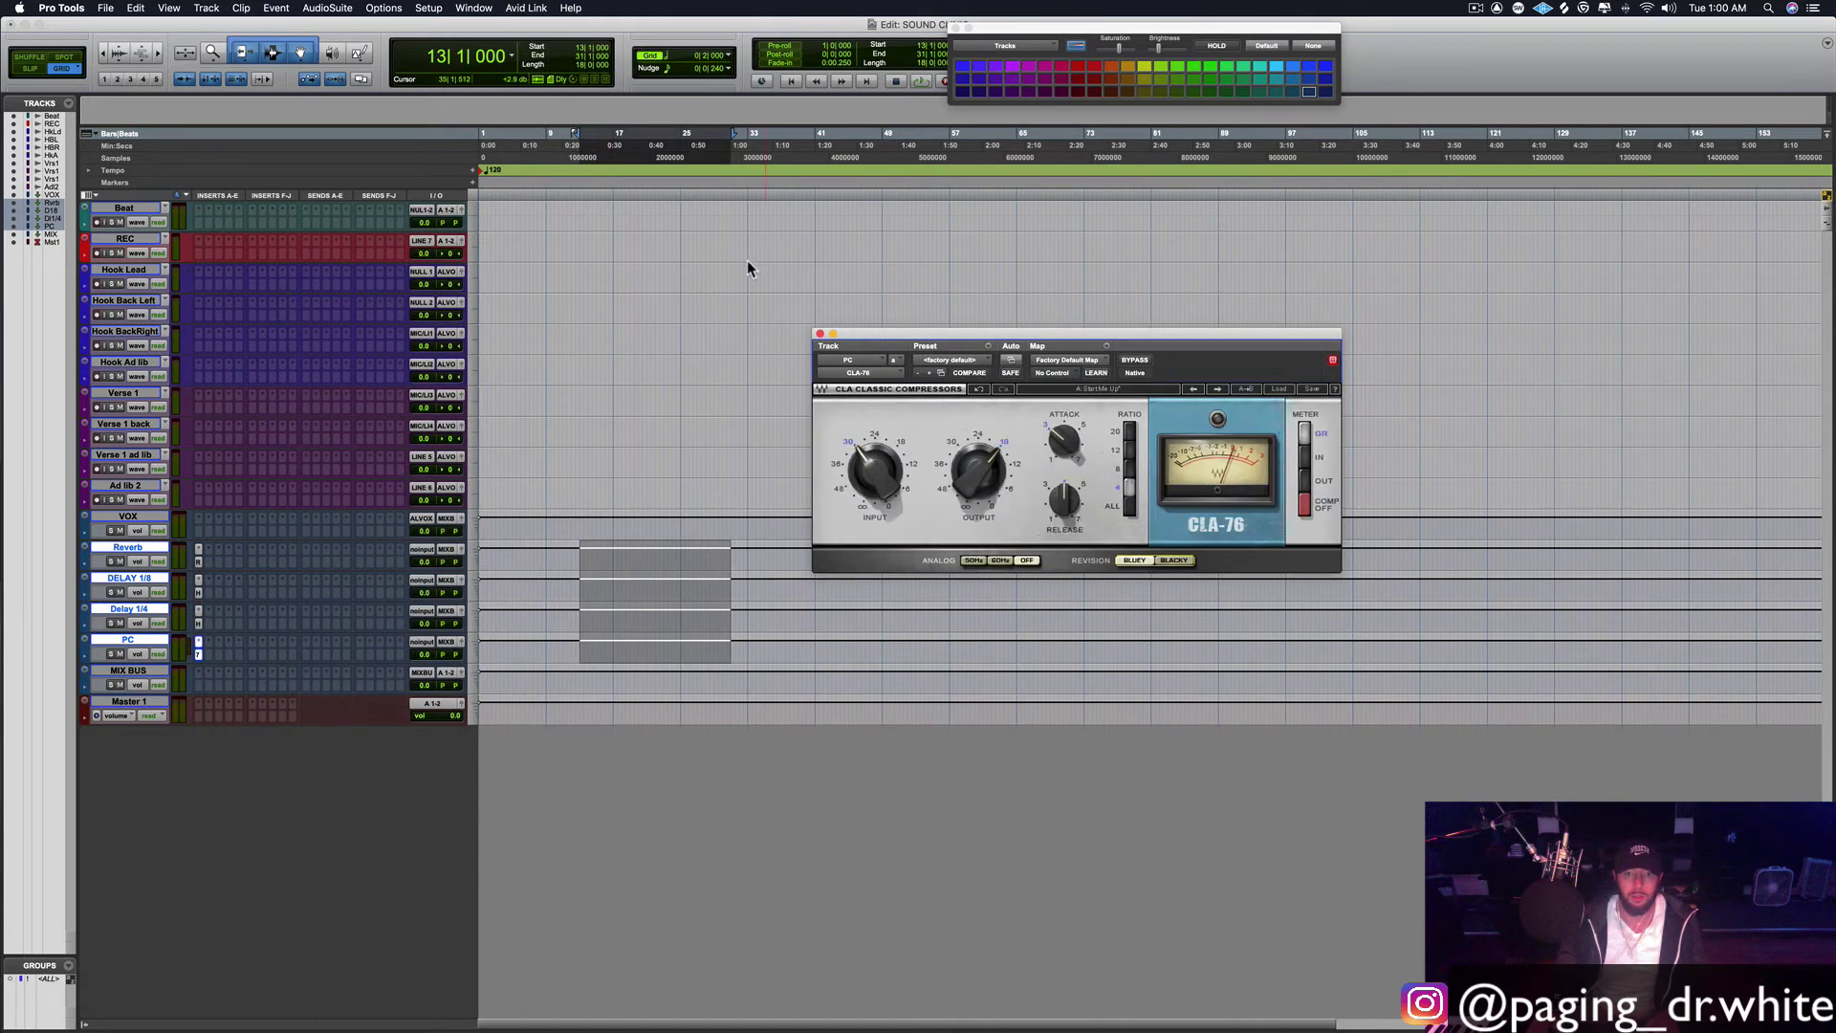
pyautogui.click(819, 333)
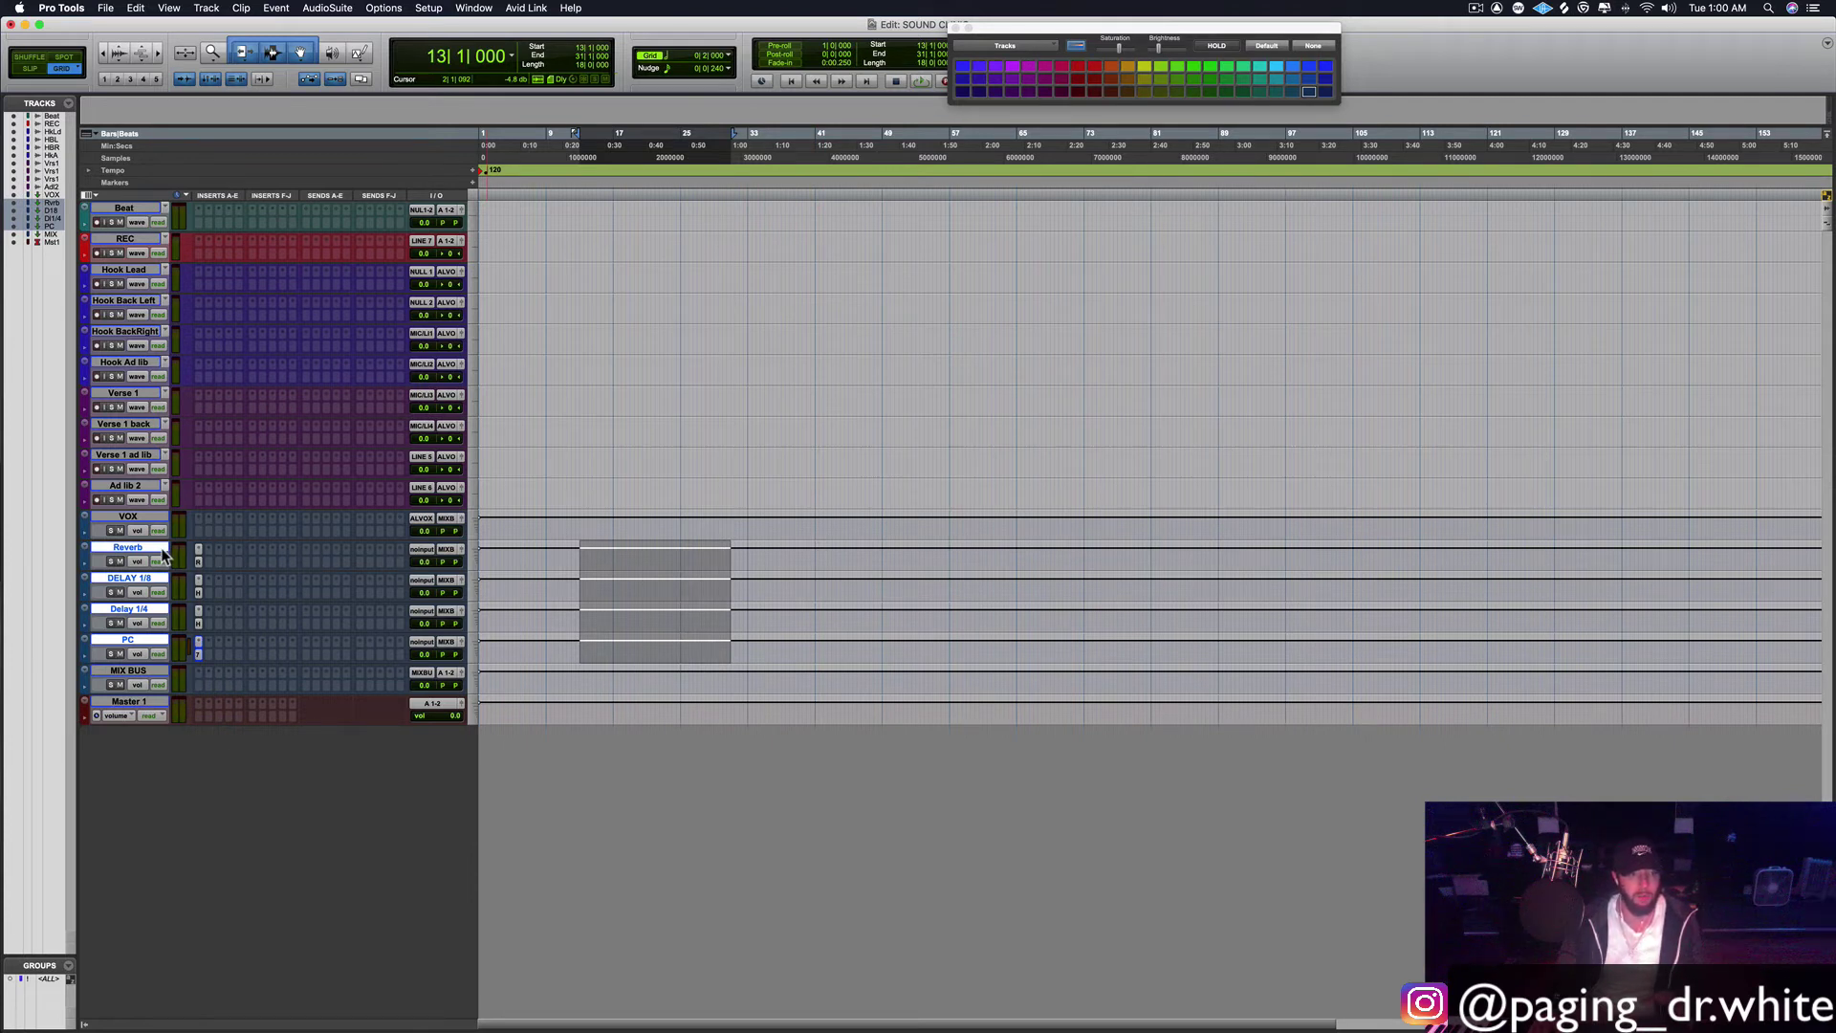
# Step: Assign Bus 11-12 (Stereo) as the Reverb track's input and Bus 13-14 (Stereo) as the DELAY 1/8 track's input
pyautogui.click(420, 557)
pyautogui.moveTo(446, 561)
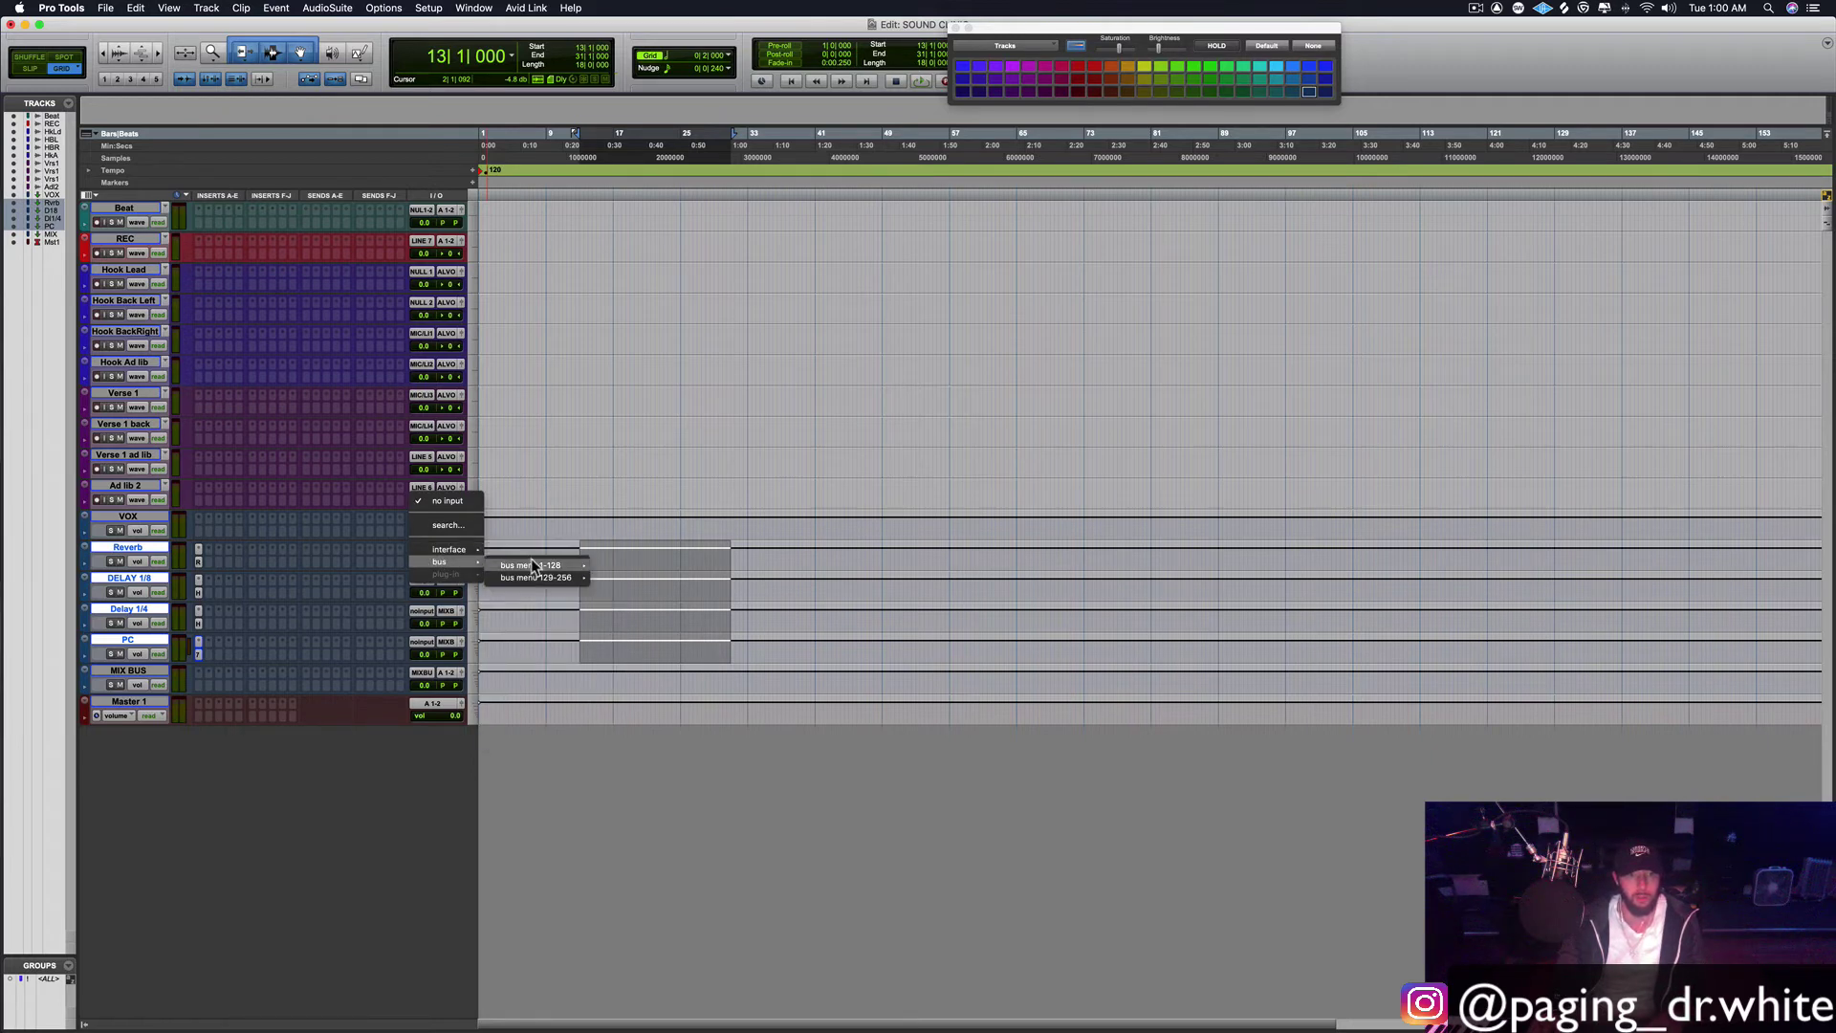
pyautogui.moveTo(533, 565)
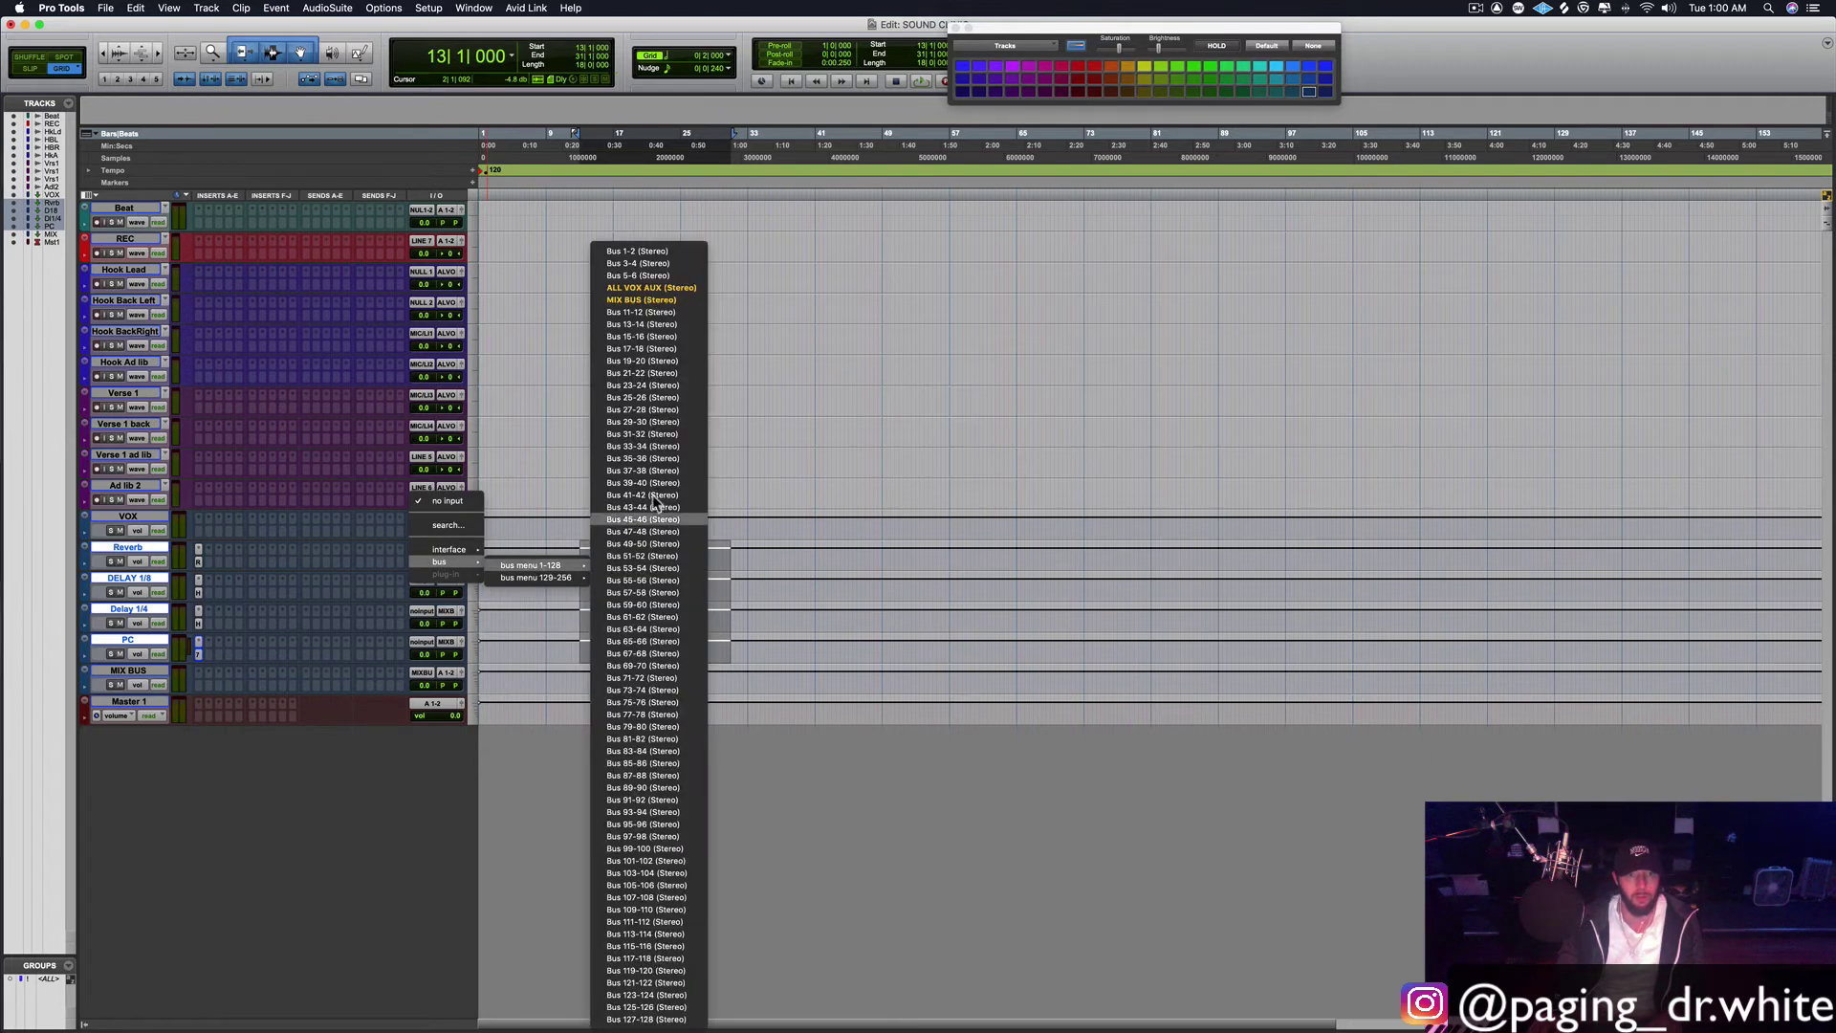
pyautogui.click(643, 312)
pyautogui.click(424, 584)
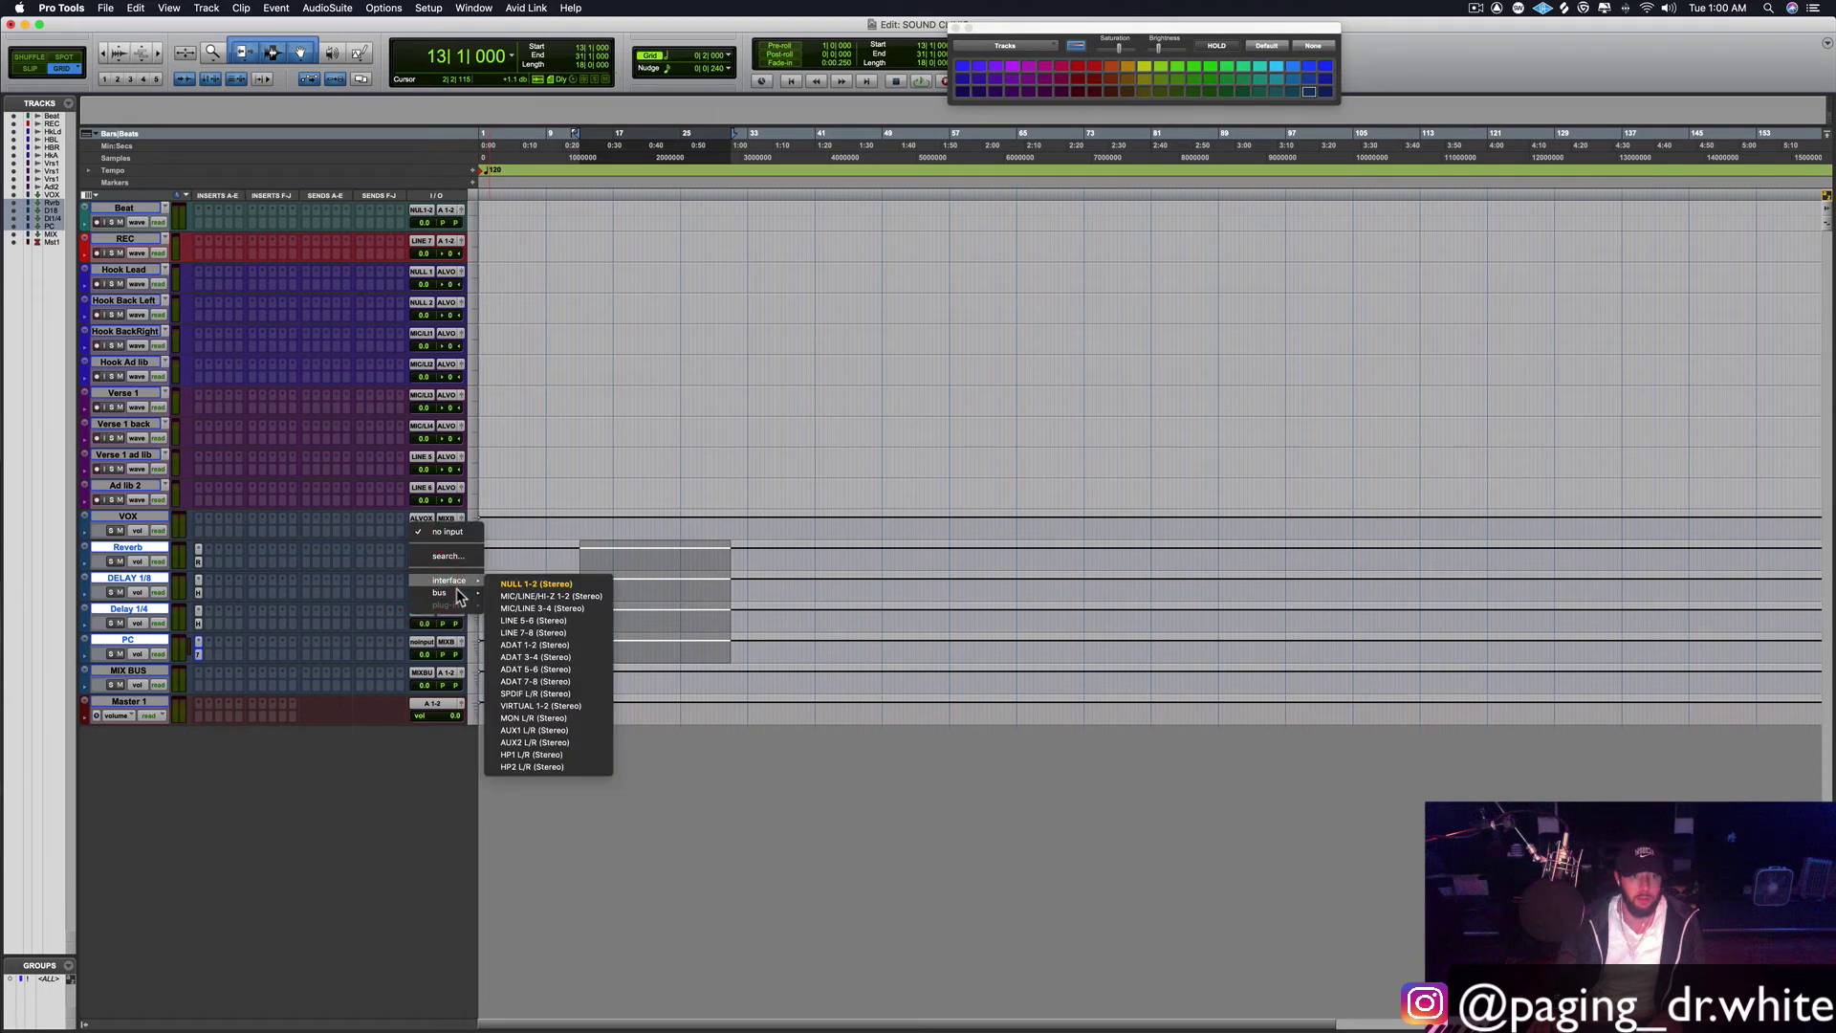
pyautogui.moveTo(460, 595)
pyautogui.moveTo(530, 595)
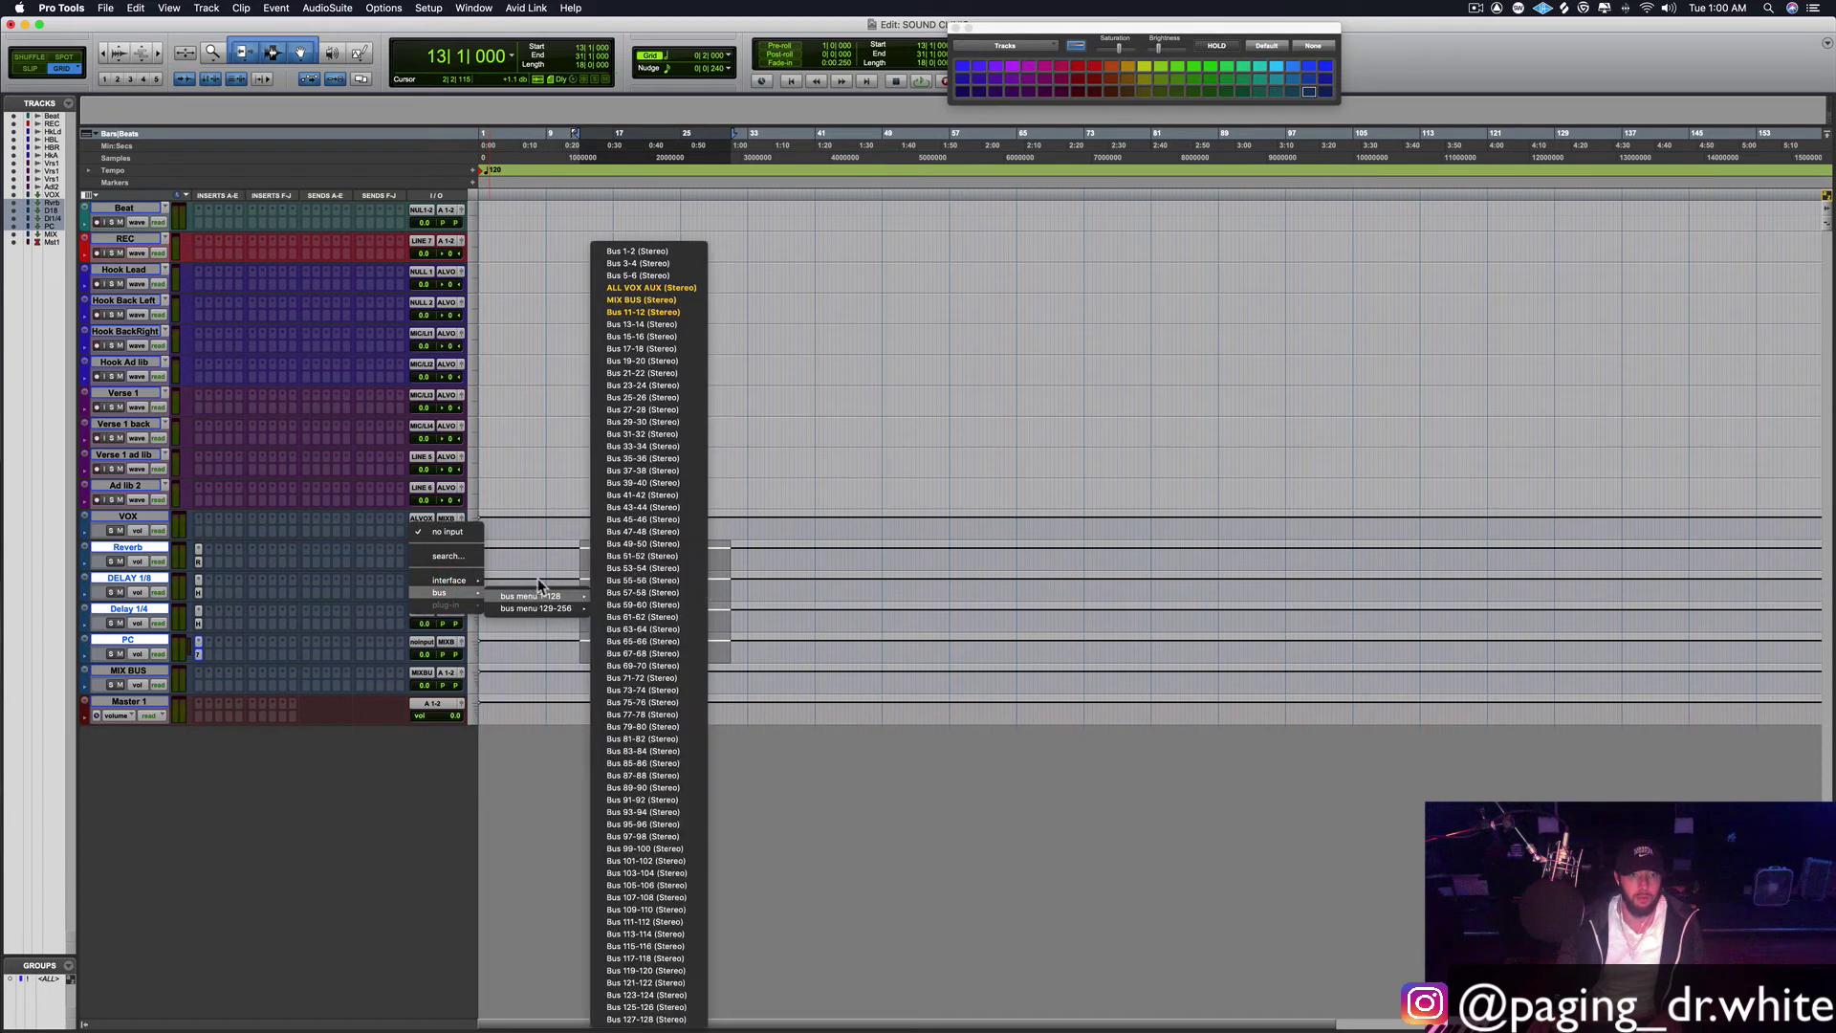
pyautogui.click(643, 326)
# Step: Assign Bus 15-16 (Stereo) as the Delay 1/4 track's input and Bus 17-18 (Stereo) as the PC track's input
pyautogui.click(422, 610)
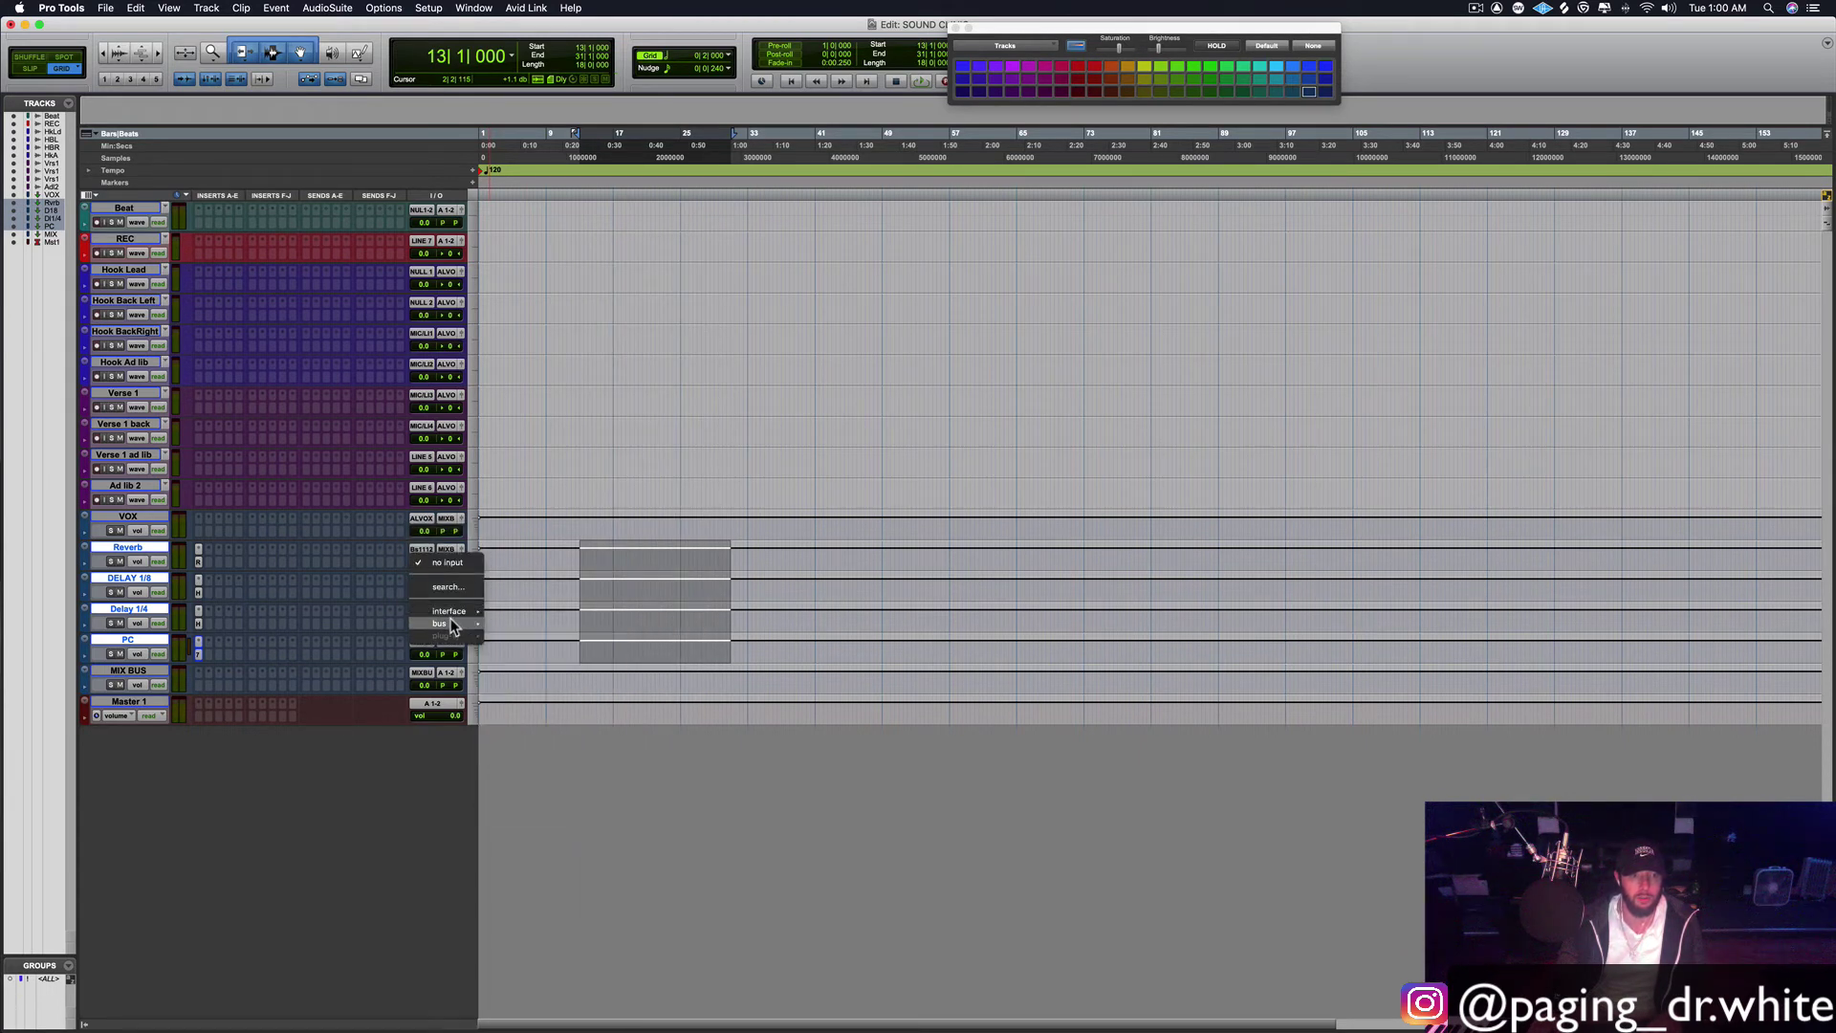
pyautogui.moveTo(456, 627)
pyautogui.moveTo(516, 626)
pyautogui.click(670, 338)
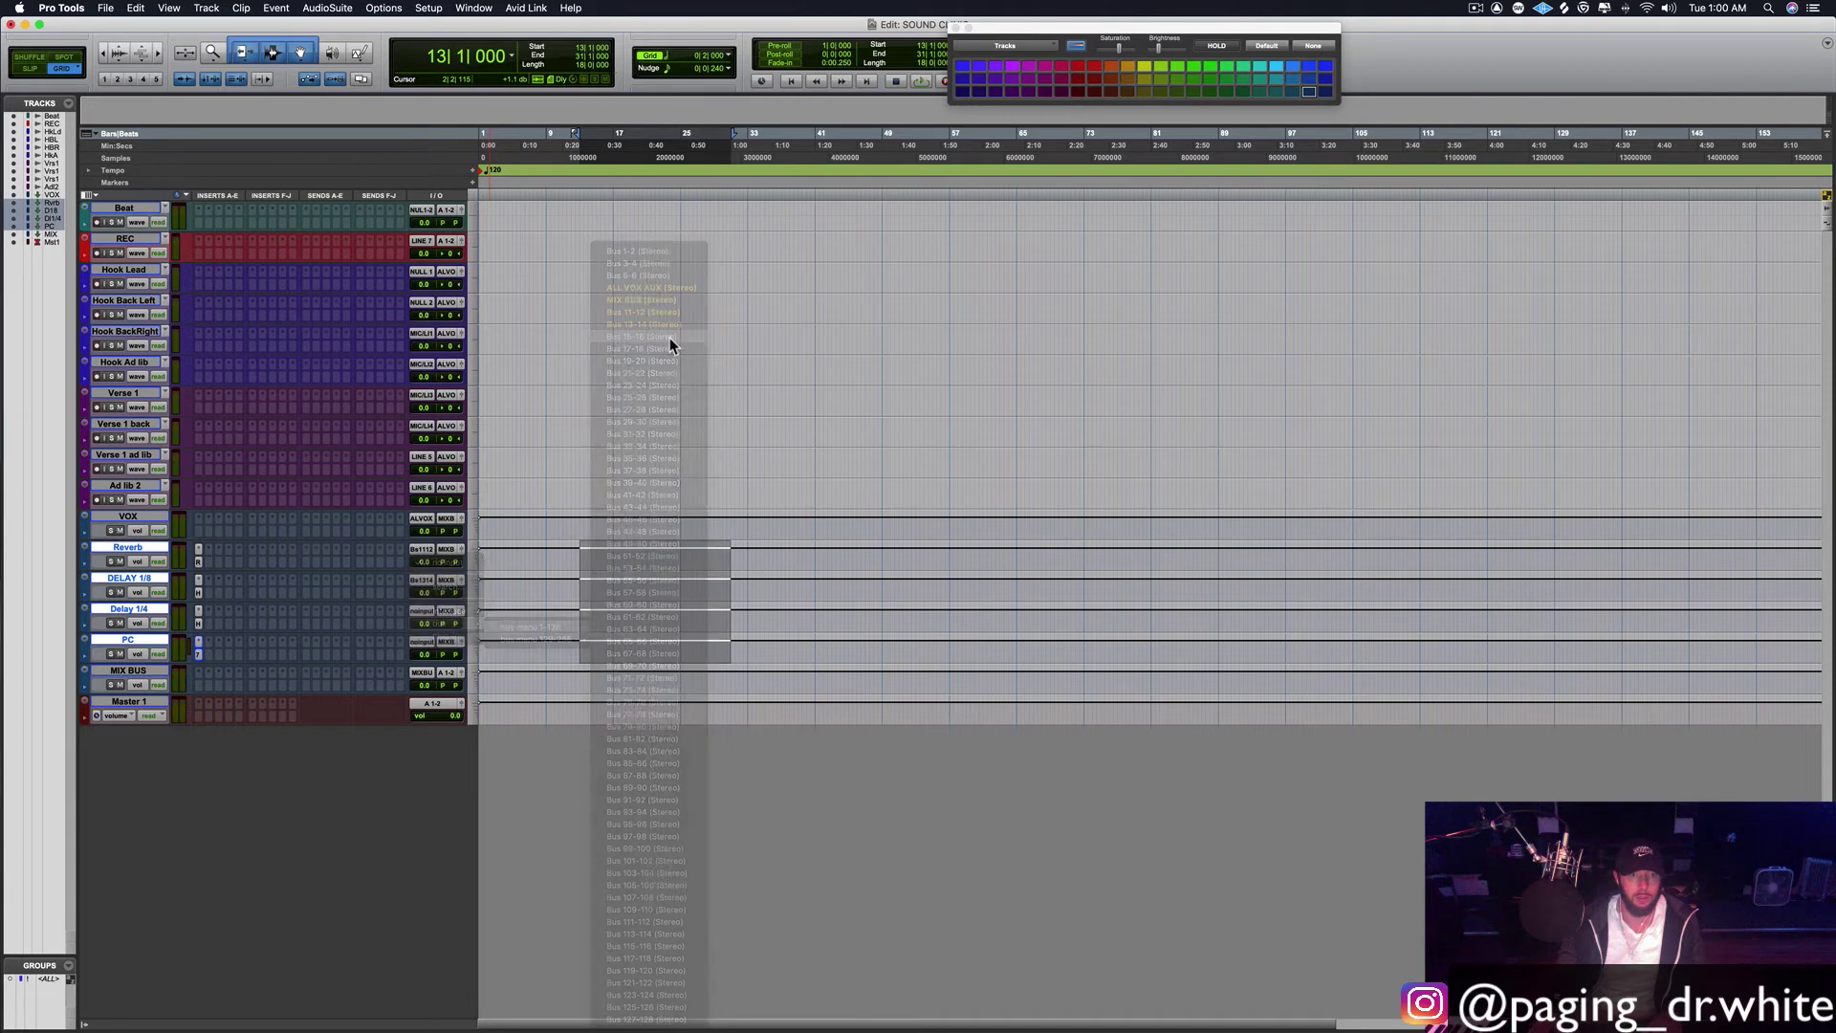
pyautogui.click(424, 647)
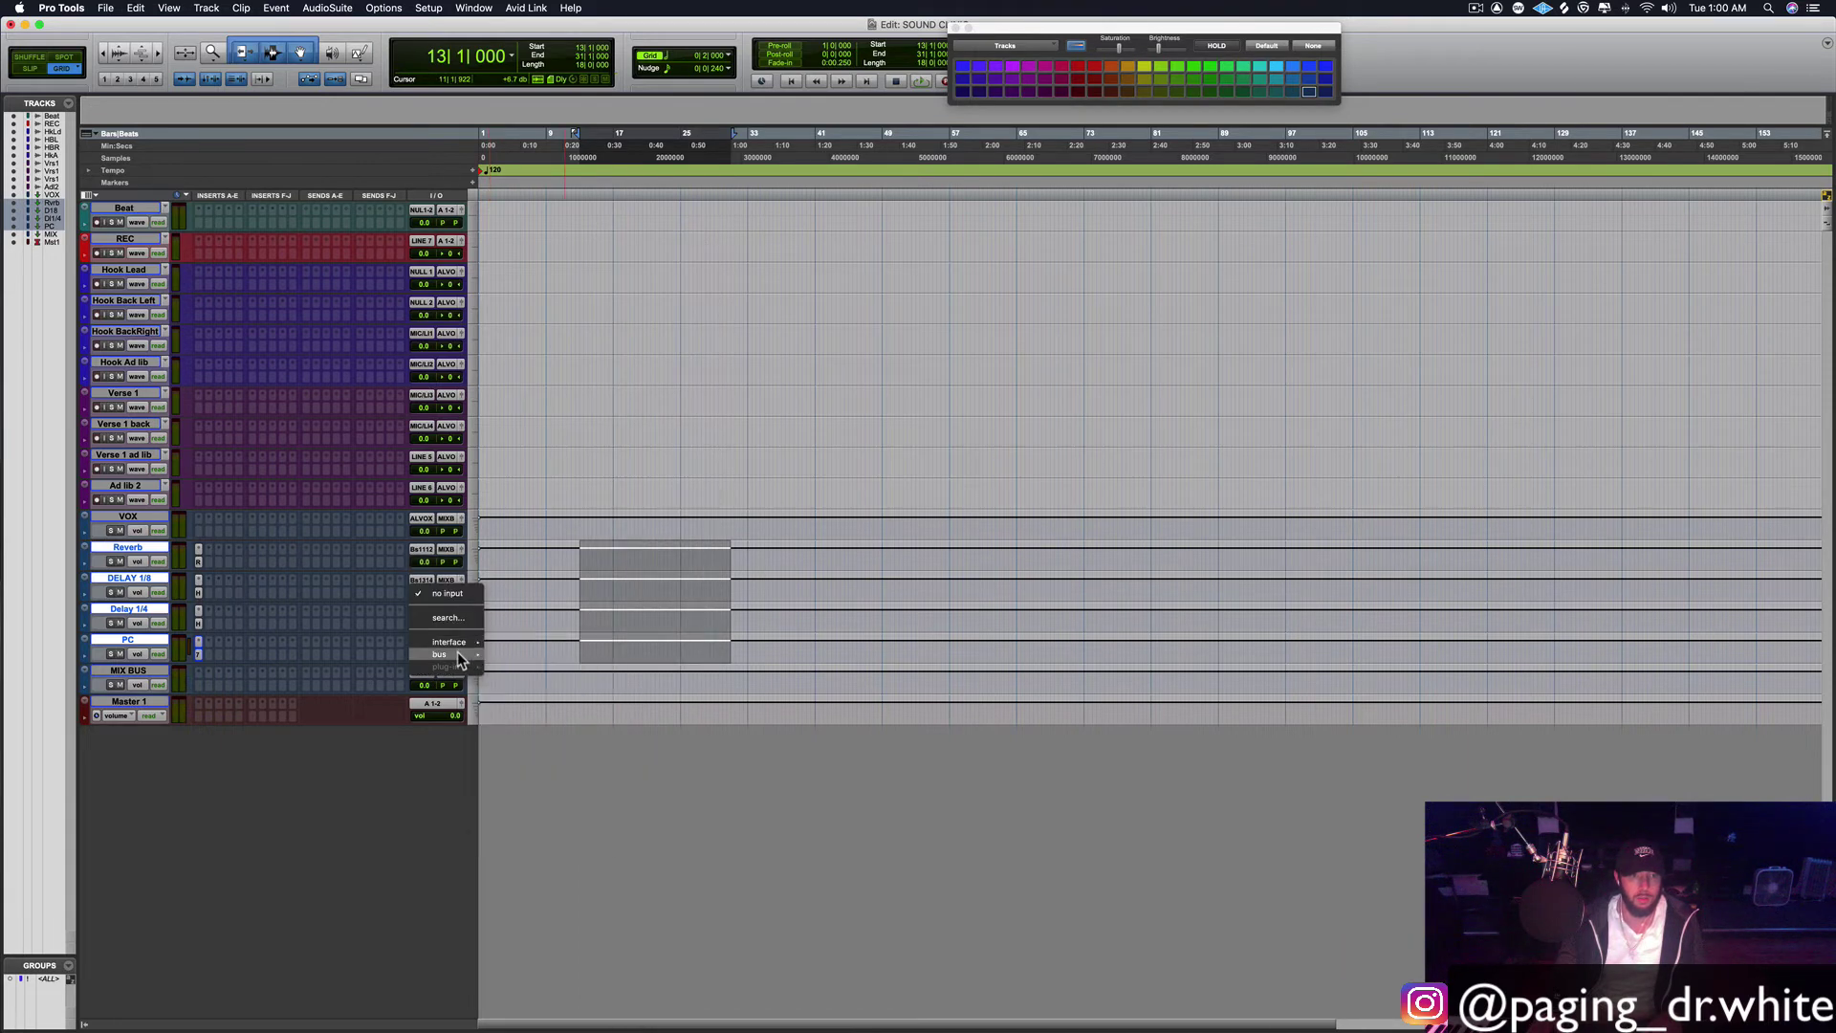
pyautogui.moveTo(457, 654)
pyautogui.moveTo(531, 658)
pyautogui.click(642, 348)
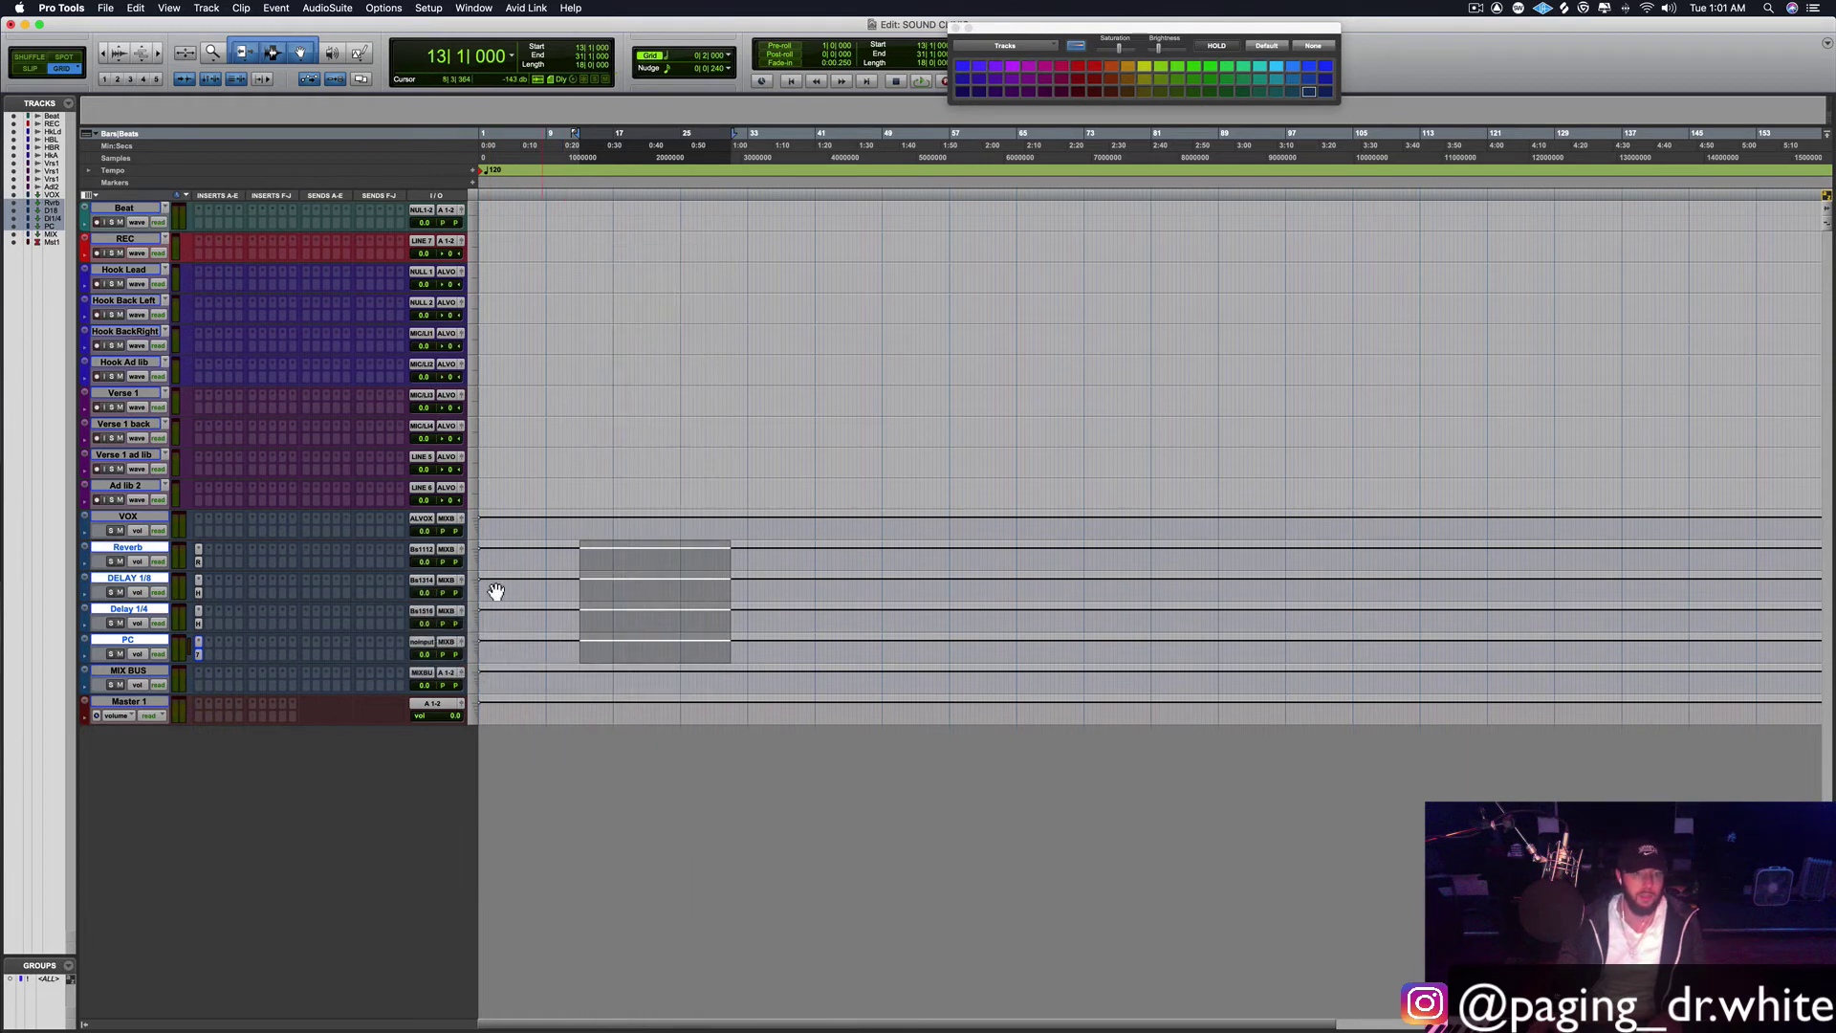
# Step: Rename the Reverb track's input bus, Bus 11-12, as VErb
pyautogui.rightClick(420, 555)
pyautogui.click(435, 573)
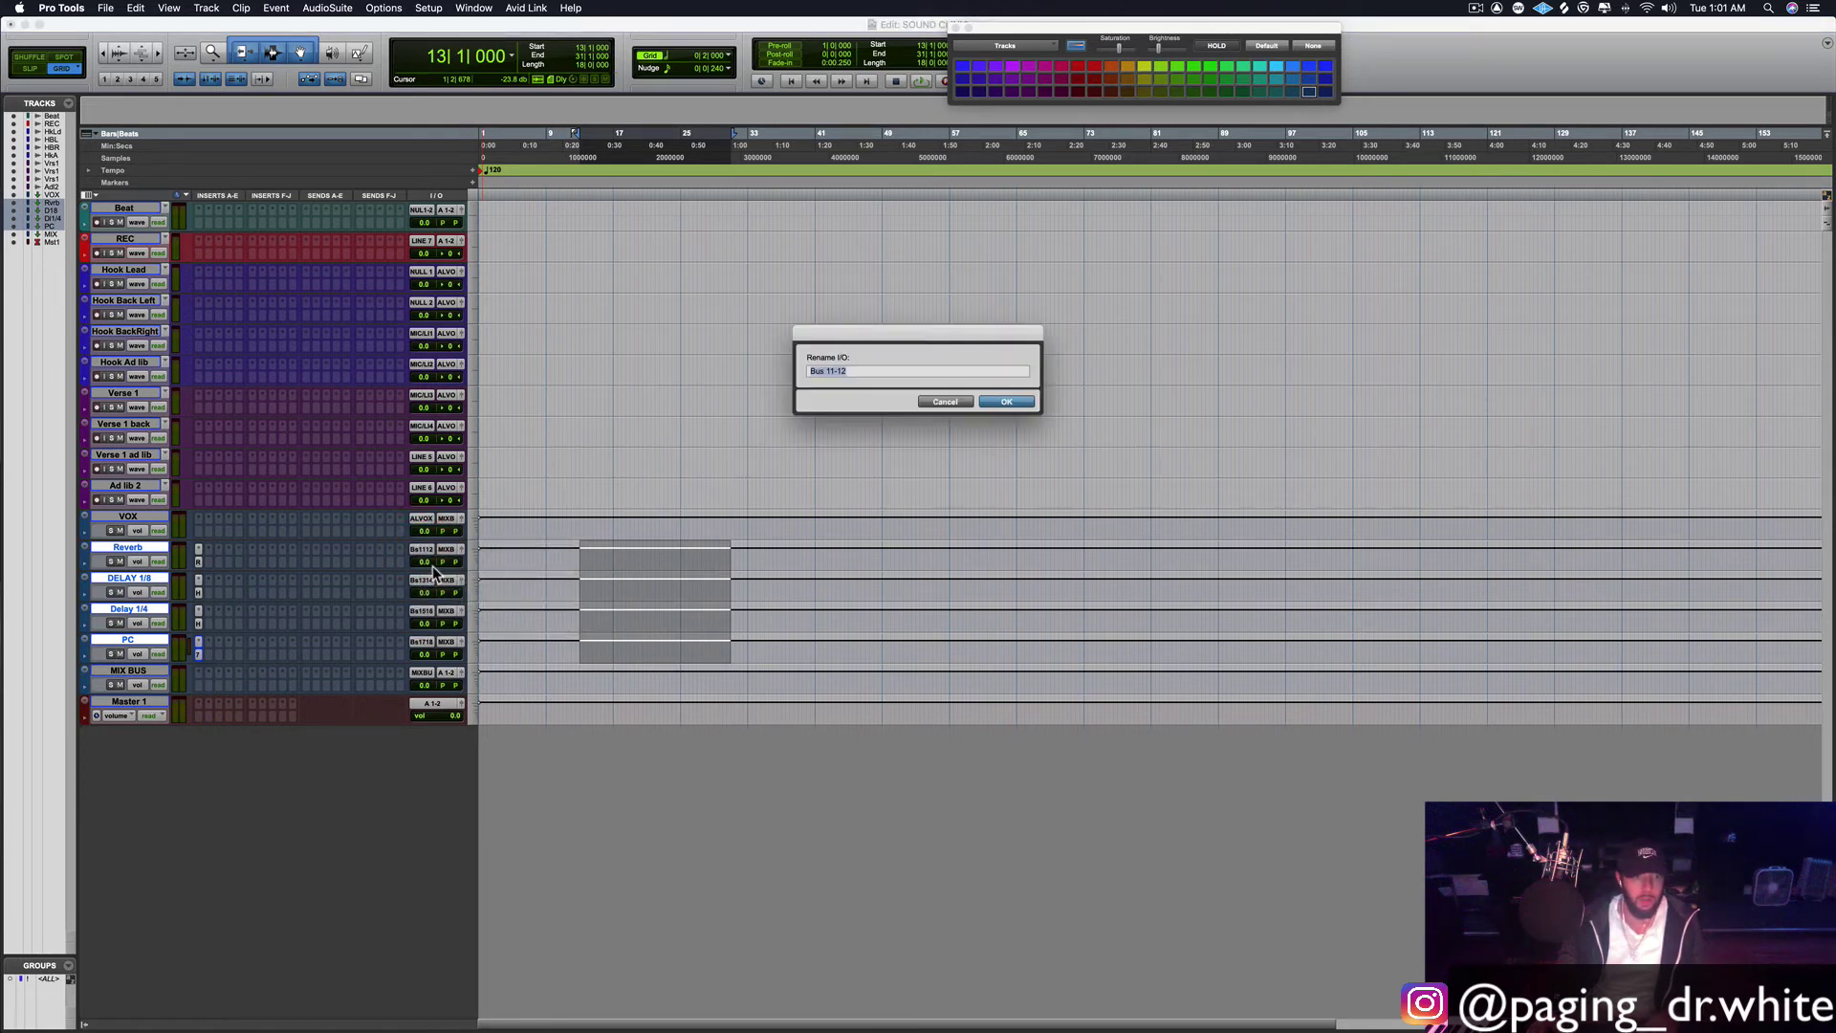
pyautogui.write('VErb')
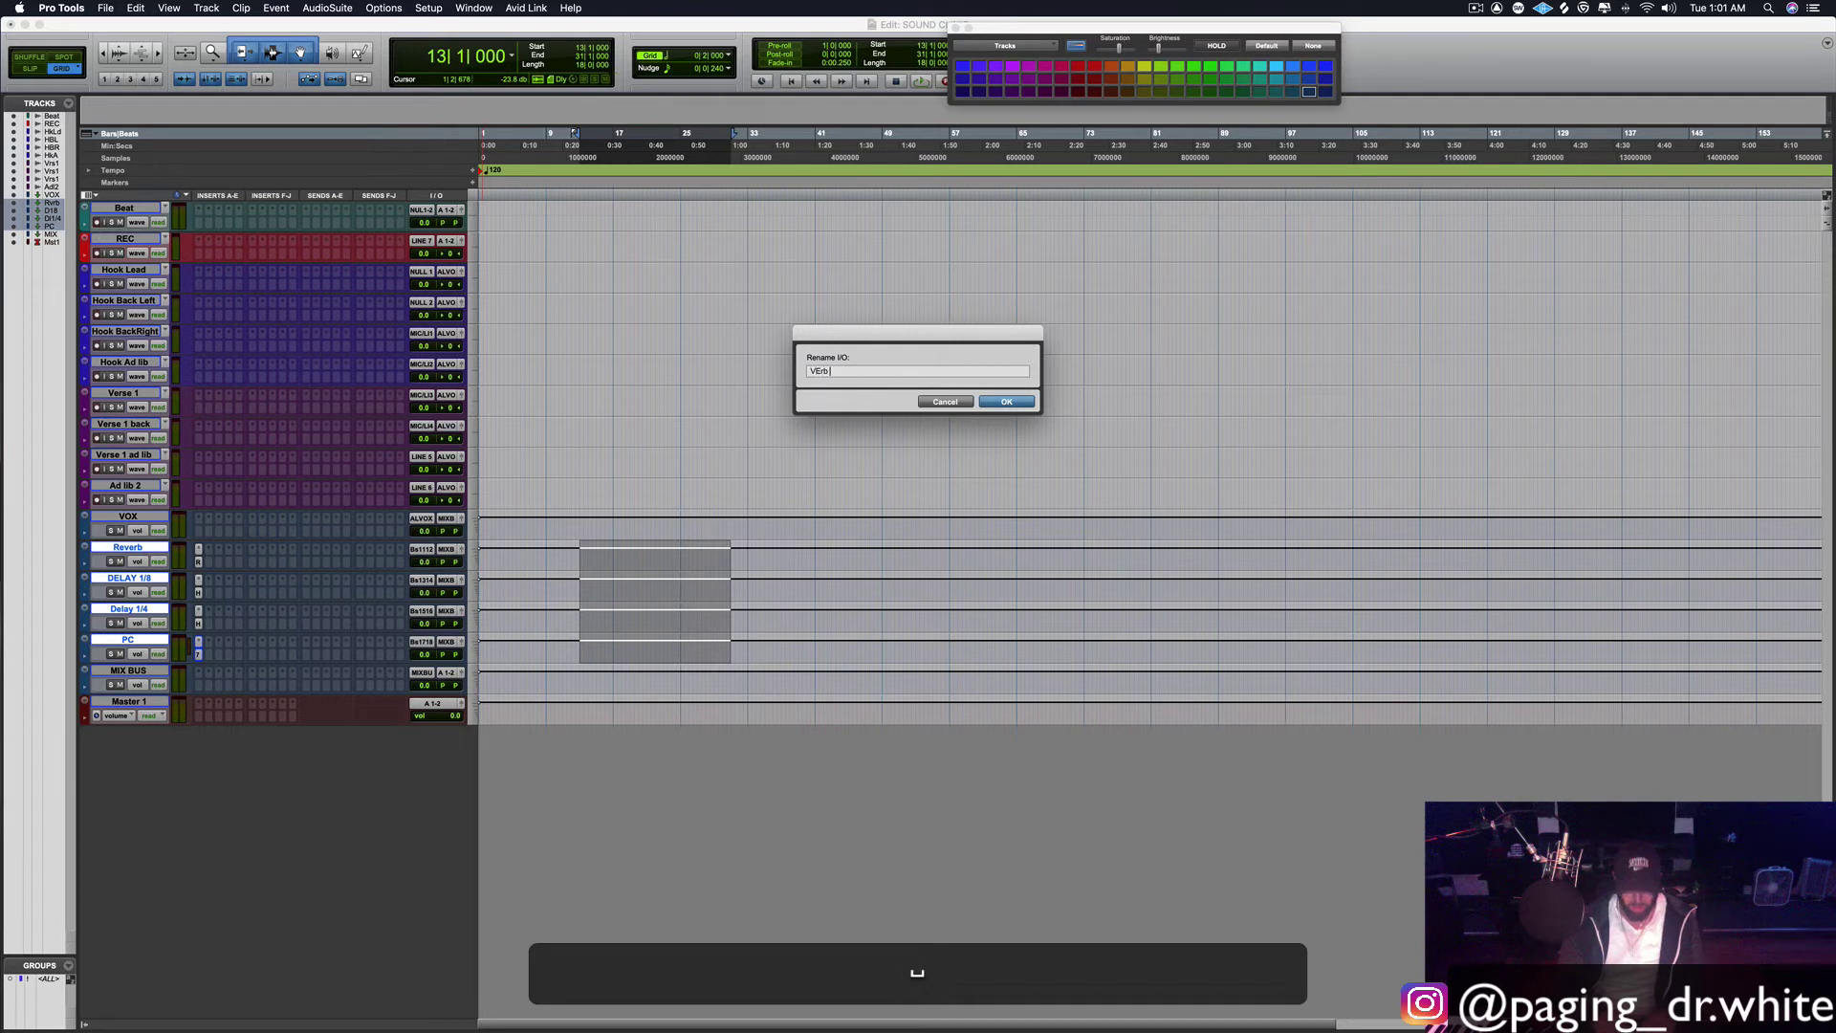
pyautogui.click(1021, 401)
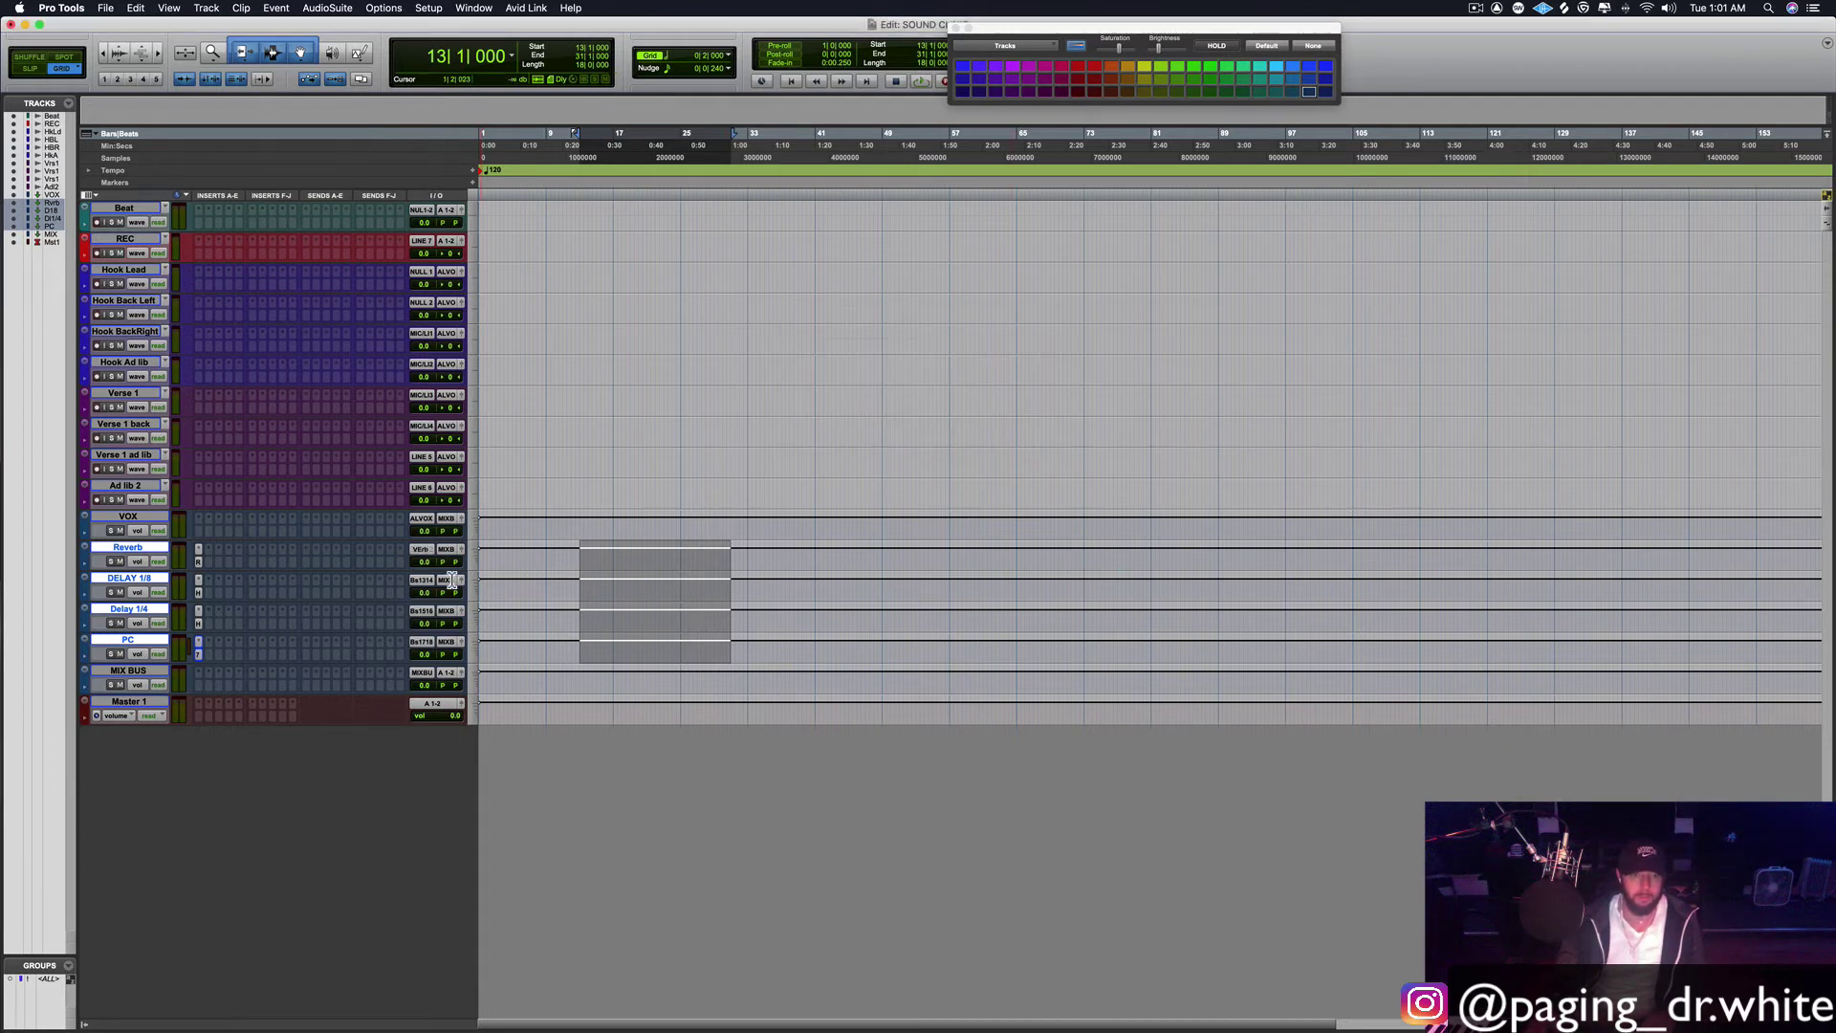
# Step: Rename the DELAY 1/8 track's input bus, Bus 13-14, as 1/8
pyautogui.rightClick(422, 578)
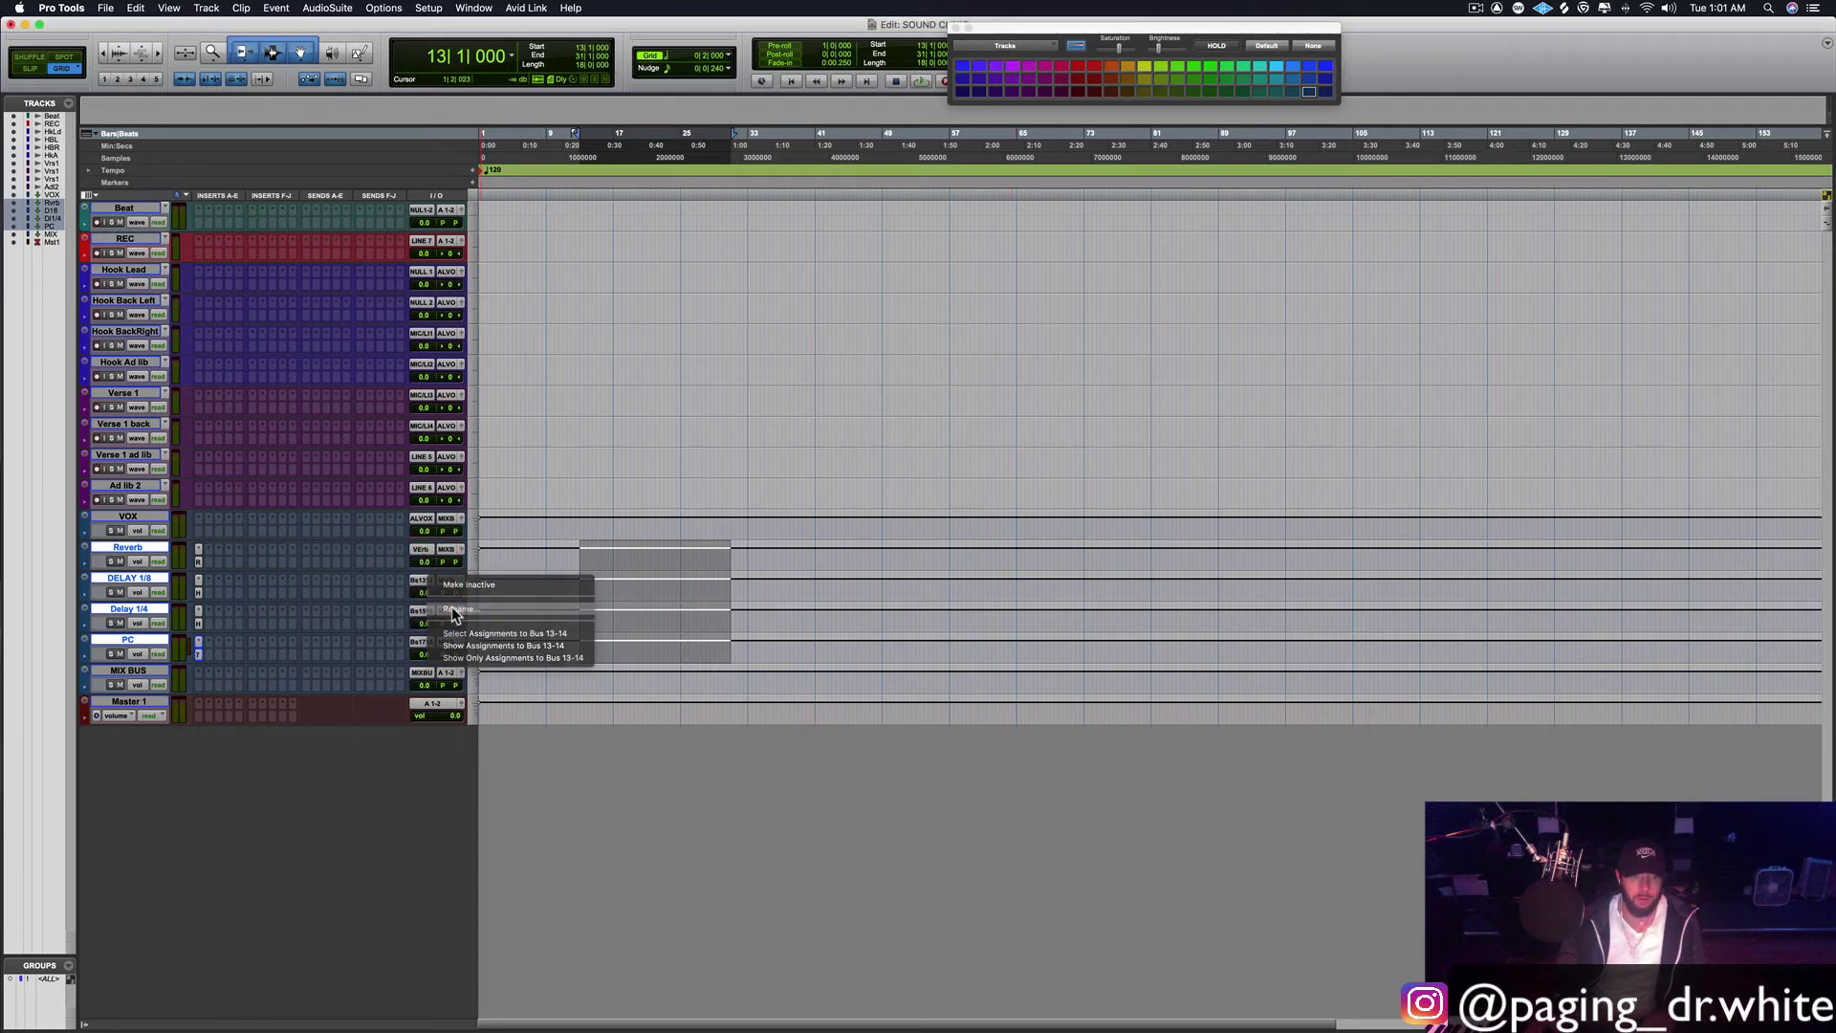
pyautogui.click(451, 606)
pyautogui.write('1')
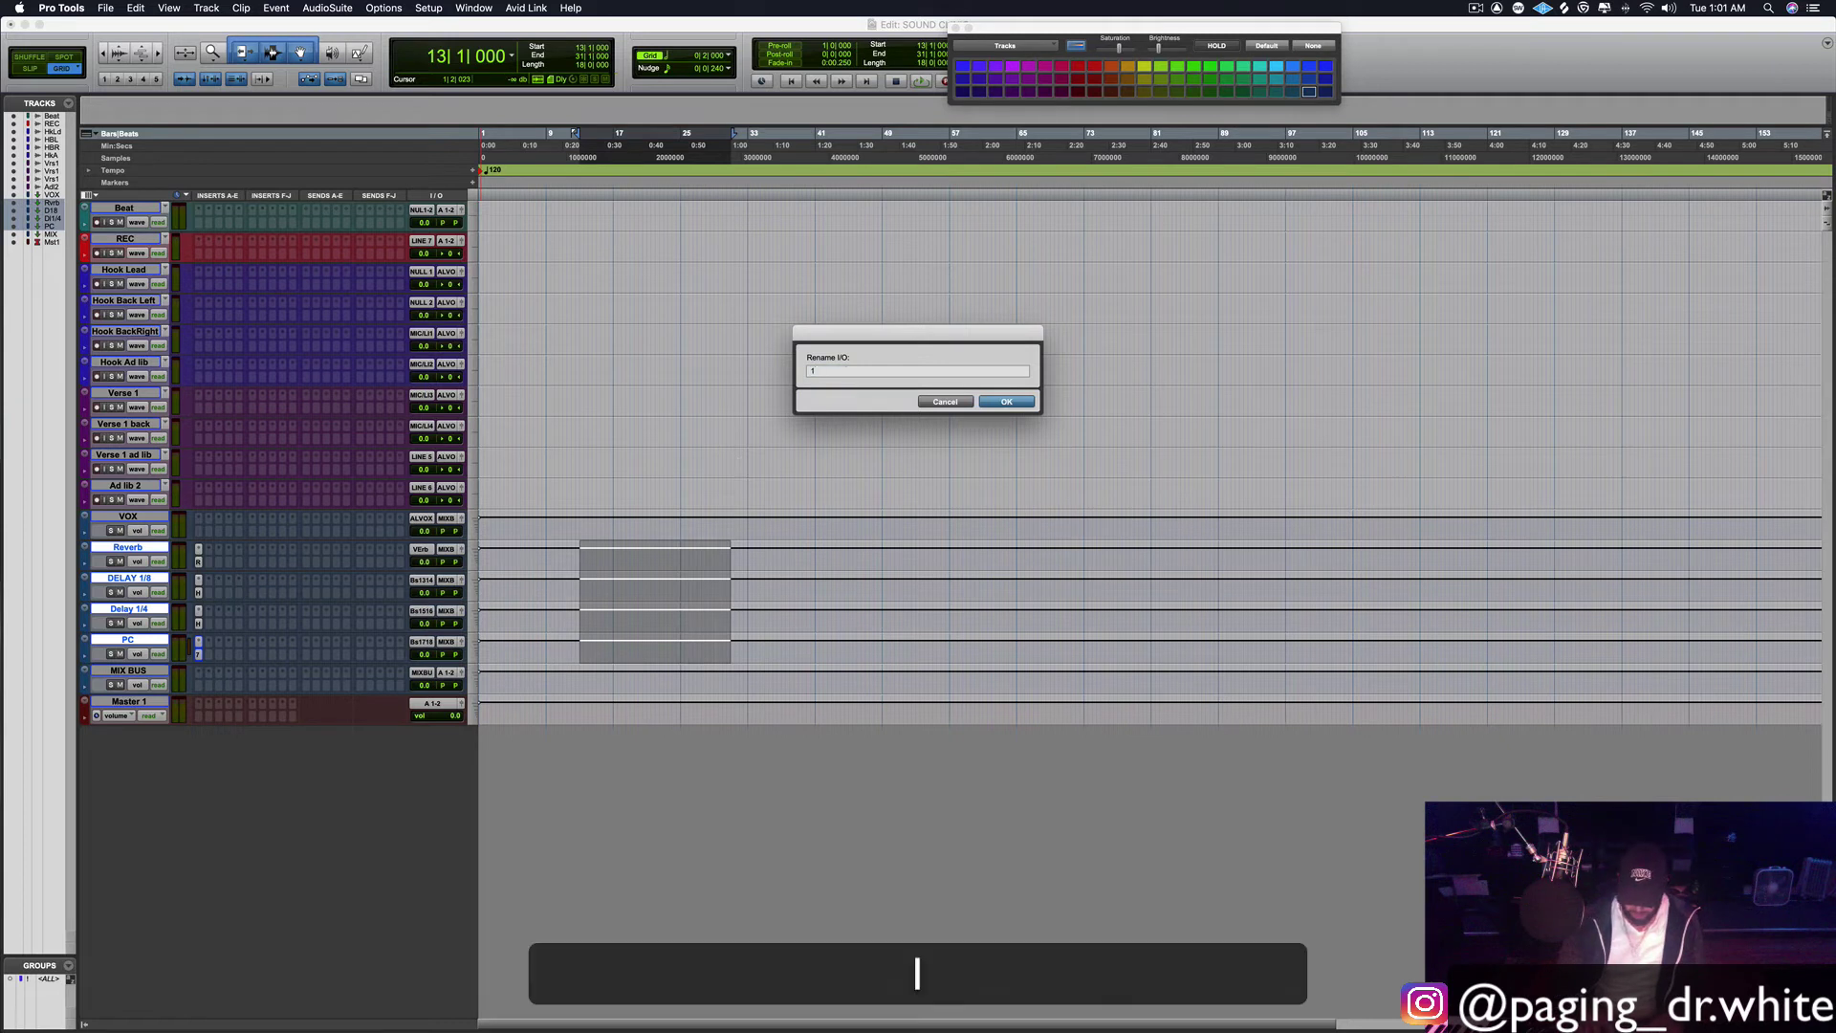
pyautogui.write('/8')
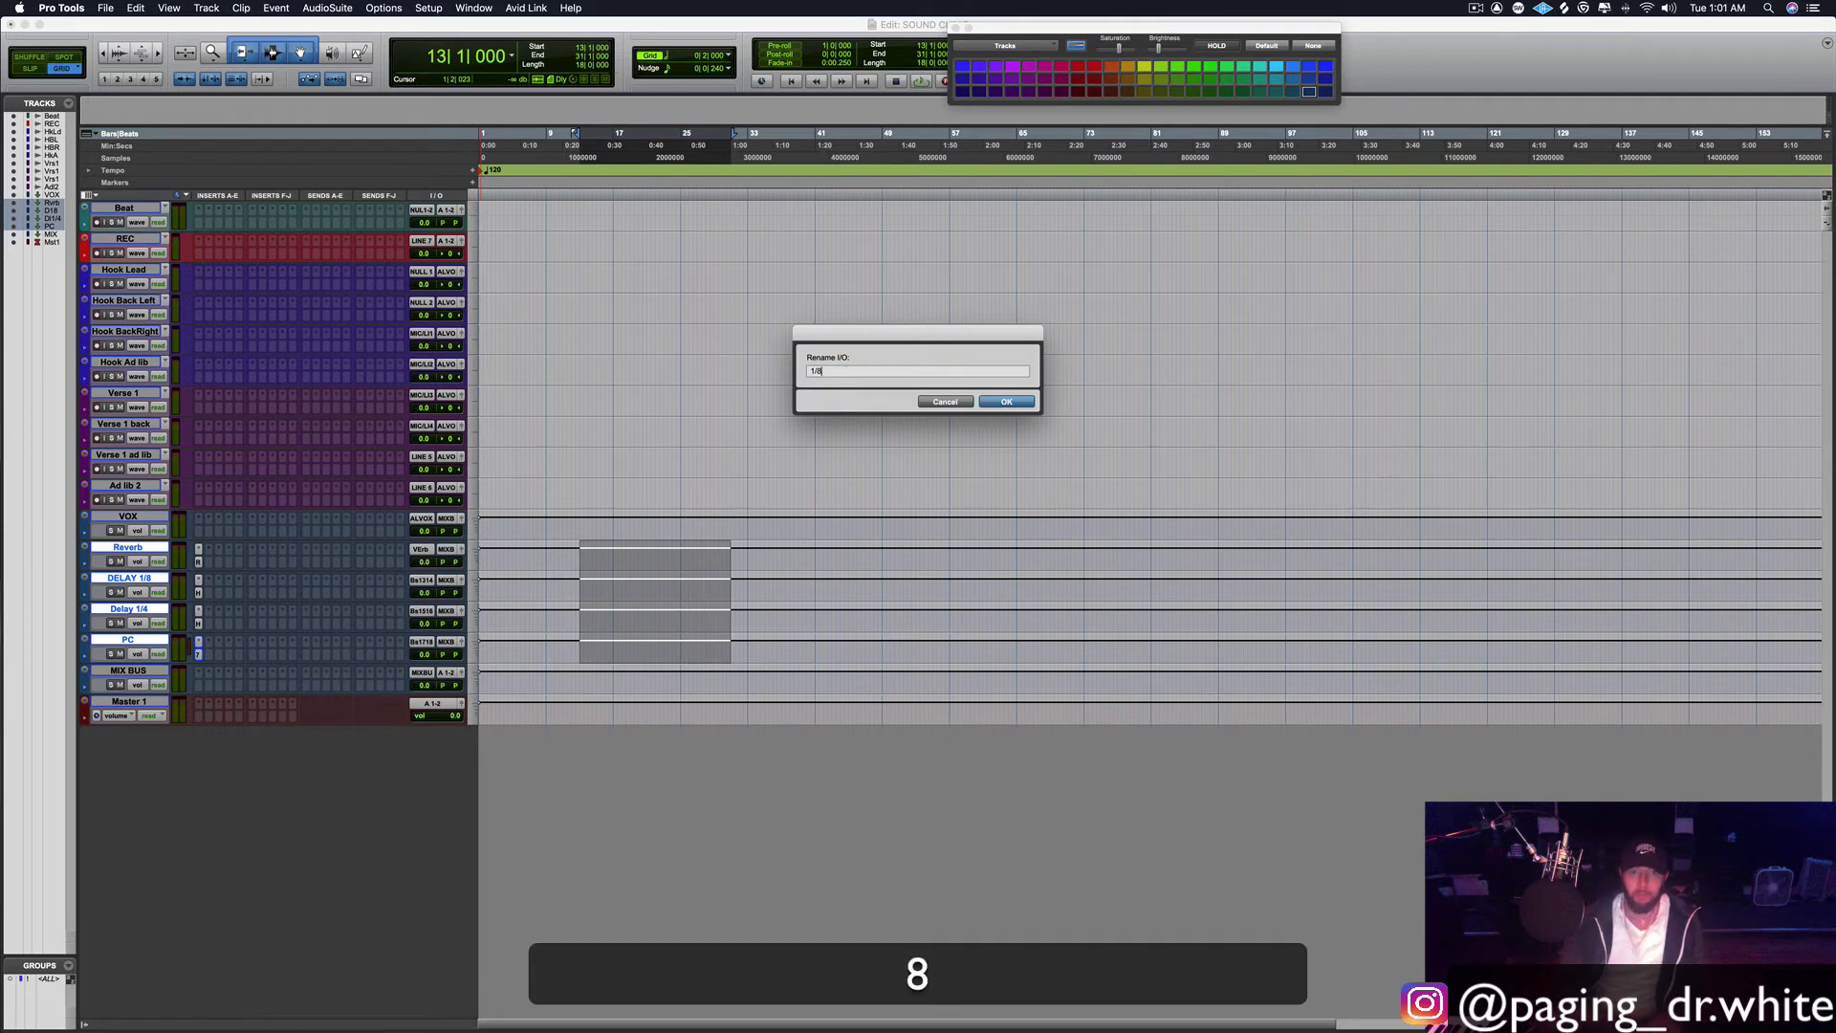
pyautogui.click(999, 401)
# Step: Rename the Delay 1/4 track's input bus, Bus 15-16, as 1/4
pyautogui.rightClick(418, 617)
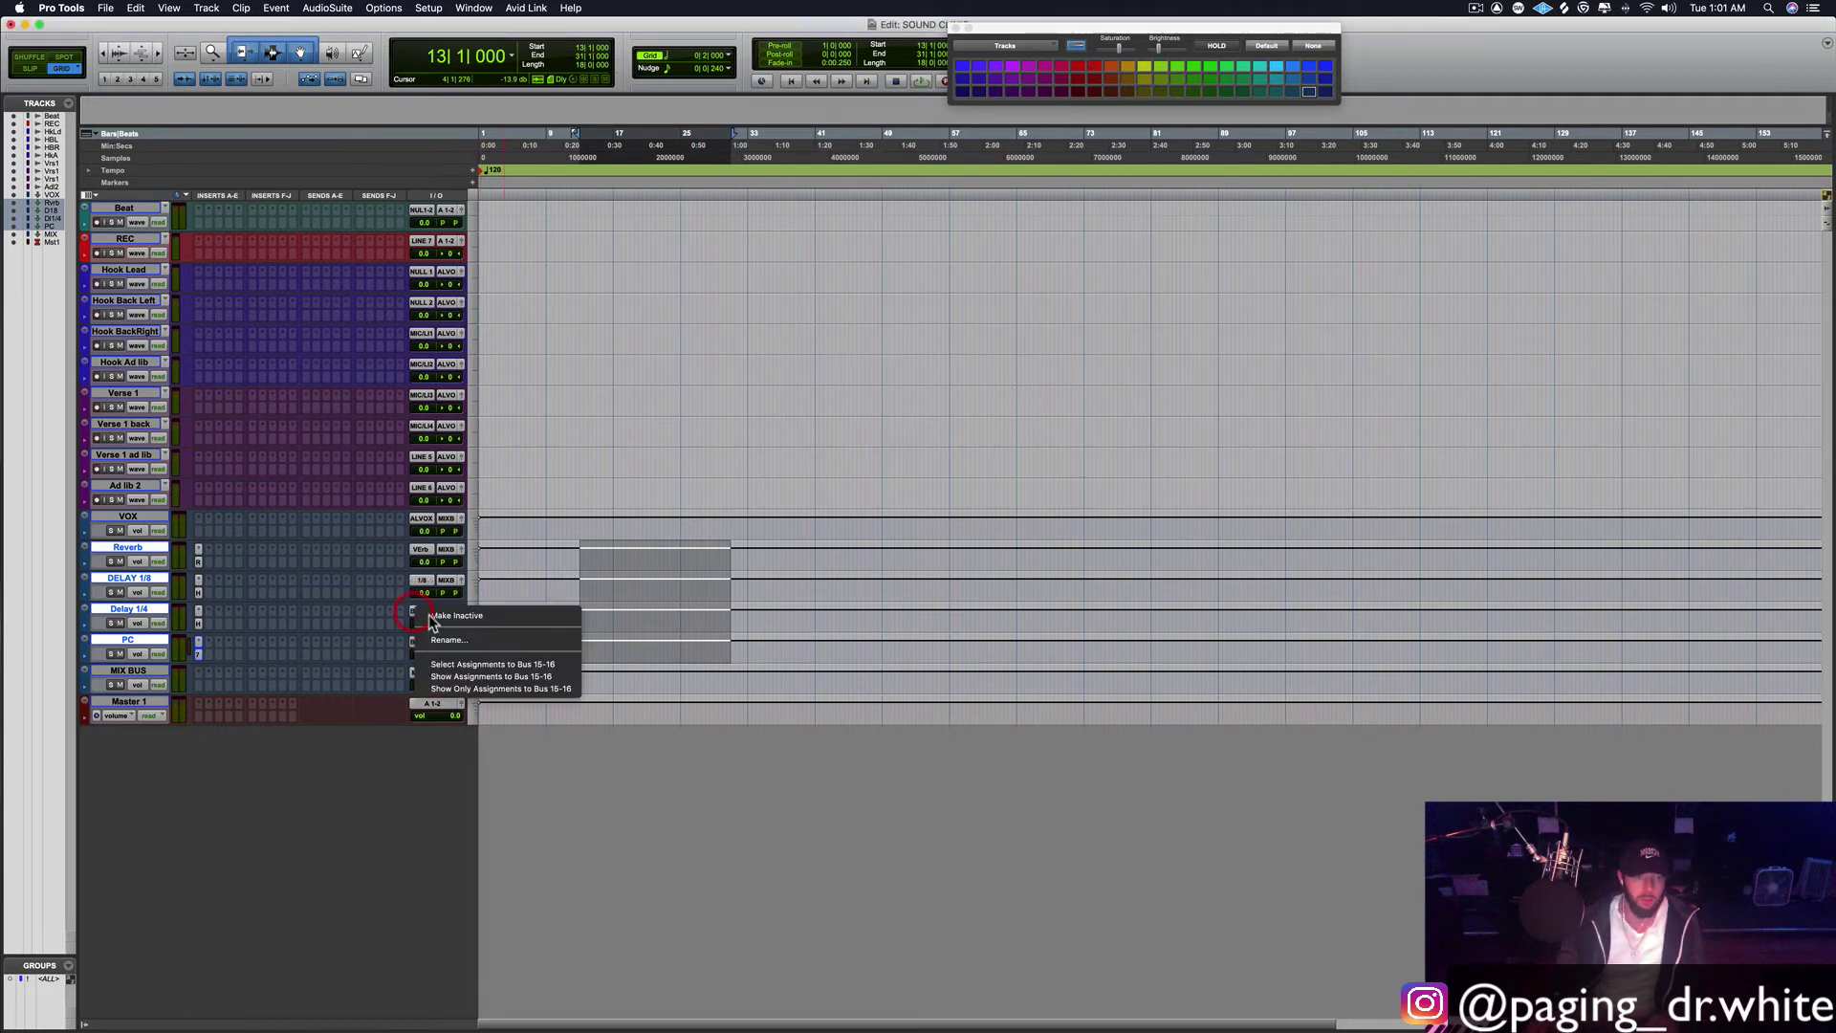
pyautogui.click(442, 648)
pyautogui.write('1')
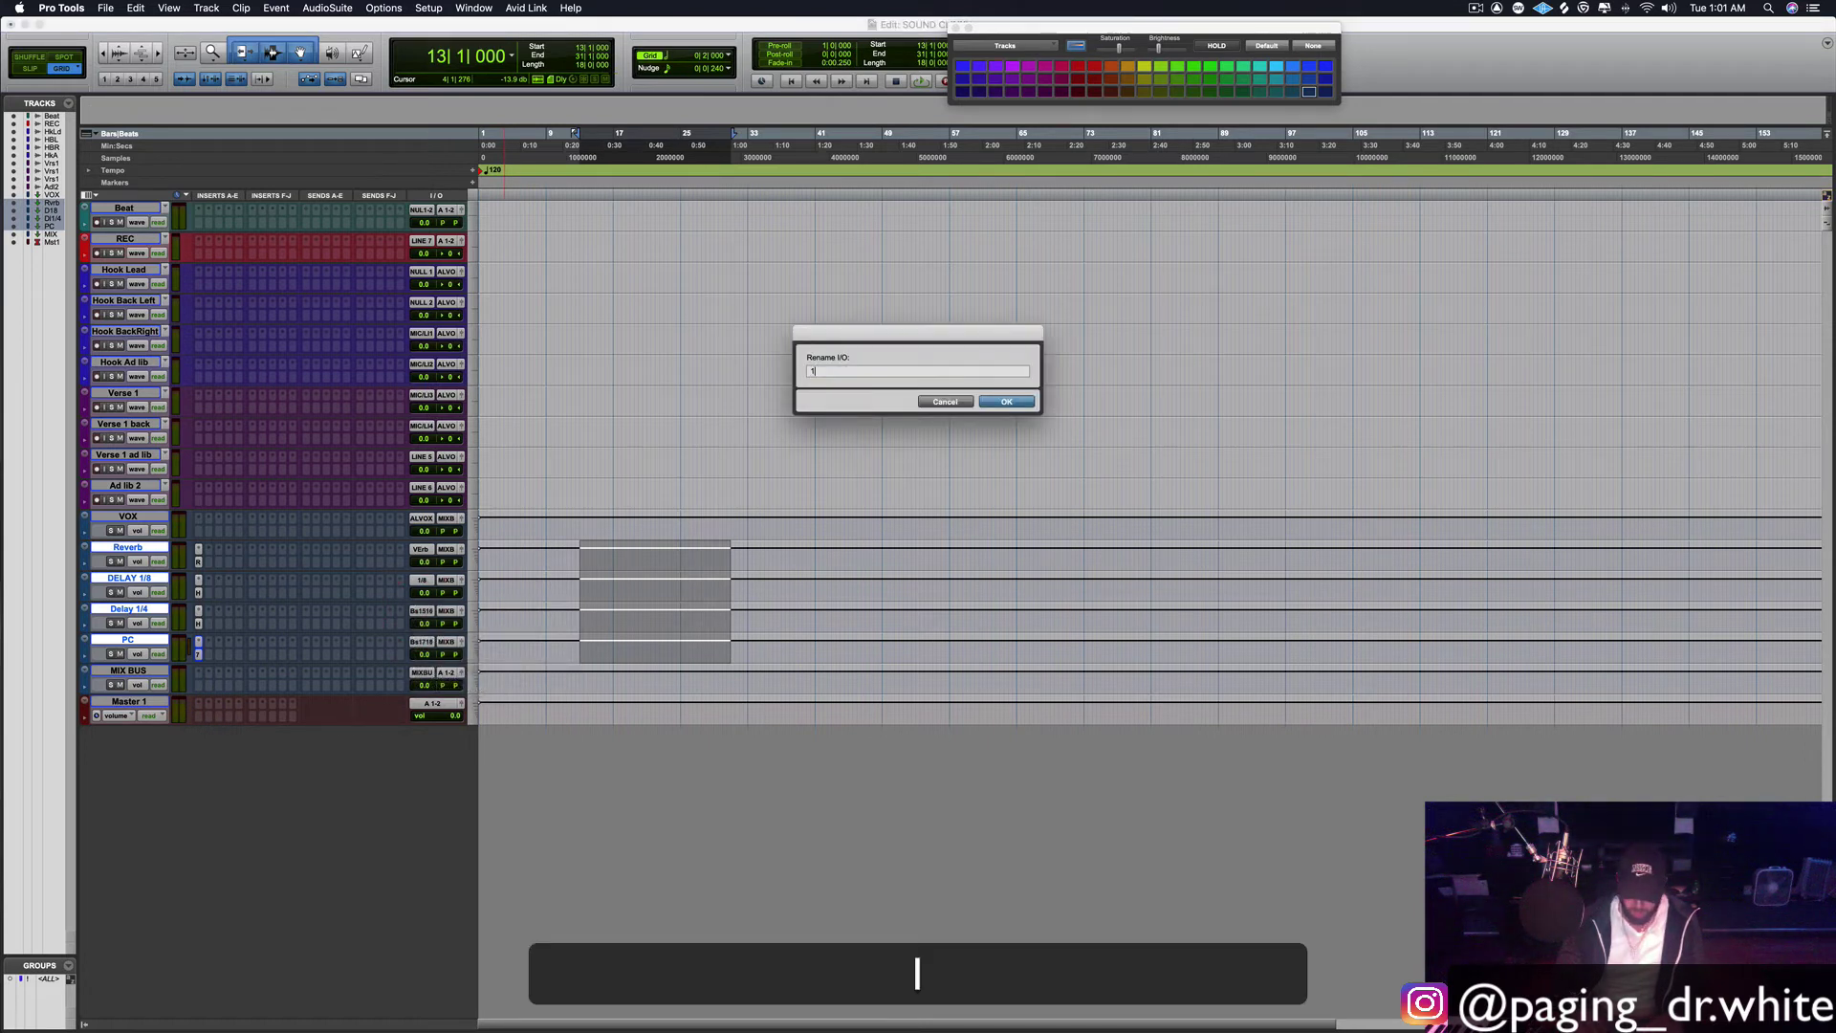
pyautogui.write('/4')
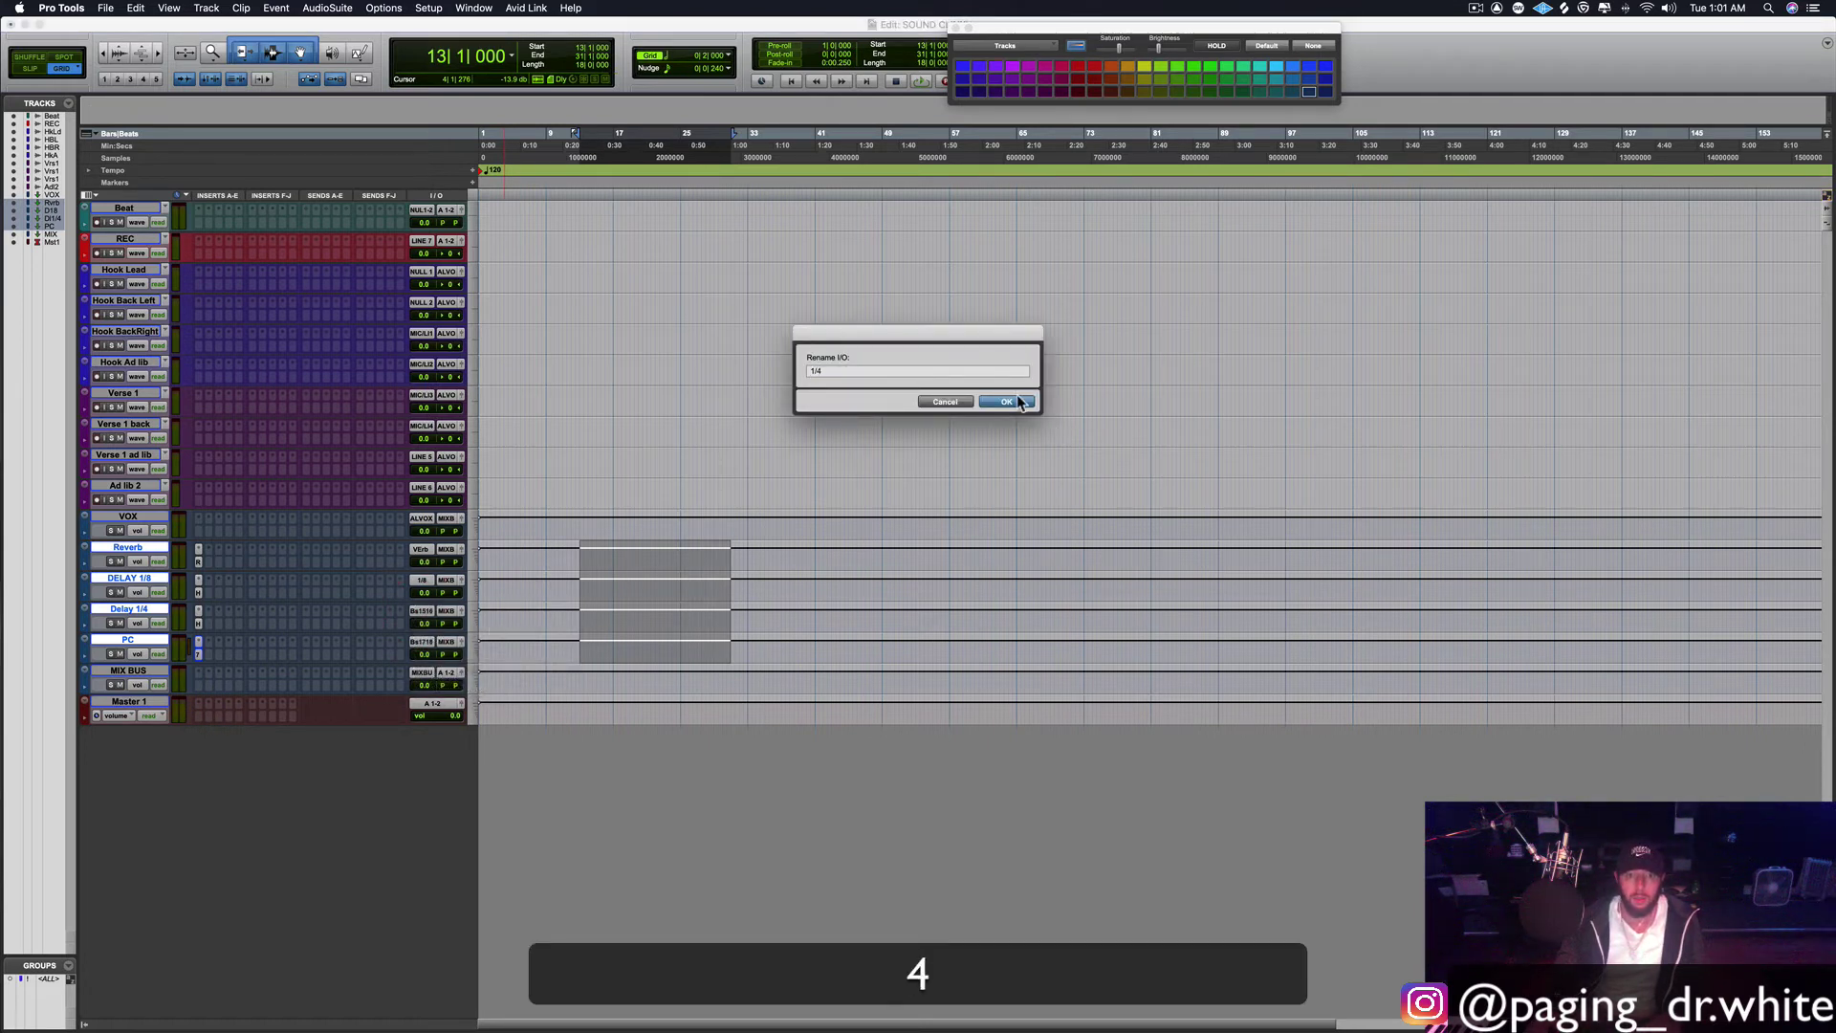
pyautogui.click(1019, 402)
# Step: Rename the PC track's input bus, Bus 17-18, as PC
pyautogui.rightClick(421, 643)
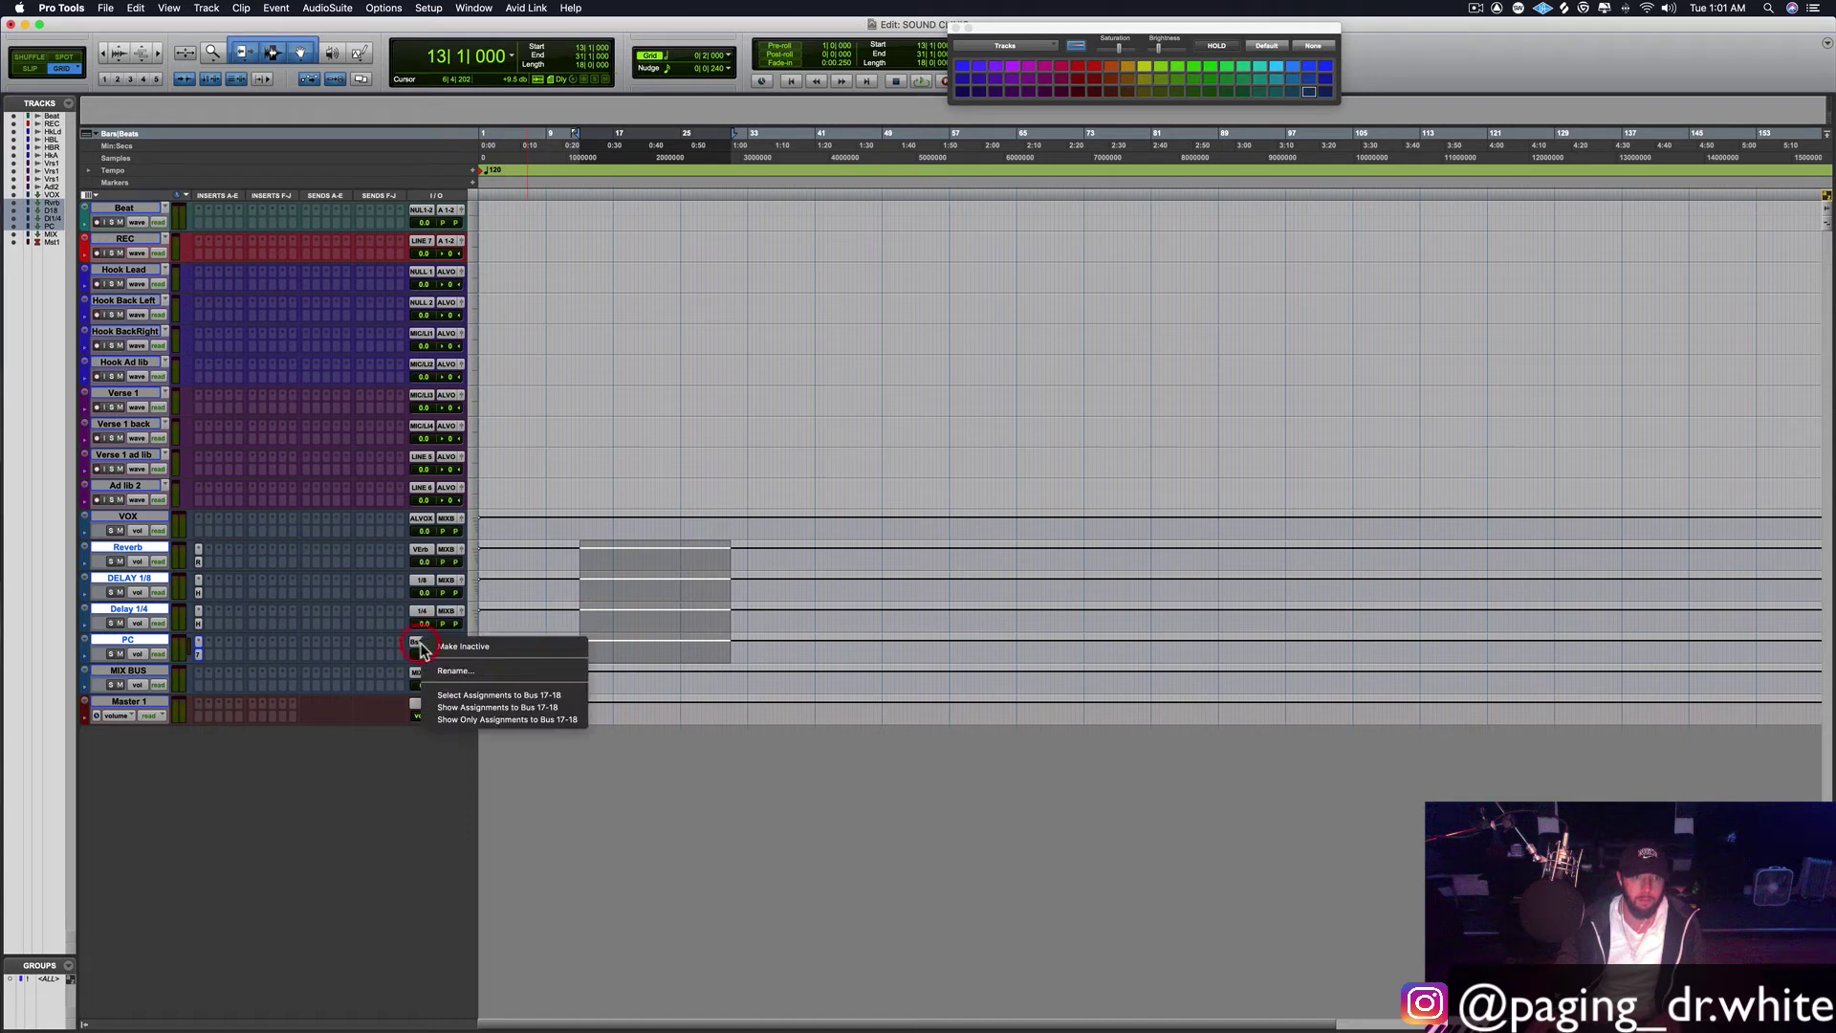
pyautogui.click(565, 671)
pyautogui.write('PC')
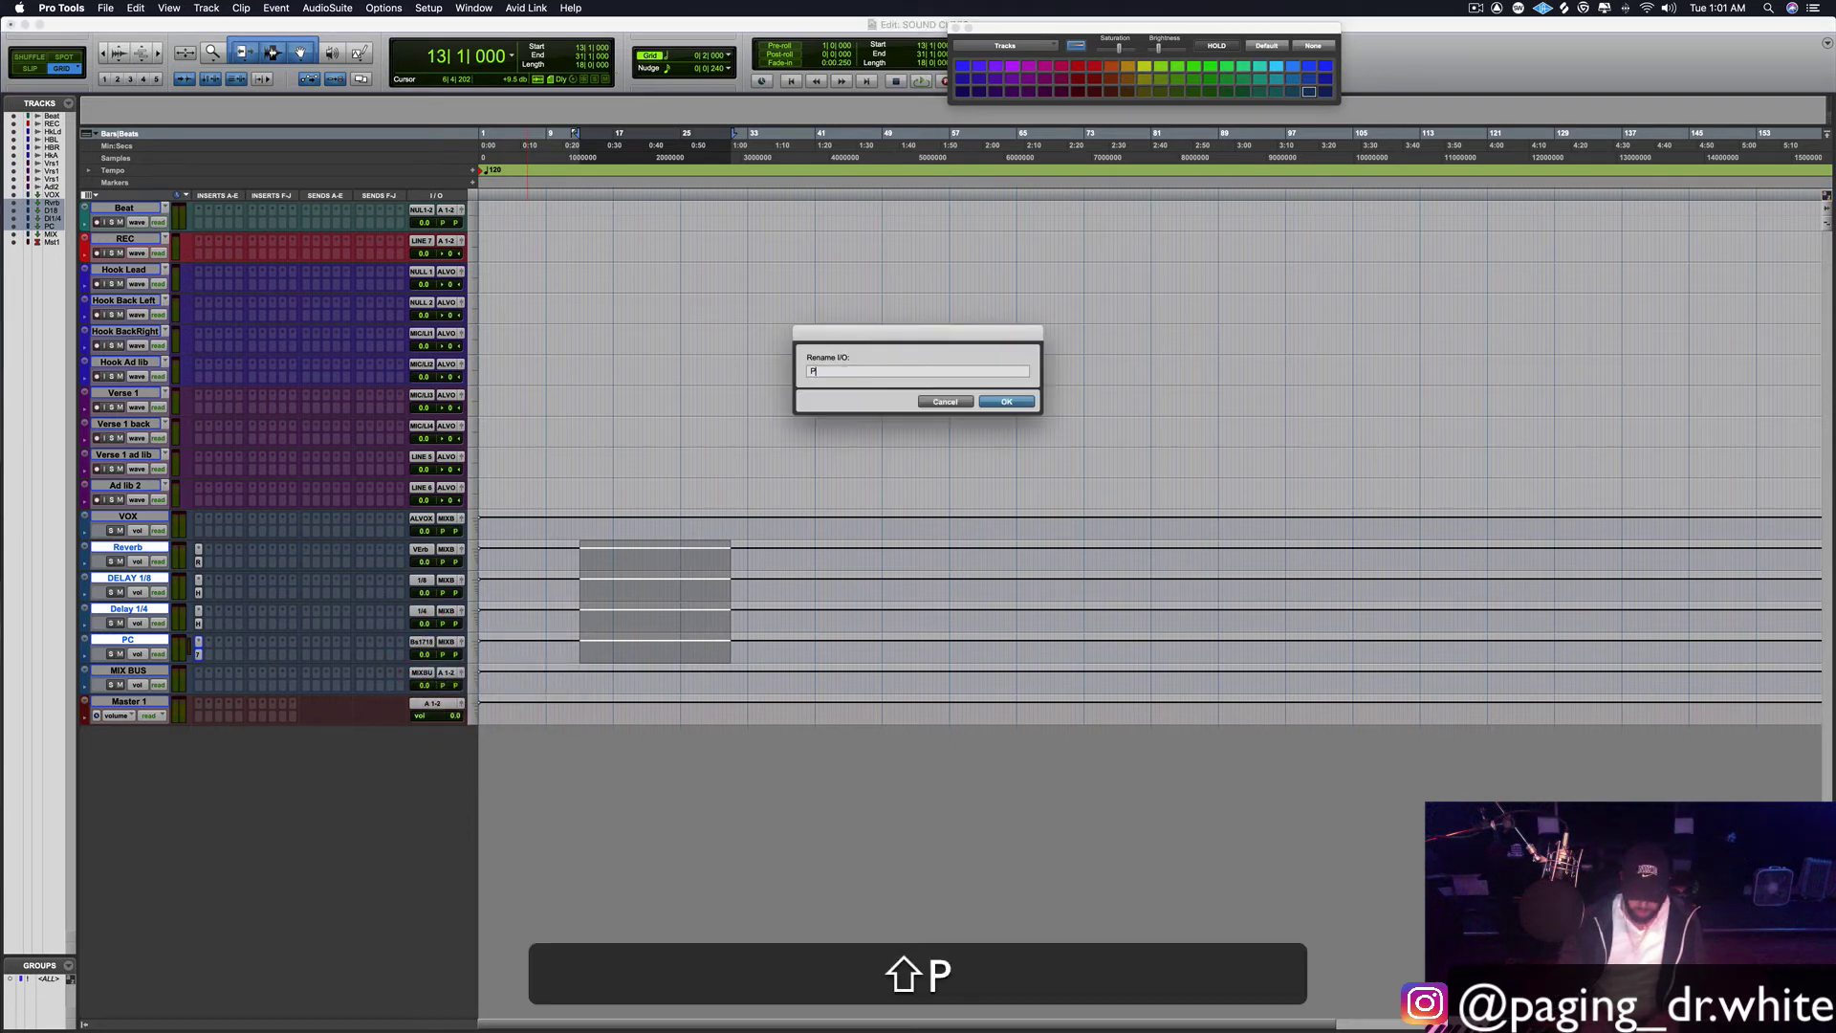
pyautogui.click(1006, 401)
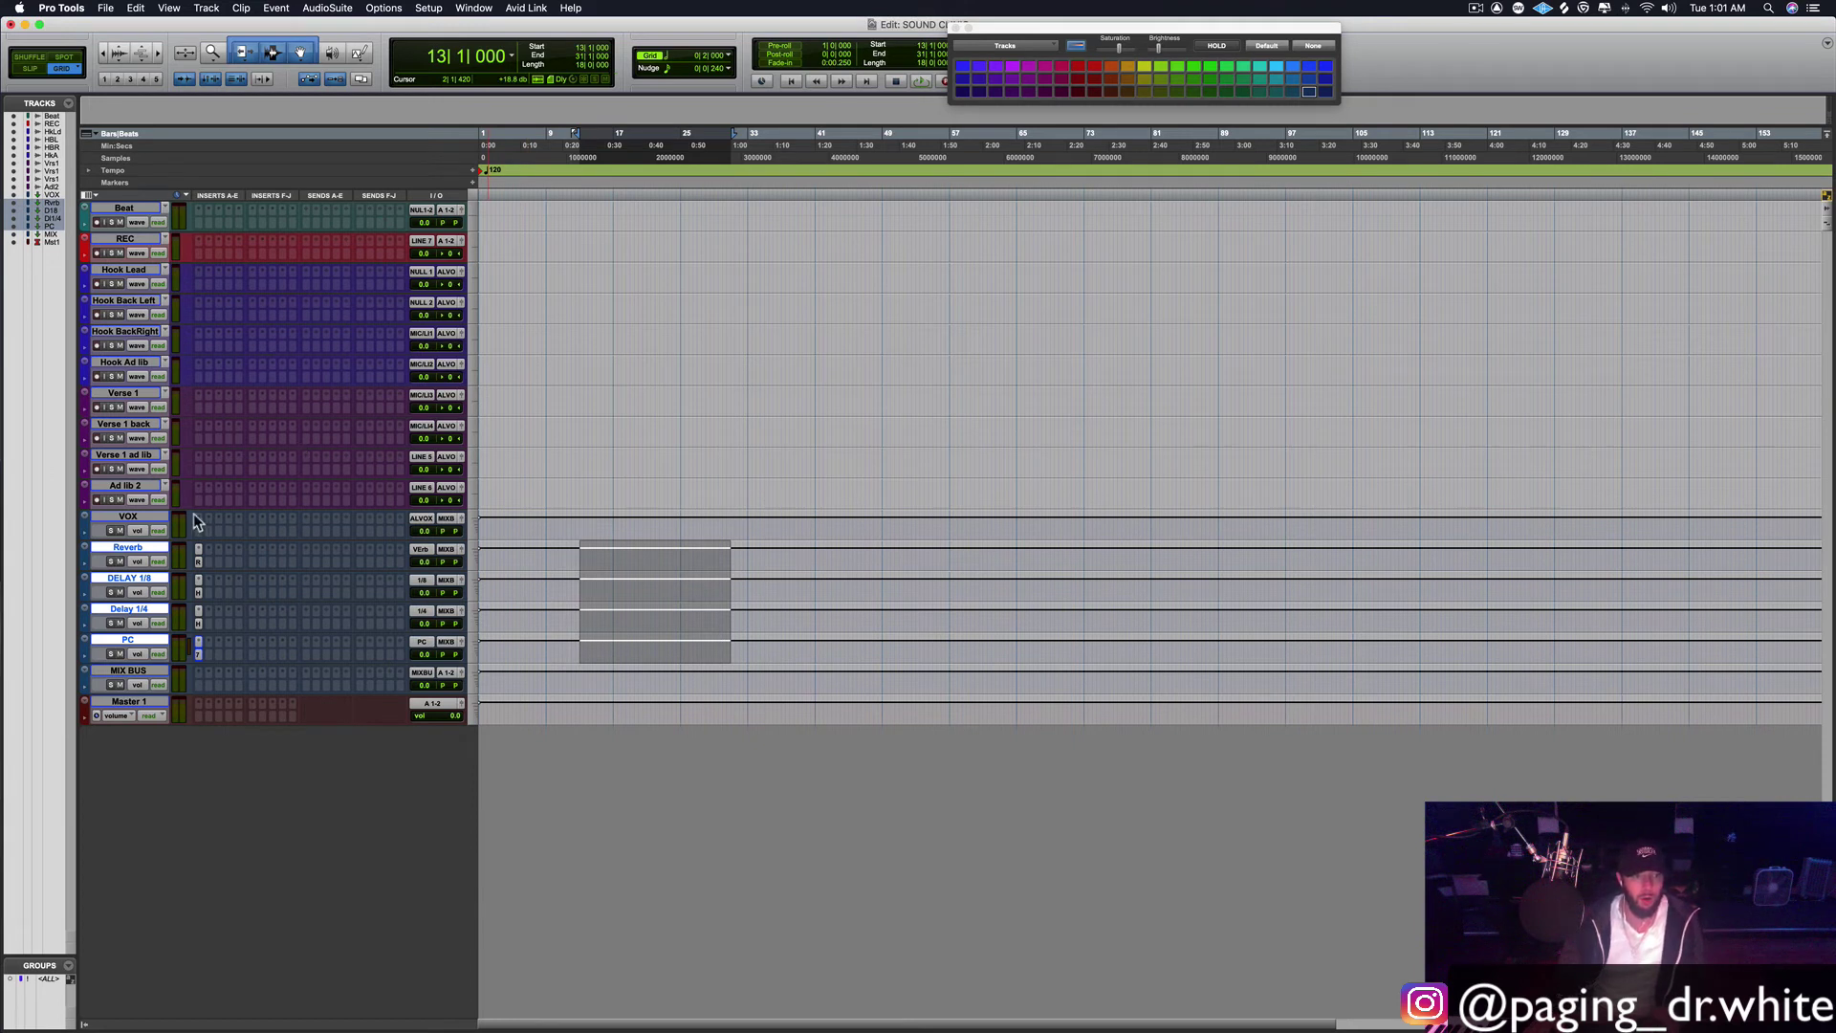
# Step: Select the VOX track and add its first send to the VErb (Stereo) bus, then close the send's fader window
pyautogui.click(129, 516)
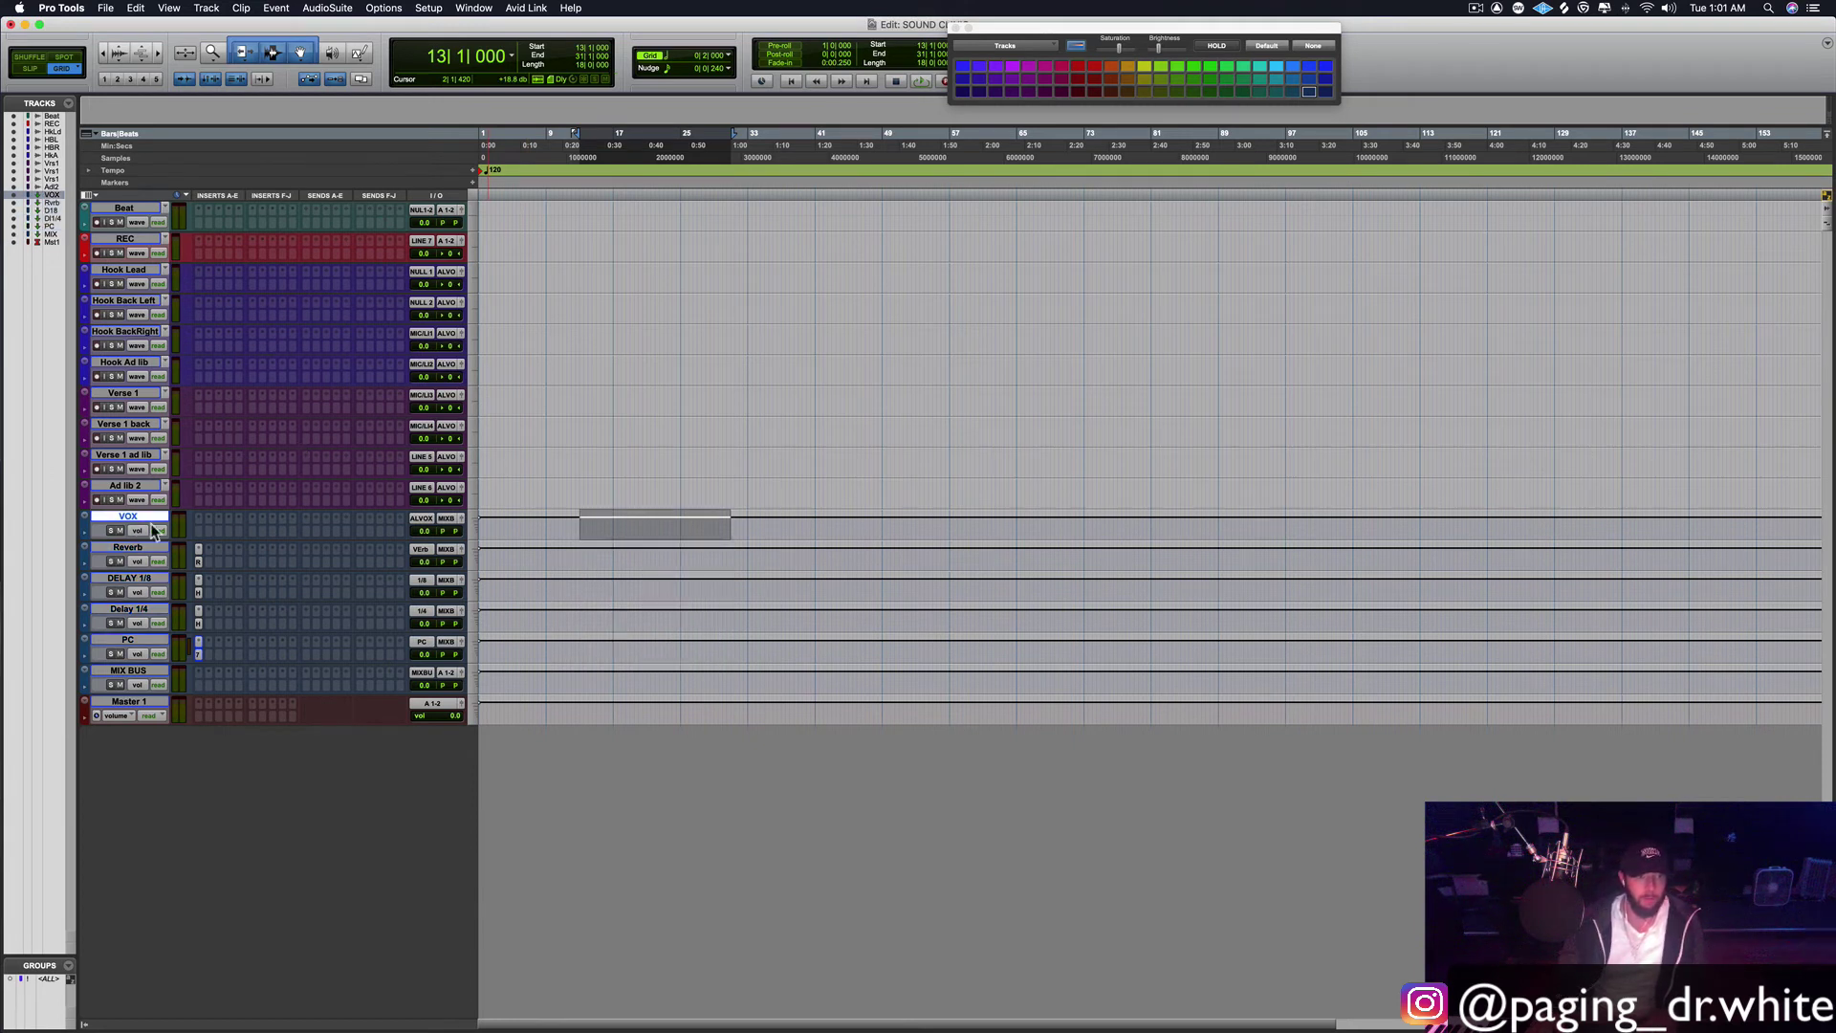
pyautogui.click(308, 528)
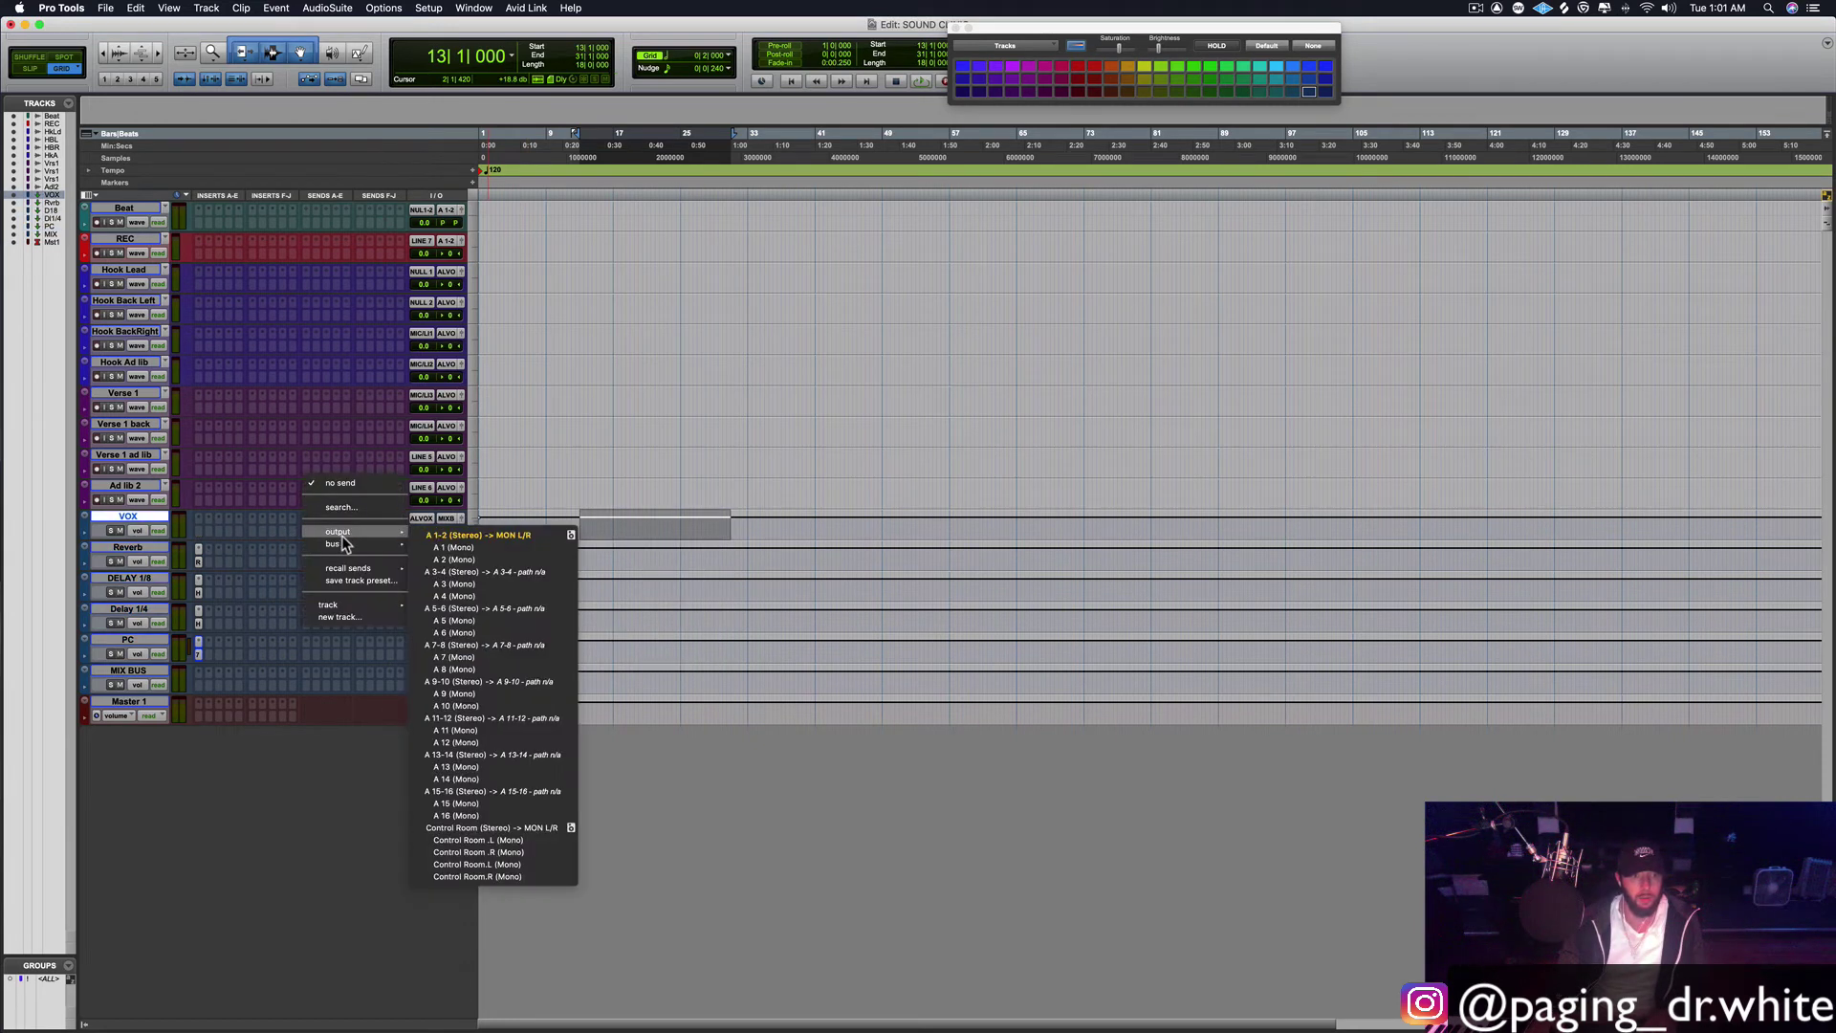
pyautogui.moveTo(344, 543)
pyautogui.moveTo(464, 547)
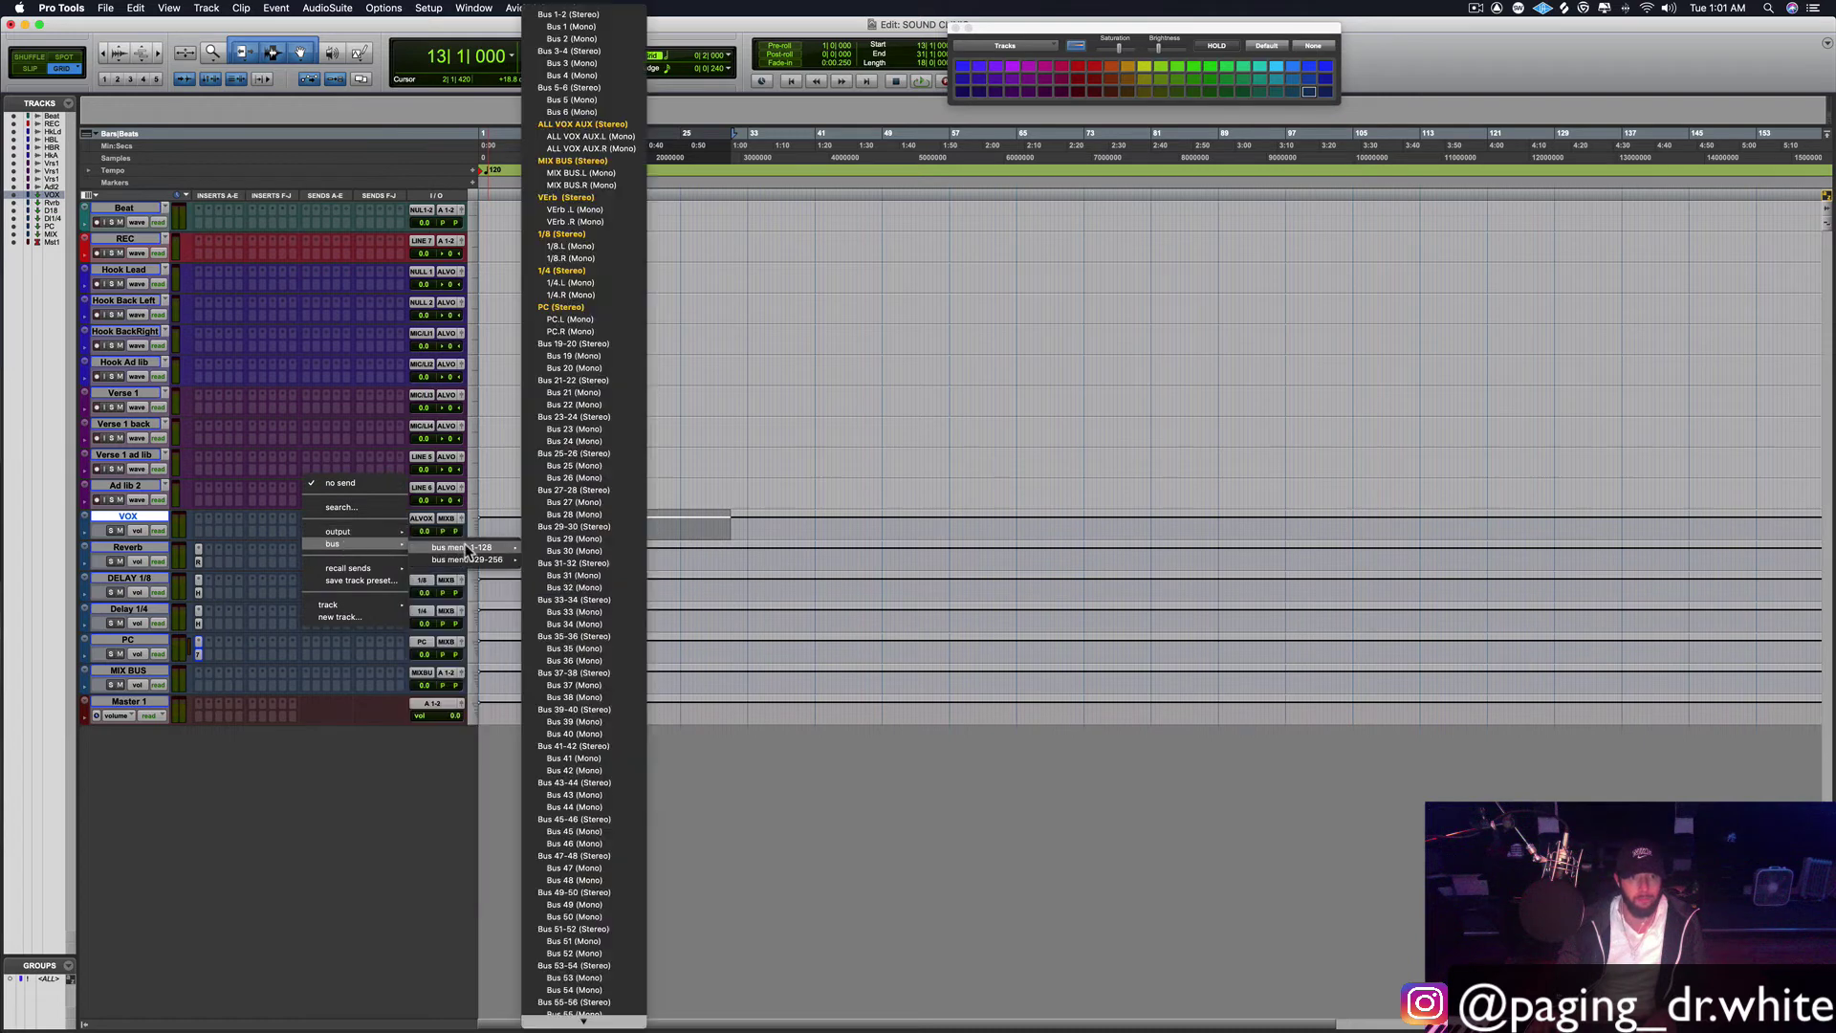
pyautogui.click(606, 222)
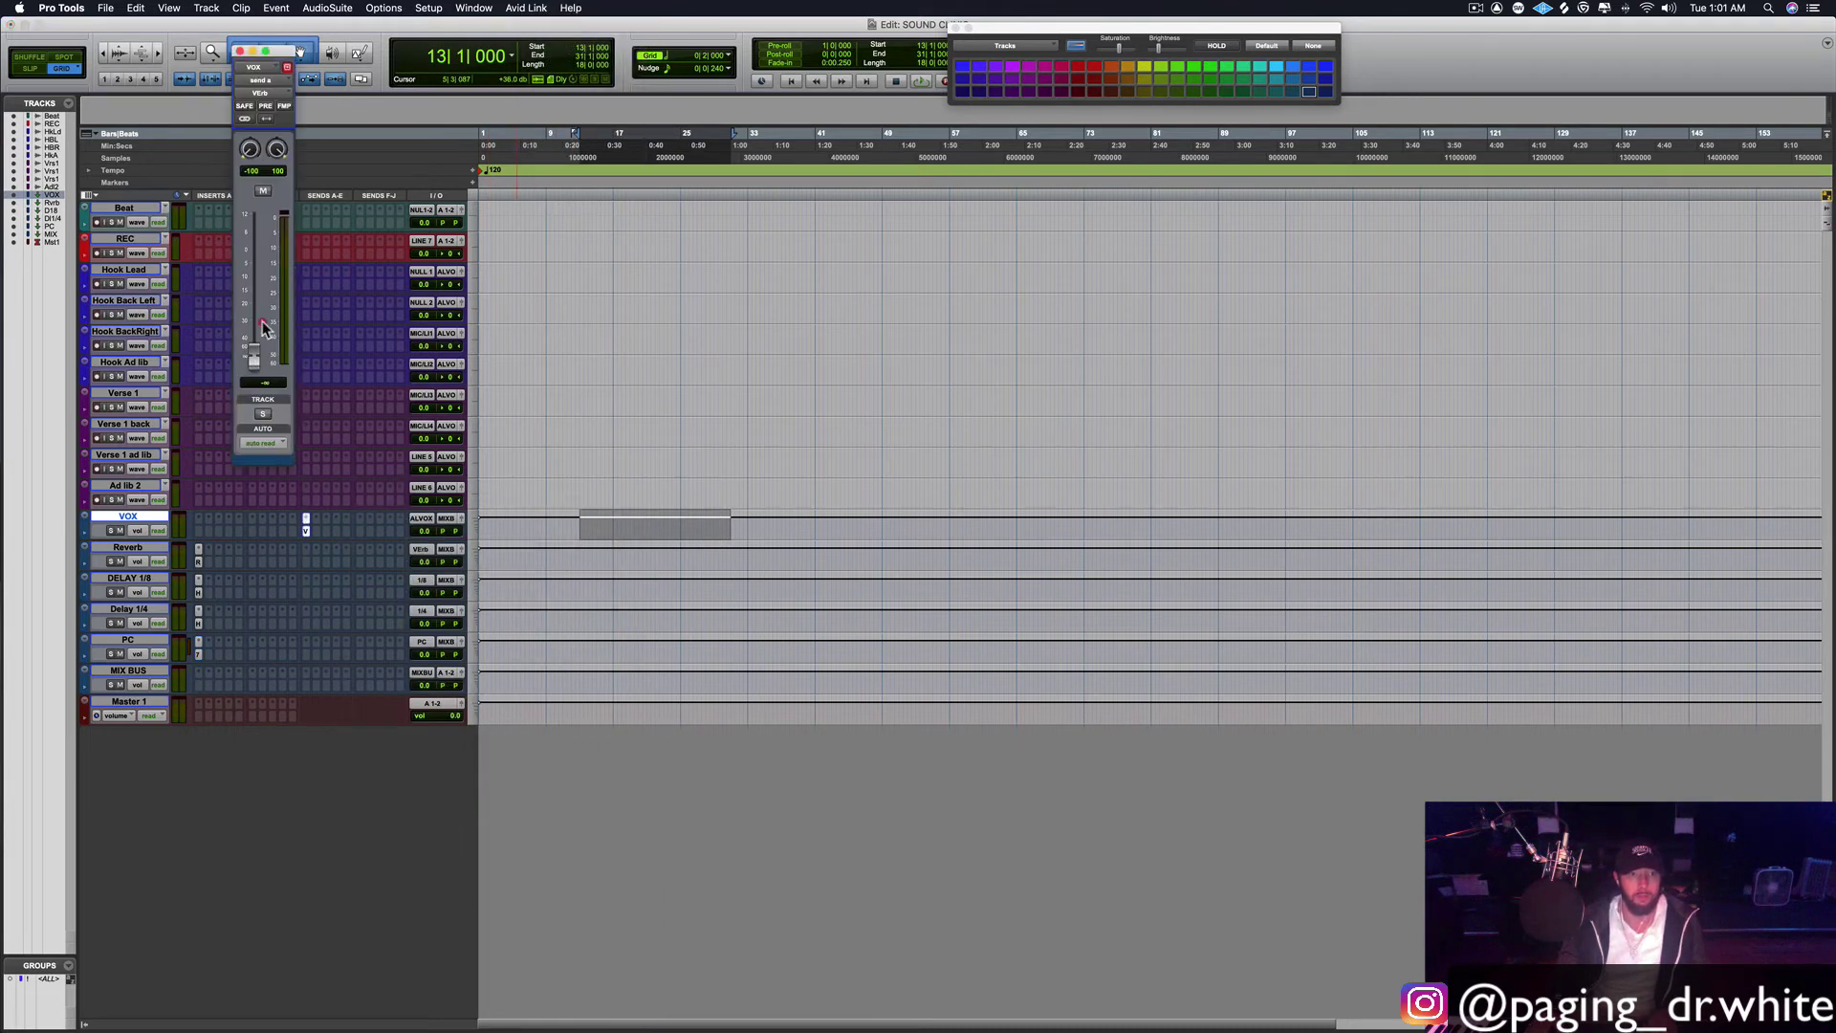
pyautogui.moveTo(254, 352)
pyautogui.mouseDown()
pyautogui.moveTo(258, 274)
pyautogui.moveTo(253, 350)
pyautogui.mouseUp()
pyautogui.click(240, 52)
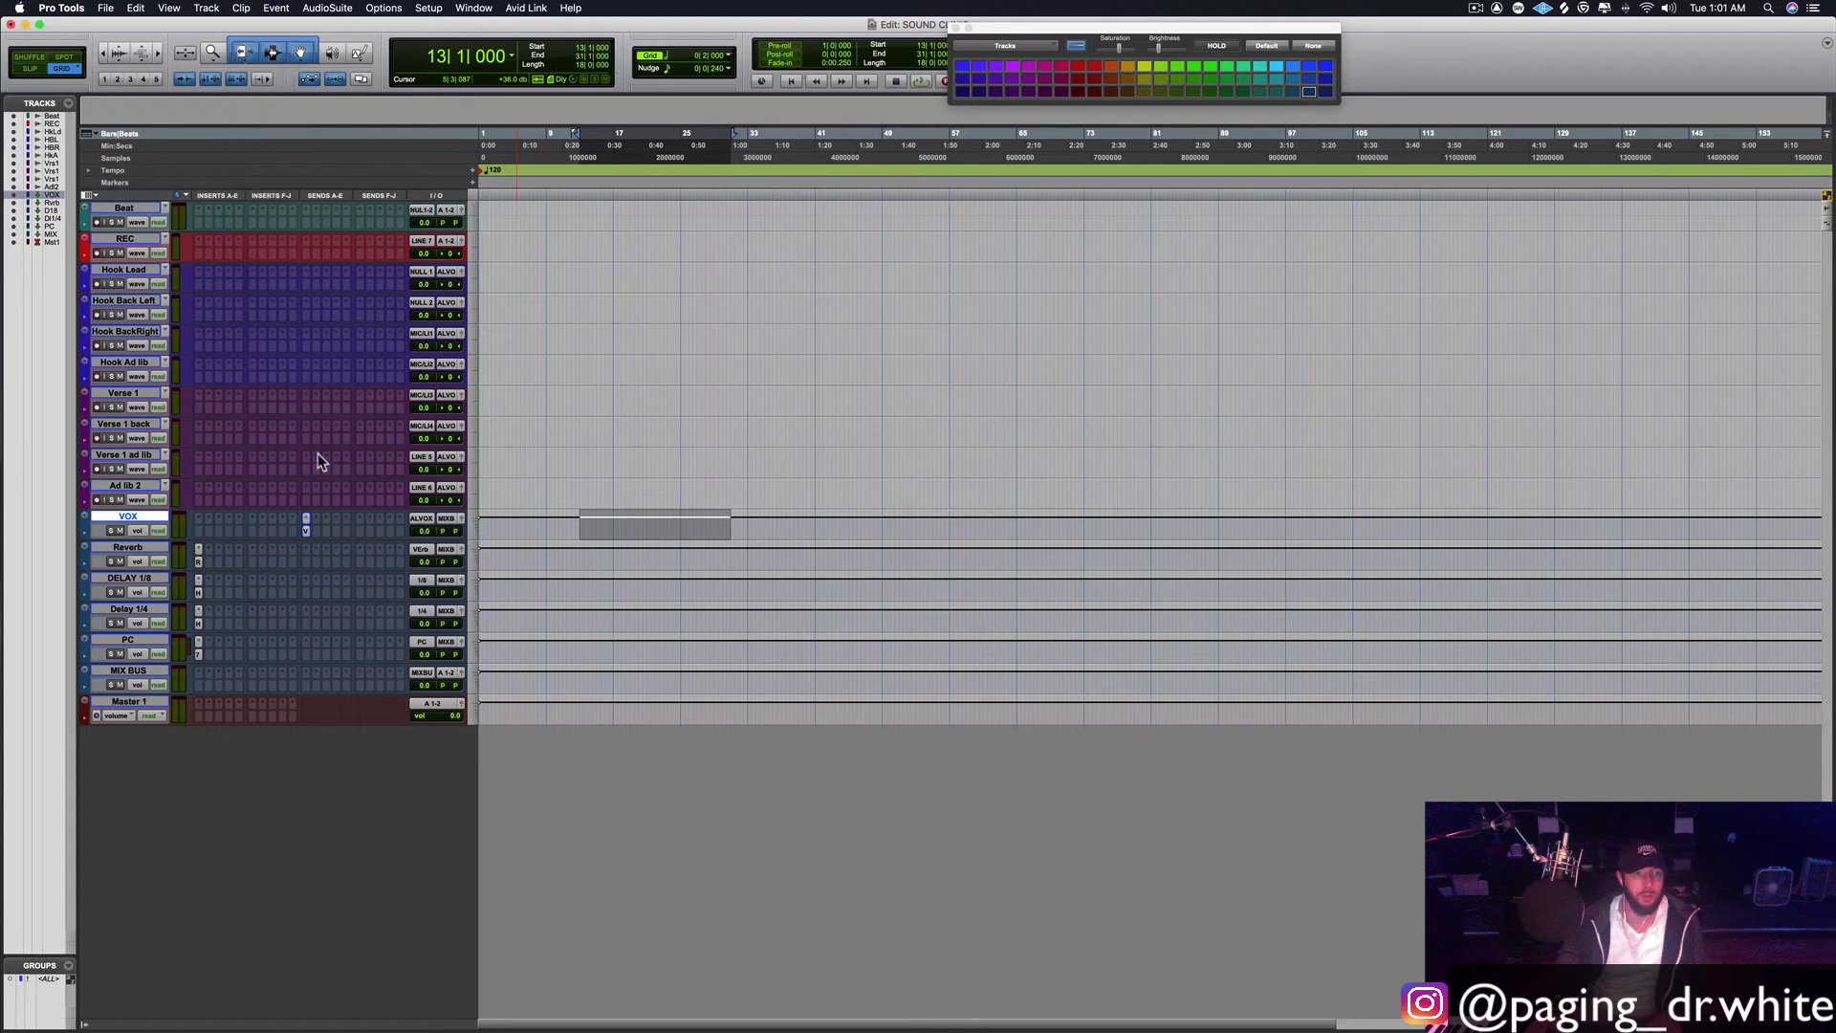
# Step: Add a second send on the VOX track, routed to the 1/8 (Stereo) bus
pyautogui.click(315, 523)
pyautogui.moveTo(346, 532)
pyautogui.moveTo(467, 536)
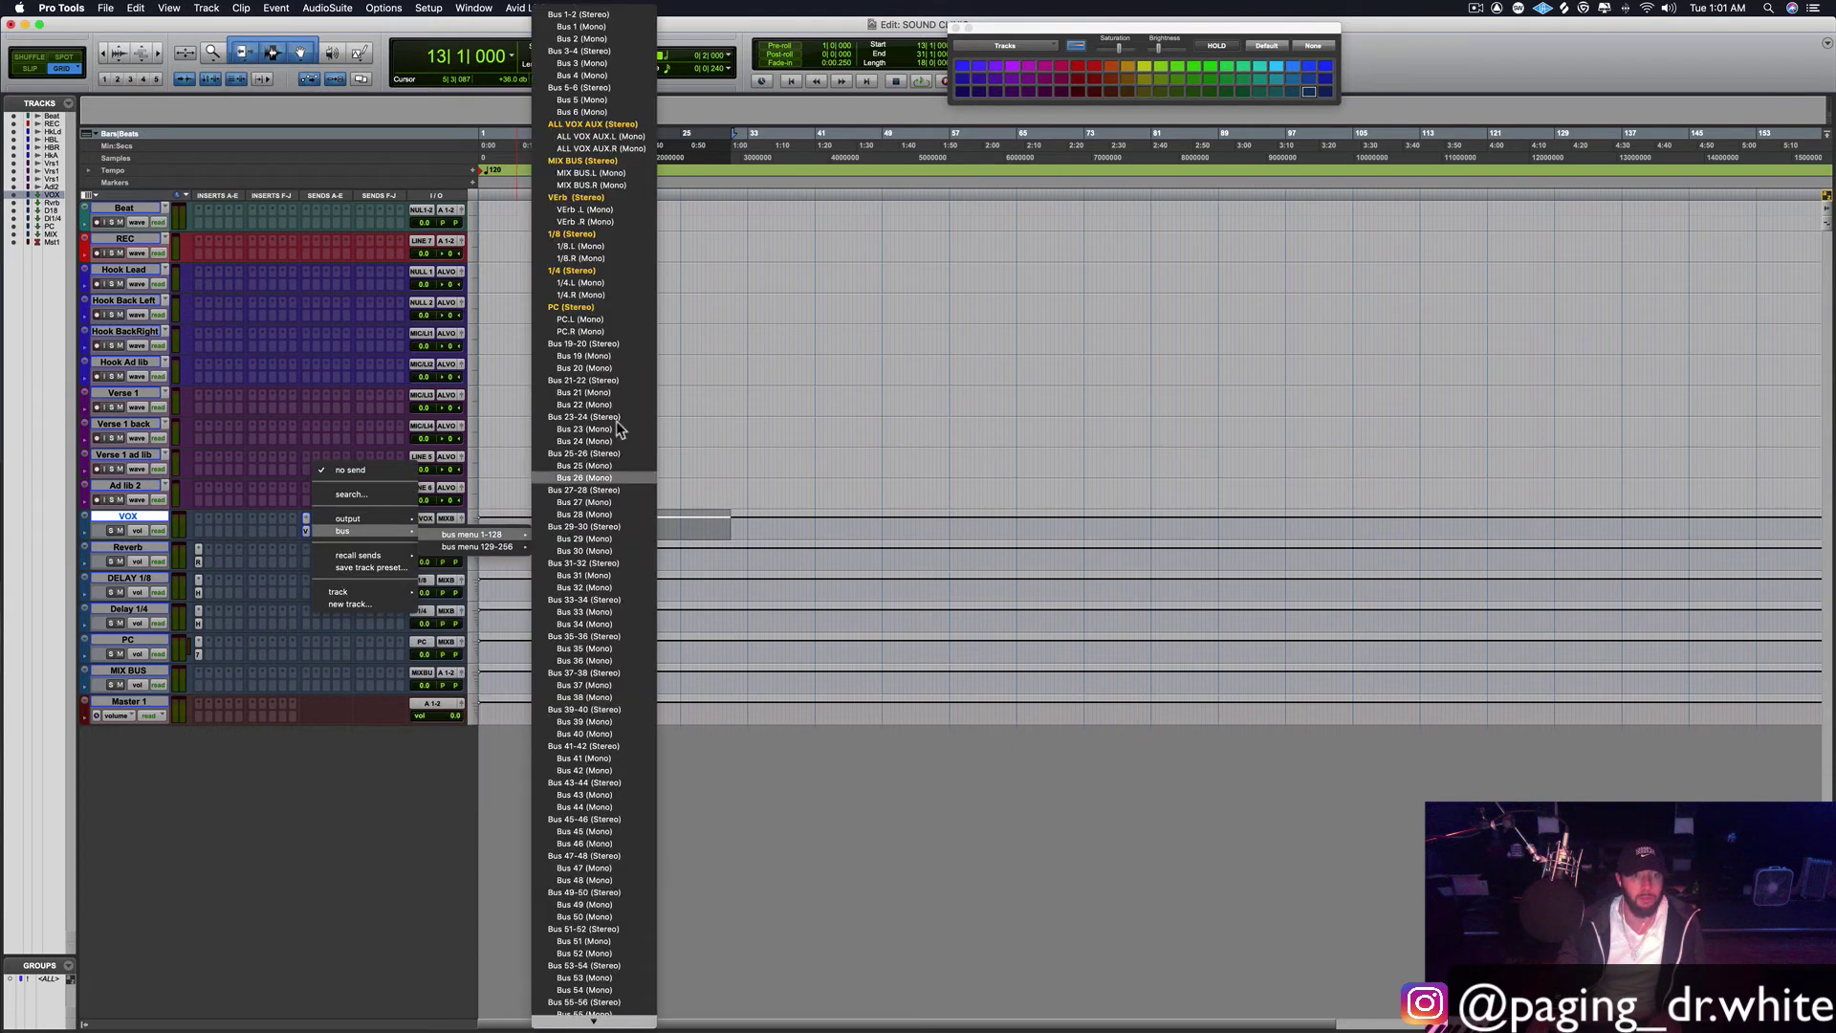
pyautogui.click(566, 235)
# Step: Add a third send on the VOX track, routed to the 1/4 (Stereo) bus
pyautogui.click(316, 519)
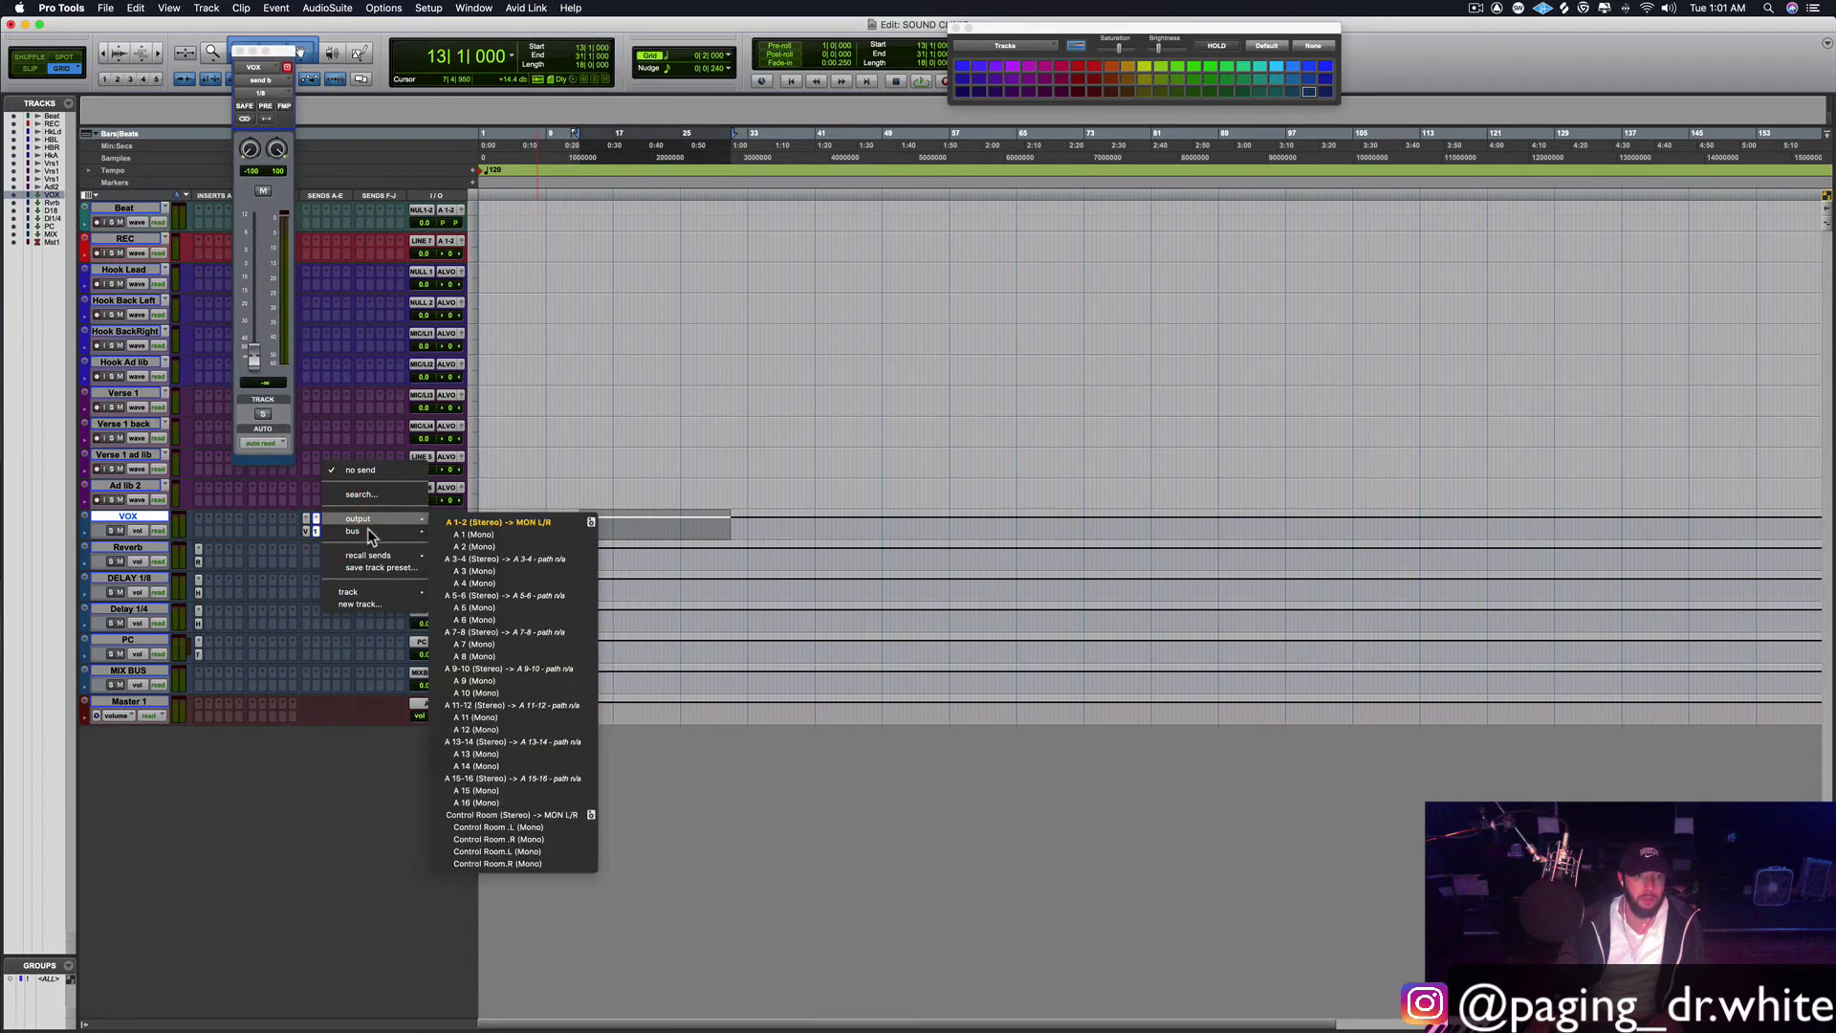
pyautogui.moveTo(372, 533)
pyautogui.moveTo(492, 537)
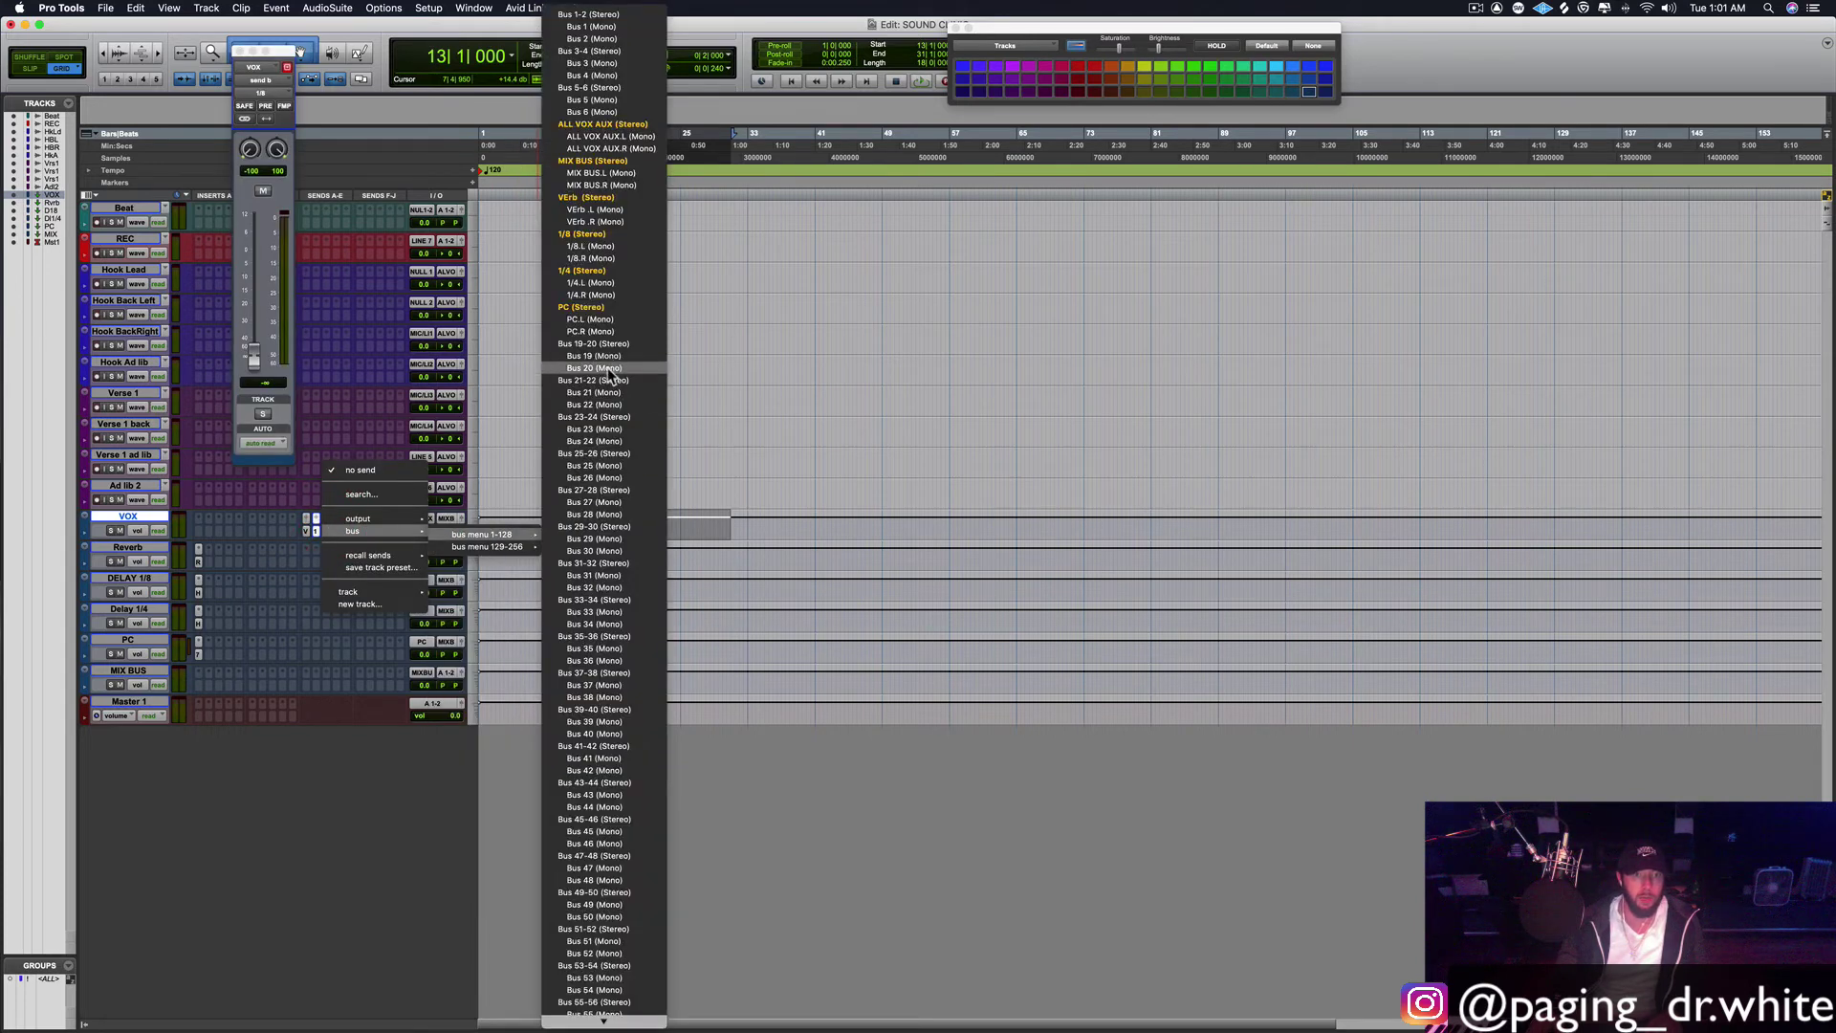
pyautogui.click(600, 272)
# Step: Add a fourth send on the VOX track, routed to the PC (Stereo) bus, and close the send's fader window
pyautogui.click(326, 521)
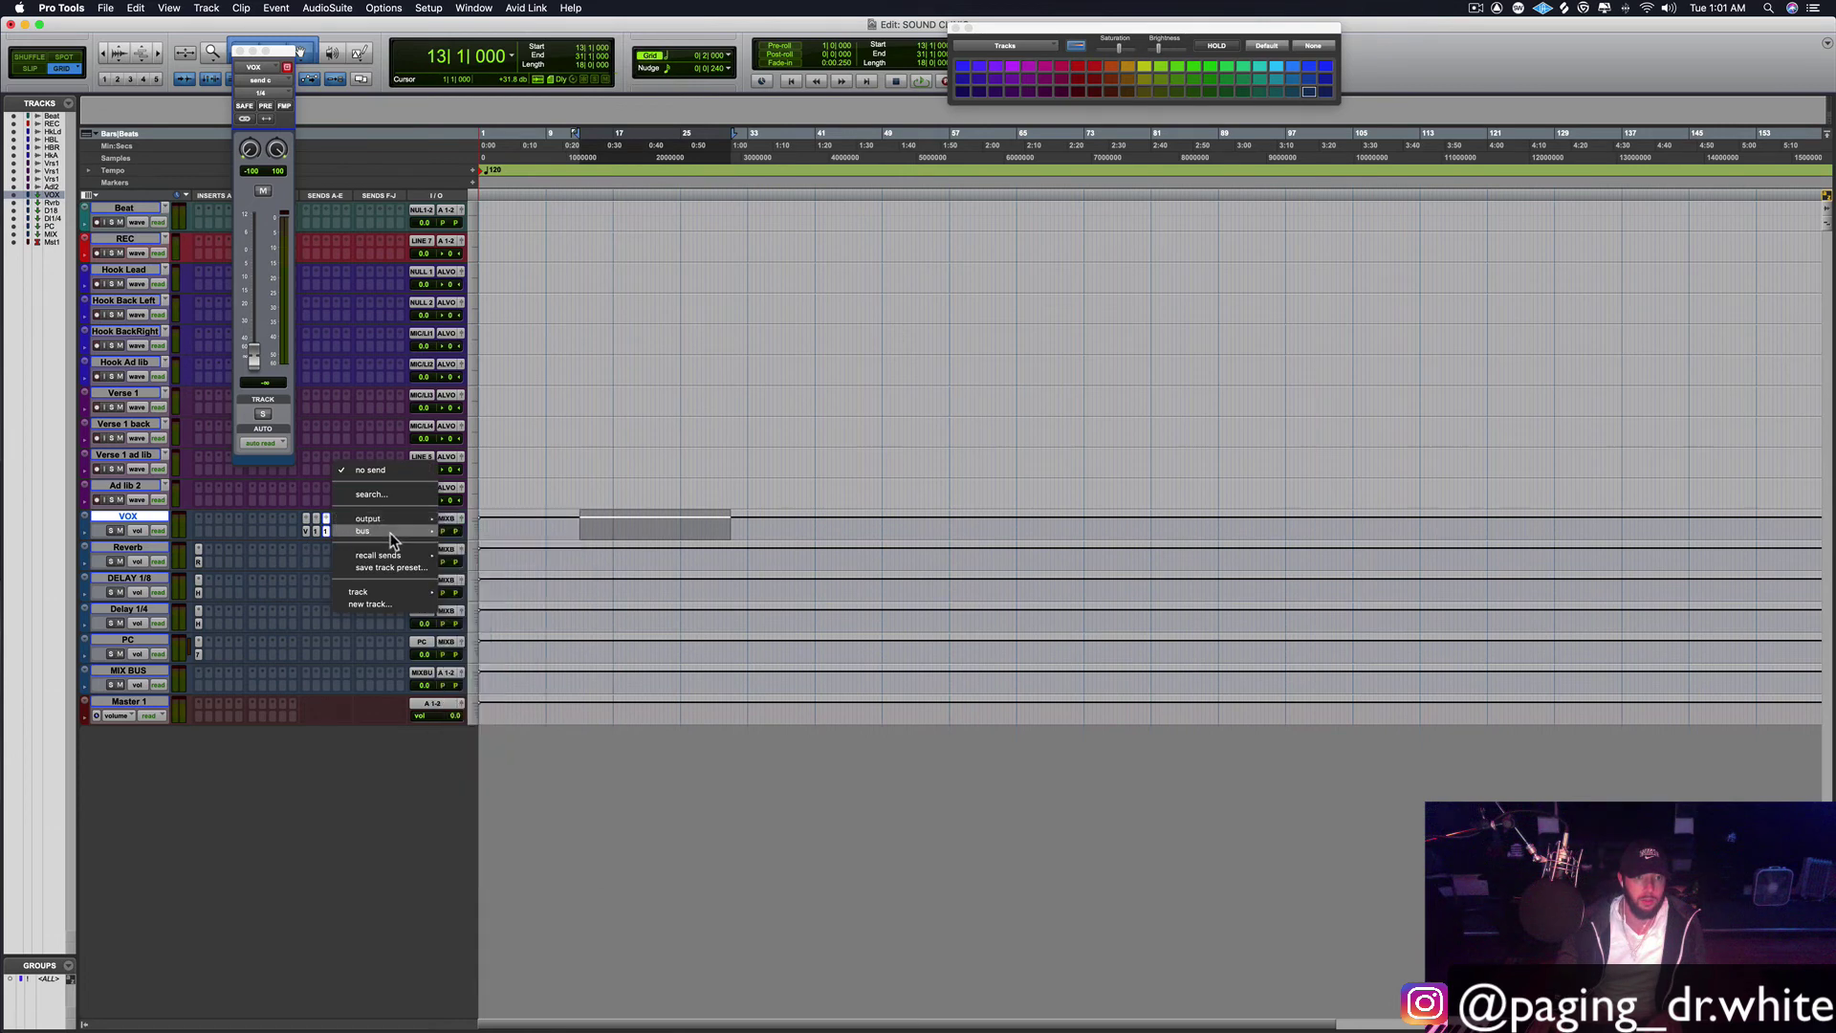
pyautogui.moveTo(373, 534)
pyautogui.moveTo(493, 537)
pyautogui.click(612, 312)
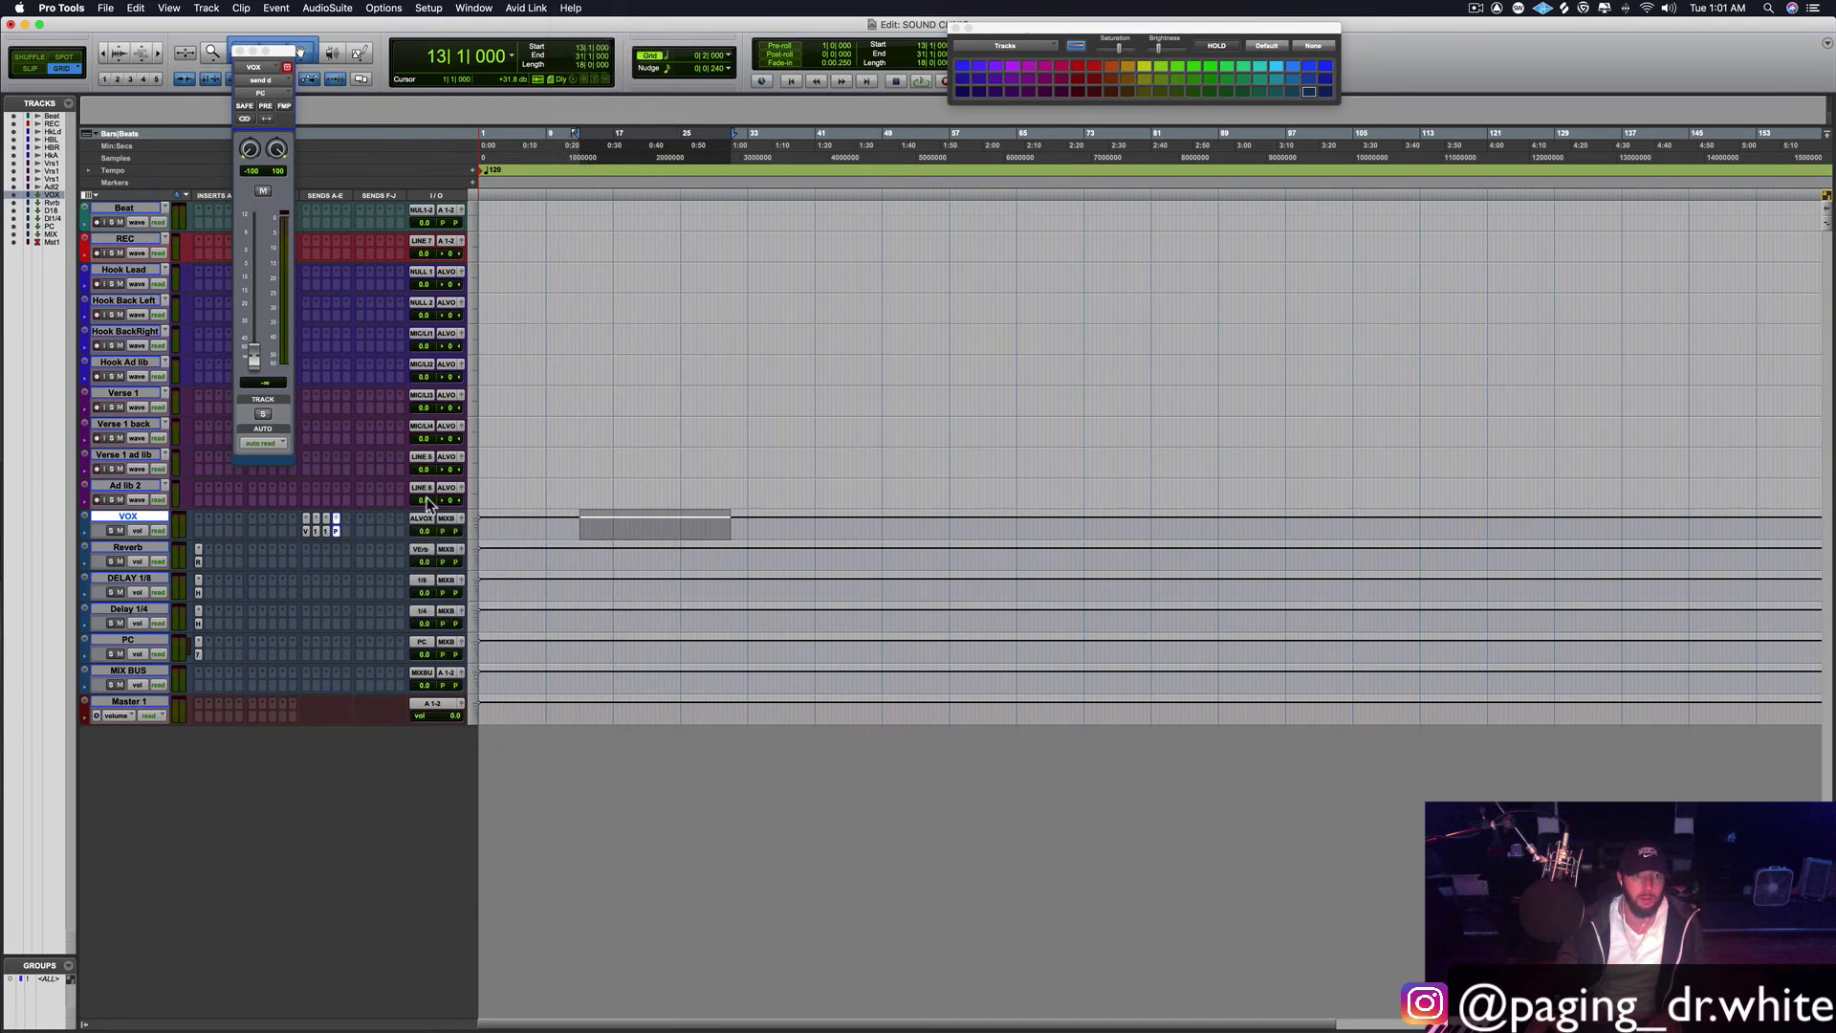
pyautogui.click(240, 51)
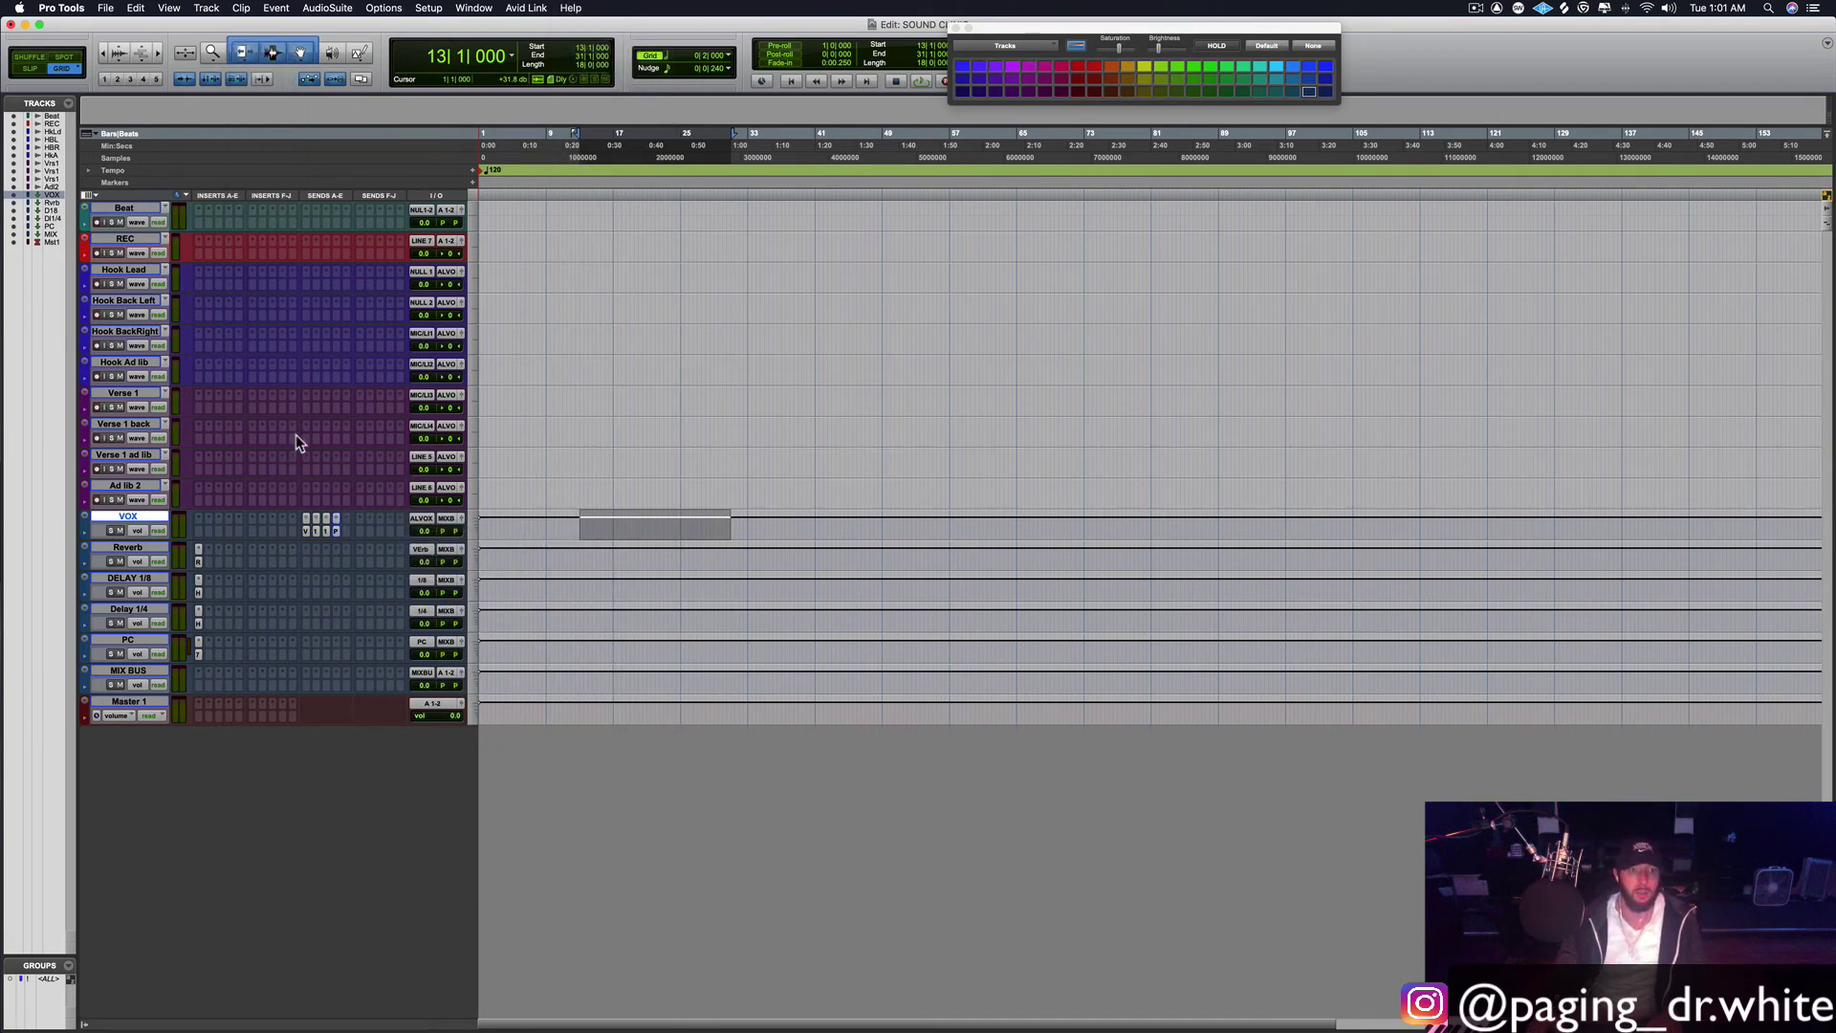
# Step: Try toggling the VOX track's sends between inactive and active
pyautogui.keyDown('ctrl'); pyautogui.keyDown('super'); pyautogui.click(306, 531); pyautogui.keyUp('super'); pyautogui.keyUp('ctrl')
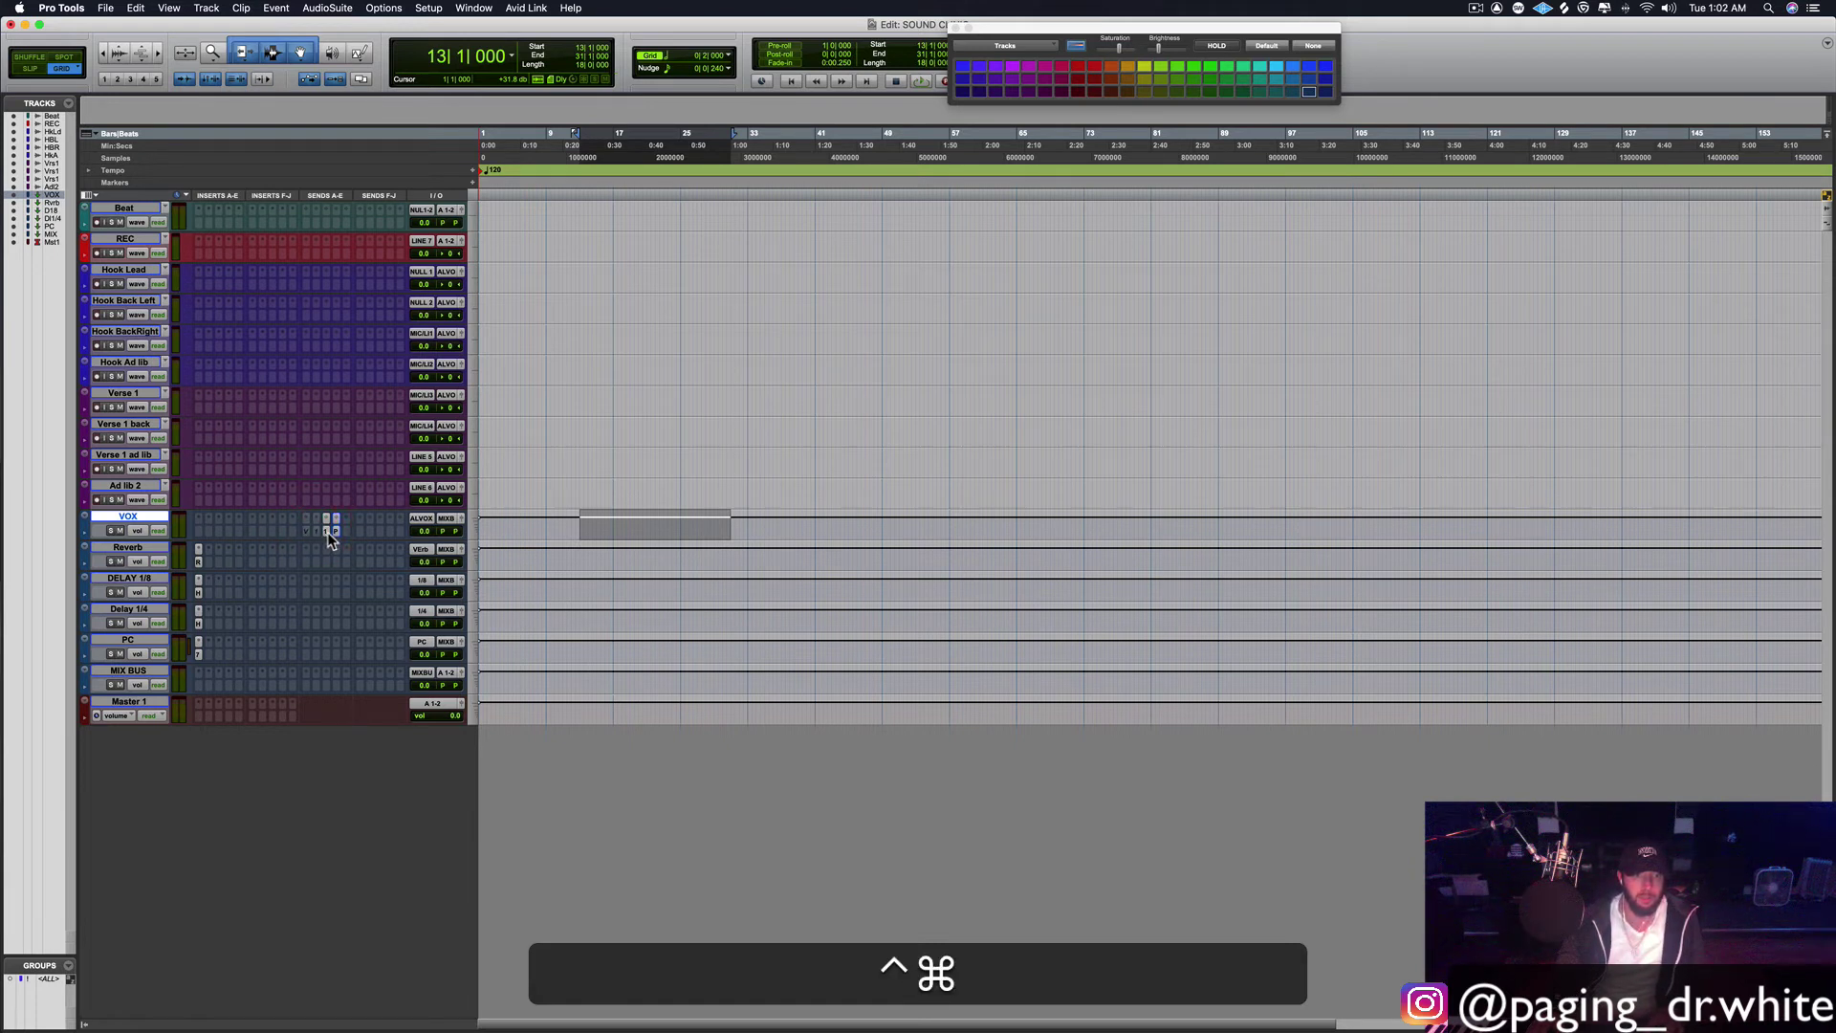
pyautogui.keyDown('ctrl'); pyautogui.keyDown('super'); pyautogui.click(327, 532); pyautogui.keyUp('super'); pyautogui.keyUp('ctrl')
pyautogui.keyDown('ctrl'); pyautogui.keyDown('super'); pyautogui.click(304, 530); pyautogui.keyUp('super'); pyautogui.keyUp('ctrl')
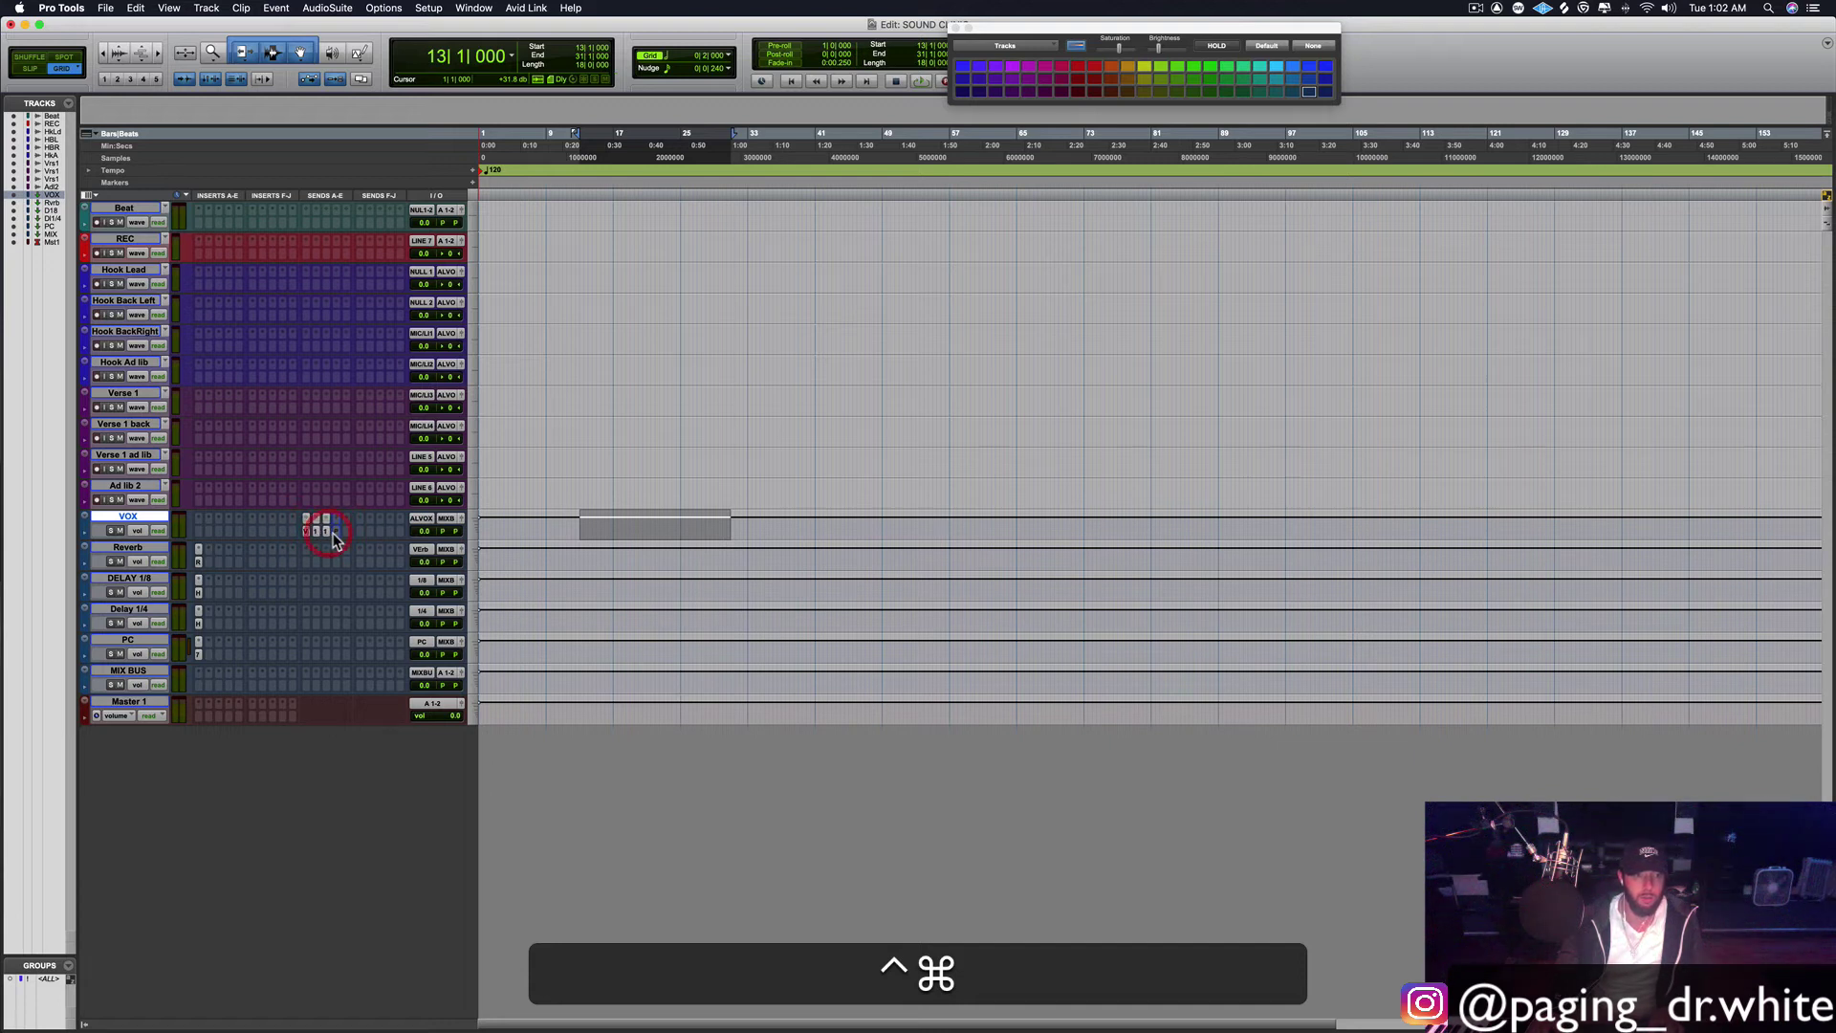
# Step: Mute all four sends on the VOX track
pyautogui.keyDown('ctrl'); pyautogui.keyDown('super'); pyautogui.click(335, 532); pyautogui.keyUp('super'); pyautogui.keyUp('ctrl')
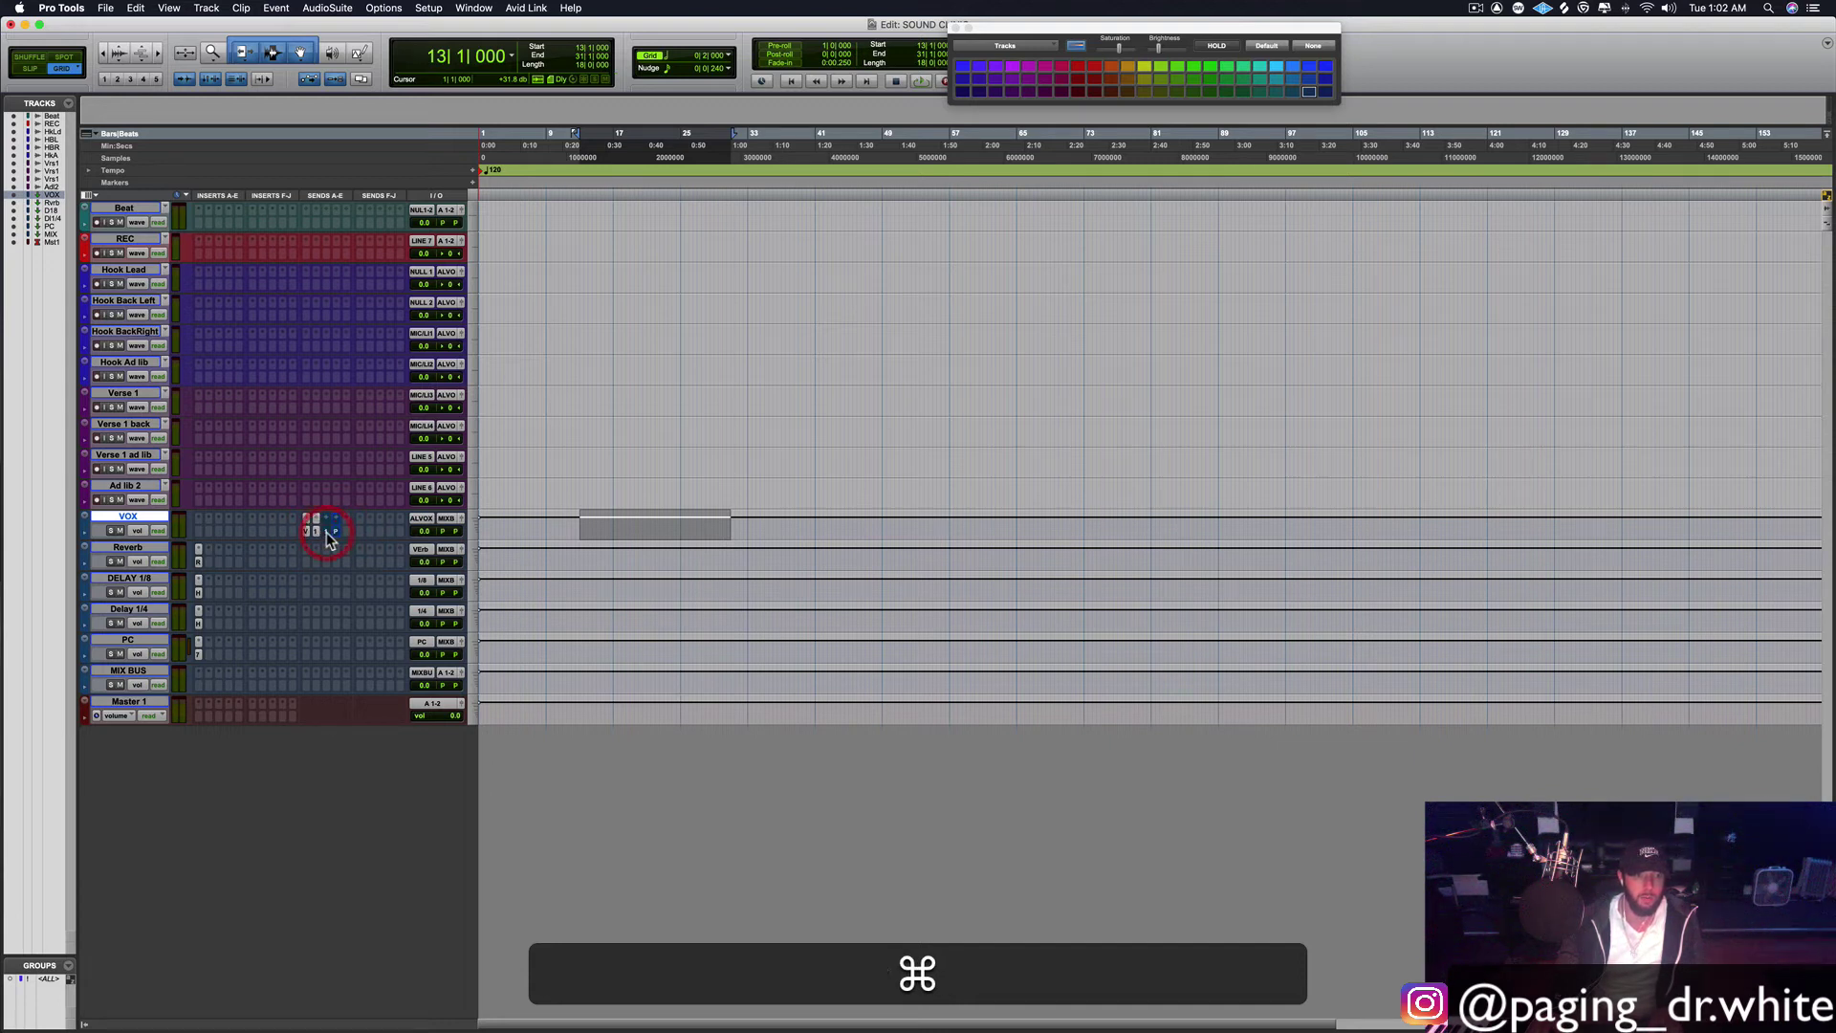
pyautogui.keyDown('super'); pyautogui.click(319, 531); pyautogui.keyUp('super')
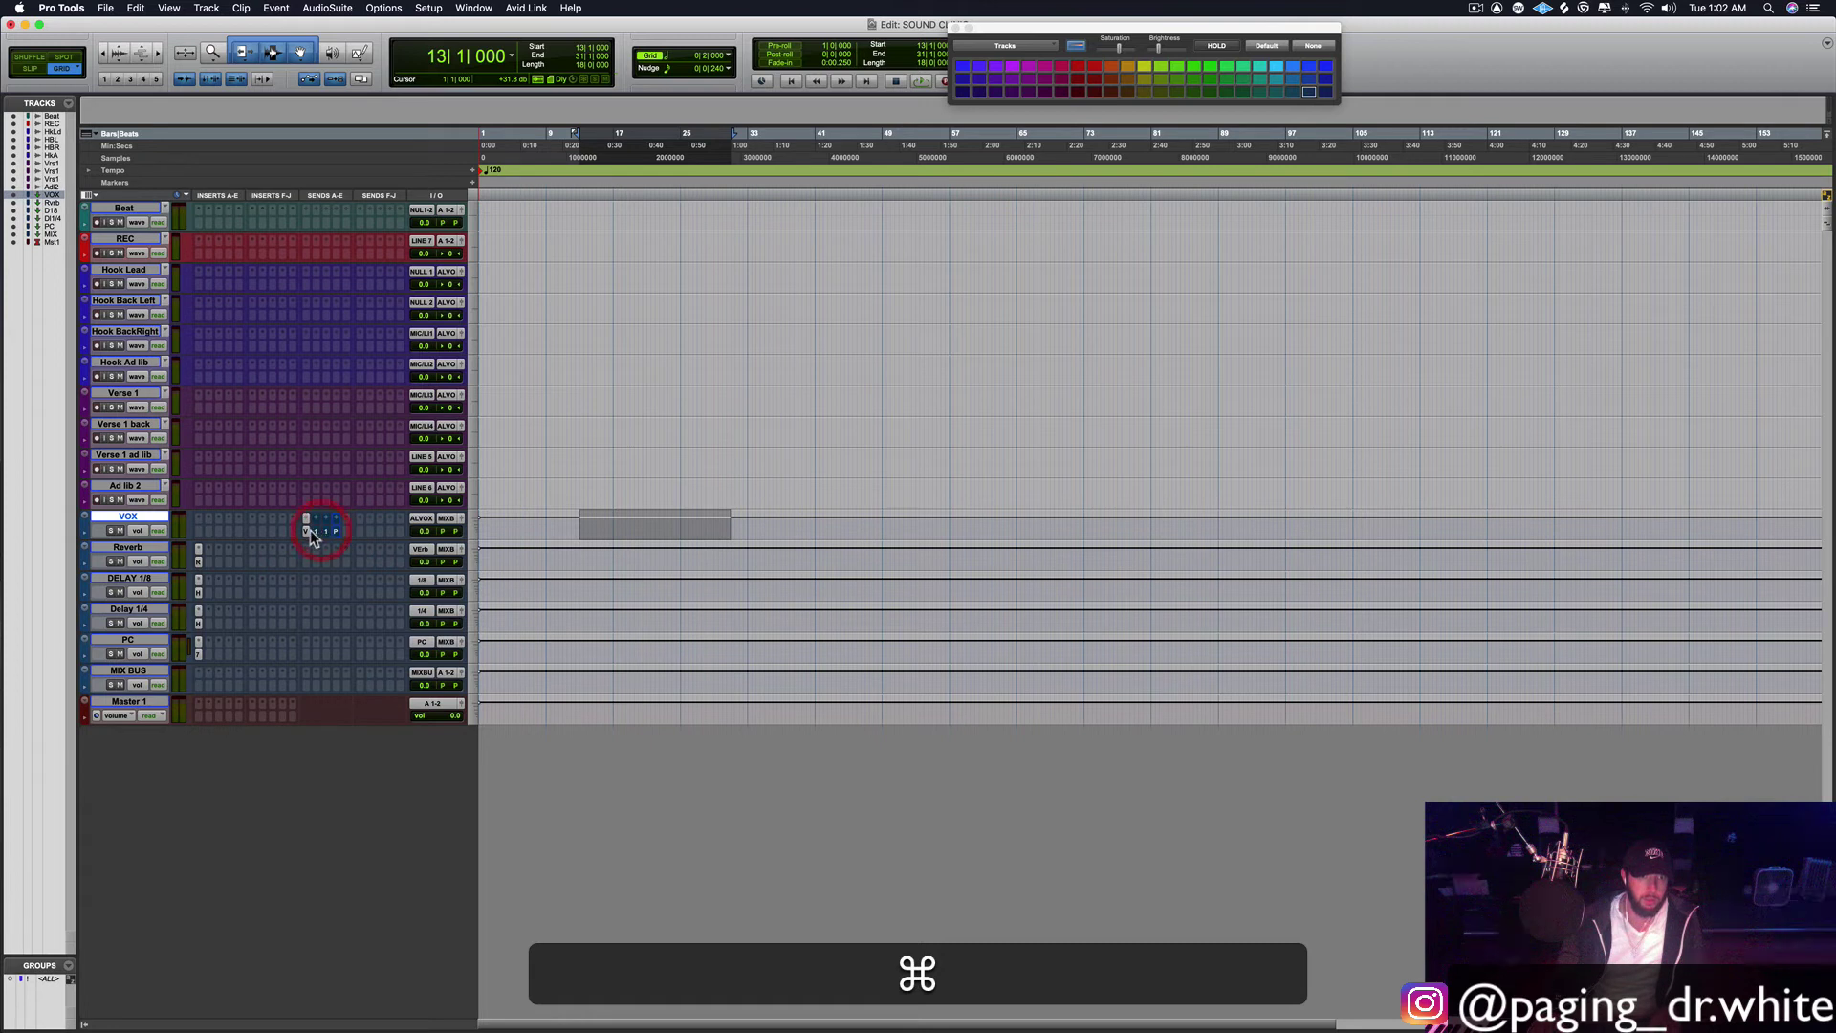
pyautogui.keyDown('super'); pyautogui.click(308, 533); pyautogui.keyUp('super')
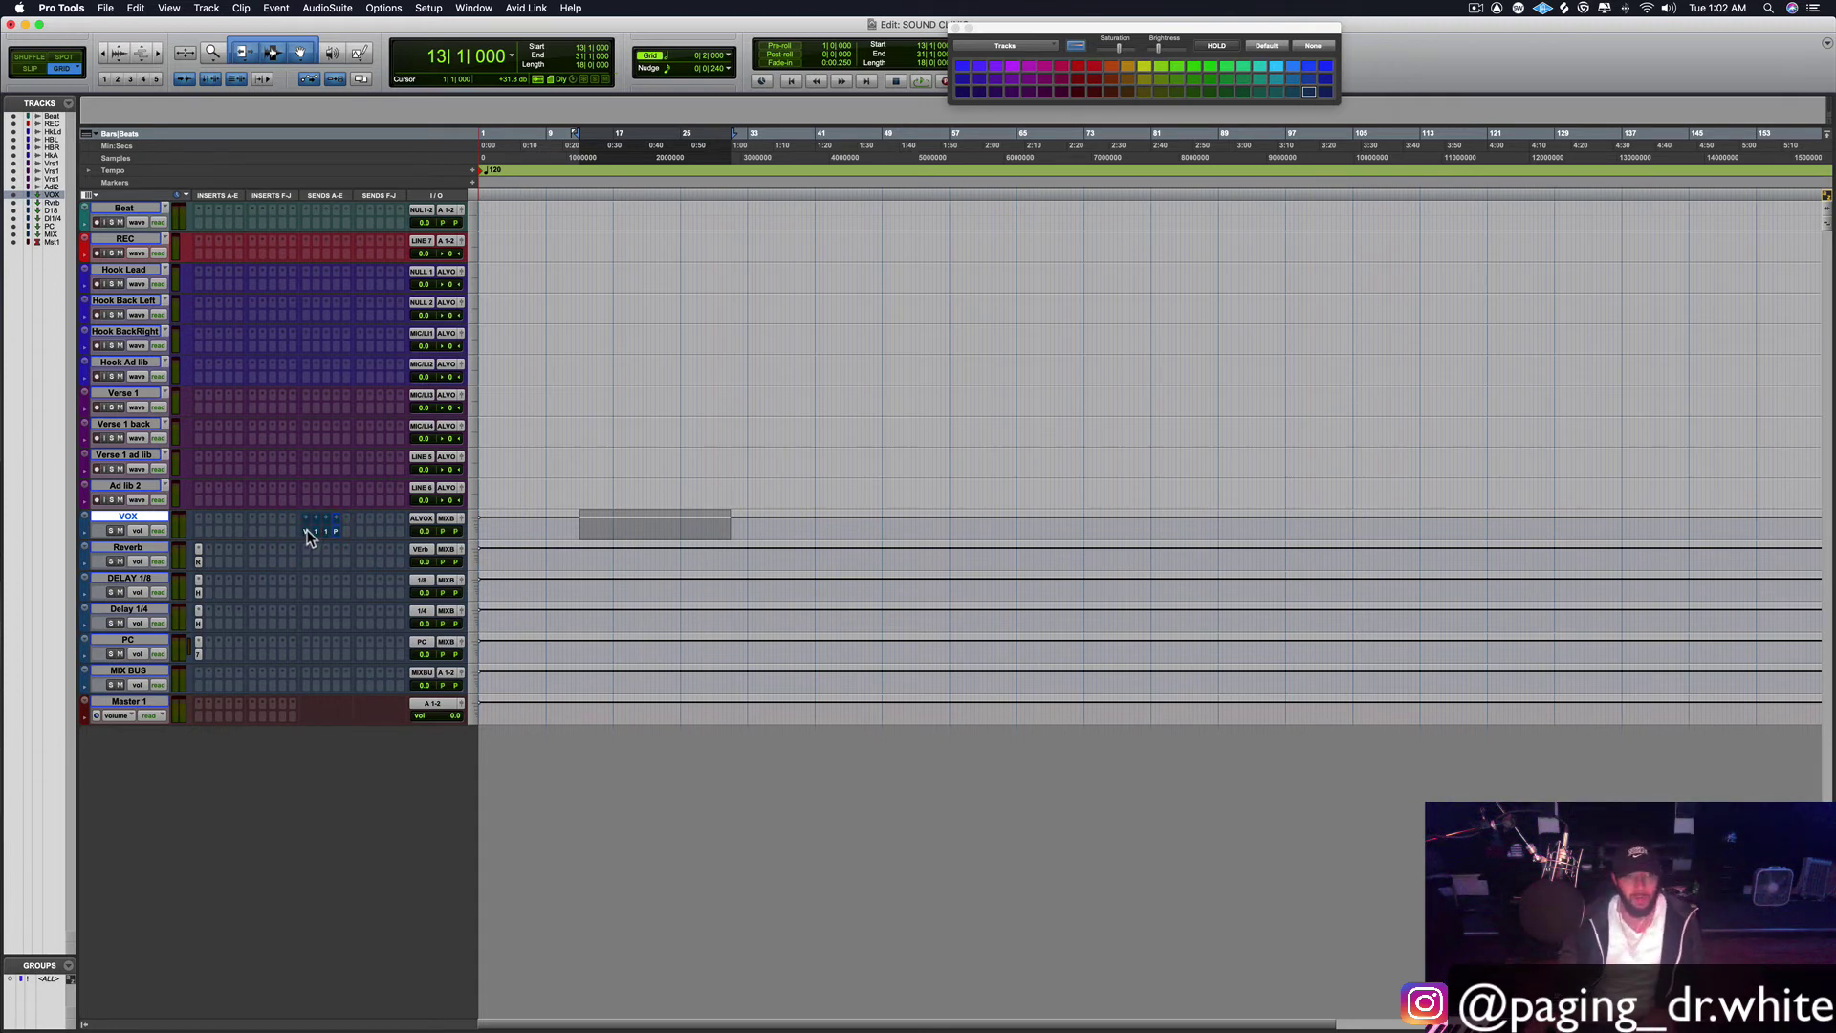
# Step: Look through the plug-ins inserted on the Reverb, DELAY 1/8, Delay 1/4 and PC tracks, then close the plug-in window
pyautogui.click(198, 561)
pyautogui.click(199, 592)
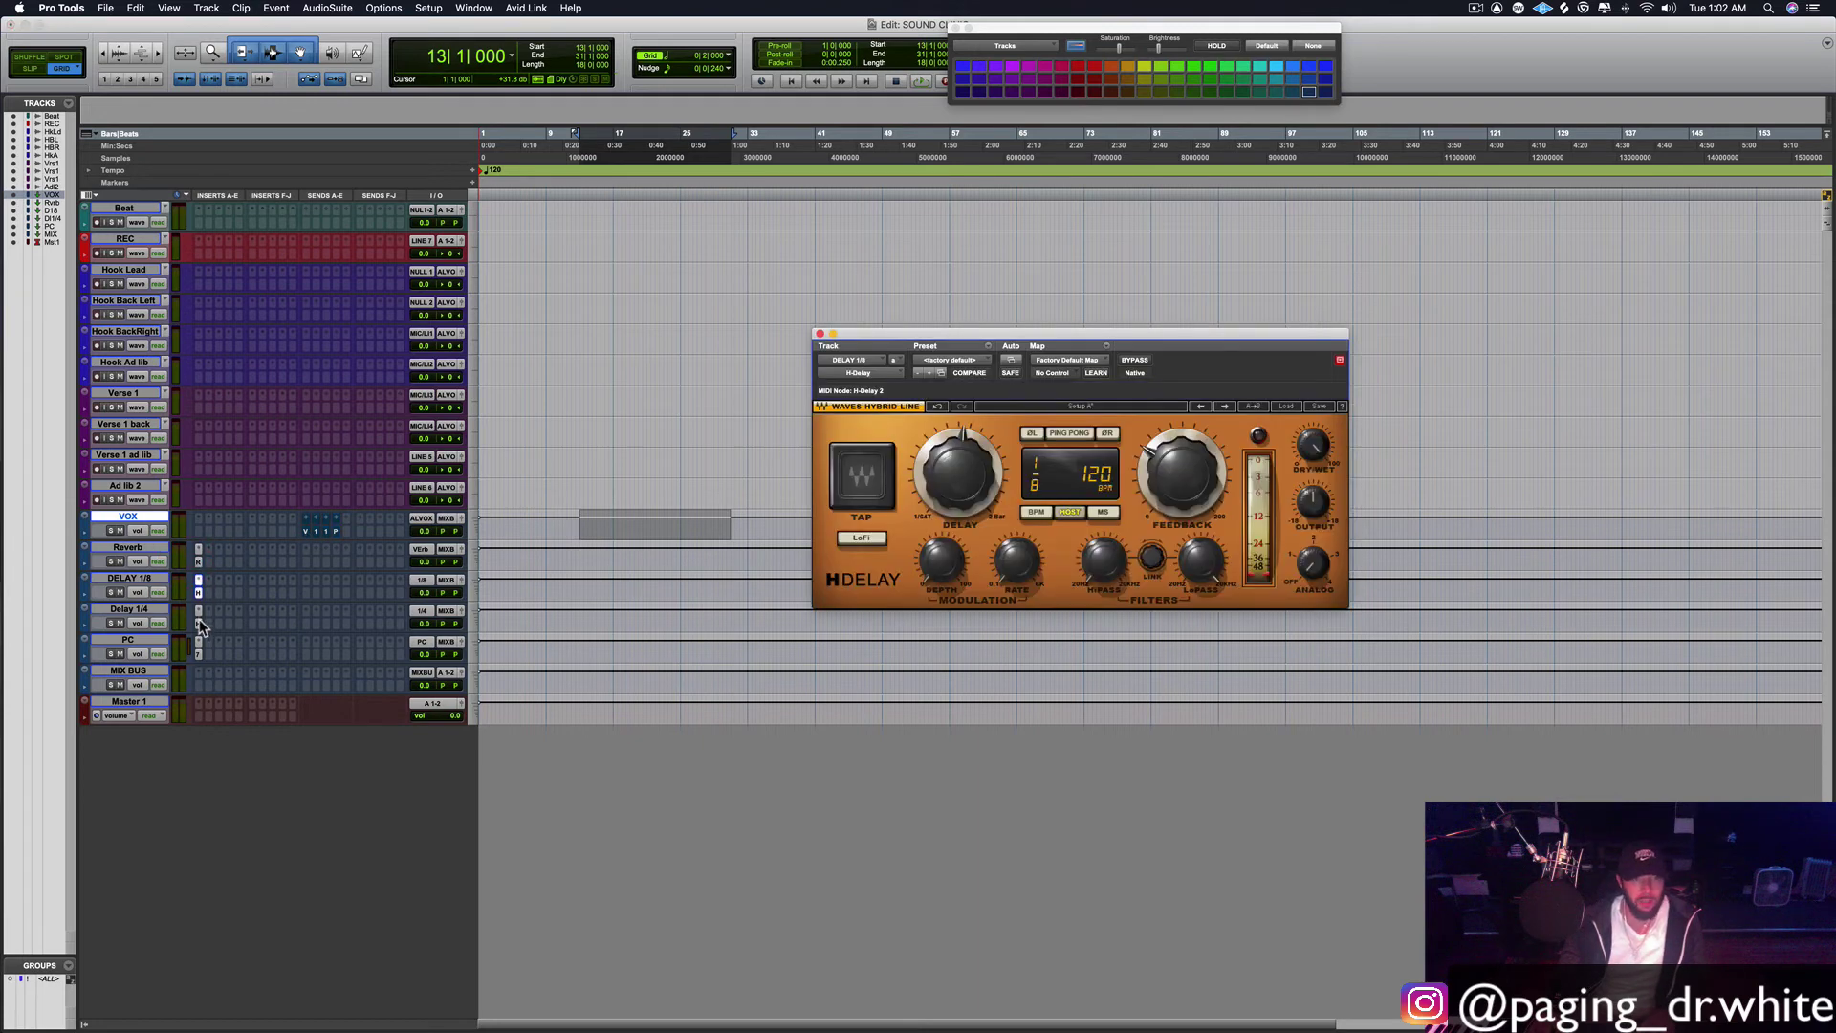
pyautogui.click(198, 623)
pyautogui.click(199, 654)
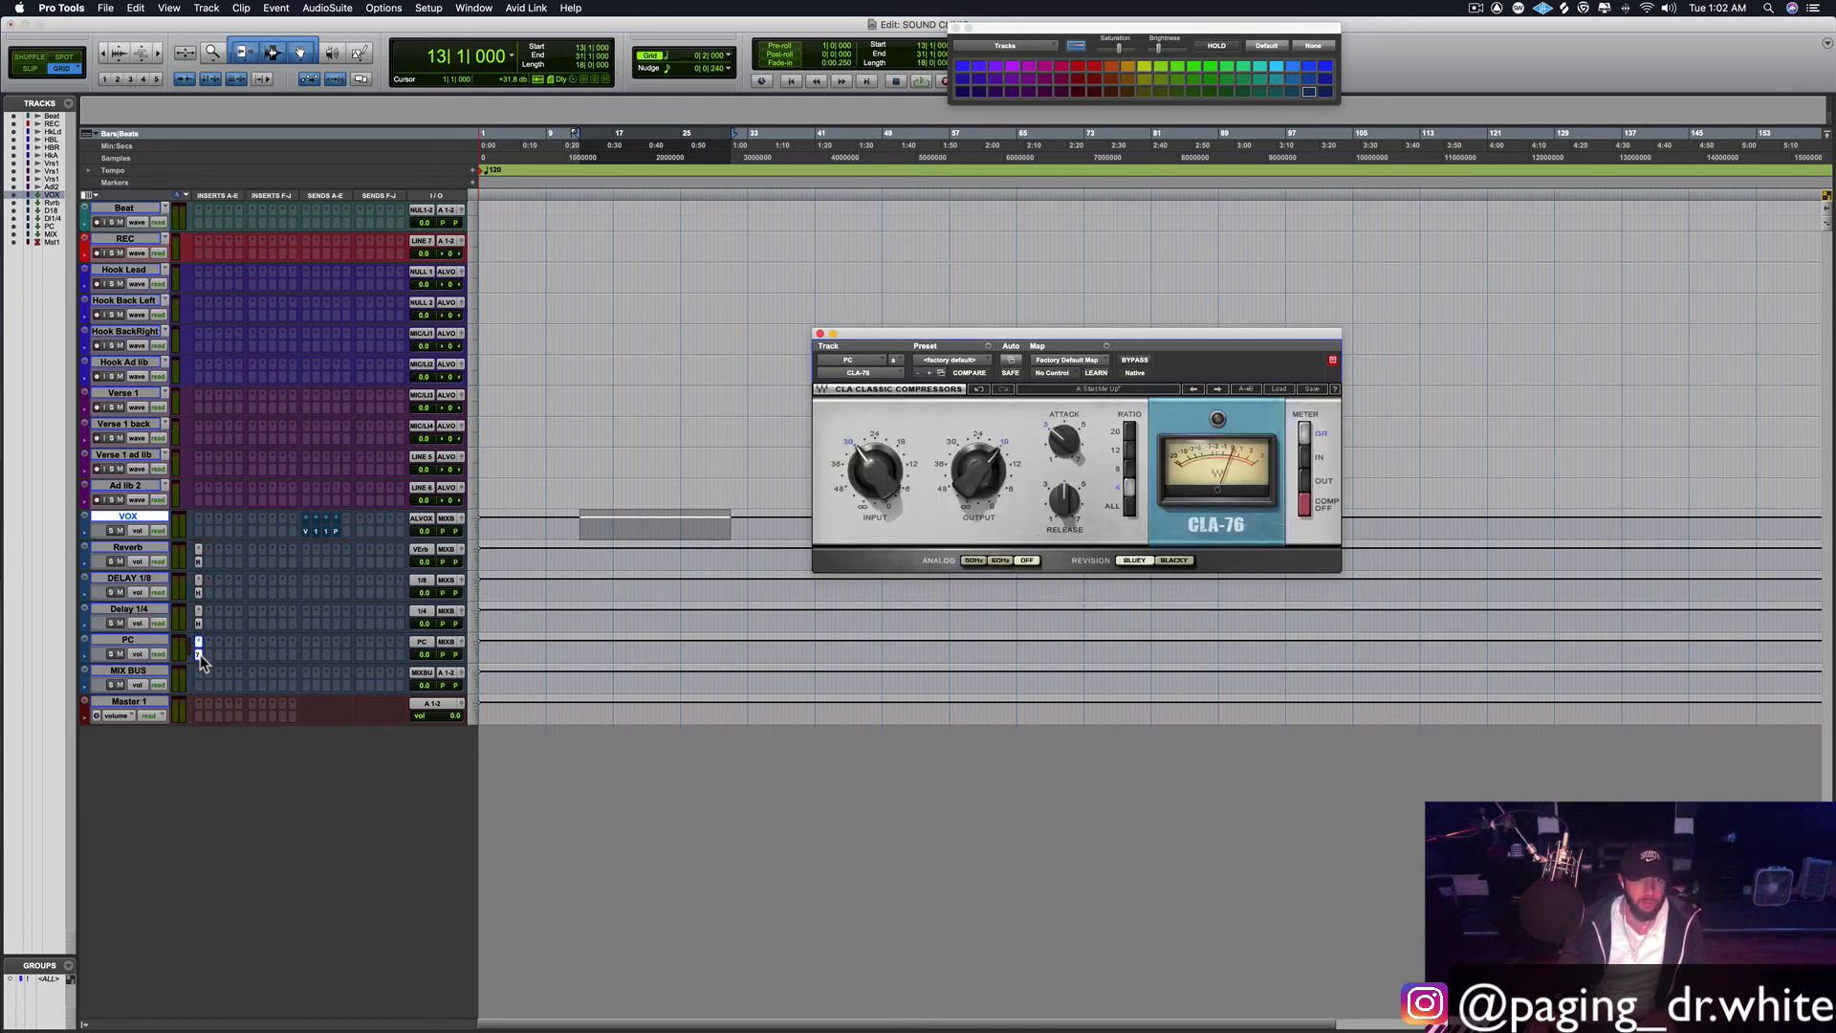
pyautogui.click(199, 654)
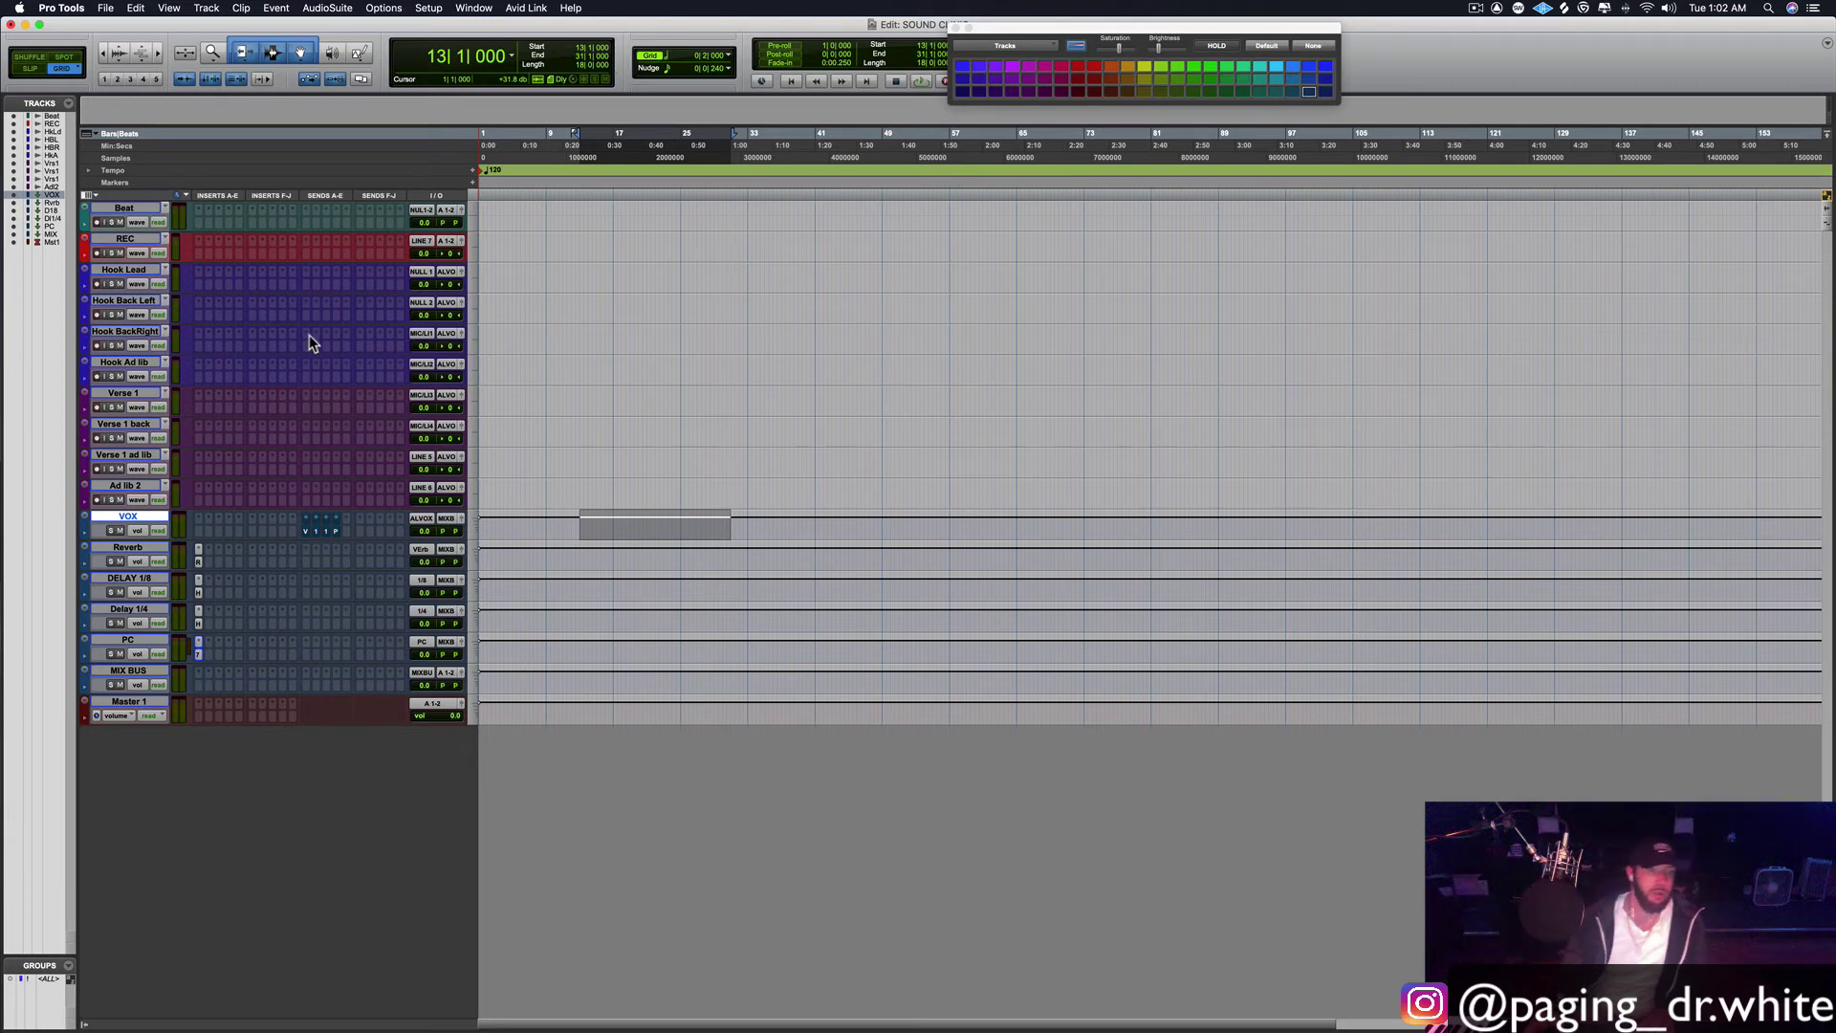
# Step: Look through the fader windows of the VOX track's sends, then close the send window
pyautogui.click(306, 531)
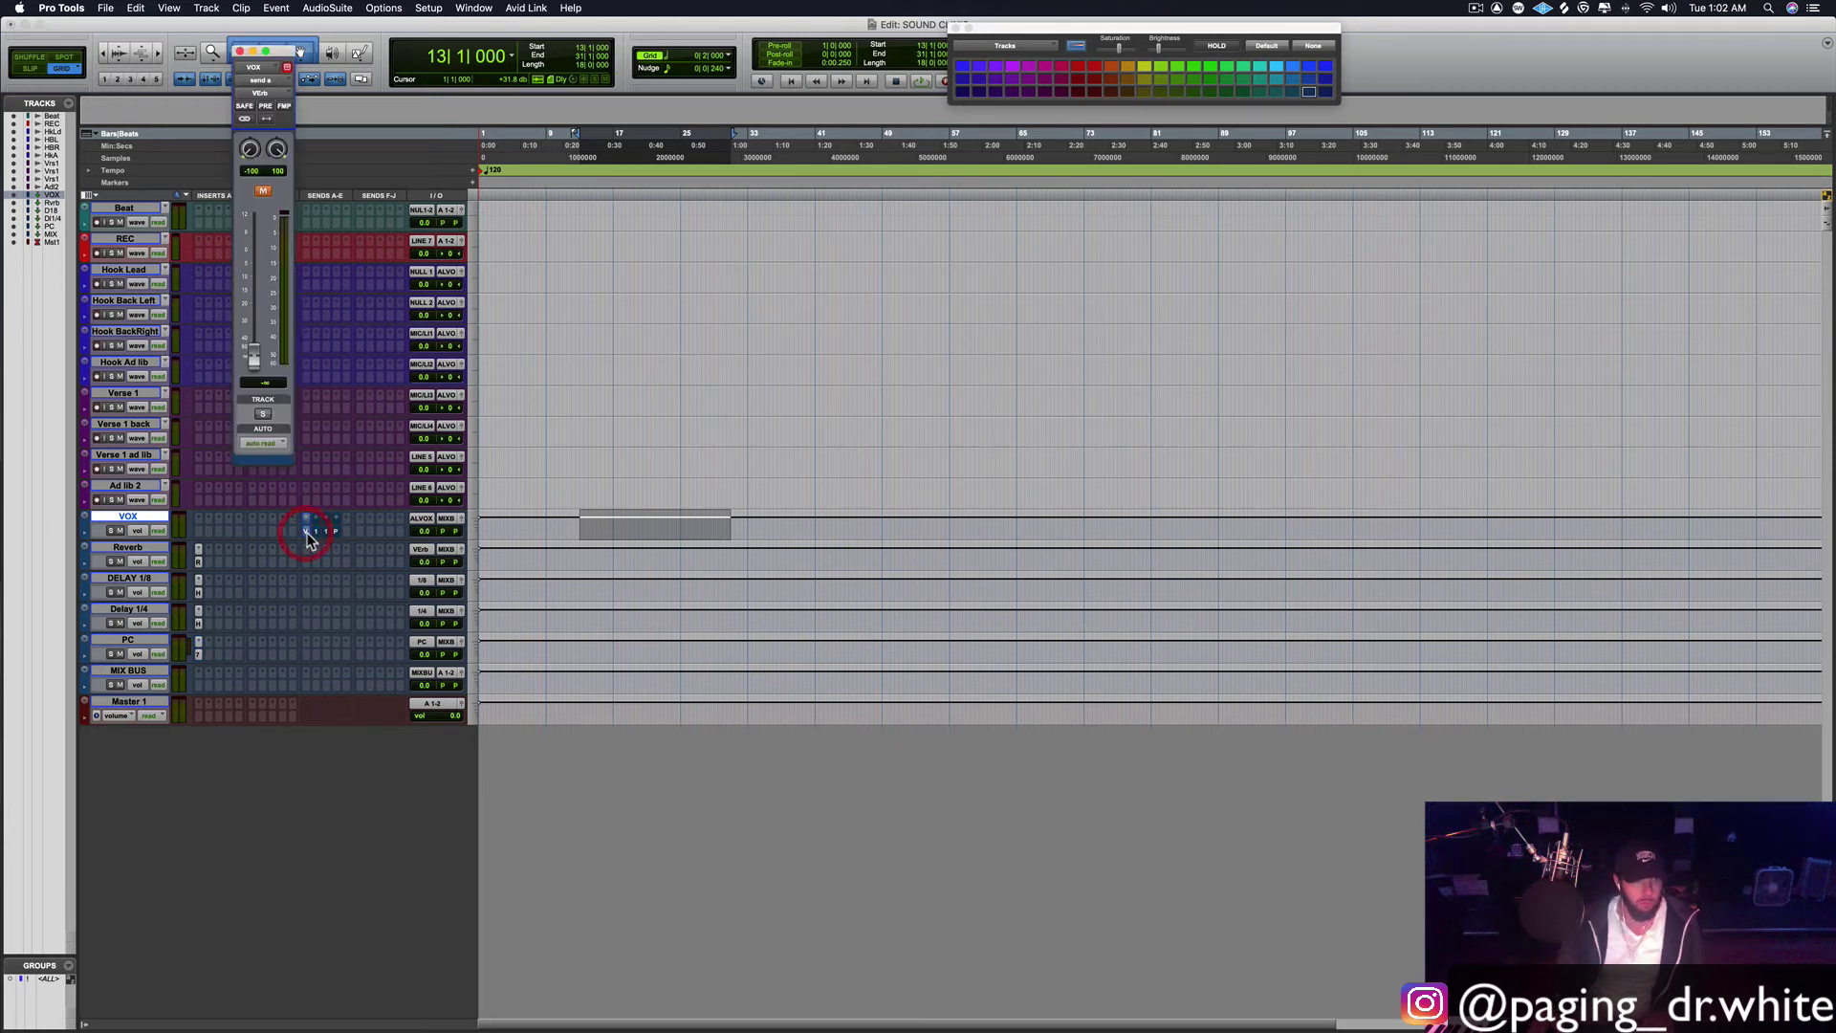
pyautogui.click(316, 534)
pyautogui.click(327, 534)
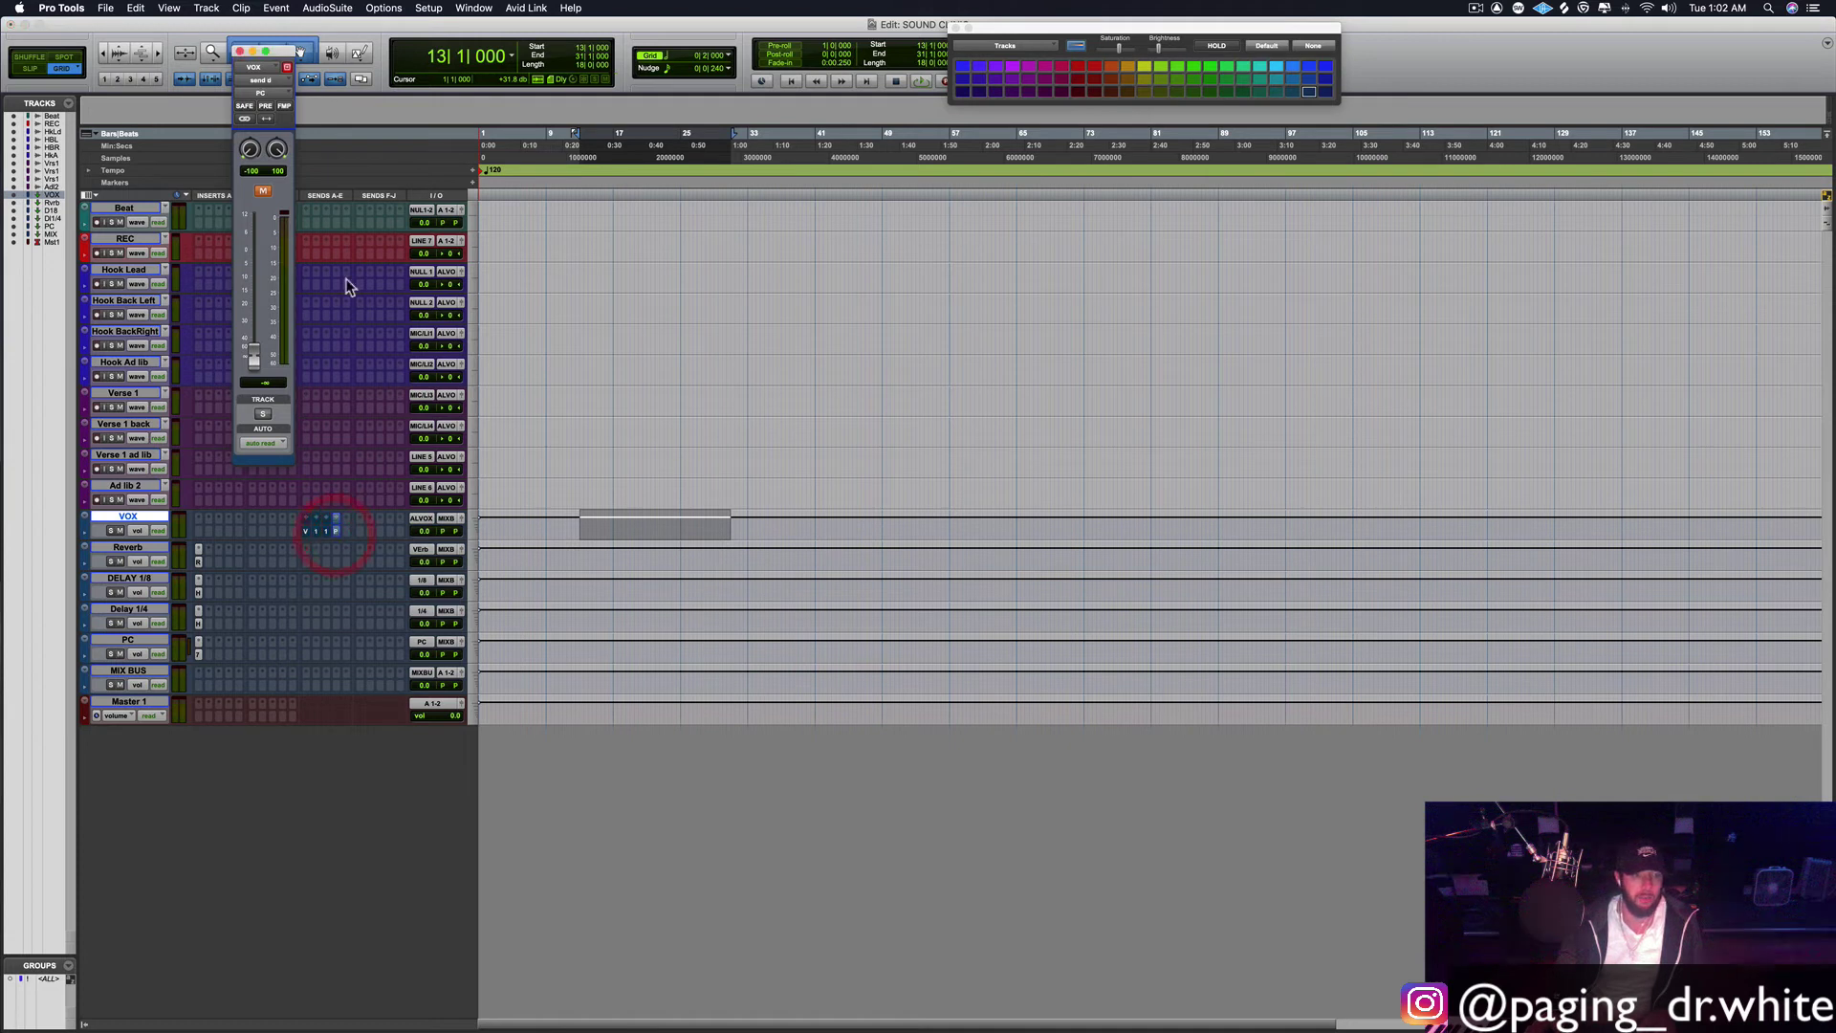
pyautogui.click(240, 52)
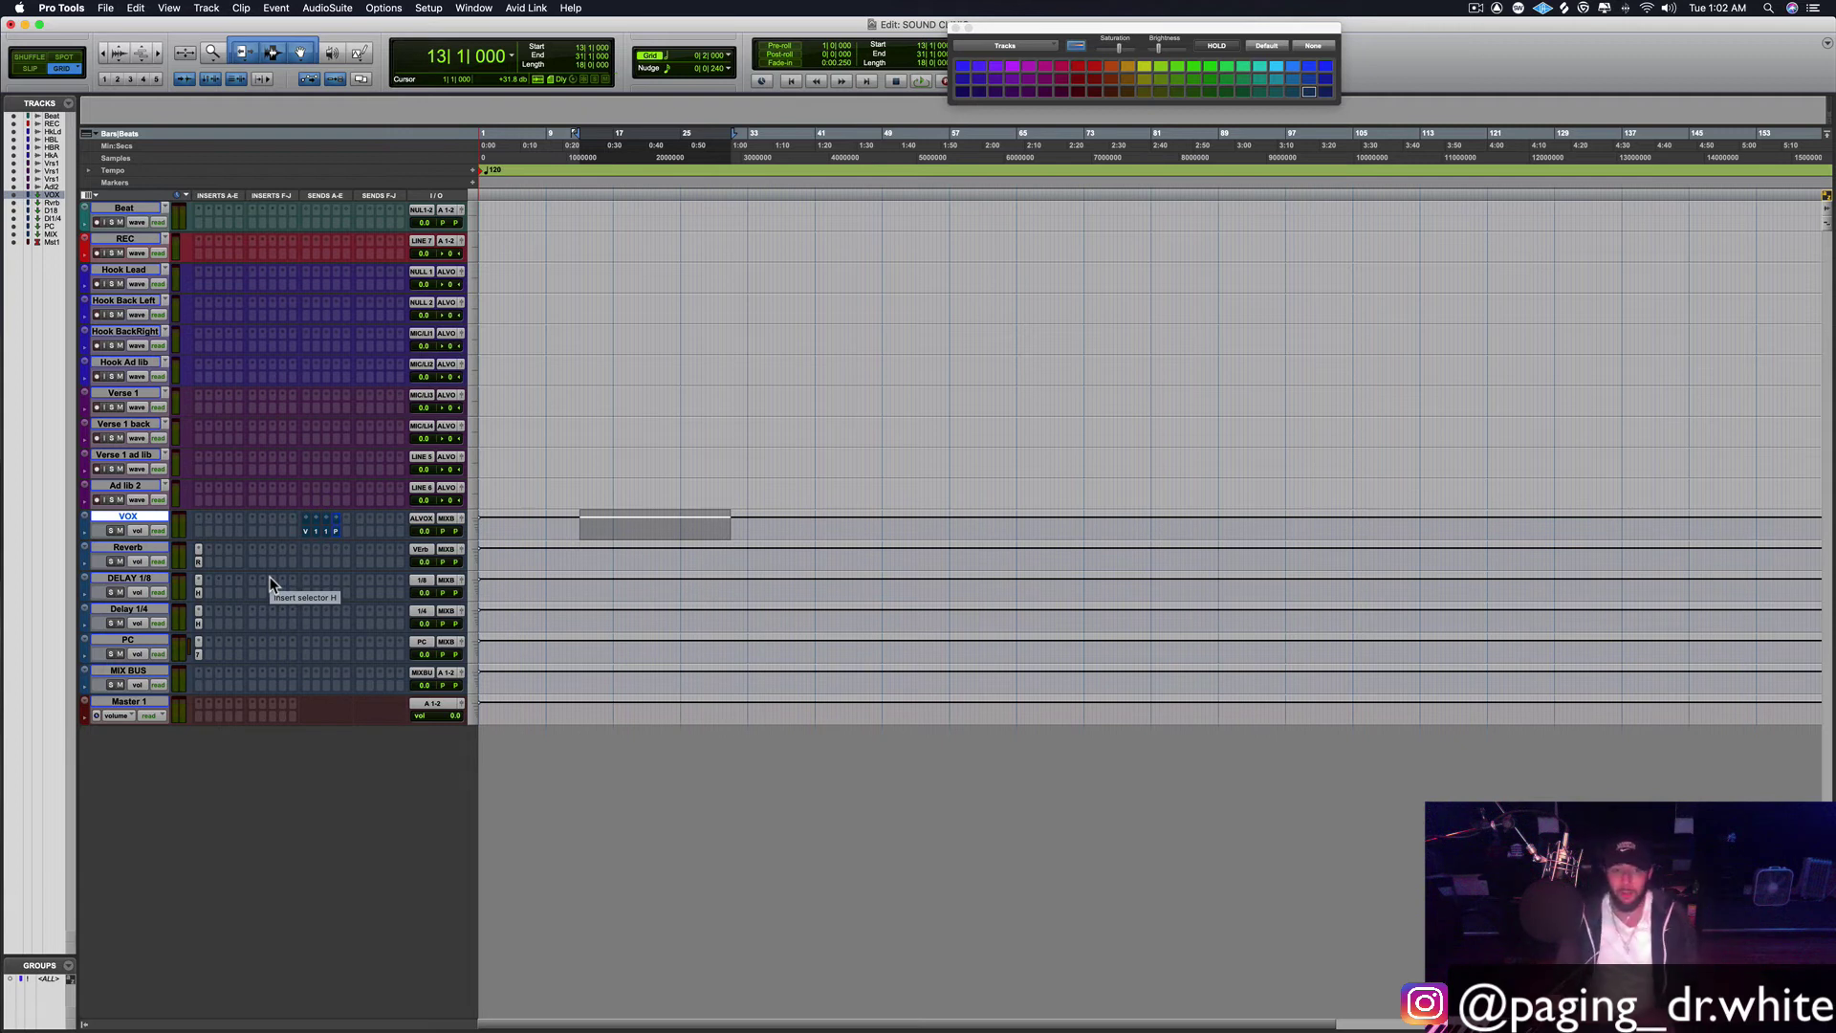
# Step: Place the edit cursor at bar 14 on the Verse 1 track and close the color palette
pyautogui.click(587, 401)
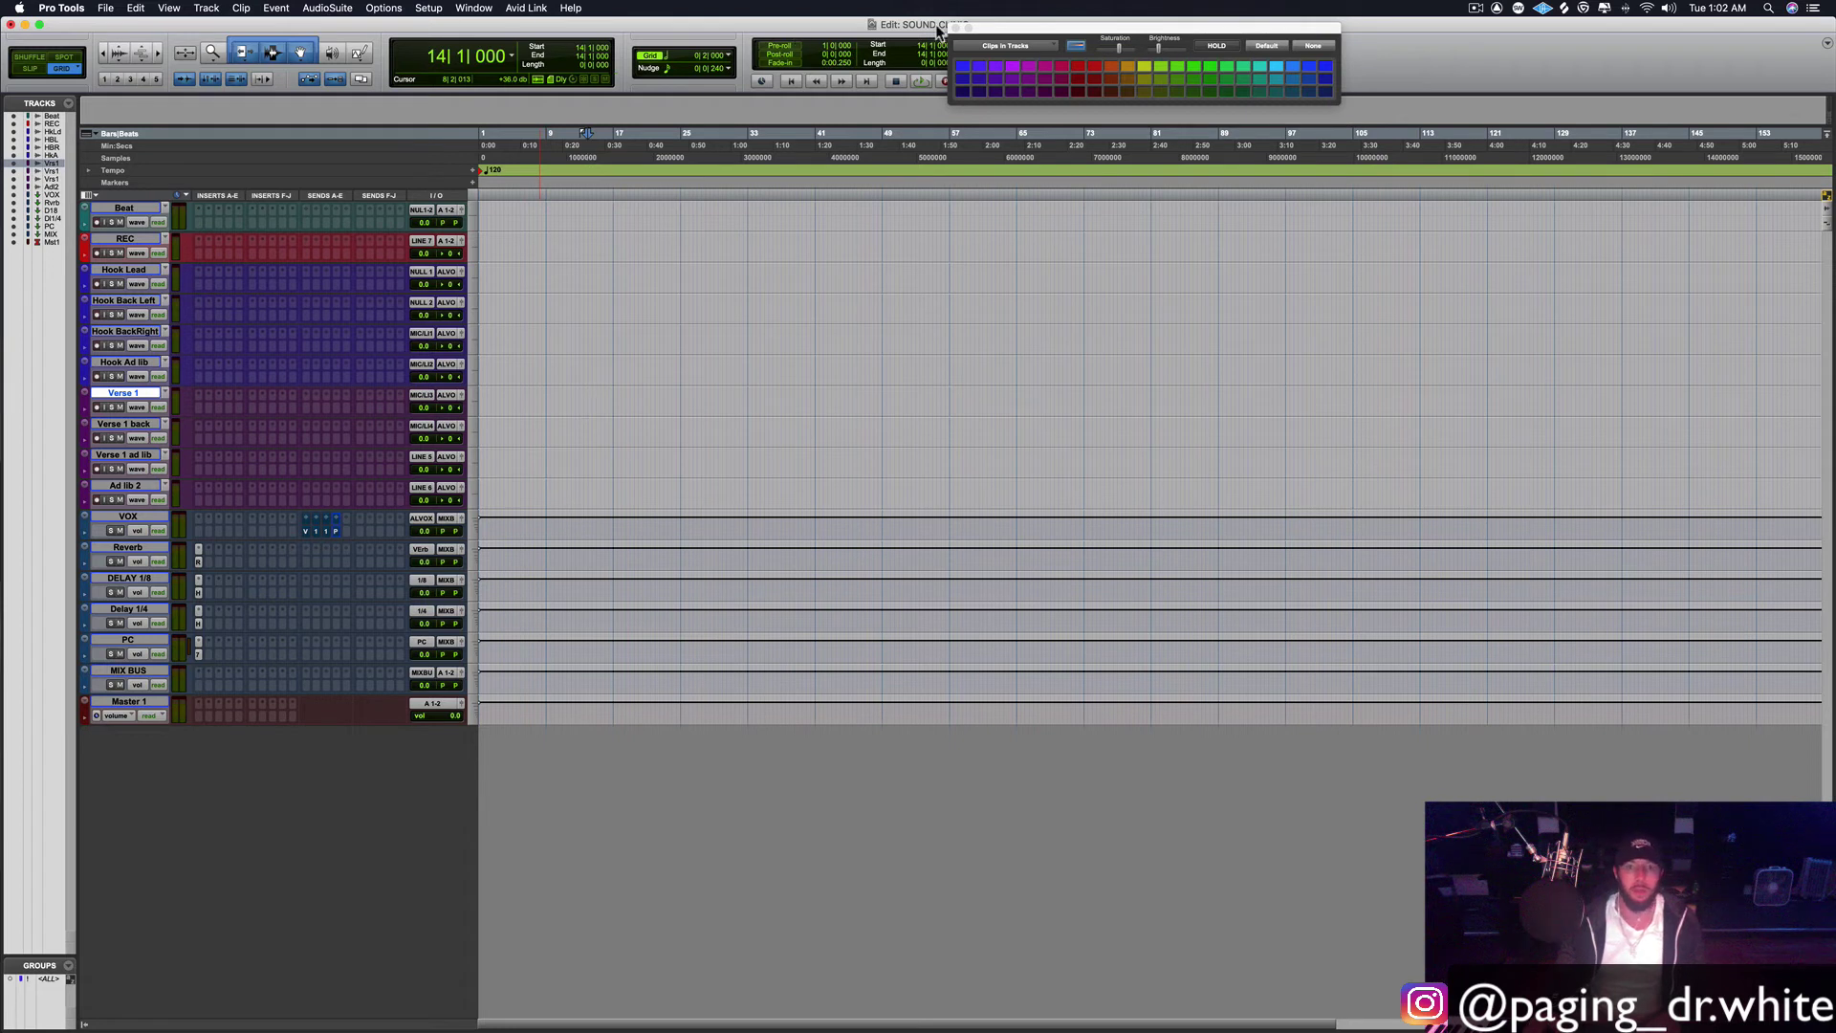
pyautogui.click(956, 27)
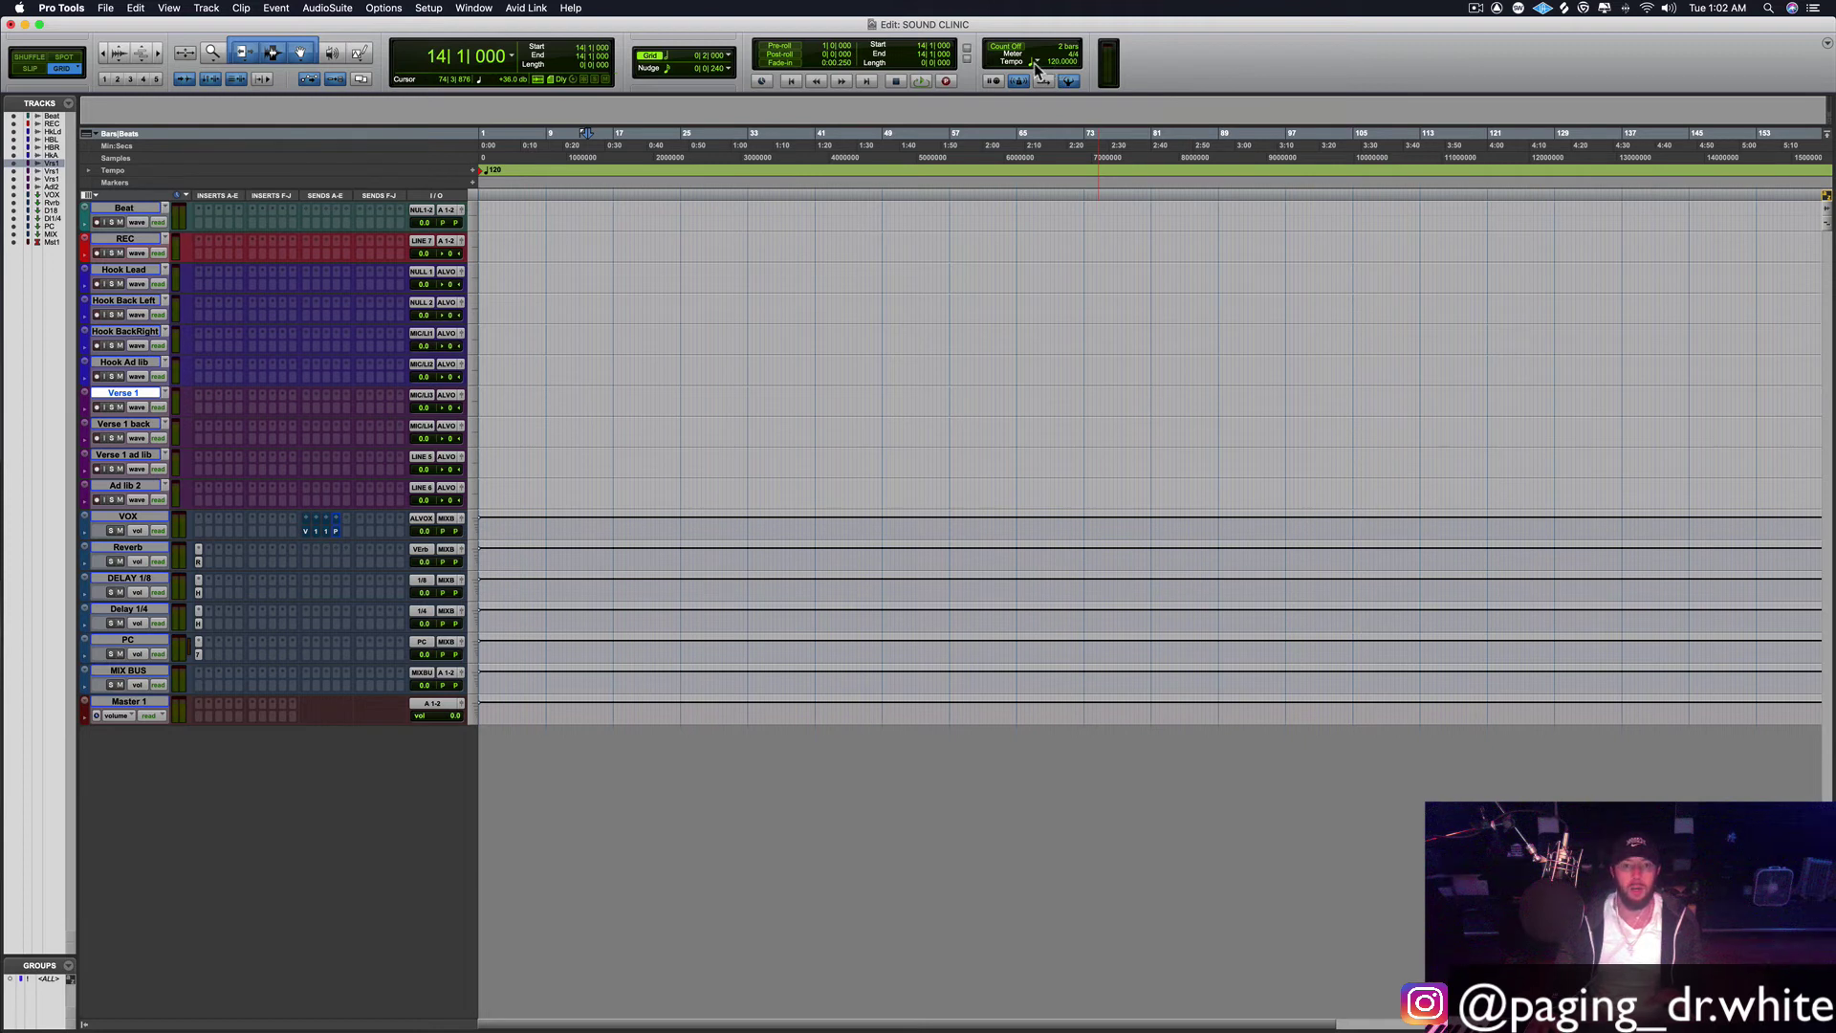
# Step: Switch the nudge units to Samples and set the nudge value to 100 samples
pyautogui.click(725, 70)
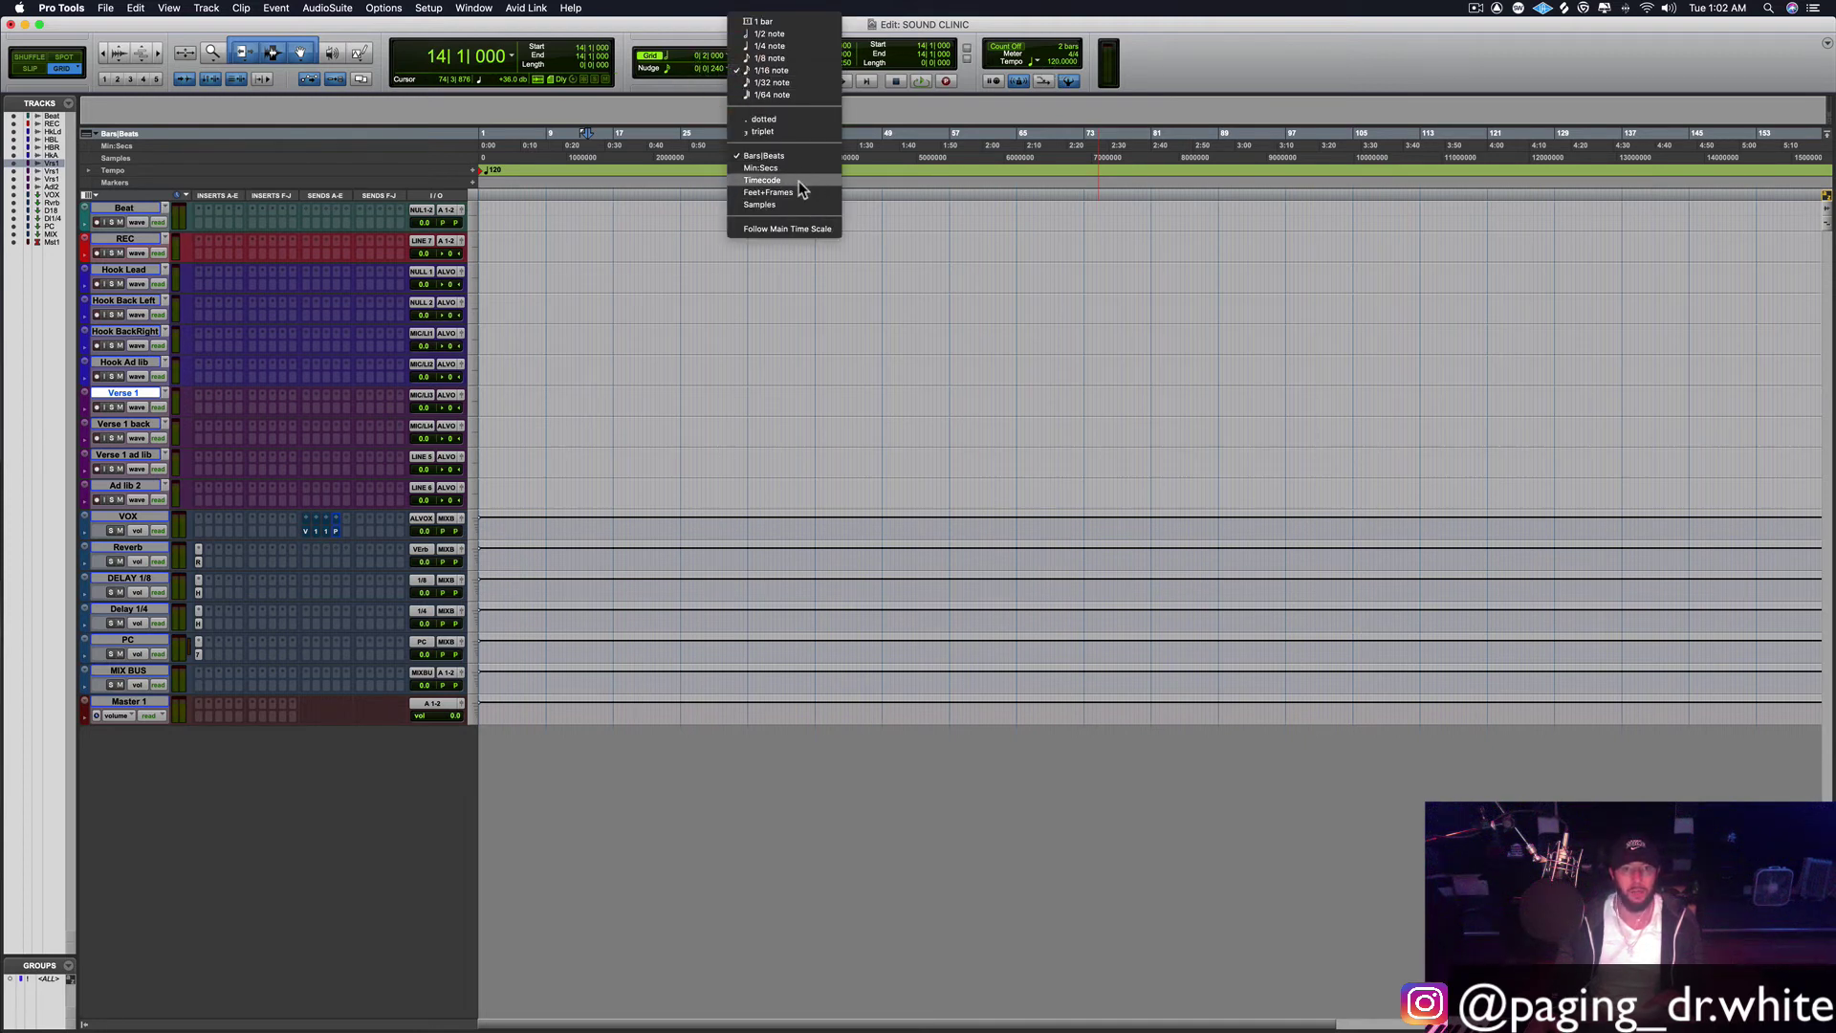
pyautogui.click(779, 205)
pyautogui.click(729, 70)
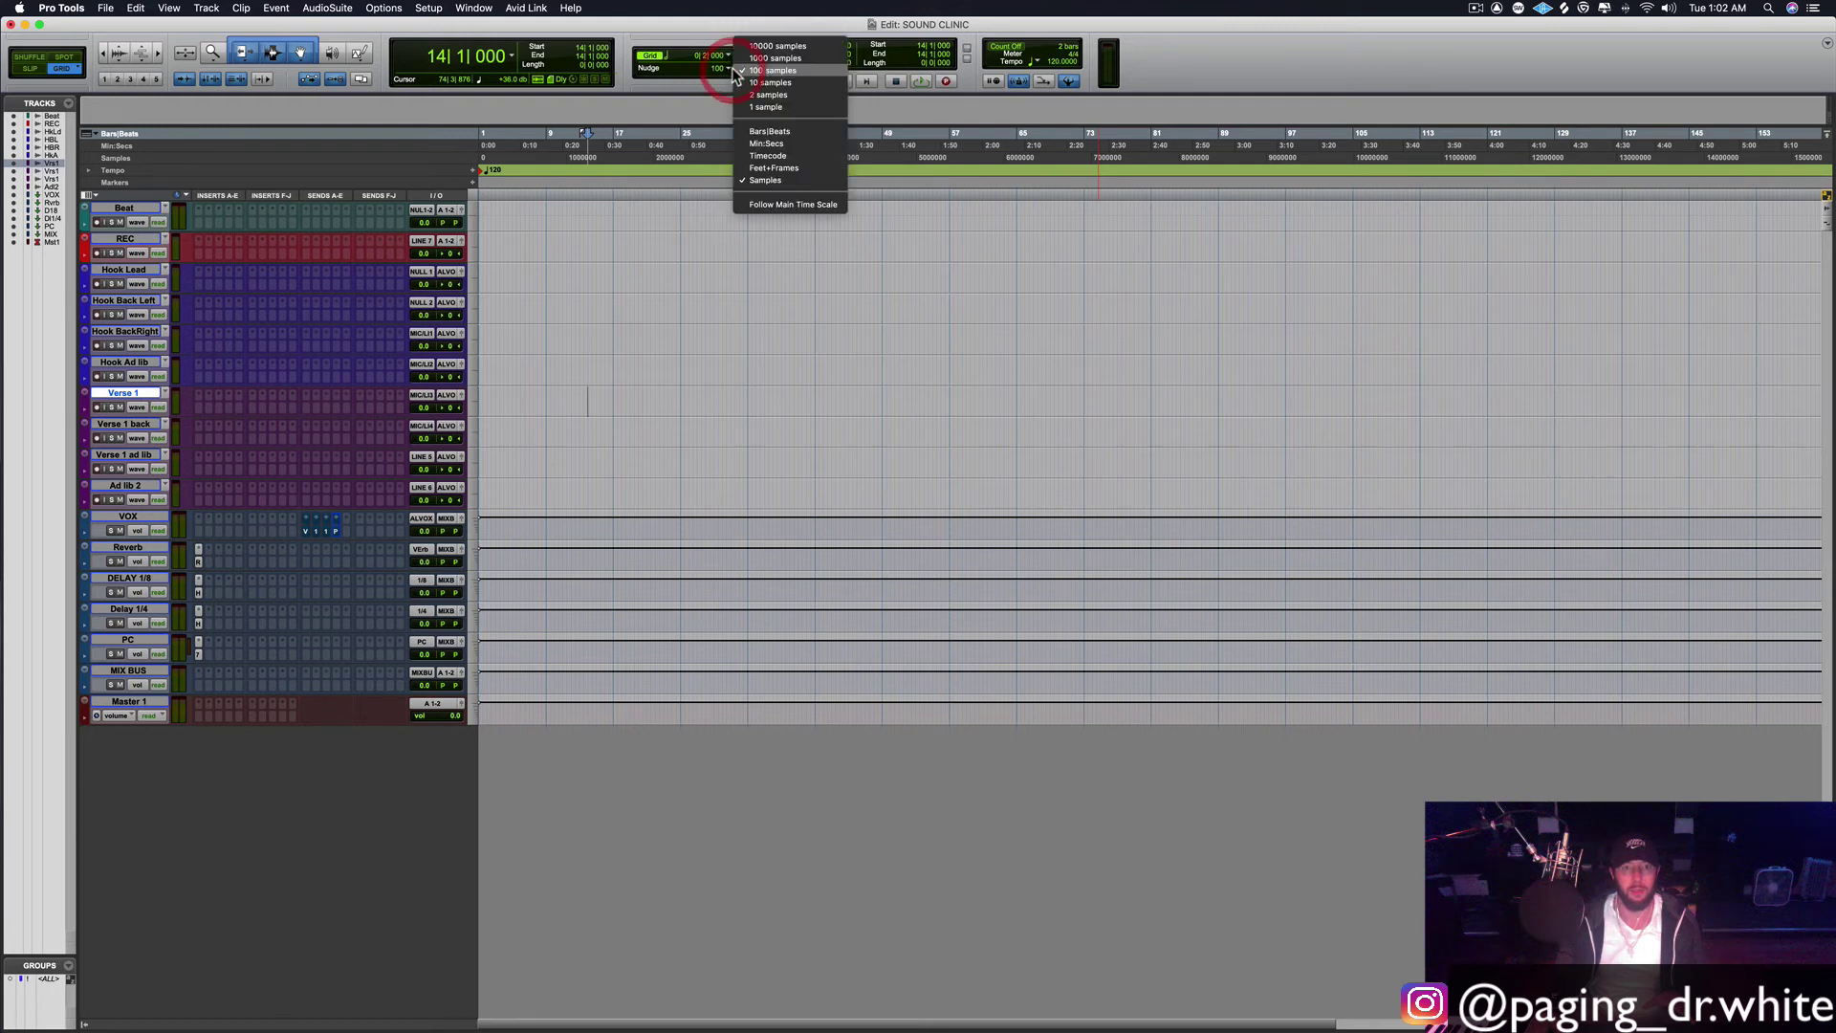
pyautogui.click(755, 71)
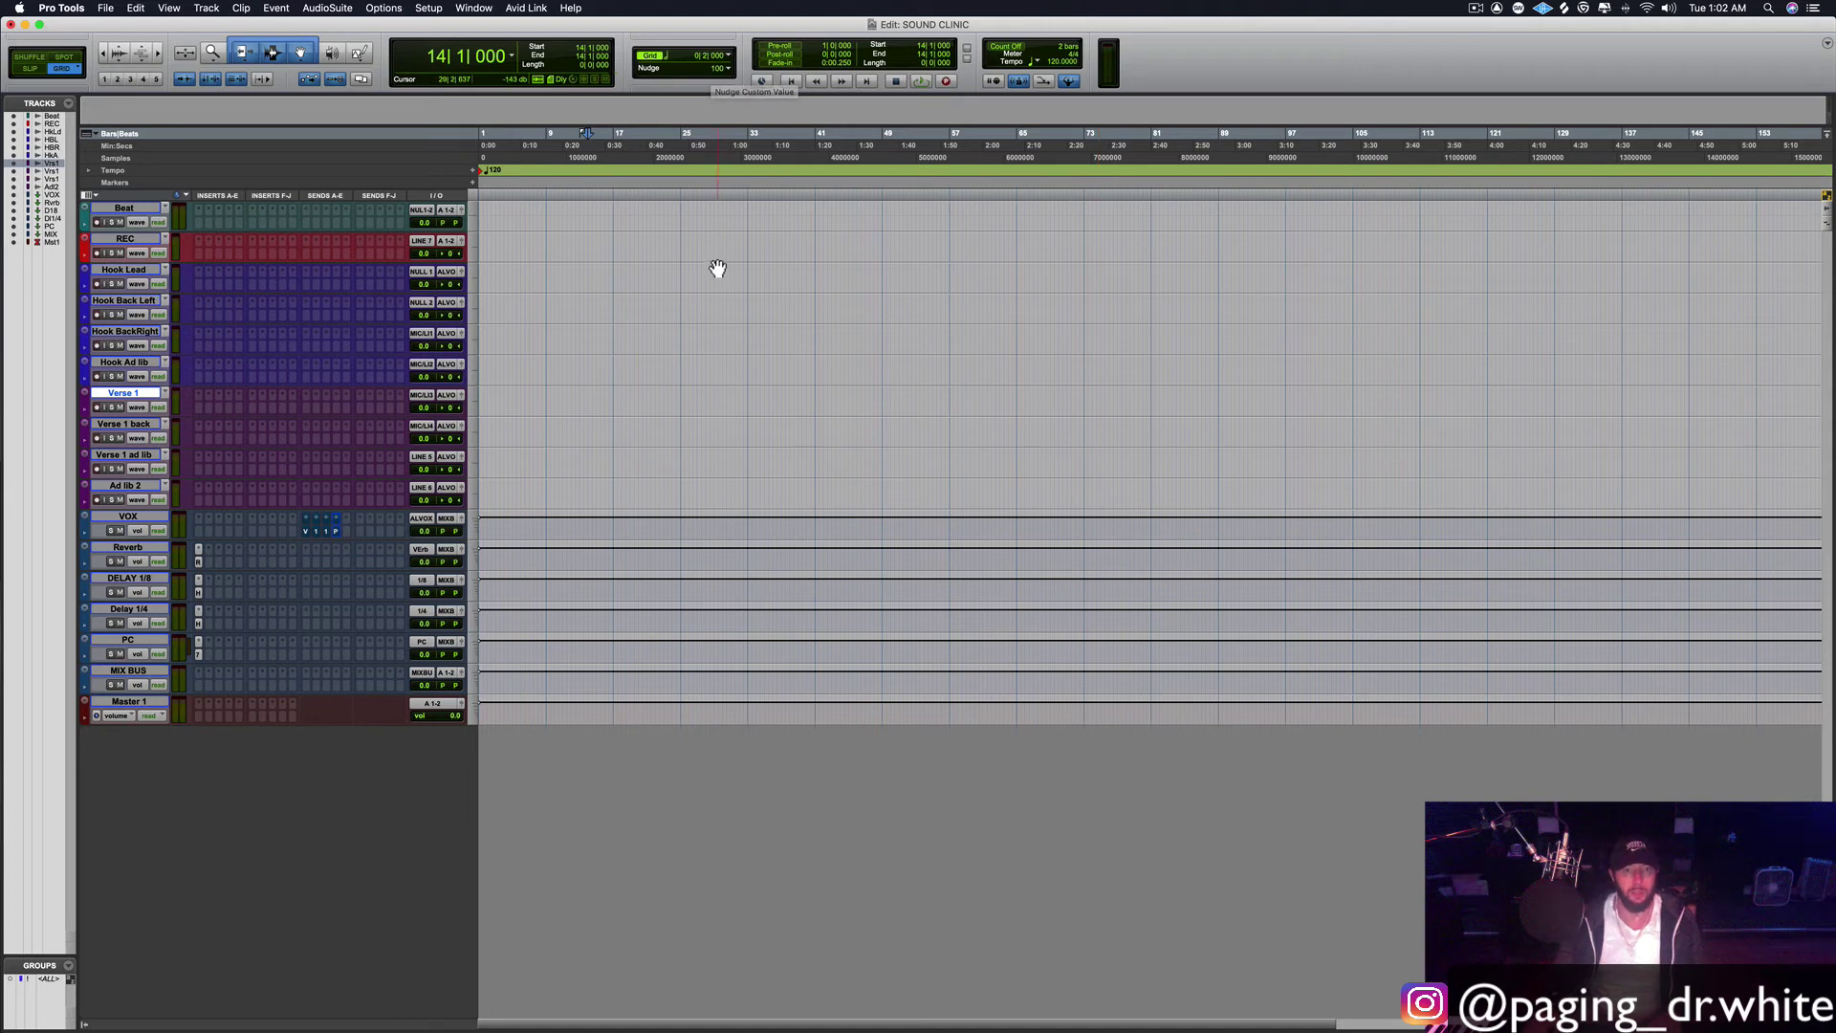
# Step: Select about 16 bars starting near bar 28 on the Hook Lead track and nudge the selection earlier
pyautogui.moveTo(706, 277); pyautogui.dragTo(841, 278)
pyautogui.press('m')
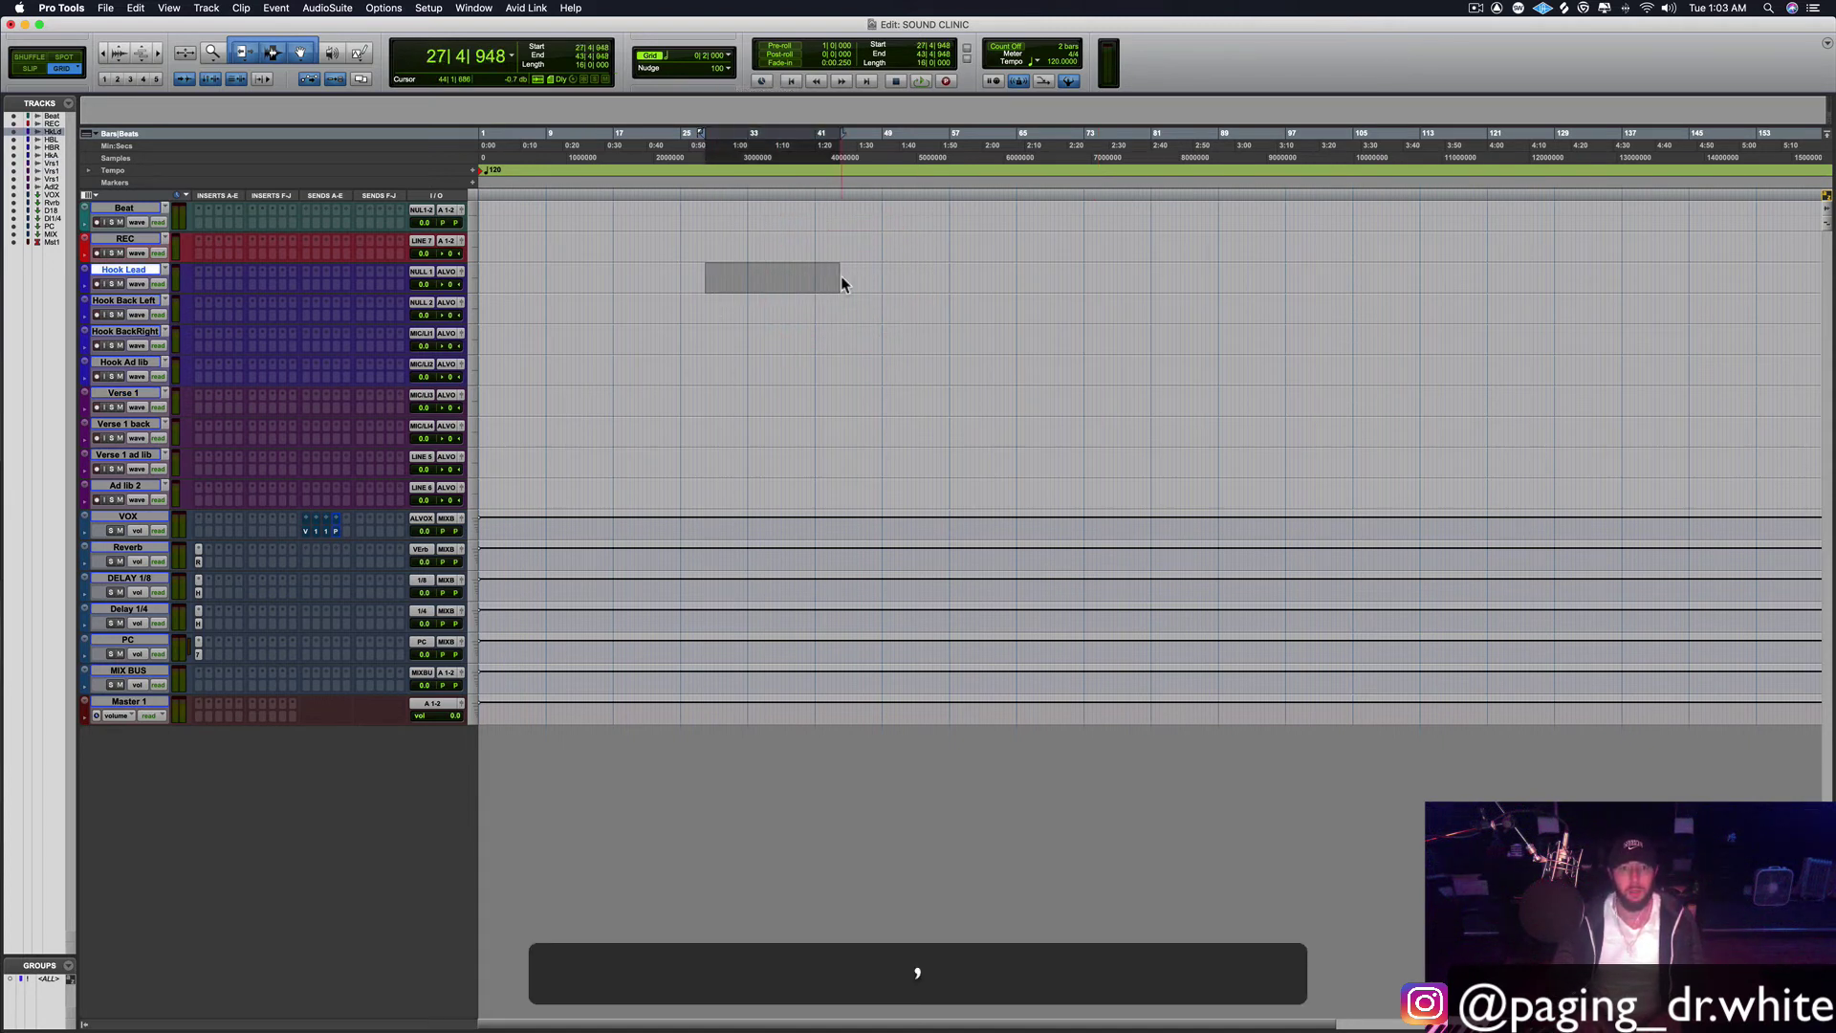
pyautogui.click(752, 361)
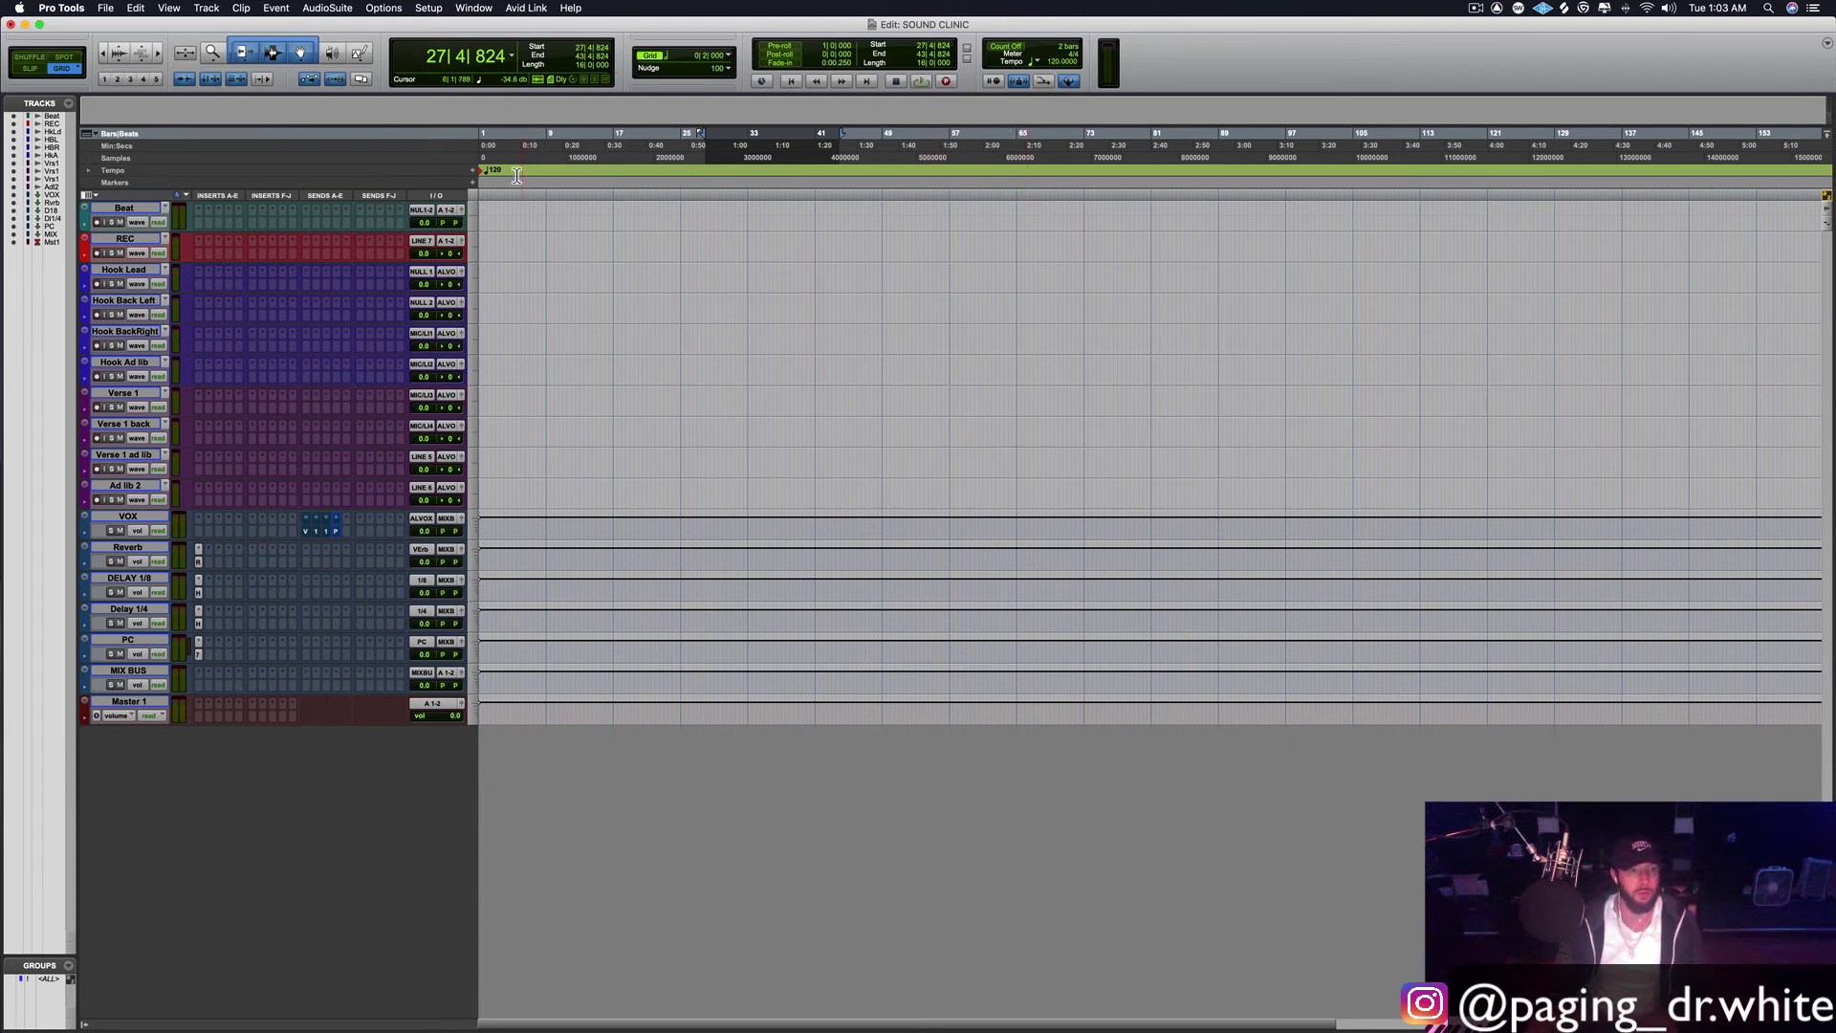
# Step: Insert Auto-Tune Pro in the first insert slot of the REC track
pyautogui.click(197, 252)
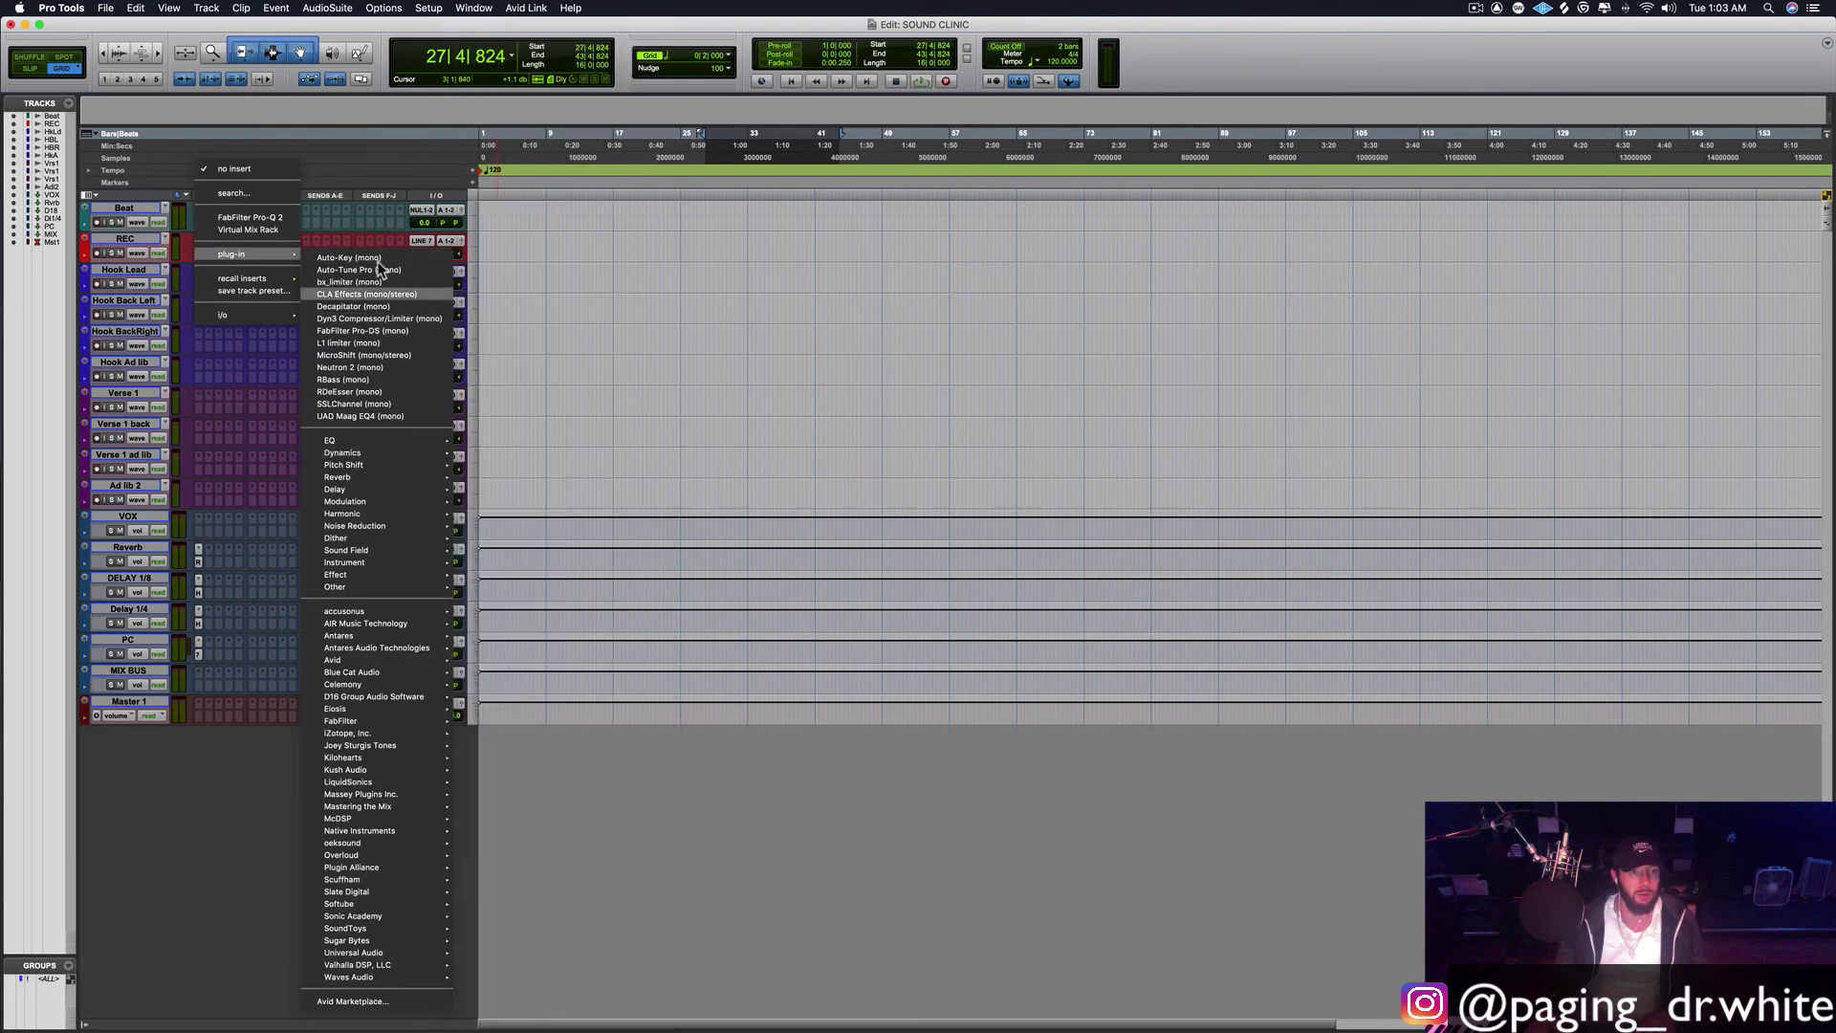
pyautogui.press('Escape')
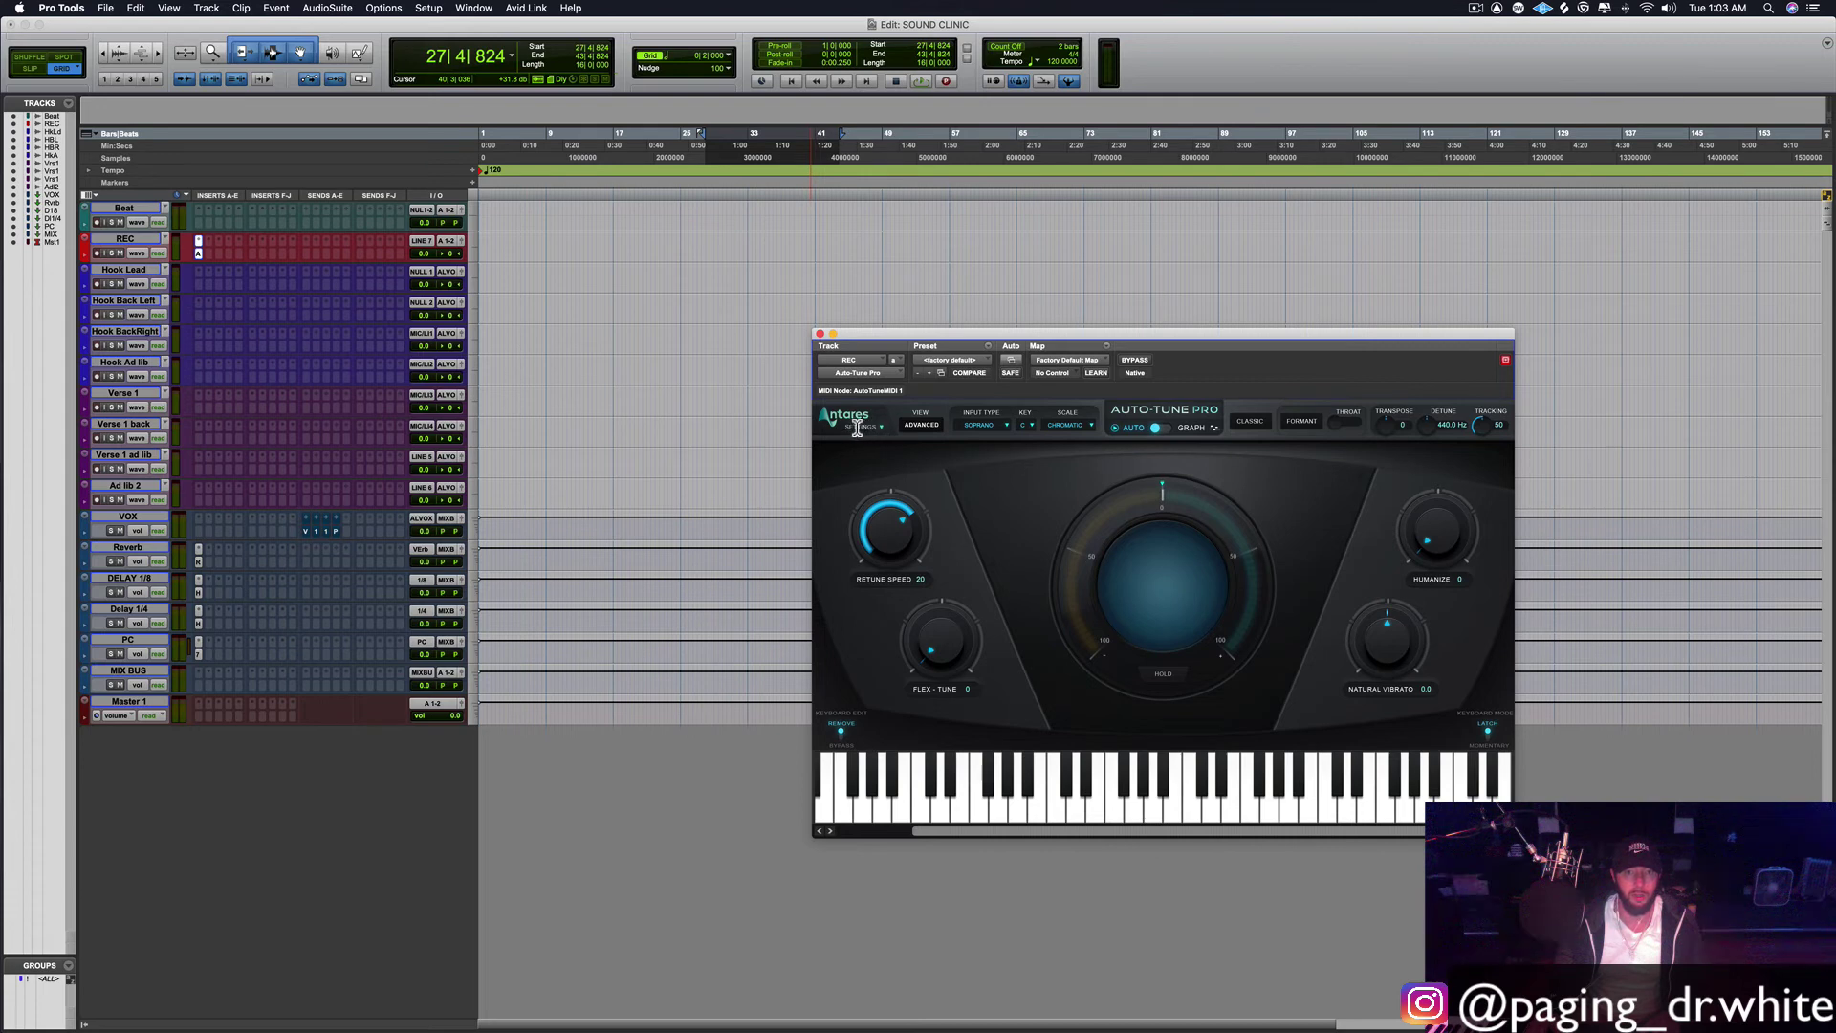
# Step: Enable Use Low Latency in the REC track's Auto-Tune Pro, then close its window and make the insert inactive
pyautogui.click(880, 430)
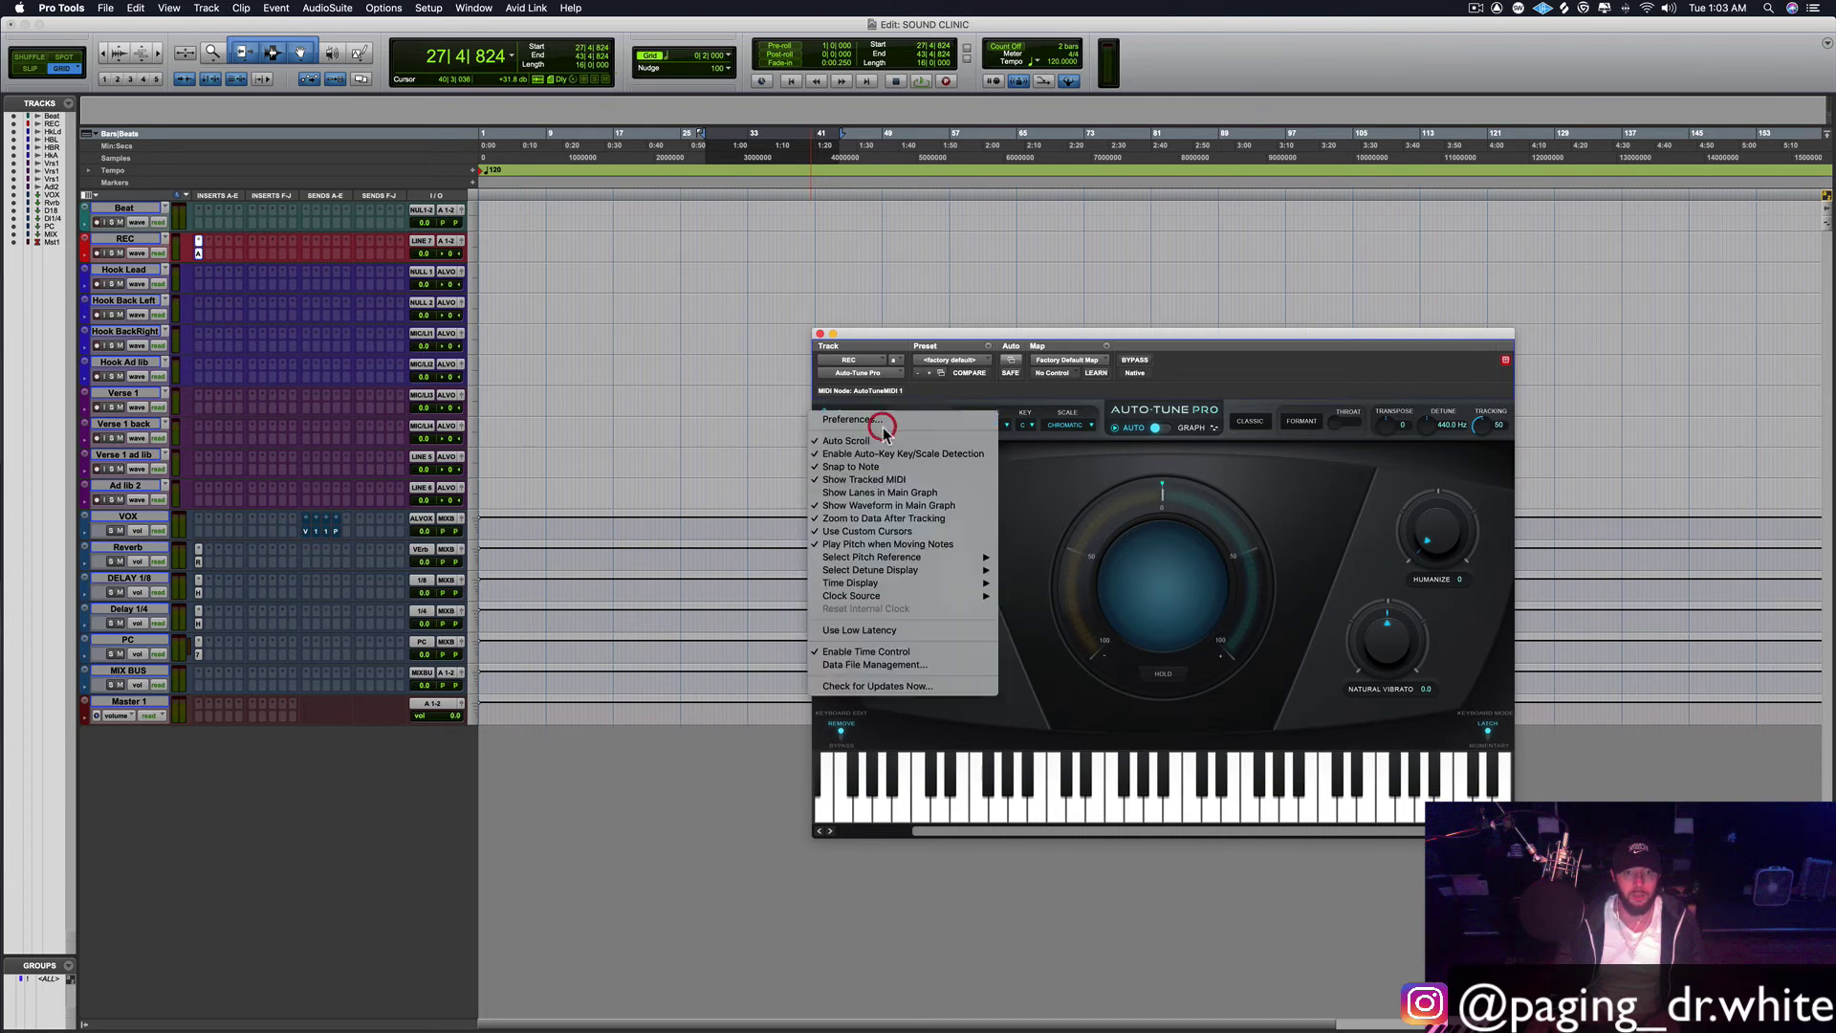
pyautogui.click(861, 631)
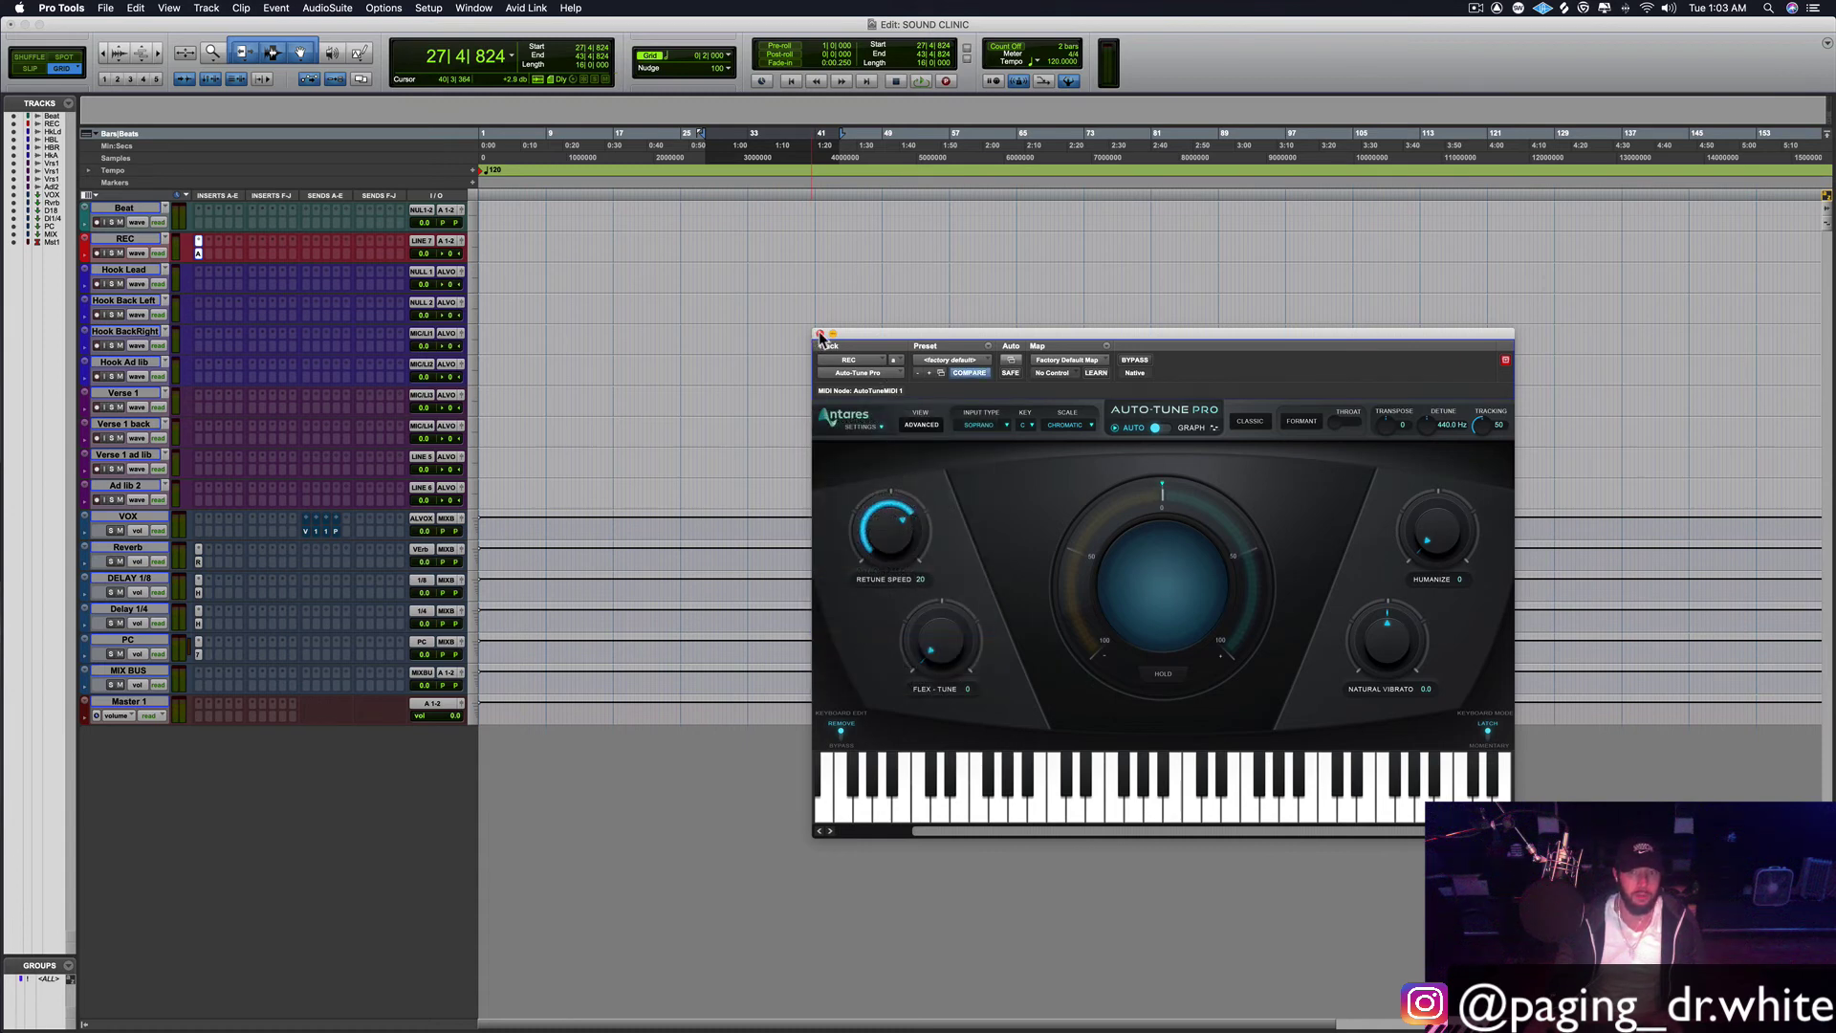
pyautogui.click(819, 333)
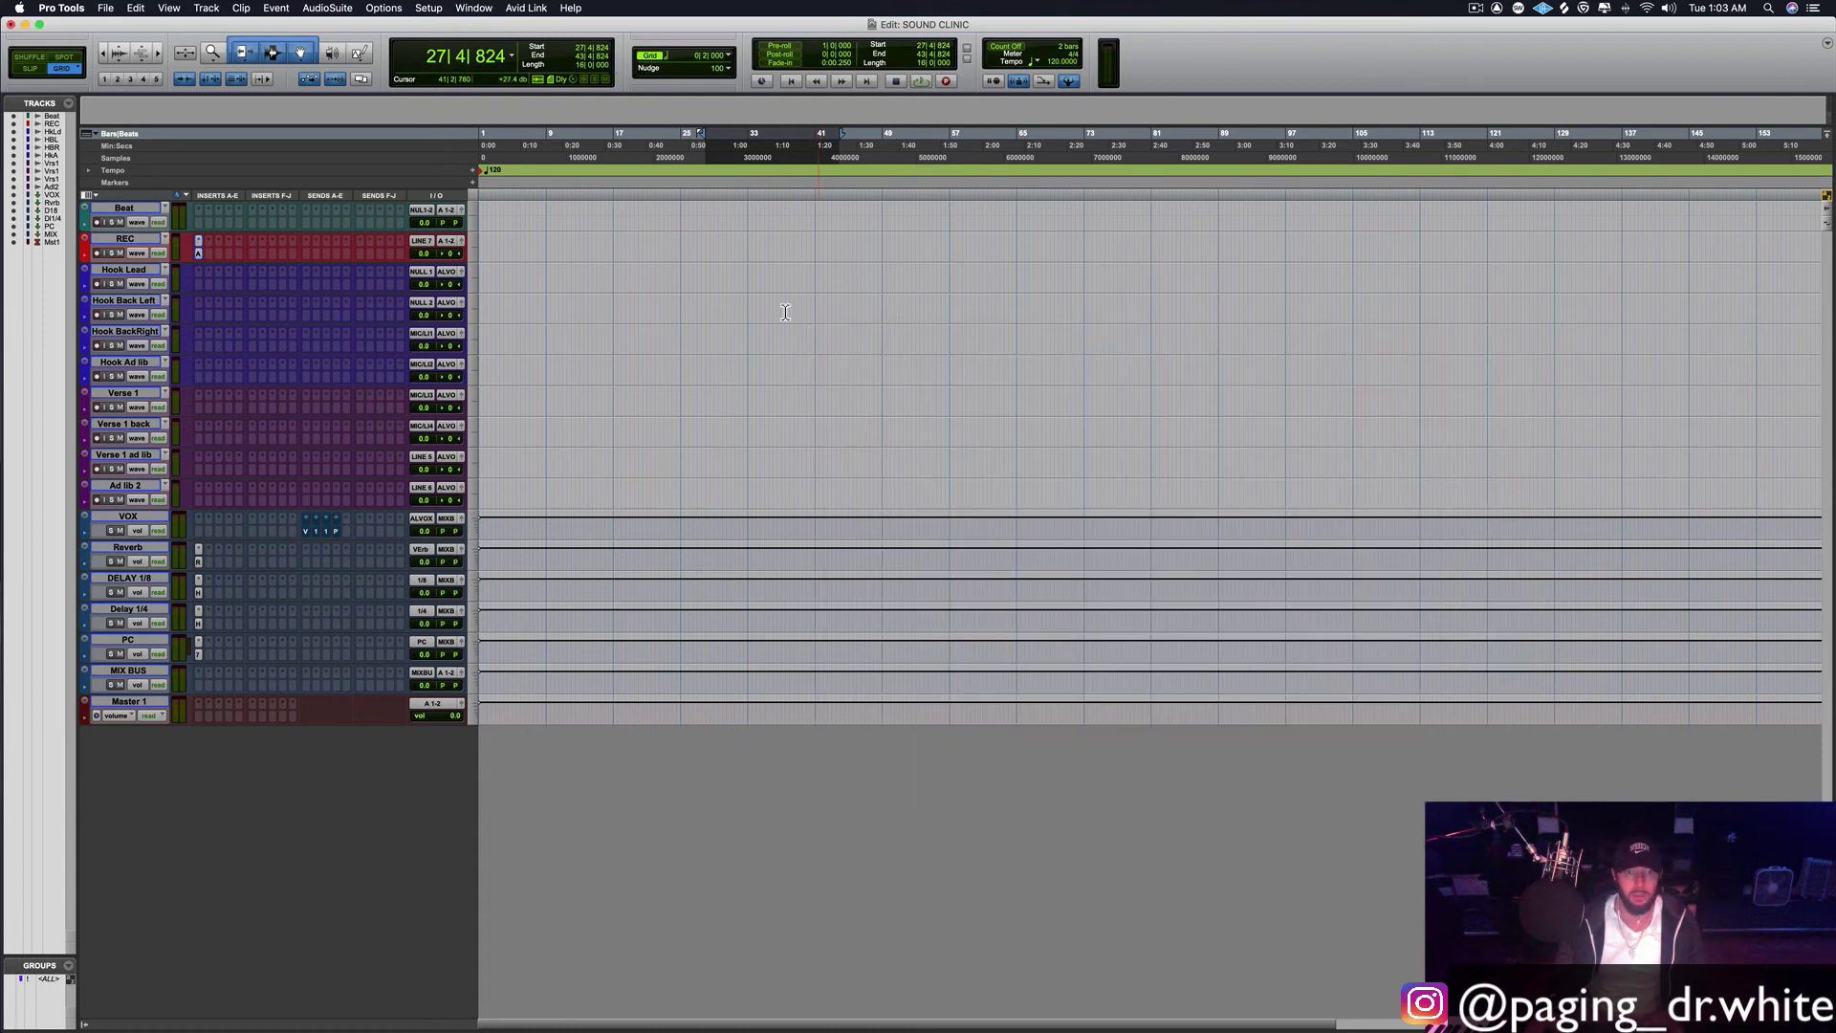
pyautogui.keyDown('ctrl'); pyautogui.keyDown('super'); pyautogui.click(197, 253); pyautogui.keyUp('super'); pyautogui.keyUp('ctrl')
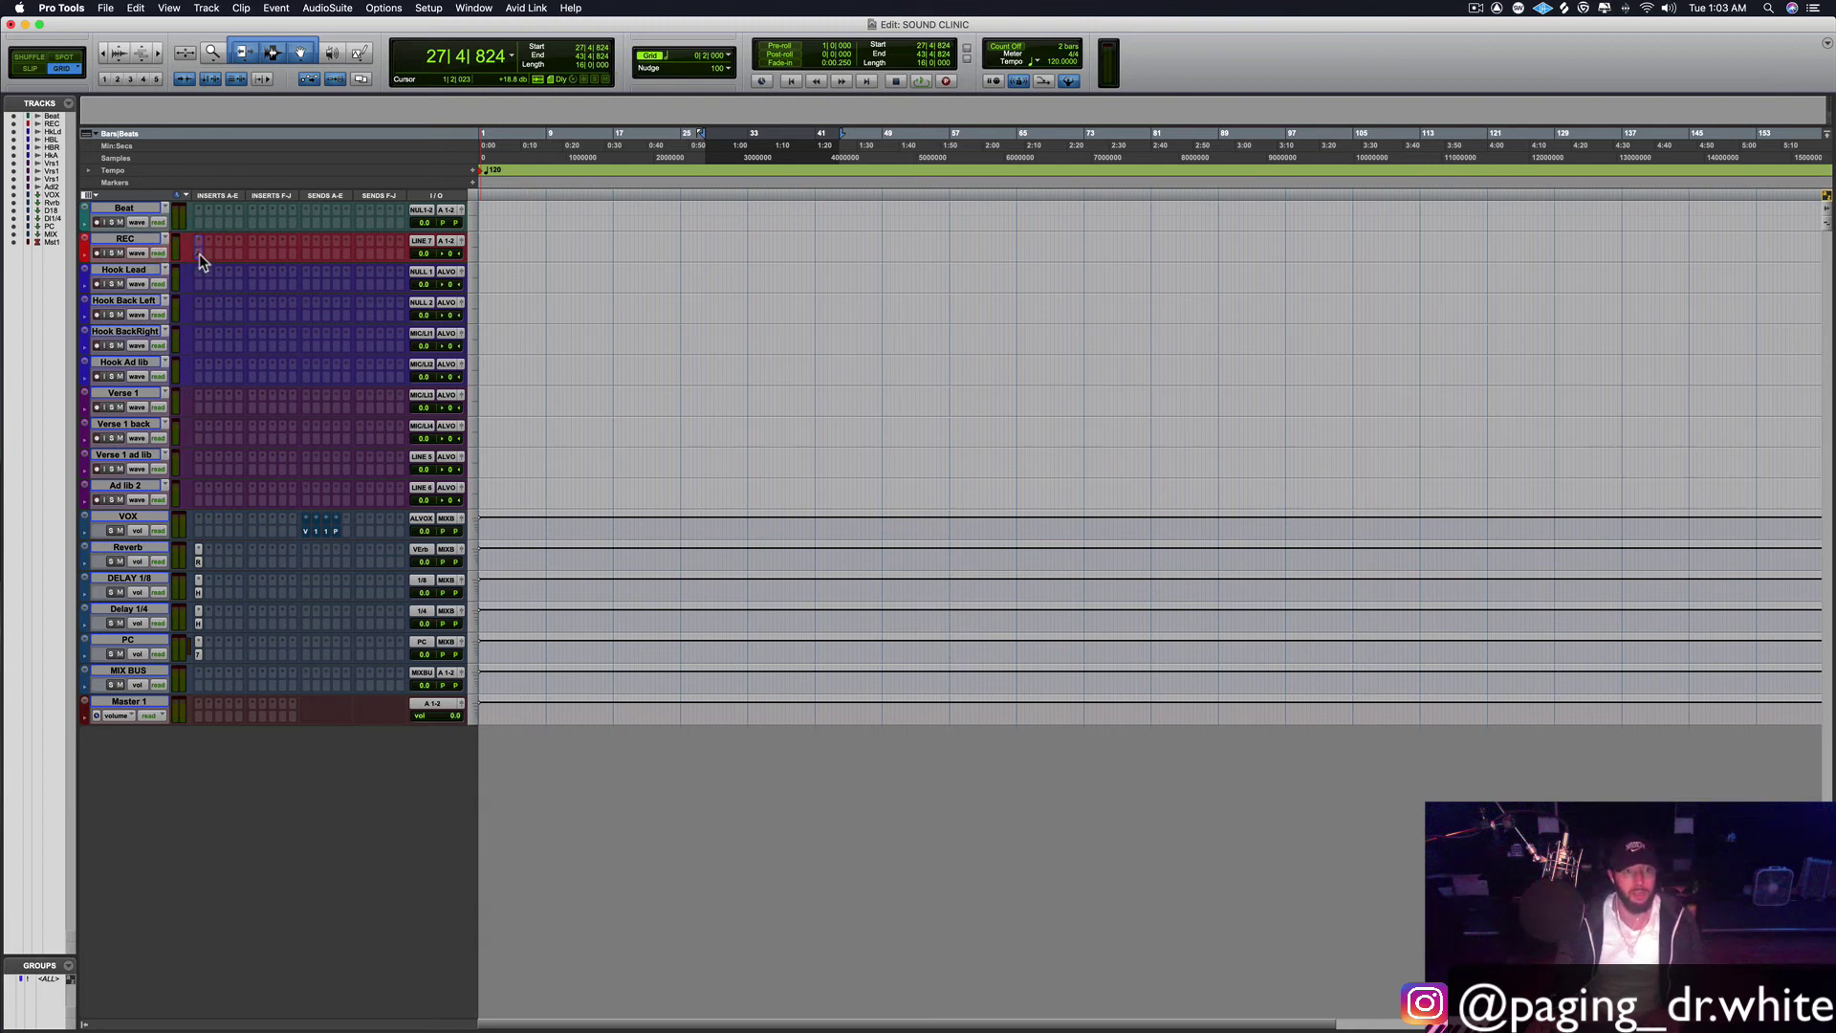
# Step: Copy the inactive Auto-Tune Pro insert to the Hook Lead and Hook Back Left tracks, then remove both copies
pyautogui.moveTo(197, 253); pyautogui.dragTo(201, 304)
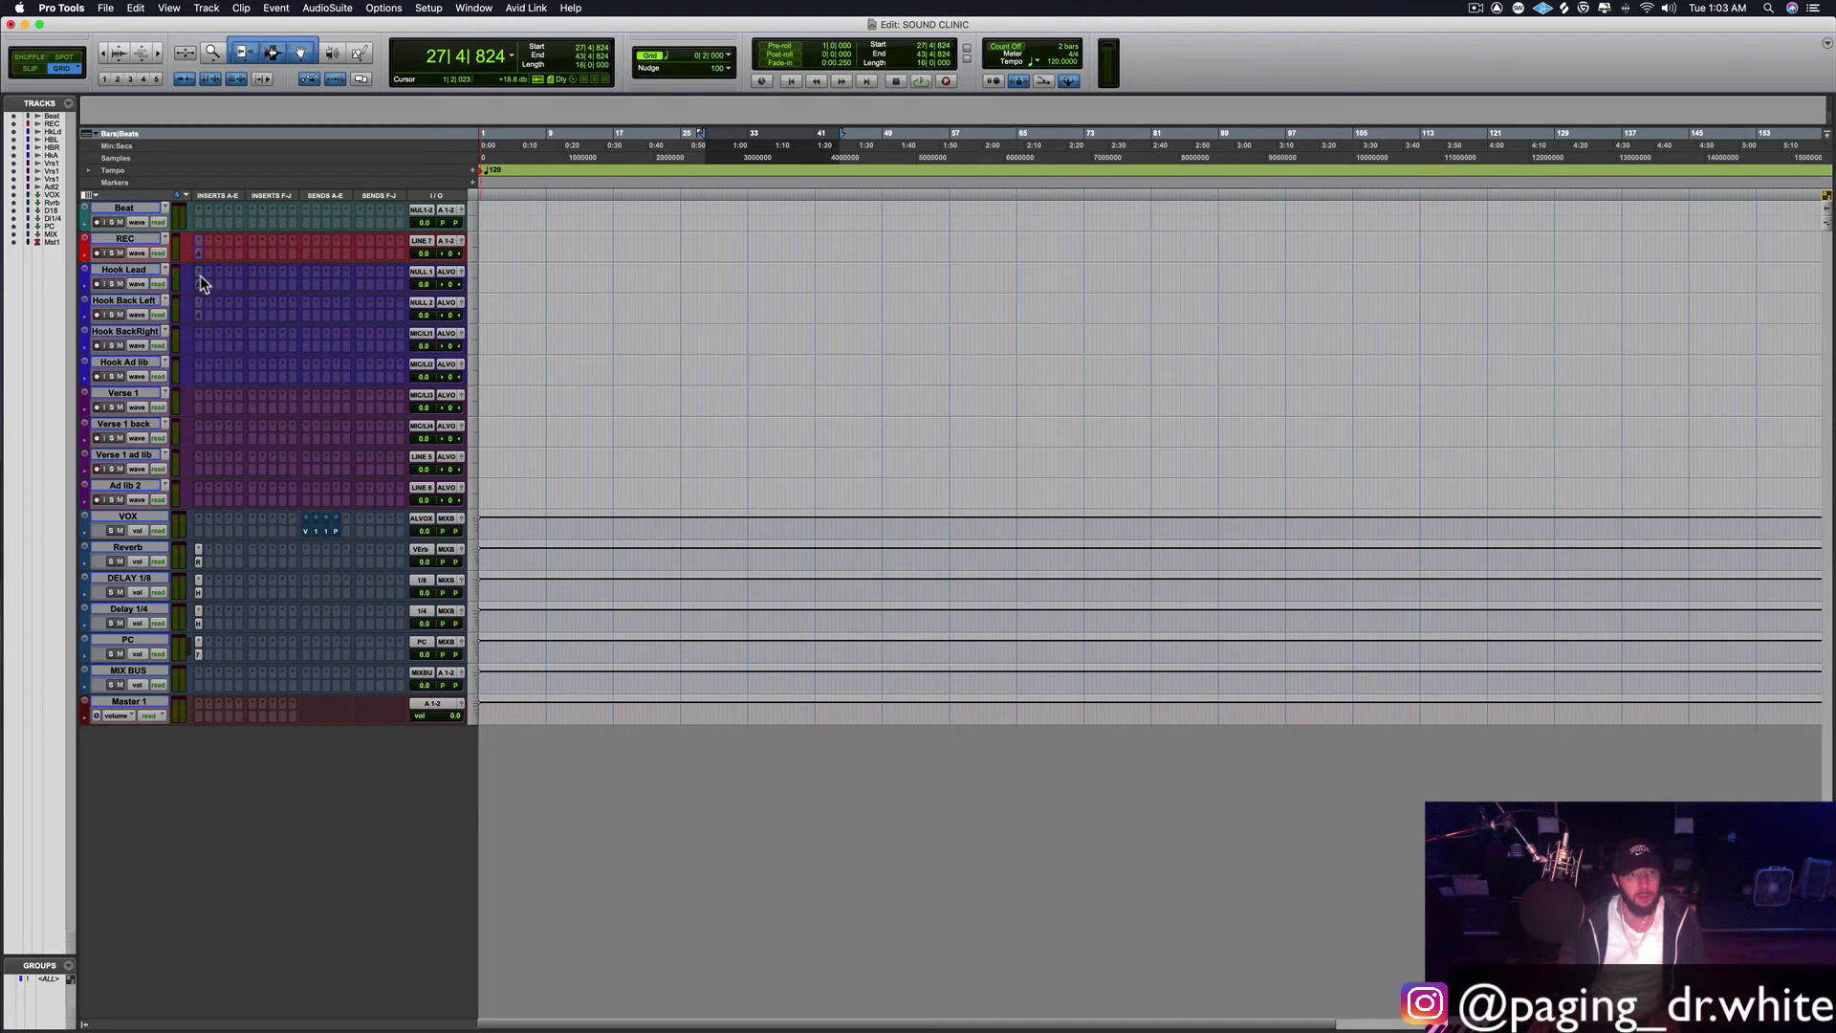
pyautogui.click(197, 284)
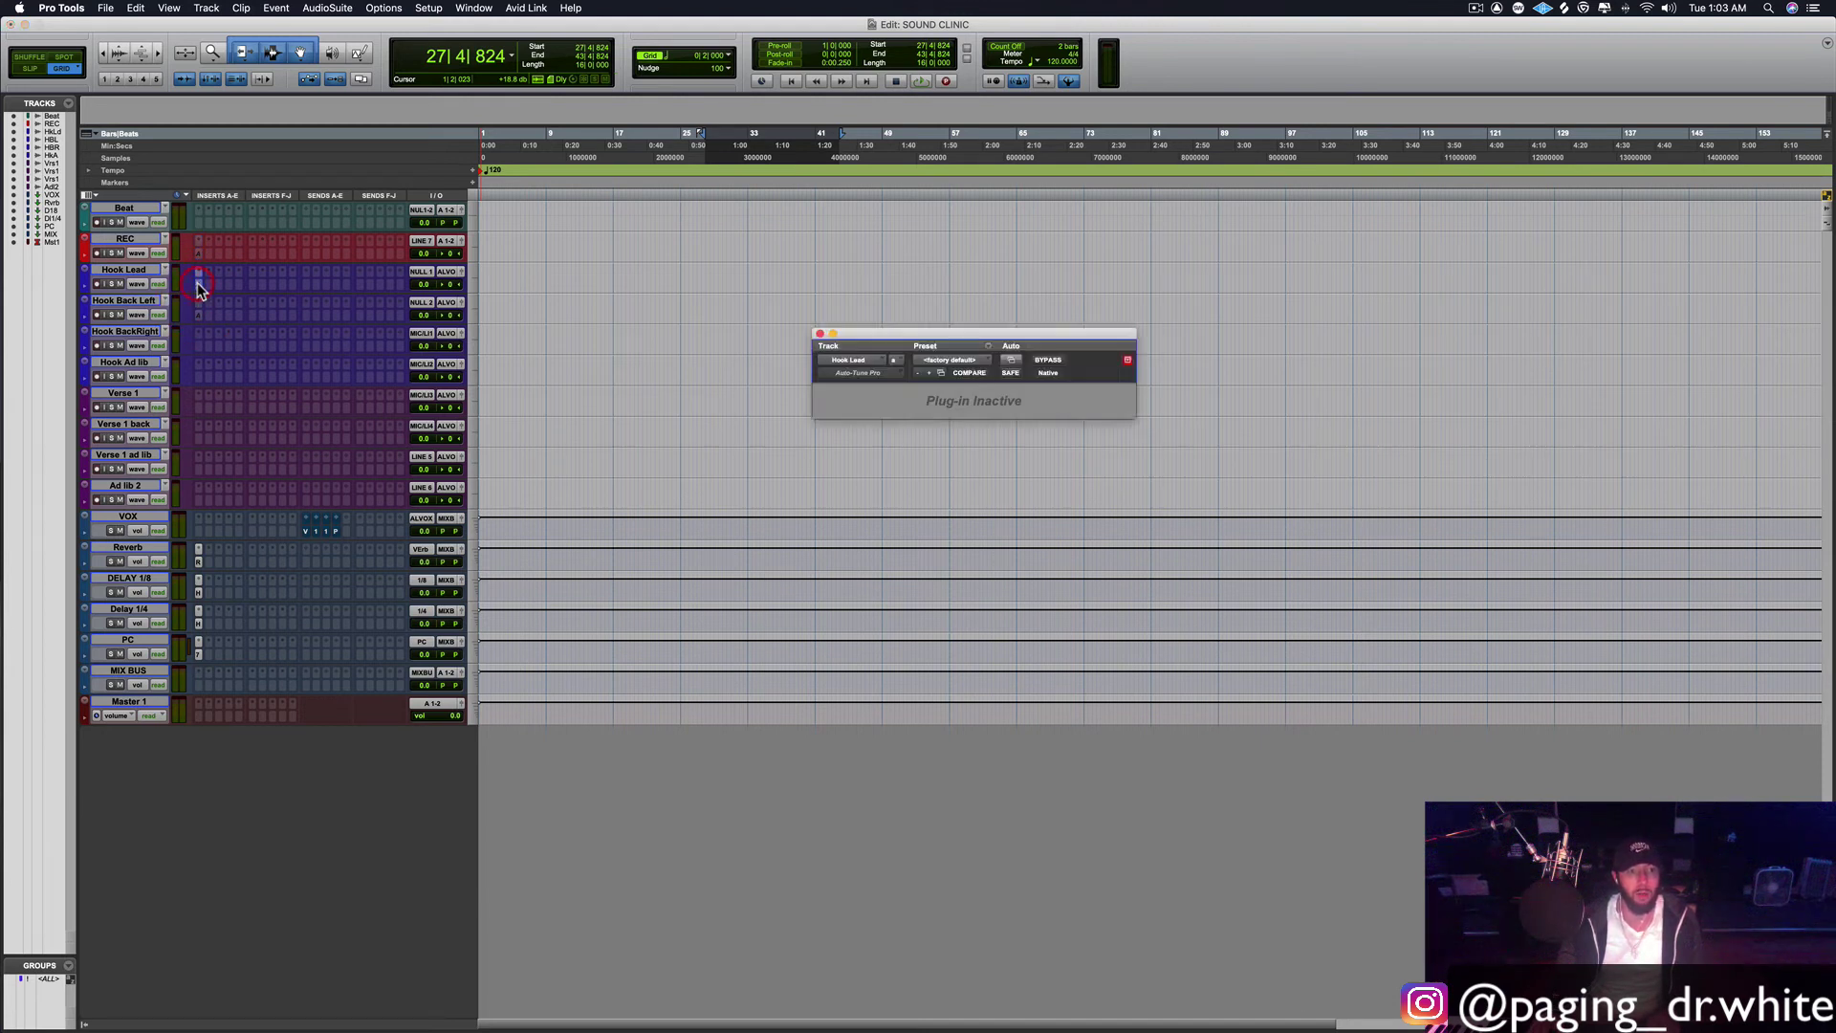
pyautogui.click(201, 279)
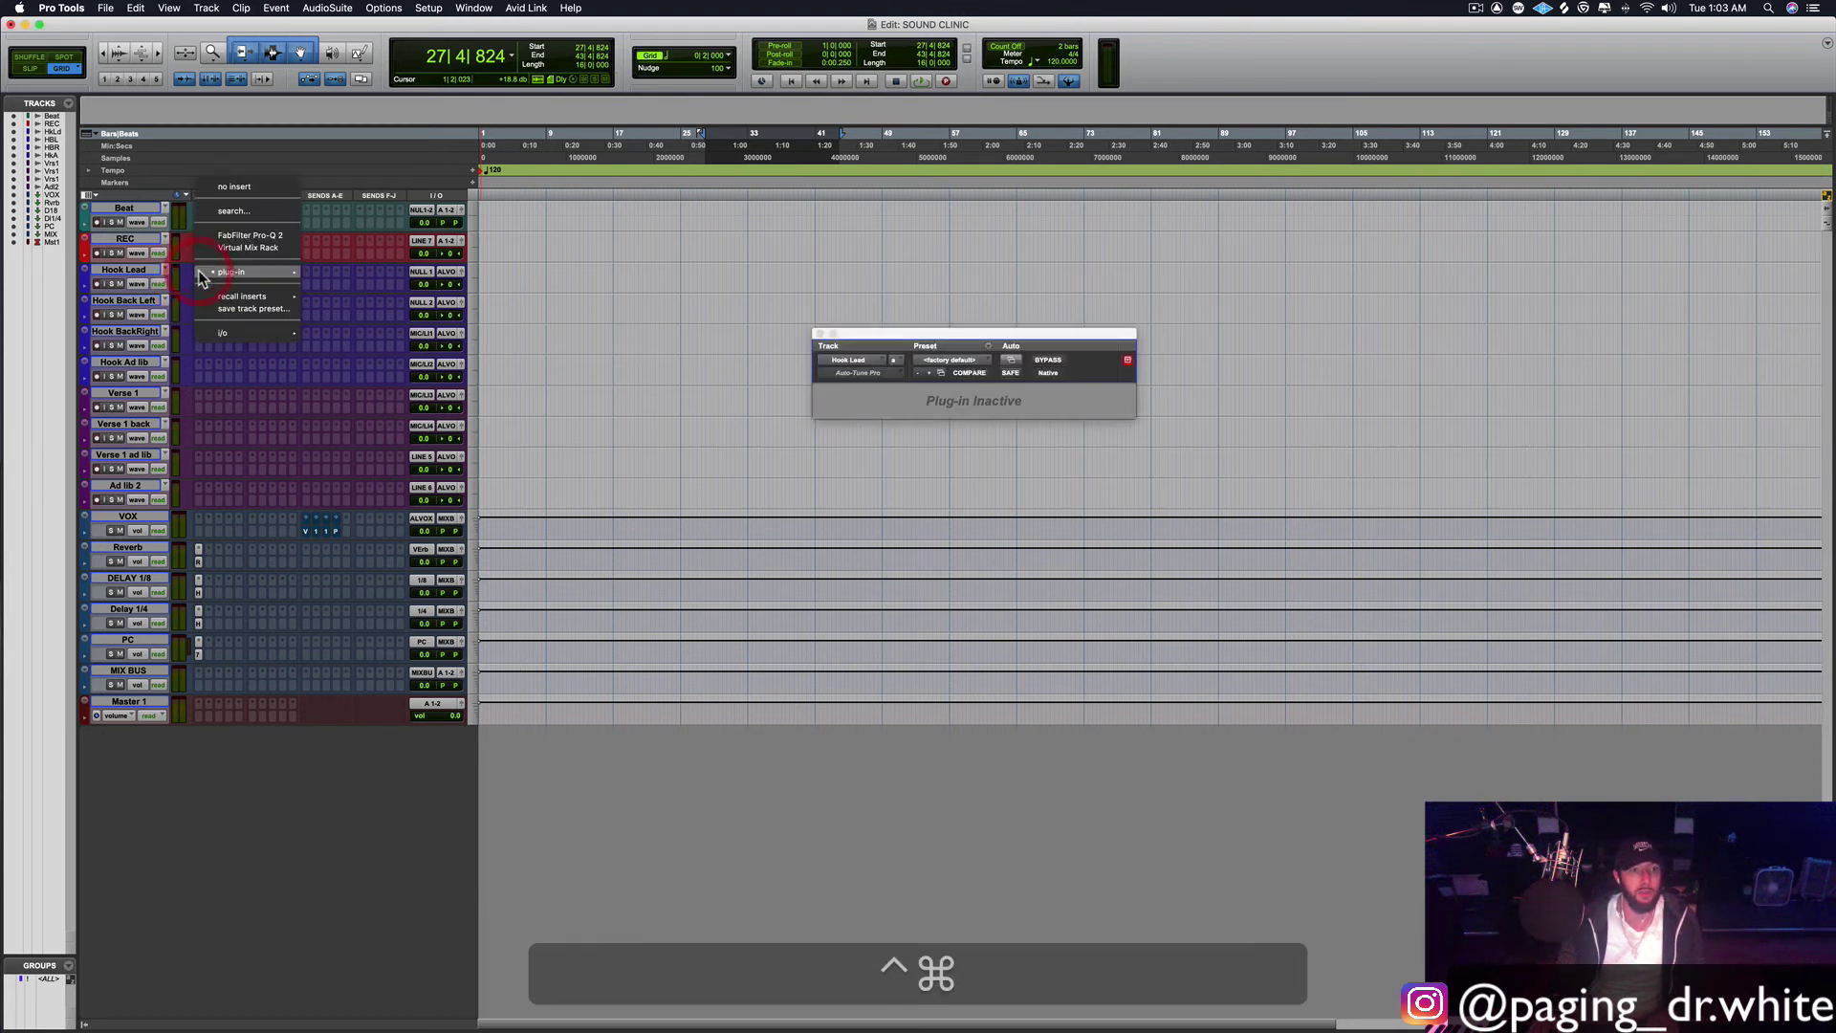
pyautogui.click(240, 204)
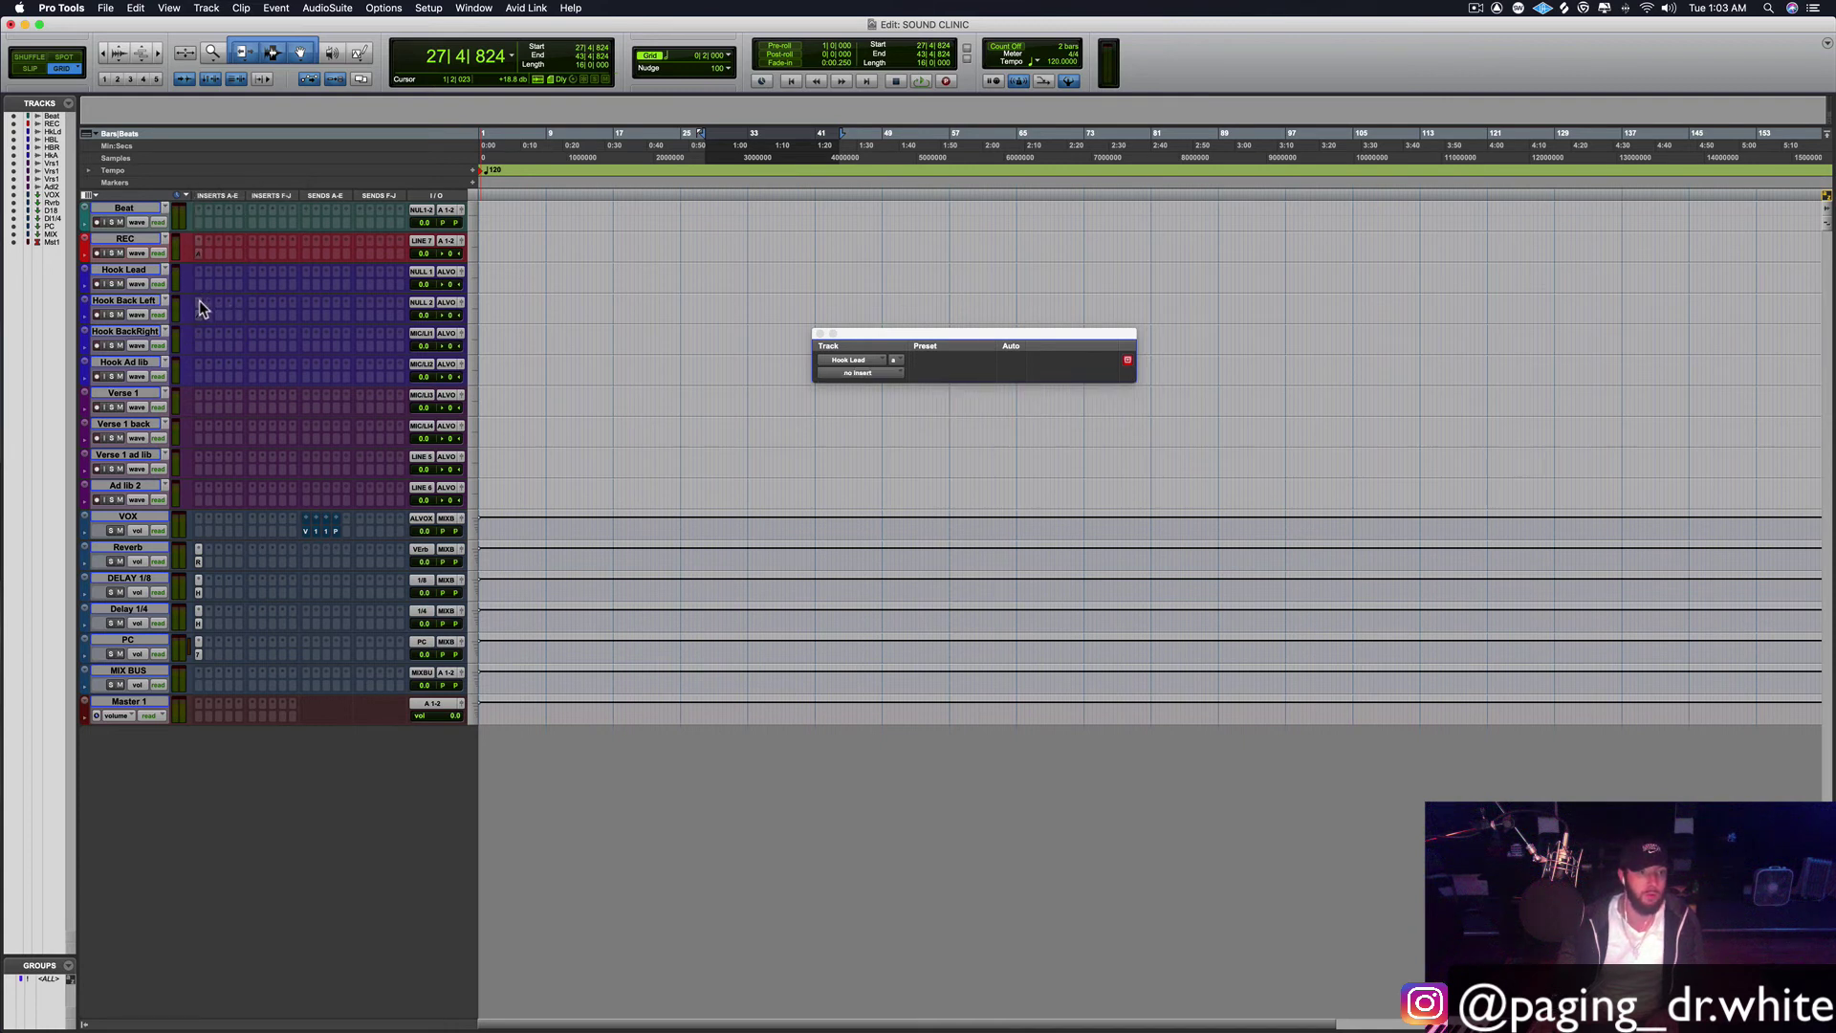
pyautogui.click(199, 301)
pyautogui.click(232, 219)
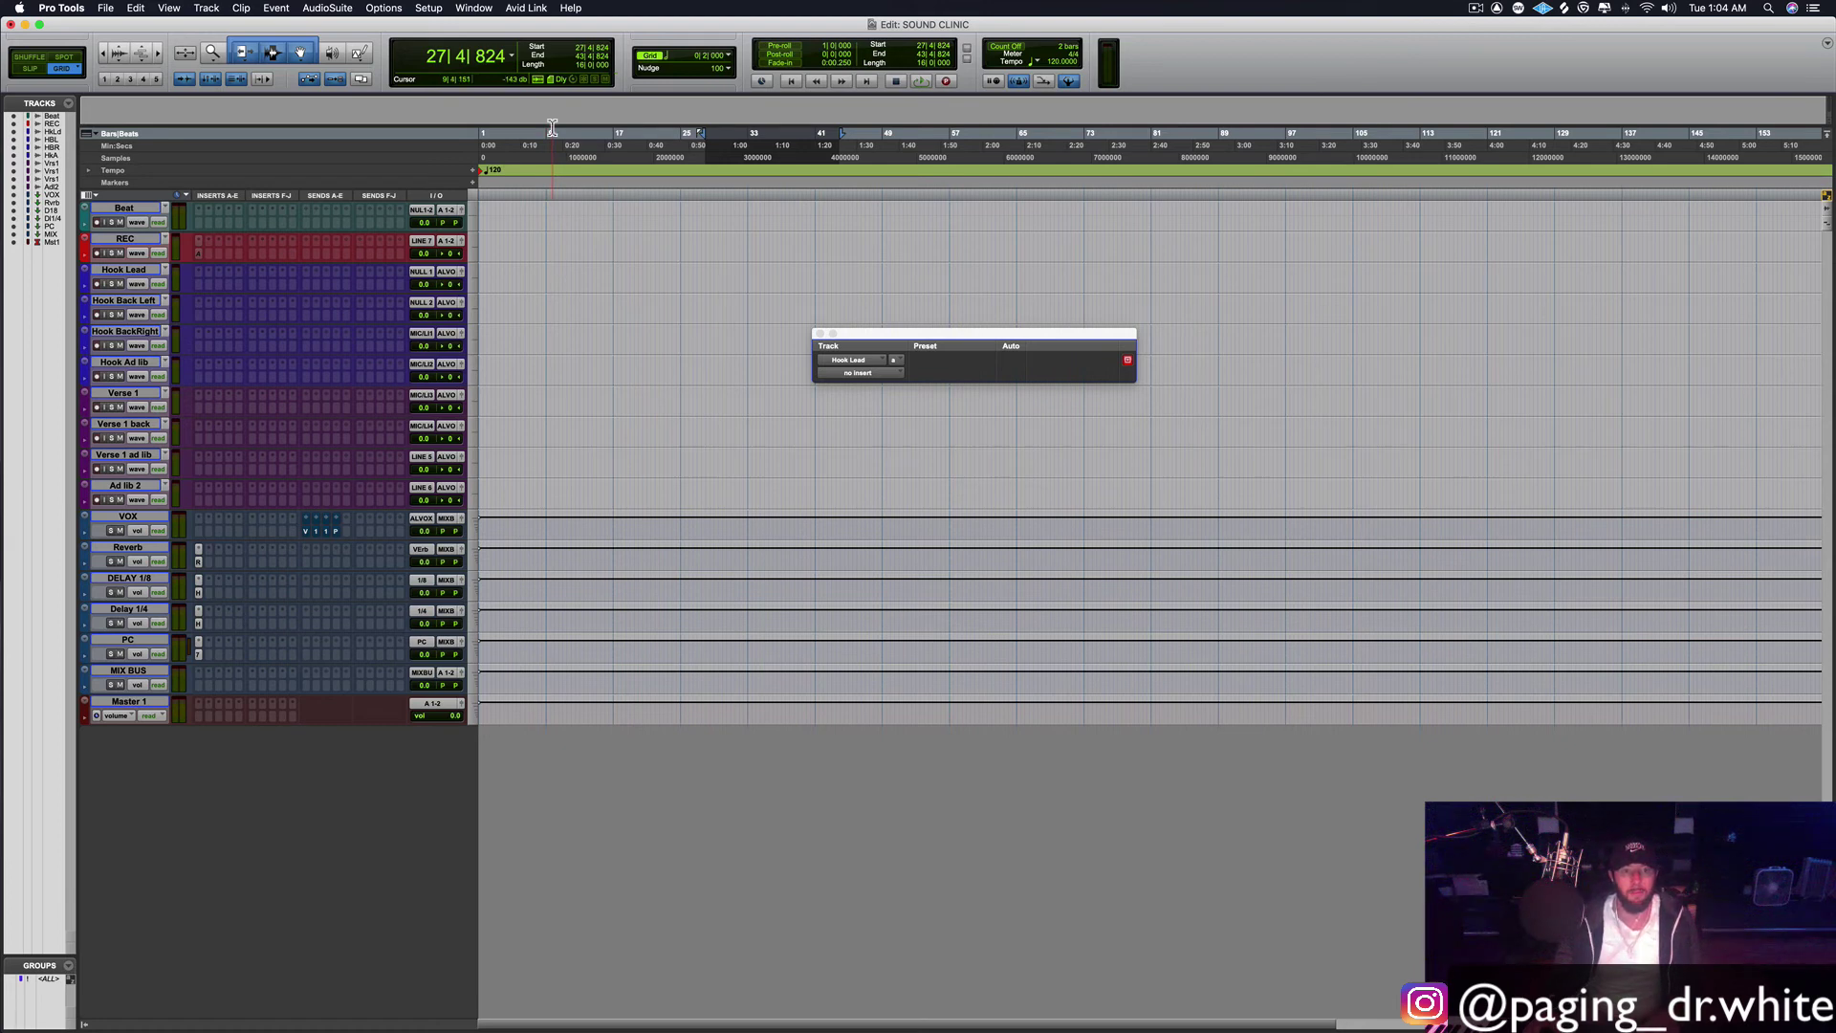
# Step: Switch the main counter to Min:Secs, toggle it back to Bars|Beats, and leave it on Min:Secs
pyautogui.click(512, 55)
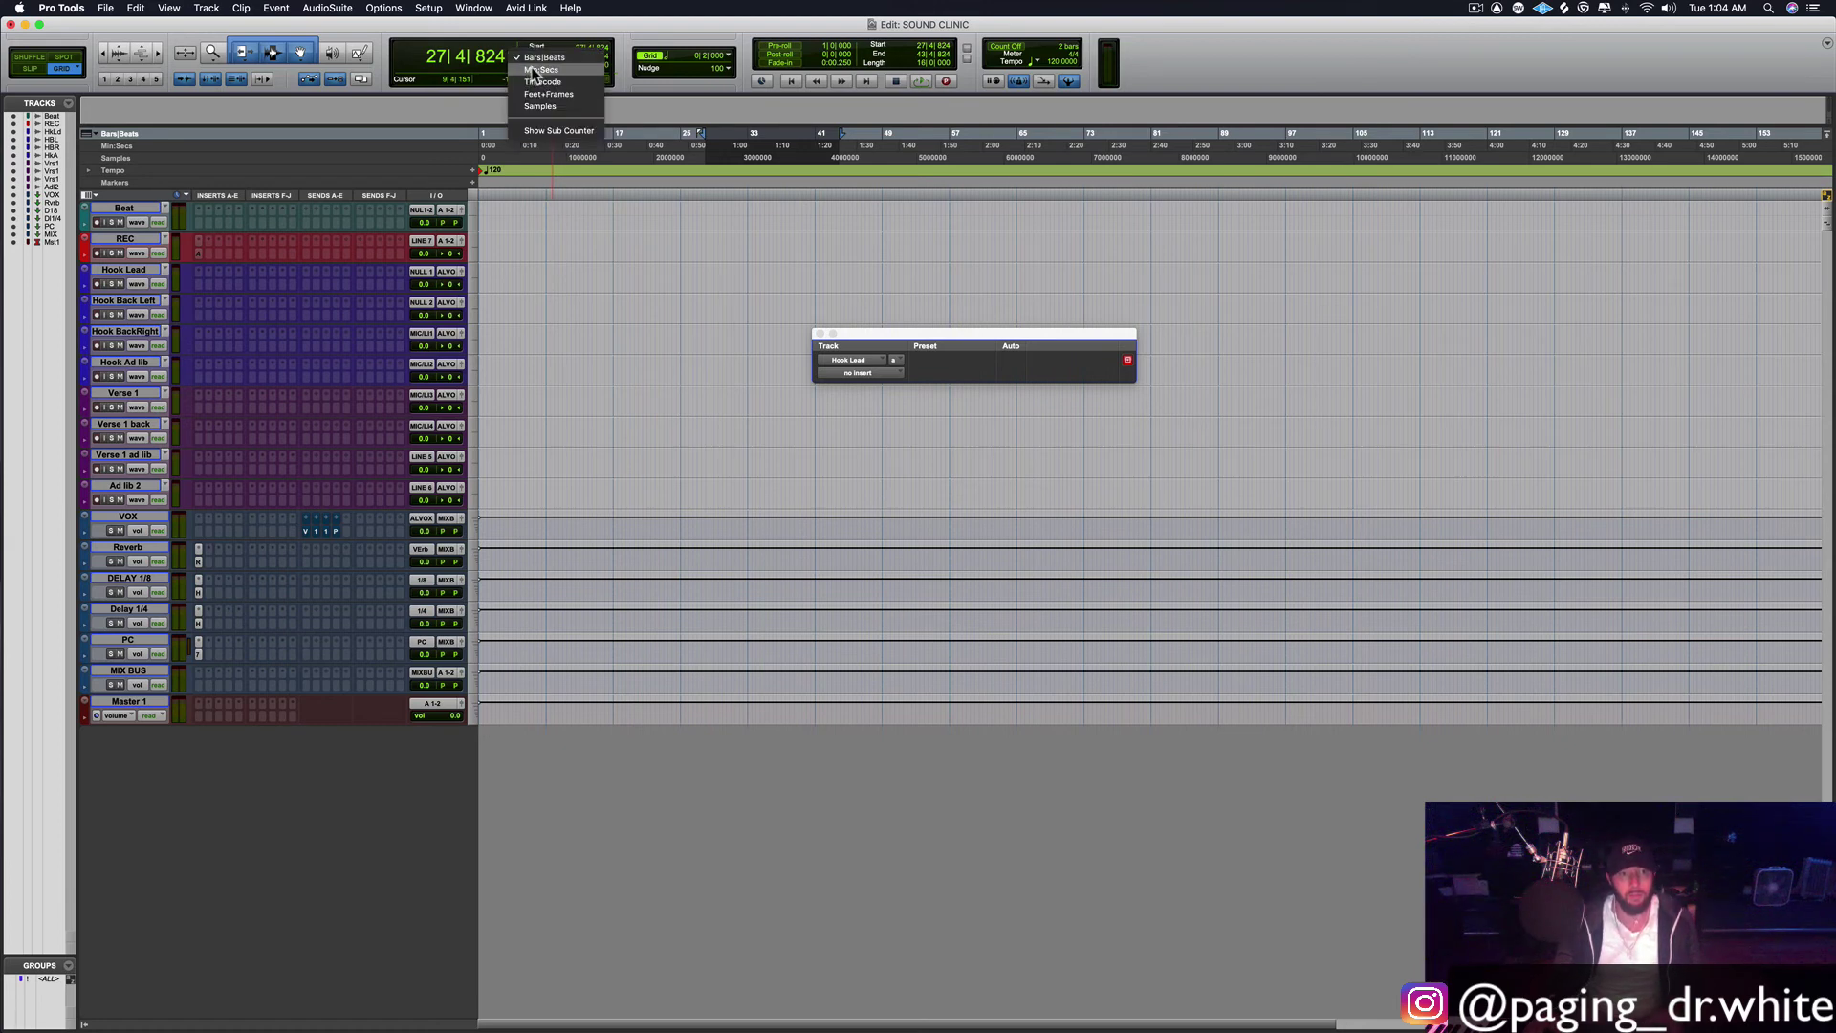
pyautogui.click(537, 70)
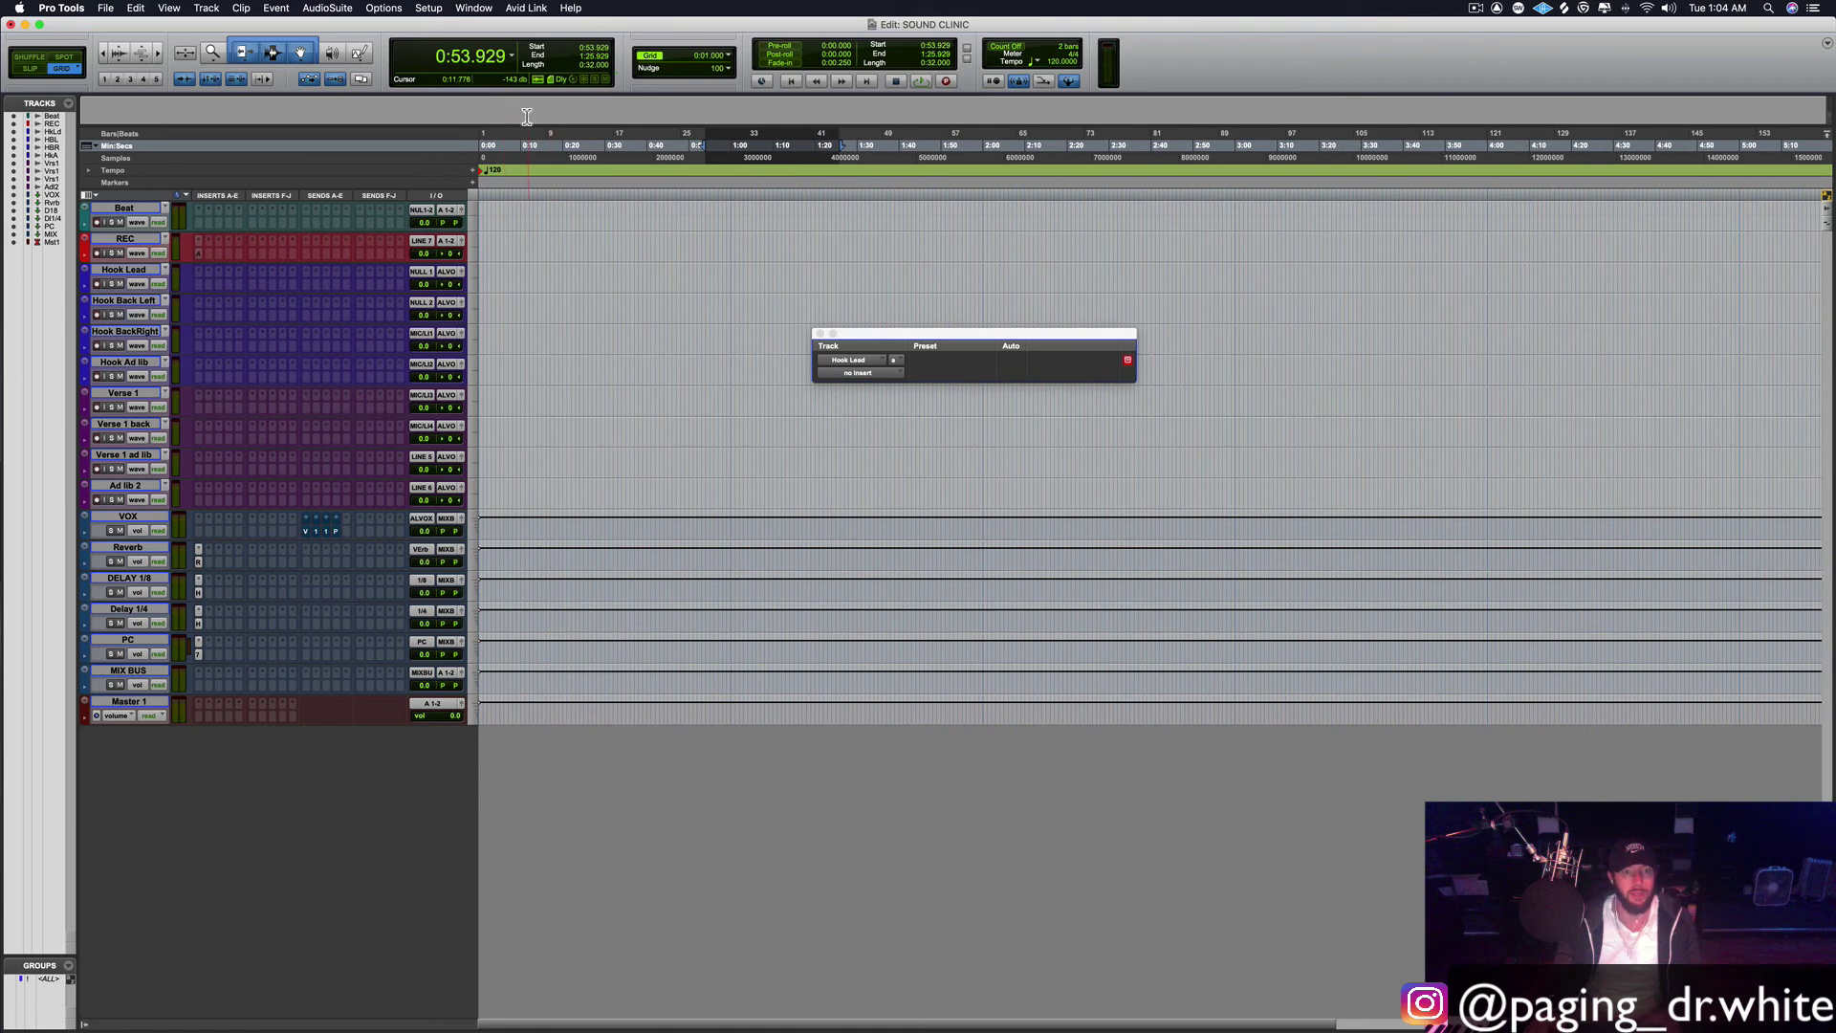
pyautogui.click(513, 59)
pyautogui.click(509, 59)
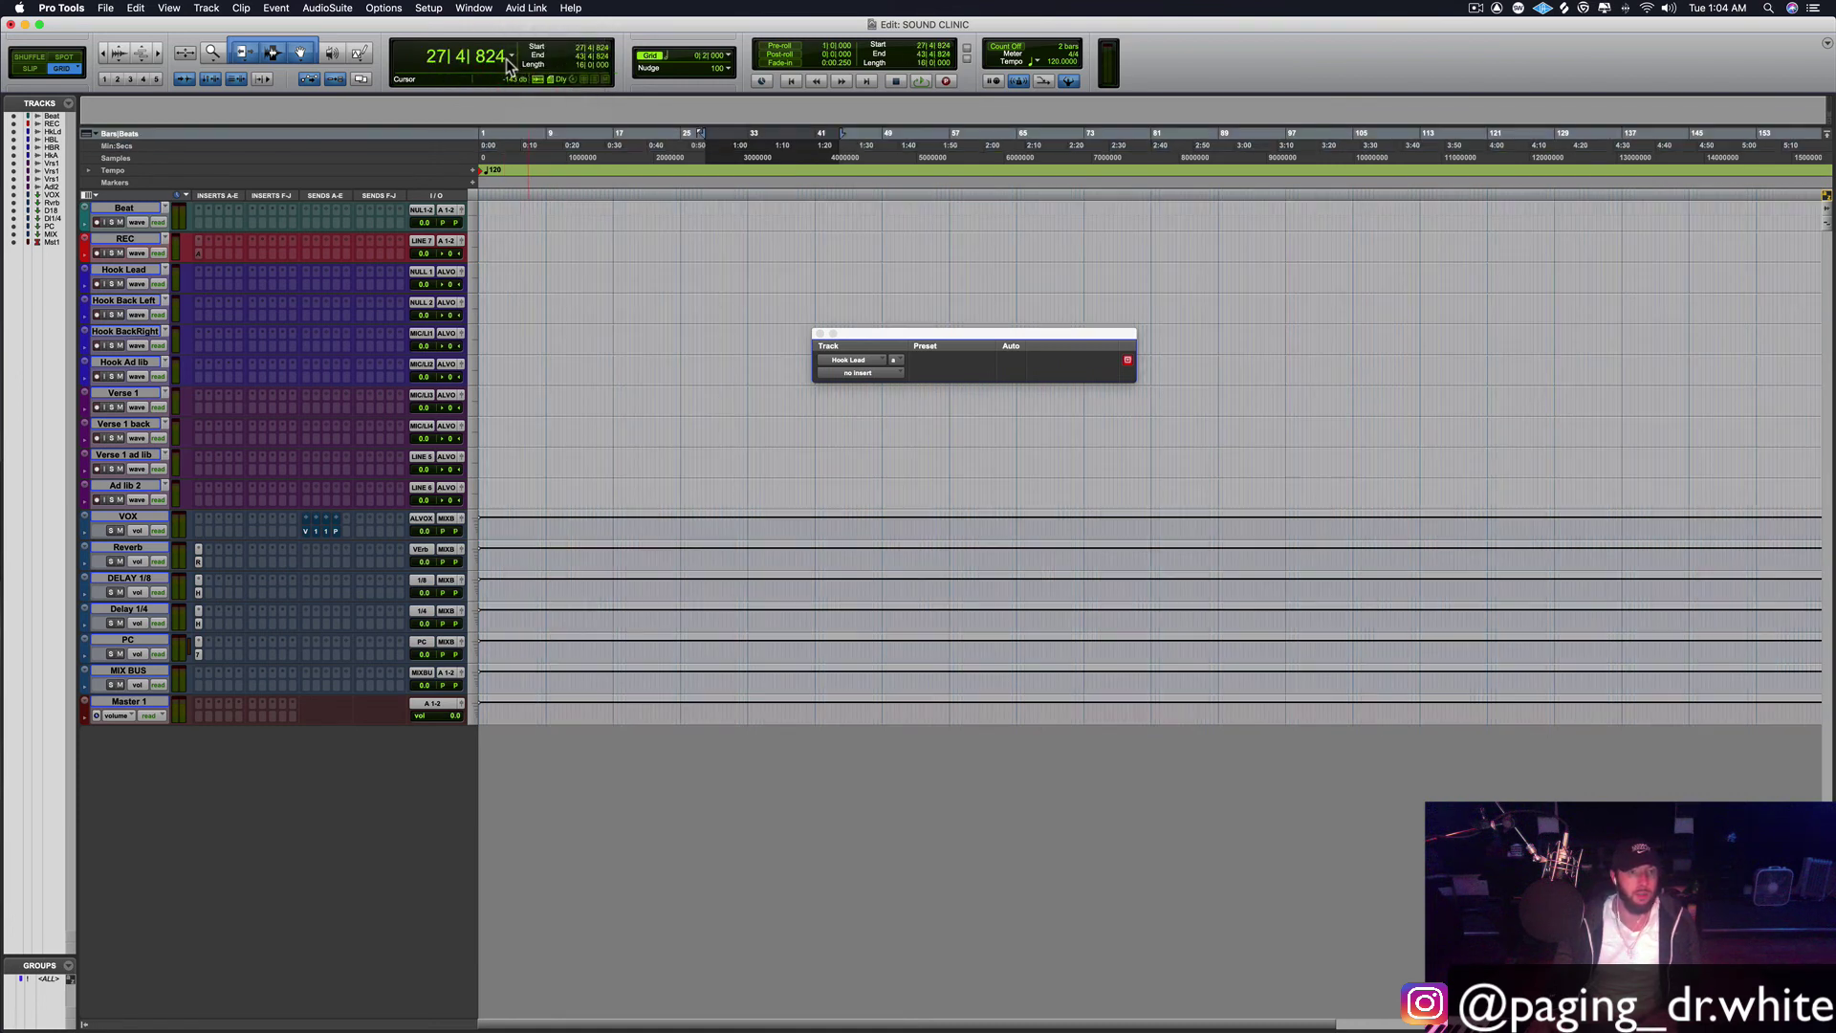
pyautogui.click(510, 59)
pyautogui.click(606, 73)
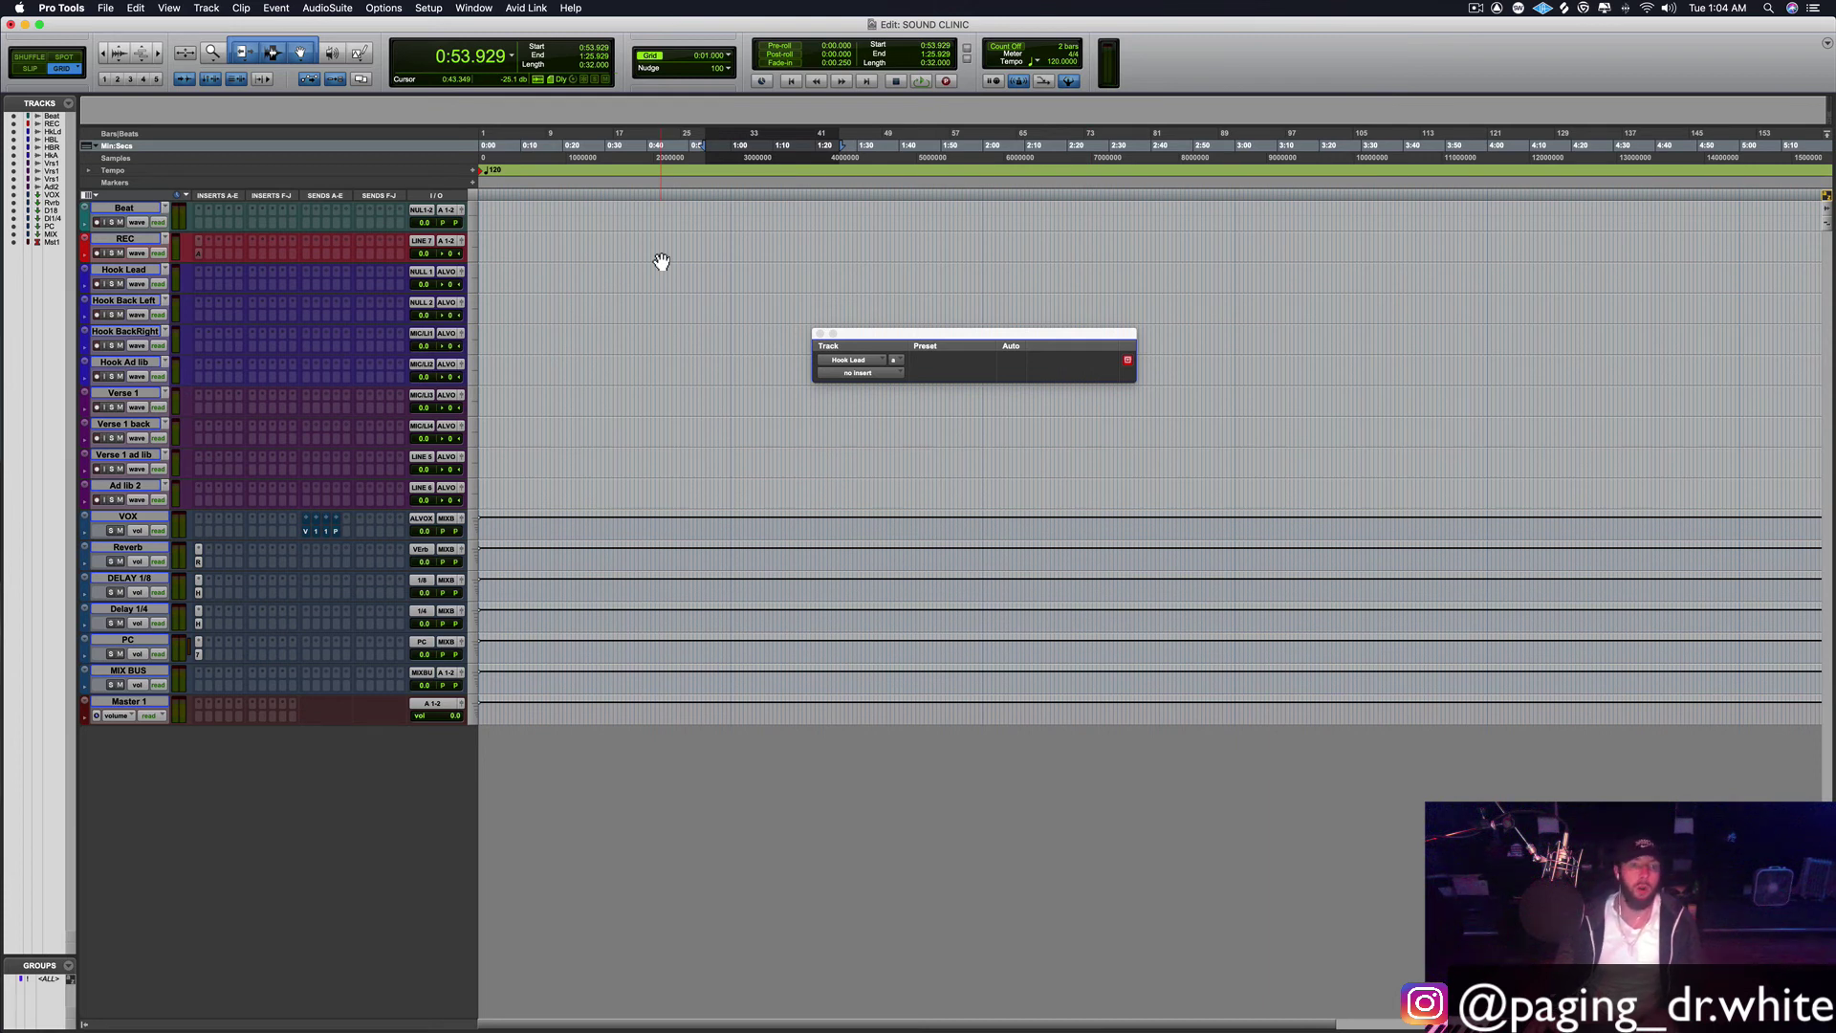
# Step: Save the session as a system-installed template named SOUND CLINIC in the Record+Mix category
pyautogui.click(103, 9)
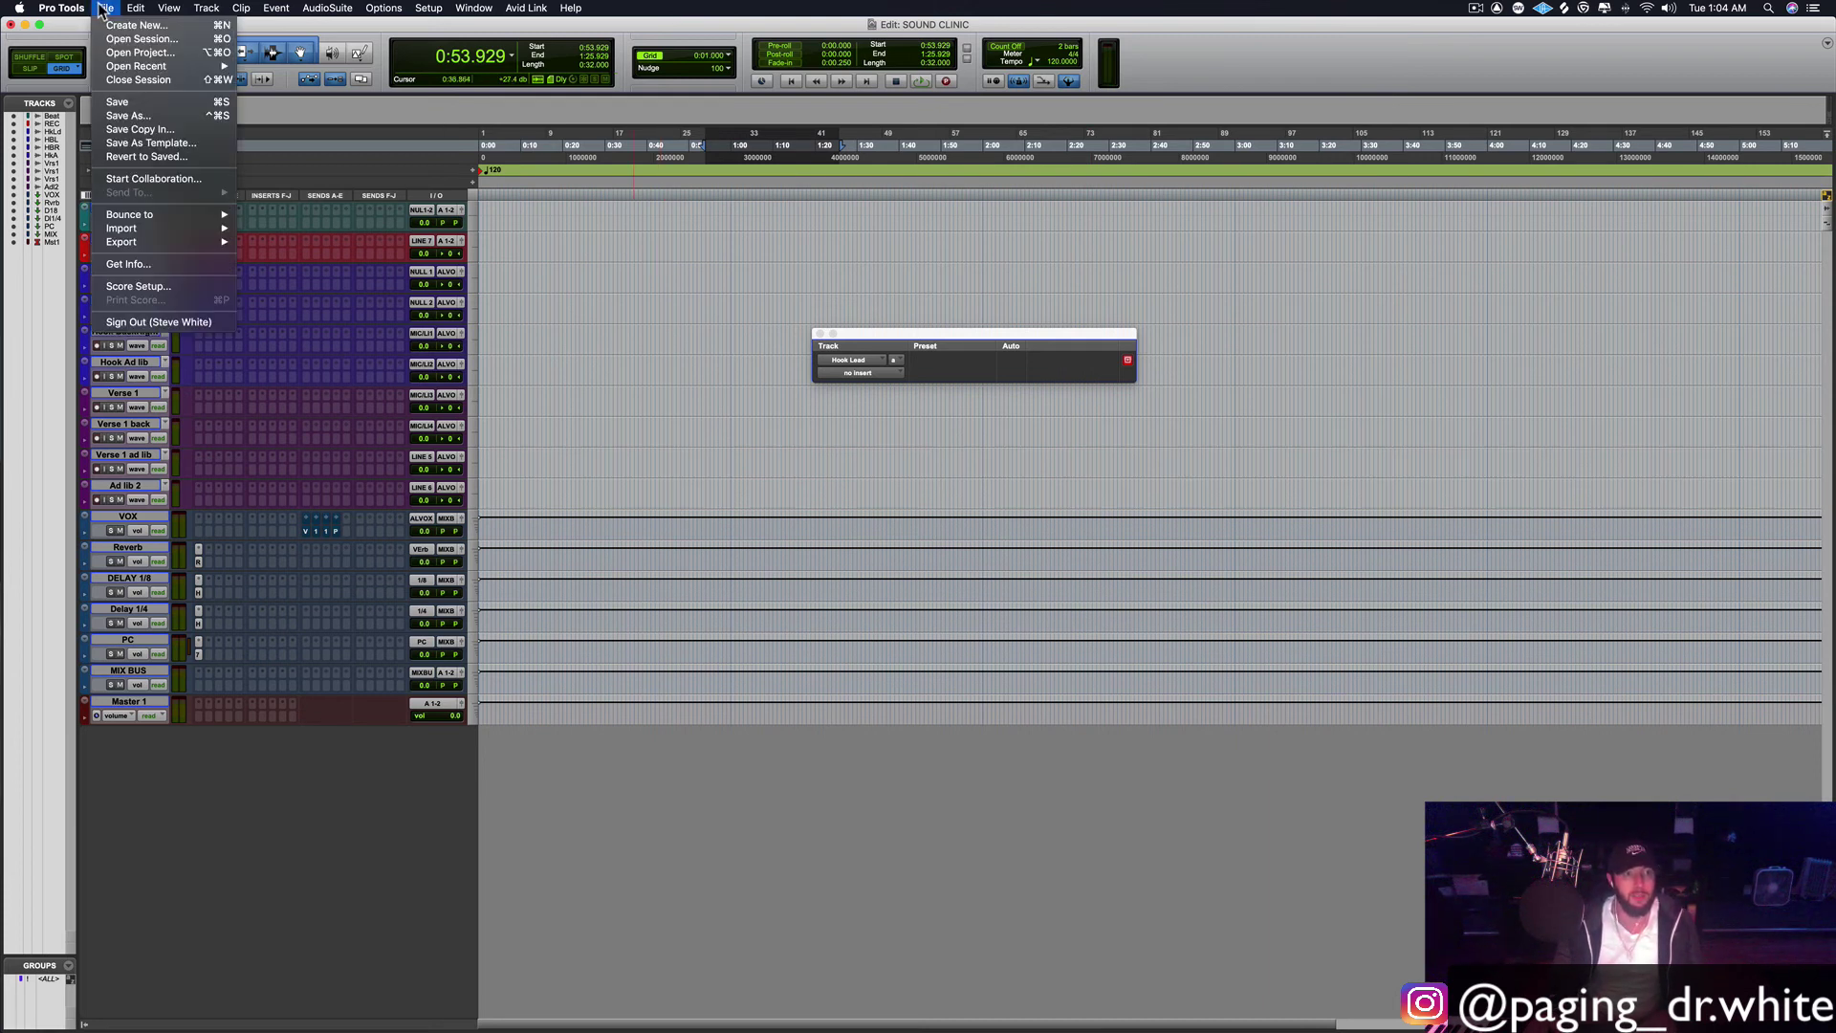
pyautogui.click(151, 143)
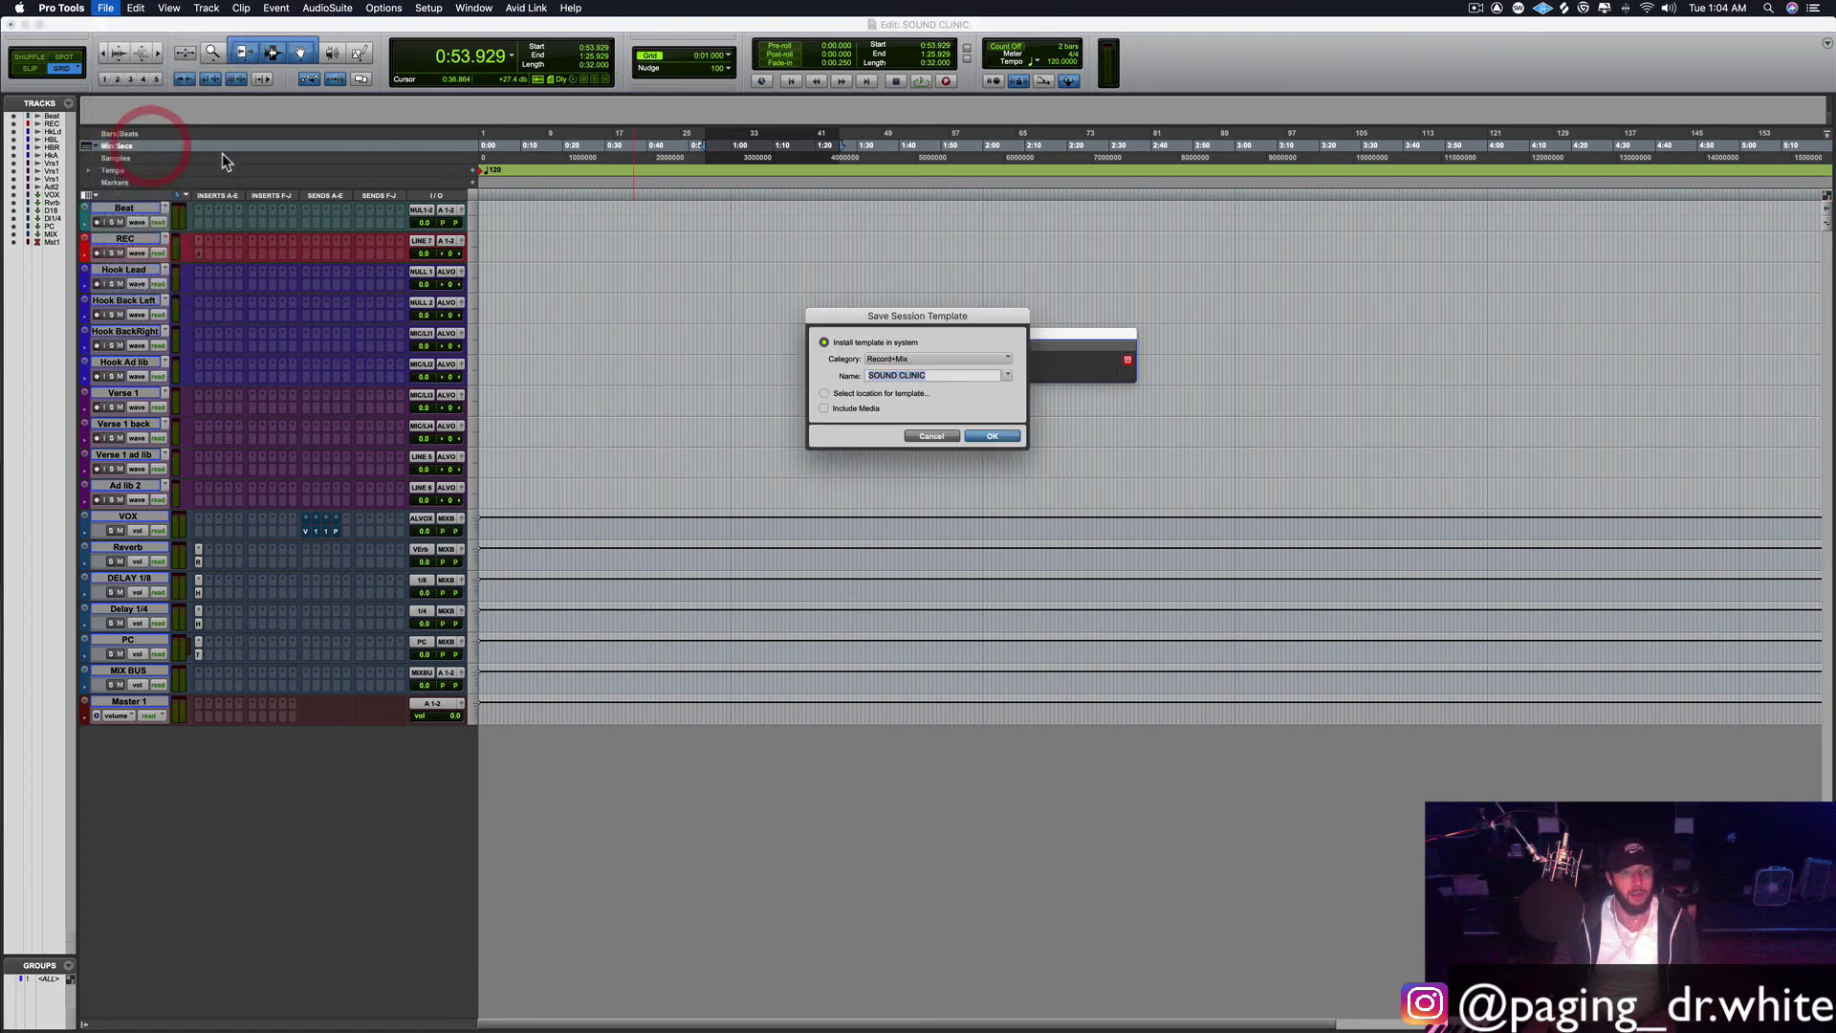
pyautogui.click(919, 364)
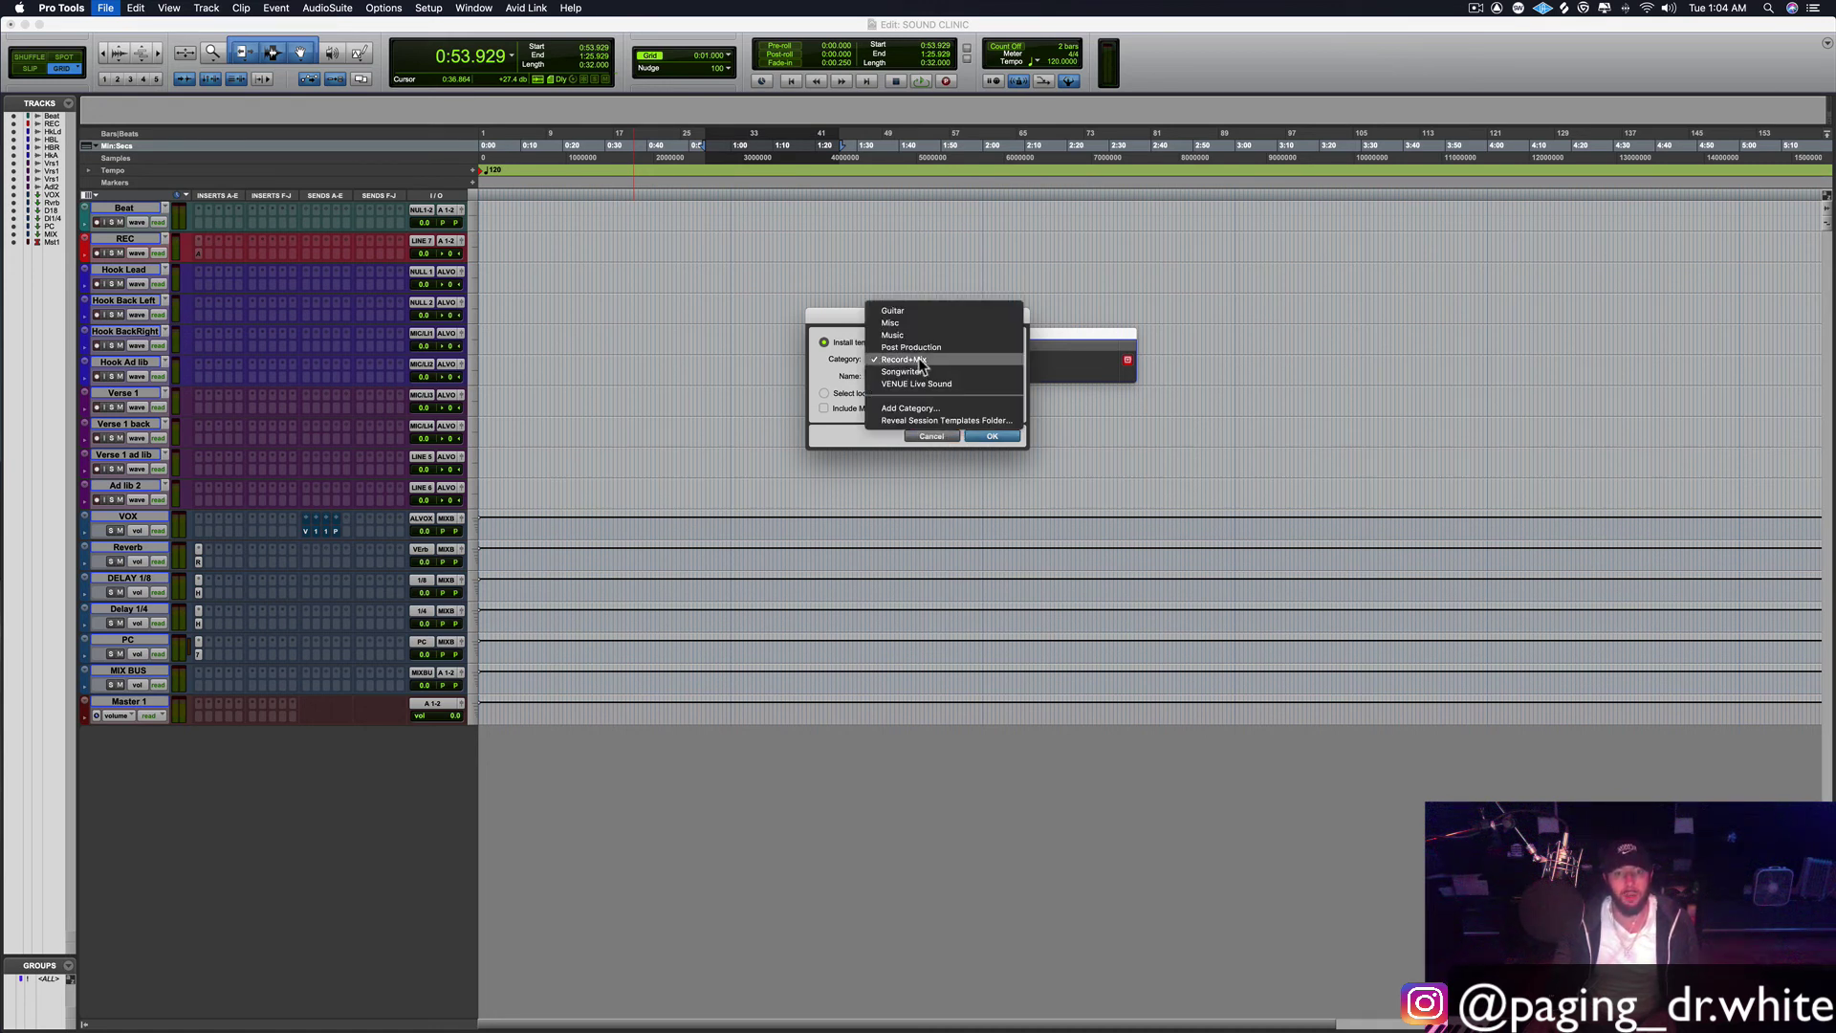
pyautogui.click(941, 363)
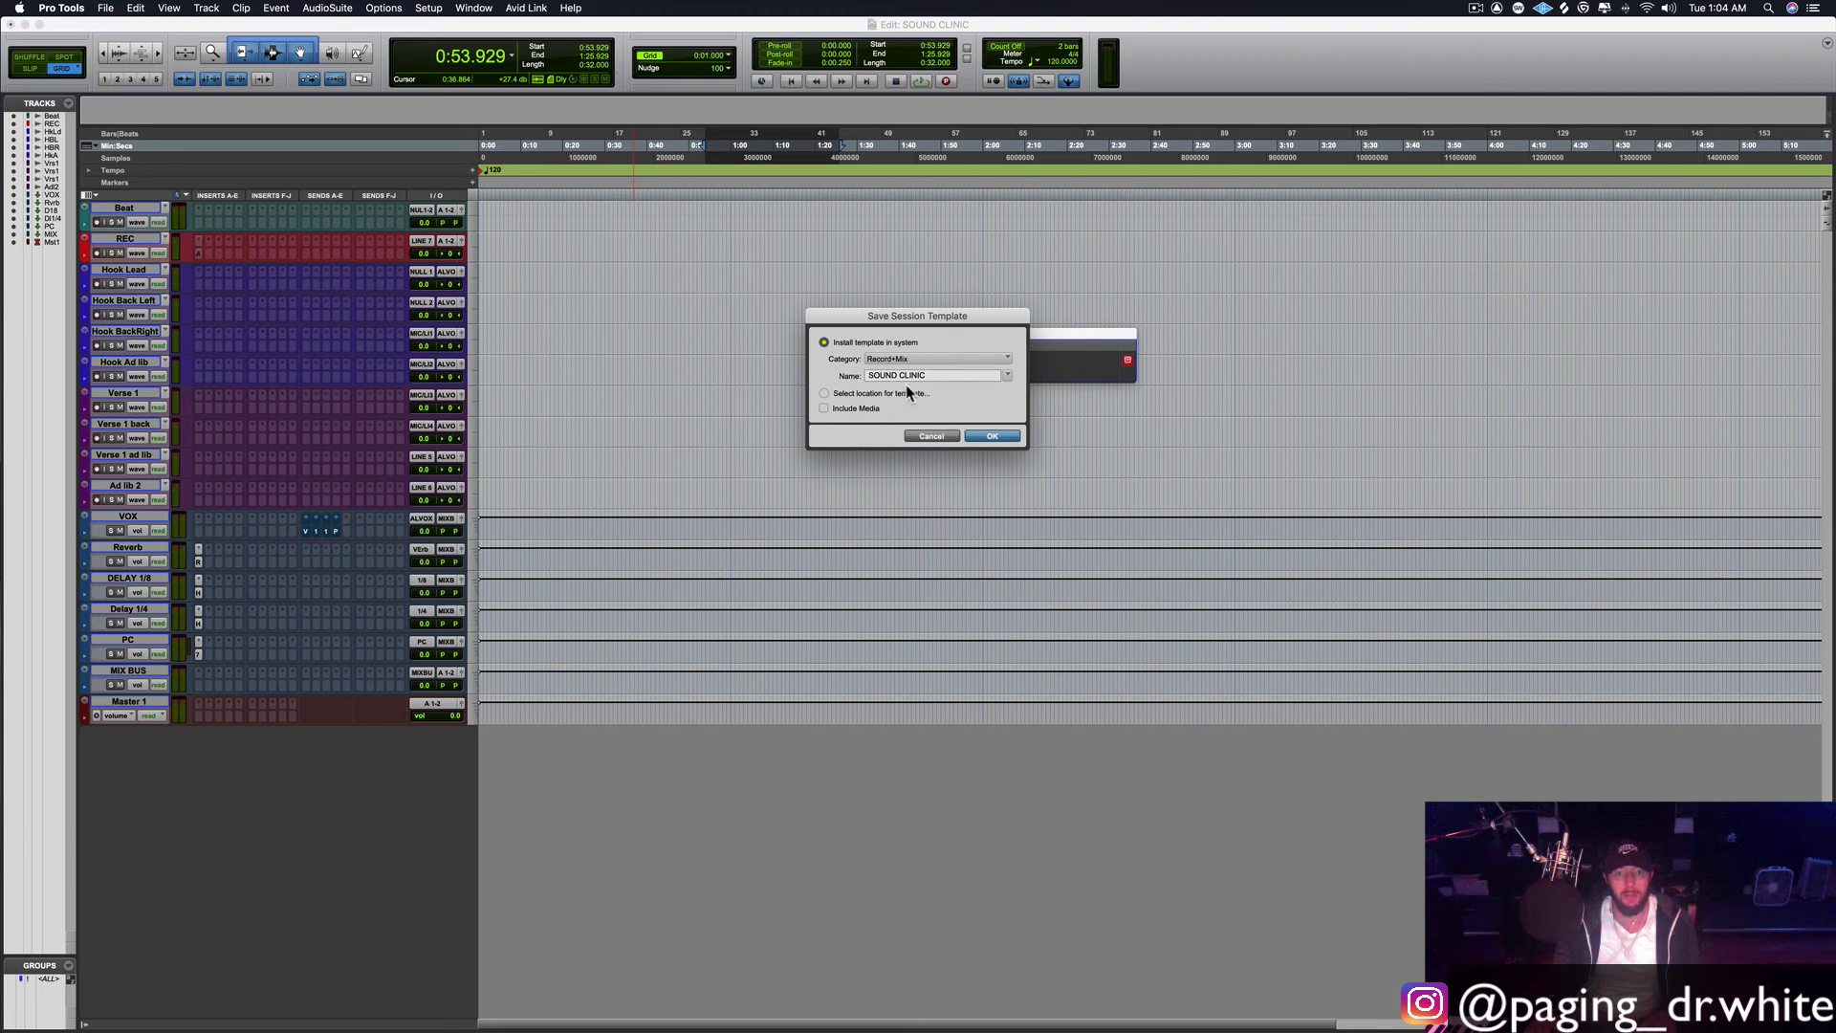
pyautogui.click(992, 436)
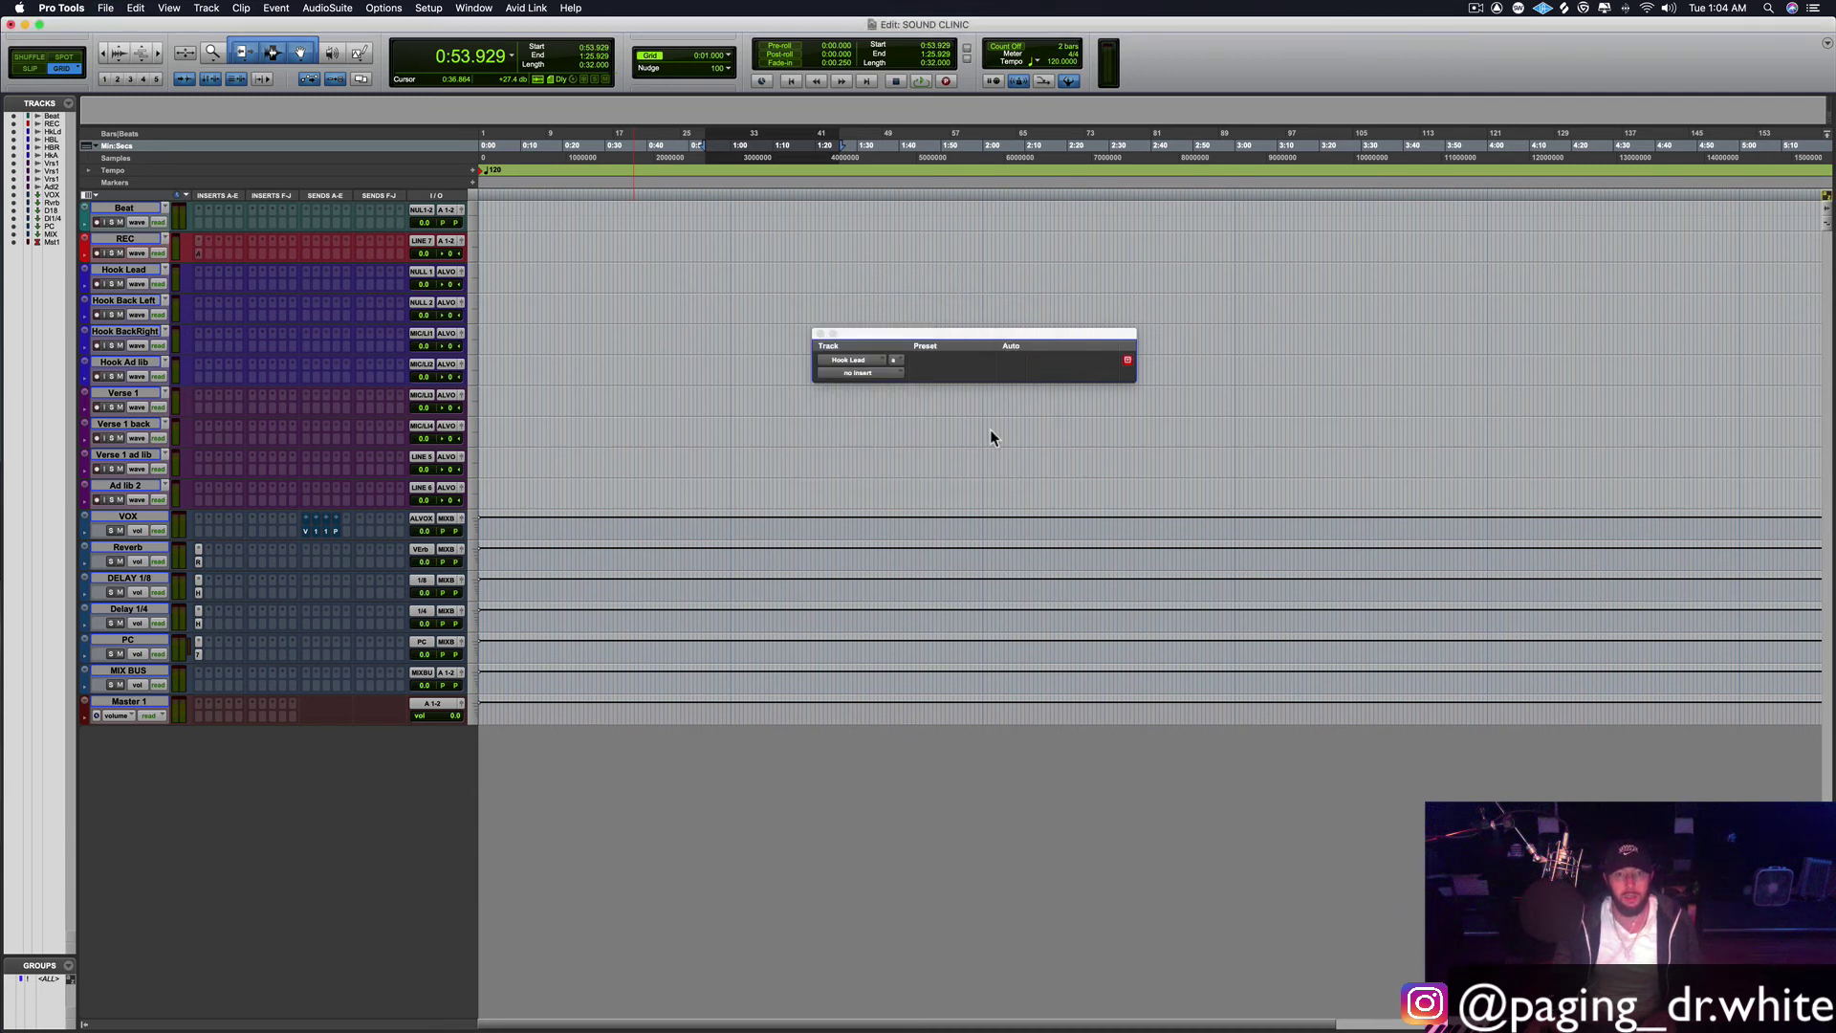
# Step: Save the SOUND CLINIC session and close it
pyautogui.click(106, 8)
pyautogui.click(117, 101)
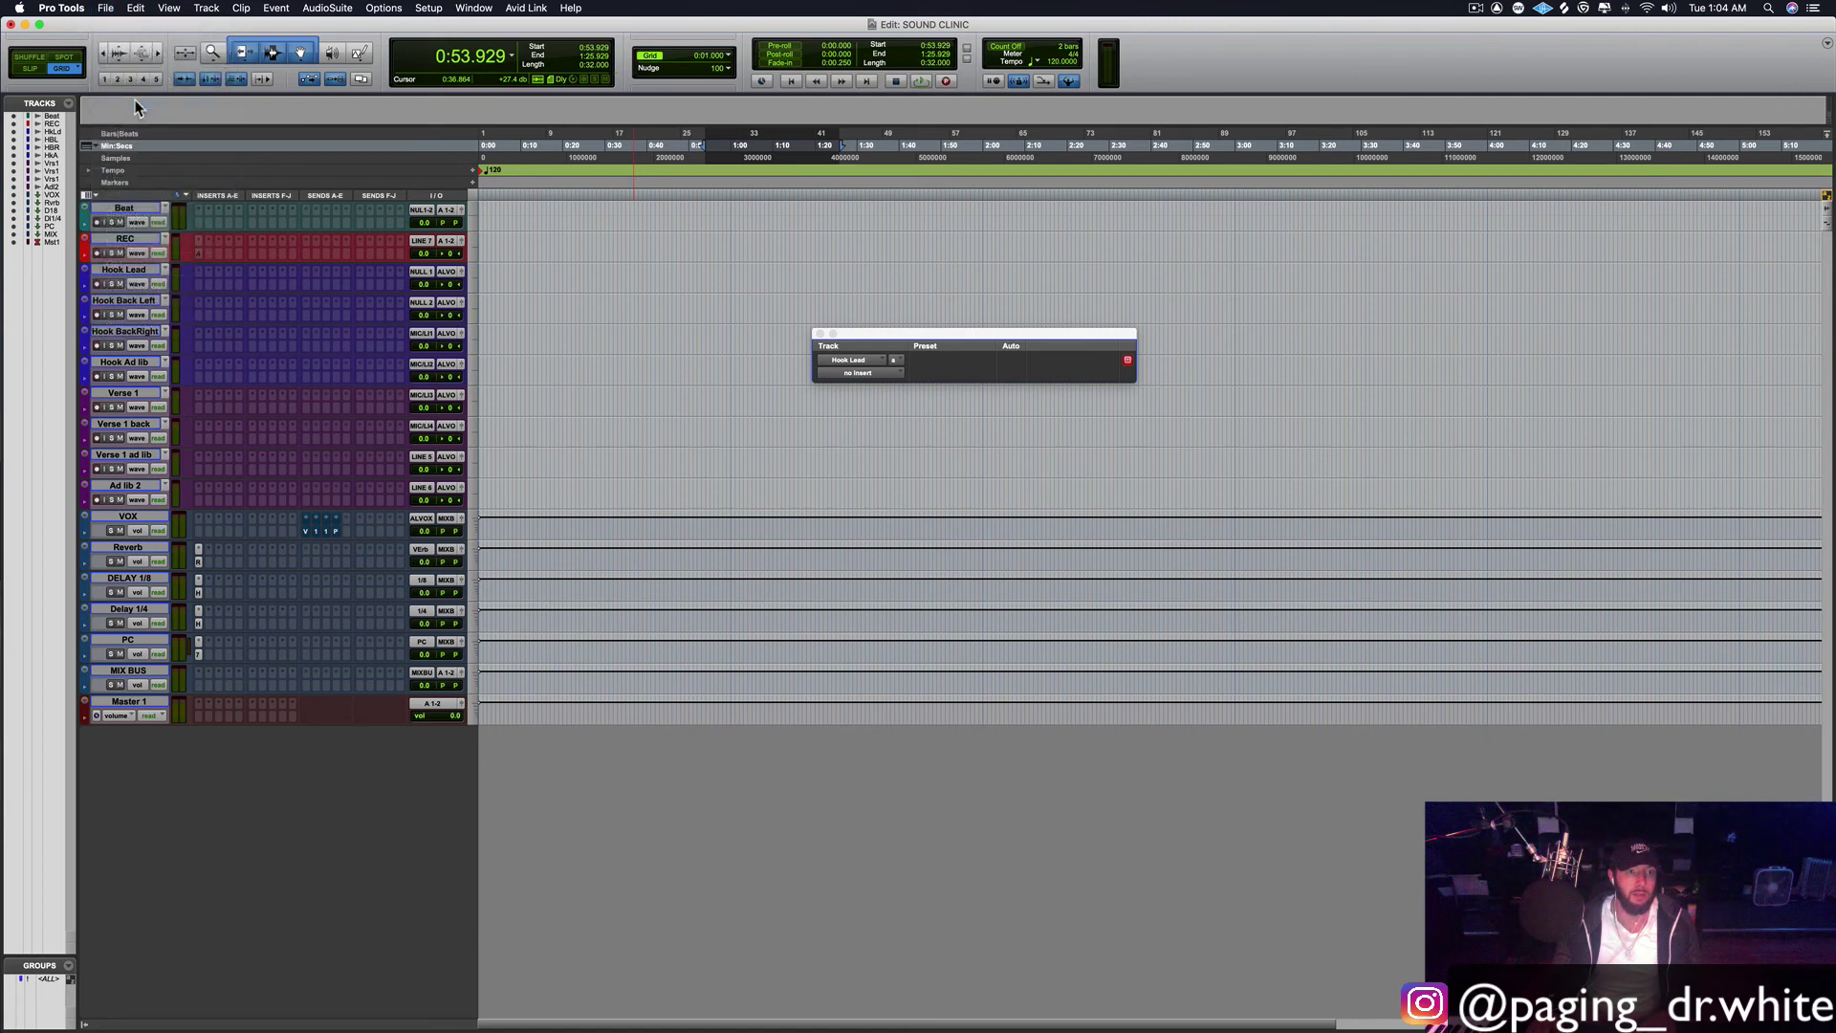
pyautogui.click(106, 8)
pyautogui.click(143, 83)
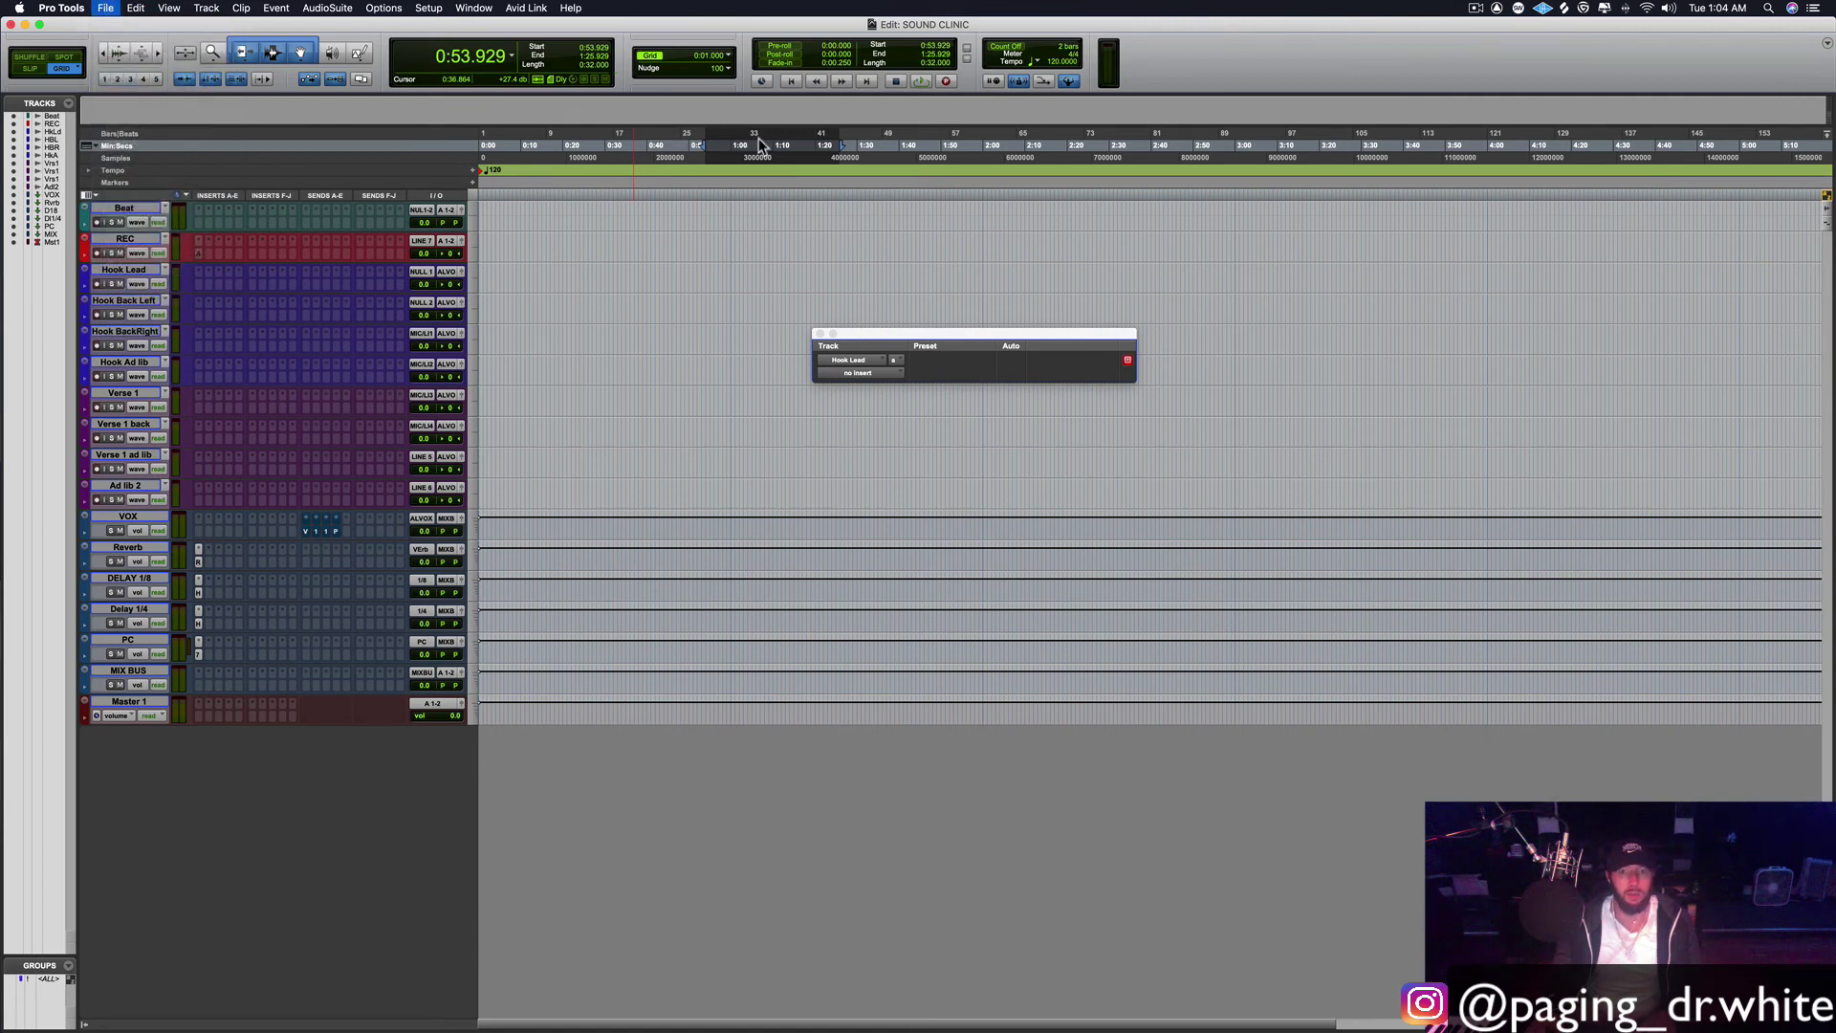
# Step: Start a new local session from the SOUND CLINIC template in the Record+Mix template group
pyautogui.click(100, 9)
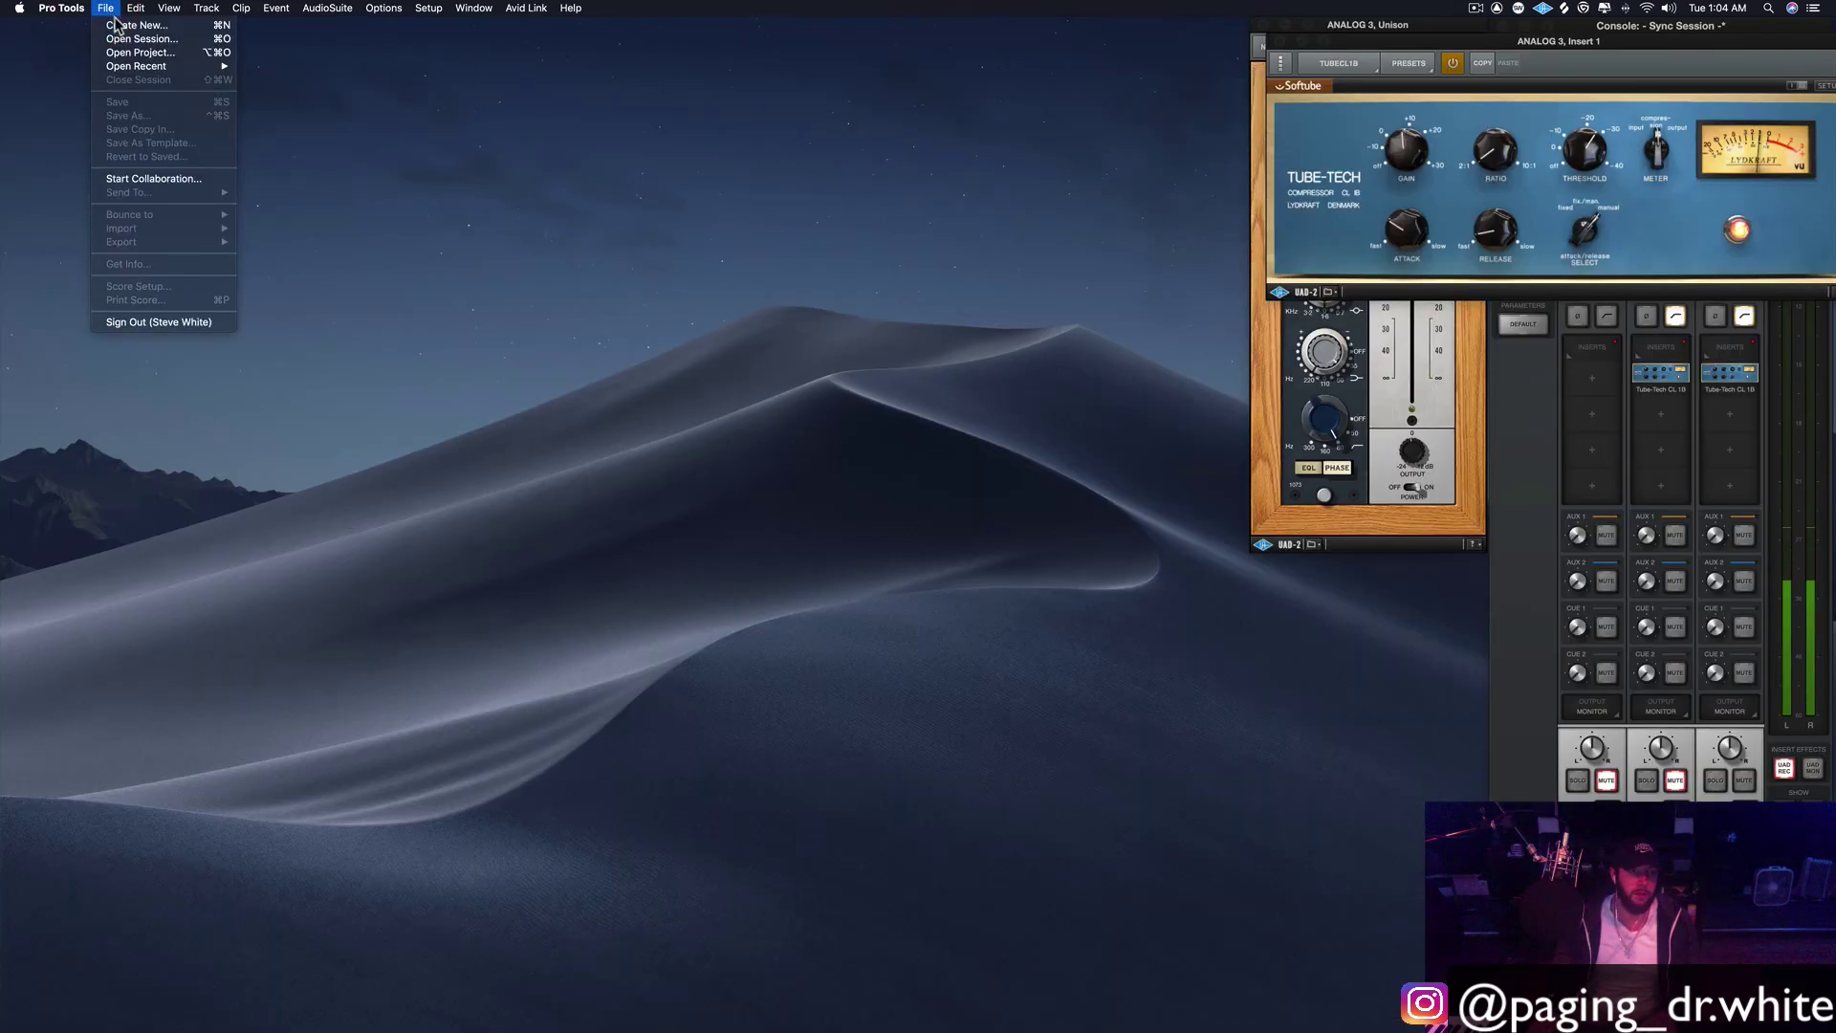
pyautogui.click(129, 25)
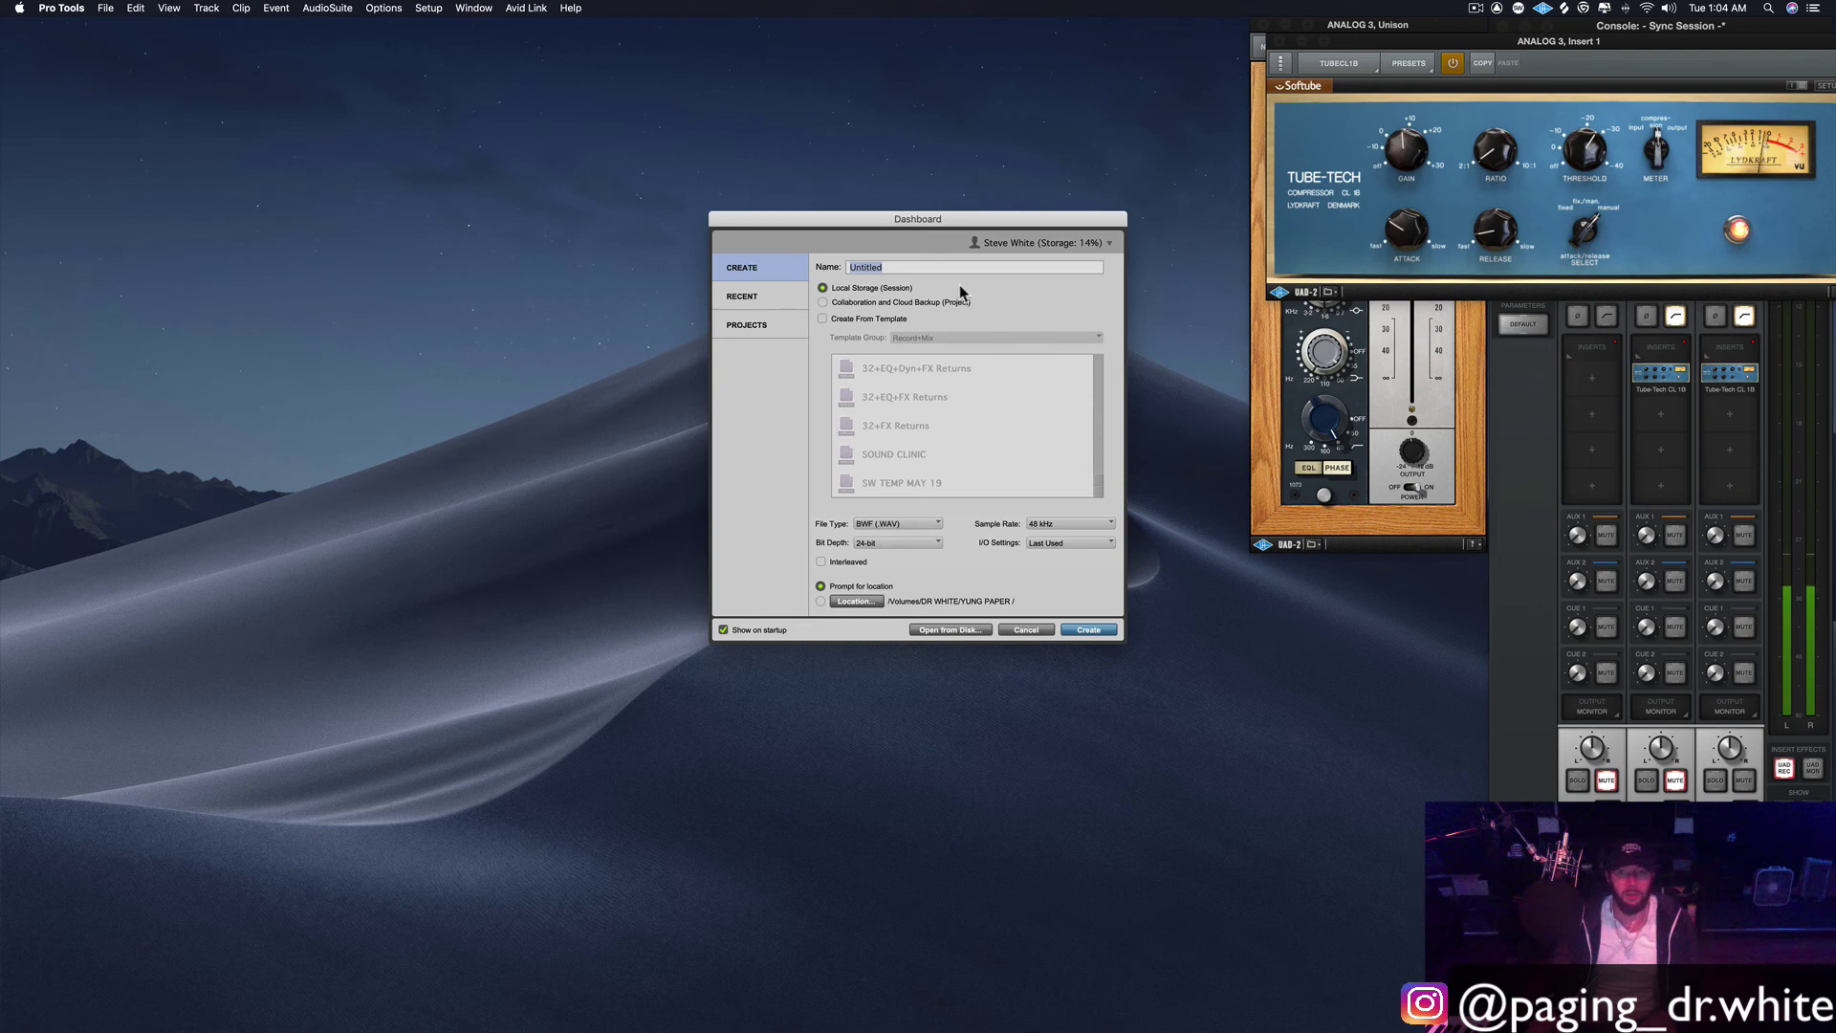
pyautogui.click(822, 318)
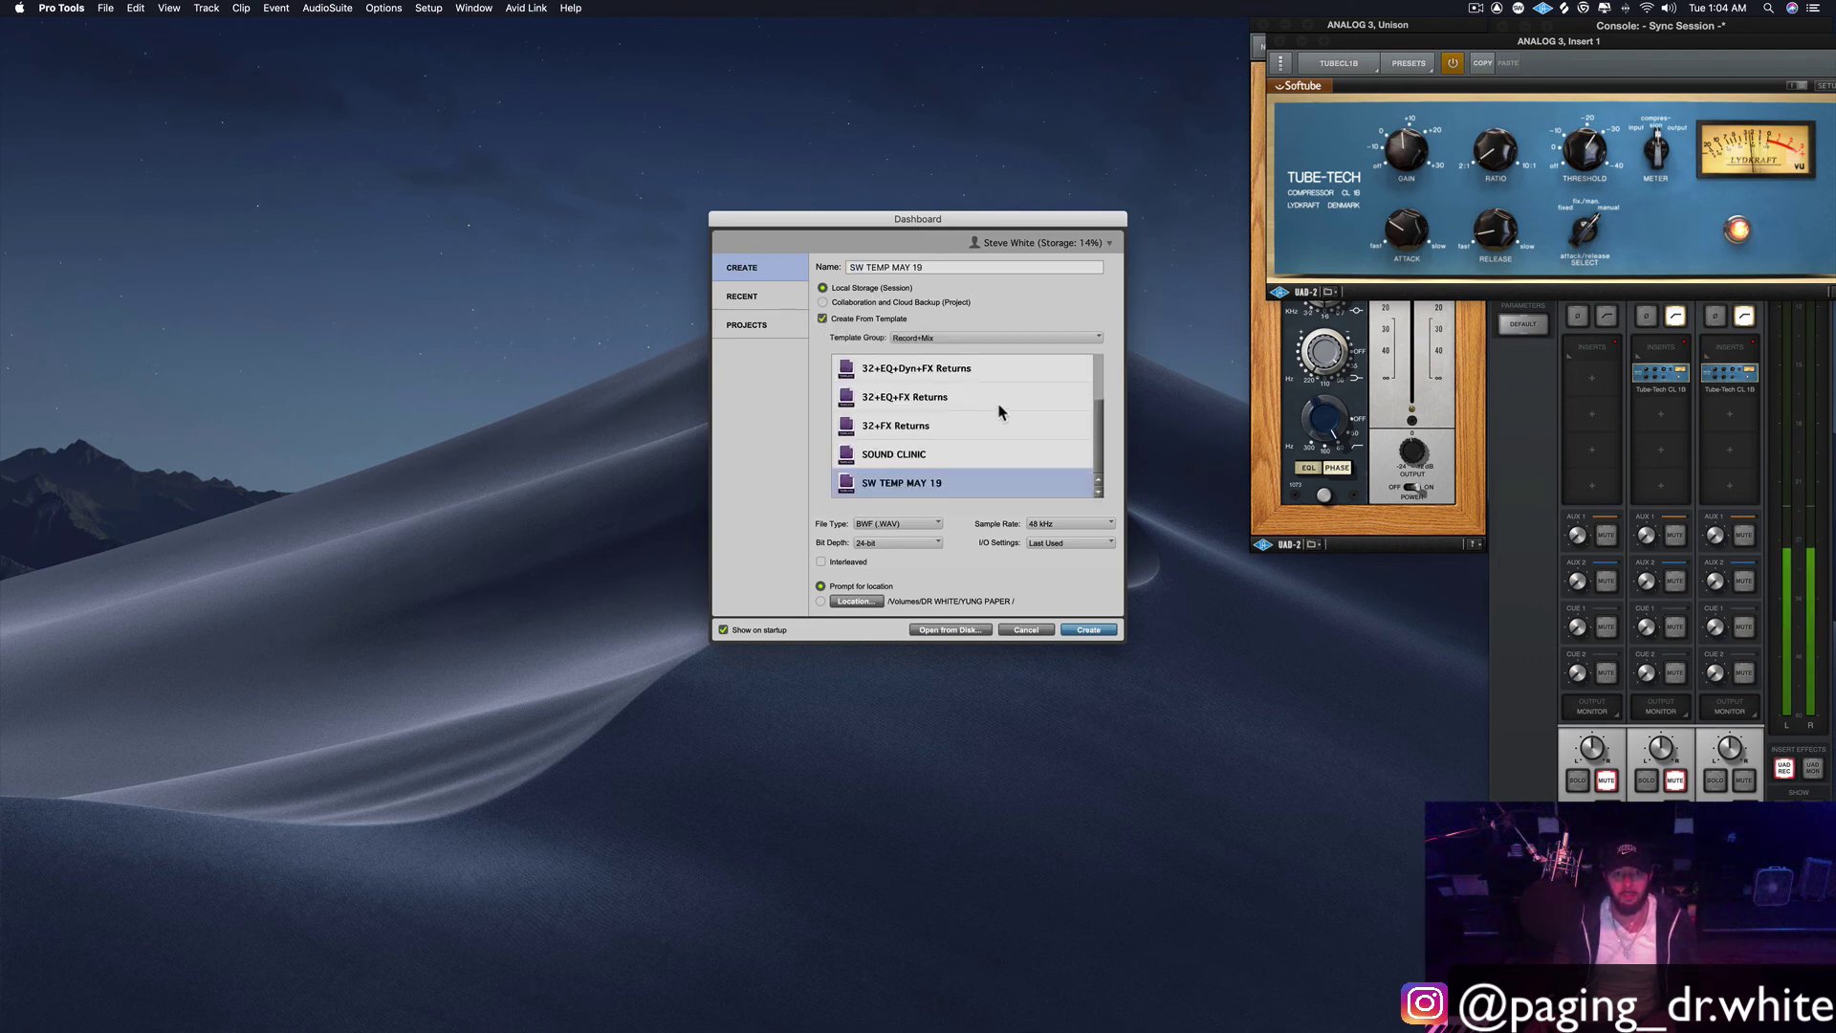
pyautogui.click(939, 338)
pyautogui.click(939, 340)
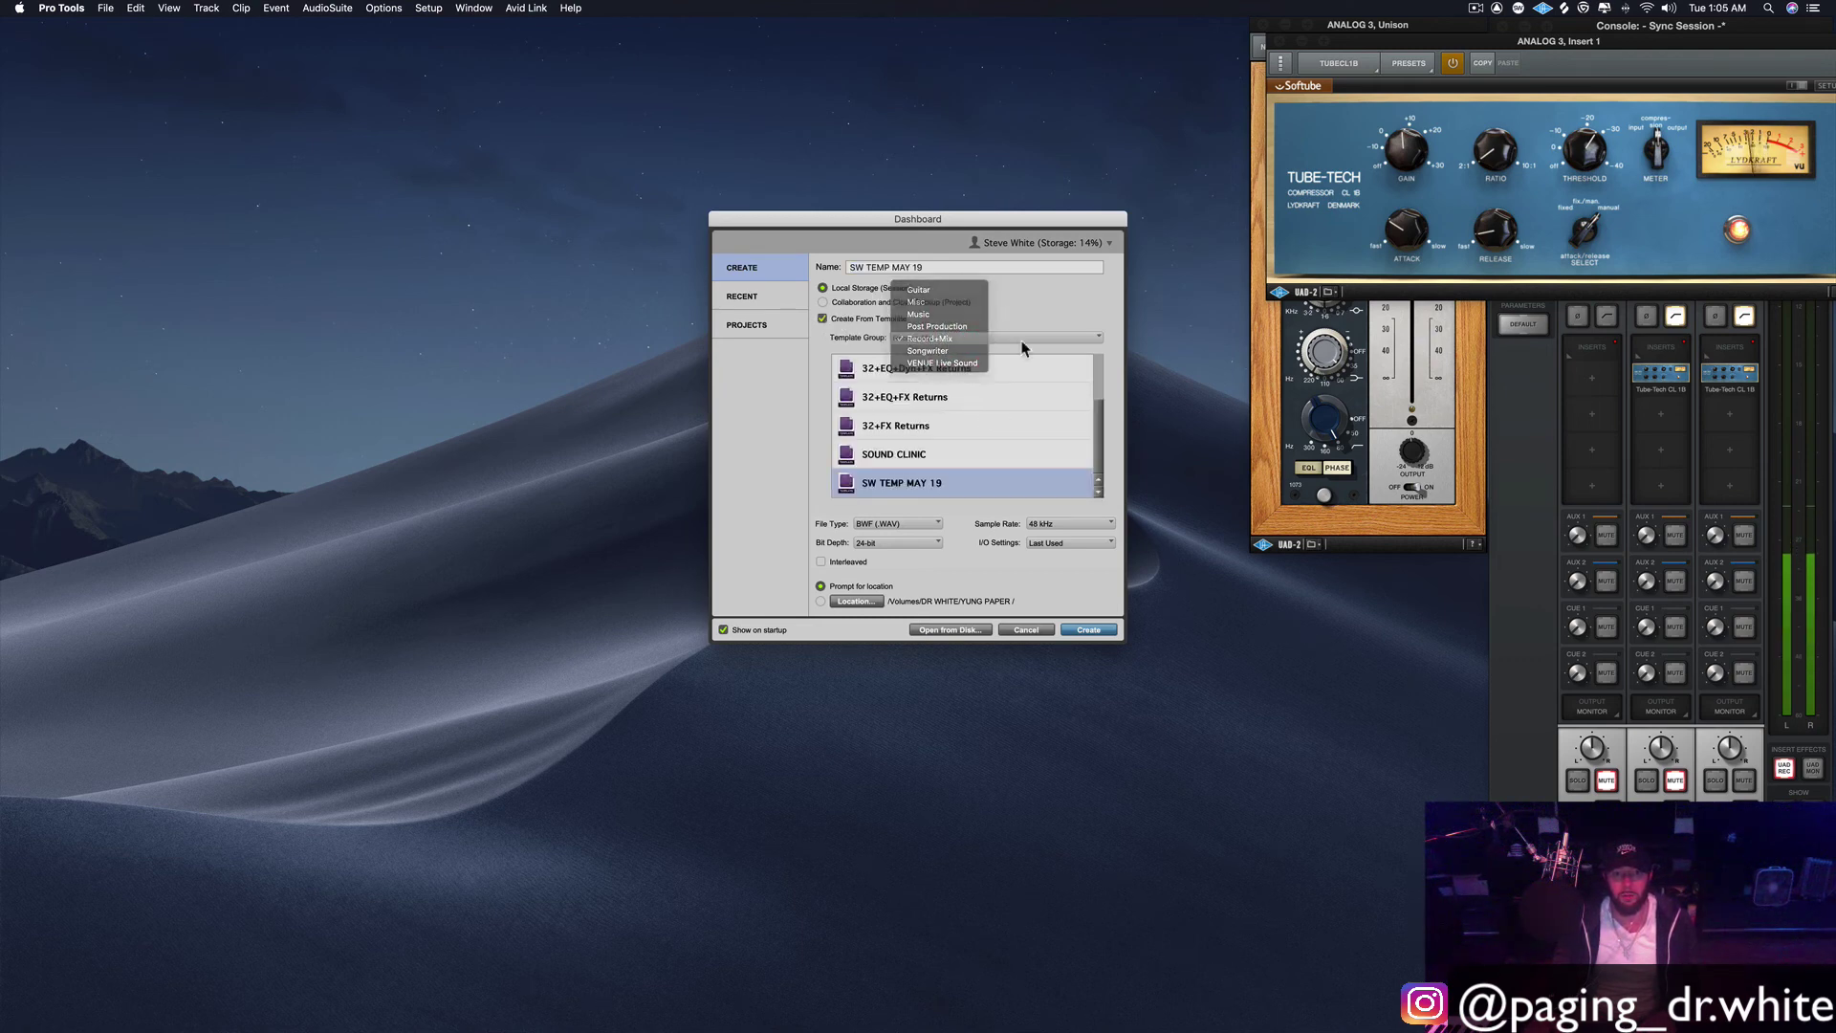
pyautogui.click(946, 457)
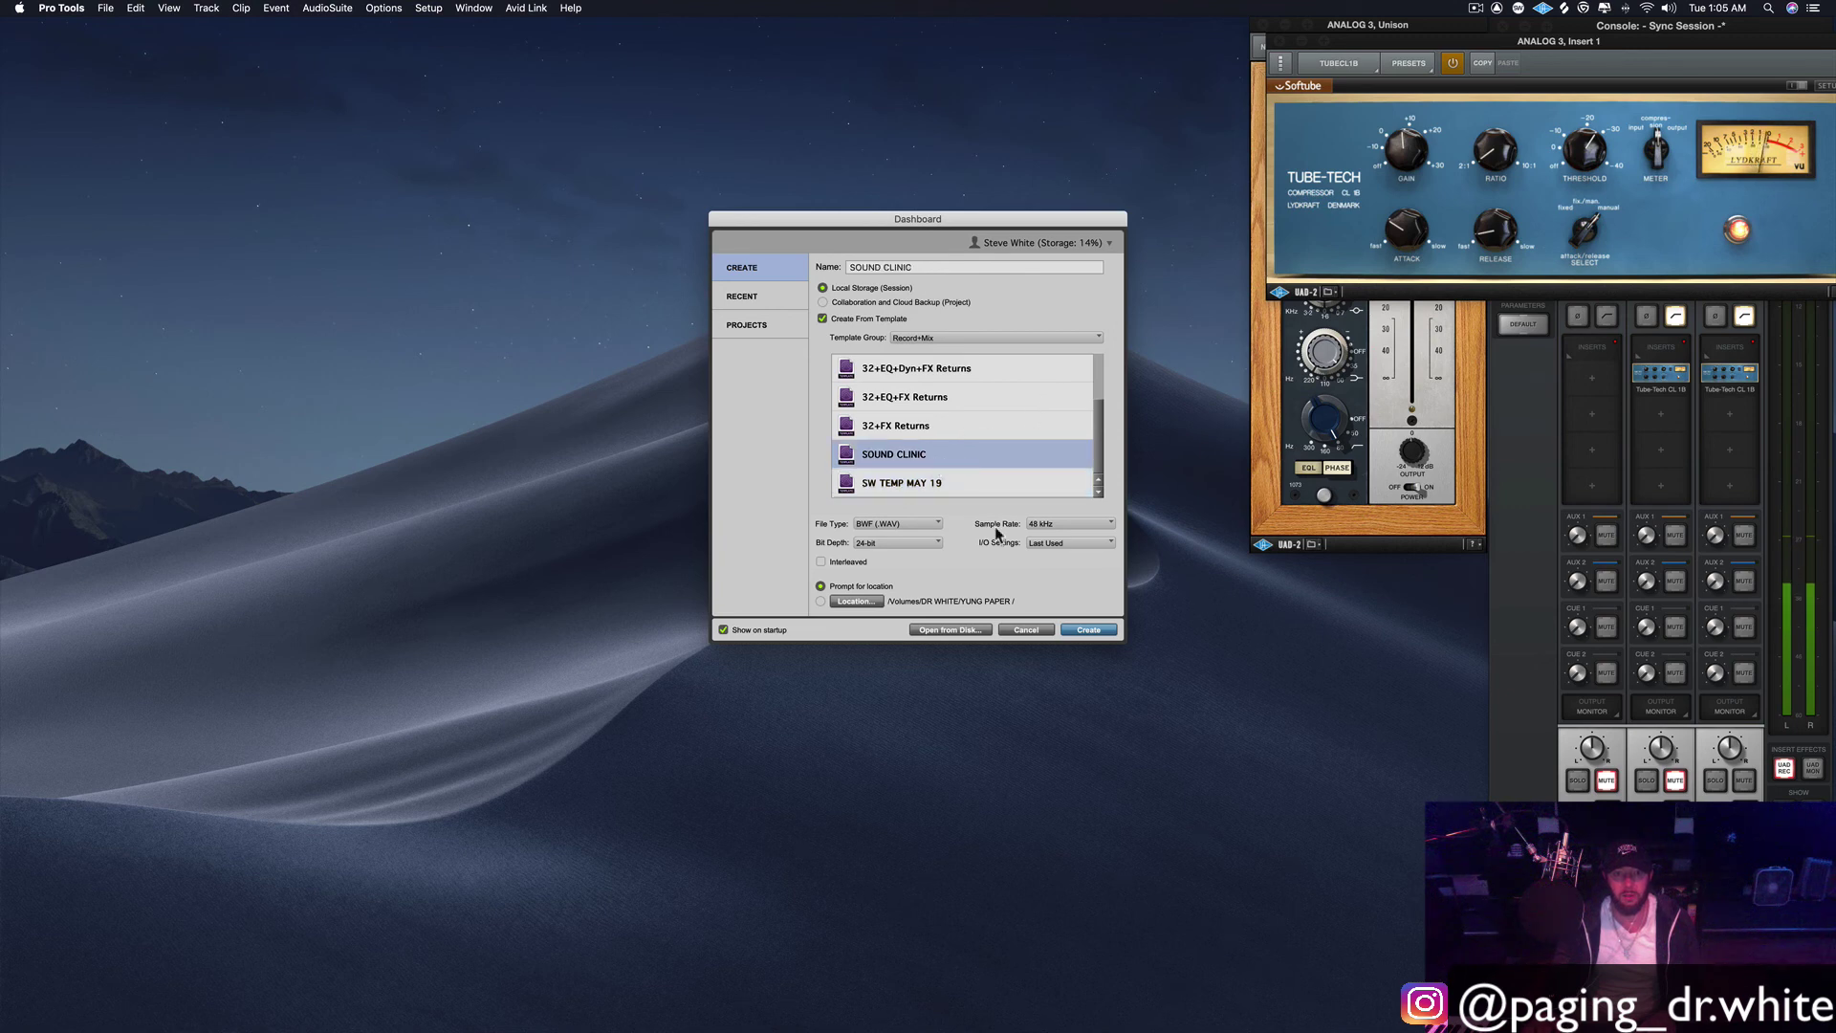
# Step: Create the new session in the SOUND CLINIC folder under the name SOUND CLINIC 1, without replacing the existing session file
pyautogui.click(1095, 631)
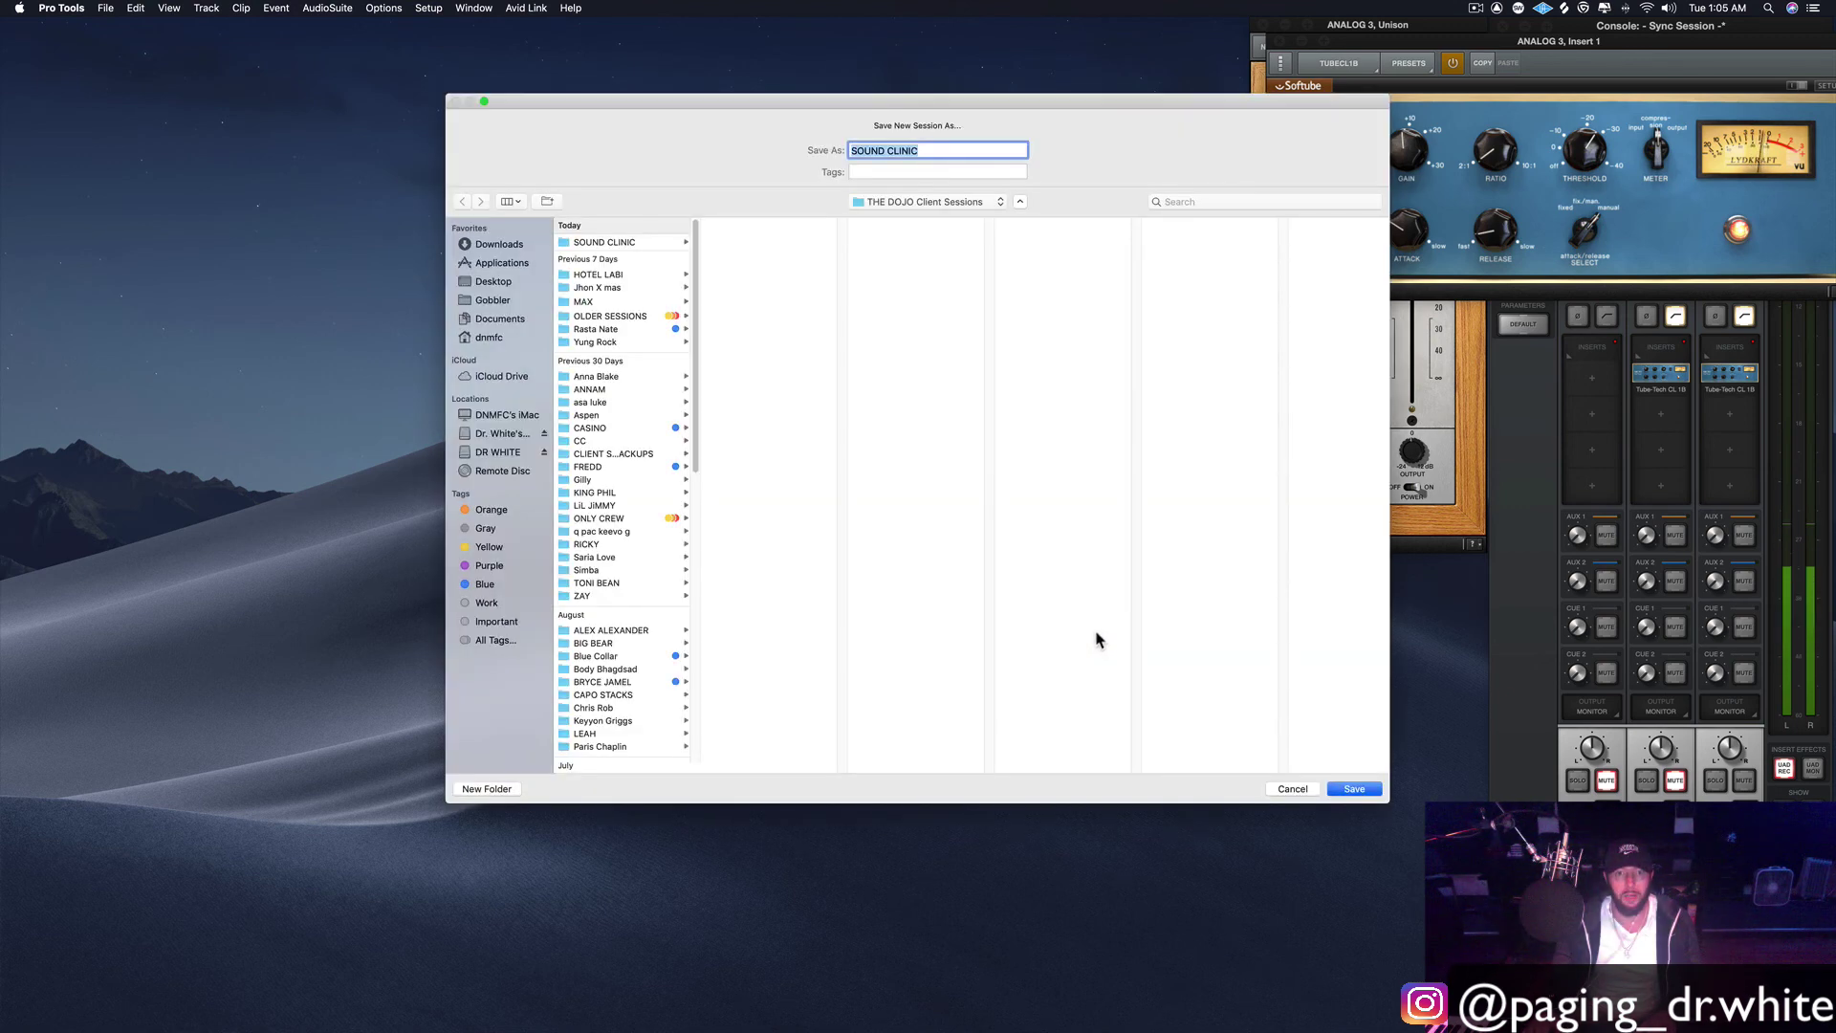
pyautogui.click(631, 246)
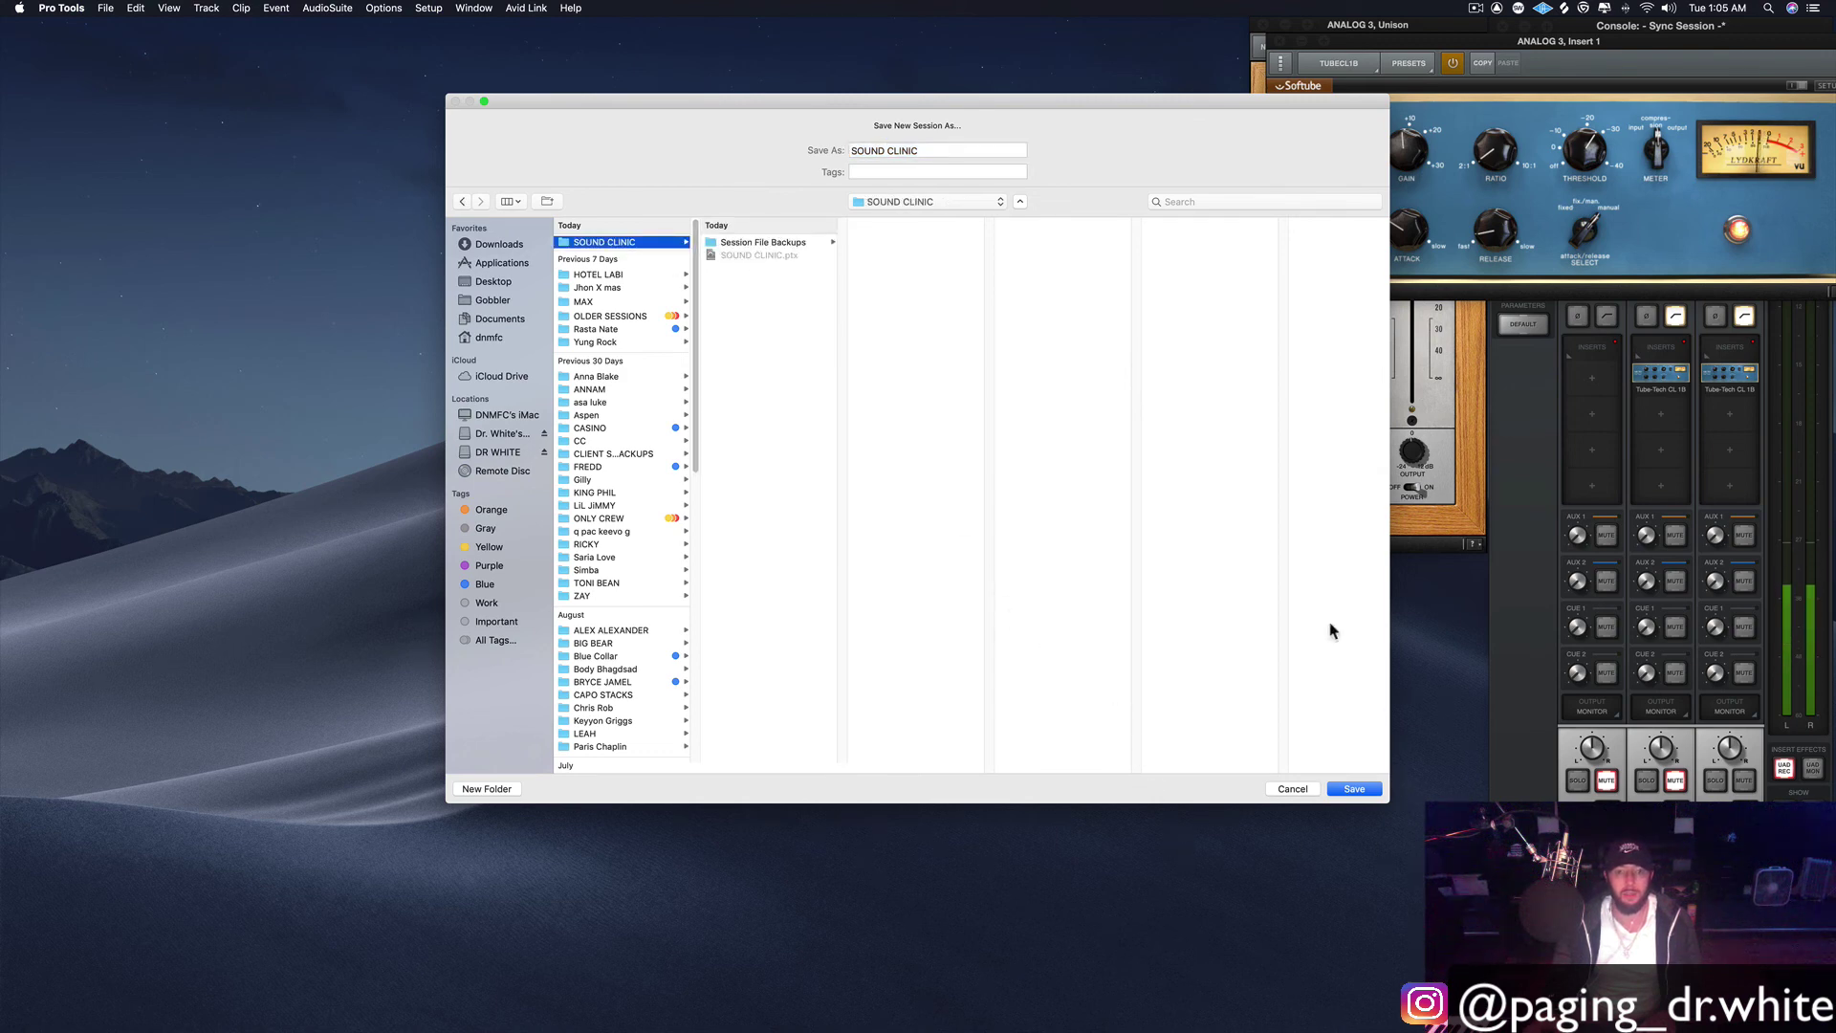
pyautogui.click(1354, 789)
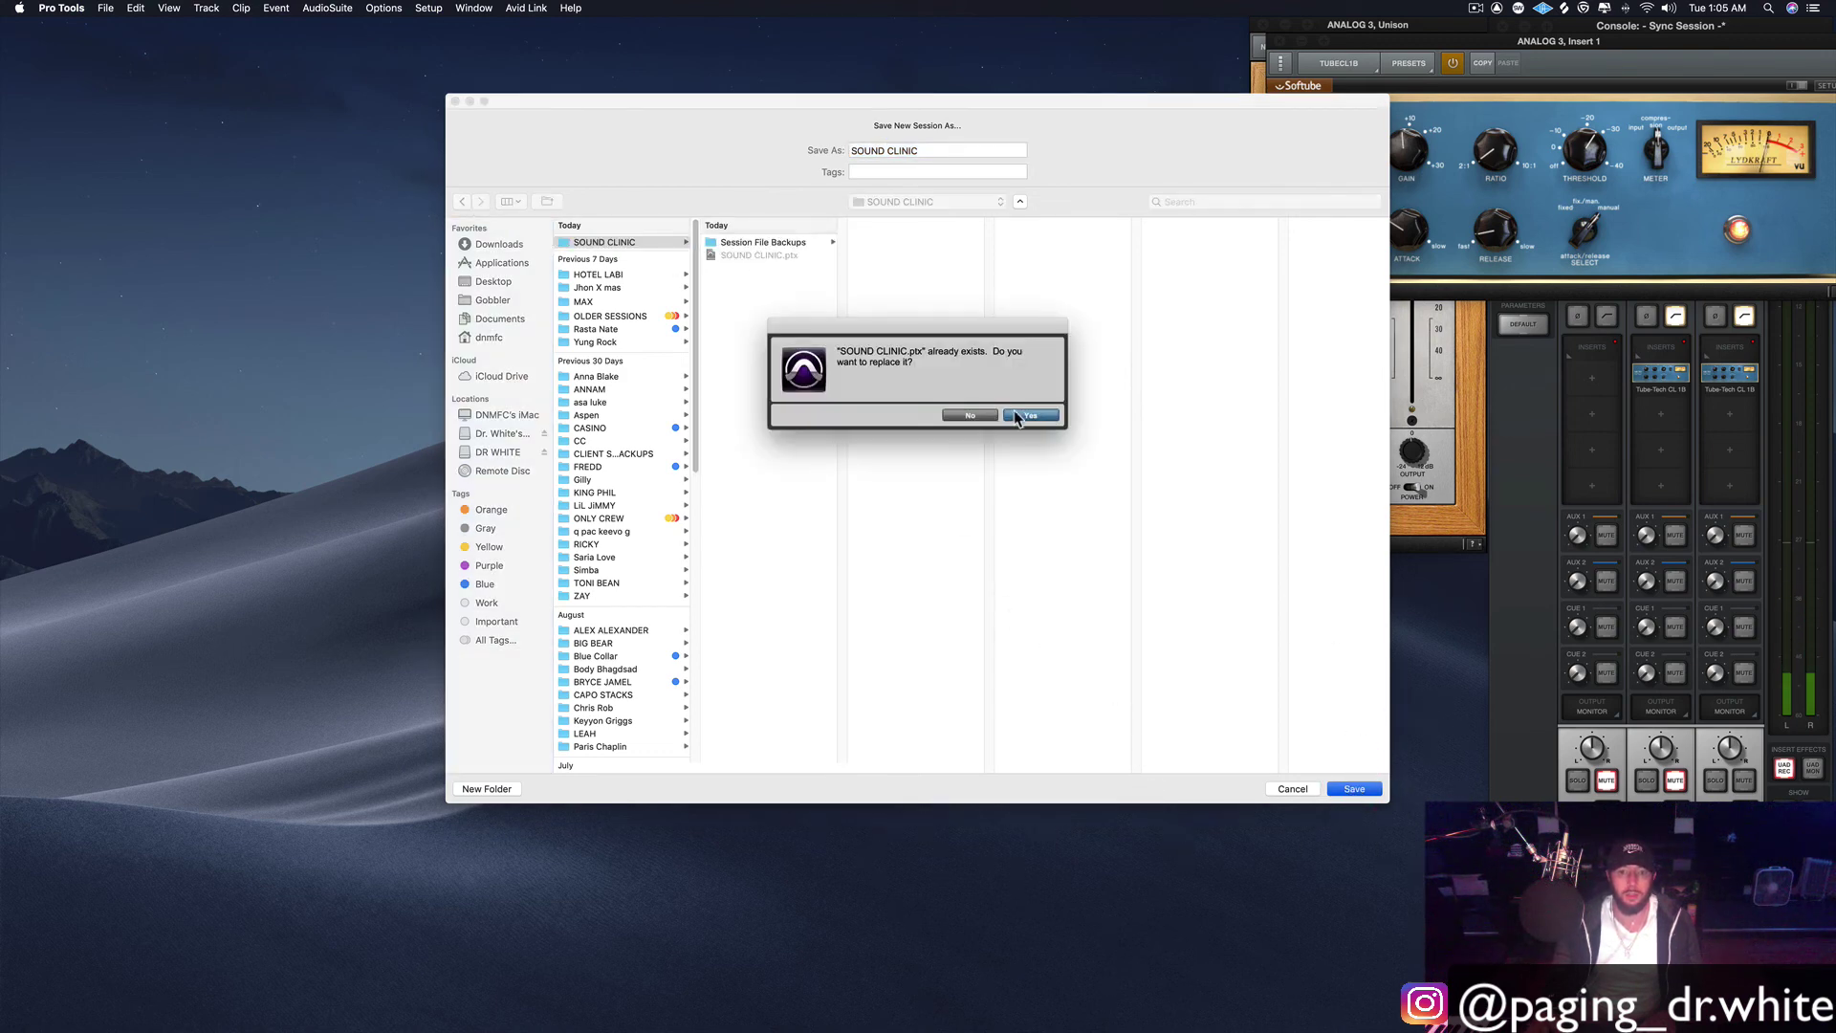
pyautogui.click(964, 418)
pyautogui.click(983, 151)
pyautogui.write('1')
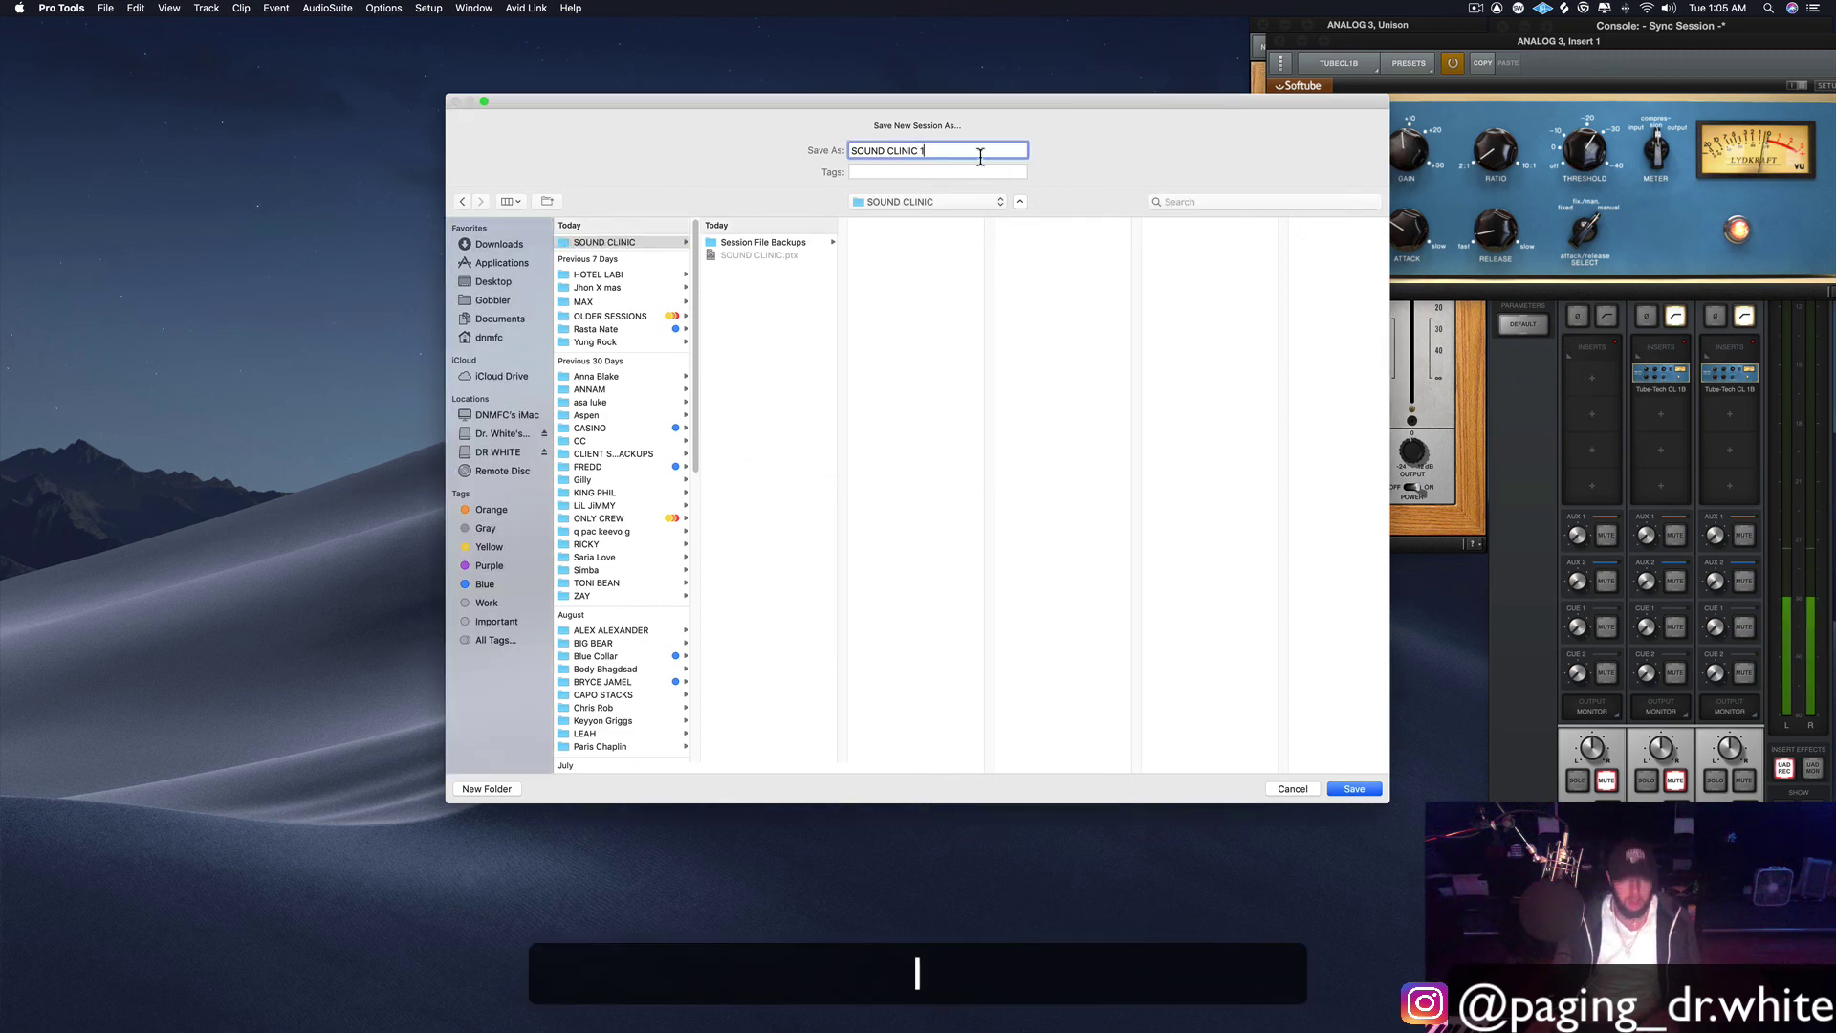
pyautogui.click(1354, 789)
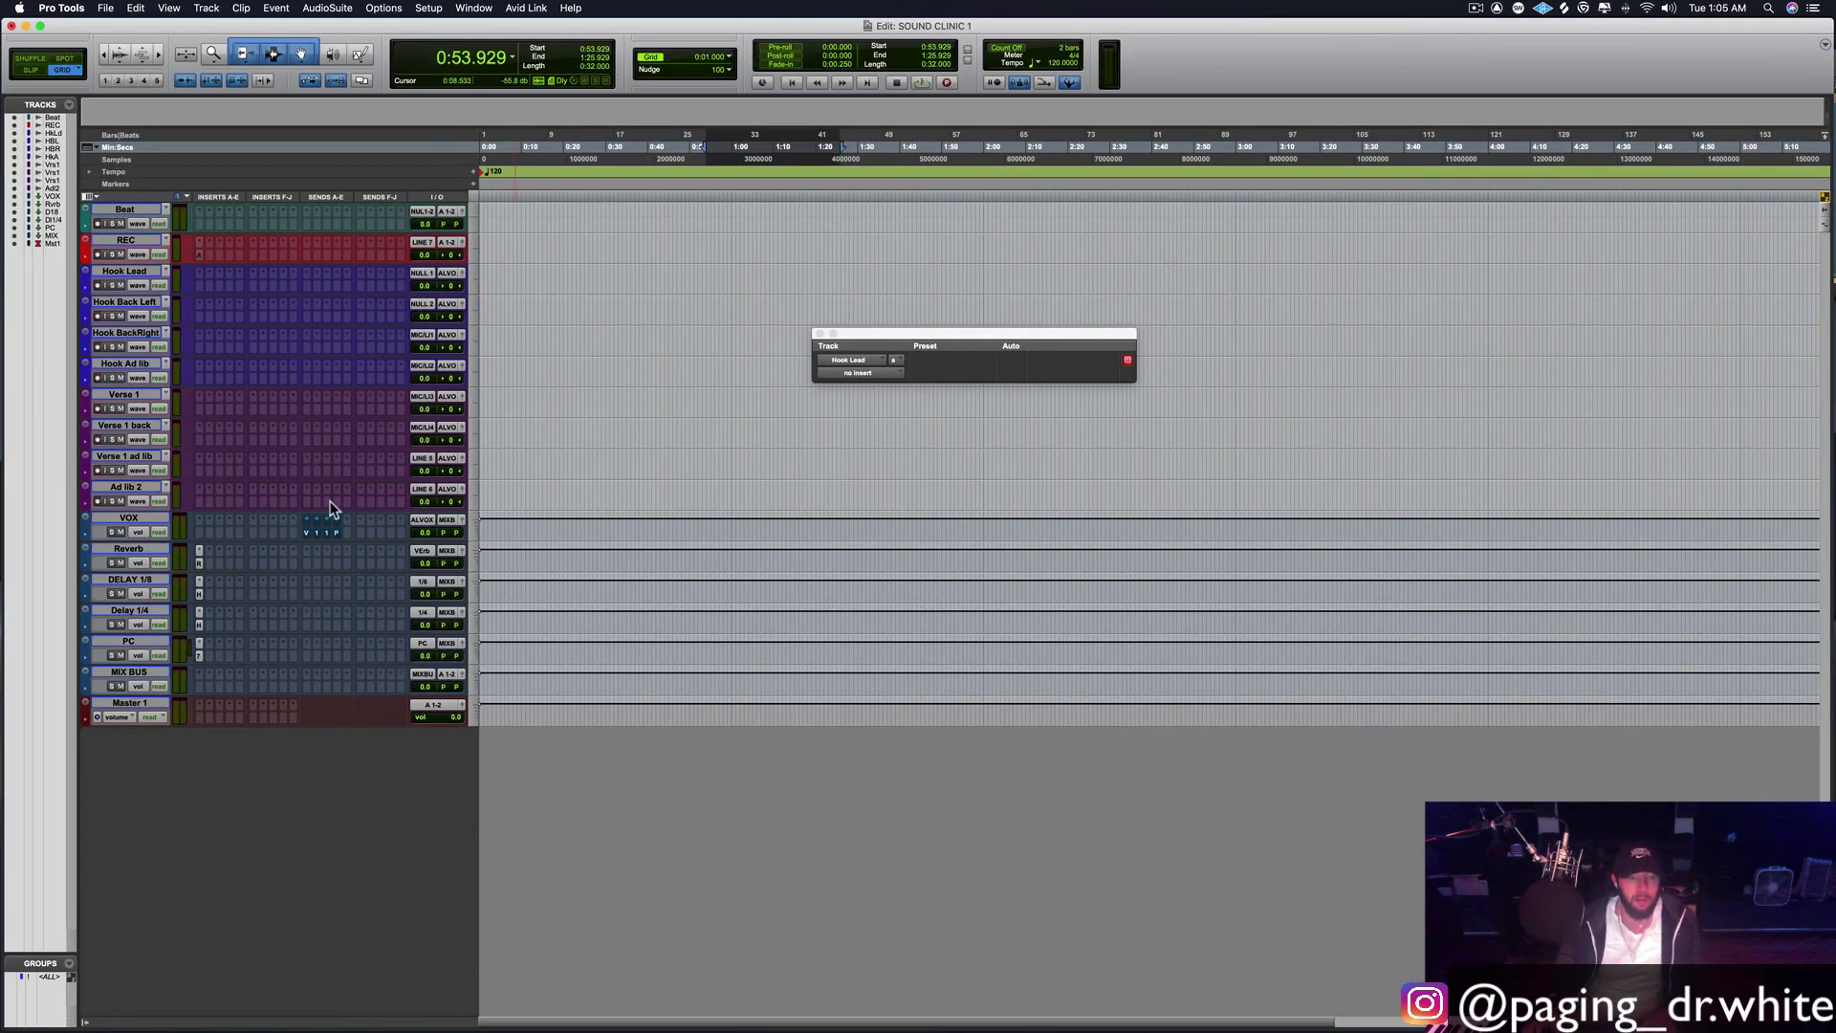
# Step: Inspect the Renaissance Reverberator insert on the Reverb track, then close its window
pyautogui.click(200, 562)
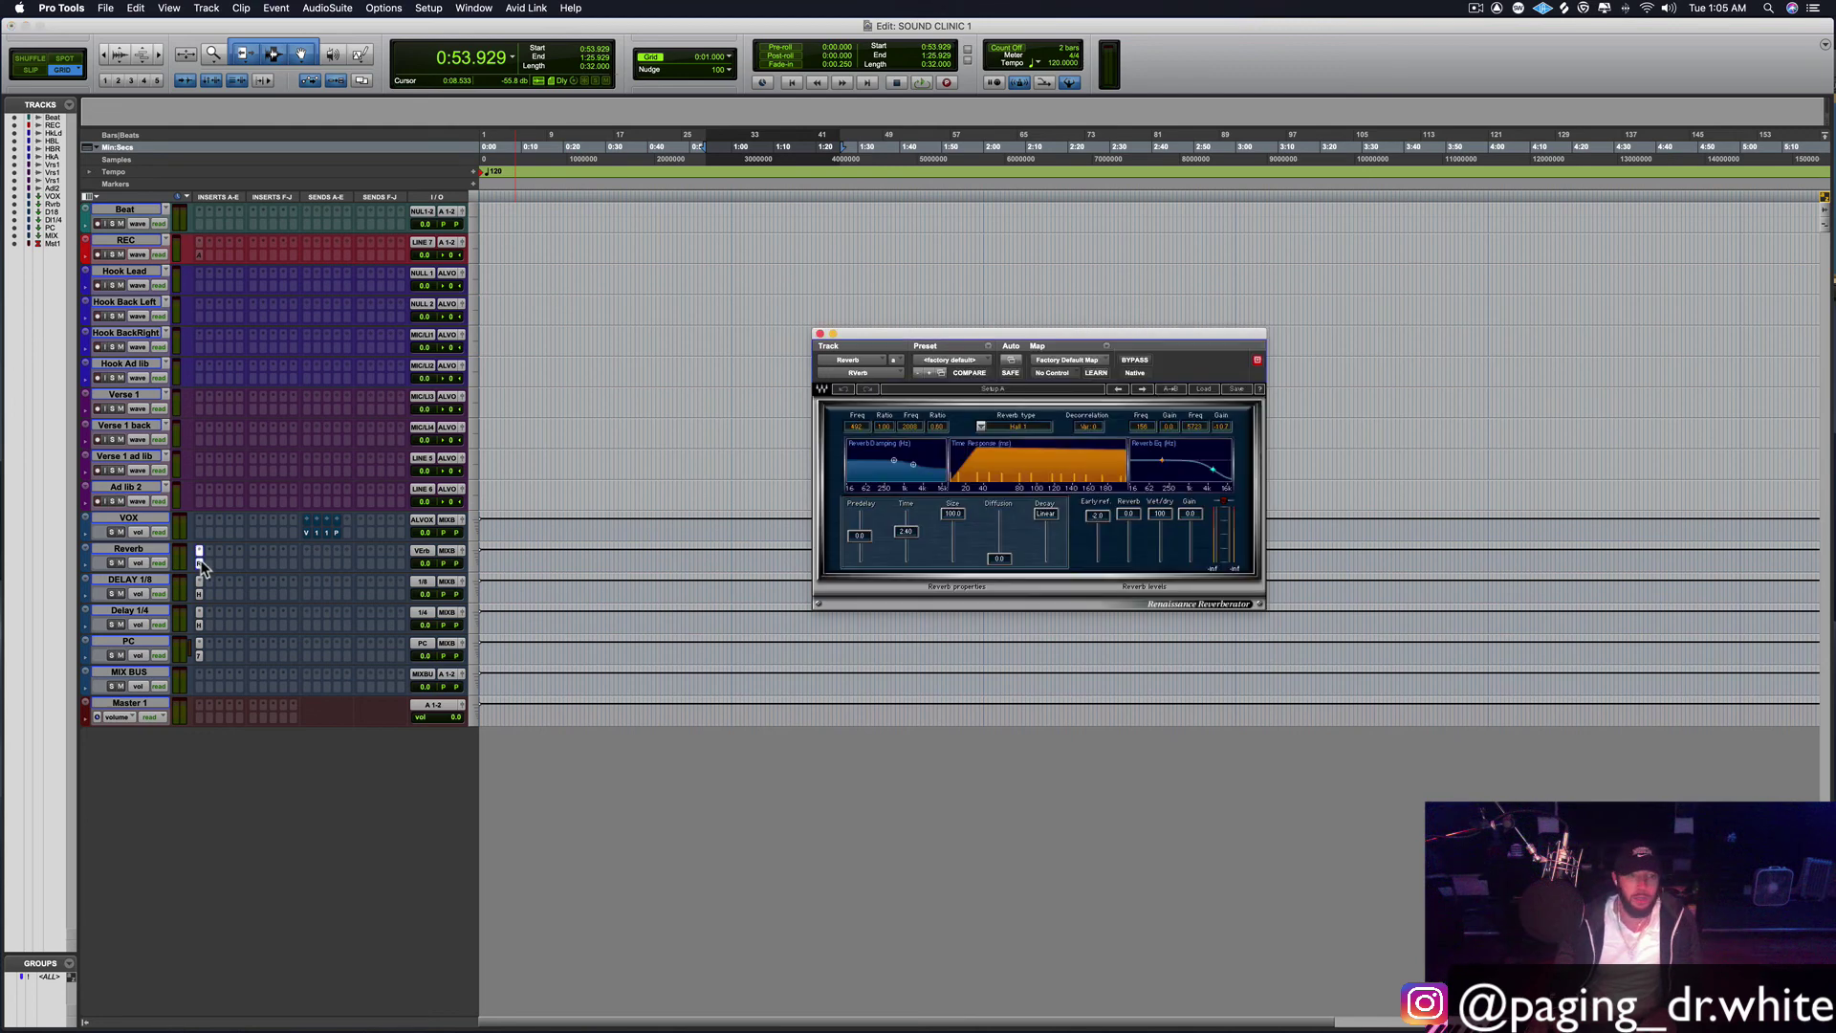
pyautogui.click(819, 334)
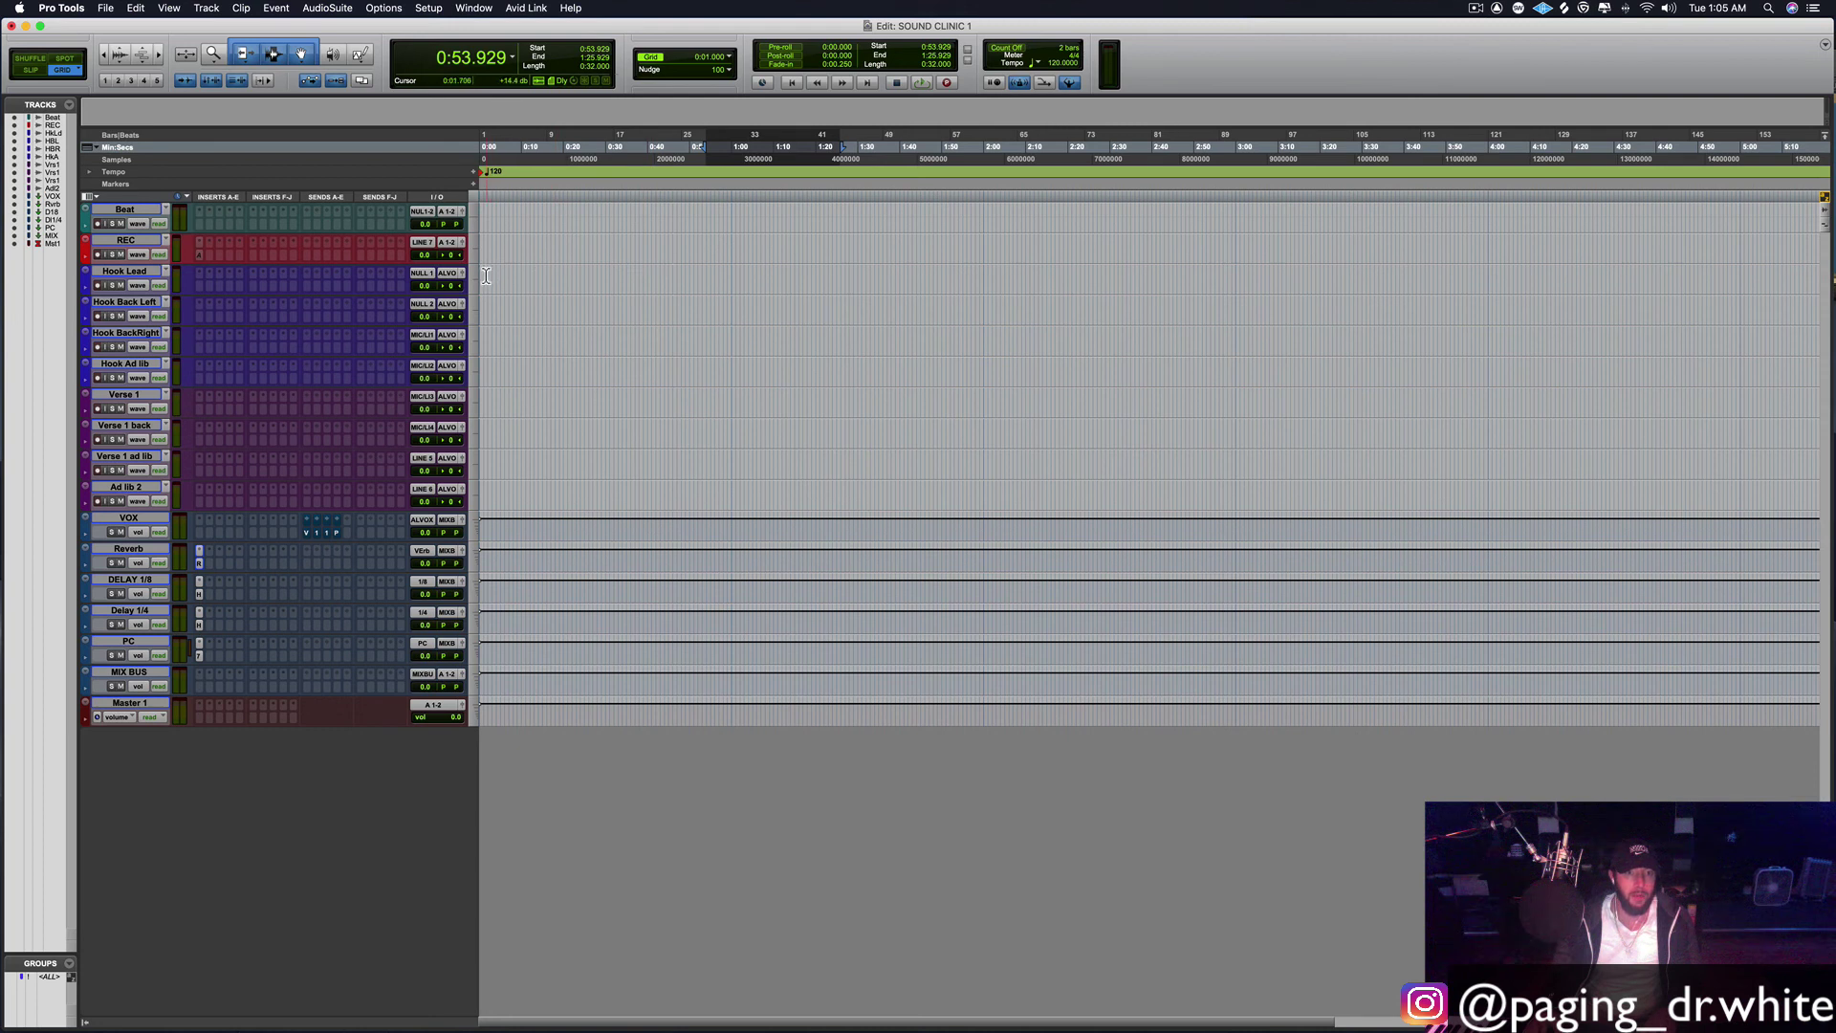
# Step: Duplicate the Hook Lead track once with all its data, inserting the copy directly after it
pyautogui.click(134, 273)
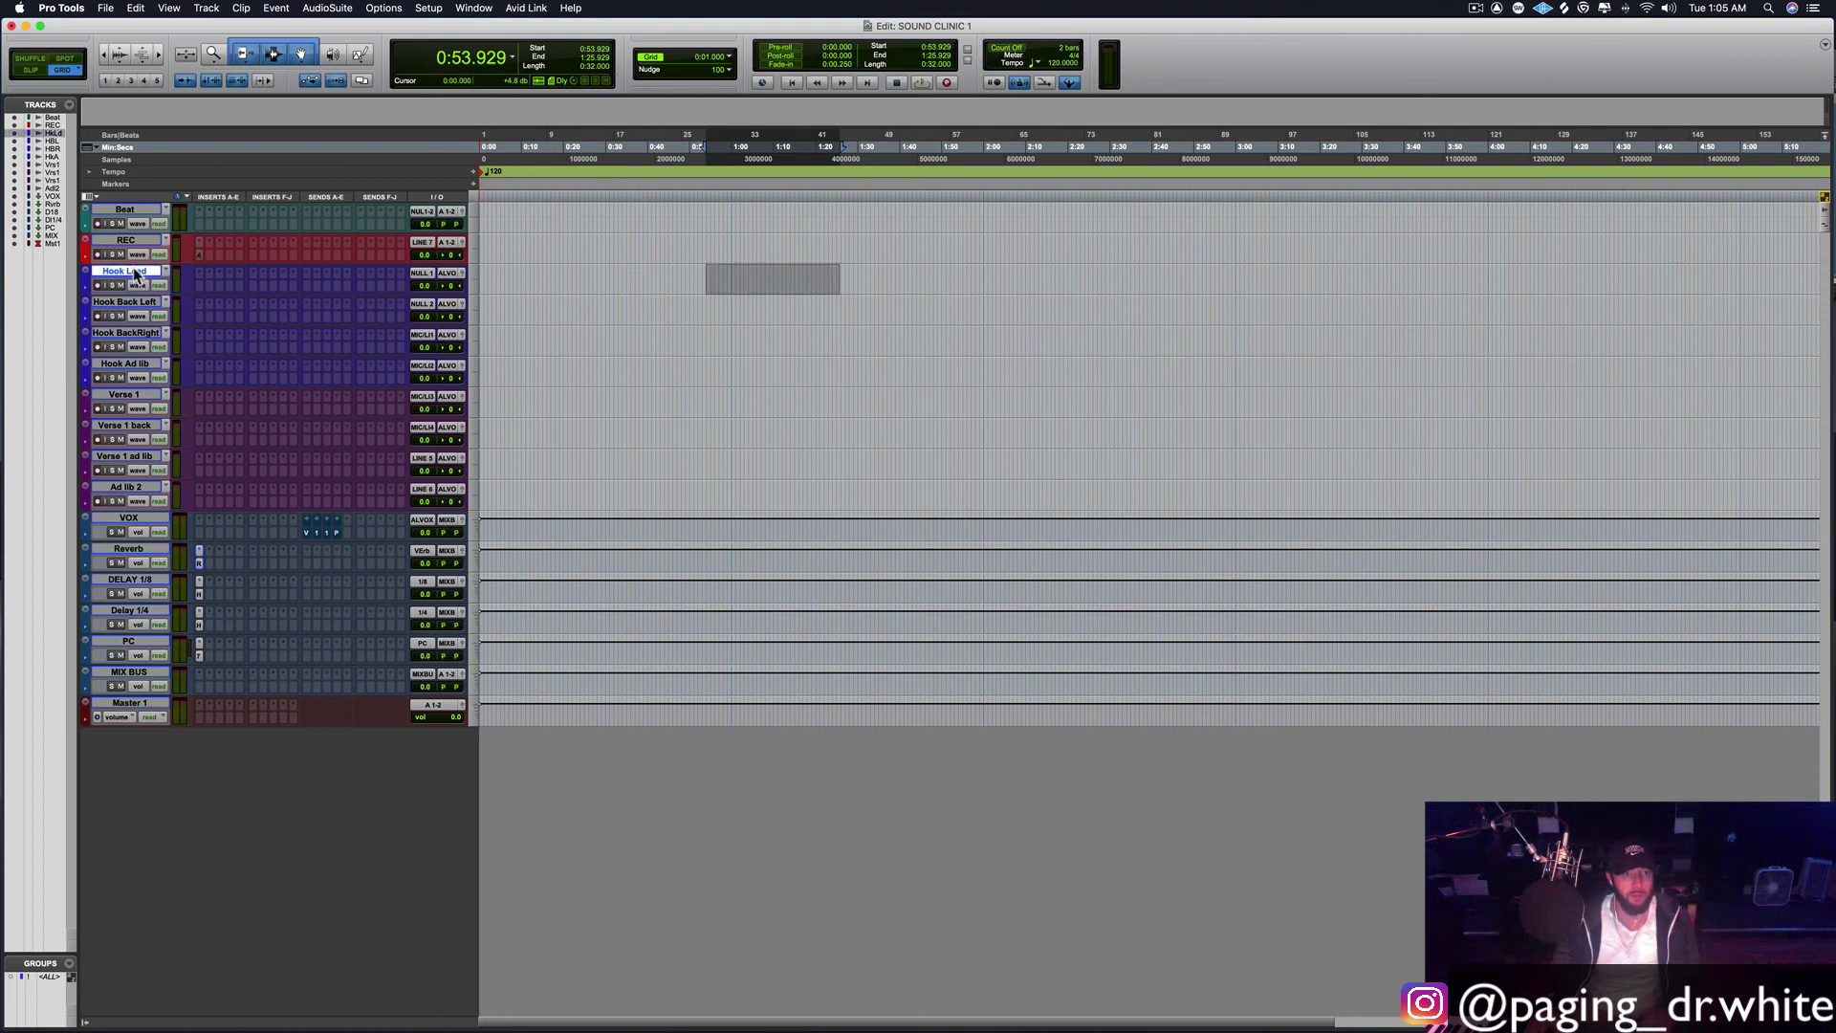
pyautogui.keyDown('shift'); pyautogui.click(119, 363); pyautogui.keyUp('shift')
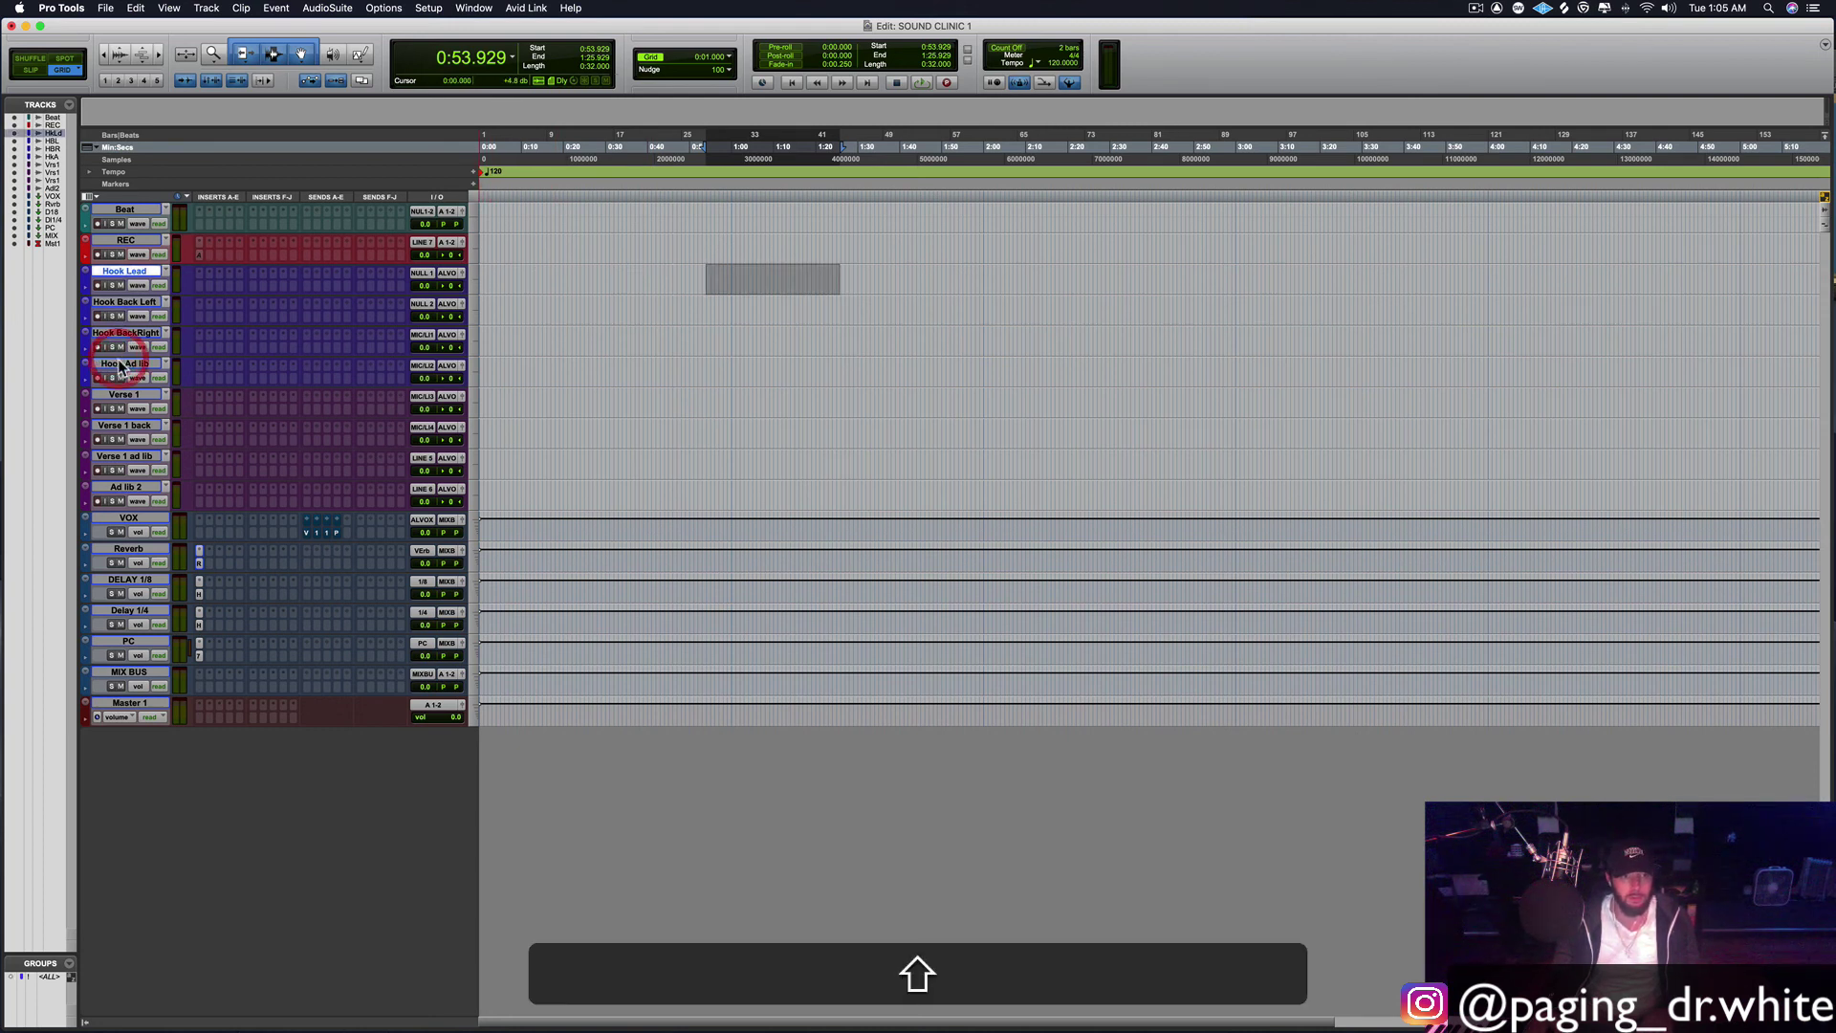
pyautogui.keyDown('shift'); pyautogui.click(140, 275); pyautogui.keyUp('shift')
pyautogui.hotkey('alt', 'shift', 'd')
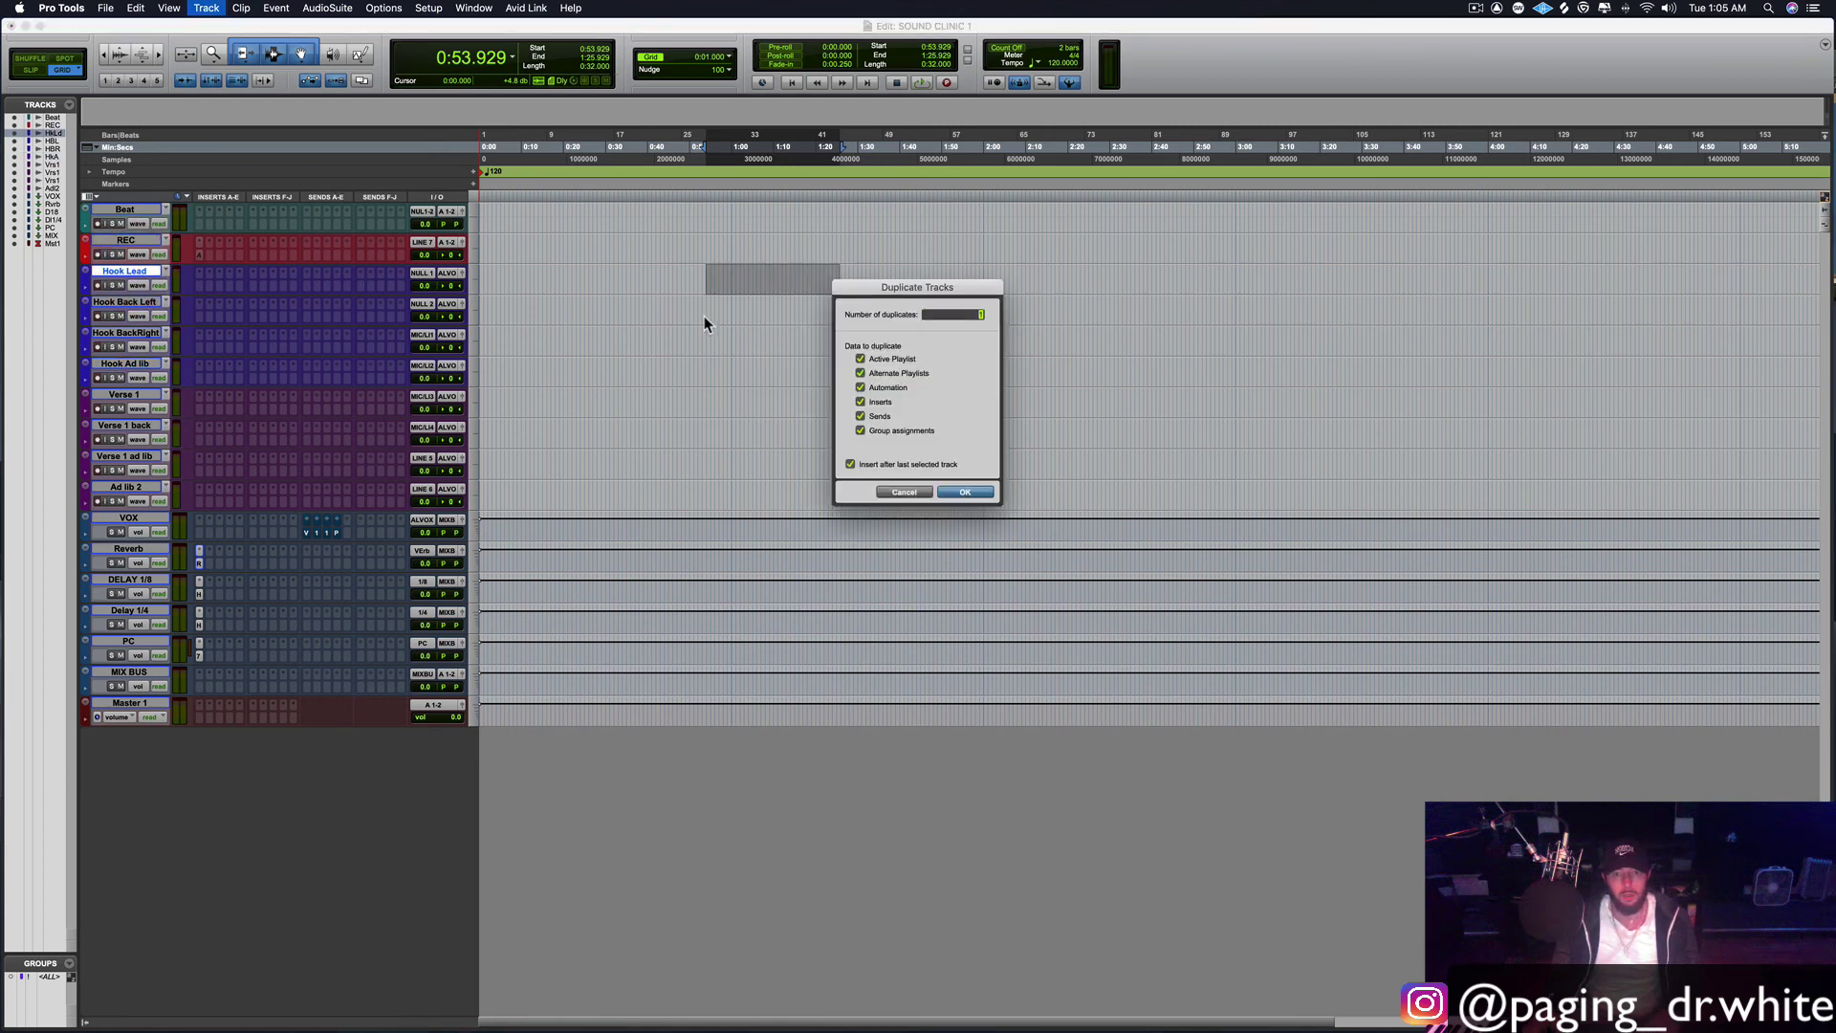
pyautogui.click(965, 492)
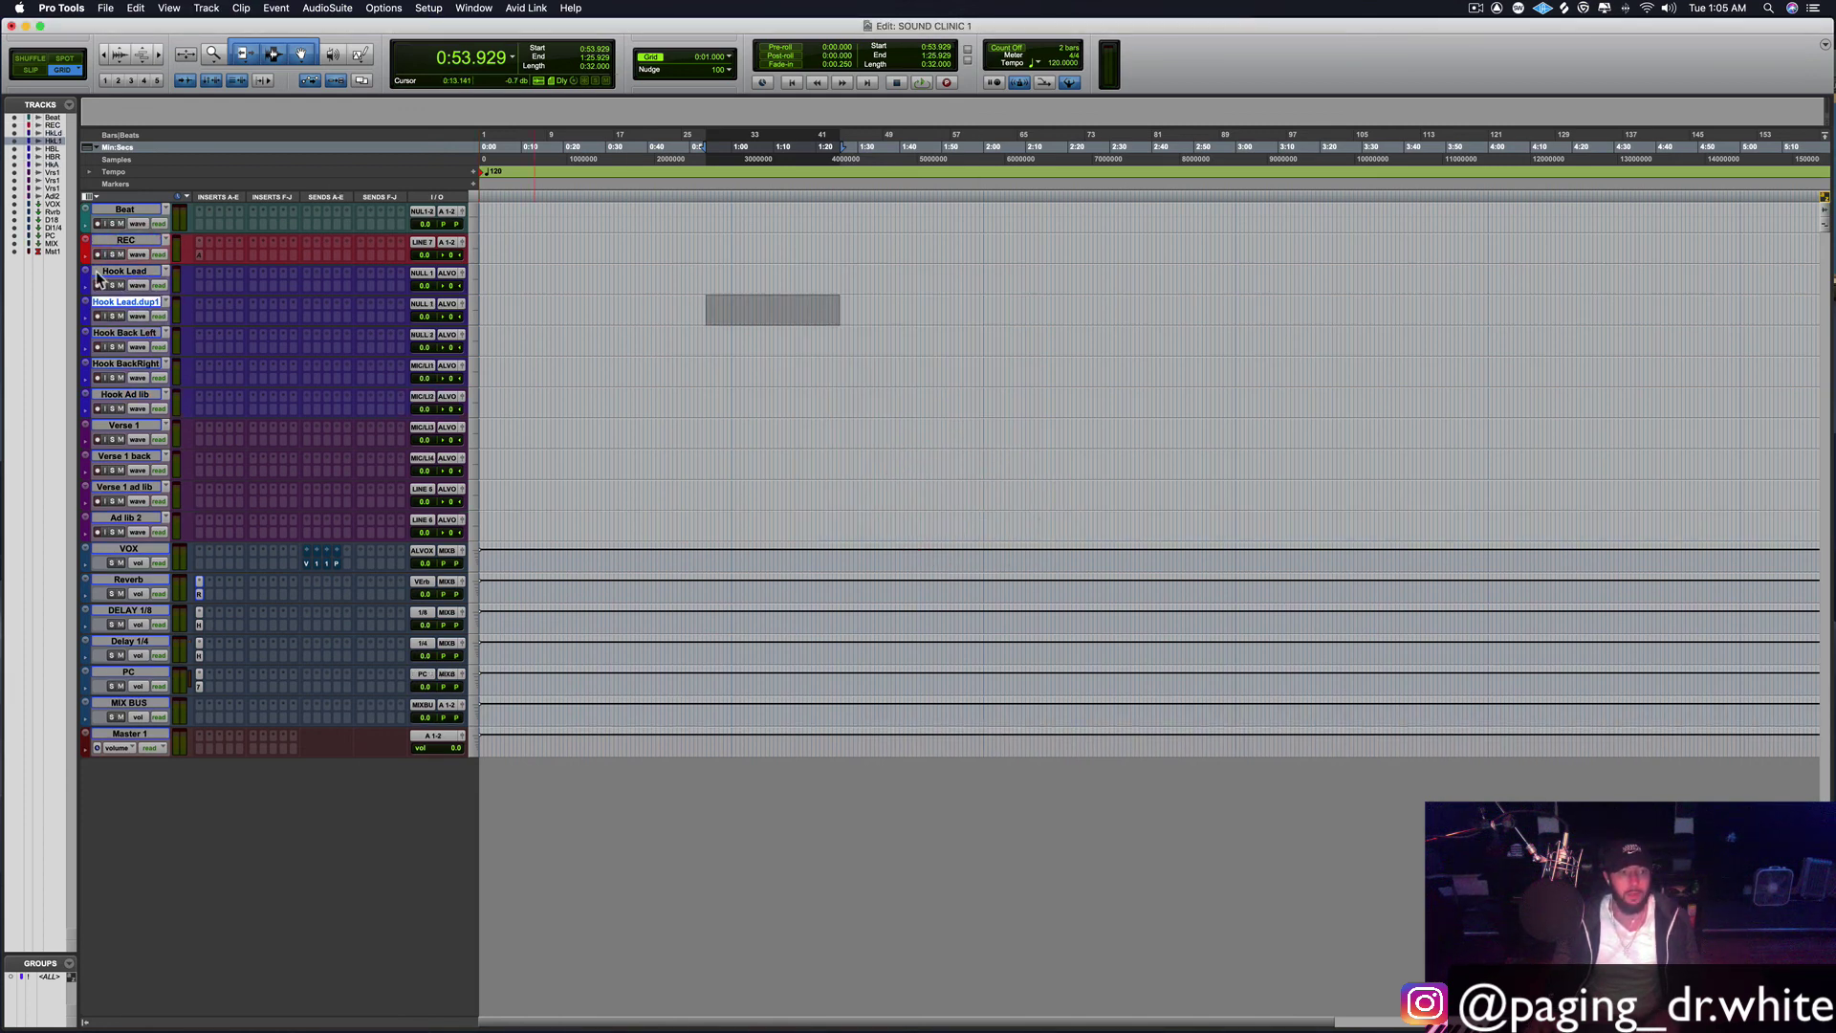
# Step: Duplicate the four tracks from Verse 1 through Ad lib 2, inserting the copies after the last selected track
pyautogui.click(138, 427)
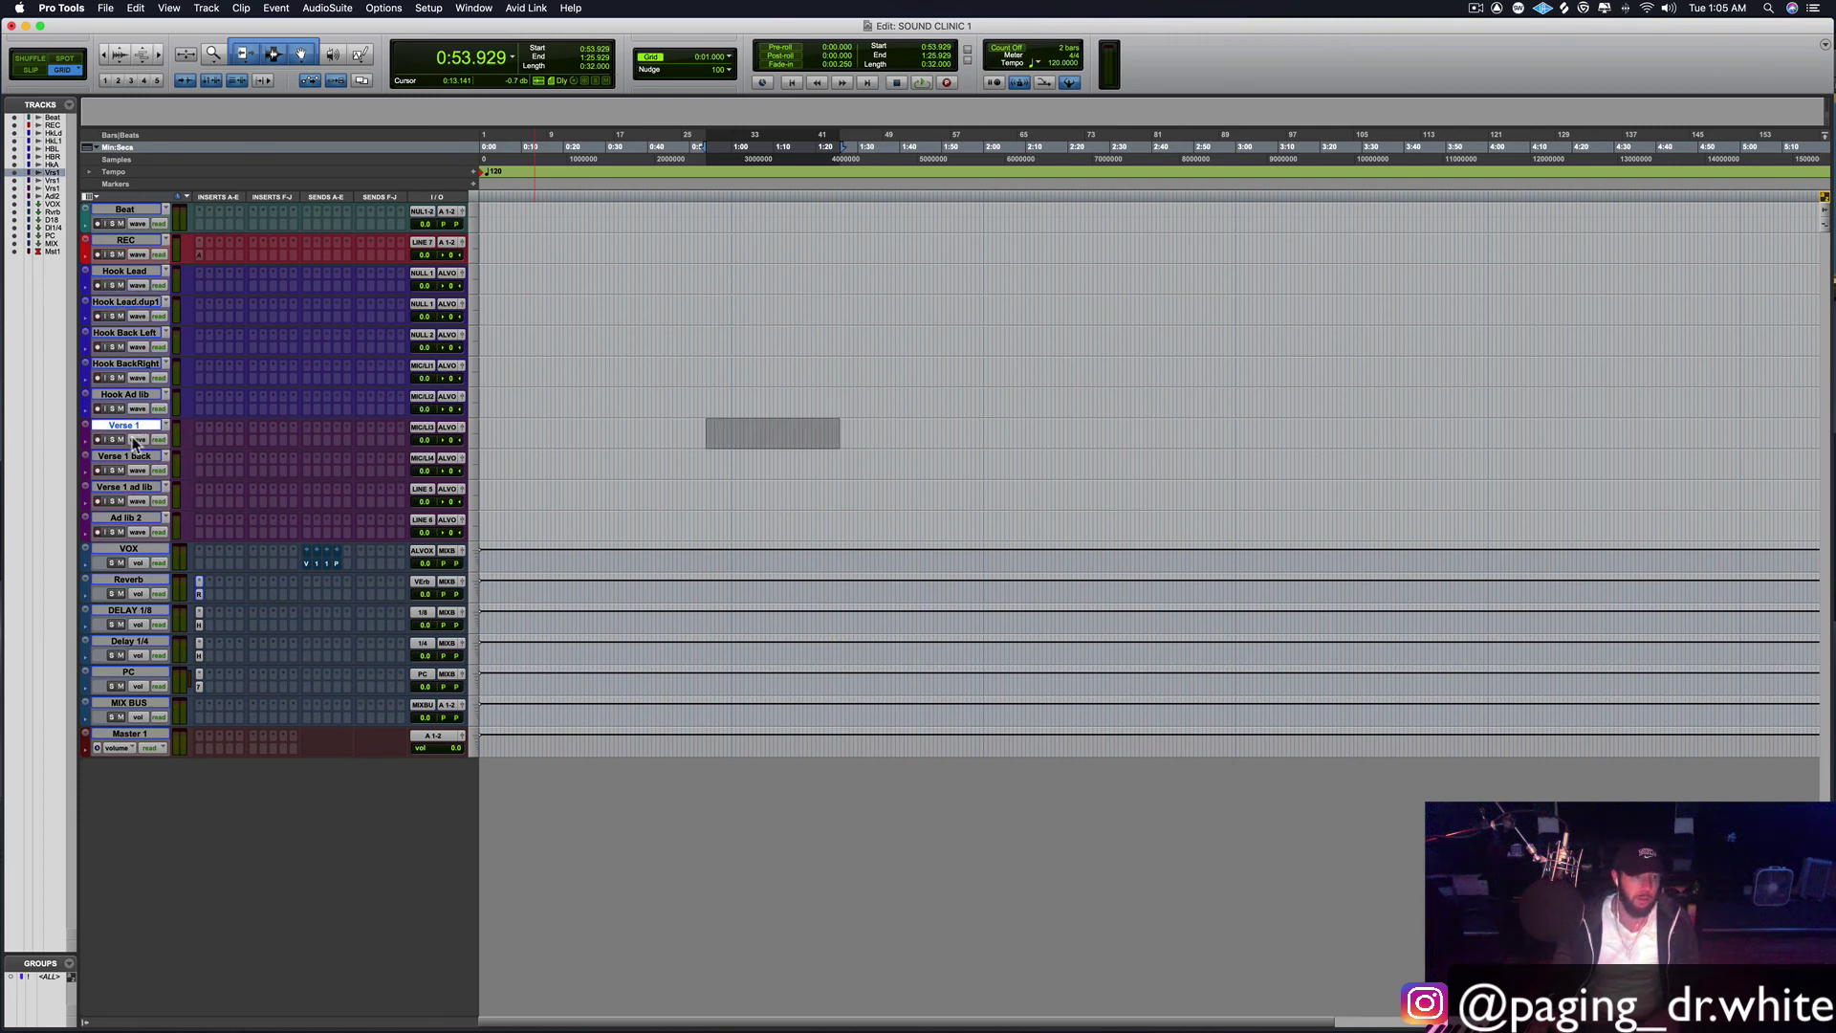
pyautogui.keyDown('shift'); pyautogui.click(135, 518); pyautogui.keyUp('shift')
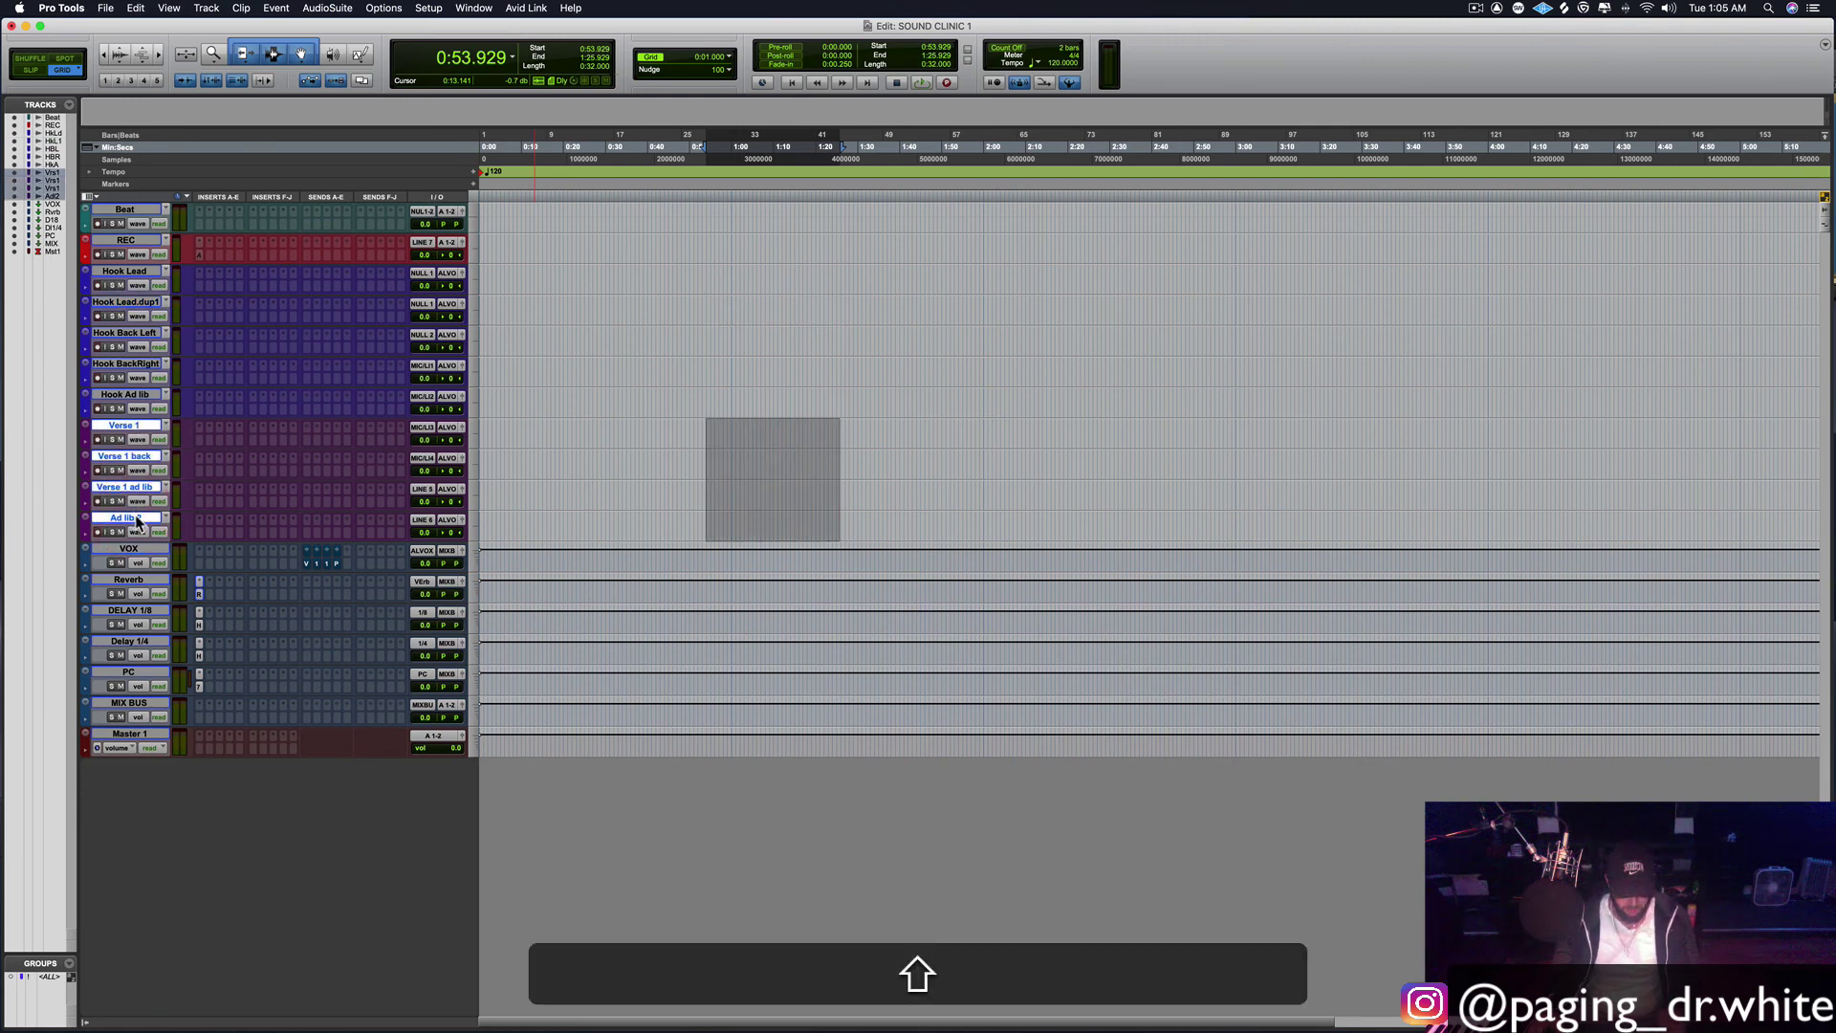
pyautogui.hotkey('alt', 'shift', 'd')
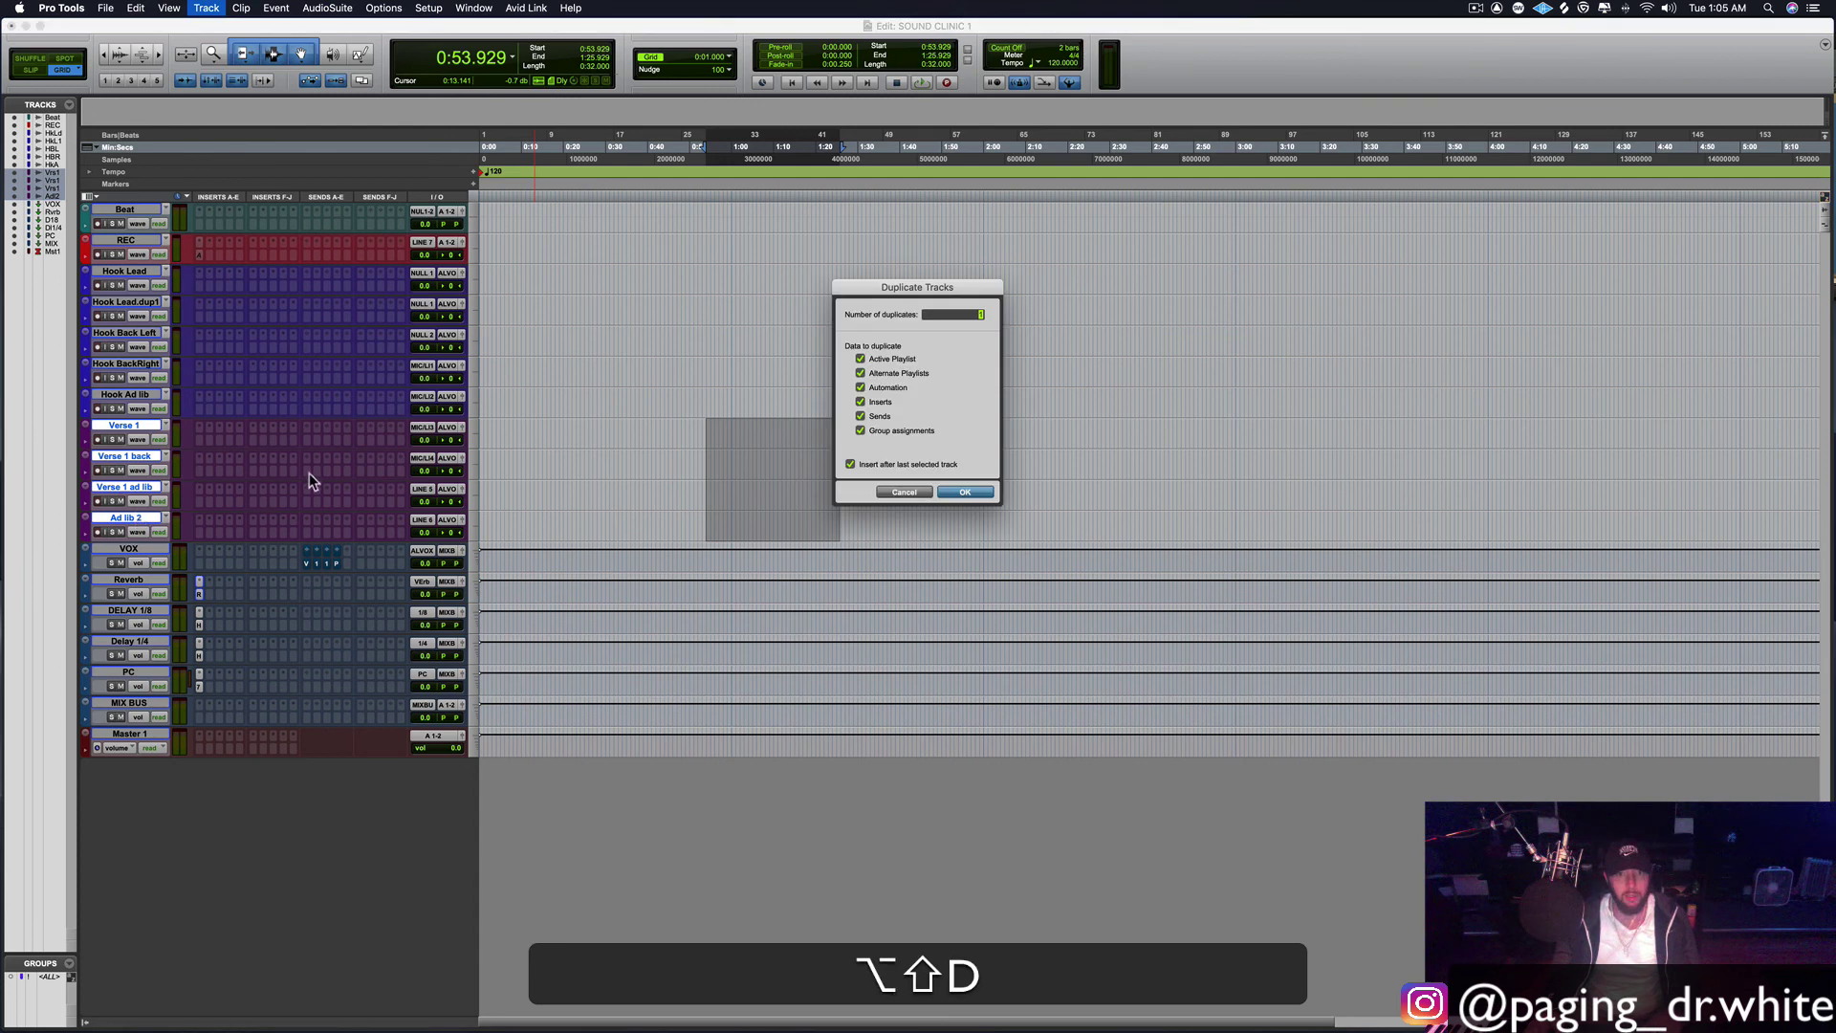
pyautogui.click(972, 492)
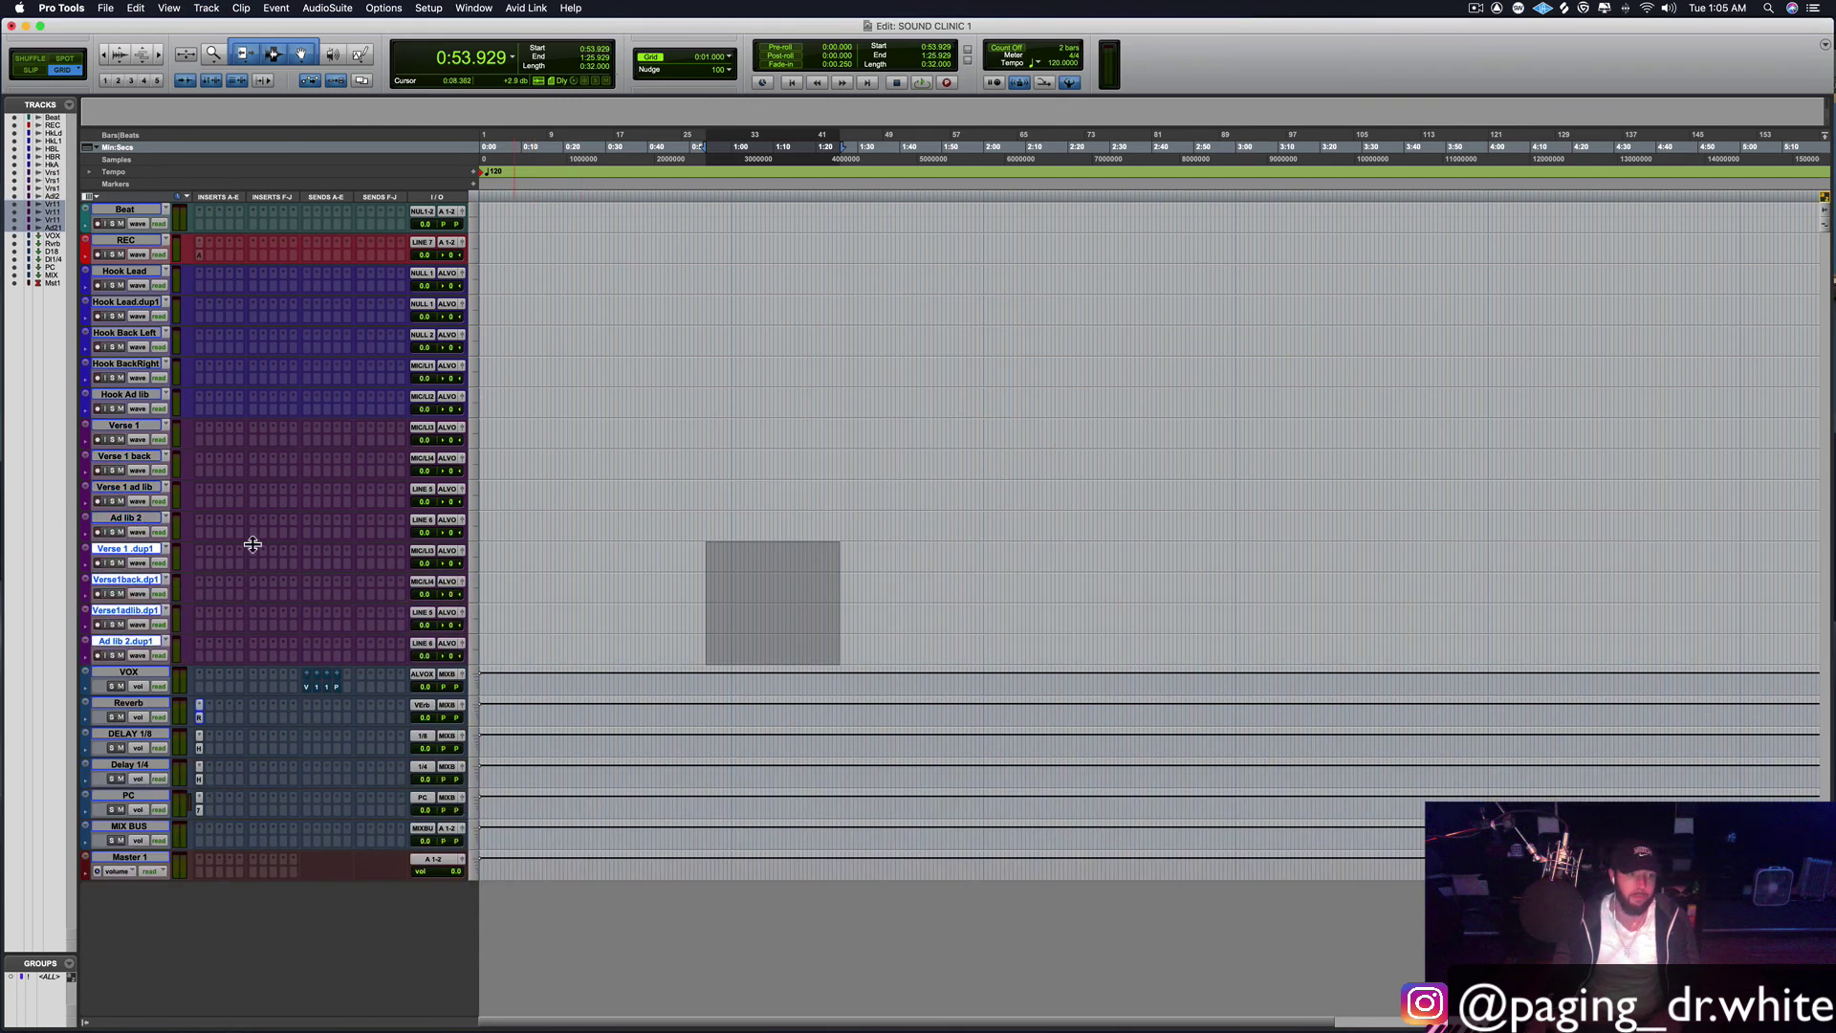
# Step: Color the four duplicated verse tracks dark red and close the color palette
pyautogui.doubleClick(84, 566)
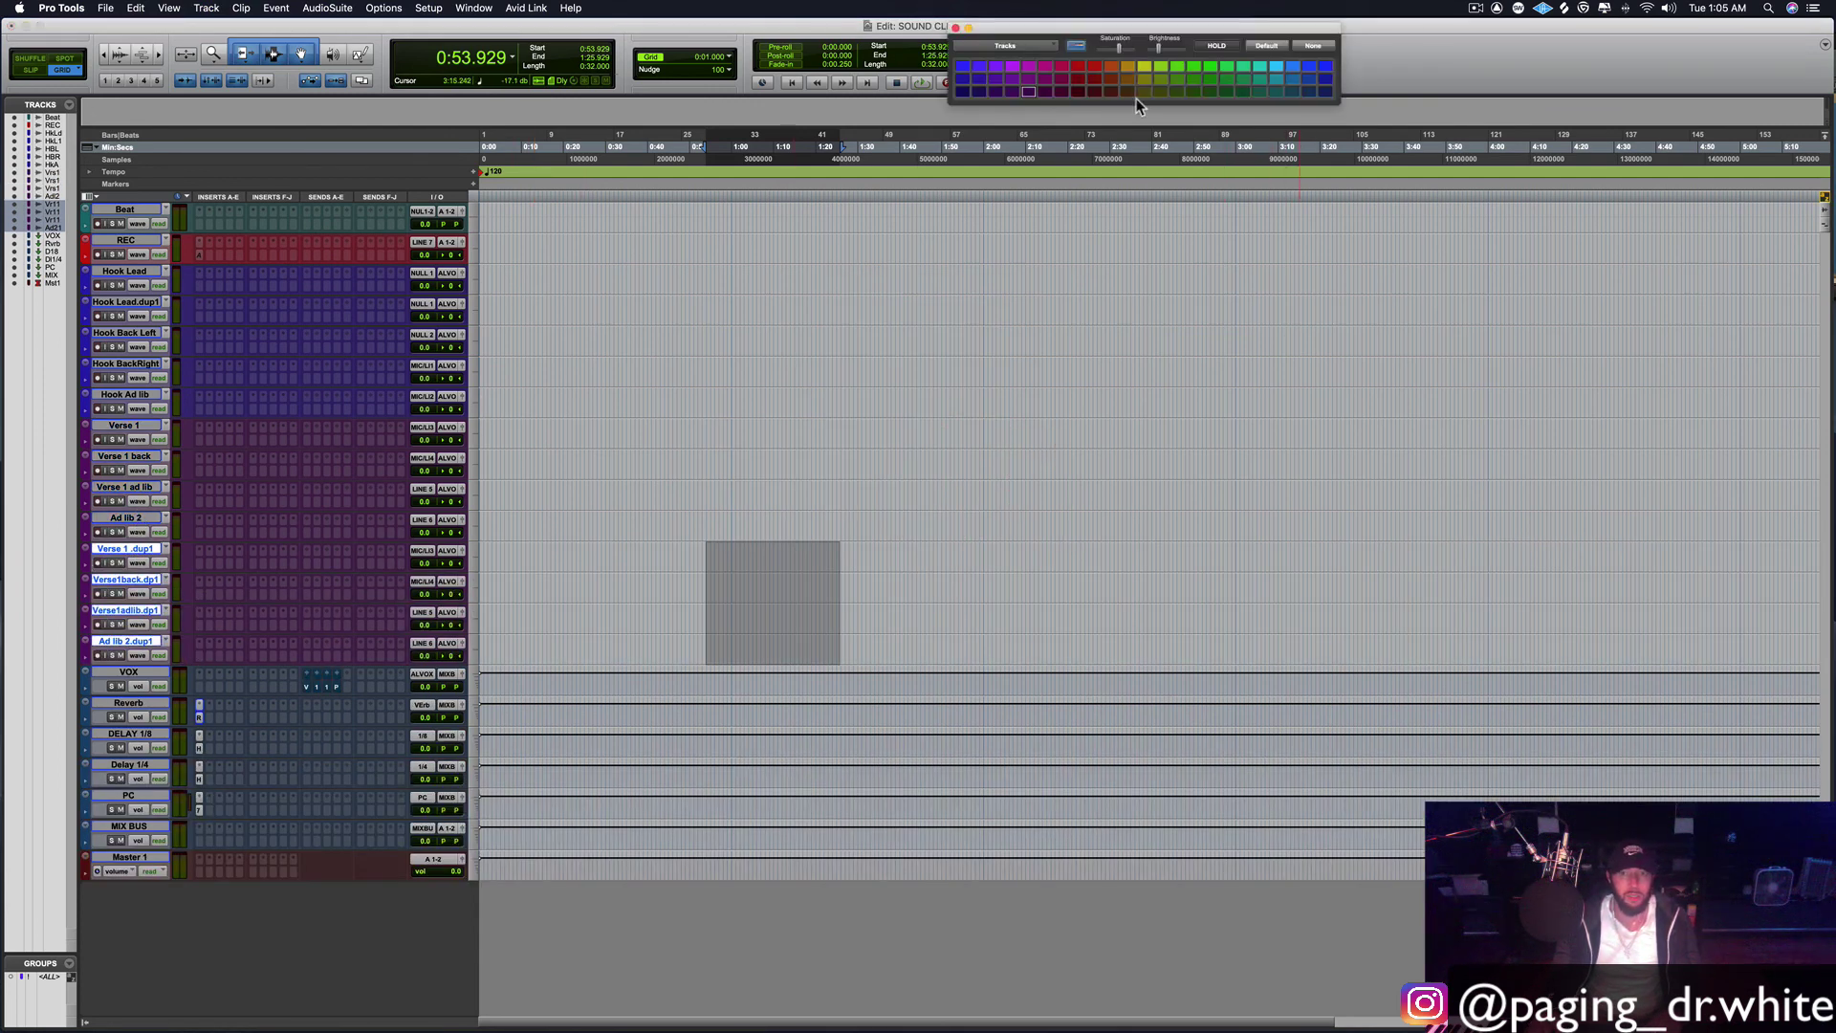
pyautogui.click(1082, 92)
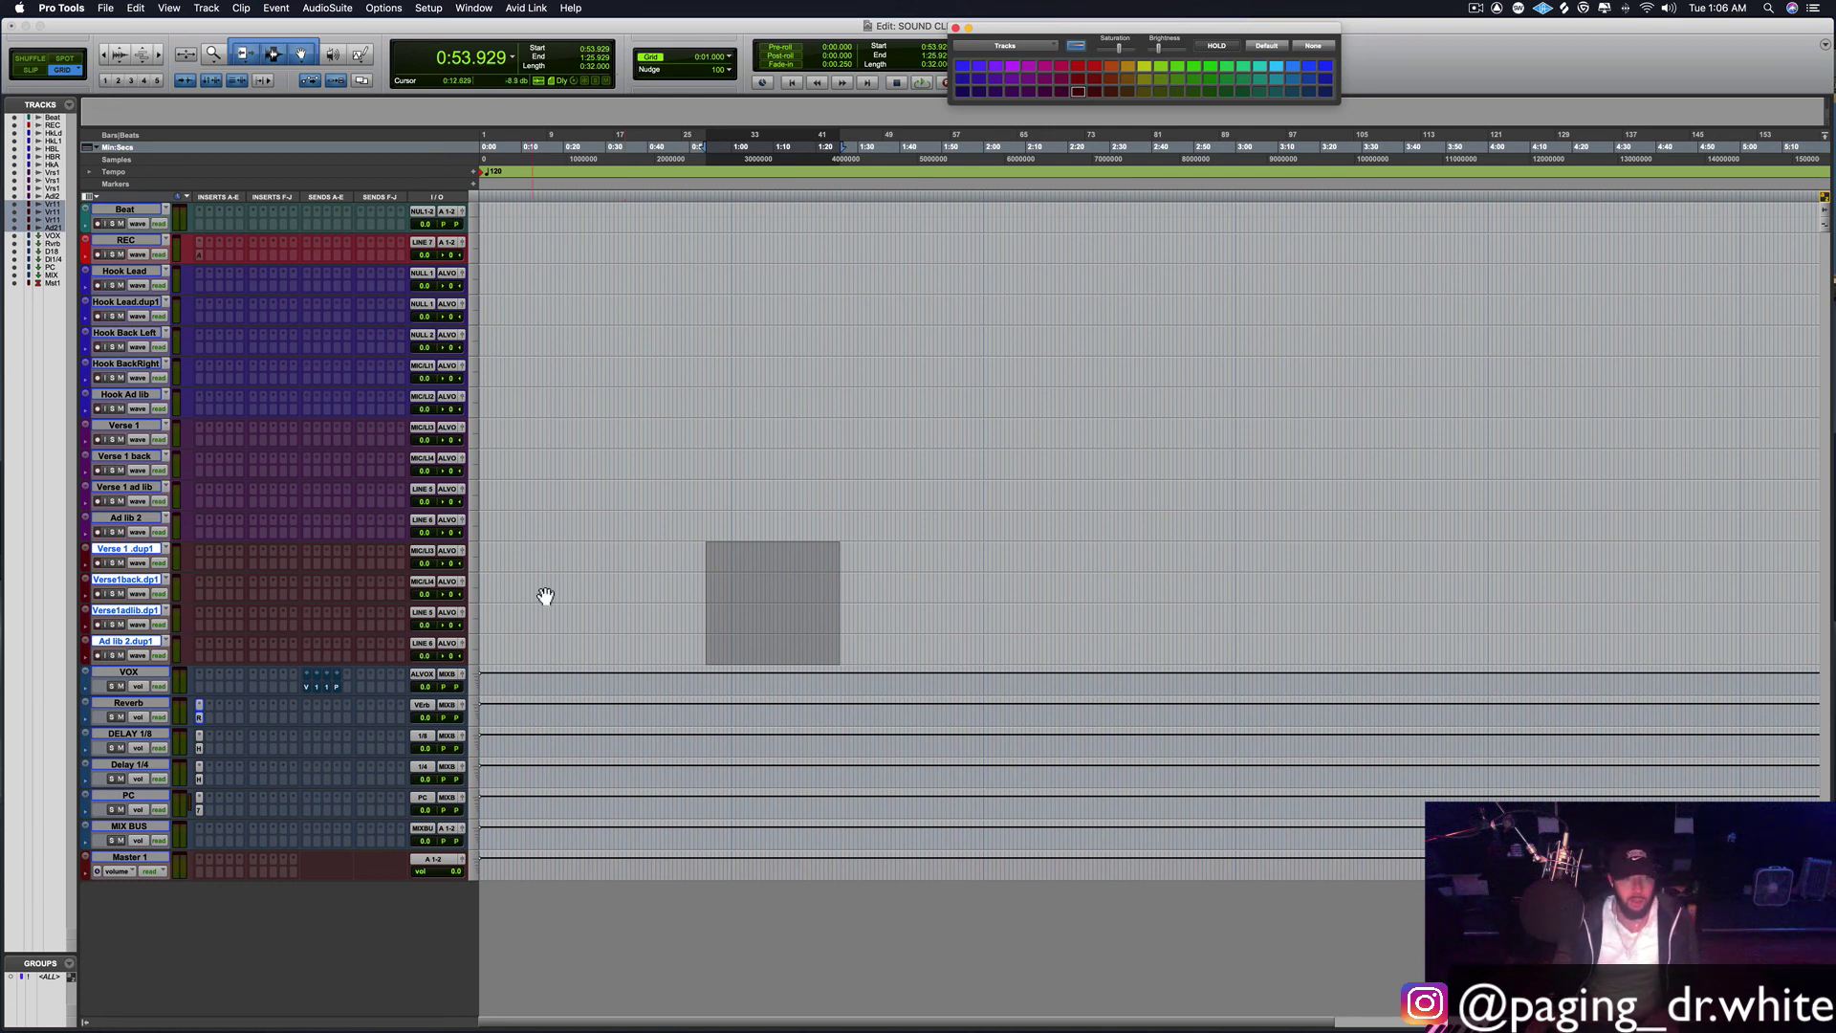
pyautogui.click(499, 555)
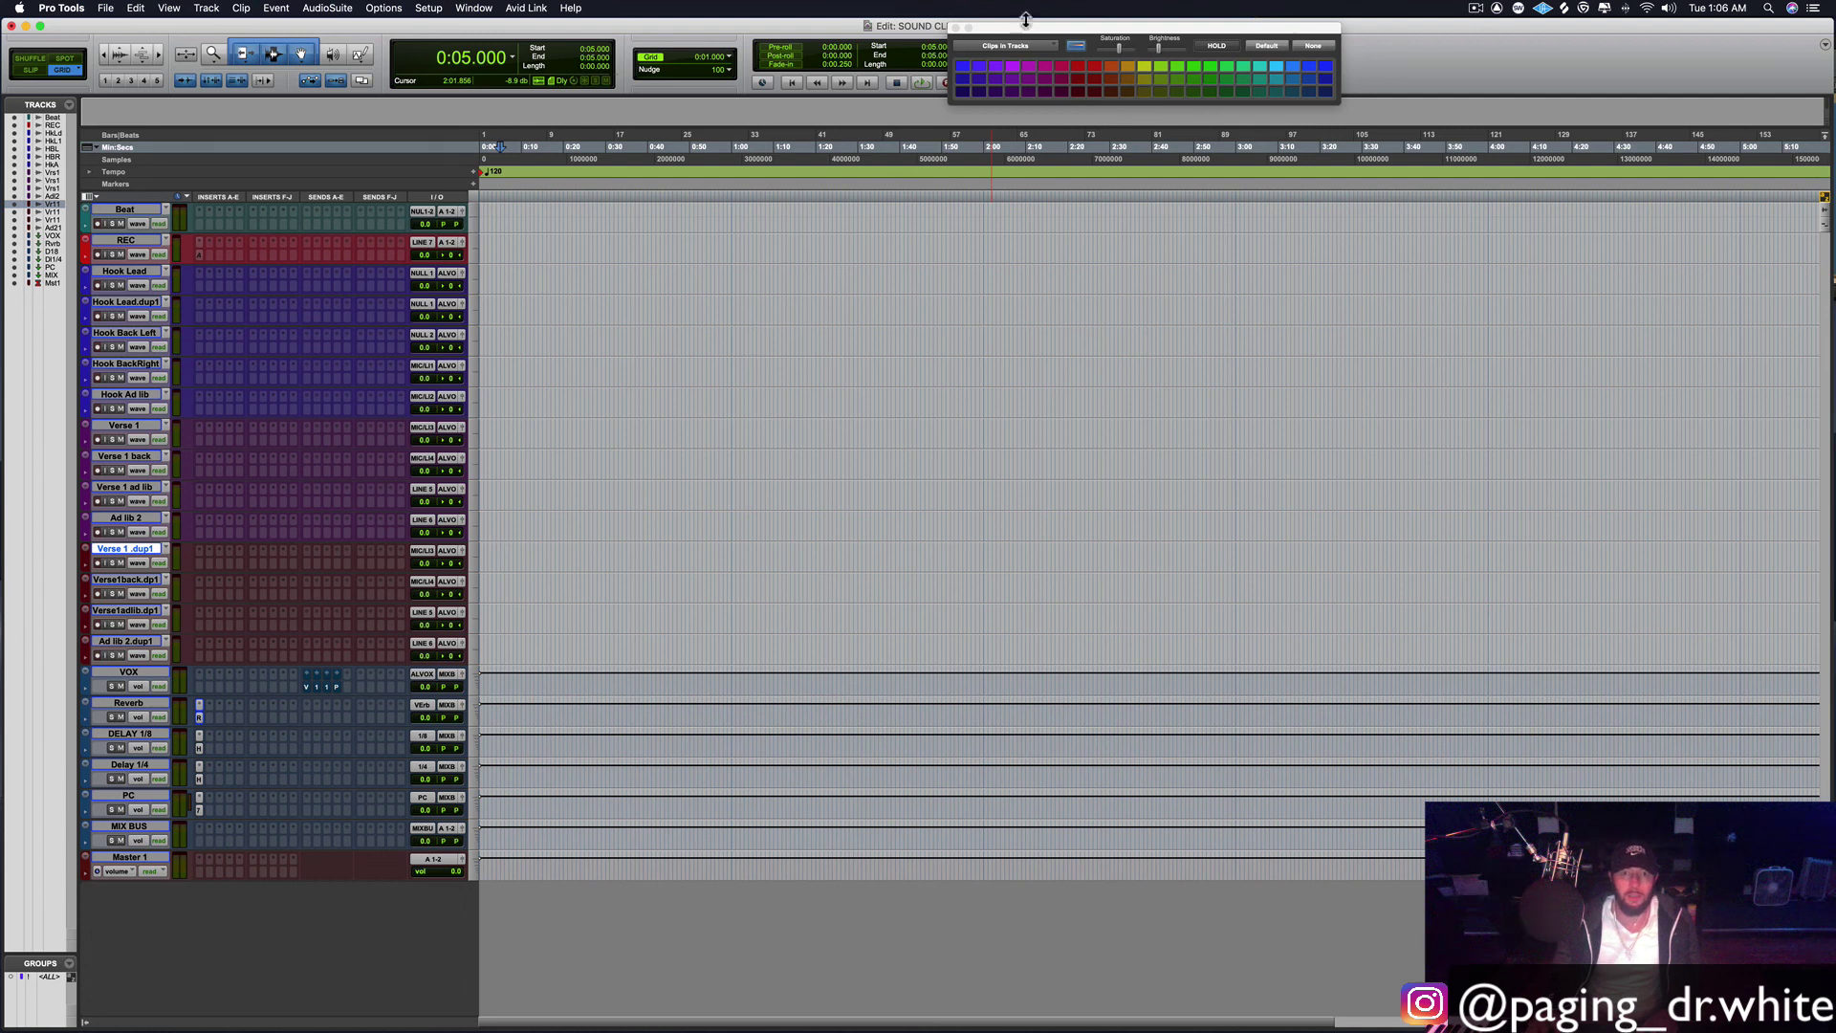
pyautogui.click(955, 29)
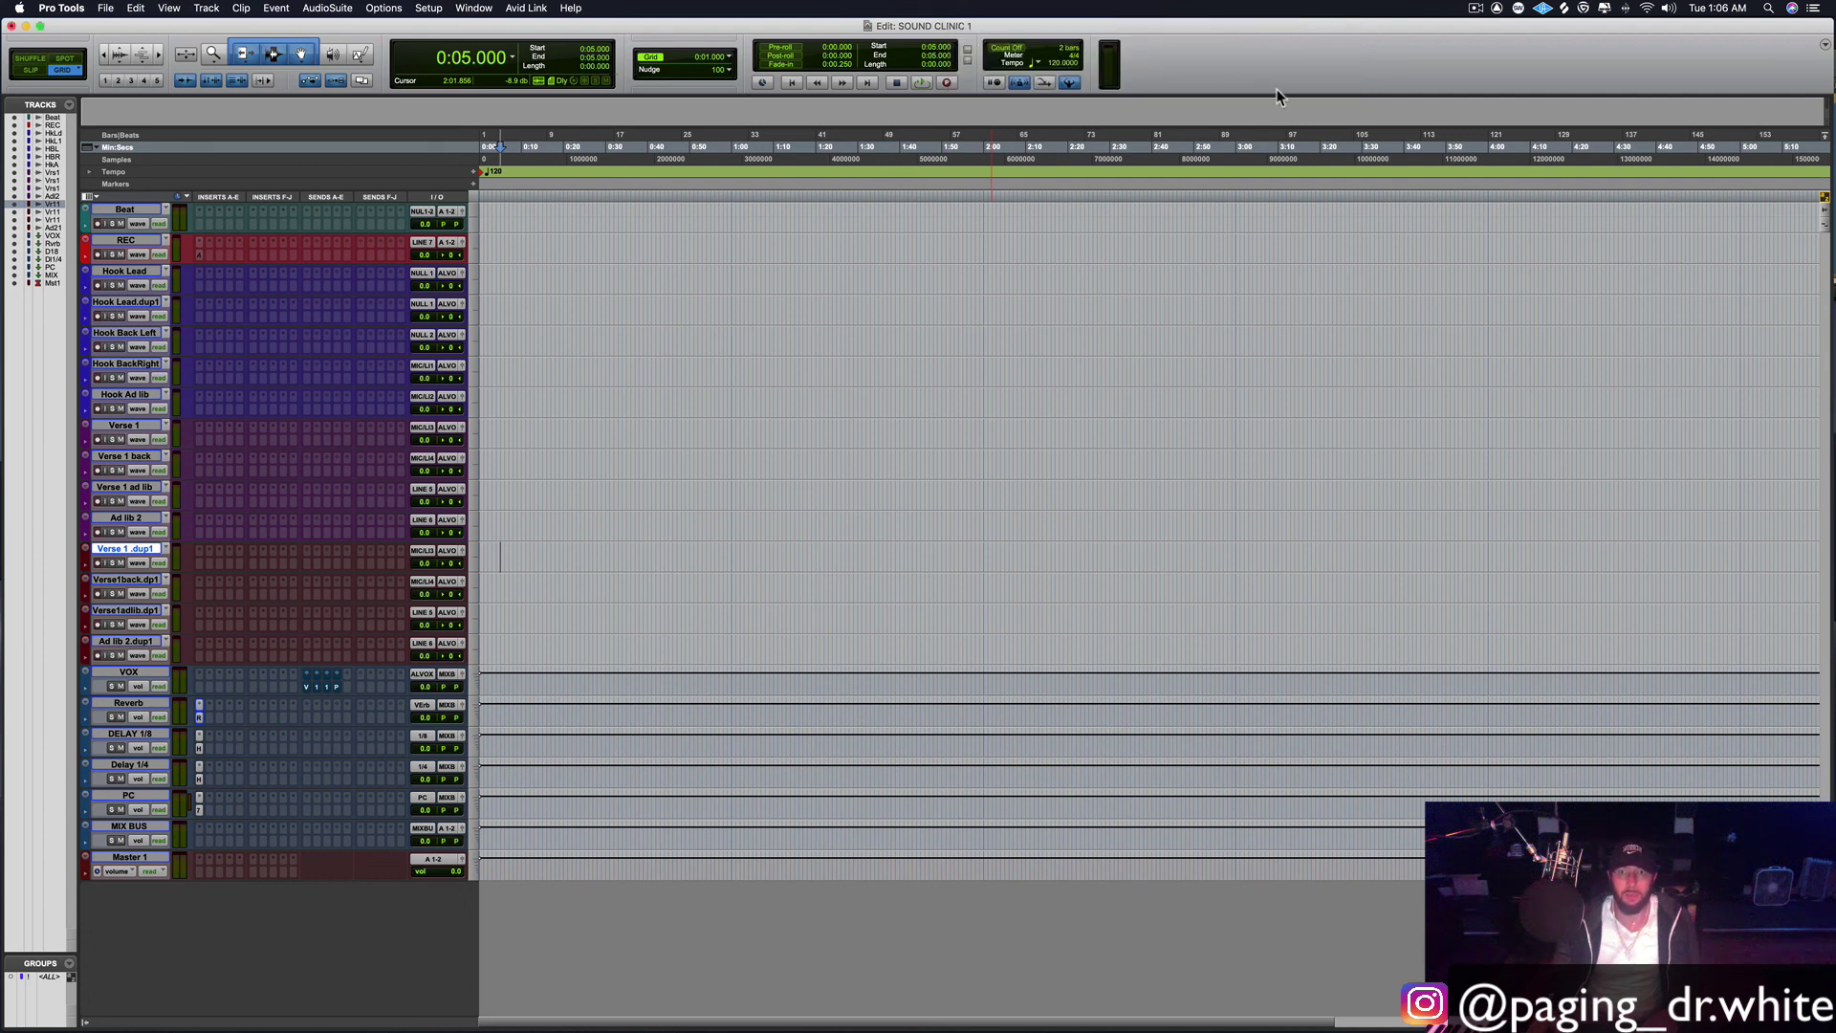